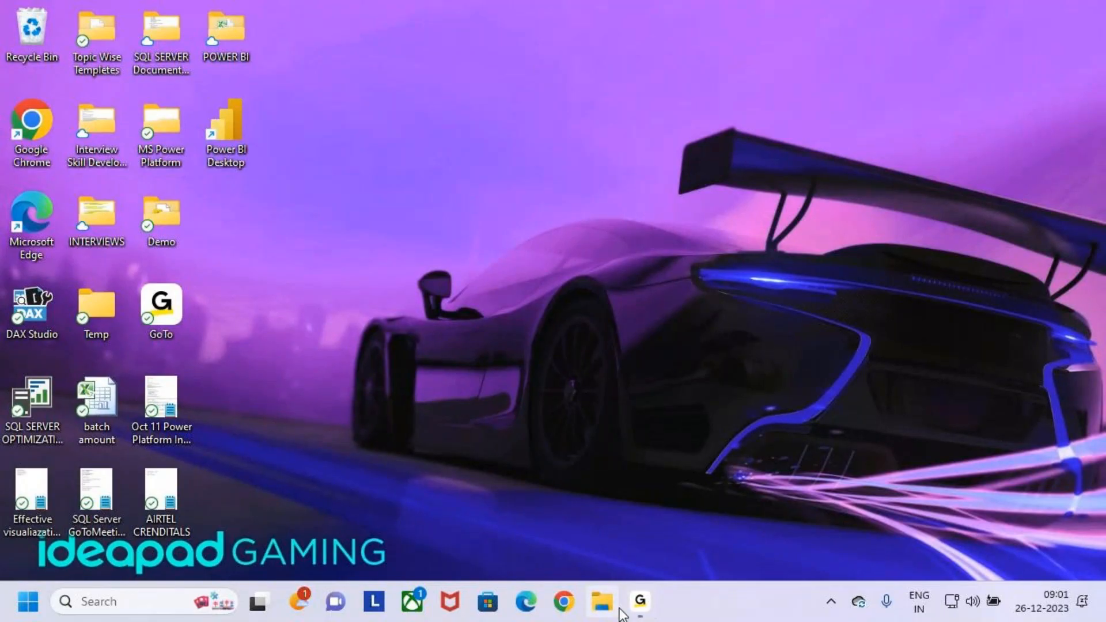
- Open a blank Notepad document
{"action": "left_click", "coordinate": [172, 603]}
{"action": "type", "text": "NO"}
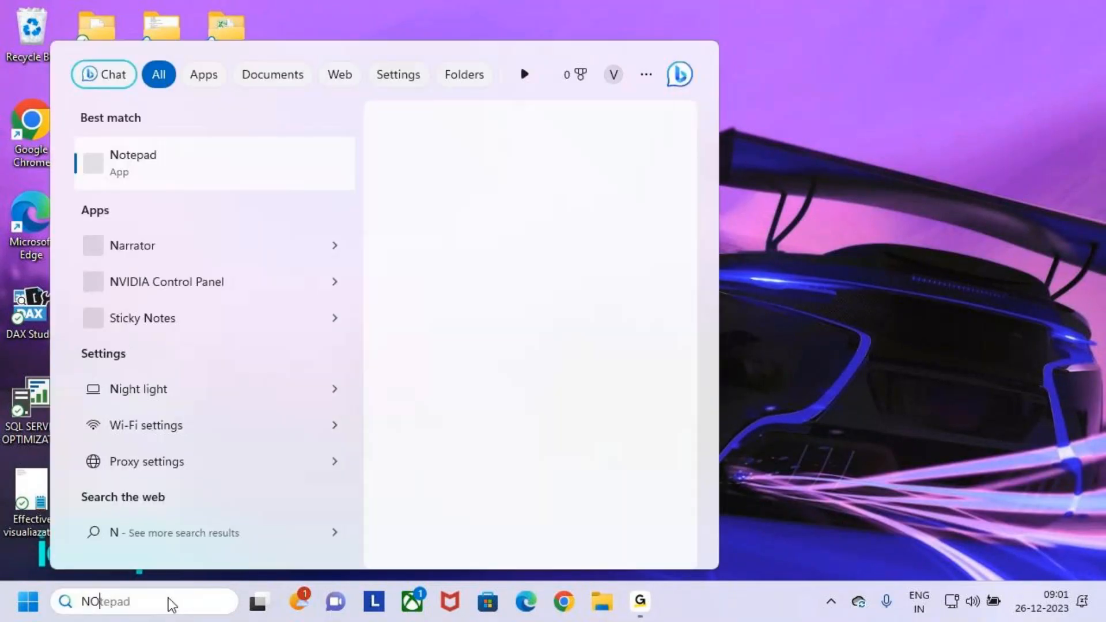
{"action": "type", "text": "TE"}
{"action": "key", "text": "Return"}
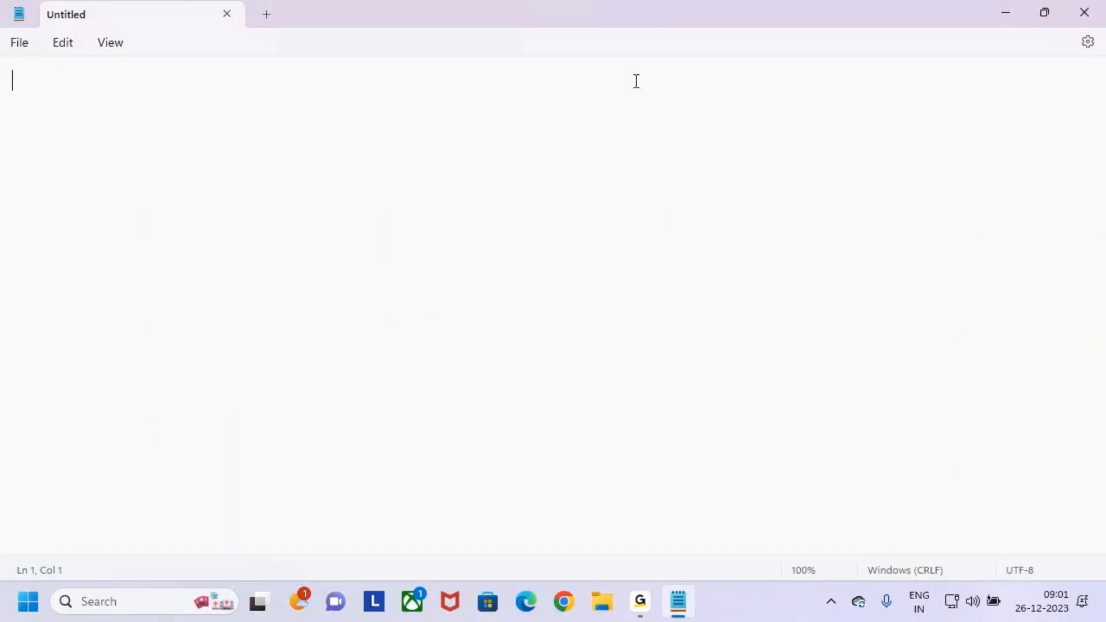
- Write the indented heading "Variables" on the first line and begin a new indented line below it
{"action": "key", "text": "Return"}
{"action": "key", "text": "Return"}
{"action": "key", "text": "ctrl+z"}
{"action": "key", "text": "Tab"}
{"action": "key", "text": "Tab"}
{"action": "key", "text": "Tab"}
{"action": "key", "text": "Tab"}
{"action": "key", "text": "Tab"}
{"action": "key", "text": "Tab"}
{"action": "key", "text": "Tab"}
{"action": "key", "text": "Caps_Lock"}
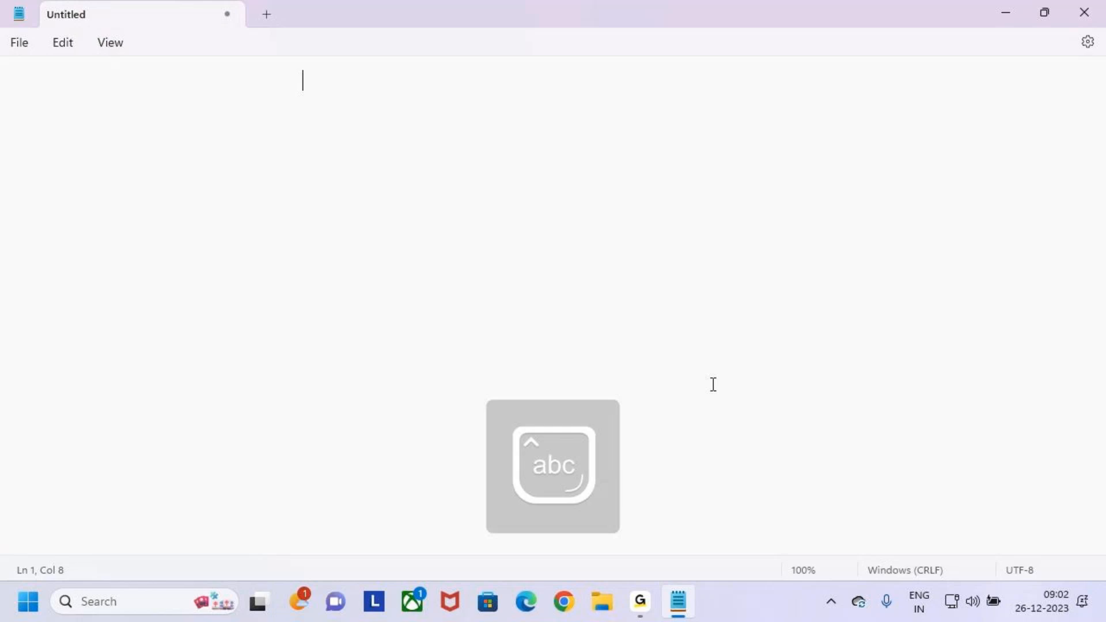
{"action": "type", "text": "Vraib"}
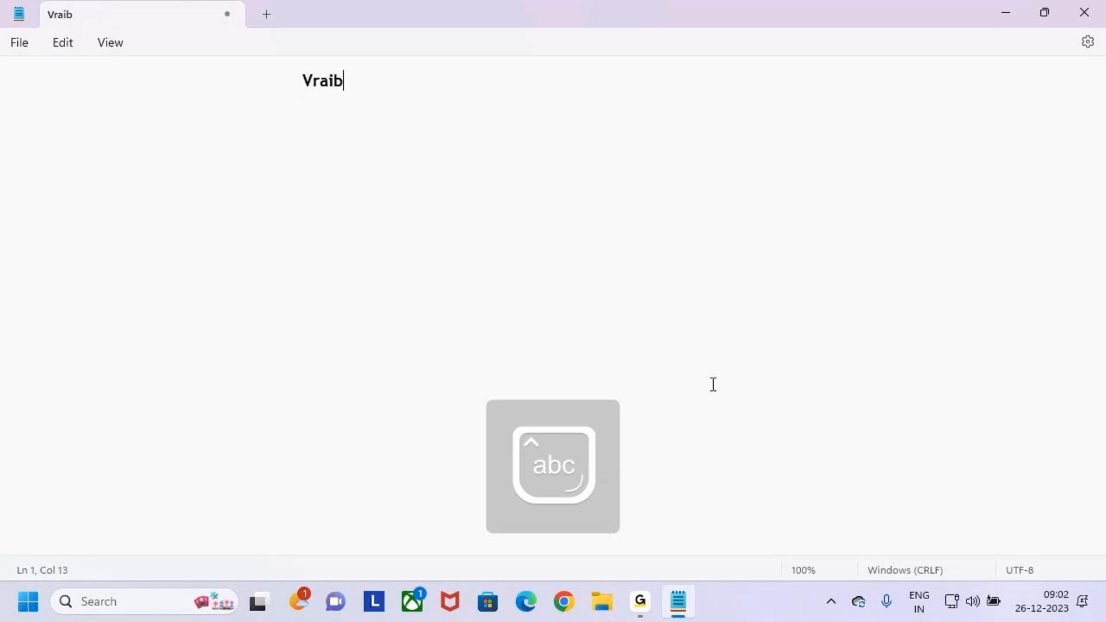
{"action": "key", "text": "BackSpace"}
{"action": "type", "text": "="}
{"action": "key", "text": "BackSpace"}
{"action": "key", "text": "BackSpace"}
{"action": "key", "text": "BackSpace"}
{"action": "key", "text": "BackSpace"}
{"action": "type", "text": "ariables"}
{"action": "key", "text": "Return"}
{"action": "key", "text": "Tab"}
{"action": "key", "text": "Tab"}
{"action": "key", "text": "Tab"}
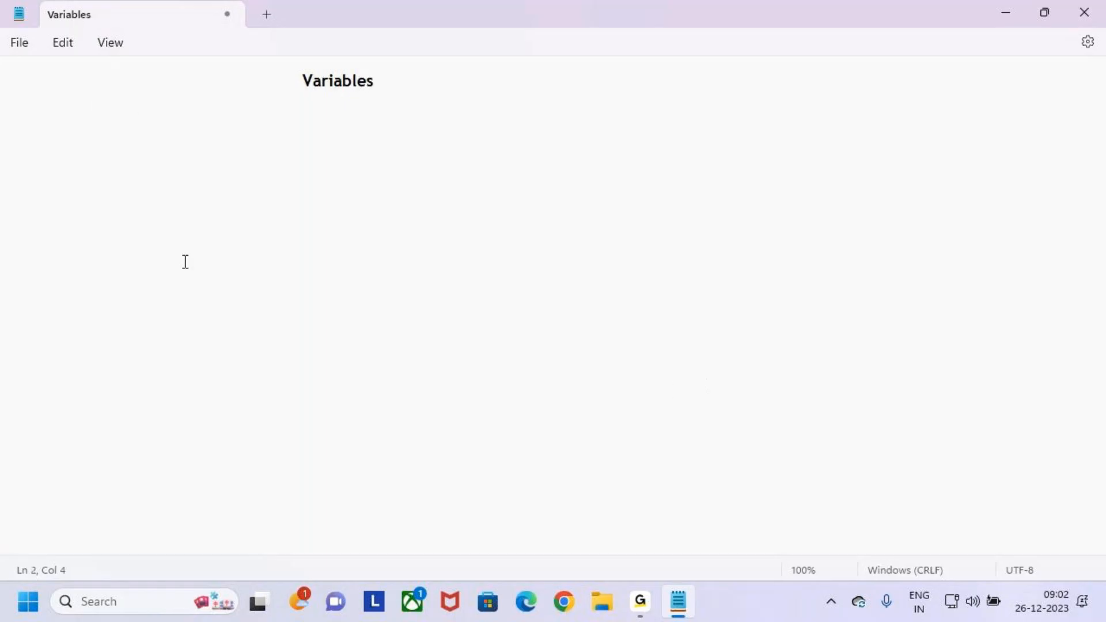
- Check the font family, style and size settings, and return to the note
{"action": "left_click", "coordinate": [59, 44]}
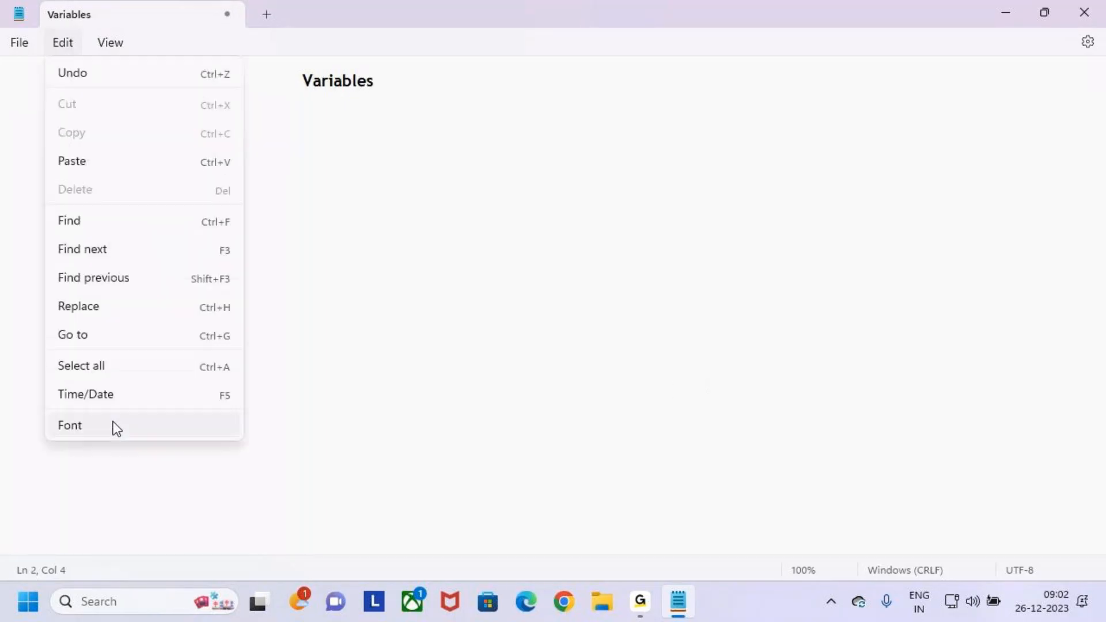
{"action": "left_click", "coordinate": [117, 429]}
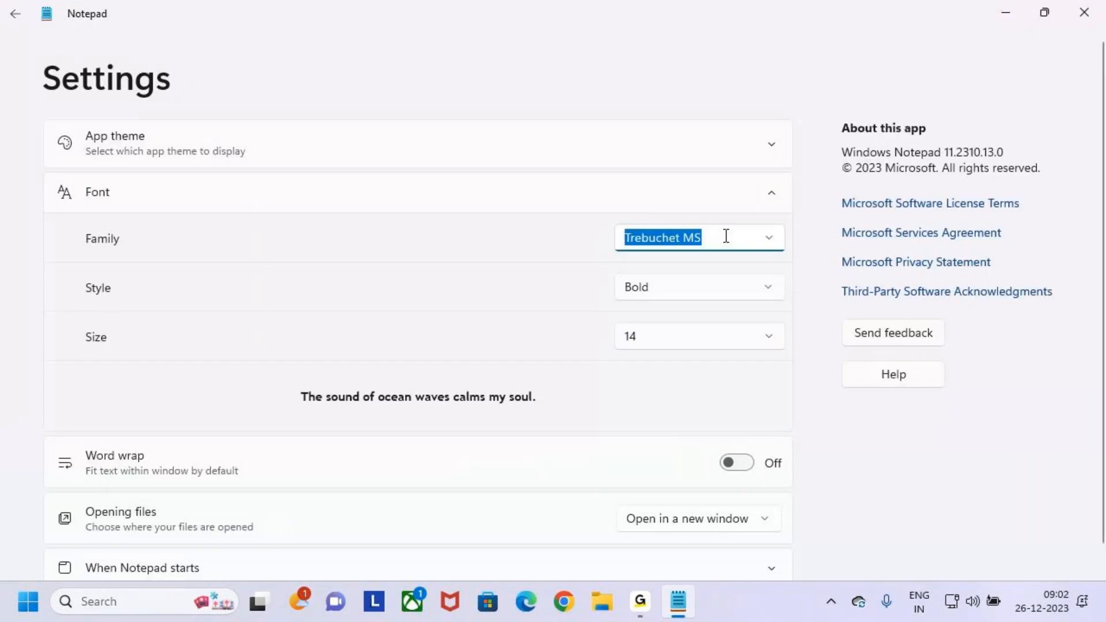
{"action": "left_click", "coordinate": [14, 14]}
- Underline the "Variables" heading with a row of dashes and begin an indented line below it
{"action": "left_click", "coordinate": [391, 86]}
{"action": "key", "text": "Return"}
{"action": "key", "text": "Tab"}
{"action": "key", "text": "Tab"}
{"action": "key", "text": "Tab"}
{"action": "key", "text": "Tab"}
{"action": "key", "text": "Tab"}
{"action": "key", "text": "Tab"}
{"action": "key", "text": "Tab"}
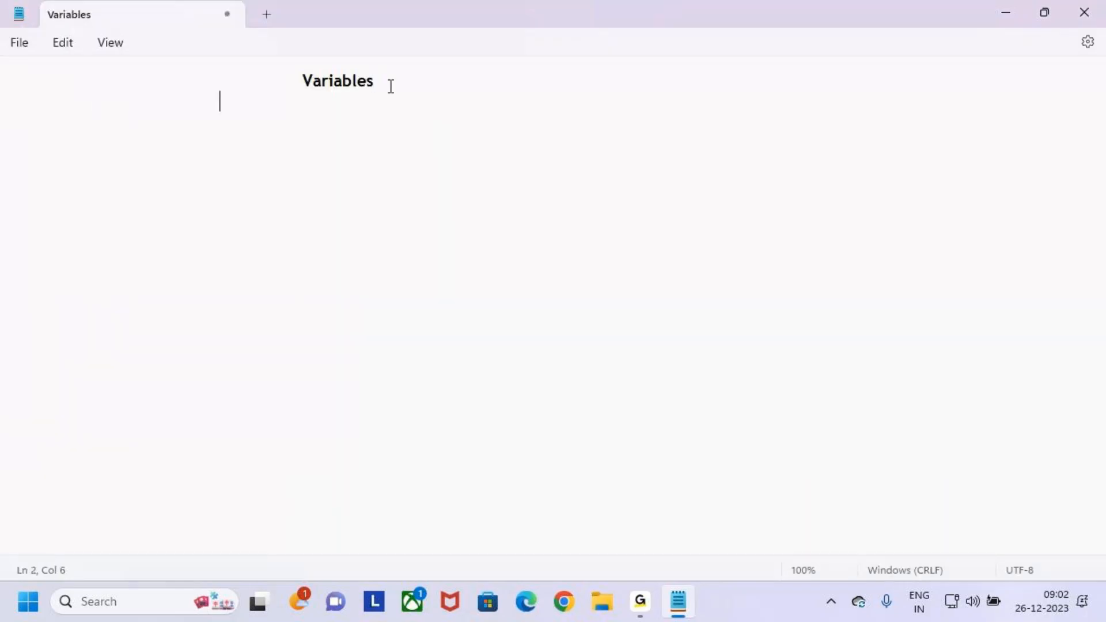
{"action": "type", "text": "--"}
{"action": "key", "text": "BackSpace"}
{"action": "key", "text": "BackSpace"}
{"action": "key", "text": "BackSpace"}
{"action": "key", "text": "Tab"}
{"action": "type", "text": "-------------"}
{"action": "key", "text": "BackSpace"}
{"action": "key", "text": "BackSpace"}
{"action": "key", "text": "BackSpace"}
{"action": "type", "text": "--"}
{"action": "key", "text": "BackSpace"}
{"action": "key", "text": "BackSpace"}
{"action": "key", "text": "BackSpace"}
{"action": "key", "text": "BackSpace"}
{"action": "type", "text": "---"}
{"action": "key", "text": "BackSpace"}
{"action": "key", "text": "BackSpace"}
{"action": "type", "text": "-----"}
{"action": "key", "text": "Return"}
{"action": "key", "text": "Tab"}
{"action": "left_click", "coordinate": [638, 611]}
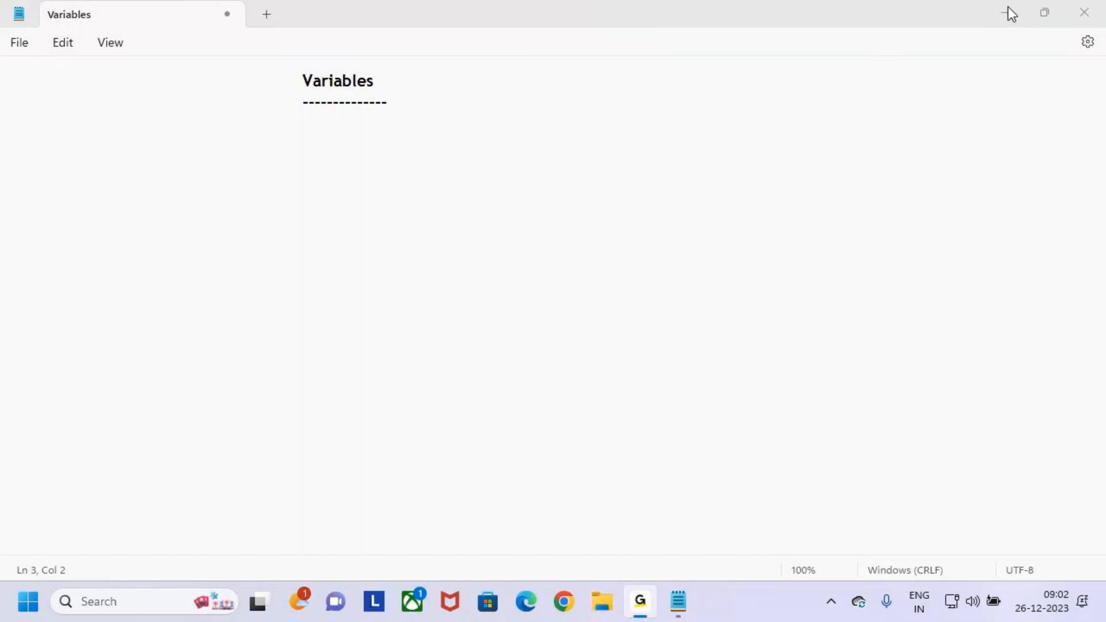
{"action": "left_click", "coordinate": [331, 290]}
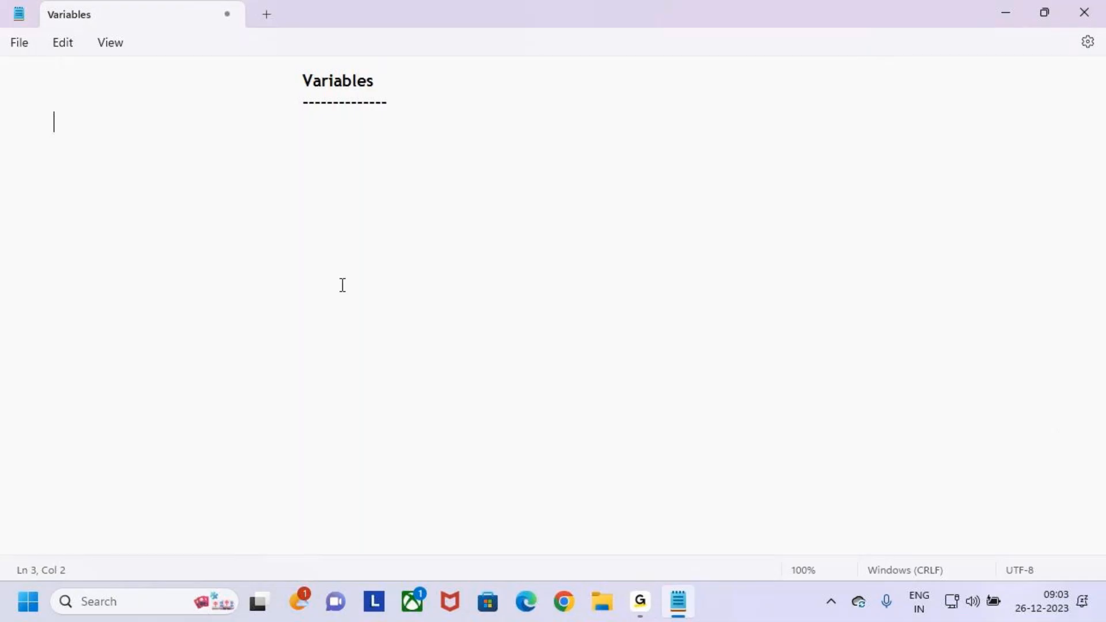
- Annotate the screen with a circled "A = 10" and an arrow to "Temp", and clear the drawing
{"action": "key", "text": "ctrl+2"}
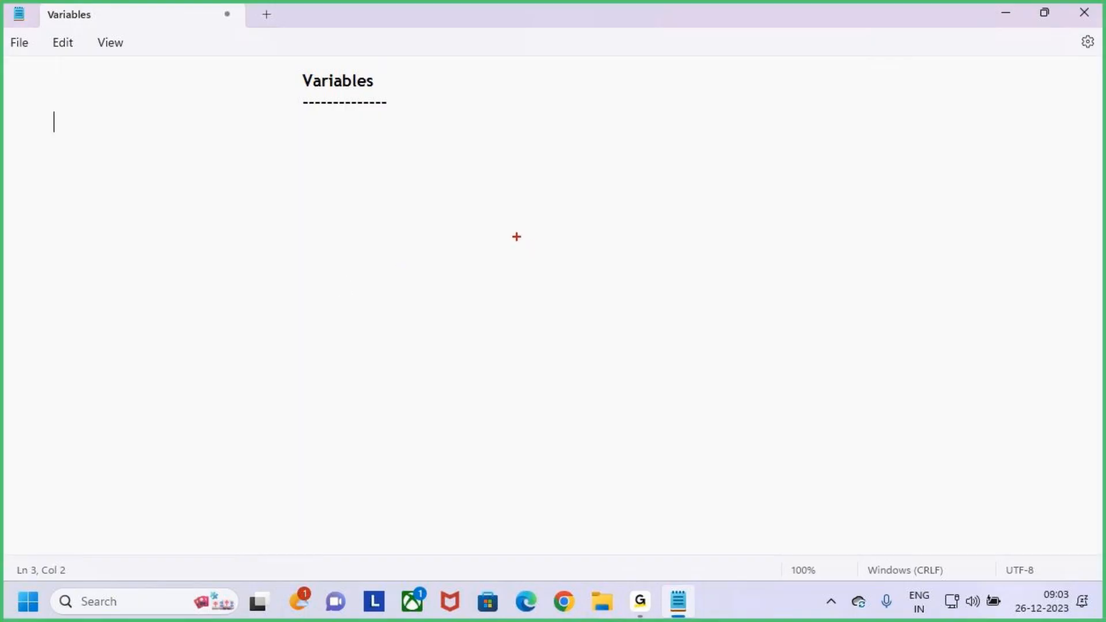
{"action": "left_click_drag", "start_coordinate": [546, 190], "coordinate": [579, 176]}
{"action": "mouse_move", "coordinate": [564, 165]}
{"action": "left_mouse_down"}
{"action": "mouse_move", "coordinate": [624, 153]}
{"action": "mouse_move", "coordinate": [631, 169]}
{"action": "mouse_move", "coordinate": [654, 172]}
{"action": "mouse_move", "coordinate": [690, 150]}
{"action": "mouse_move", "coordinate": [686, 113]}
{"action": "mouse_move", "coordinate": [536, 110]}
{"action": "mouse_move", "coordinate": [520, 202]}
{"action": "mouse_move", "coordinate": [711, 218]}
{"action": "mouse_move", "coordinate": [698, 118]}
{"action": "left_mouse_up"}
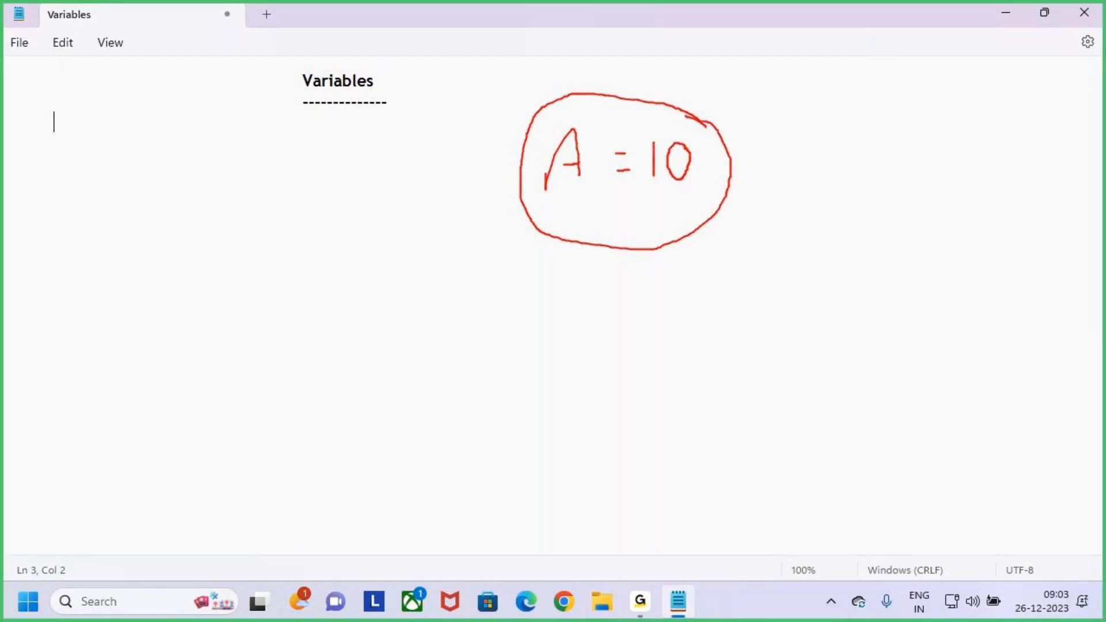
{"action": "left_click_drag", "start_coordinate": [715, 81], "coordinate": [698, 121]}
{"action": "left_click_drag", "start_coordinate": [714, 116], "coordinate": [699, 121]}
{"action": "mouse_move", "coordinate": [701, 99]}
{"action": "left_mouse_down"}
{"action": "mouse_move", "coordinate": [697, 122]}
{"action": "mouse_move", "coordinate": [807, 154]}
{"action": "left_mouse_up"}
{"action": "left_click_drag", "start_coordinate": [811, 152], "coordinate": [794, 185]}
{"action": "mouse_move", "coordinate": [845, 142]}
{"action": "left_mouse_down"}
{"action": "mouse_move", "coordinate": [909, 129]}
{"action": "mouse_move", "coordinate": [892, 169]}
{"action": "left_mouse_up"}
{"action": "mouse_move", "coordinate": [911, 151]}
{"action": "left_mouse_down"}
{"action": "mouse_move", "coordinate": [902, 167]}
{"action": "mouse_move", "coordinate": [928, 147]}
{"action": "mouse_move", "coordinate": [970, 157]}
{"action": "left_mouse_up"}
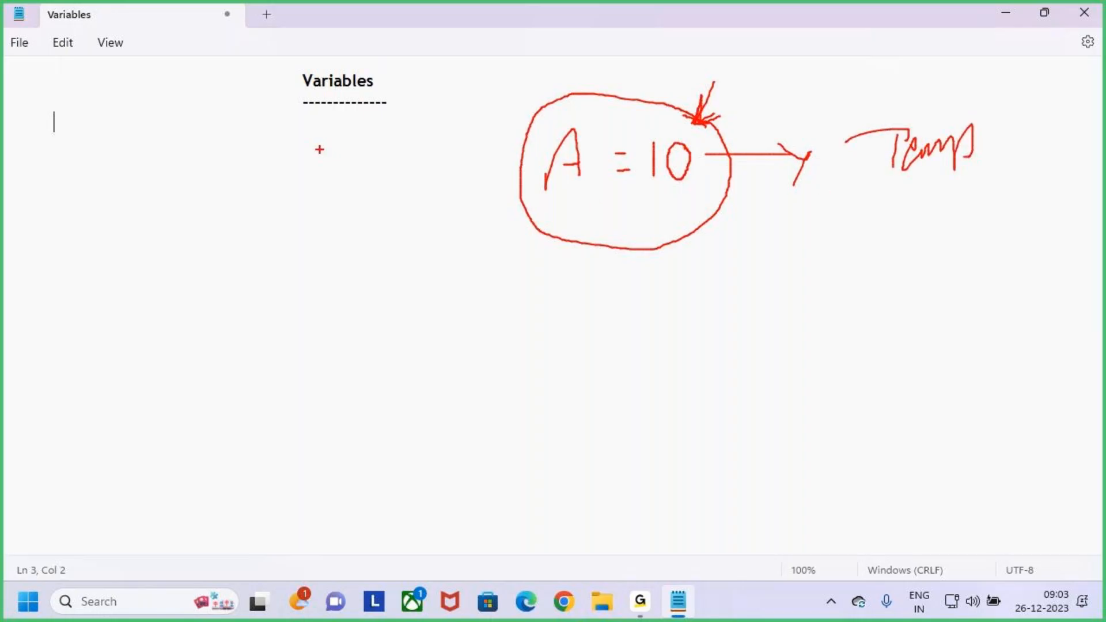
{"action": "key", "text": "Escape"}
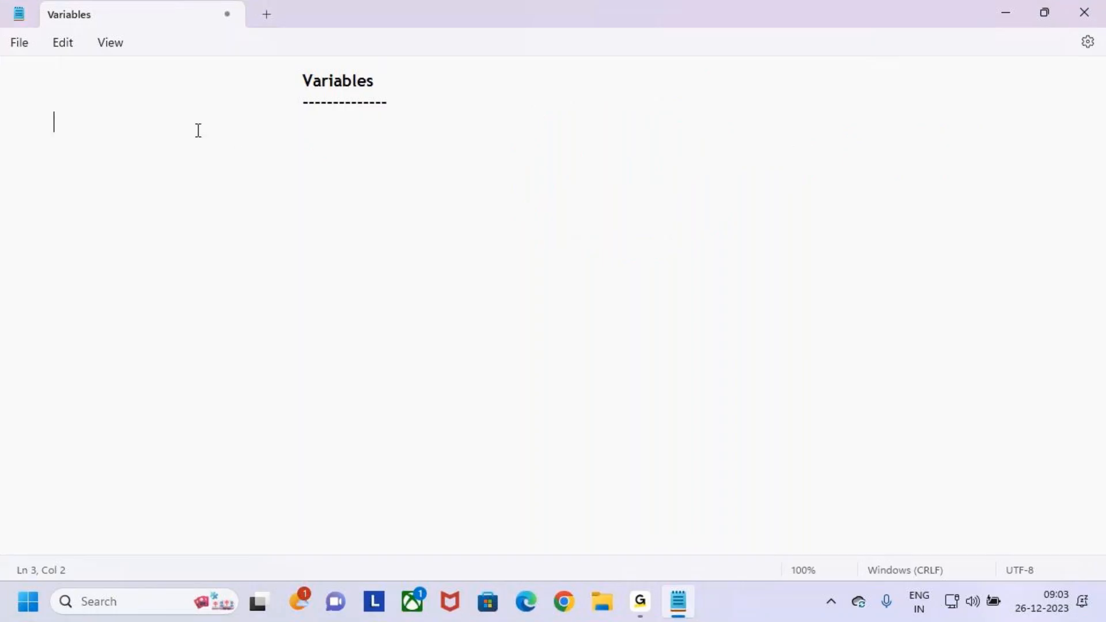
- Write "Variables are used to store the Data / Values" on the line below the dashes
{"action": "key", "text": "Caps_Lock"}
{"action": "key", "text": "Caps_Lock"}
{"action": "type", "text": "va"}
{"action": "key", "text": "BackSpace"}
{"action": "key", "text": "BackSpace"}
{"action": "type", "text": "V"}
{"action": "key", "text": "BackSpace"}
{"action": "type", "text": "Variables are used"}
{"action": "key", "text": "BackSpace"}
{"action": "key", "text": "BackSpace"}
{"action": "key", "text": "BackSpace"}
{"action": "key", "text": "BackSpace"}
{"action": "key", "text": "BackSpace"}
{"action": "key", "text": "BackSpace"}
{"action": "type", "text": "e us"}
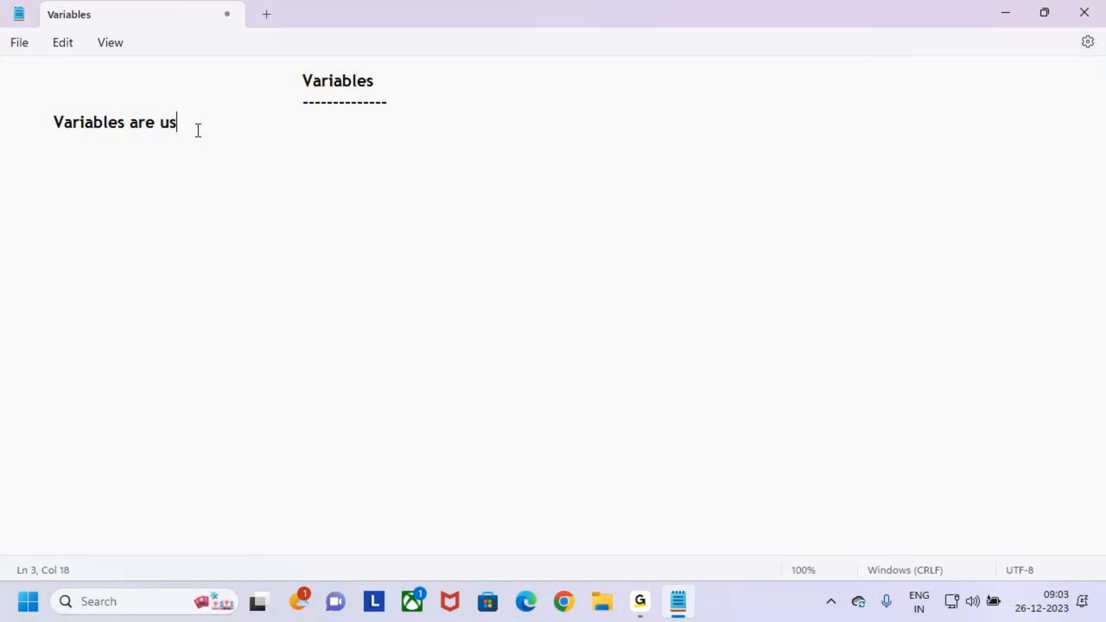
{"action": "type", "text": "ed to store the Data"}
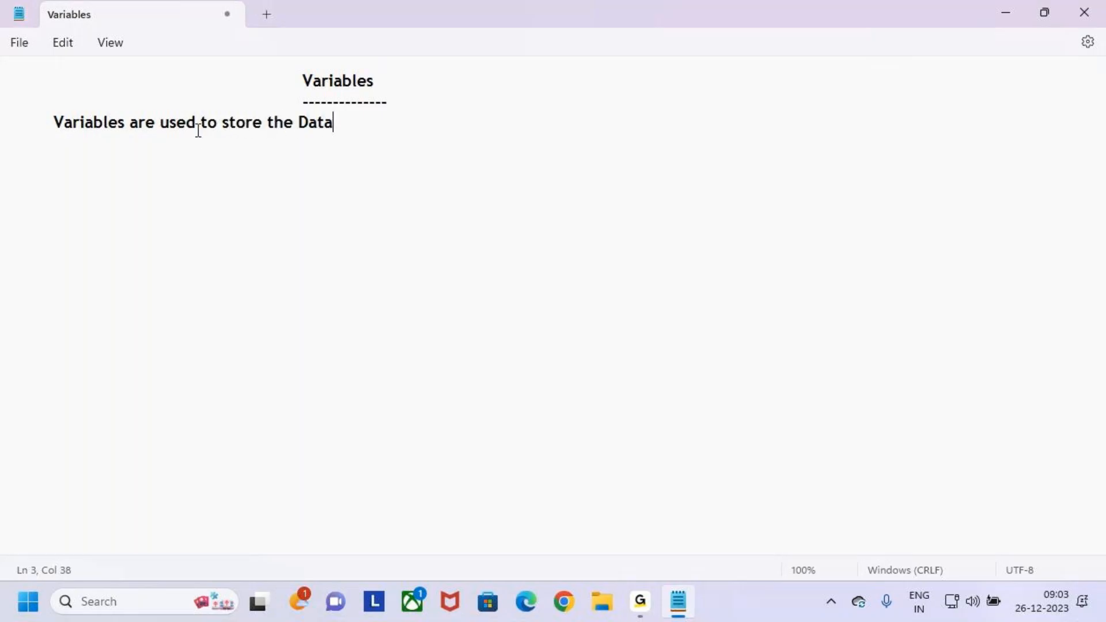
{"action": "type", "text": " / Values"}
- Capitalise "Store" in the first sentence and add a new indented line below it
{"action": "left_click", "coordinate": [228, 128]}
{"action": "key", "text": "BackSpace"}
{"action": "key", "text": "BackSpace"}
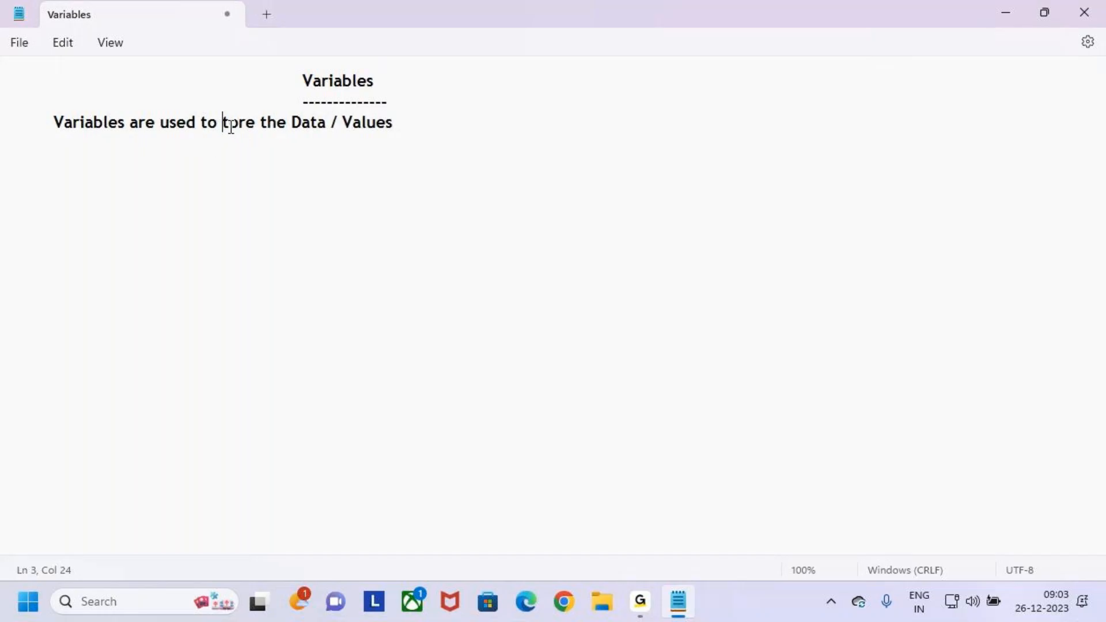
{"action": "type", "text": "S"}
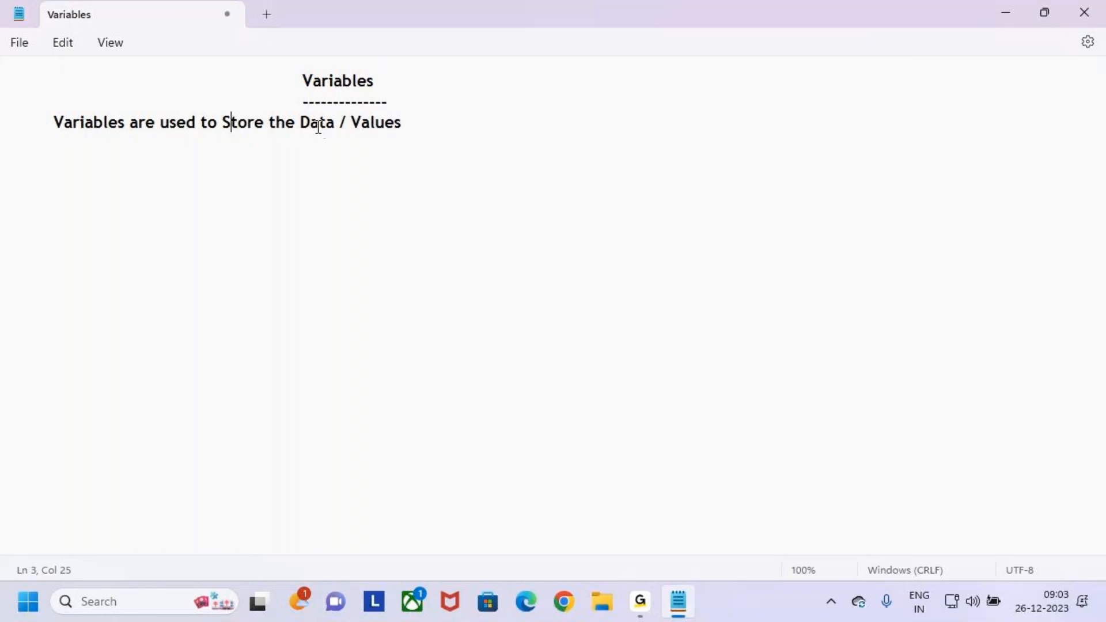
{"action": "left_click_drag", "start_coordinate": [305, 121], "coordinate": [433, 120]}
{"action": "left_click", "coordinate": [432, 120]}
{"action": "key", "text": "Return"}
{"action": "key", "text": "Tab"}
- Annotate the screen by underlining "Values", ticking the heading and drawing "A = 10", and clear the drawing
{"action": "key", "text": "ctrl+2"}
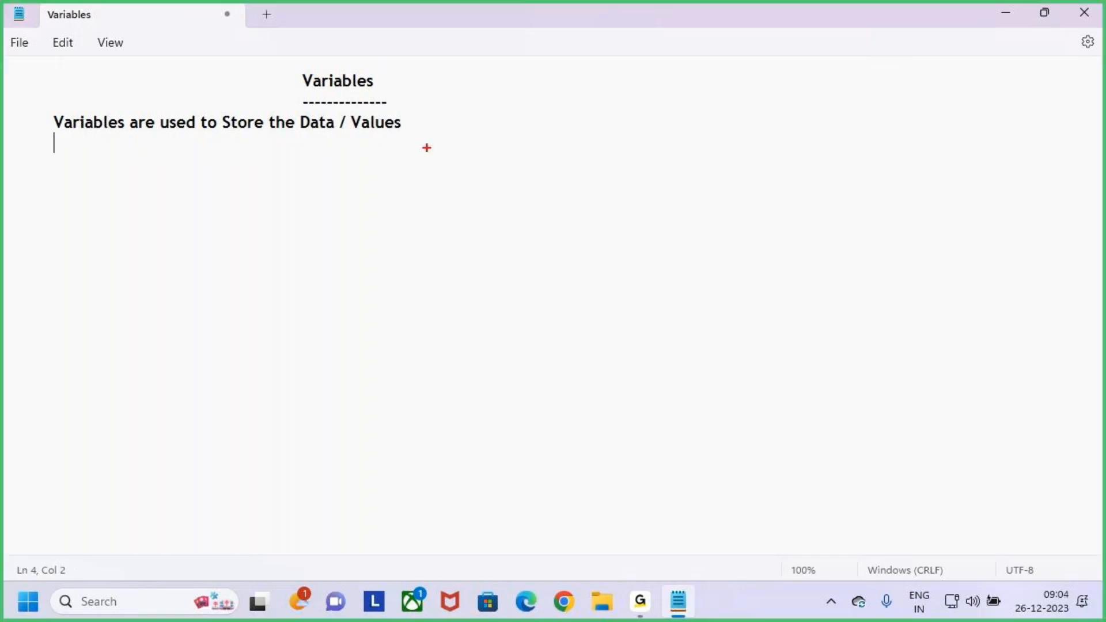
{"action": "left_click_drag", "start_coordinate": [362, 136], "coordinate": [439, 131]}
{"action": "left_click_drag", "start_coordinate": [308, 85], "coordinate": [349, 58]}
{"action": "mouse_move", "coordinate": [575, 200]}
{"action": "left_mouse_down"}
{"action": "mouse_move", "coordinate": [603, 151]}
{"action": "mouse_move", "coordinate": [606, 186]}
{"action": "mouse_move", "coordinate": [638, 163]}
{"action": "mouse_move", "coordinate": [644, 177]}
{"action": "mouse_move", "coordinate": [662, 173]}
{"action": "mouse_move", "coordinate": [679, 148]}
{"action": "mouse_move", "coordinate": [674, 175]}
{"action": "mouse_move", "coordinate": [700, 154]}
{"action": "mouse_move", "coordinate": [681, 148]}
{"action": "left_mouse_up"}
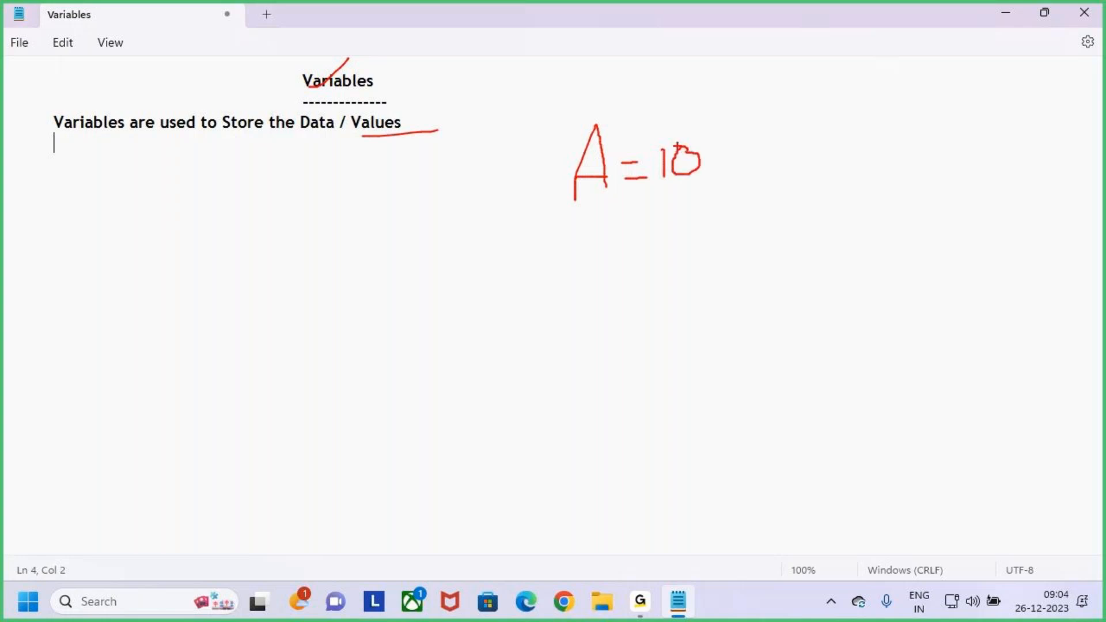
{"action": "key", "text": "Escape"}
- Write "Variables can hold only one value" on the indented line below the first sentence
{"action": "left_click", "coordinate": [510, 122]}
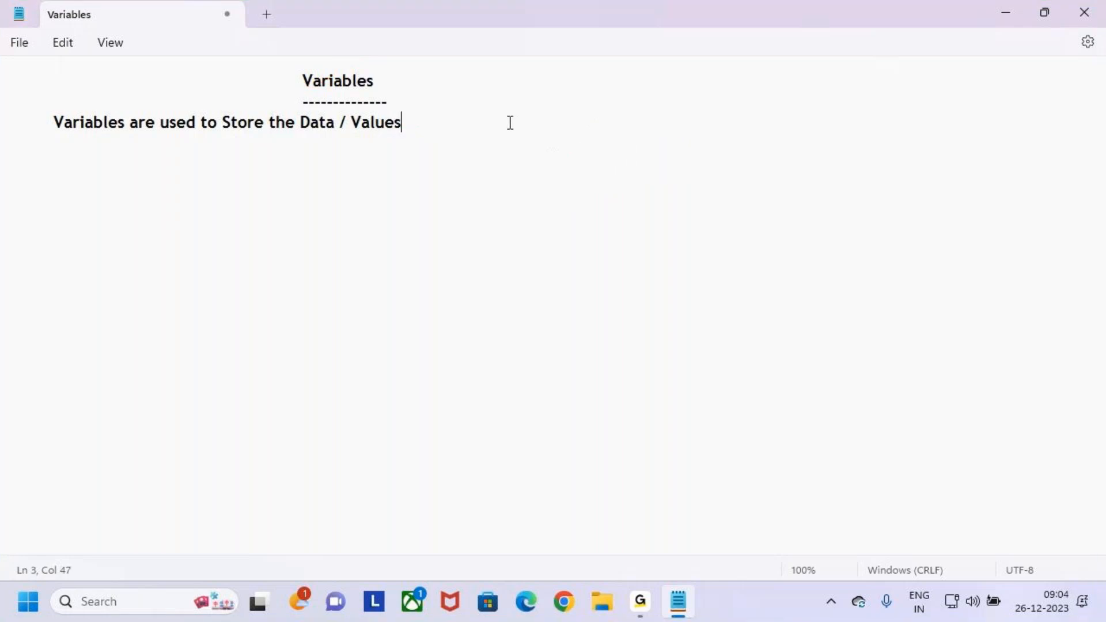
{"action": "key", "text": "Down"}
{"action": "type", "text": "Variables can "}
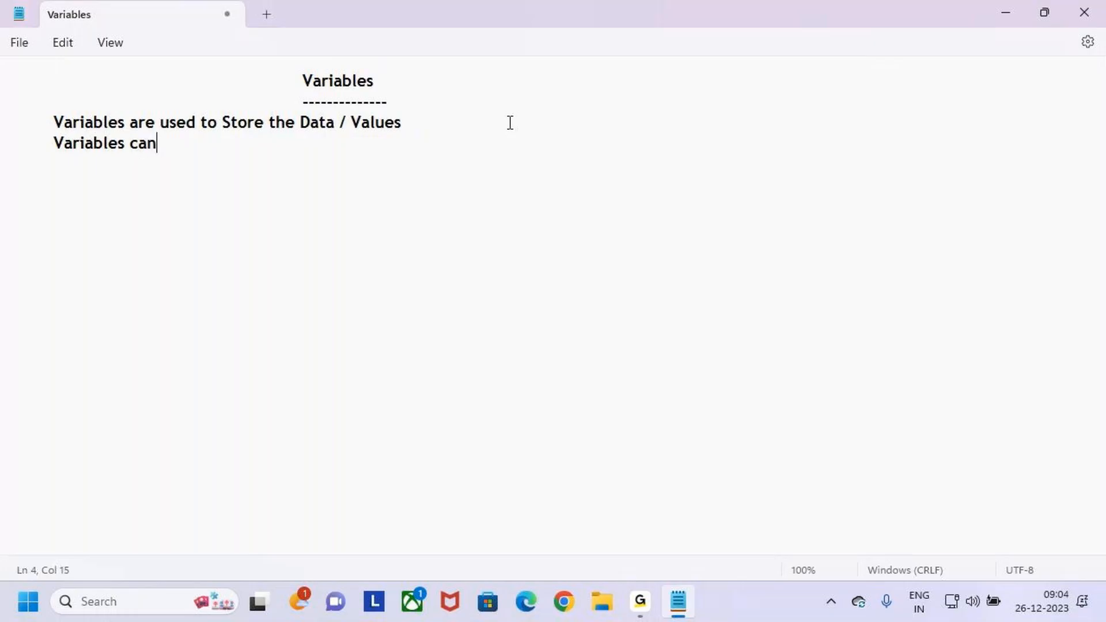
{"action": "type", "text": "hold only"}
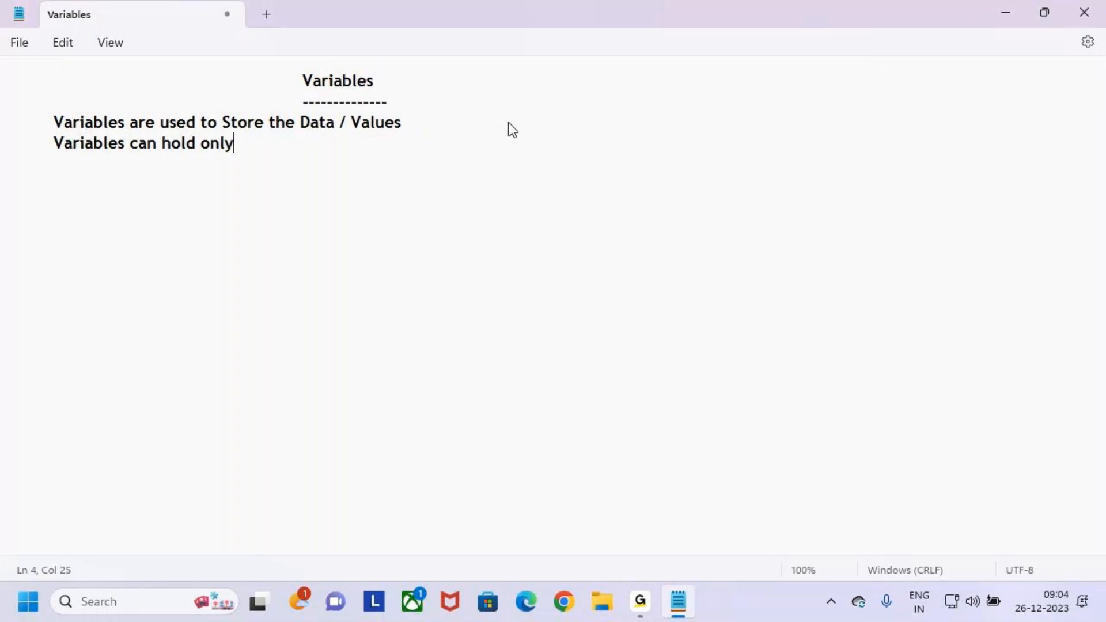
{"action": "type", "text": " one value"}
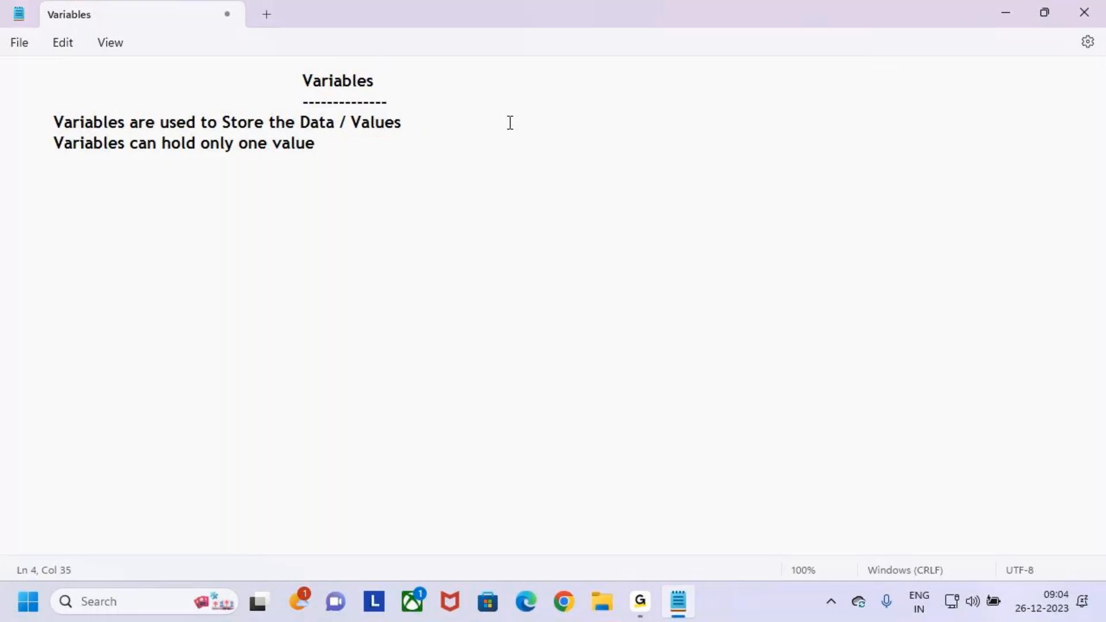
{"action": "type", "text": " trhat"}
- Continue the second sentence with "that value maybe"
{"action": "key", "text": "BackSpace"}
{"action": "key", "text": "BackSpace"}
{"action": "key", "text": "BackSpace"}
{"action": "key", "text": "BackSpace"}
{"action": "key", "text": "BackSpace"}
{"action": "key", "text": "BackSpace"}
{"action": "key", "text": "BackSpace"}
{"action": "key", "text": "BackSpace"}
{"action": "key", "text": "BackSpace"}
{"action": "key", "text": "BackSpace"}
{"action": "key", "text": "BackSpace"}
{"action": "type", "text": "value  that value maybe"}
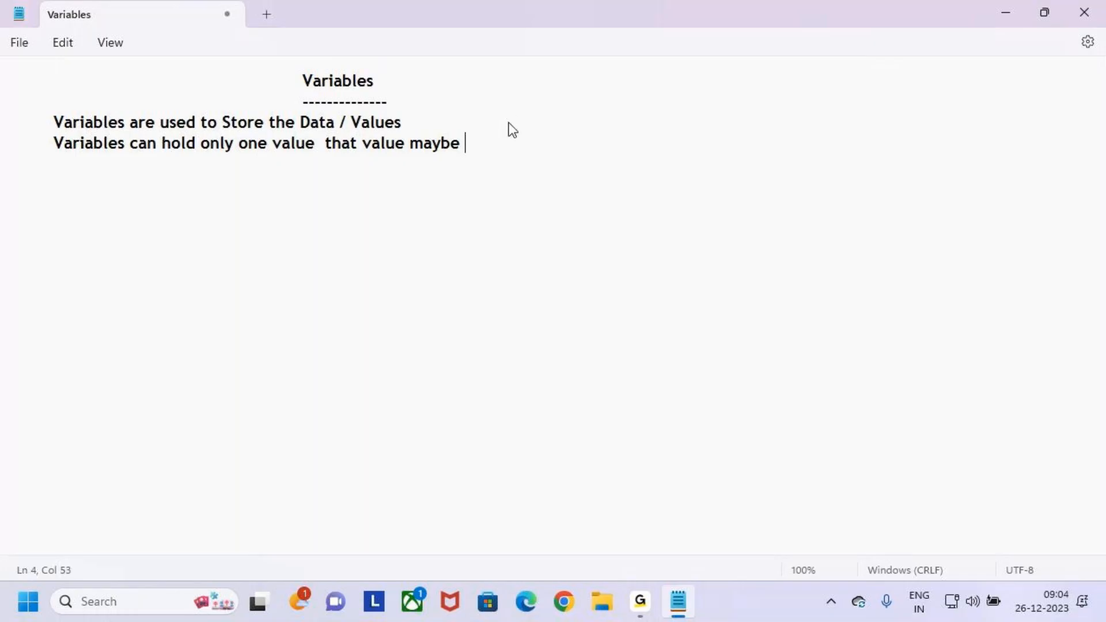
{"action": "type", "text": " Int , Float , Boolean"}
- Complete the list of data types with "String , Array , Object"
{"action": "type", "text": ","}
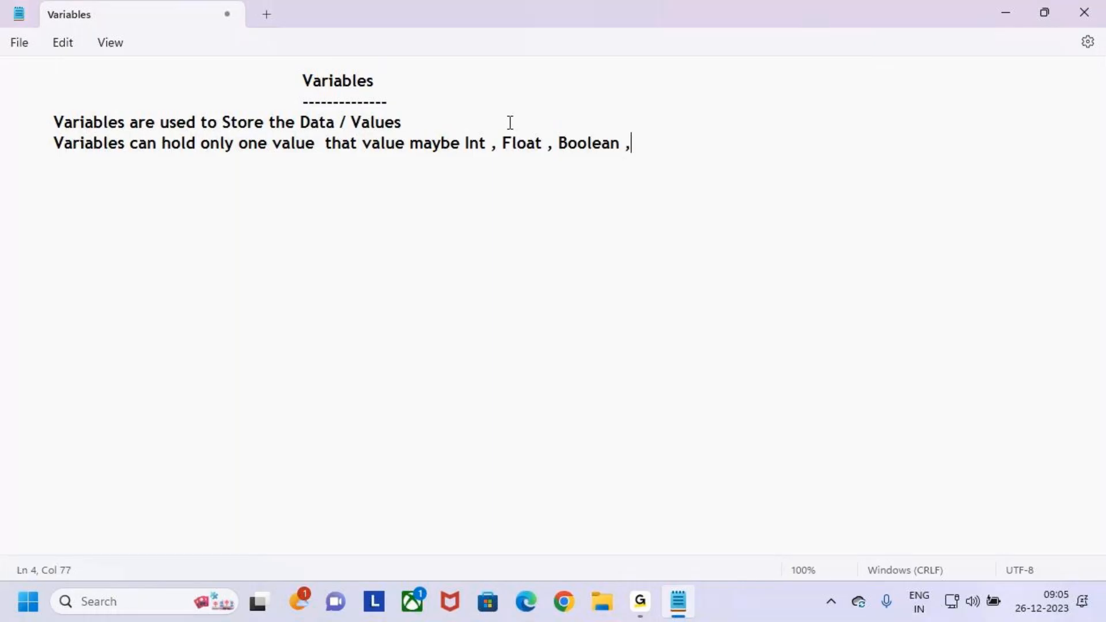
{"action": "type", "text": " String , Arry"}
{"action": "key", "text": "BackSpace"}
{"action": "key", "text": "BackSpace"}
{"action": "type", "text": "ay , Aobject"}
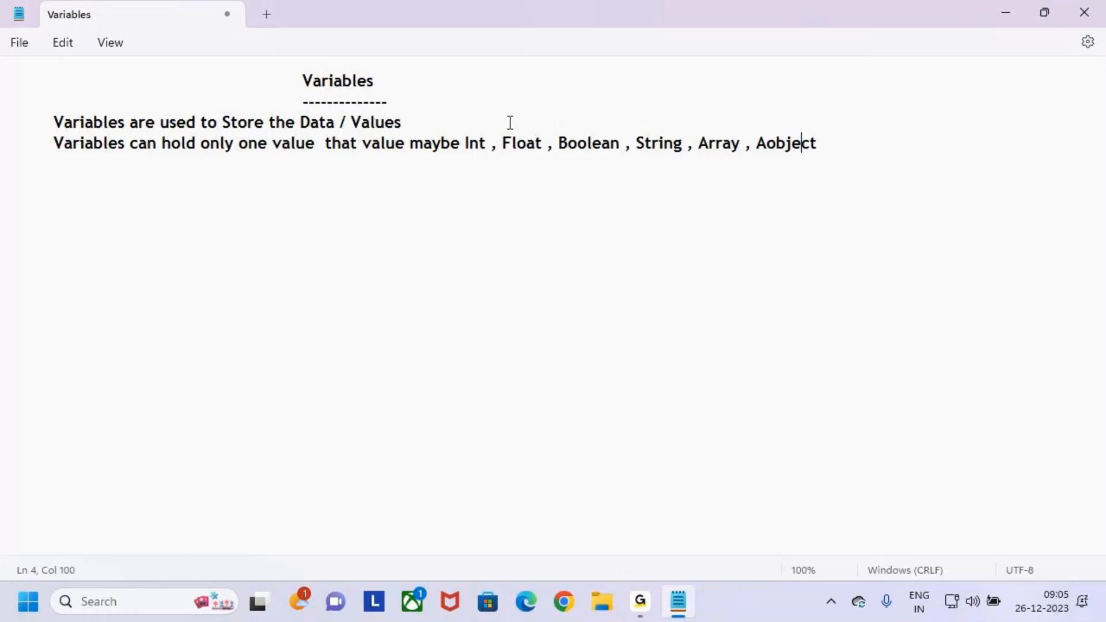
{"action": "key", "text": "Left"}
{"action": "key", "text": "Left"}
{"action": "key", "text": "Left"}
{"action": "key", "text": "BackSpace"}
{"action": "key", "text": "BackSpace"}
{"action": "key", "text": "BackSpace"}
{"action": "type", "text": "O"}
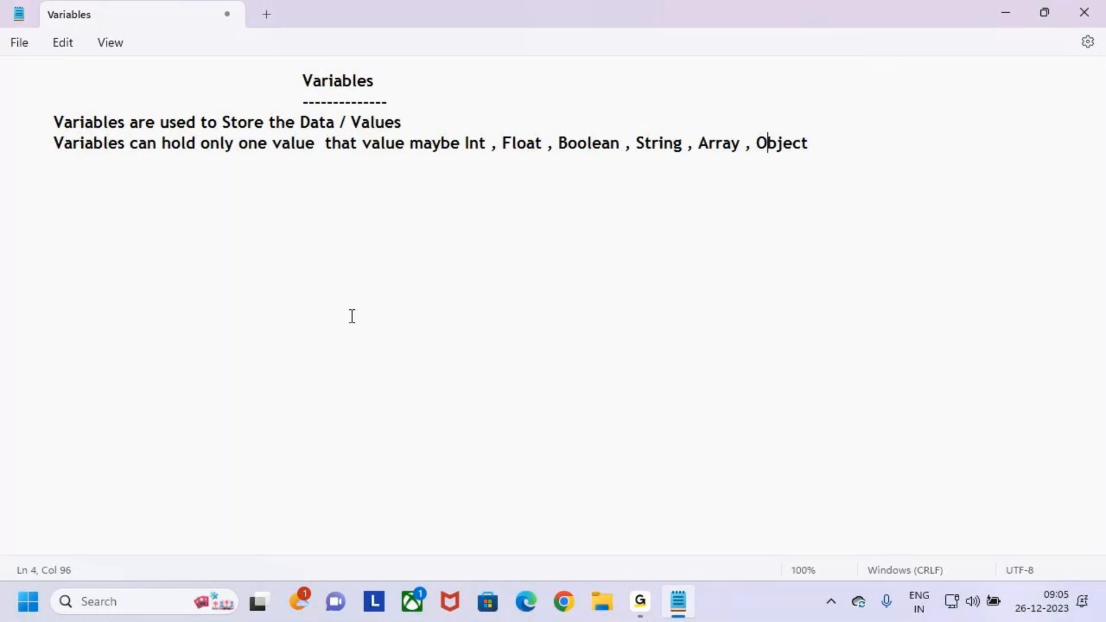
- Insert the word "either" between "maybe" and "Int" in the second sentence
{"action": "left_click_drag", "start_coordinate": [183, 144], "coordinate": [273, 147]}
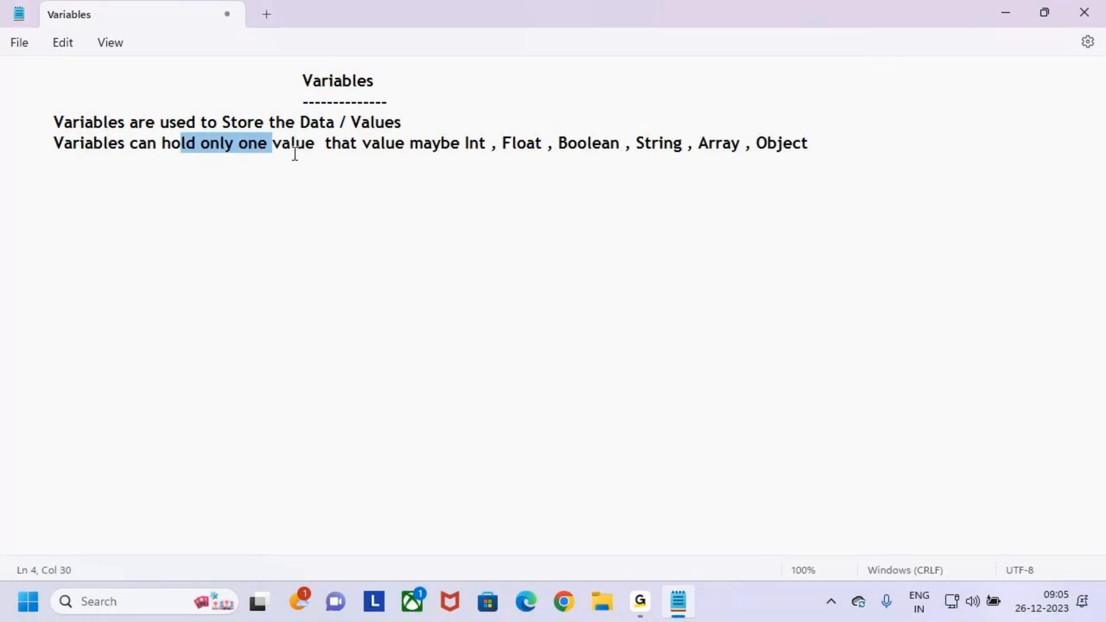
{"action": "left_click", "coordinate": [466, 144]}
{"action": "key", "text": "BackSpace"}
{"action": "type", "text": "eith"}
{"action": "key", "text": "Left"}
{"action": "key", "text": "Left"}
{"action": "key", "text": "Right"}
{"action": "type", "text": "er"}
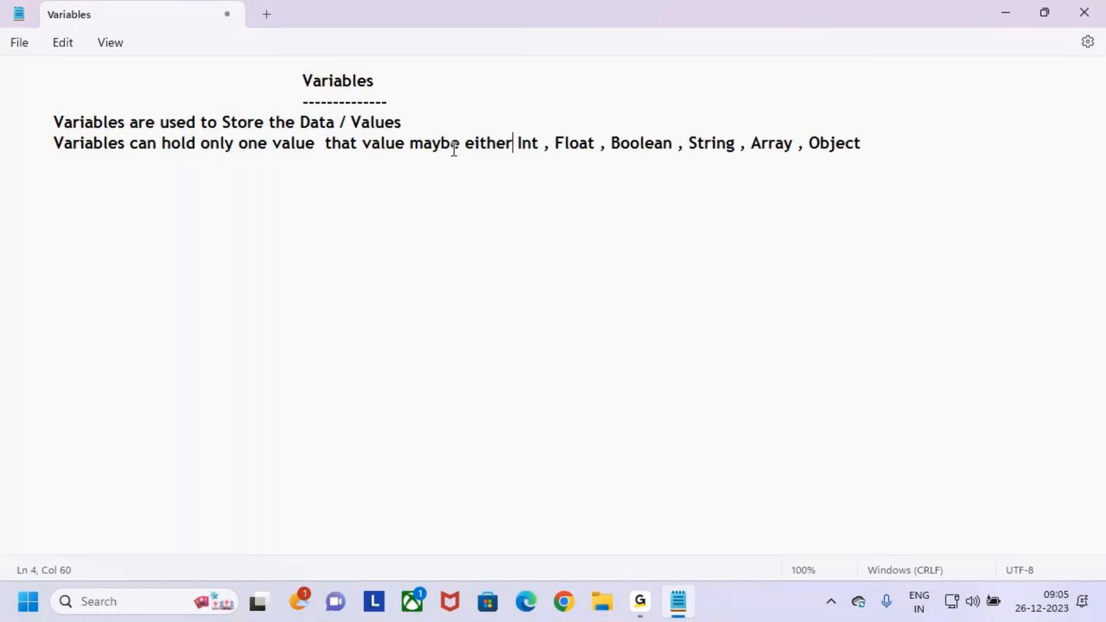
- Highlight the data types from Int to Object and the "Variables" heading to review them
{"action": "left_click_drag", "start_coordinate": [518, 144], "coordinate": [812, 138]}
{"action": "left_click", "coordinate": [613, 142]}
{"action": "left_click", "coordinate": [771, 170]}
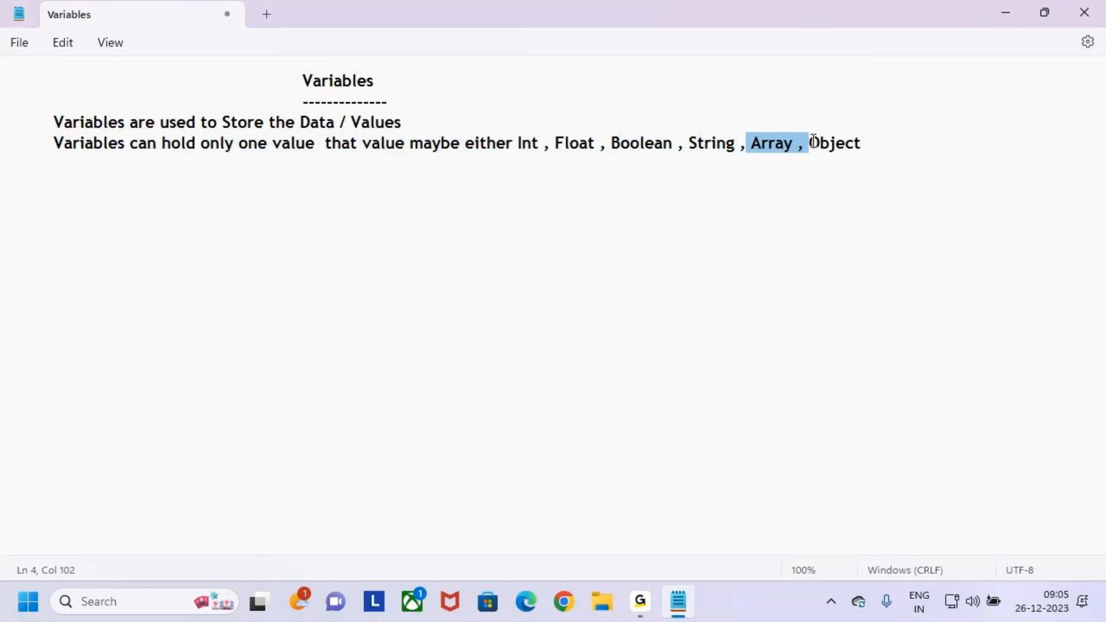
{"action": "double_click", "coordinate": [830, 144]}
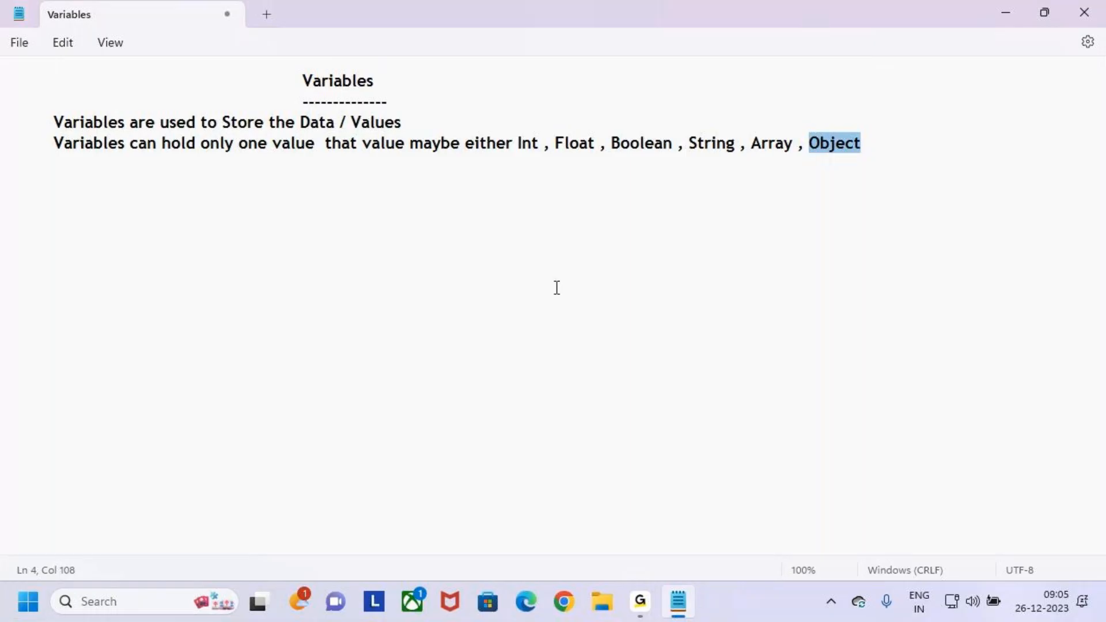
{"action": "left_click", "coordinate": [878, 143]}
{"action": "left_click_drag", "start_coordinate": [523, 144], "coordinate": [876, 144]}
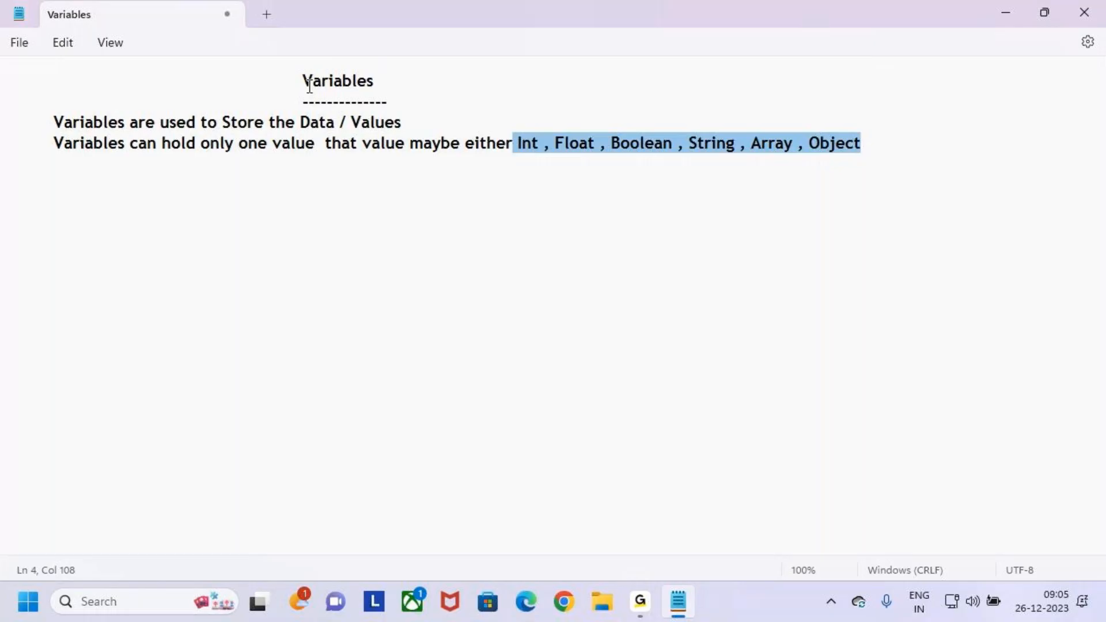
{"action": "left_click_drag", "start_coordinate": [305, 82], "coordinate": [394, 88]}
- Add a new indented line below the data types sentence and highlight "Data / Values" in the first sentence
{"action": "left_click", "coordinate": [882, 147]}
{"action": "key", "text": "Return"}
{"action": "key", "text": "Tab"}
{"action": "left_click_drag", "start_coordinate": [311, 122], "coordinate": [417, 123]}
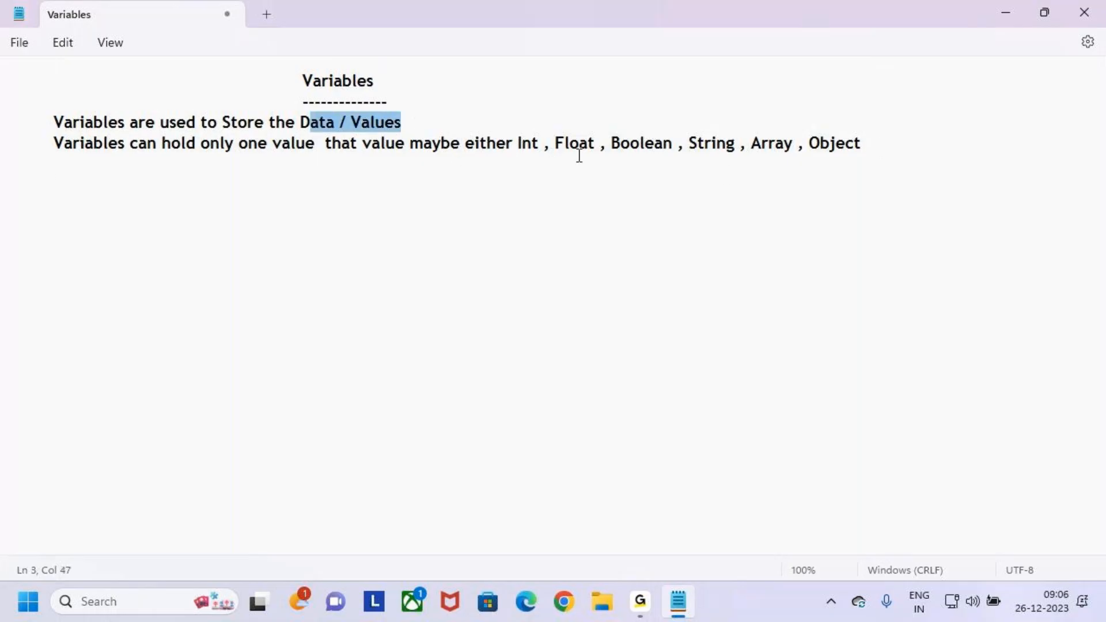
- Highlight the data types, the "one value" phrase and the "Variables" heading to review them
{"action": "left_click_drag", "start_coordinate": [518, 143], "coordinate": [872, 135]}
{"action": "left_click", "coordinate": [299, 205]}
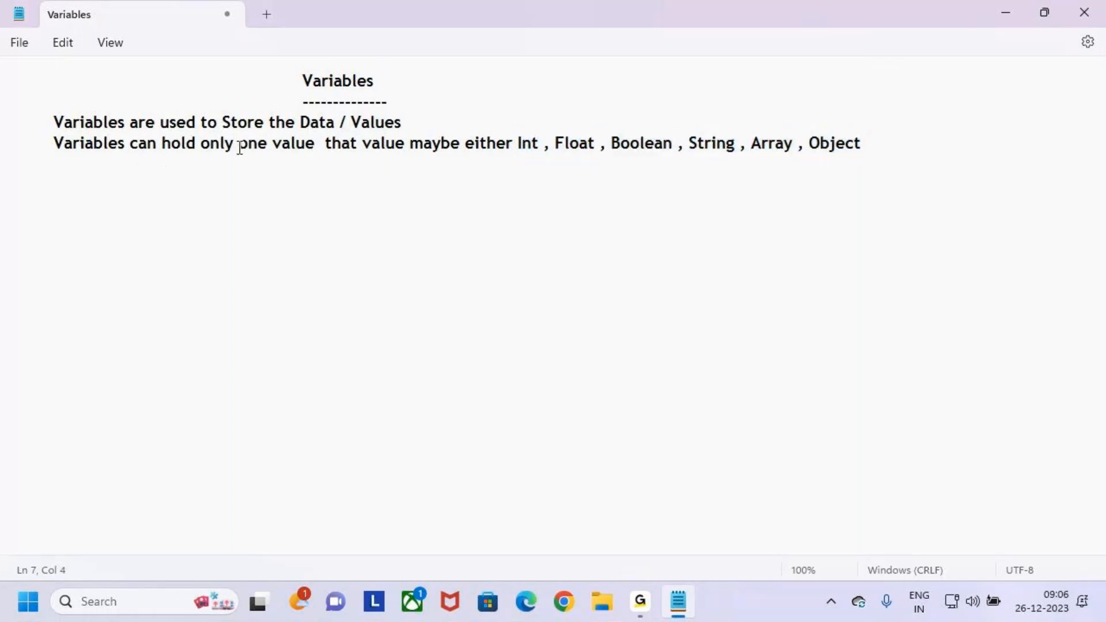
{"action": "left_click_drag", "start_coordinate": [240, 148], "coordinate": [295, 160]}
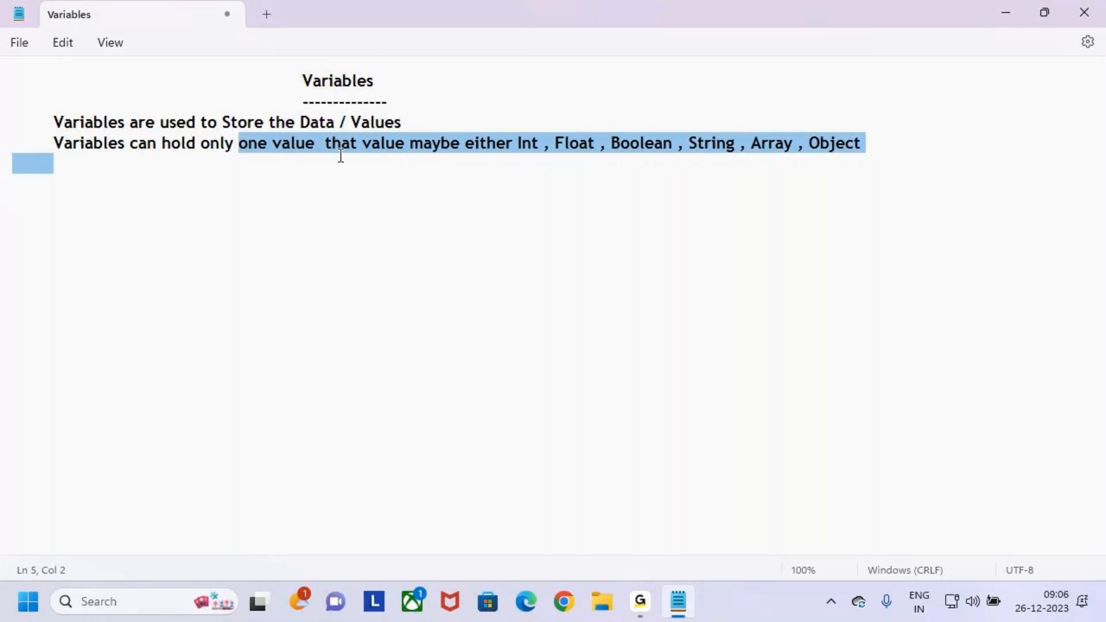
{"action": "left_click", "coordinate": [244, 165]}
{"action": "key", "text": "BackSpace"}
{"action": "key", "text": "BackSpace"}
{"action": "left_click", "coordinate": [244, 166]}
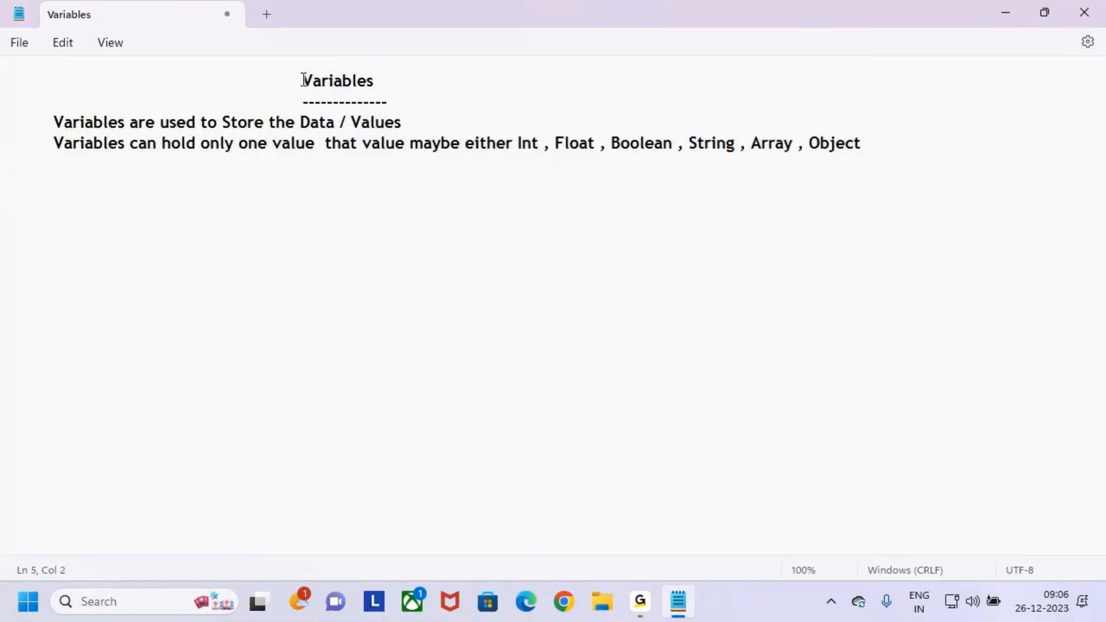
{"action": "left_click_drag", "start_coordinate": [304, 80], "coordinate": [387, 85]}
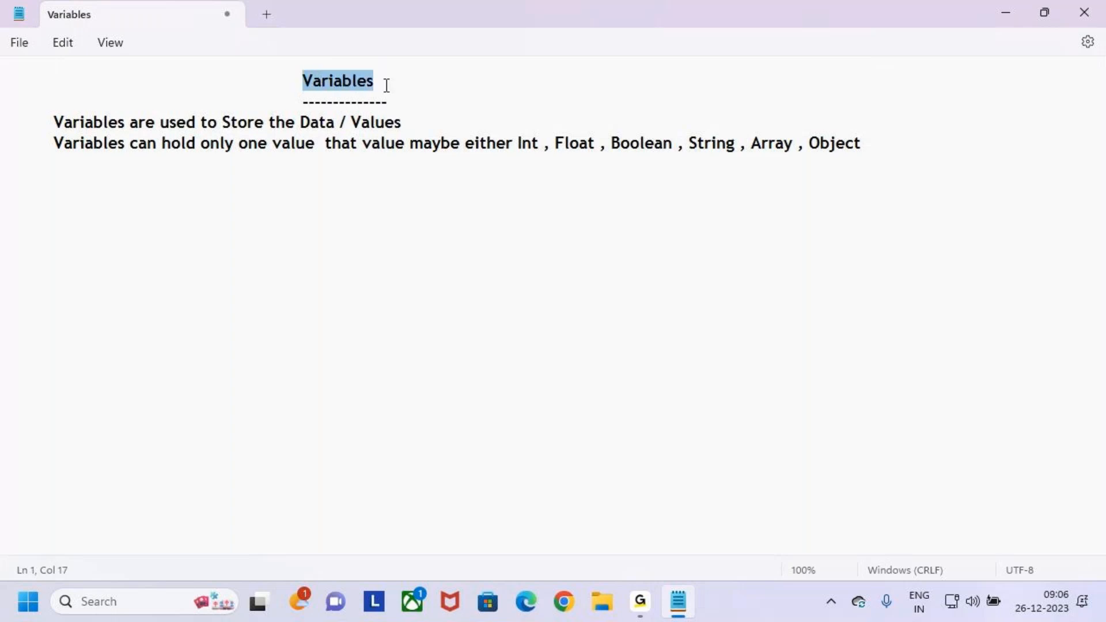
{"action": "left_click", "coordinate": [387, 85]}
{"action": "left_click_drag", "start_coordinate": [304, 82], "coordinate": [373, 82]}
{"action": "left_click", "coordinate": [374, 82]}
- Write the start of a third sentence below the data types sentence: "Variables are Stored in the Ram Temp/"
{"action": "left_click", "coordinate": [188, 168]}
{"action": "type", "text": "Variabl"}
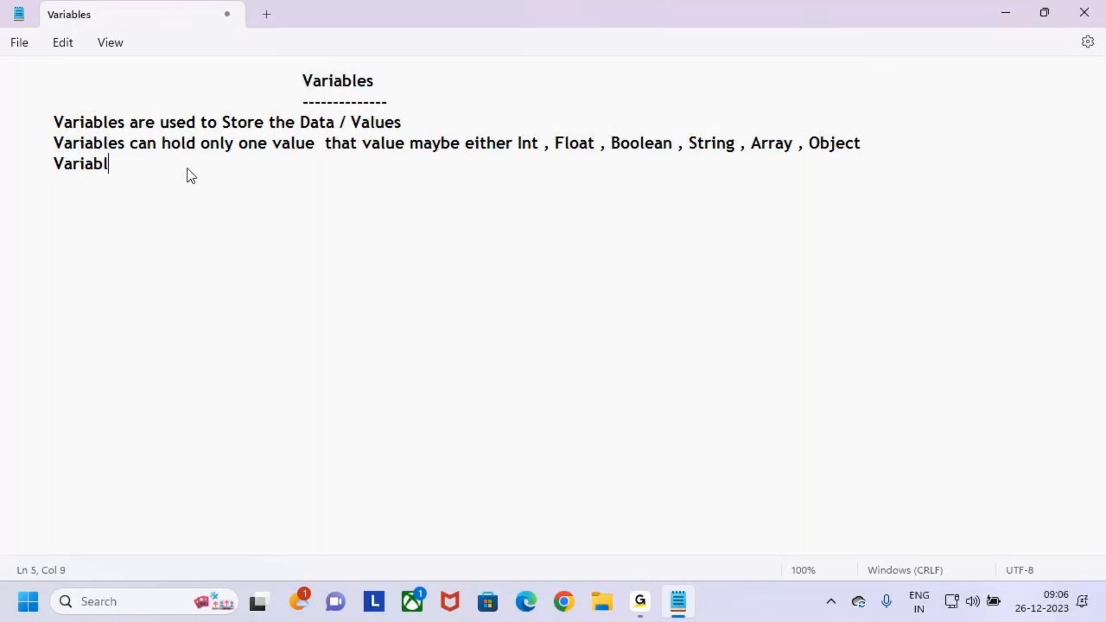
{"action": "type", "text": "es are s"}
{"action": "key", "text": "BackSpace"}
{"action": "key", "text": "BackSpace"}
{"action": "type", "text": "Stord"}
{"action": "key", "text": "BackSpace"}
{"action": "key", "text": "BackSpace"}
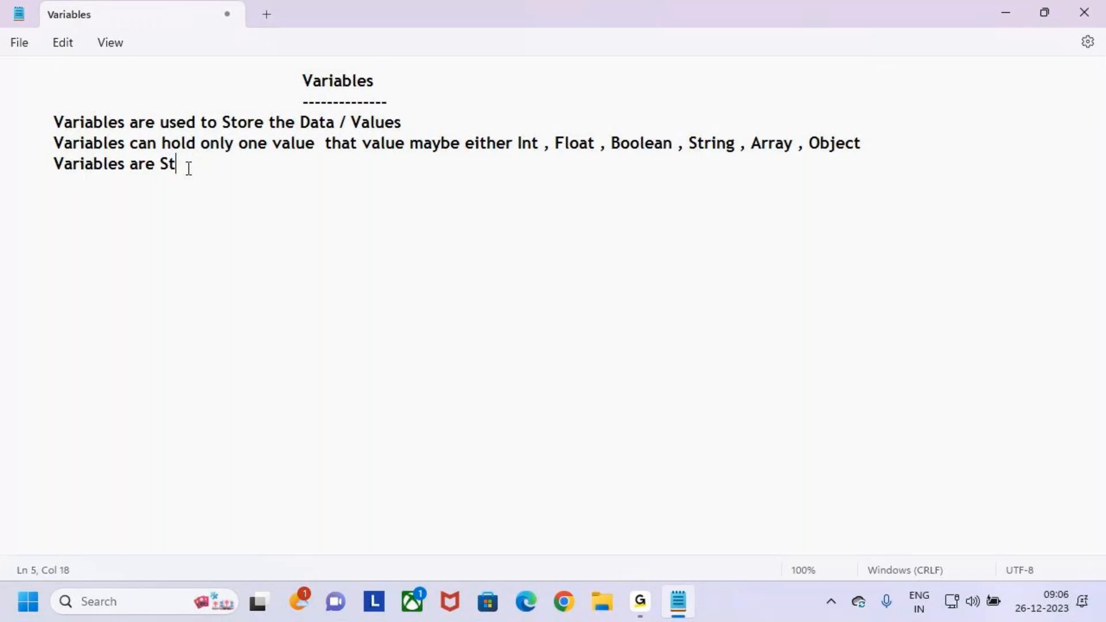
{"action": "type", "text": "Stored in the R"}
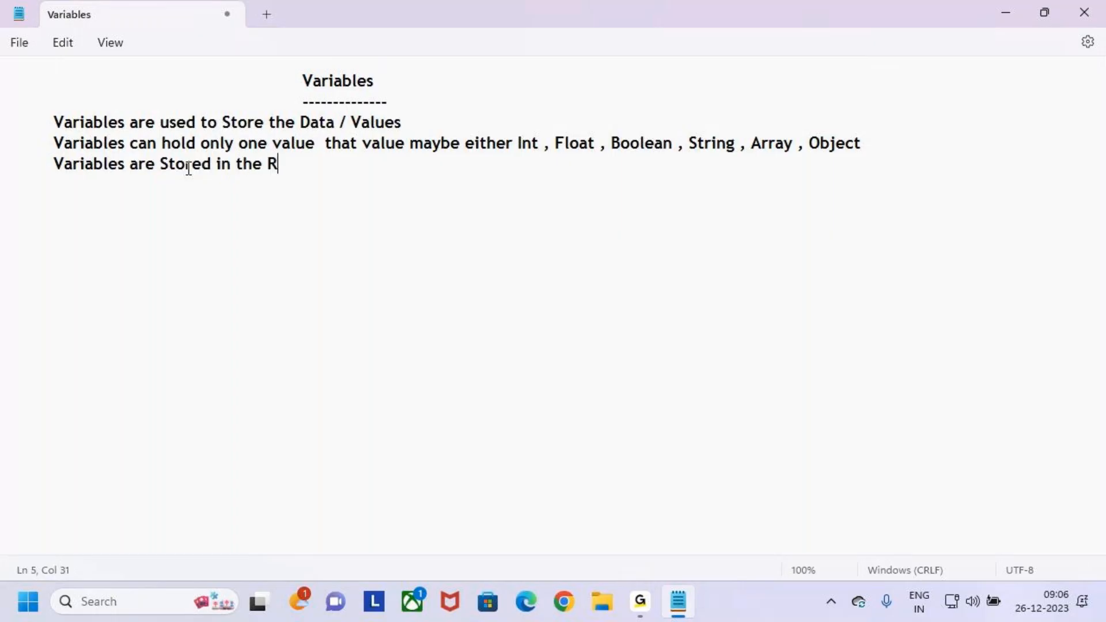
{"action": "type", "text": "am Temp/"}
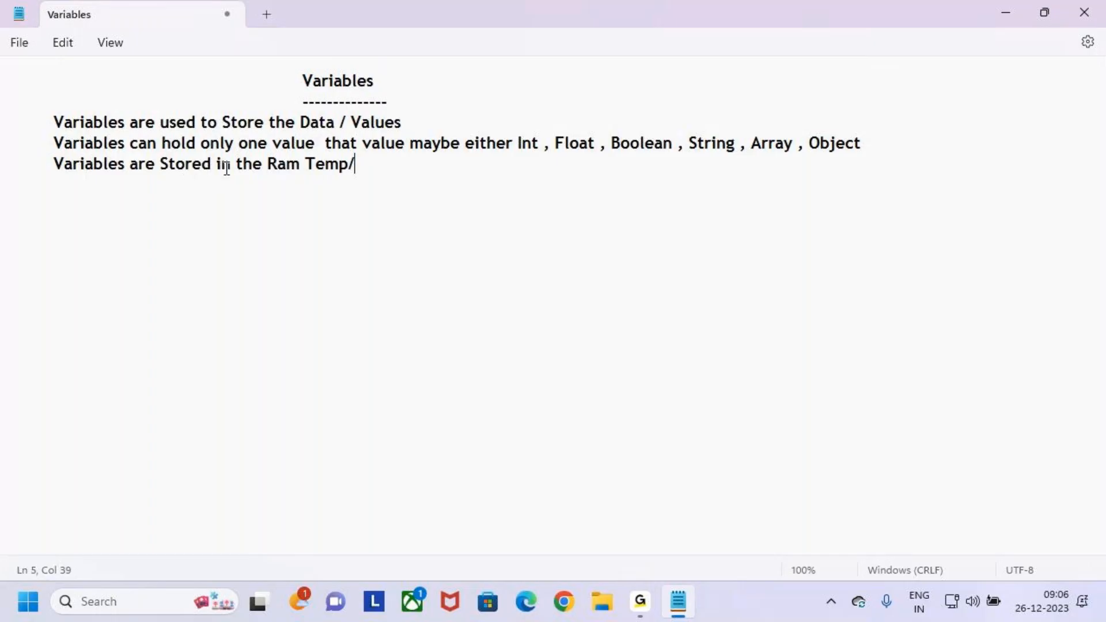
- Complete the third sentence with "at the Runtime Flow"
{"action": "left_click_drag", "start_coordinate": [273, 167], "coordinate": [353, 168]}
{"action": "left_click", "coordinate": [376, 164]}
{"action": "type", "text": "at the Run"}
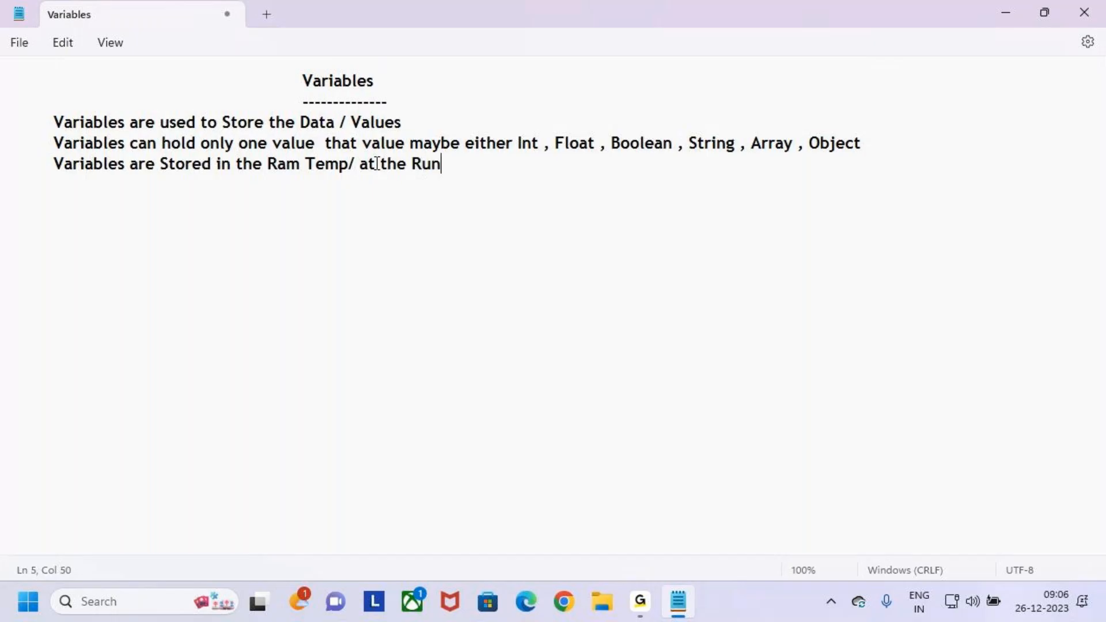
{"action": "type", "text": "time Flows"}
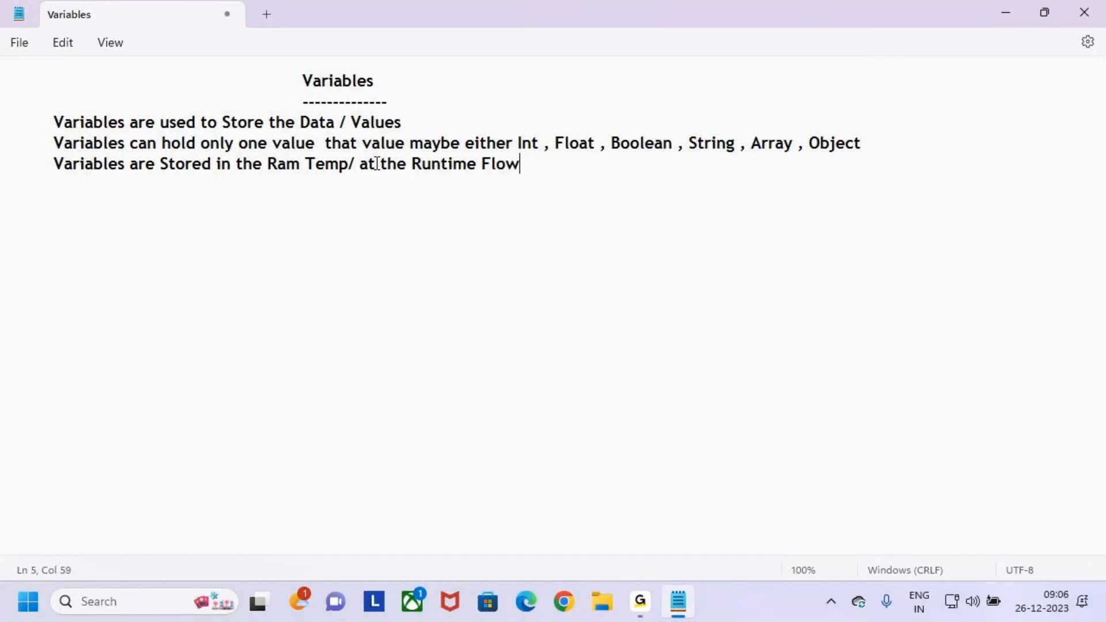
{"action": "key", "text": "BackSpace"}
{"action": "key", "text": "shift+Left"}
{"action": "key", "text": "shift+Left"}
{"action": "key", "text": "shift+Left"}
{"action": "key", "text": "shift+Left"}
{"action": "key", "text": "shift+Left"}
{"action": "key", "text": "shift+Left"}
{"action": "key", "text": "shift+Left"}
{"action": "key", "text": "shift+Left"}
{"action": "key", "text": "shift+Left"}
{"action": "key", "text": "shift+Left"}
{"action": "key", "text": "shift+Left"}
- Mark up the "Variables" heading with a red box and arrows, underline "Runtime Flow" and "Ram Temp/" in red, and clear the markings
{"action": "left_click_drag", "start_coordinate": [300, 81], "coordinate": [367, 80]}
{"action": "left_click_drag", "start_coordinate": [266, 173], "coordinate": [358, 198]}
{"action": "left_click", "coordinate": [357, 198]}
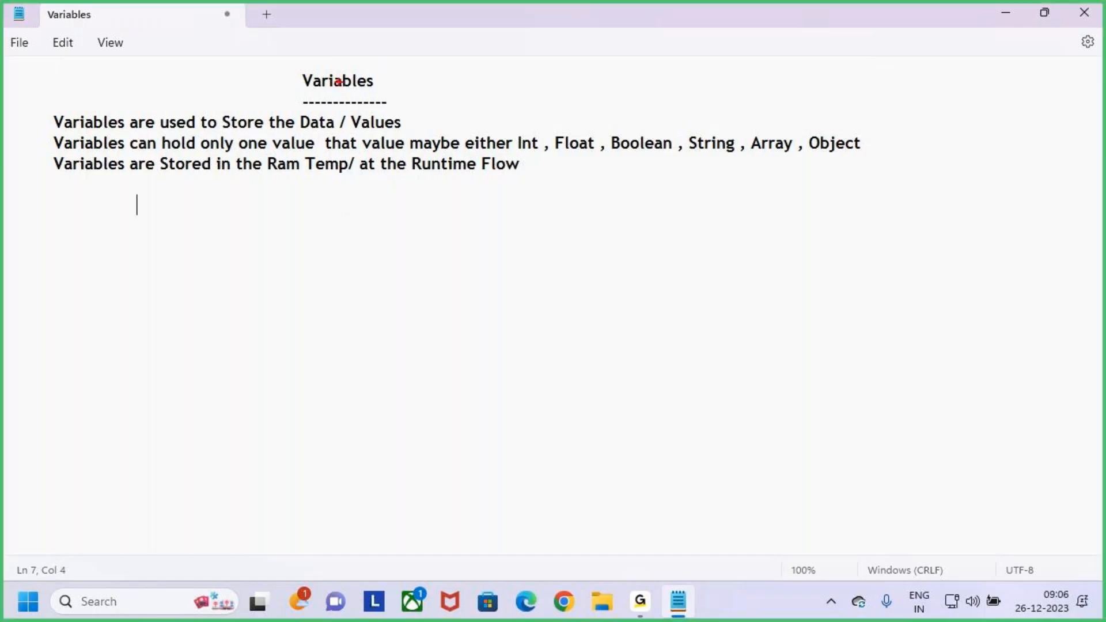
{"action": "left_click_drag", "start_coordinate": [298, 68], "coordinate": [391, 98]}
{"action": "left_click_drag", "start_coordinate": [355, 43], "coordinate": [359, 64]}
{"action": "left_click_drag", "start_coordinate": [346, 53], "coordinate": [359, 64]}
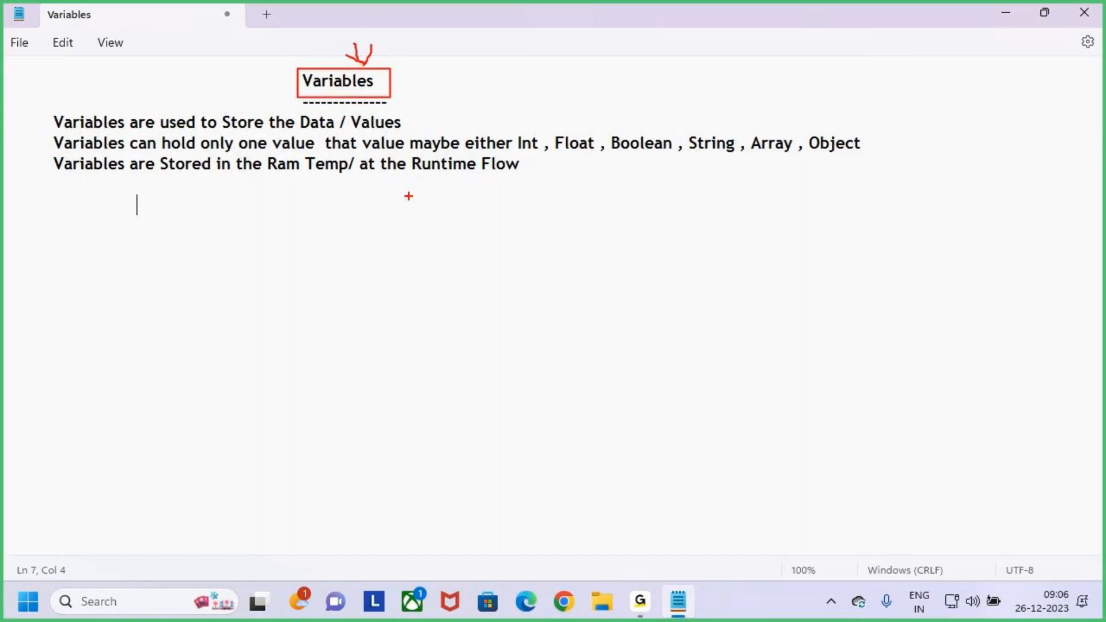
{"action": "left_click_drag", "start_coordinate": [355, 36], "coordinate": [356, 56]}
{"action": "left_click_drag", "start_coordinate": [416, 174], "coordinate": [518, 174]}
{"action": "mouse_move", "coordinate": [358, 33]}
{"action": "left_mouse_down"}
{"action": "mouse_move", "coordinate": [360, 66]}
{"action": "mouse_move", "coordinate": [394, 26]}
{"action": "left_mouse_up"}
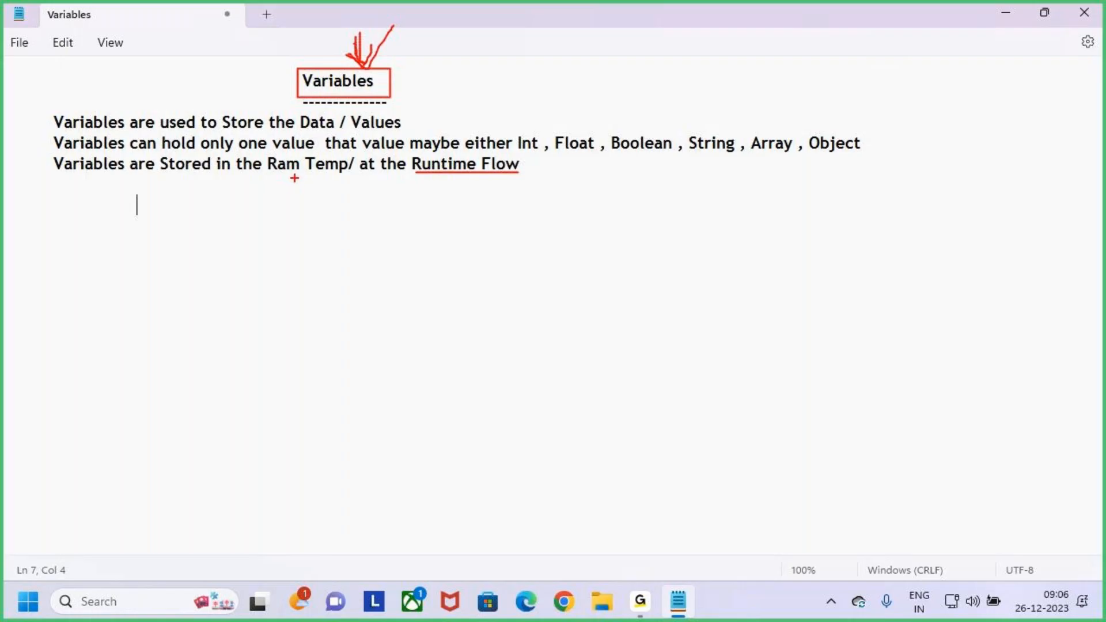
{"action": "left_click_drag", "start_coordinate": [273, 181], "coordinate": [350, 180]}
{"action": "key", "text": "Escape"}
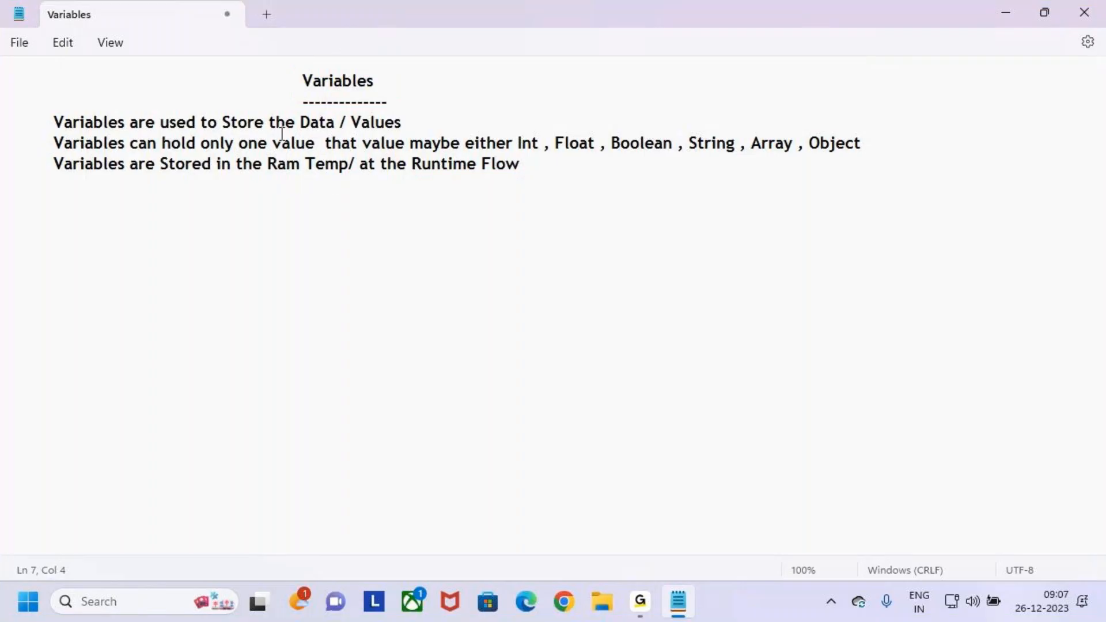
- Highlight the data types, "Runtime Flow", the "Variables" heading and "Ram Temp/" one after another to review them
{"action": "left_click_drag", "start_coordinate": [281, 133], "coordinate": [444, 128]}
{"action": "left_click_drag", "start_coordinate": [518, 145], "coordinate": [928, 143]}
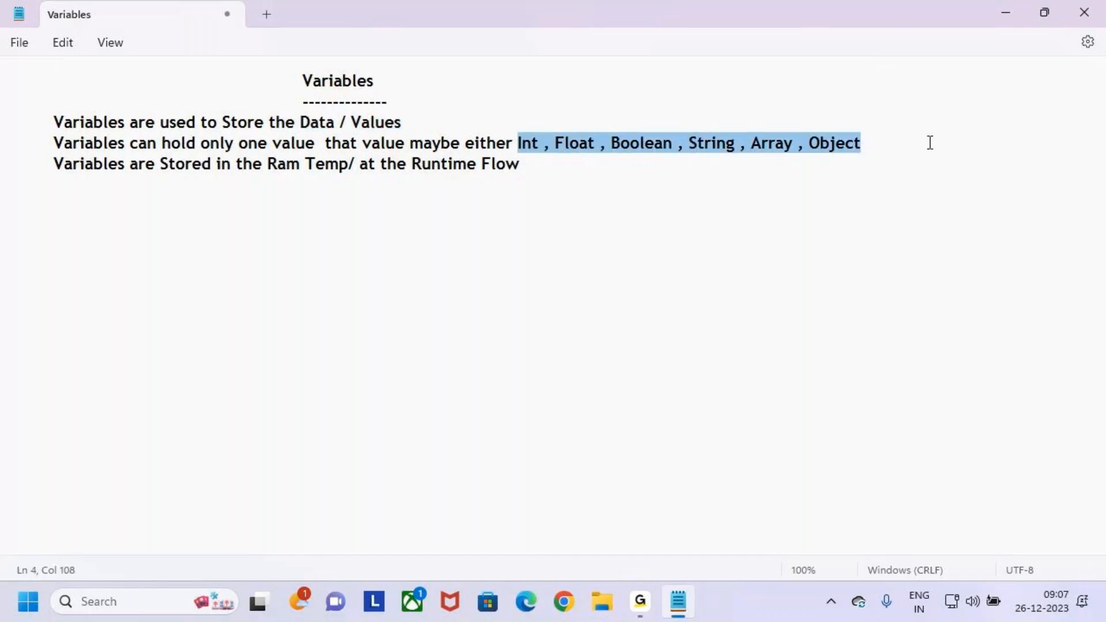
{"action": "left_click", "coordinate": [271, 163]}
{"action": "left_click", "coordinate": [326, 203]}
{"action": "left_click", "coordinate": [309, 182]}
{"action": "left_click_drag", "start_coordinate": [262, 166], "coordinate": [525, 171]}
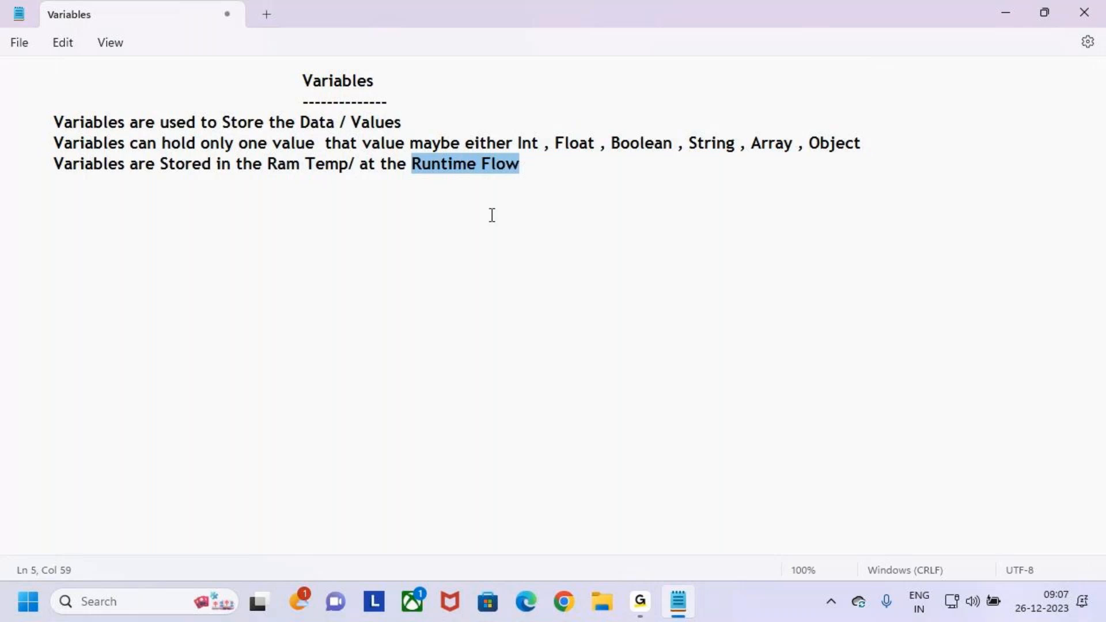
{"action": "left_click", "coordinate": [296, 83]}
{"action": "left_click_drag", "start_coordinate": [296, 82], "coordinate": [385, 85]}
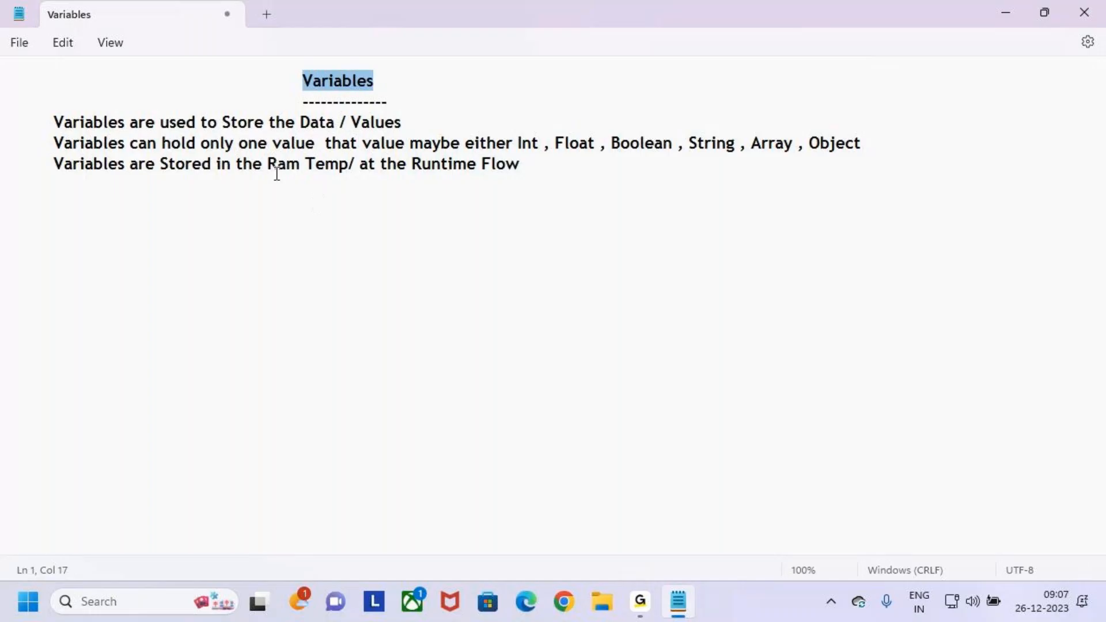
{"action": "left_click_drag", "start_coordinate": [268, 165], "coordinate": [358, 166]}
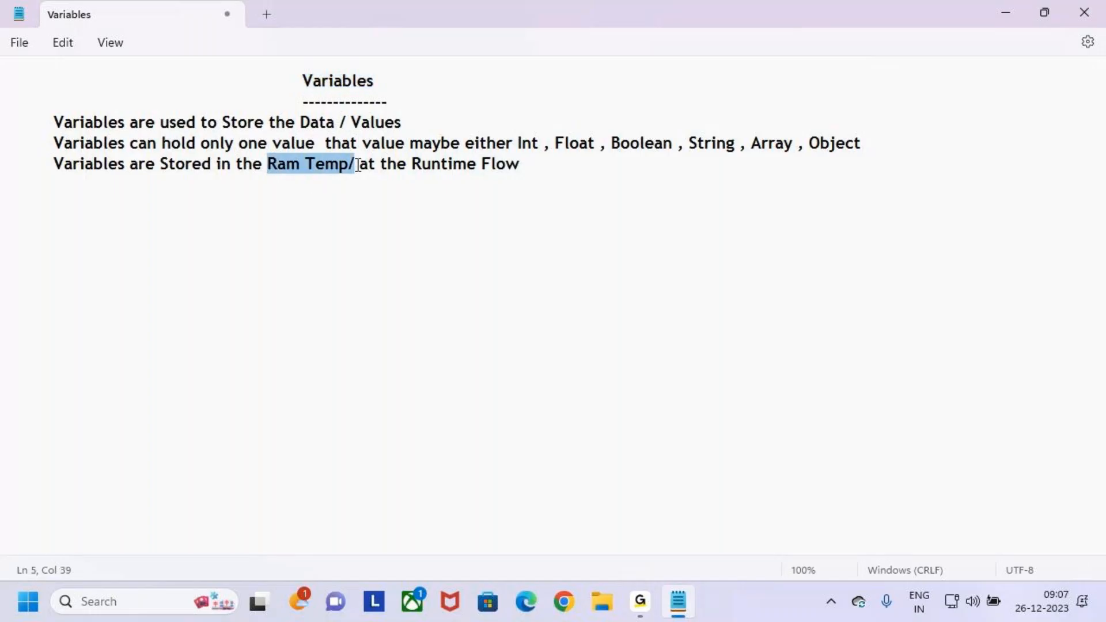
{"action": "left_click", "coordinate": [403, 237]}
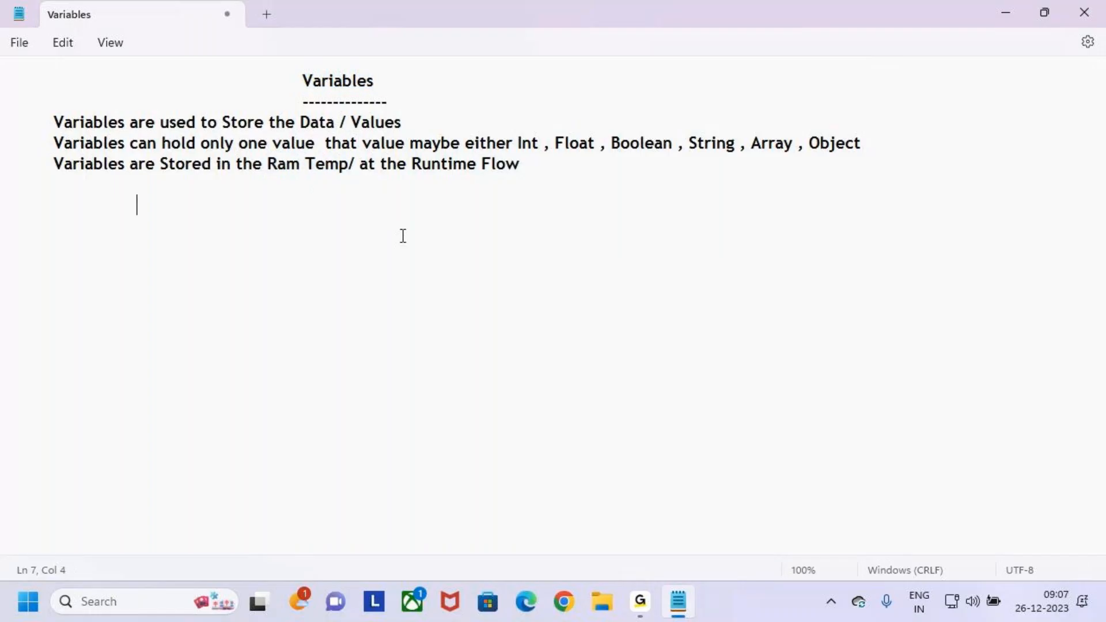
- Highlight all three sentences below the "Variables" heading to recap them
{"action": "left_click", "coordinate": [640, 605]}
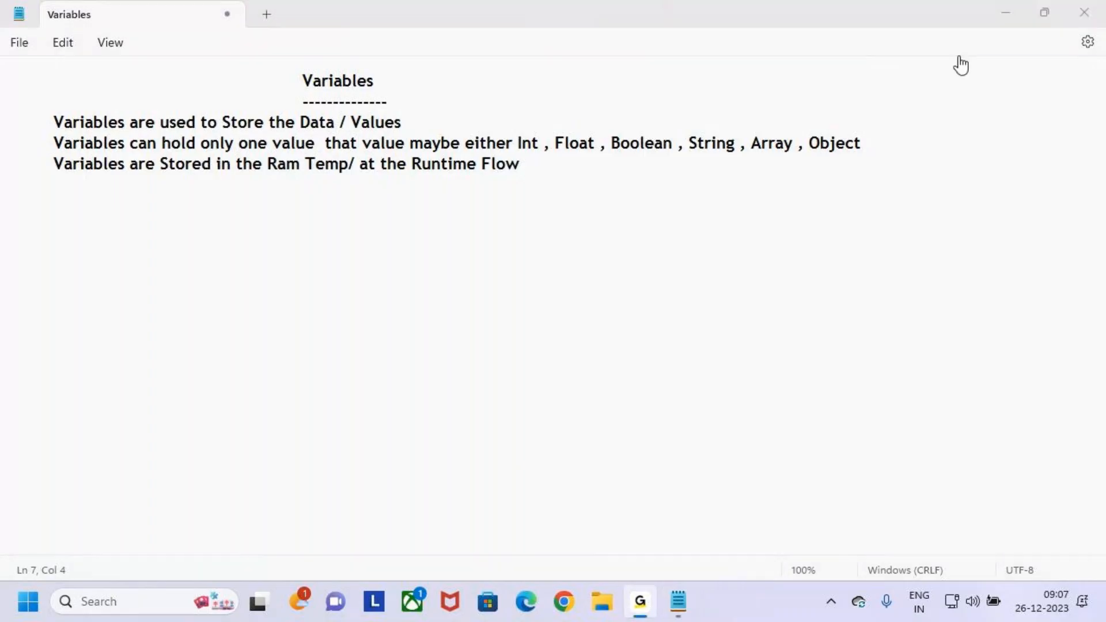
{"action": "left_click", "coordinate": [266, 166]}
{"action": "left_click", "coordinate": [41, 192]}
{"action": "left_click_drag", "start_coordinate": [32, 183], "coordinate": [2, 128]}
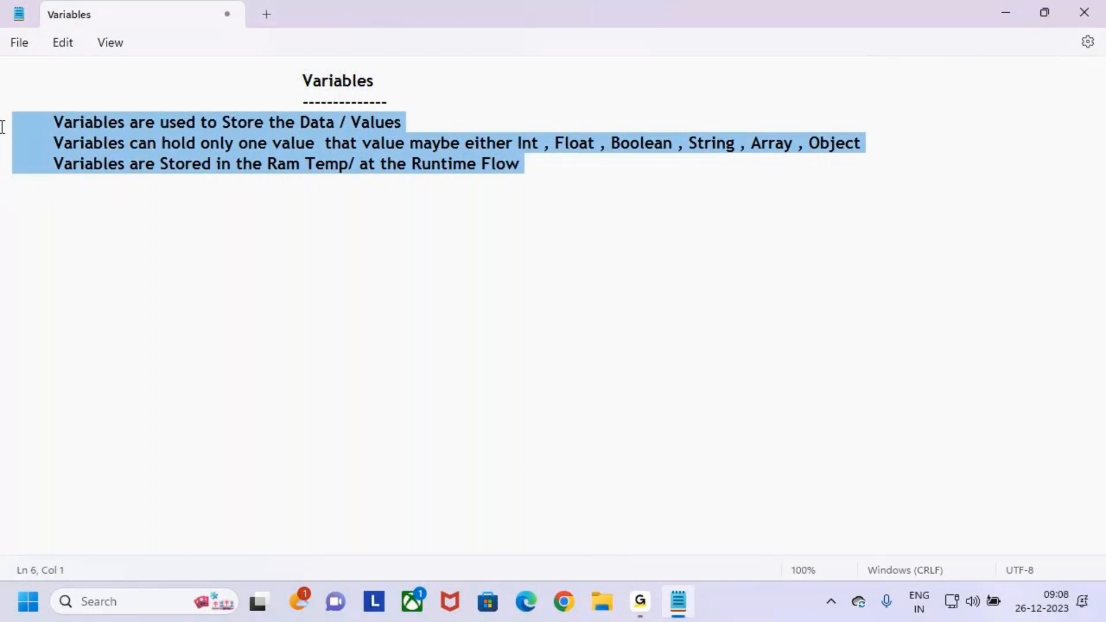
- Add an indented heading "Types of Variables" three lines below the third sentence
{"action": "left_click", "coordinate": [568, 169]}
{"action": "key", "text": "Return"}
{"action": "key", "text": "Return"}
{"action": "key", "text": "Return"}
{"action": "key", "text": "Tab"}
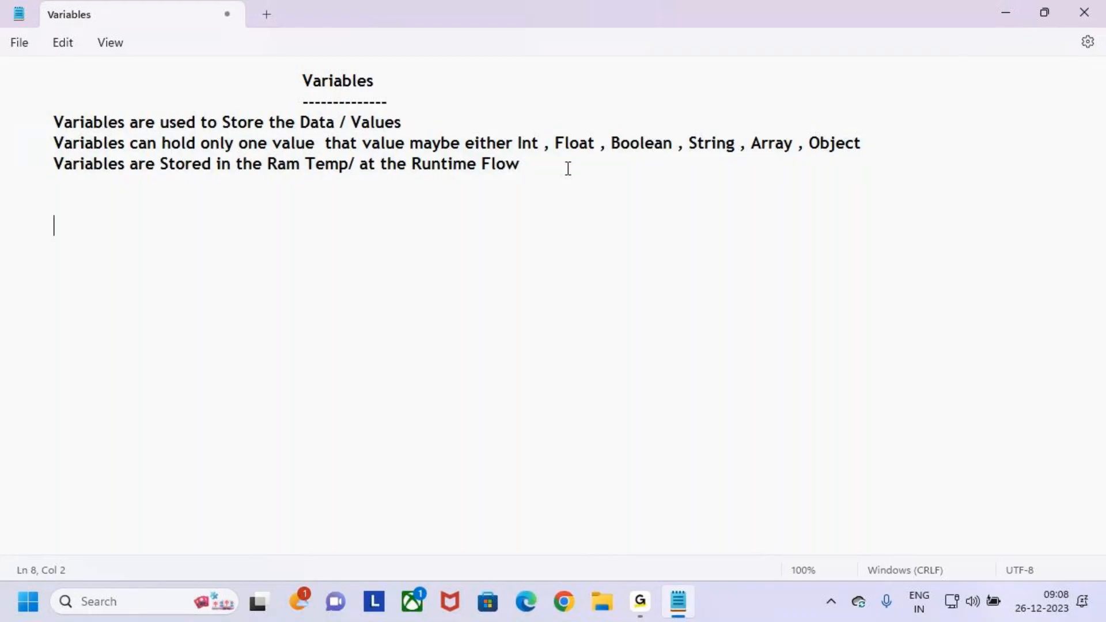
{"action": "type", "text": "Types of Va"}
{"action": "key", "text": "BackSpace"}
{"action": "key", "text": "BackSpace"}
{"action": "key", "text": "BackSpace"}
{"action": "type", "text": "Va"}
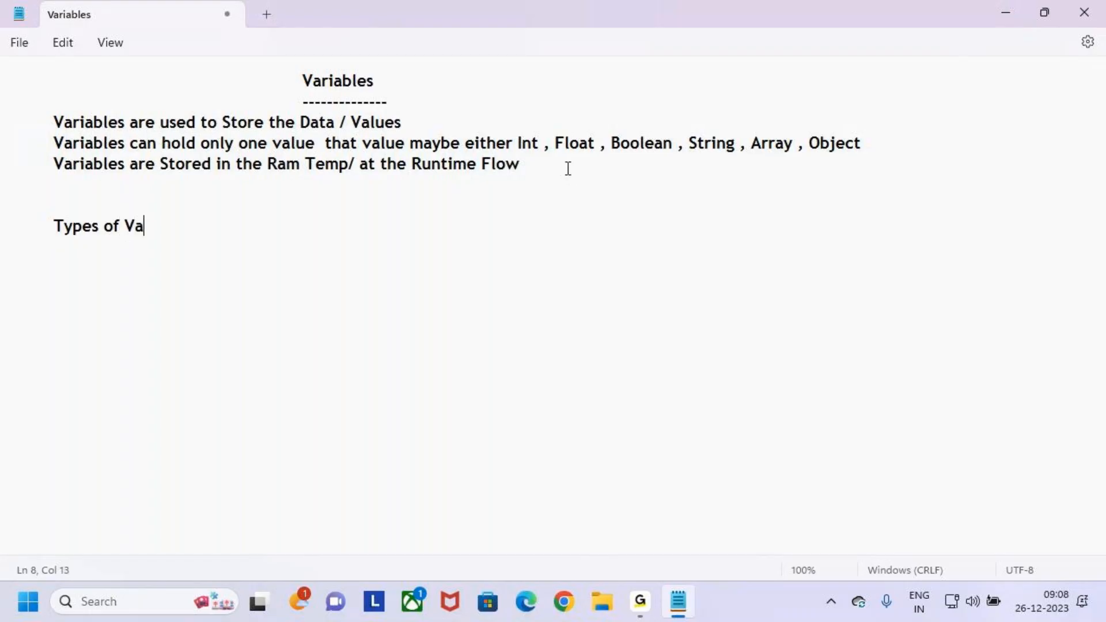
{"action": "type", "text": "riables"}
- Underline the "Types of Variables" heading with an indented row of dashes
{"action": "key", "text": "Return"}
{"action": "key", "text": "Tab"}
{"action": "type", "text": "-------------------------"}
- Begin an indented numbered list under the dashes with the entry "1.Initilize"
{"action": "key", "text": "Return"}
{"action": "key", "text": "Tab"}
{"action": "type", "text": "1.Init"}
{"action": "type", "text": "ize"}
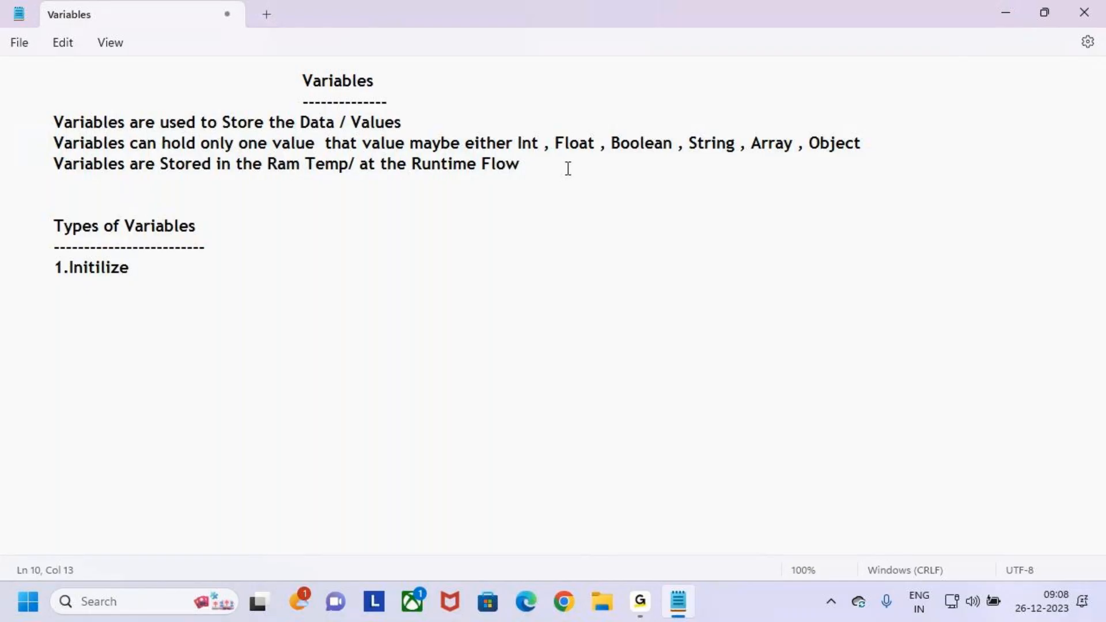
- Change the spelling of the first list entry and complete it as "1.Initalize Variable"
{"action": "key", "text": "Left"}
{"action": "key", "text": "Left"}
{"action": "key", "text": "Left"}
{"action": "key", "text": "Left"}
{"action": "key", "text": "Left"}
{"action": "type", "text": "a"}
{"action": "key", "text": "Right"}
{"action": "key", "text": "Right"}
{"action": "key", "text": "Right"}
{"action": "key", "text": "BackSpace"}
{"action": "key", "text": "BackSpace"}
{"action": "key", "text": "BackSpace"}
{"action": "type", "text": "li"}
{"action": "key", "text": "End"}
{"action": "key", "text": "Return"}
{"action": "key", "text": "BackSpace"}
{"action": "key", "text": "BackSpace"}
{"action": "type", "text": "e Variable"}
- Add the second list entry, "2.Set Variable", indented on a new line
{"action": "key", "text": "Return"}
{"action": "key", "text": "Tab"}
{"action": "type", "text": "2.Set Variable"}
- Add the third list entry, "3.Increment Variable", indented on a new line
{"action": "key", "text": "Return"}
{"action": "key", "text": "Tab"}
{"action": "type", "text": "3."}
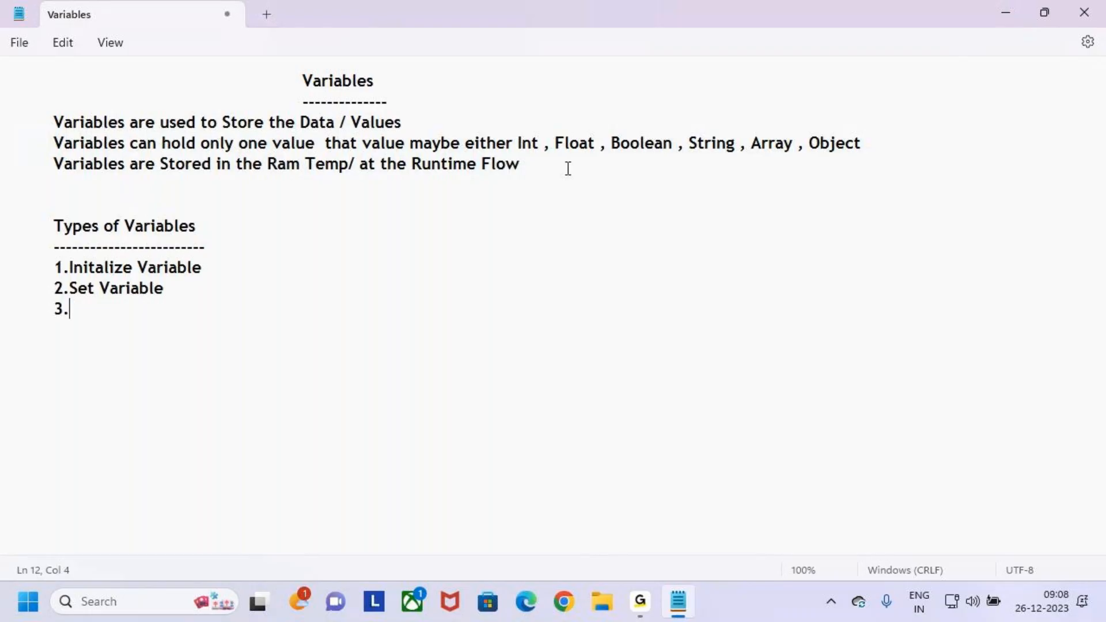
{"action": "type", "text": "Increment Variables="}
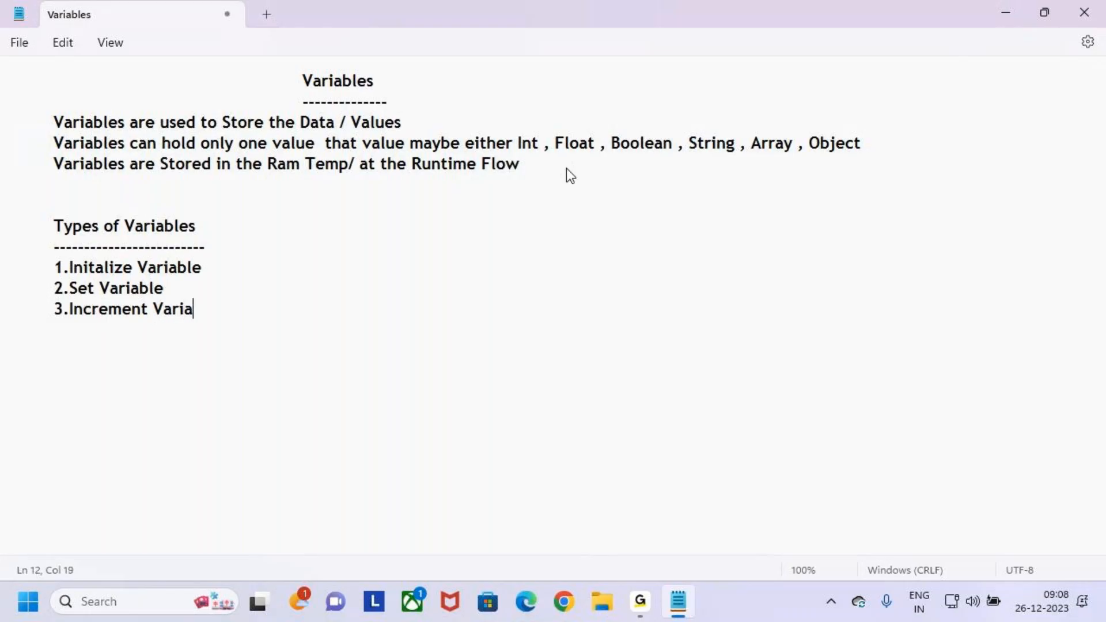
{"action": "key", "text": "BackSpace"}
{"action": "key", "text": "BackSpace"}
{"action": "key", "text": "BackSpace"}
{"action": "key", "text": "BackSpace"}
{"action": "key", "text": "BackSpace"}
{"action": "type", "text": "ble"}
- Add the list entry "4.Decrement Variable" below the increment entry
{"action": "key", "text": "Return"}
{"action": "type", "text": "4.Dec"}
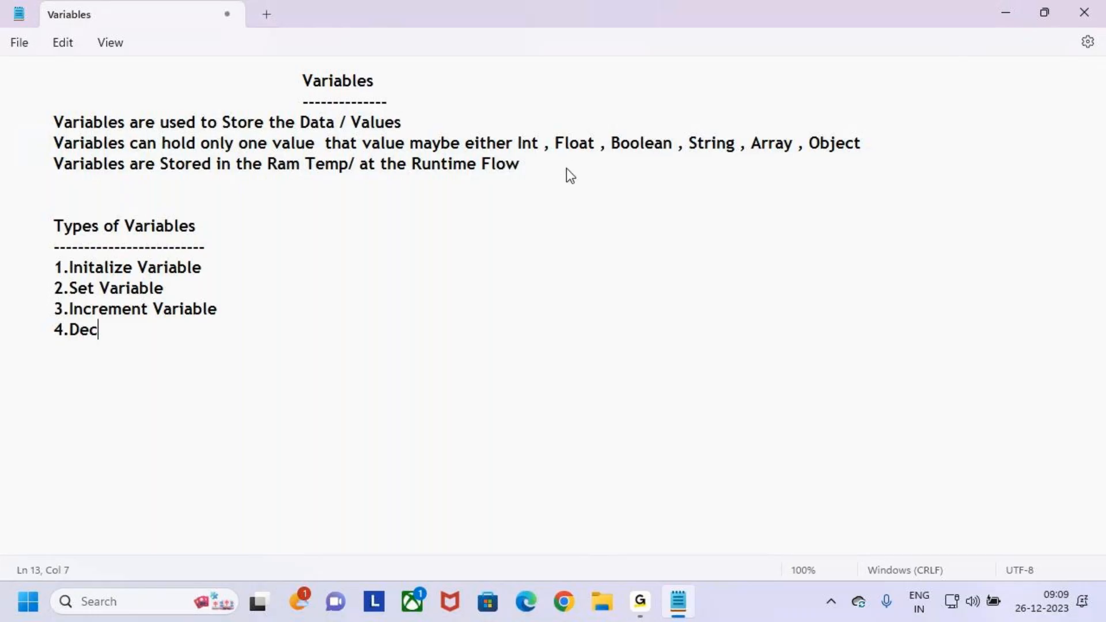
{"action": "type", "text": "re"}
{"action": "type", "text": "mnen"}
{"action": "key", "text": "BackSpace"}
{"action": "key", "text": "BackSpace"}
{"action": "key", "text": "BackSpace"}
{"action": "key", "text": "BackSpace"}
{"action": "key", "text": "BackSpace"}
{"action": "key", "text": "BackSpace"}
{"action": "key", "text": "BackSpace"}
{"action": "type", "text": "crement "}
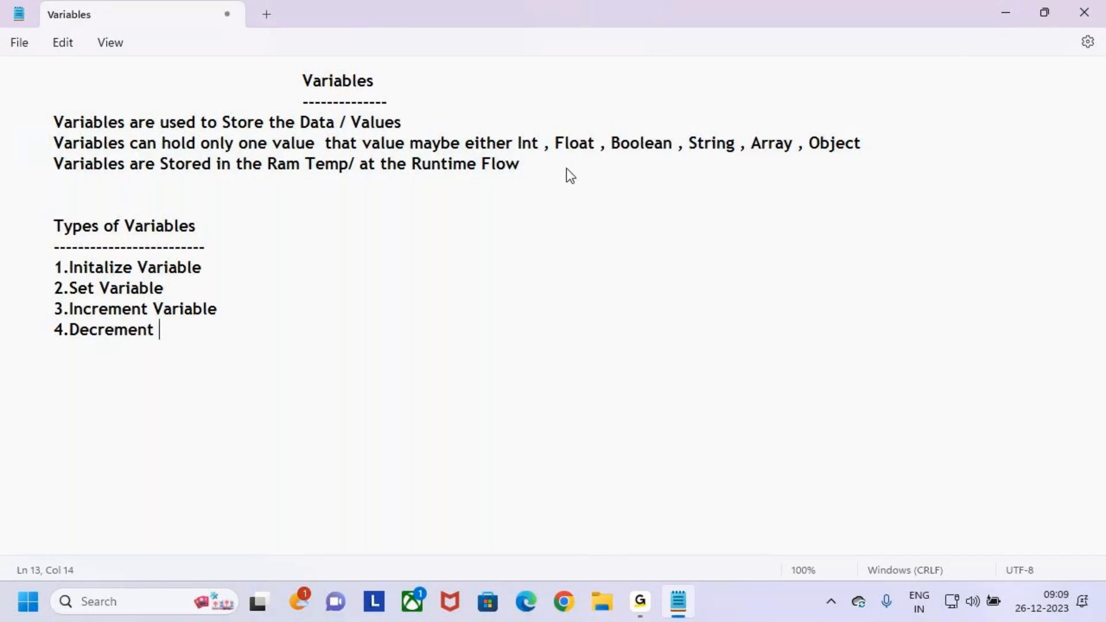
{"action": "type", "text": "Variabl"}
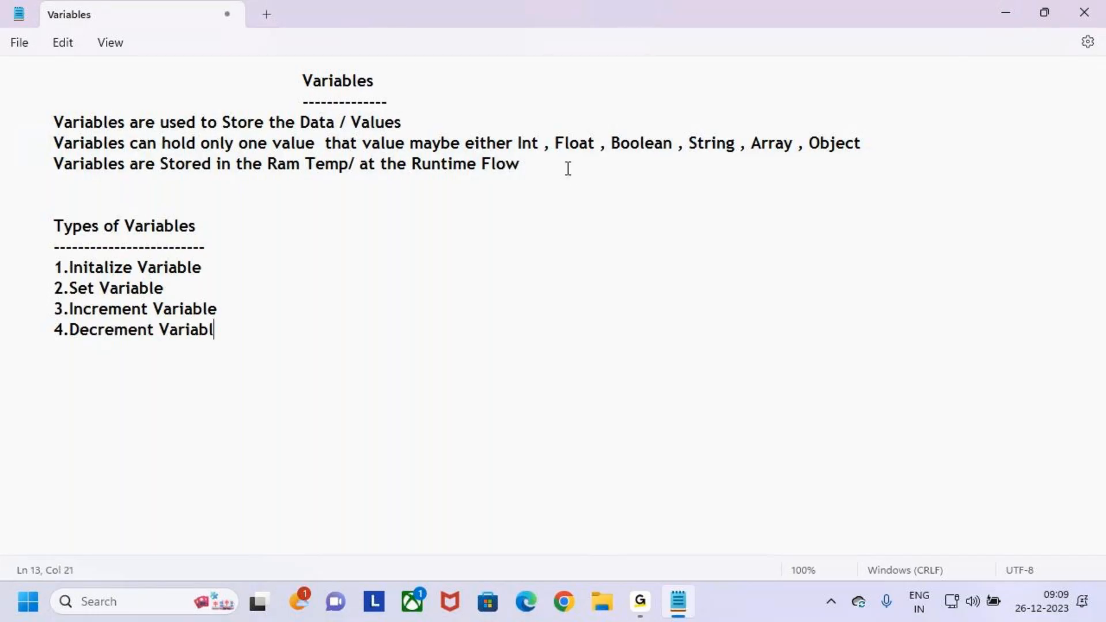
{"action": "type", "text": "e"}
- Add the list entry "4.Append to a String Variable" below the decrement entry
{"action": "key", "text": "Return"}
{"action": "type", "text": "4. Append "}
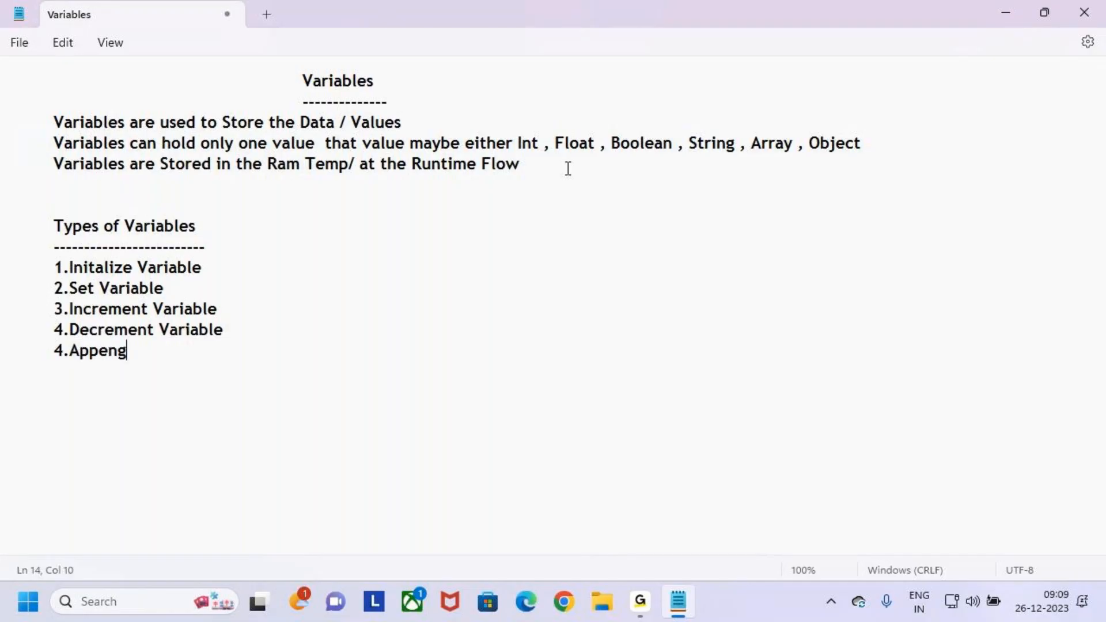
{"action": "type", "text": "to a String"}
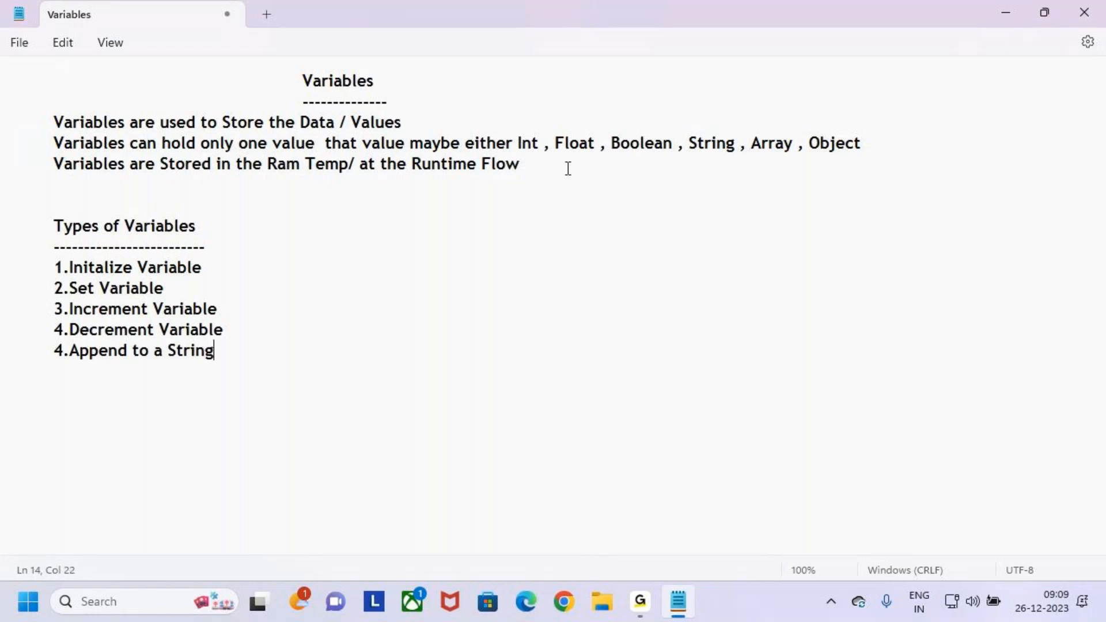
{"action": "type", "text": " Variable"}
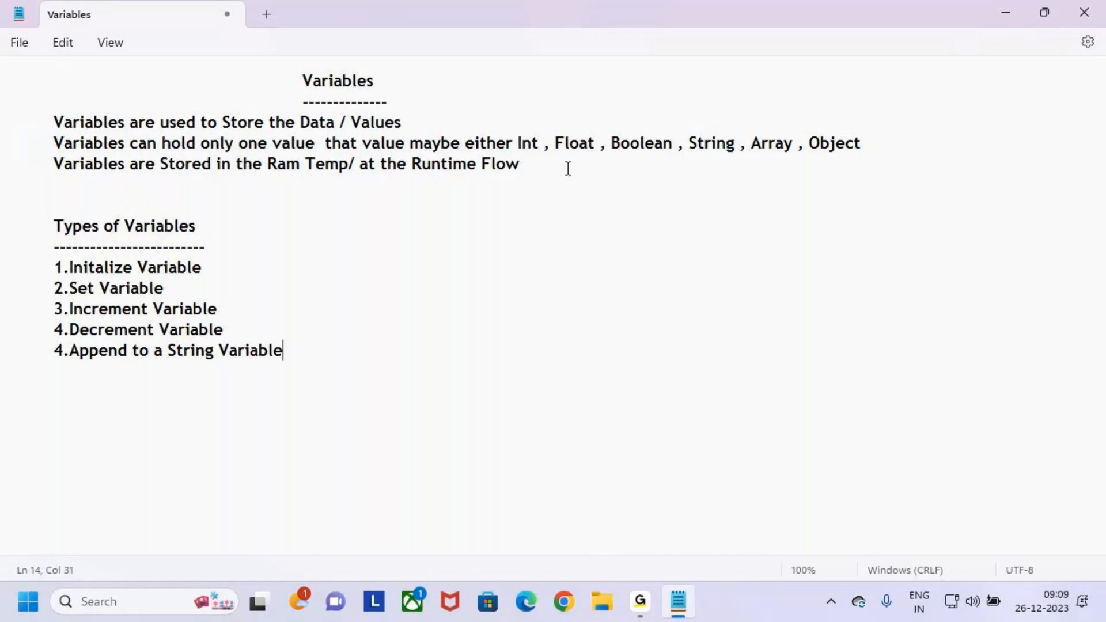
- Add the list entry "5.Append to an Array Variable" and highlight the three sentences above the "Types of Variables" heading
{"action": "key", "text": "Return"}
{"action": "type", "text": "5.Append to an "}
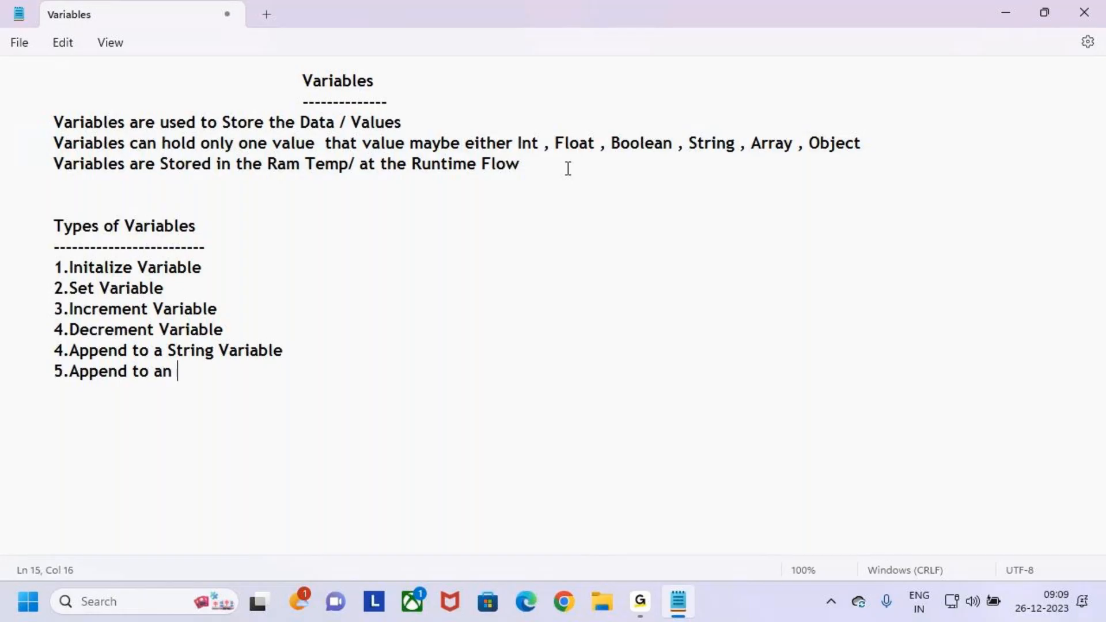
{"action": "type", "text": "Array Variab"}
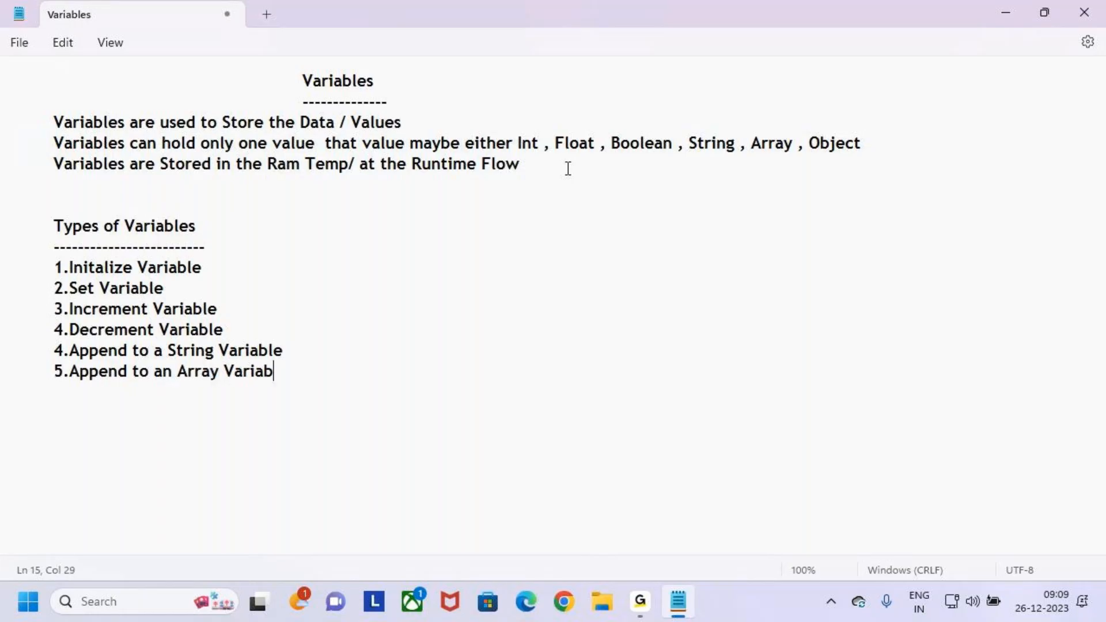
{"action": "type", "text": "le"}
{"action": "left_click_drag", "start_coordinate": [37, 122], "coordinate": [140, 189]}
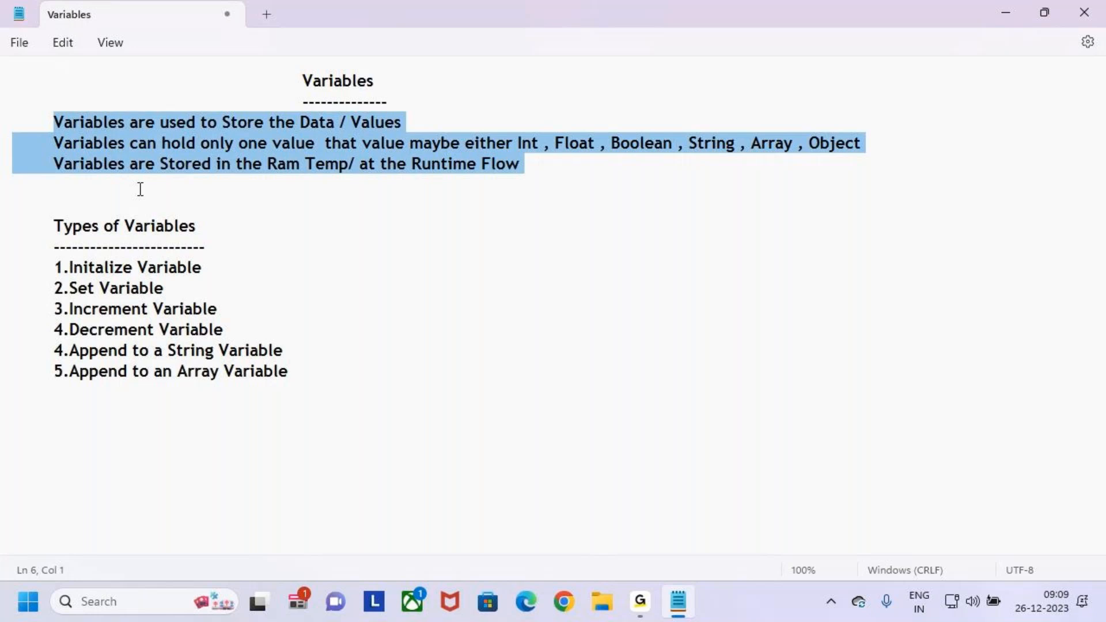
- Highlight the end of the runtime storage sentence, the "Types of Variables" heading and the full list of variable types
{"action": "left_click", "coordinate": [175, 195]}
{"action": "left_click_drag", "start_coordinate": [412, 164], "coordinate": [520, 167]}
{"action": "left_click_drag", "start_coordinate": [63, 226], "coordinate": [152, 225]}
{"action": "left_click", "coordinate": [244, 249]}
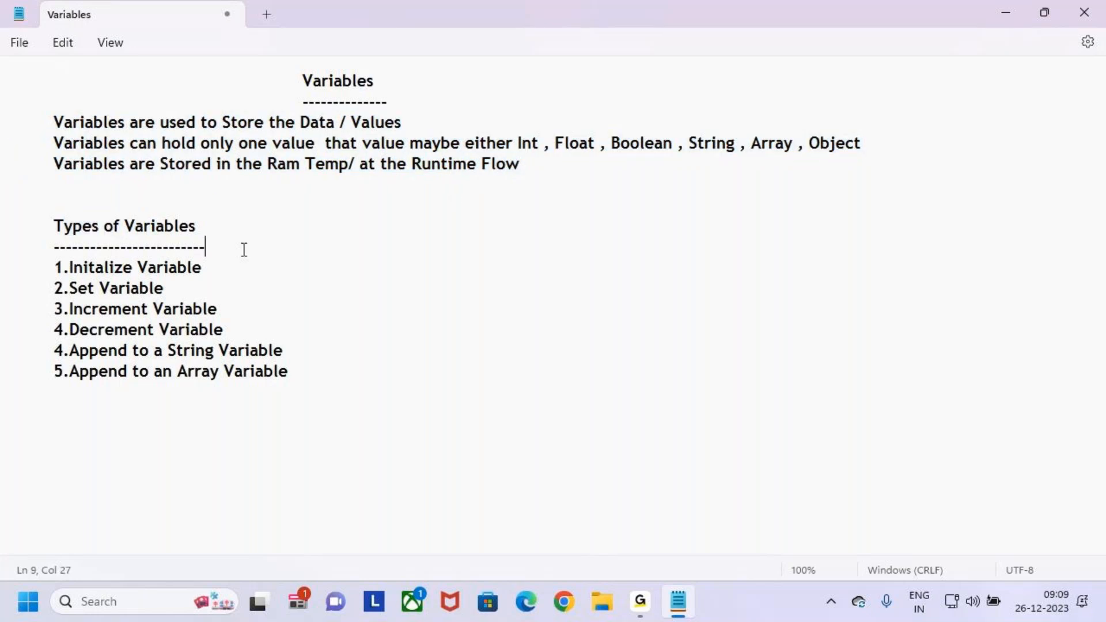
{"action": "left_click_drag", "start_coordinate": [54, 270], "coordinate": [323, 383]}
{"action": "left_click", "coordinate": [350, 369]}
- Highlight each of the six variable type entries in order, from "1.Initalize Variable" to "5.Append to an Array Variable"
{"action": "left_click_drag", "start_coordinate": [54, 267], "coordinate": [223, 271]}
{"action": "left_click_drag", "start_coordinate": [54, 288], "coordinate": [166, 289]}
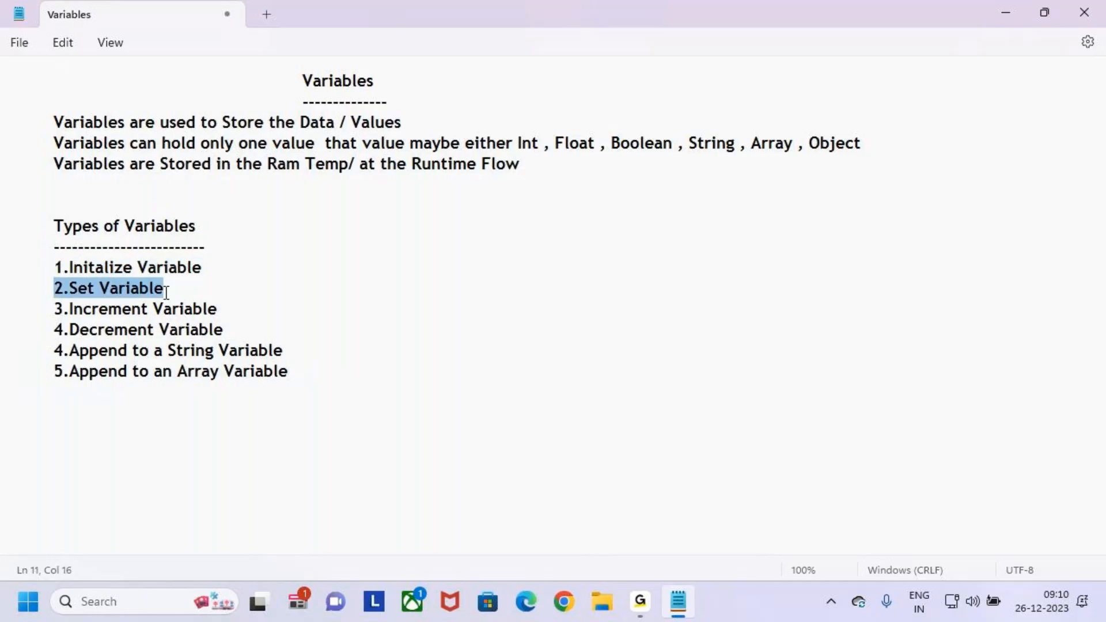
{"action": "left_click_drag", "start_coordinate": [54, 309], "coordinate": [173, 309]}
{"action": "left_click_drag", "start_coordinate": [55, 329], "coordinate": [224, 331]}
{"action": "left_click_drag", "start_coordinate": [55, 351], "coordinate": [306, 355]}
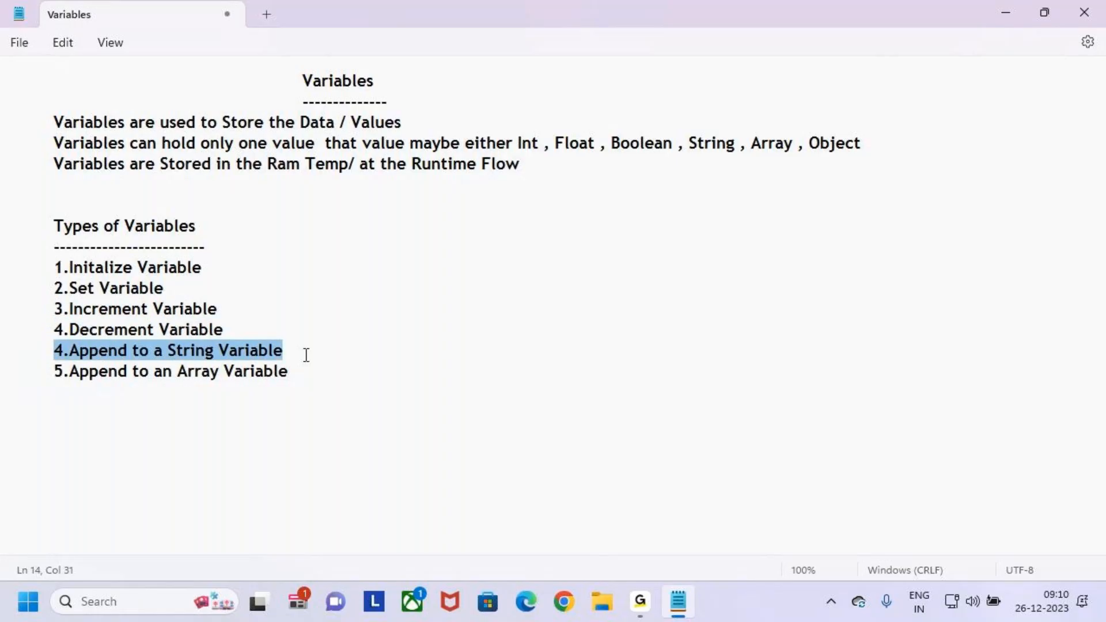
{"action": "left_click_drag", "start_coordinate": [55, 372], "coordinate": [286, 370]}
{"action": "left_click", "coordinate": [313, 370]}
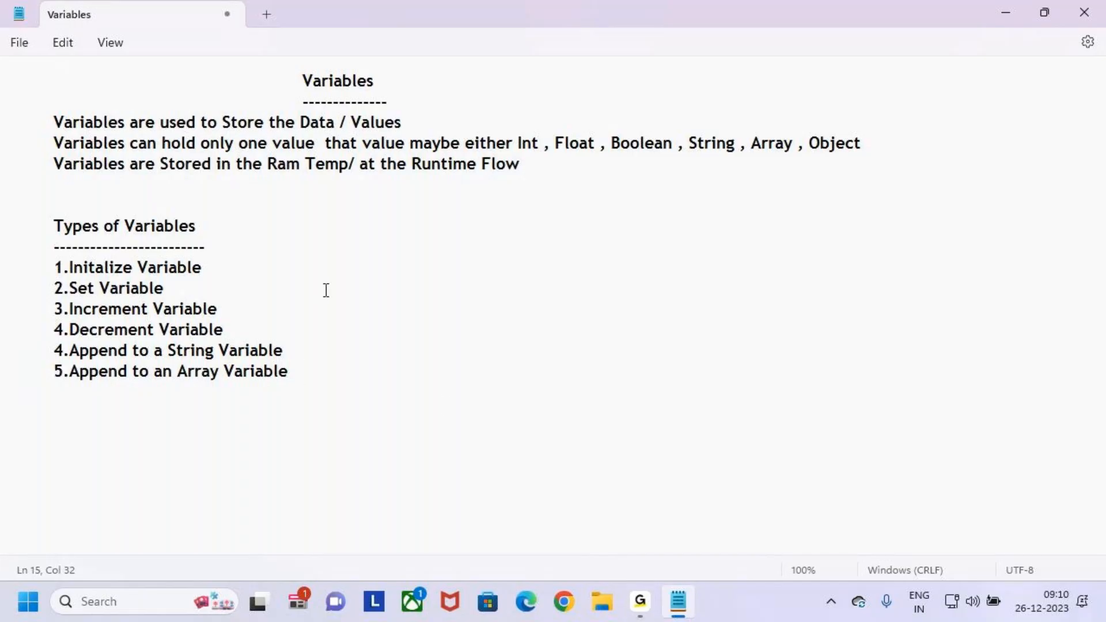
- Draw a red annotation around the "Types of Variables" section, then clear the drawing
{"action": "key", "text": "ctrl+2"}
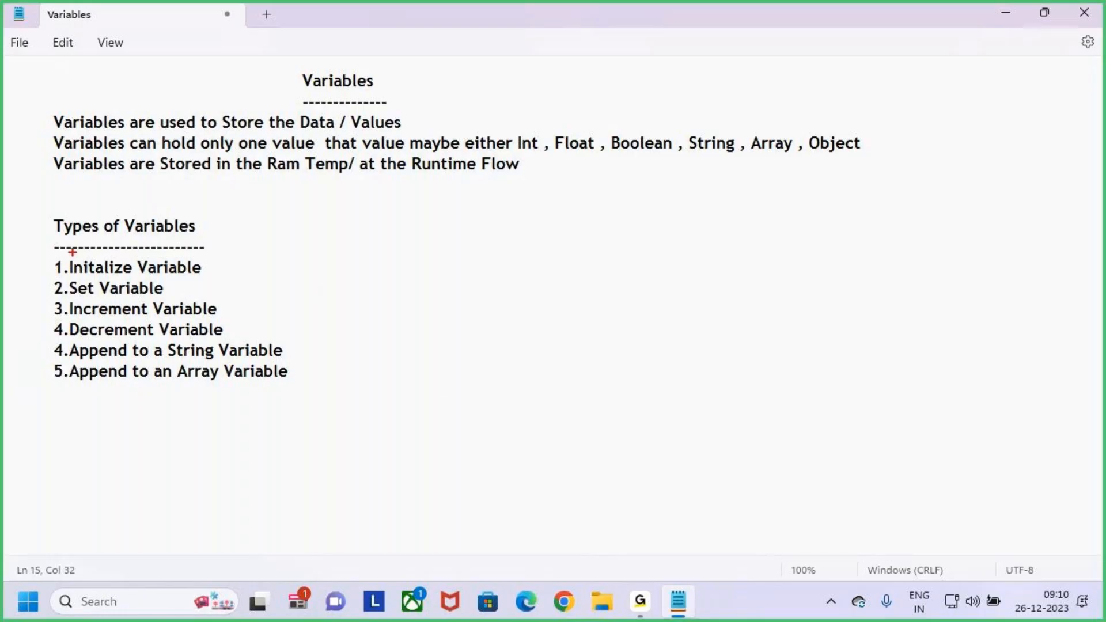
{"action": "left_click_drag", "start_coordinate": [43, 208], "coordinate": [361, 404]}
{"action": "mouse_move", "coordinate": [340, 301]}
{"action": "left_mouse_down"}
{"action": "mouse_move", "coordinate": [360, 322]}
{"action": "mouse_move", "coordinate": [423, 244]}
{"action": "left_mouse_up"}
{"action": "key", "text": "Escape"}
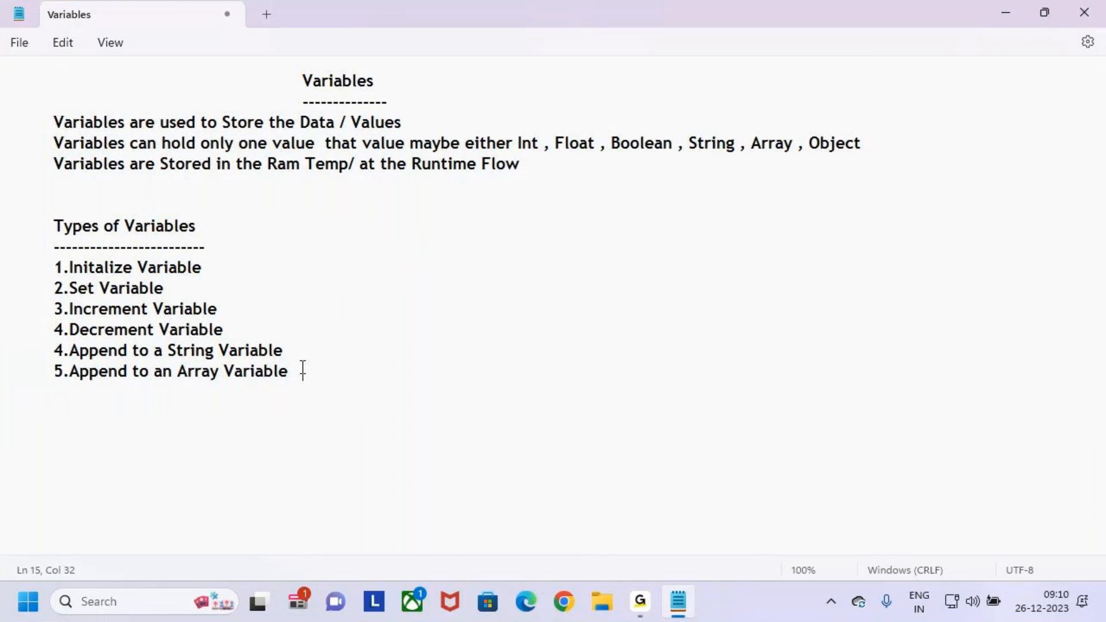
- Highlight "1.Initalize Variable" and draw a red arrow from it towards a handwritten "A ="
{"action": "left_click", "coordinate": [83, 268]}
{"action": "mouse_move", "coordinate": [54, 268]}
{"action": "left_mouse_down"}
{"action": "mouse_move", "coordinate": [249, 268]}
{"action": "mouse_move", "coordinate": [248, 292]}
{"action": "left_mouse_up"}
{"action": "key", "text": "ctrl+2"}
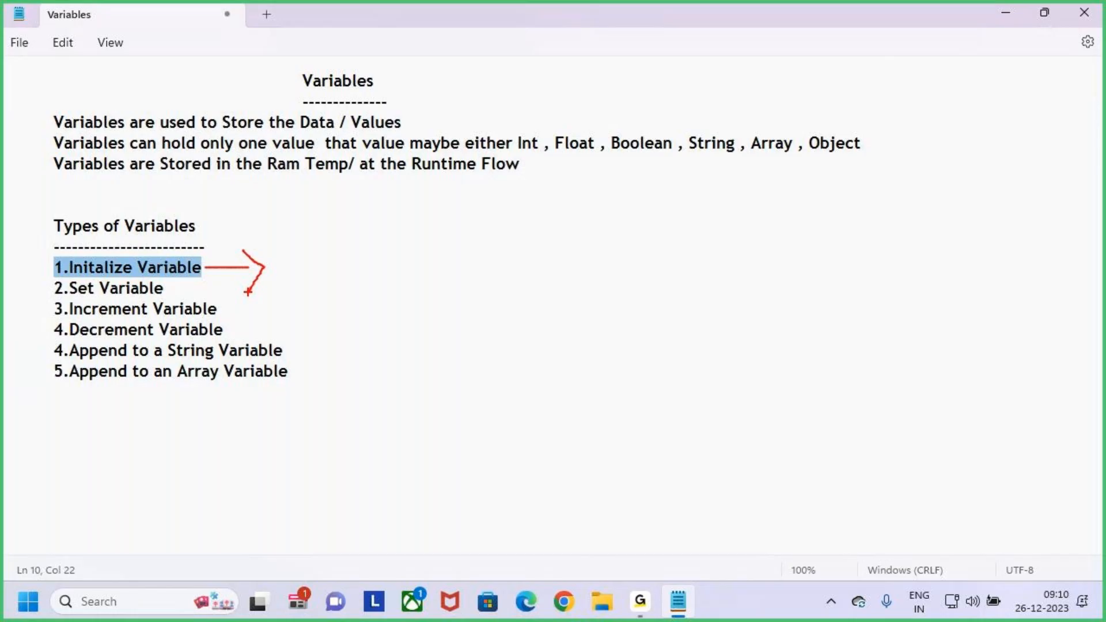
{"action": "mouse_move", "coordinate": [338, 271]}
{"action": "left_mouse_down"}
{"action": "mouse_move", "coordinate": [393, 238]}
{"action": "mouse_move", "coordinate": [399, 248]}
{"action": "left_mouse_up"}
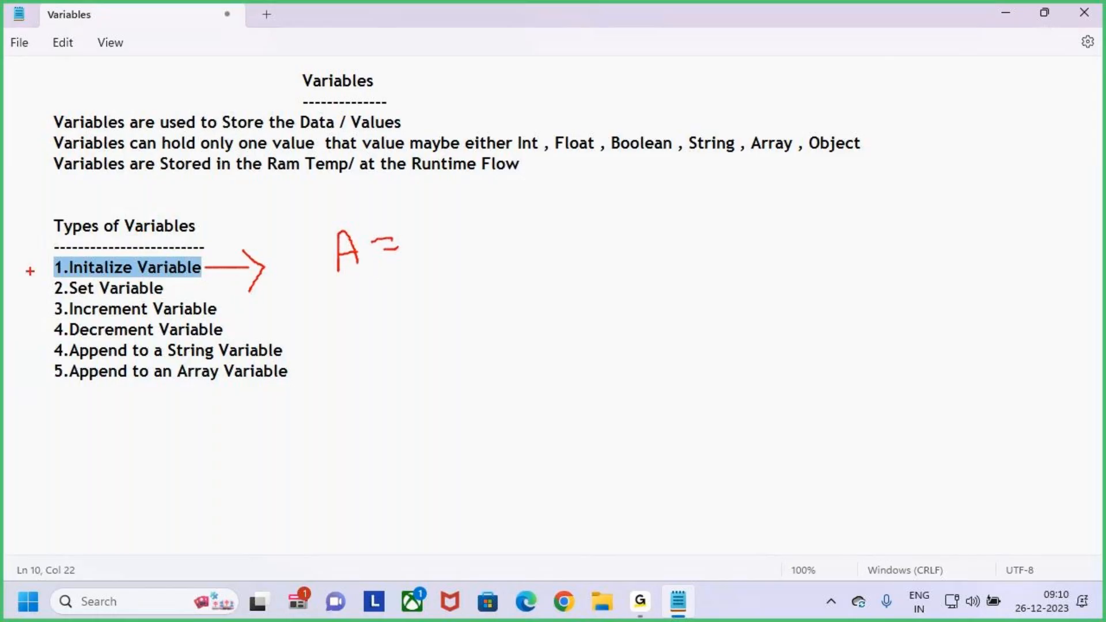
- Draw red check marks beside the first two list entries, add strokes around the handwritten "A =", and clear all annotations
{"action": "mouse_move", "coordinate": [34, 267]}
{"action": "left_mouse_down"}
{"action": "mouse_move", "coordinate": [45, 271]}
{"action": "mouse_move", "coordinate": [60, 247]}
{"action": "left_mouse_up"}
{"action": "left_click_drag", "start_coordinate": [385, 237], "coordinate": [386, 245]}
{"action": "mouse_move", "coordinate": [43, 291]}
{"action": "left_mouse_down"}
{"action": "mouse_move", "coordinate": [83, 262]}
{"action": "mouse_move", "coordinate": [72, 237]}
{"action": "left_mouse_up"}
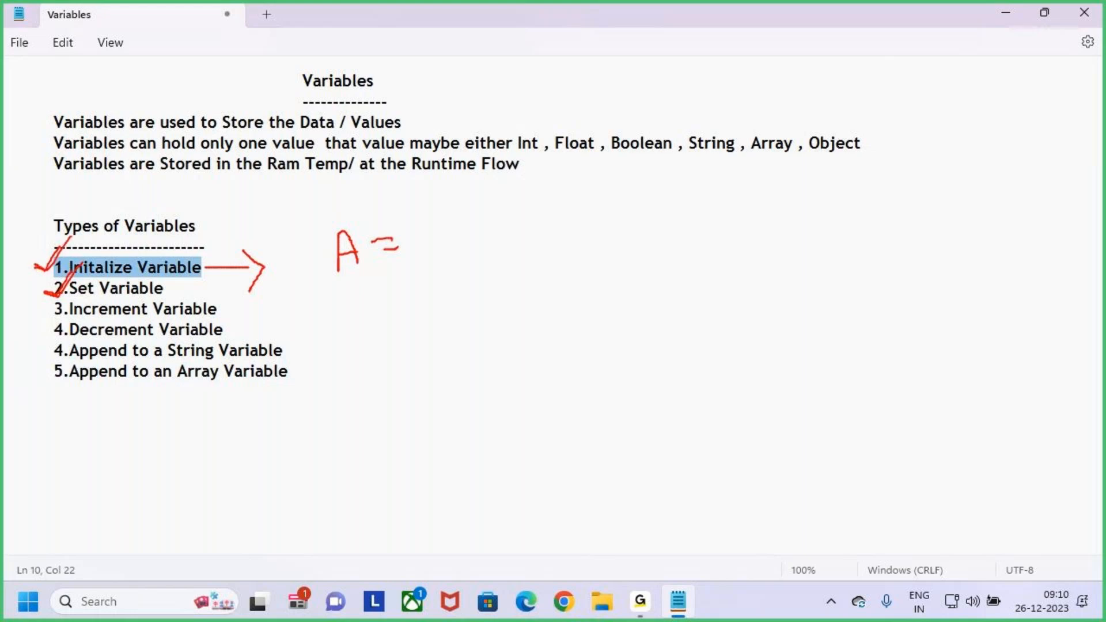
{"action": "left_click_drag", "start_coordinate": [318, 289], "coordinate": [442, 259]}
{"action": "left_click_drag", "start_coordinate": [58, 297], "coordinate": [84, 276]}
{"action": "left_click_drag", "start_coordinate": [412, 219], "coordinate": [417, 248]}
{"action": "left_click_drag", "start_coordinate": [424, 224], "coordinate": [424, 245]}
{"action": "left_click_drag", "start_coordinate": [339, 280], "coordinate": [453, 256]}
{"action": "key", "text": "Escape"}
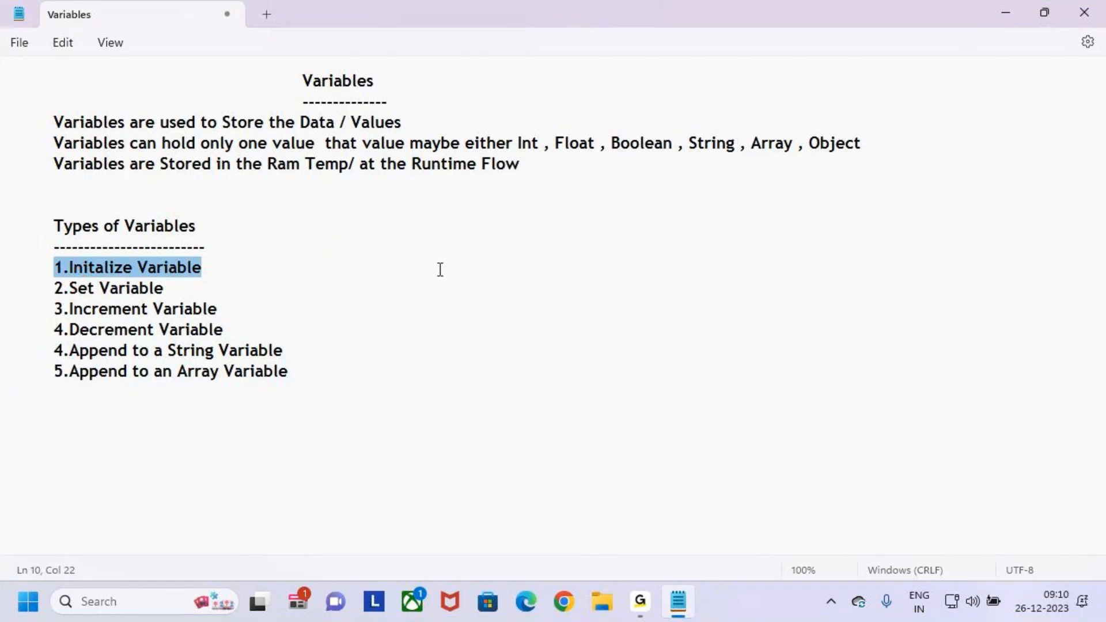
- Highlight the whole "Types of Variables" section, then clear the selection
{"action": "left_click", "coordinate": [302, 371]}
{"action": "left_click_drag", "start_coordinate": [302, 371], "coordinate": [15, 226]}
{"action": "left_click", "coordinate": [271, 314]}
{"action": "left_click", "coordinate": [294, 350]}
- Switch to Chrome and make Google the default search engine in the browser settings
{"action": "left_click", "coordinate": [567, 614]}
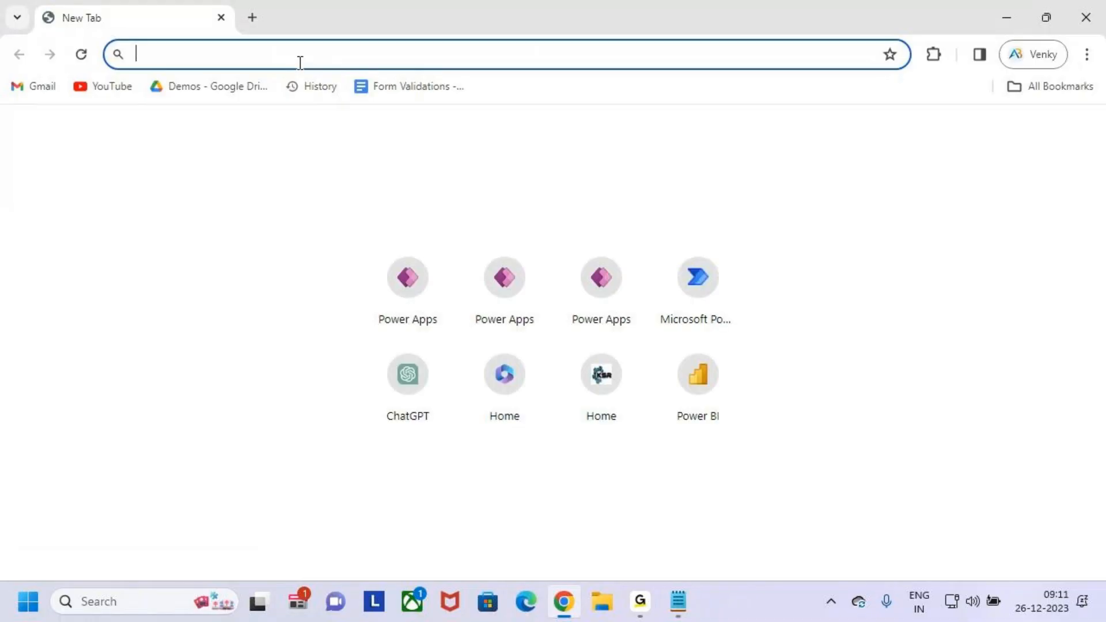
{"action": "left_click", "coordinate": [1088, 55]}
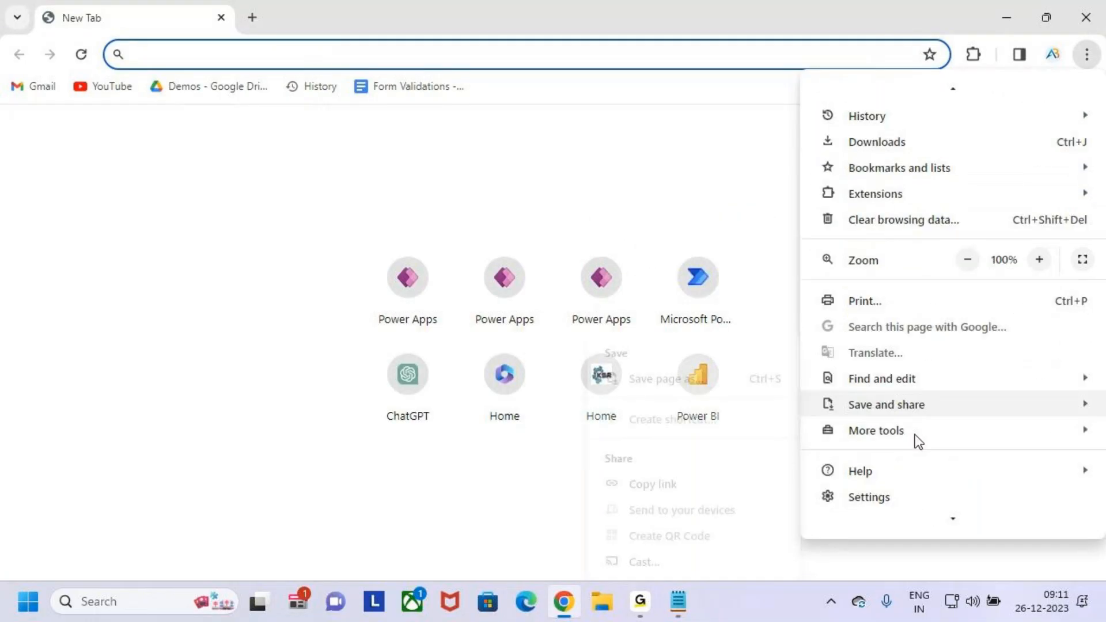
{"action": "left_click", "coordinate": [908, 497]}
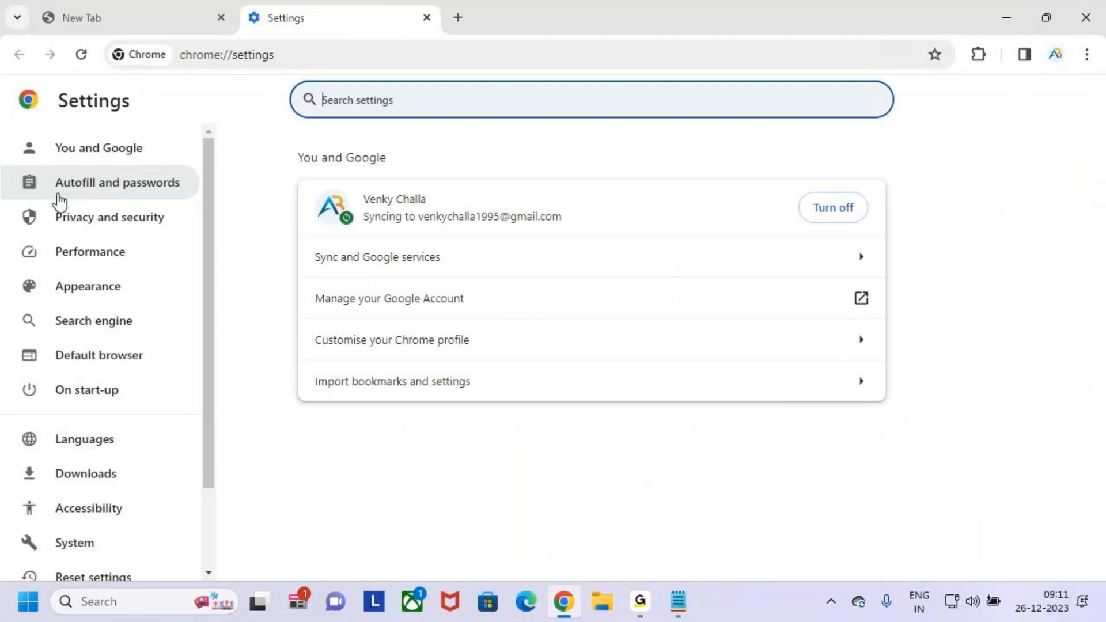
{"action": "left_click", "coordinate": [124, 336]}
{"action": "left_click", "coordinate": [785, 242]}
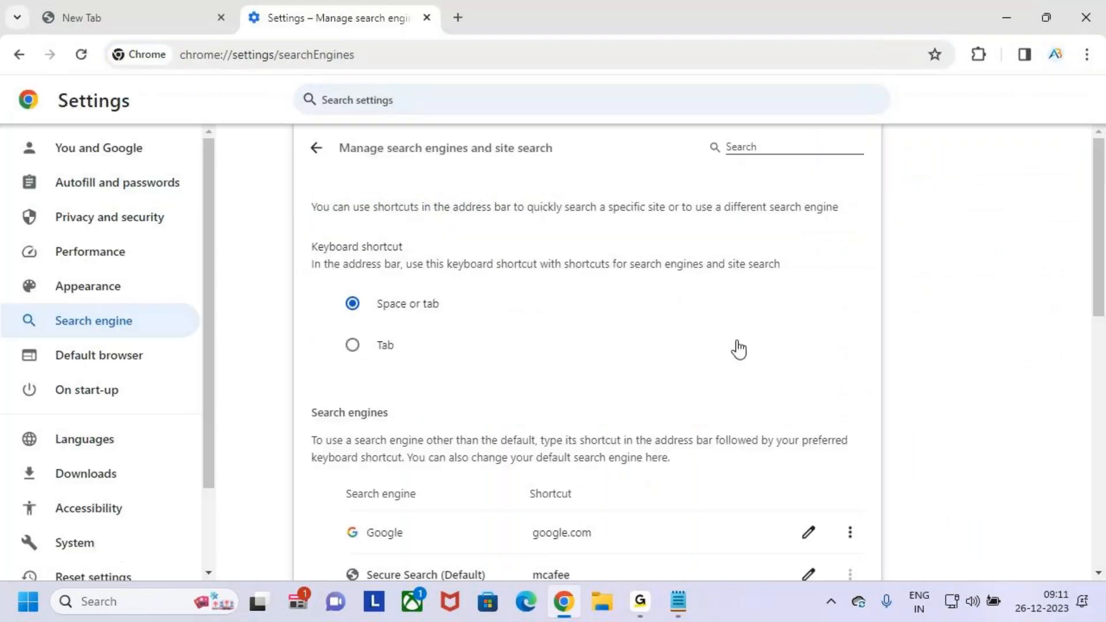
{"action": "scroll", "coordinate": [739, 349], "scroll_direction": "down", "scroll_amount": 7}
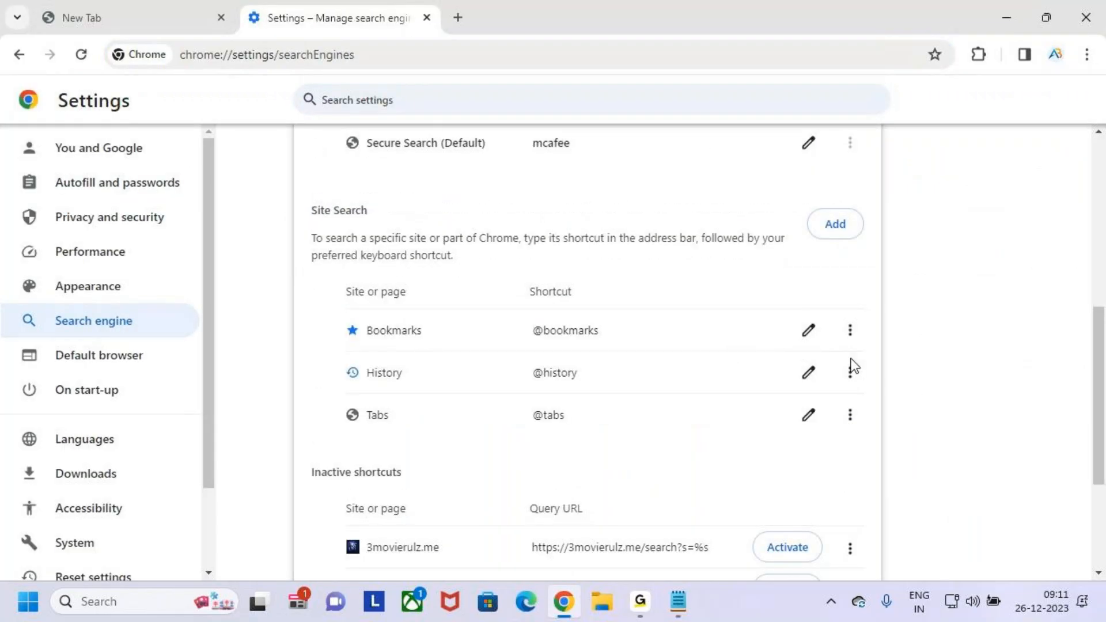
{"action": "scroll", "coordinate": [853, 366], "scroll_direction": "up", "scroll_amount": 3}
{"action": "left_click", "coordinate": [850, 273]}
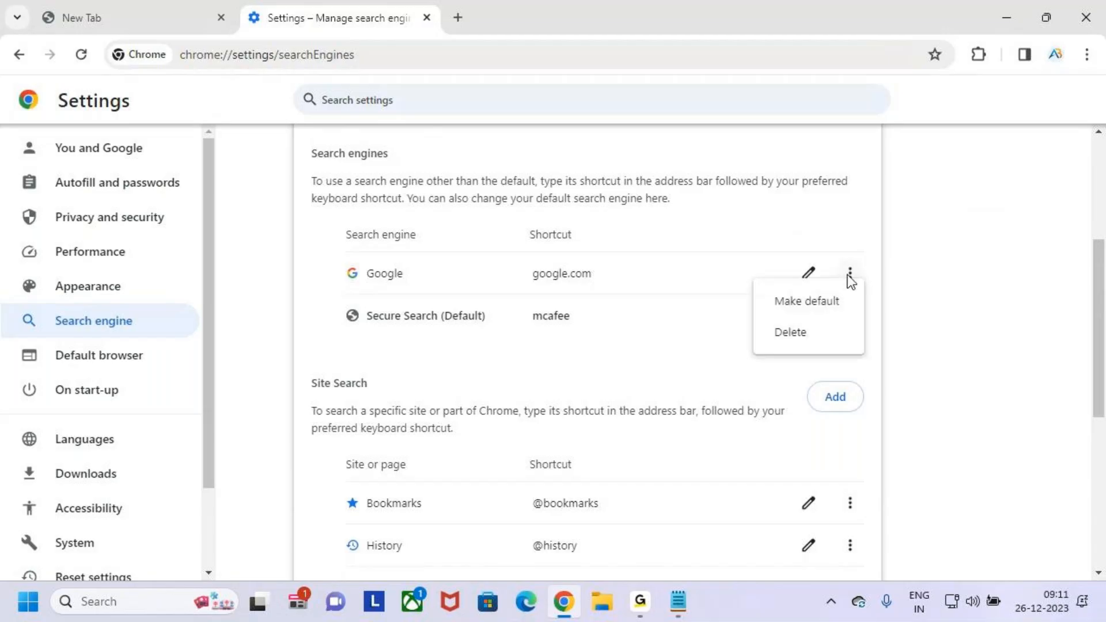
{"action": "left_click", "coordinate": [819, 305]}
- Delete the Secure Search engine from the list of search engines
{"action": "left_click", "coordinate": [849, 317]}
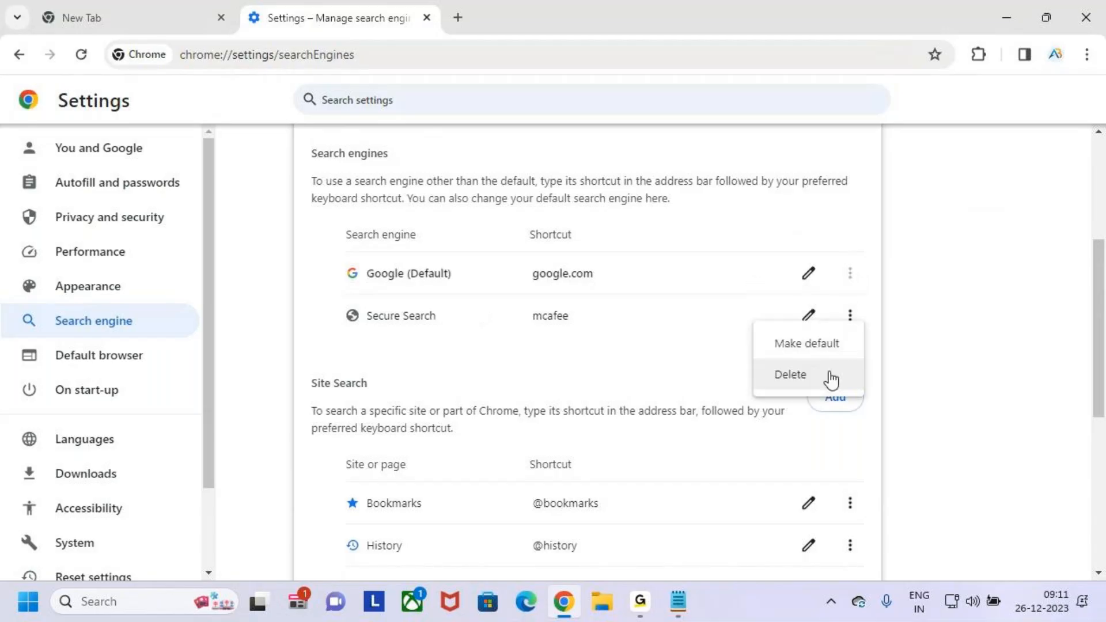
{"action": "left_click", "coordinate": [831, 381]}
{"action": "left_click", "coordinate": [724, 359]}
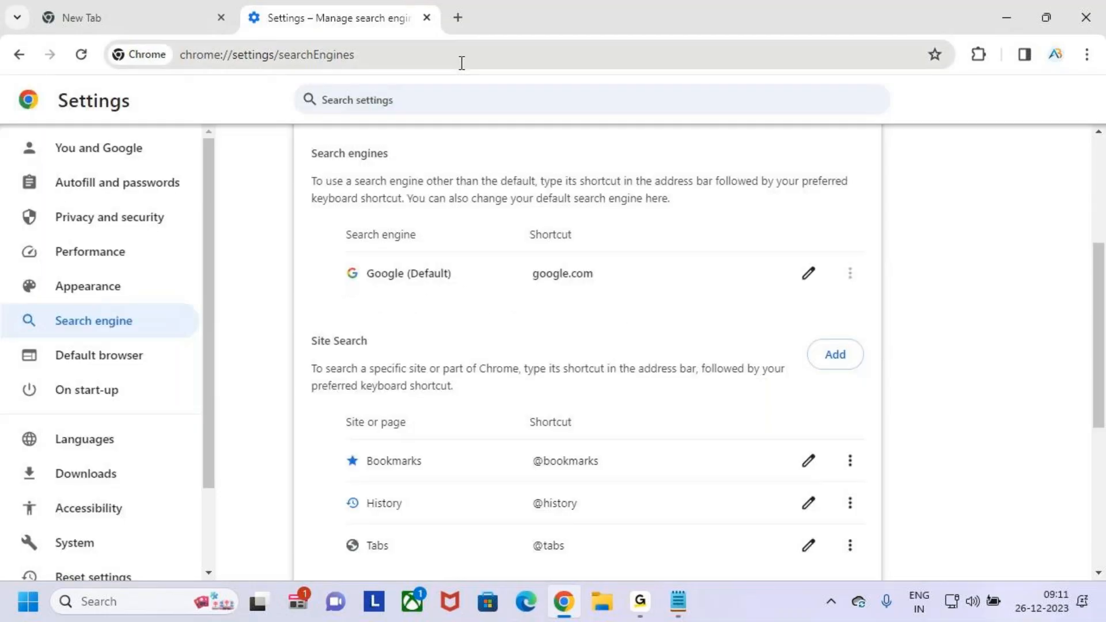
- Open a fresh browser tab and close the settings tab and the old new-tab page
{"action": "key", "text": "ctrl+t"}
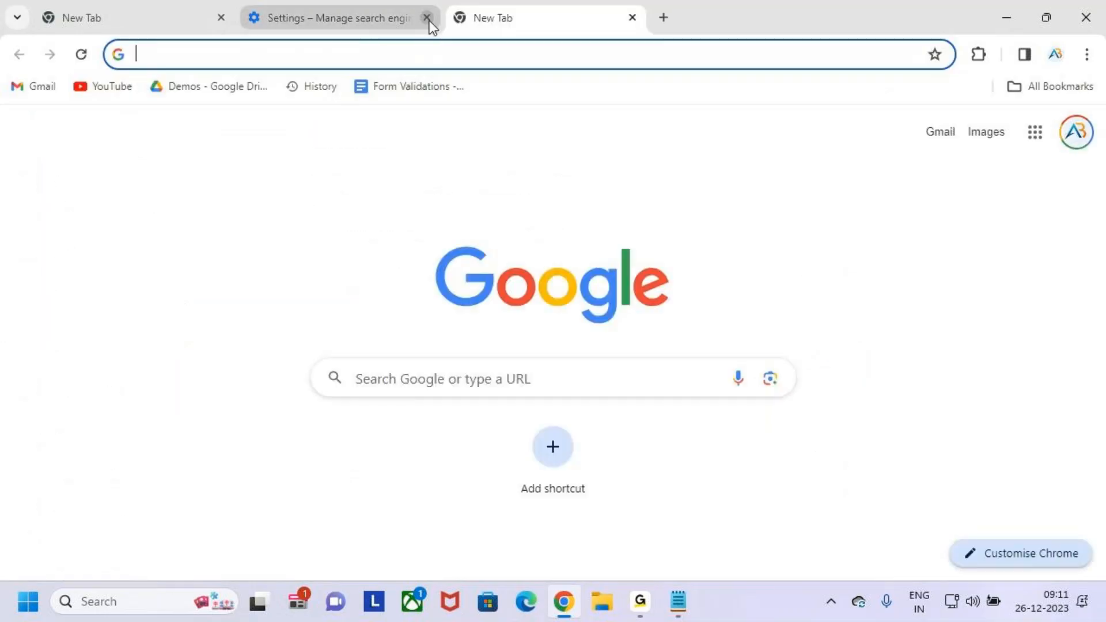
{"action": "left_click", "coordinate": [427, 18]}
{"action": "left_click", "coordinate": [222, 18]}
- Go to make.powerautomate.com in the open tab
{"action": "left_click", "coordinate": [229, 45]}
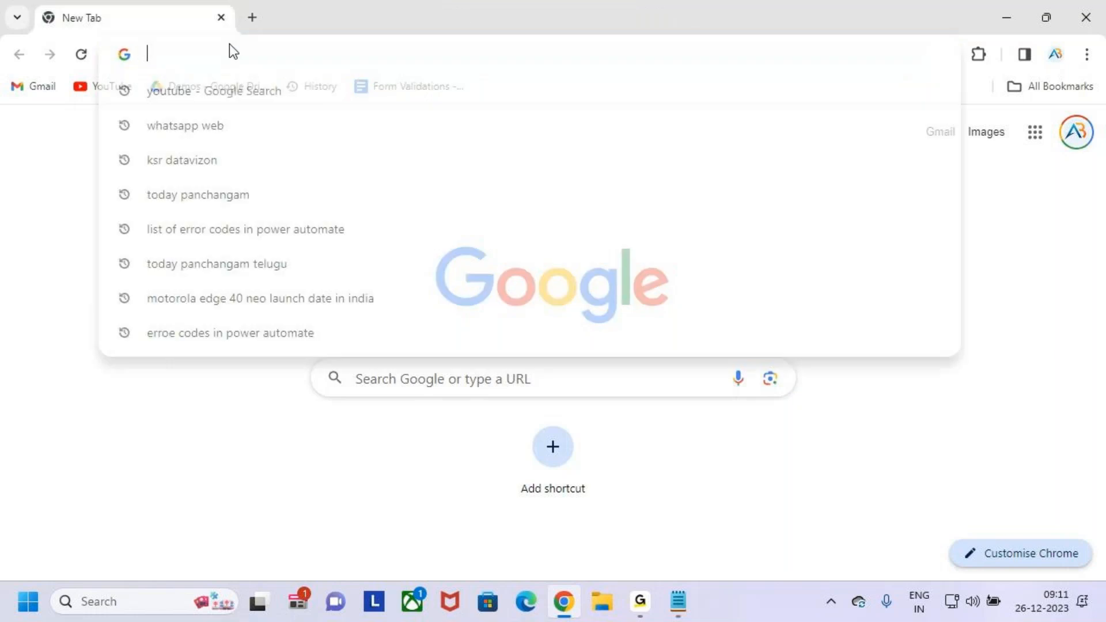
{"action": "type", "text": "make"}
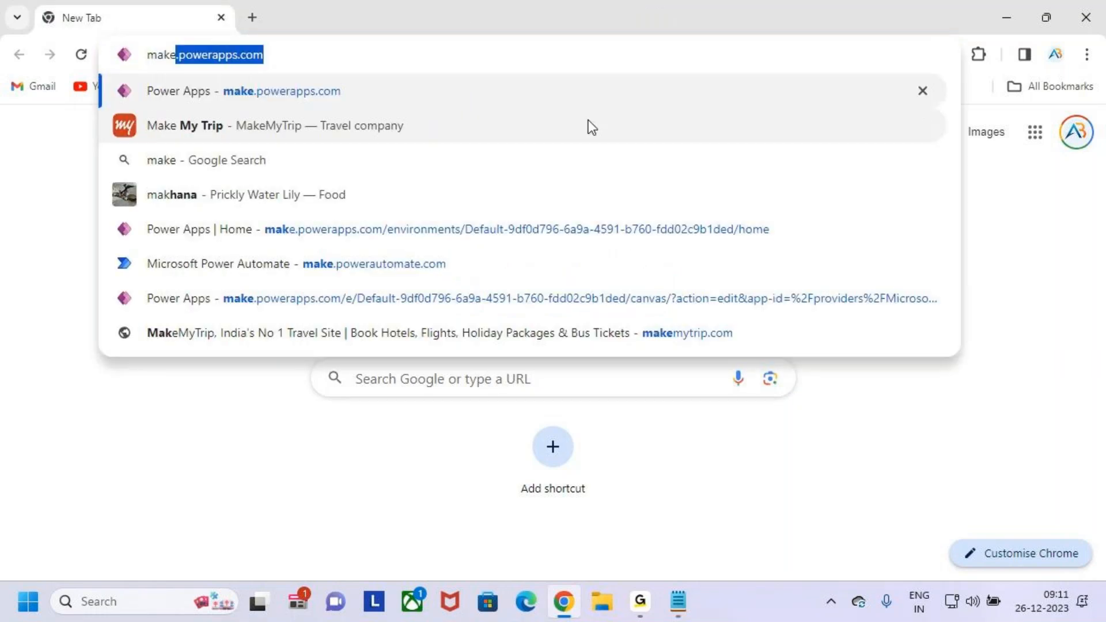
{"action": "type", "text": ".powera"}
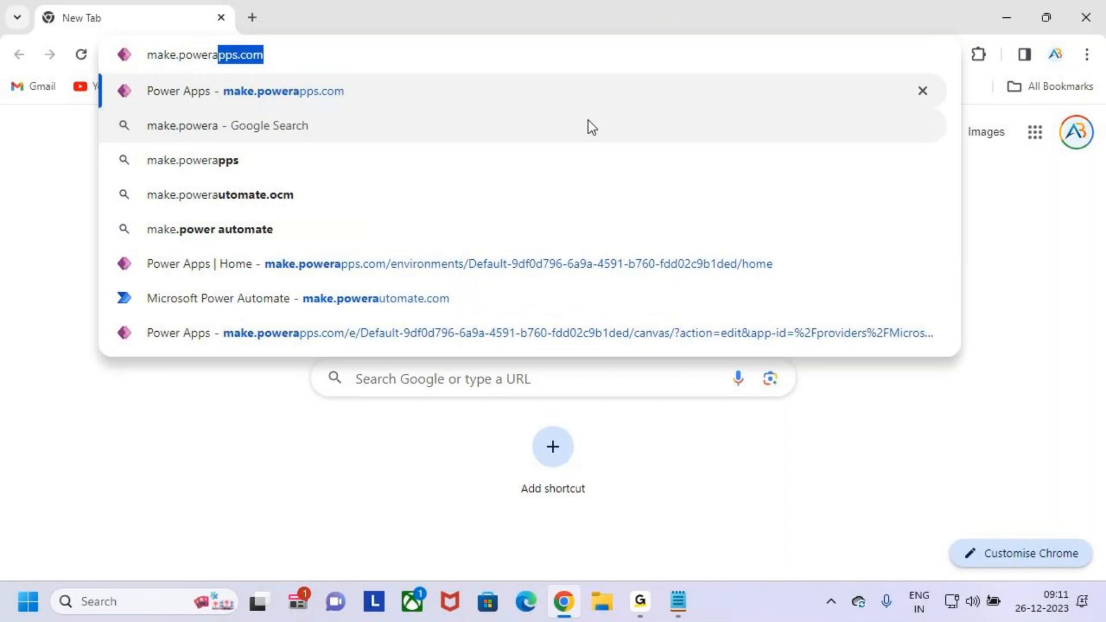
{"action": "type", "text": "utomate"}
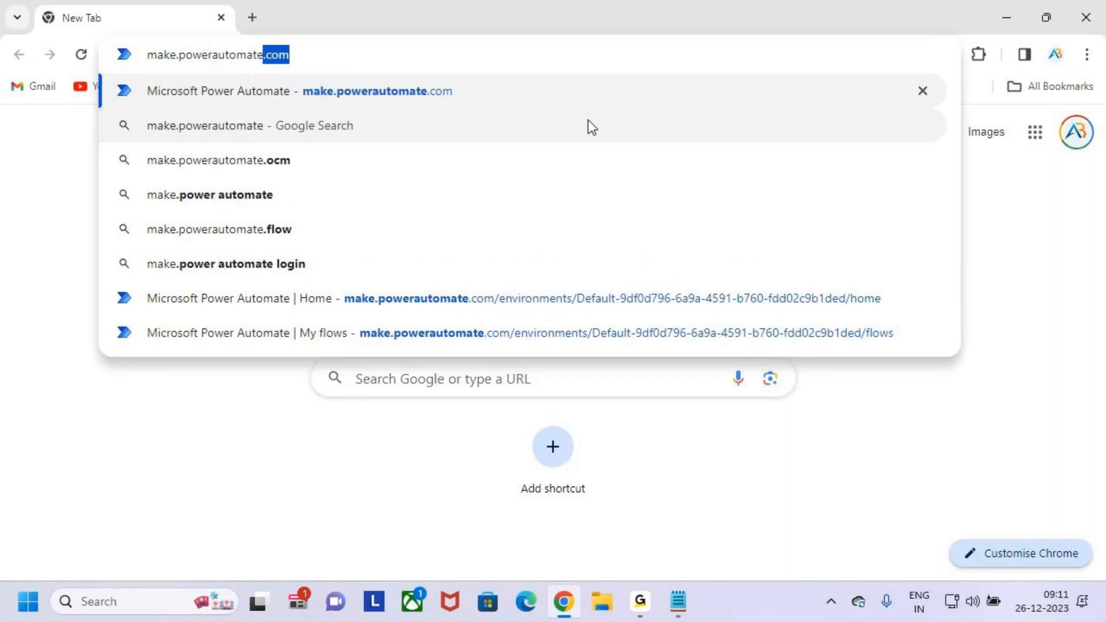
{"action": "key", "text": "Return"}
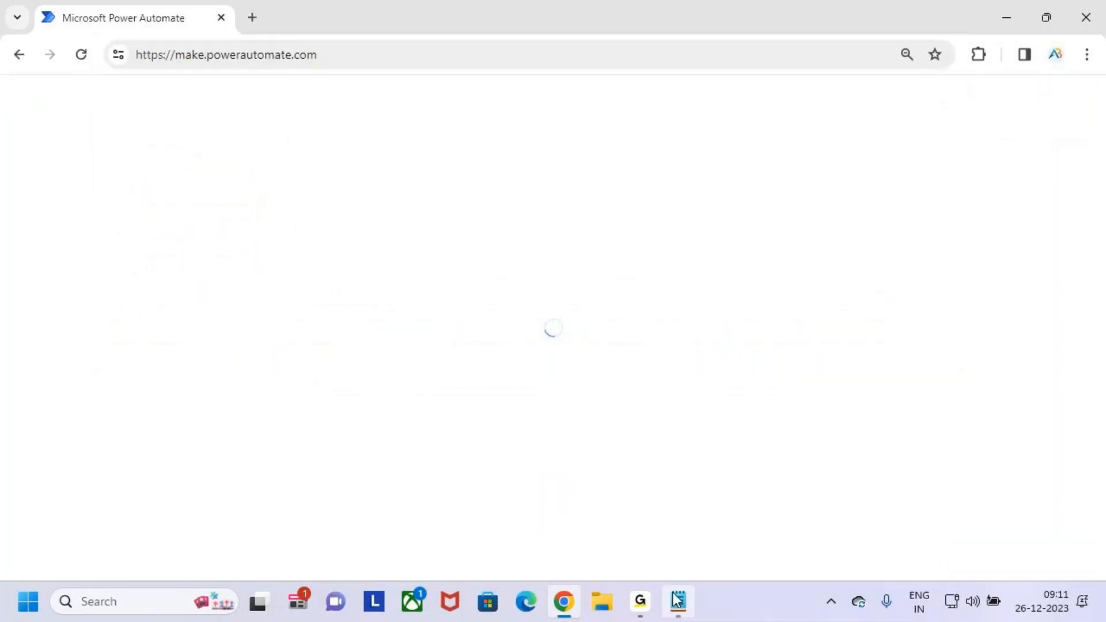
{"action": "left_click", "coordinate": [641, 601]}
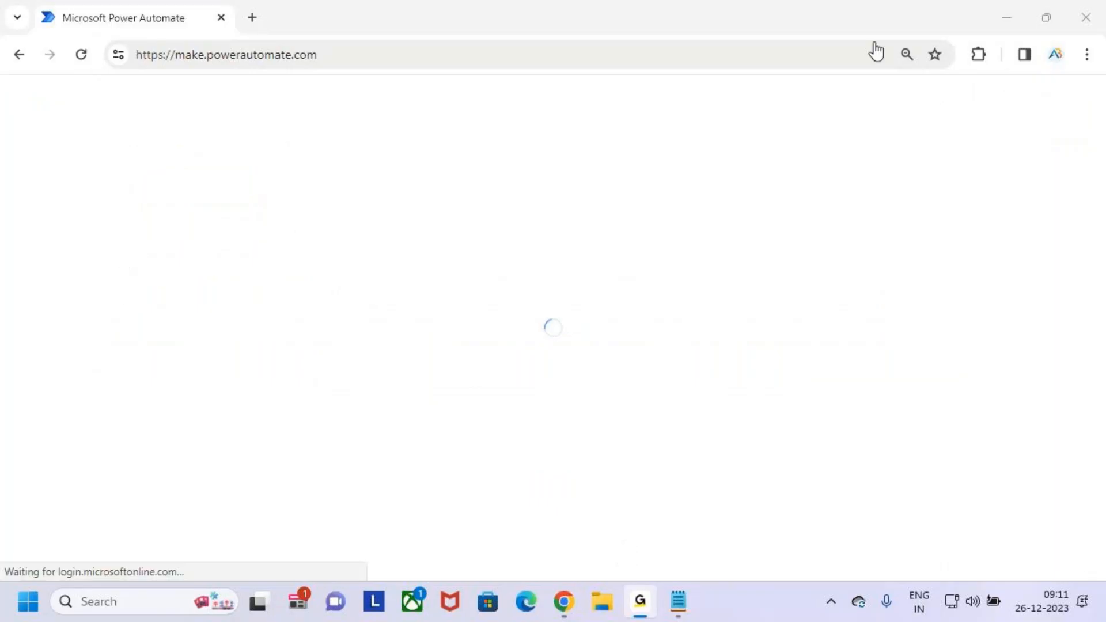
{"action": "left_click", "coordinate": [1005, 16]}
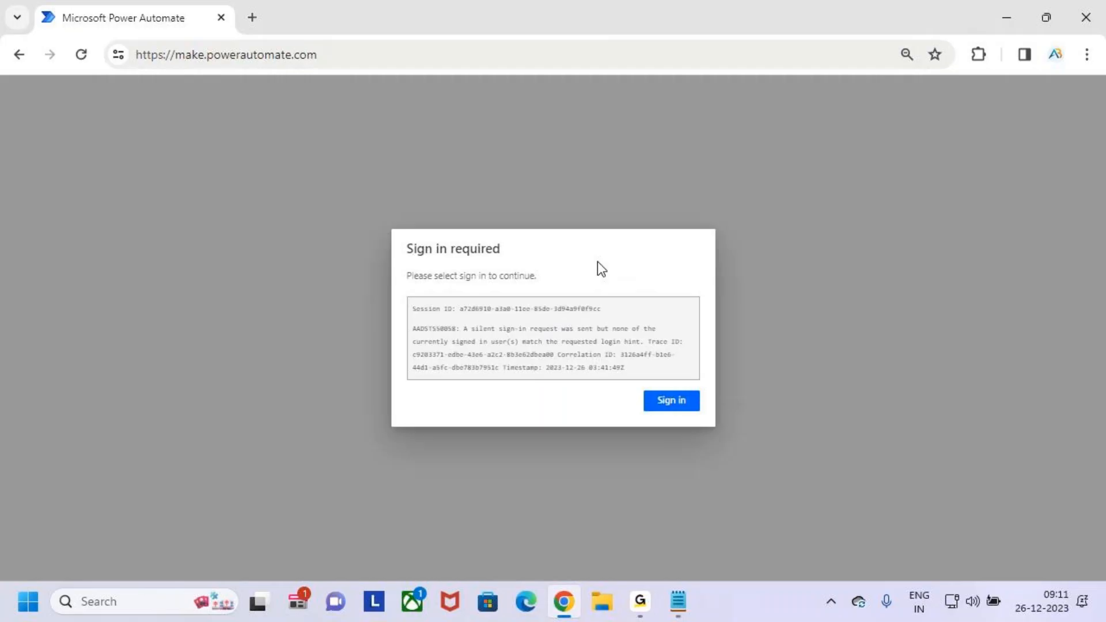
- Sign in to Power Automate with the account password and choose to stay signed in
{"action": "left_click", "coordinate": [674, 402]}
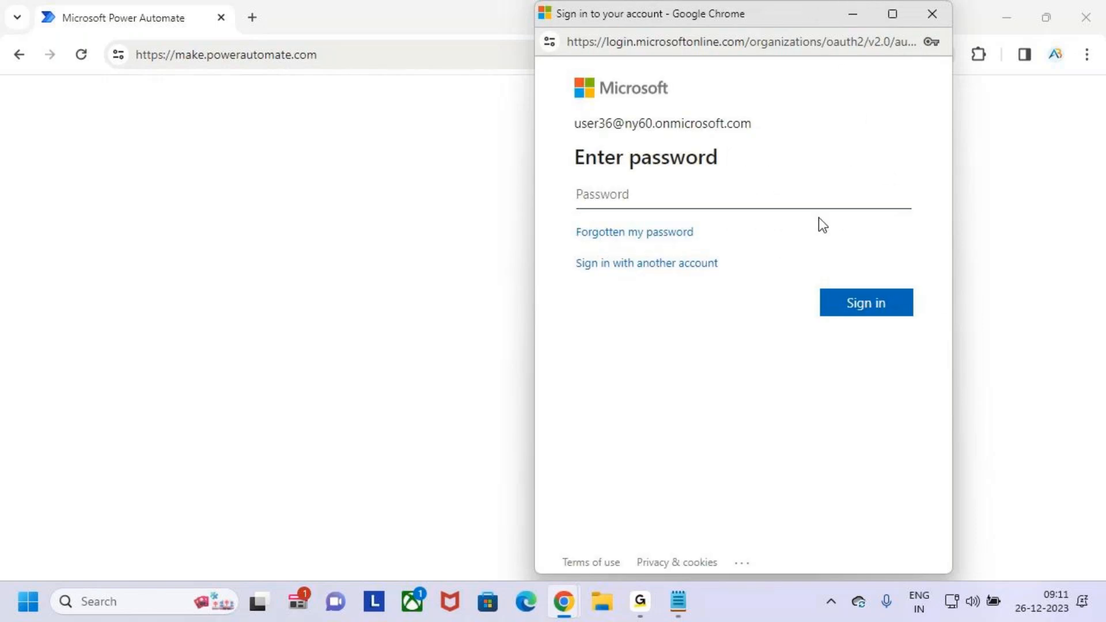
{"action": "left_click", "coordinate": [746, 188]}
{"action": "type", "text": "••••••••••••••"}
{"action": "key", "text": "Return"}
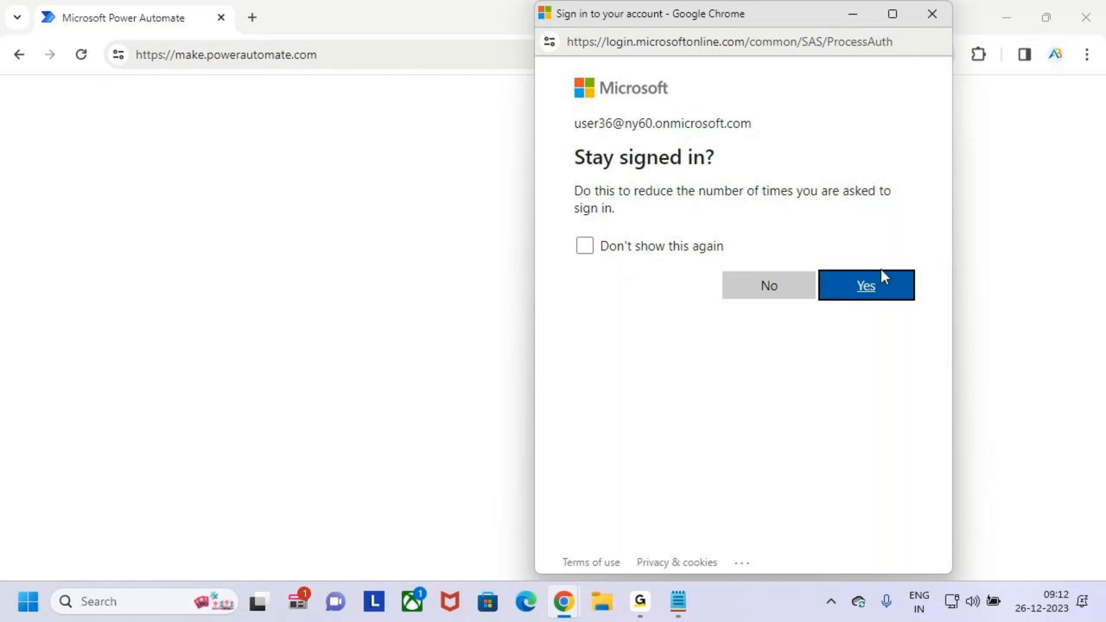
{"action": "left_click", "coordinate": [867, 282]}
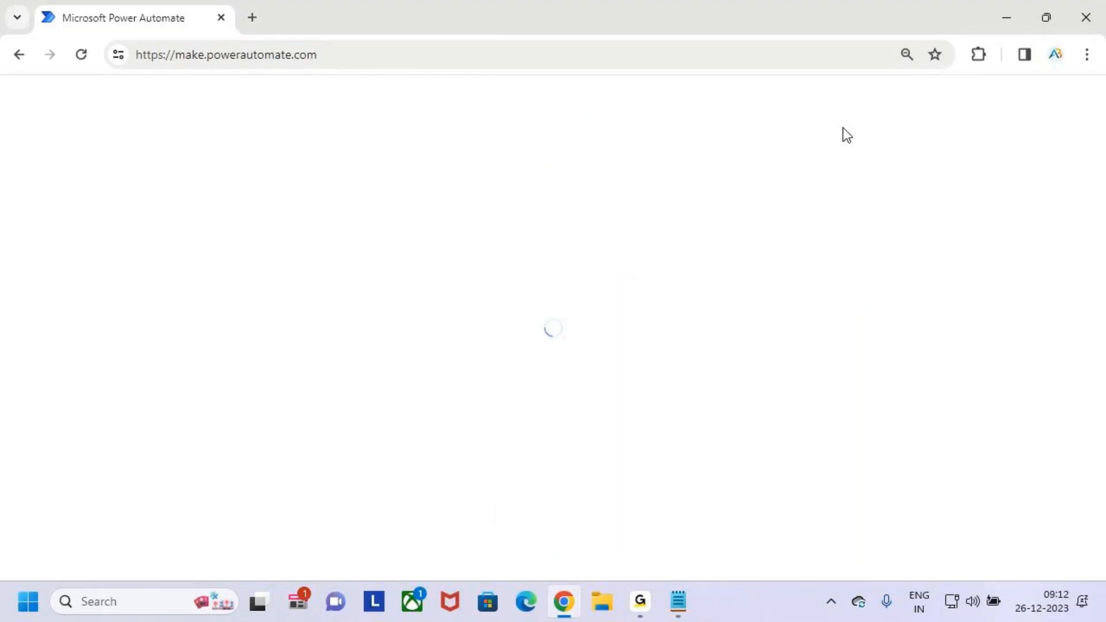
- Open make.powerapps.com in a second browser tab
{"action": "left_click", "coordinate": [253, 19]}
{"action": "left_click", "coordinate": [282, 62]}
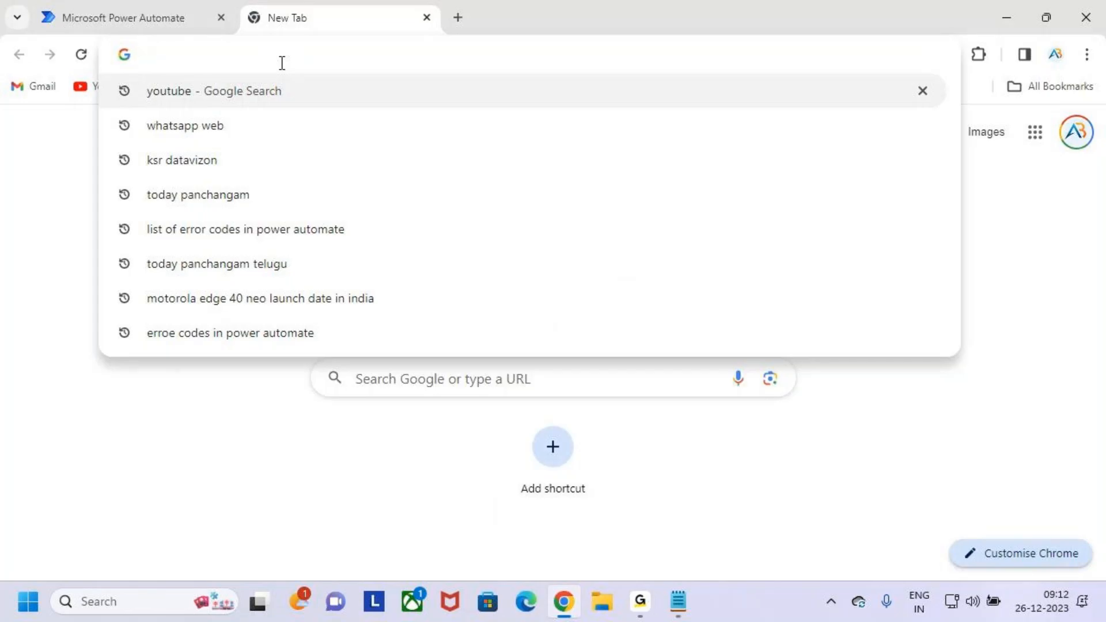
{"action": "type", "text": "maake"}
{"action": "key", "text": "BackSpace"}
{"action": "key", "text": "BackSpace"}
{"action": "key", "text": "BackSpace"}
{"action": "key", "text": "BackSpace"}
{"action": "key", "text": "BackSpace"}
{"action": "type", "text": "make"}
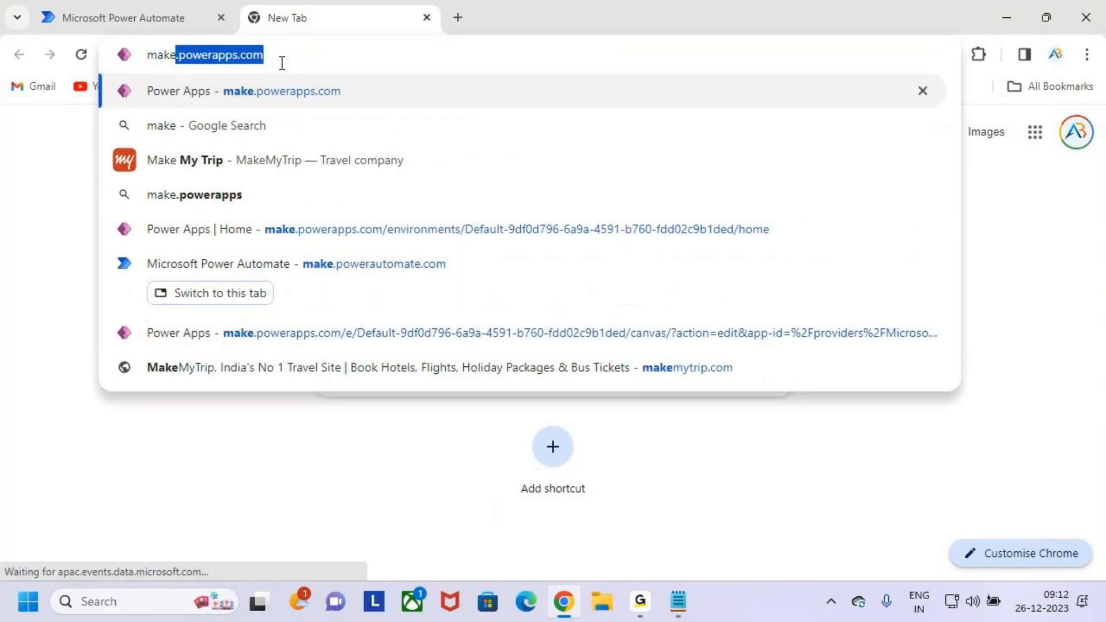
{"action": "key", "text": "Return"}
- Check the Power Automate and Power Apps home pages, ending on Power Apps
{"action": "left_click", "coordinate": [167, 19]}
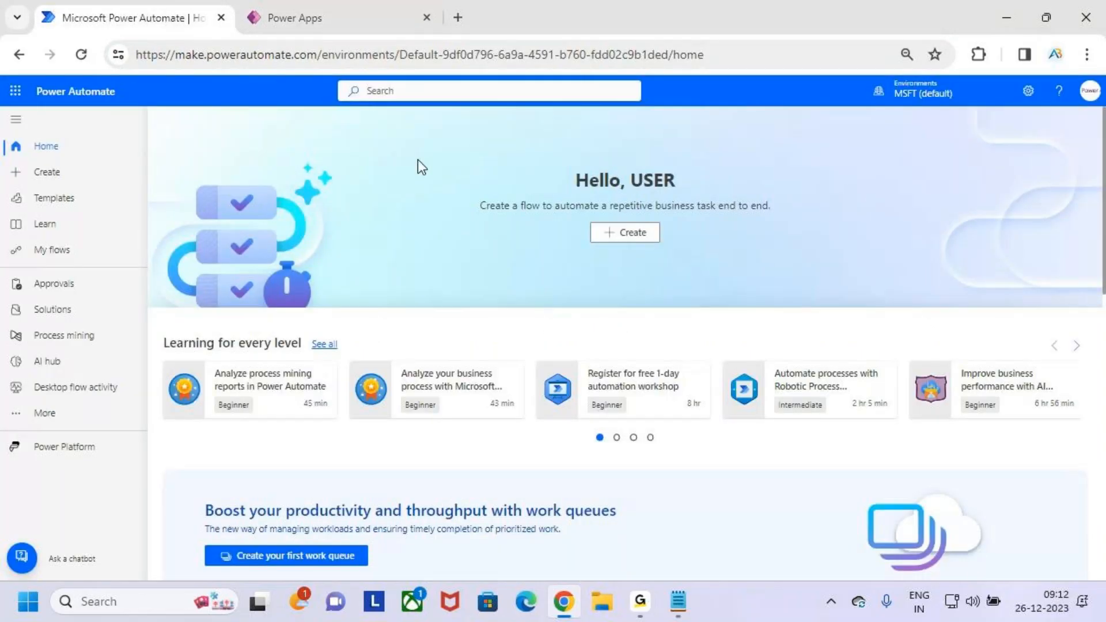
{"action": "left_click", "coordinate": [350, 17]}
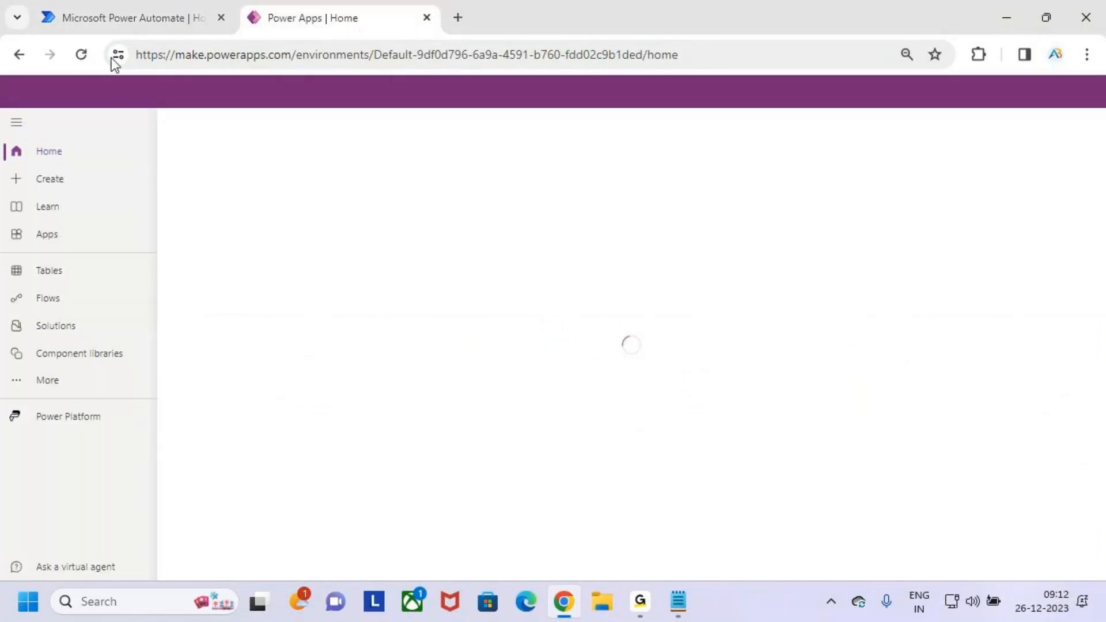
{"action": "left_click", "coordinate": [91, 1]}
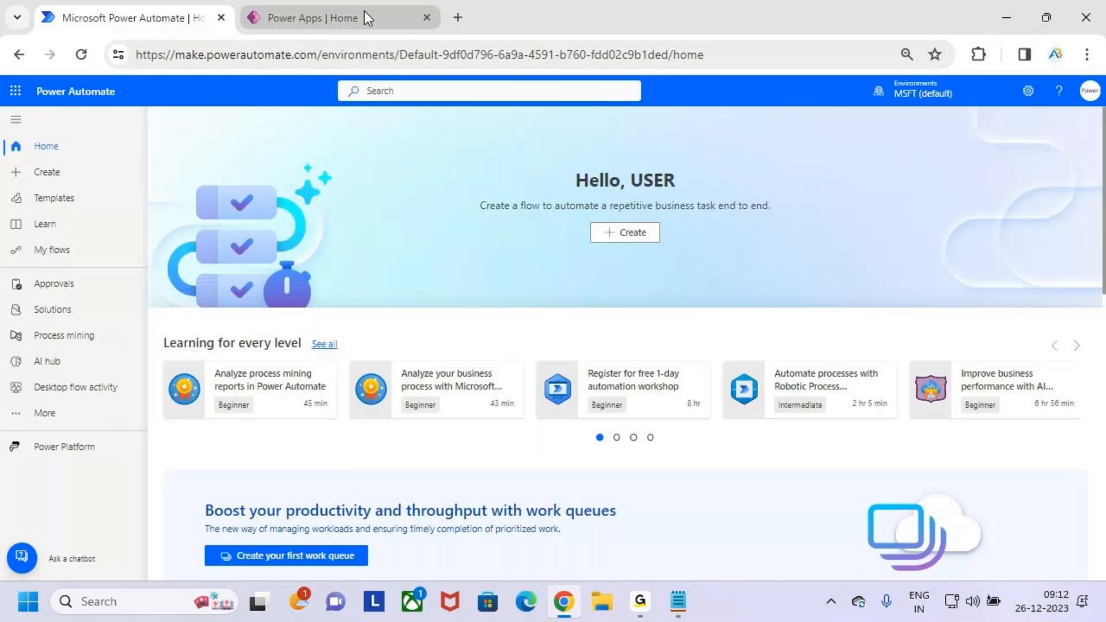
{"action": "left_click", "coordinate": [364, 11]}
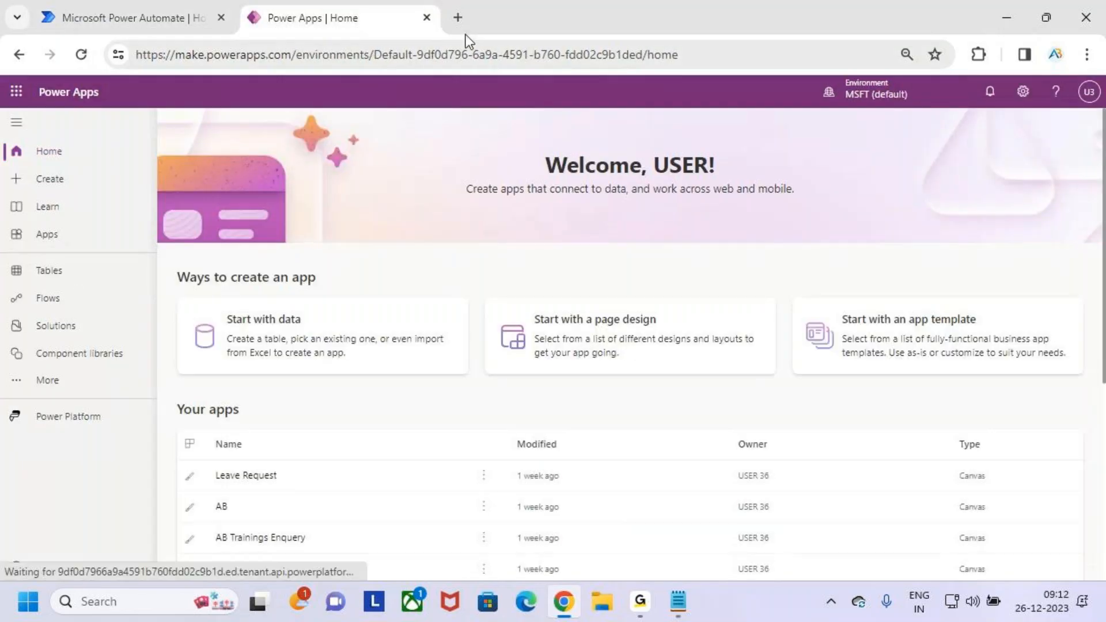
- Close the Power Apps browser tab and switch to the Variables notes in Notepad
{"action": "left_click", "coordinate": [426, 17]}
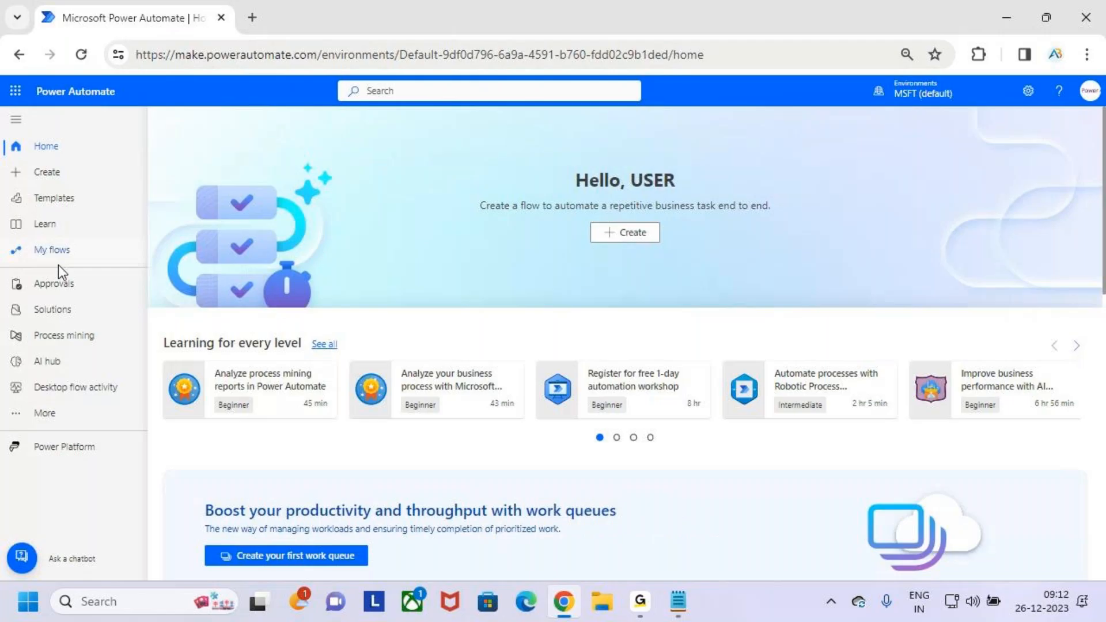
{"action": "key", "text": "alt+Tab"}
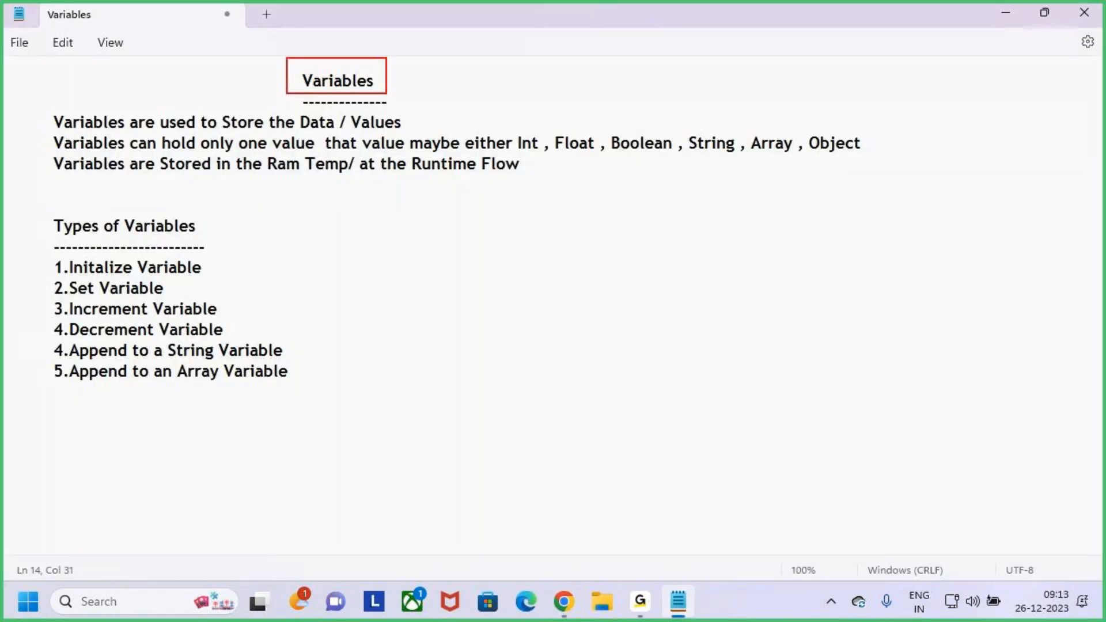
- Mark the Variables heading in the notes with an arrow and handwritten strokes, and clear the markings
{"action": "left_click_drag", "start_coordinate": [401, 86], "coordinate": [427, 88]}
{"action": "left_click_drag", "start_coordinate": [421, 73], "coordinate": [421, 116]}
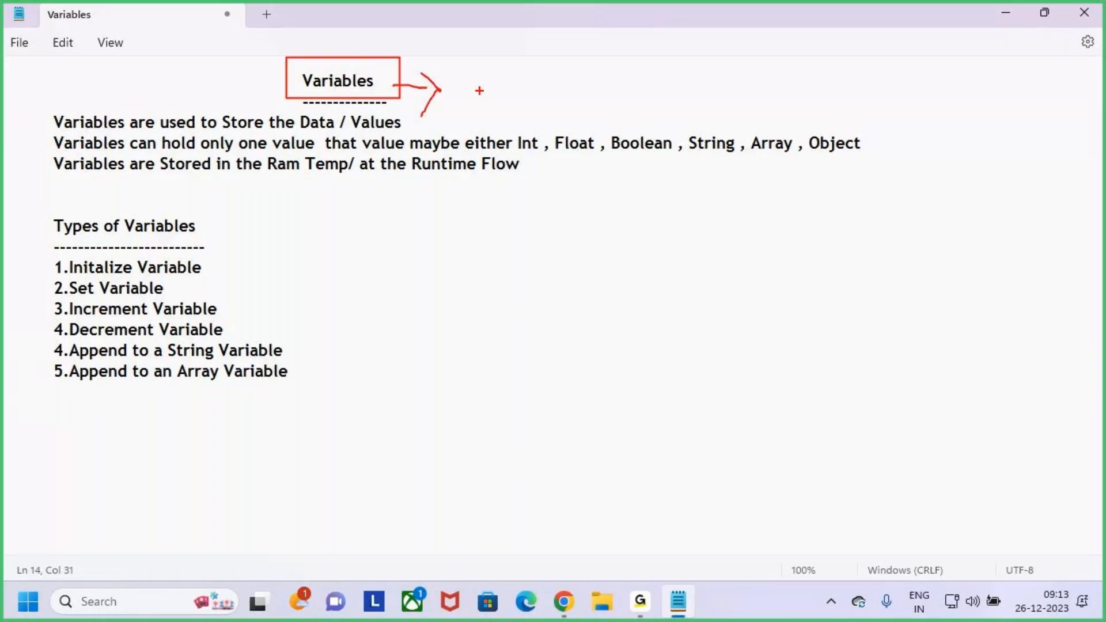
{"action": "mouse_move", "coordinate": [479, 90]}
{"action": "left_mouse_down"}
{"action": "mouse_move", "coordinate": [482, 61]}
{"action": "mouse_move", "coordinate": [505, 56]}
{"action": "mouse_move", "coordinate": [503, 104]}
{"action": "left_mouse_up"}
{"action": "left_click_drag", "start_coordinate": [515, 76], "coordinate": [552, 65]}
{"action": "left_click_drag", "start_coordinate": [569, 65], "coordinate": [551, 101]}
{"action": "key", "text": "Escape"}
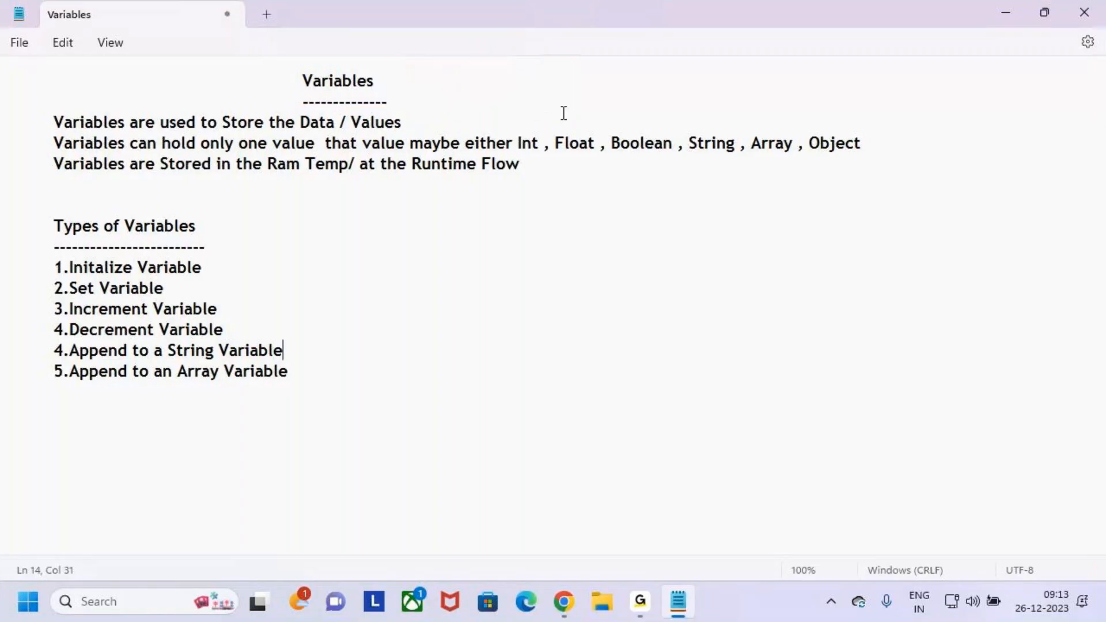
- Switch back to Power Automate and start building an instant cloud flow from the Create page
{"action": "key", "text": "alt"}
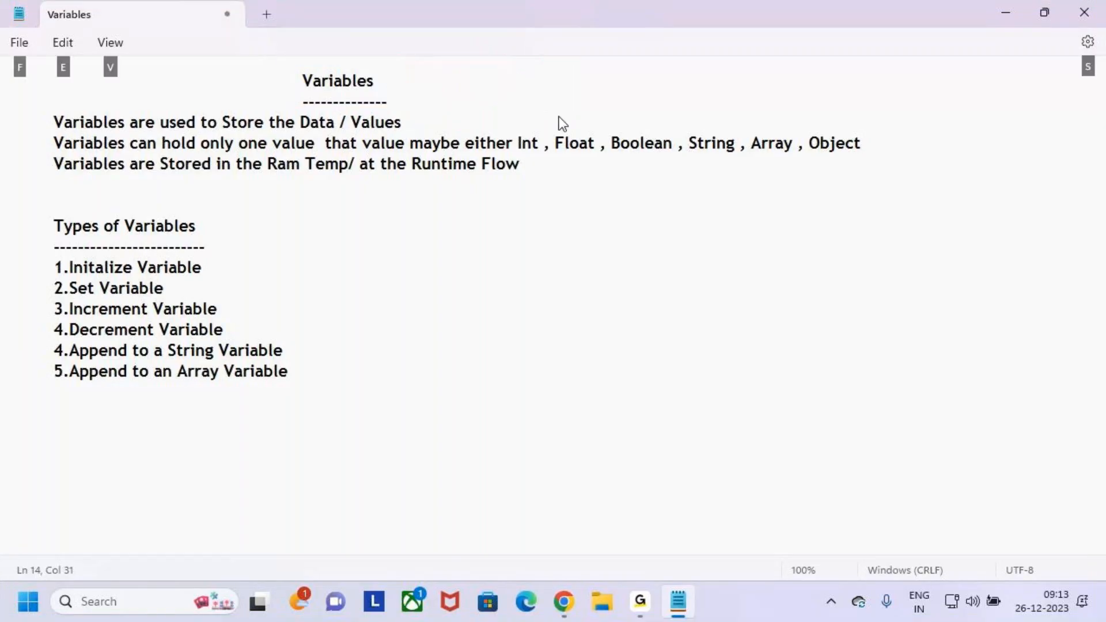
{"action": "key", "text": "alt+Tab"}
{"action": "left_click", "coordinate": [75, 179]}
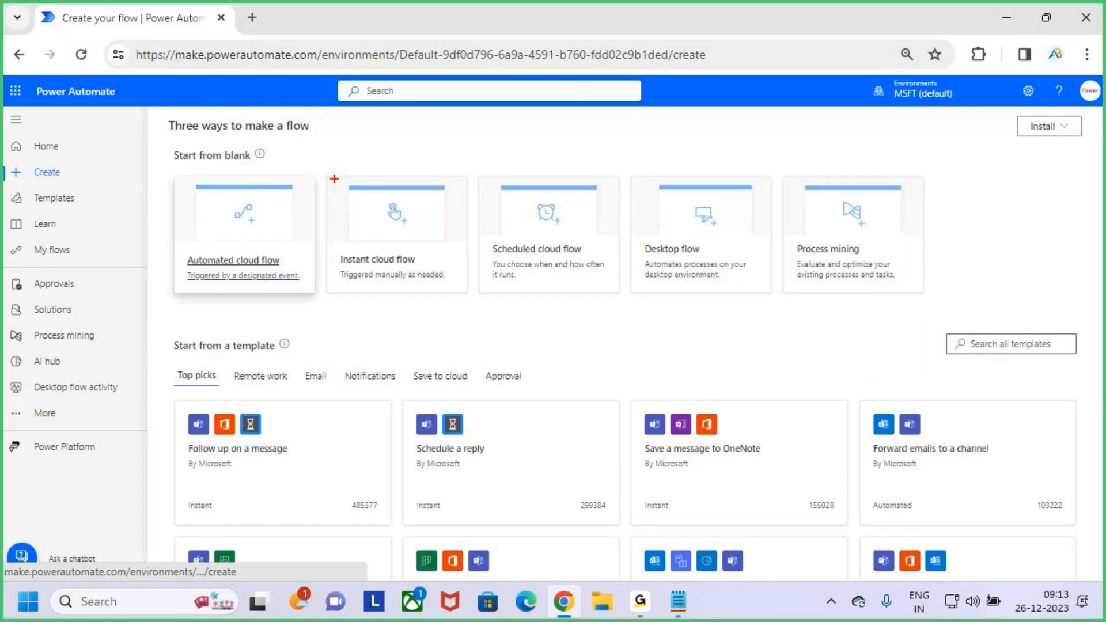
{"action": "left_click_drag", "start_coordinate": [323, 163], "coordinate": [480, 305]}
{"action": "left_click_drag", "start_coordinate": [445, 244], "coordinate": [505, 163]}
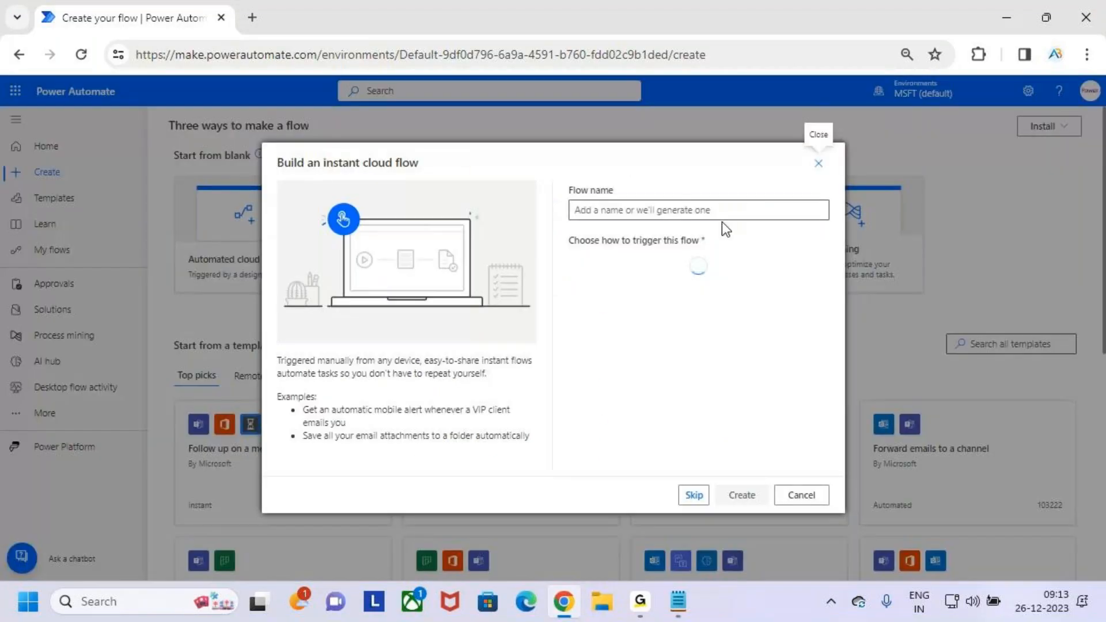
- Name the flow Variables and create it with the Manually trigger a flow trigger
{"action": "left_click", "coordinate": [684, 212]}
{"action": "type", "text": "Vi"}
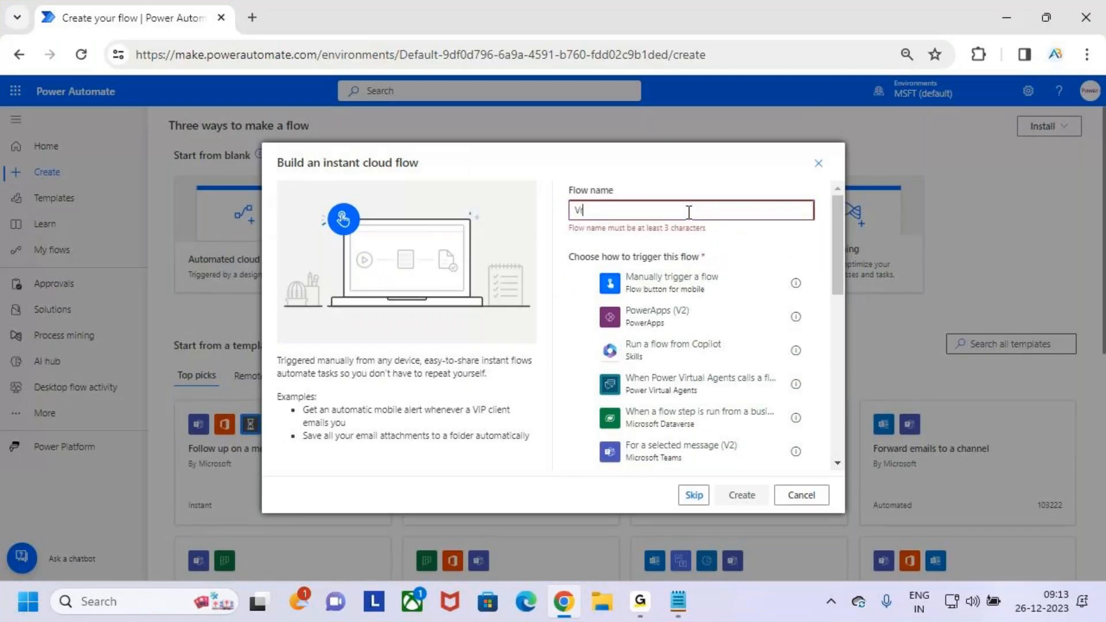
{"action": "type", "text": "raibales"}
{"action": "key", "text": "BackSpace"}
{"action": "key", "text": "BackSpace"}
{"action": "key", "text": "BackSpace"}
{"action": "key", "text": "BackSpace"}
{"action": "key", "text": "BackSpace"}
{"action": "key", "text": "BackSpace"}
{"action": "key", "text": "BackSpace"}
{"action": "key", "text": "BackSpace"}
{"action": "type", "text": "a"}
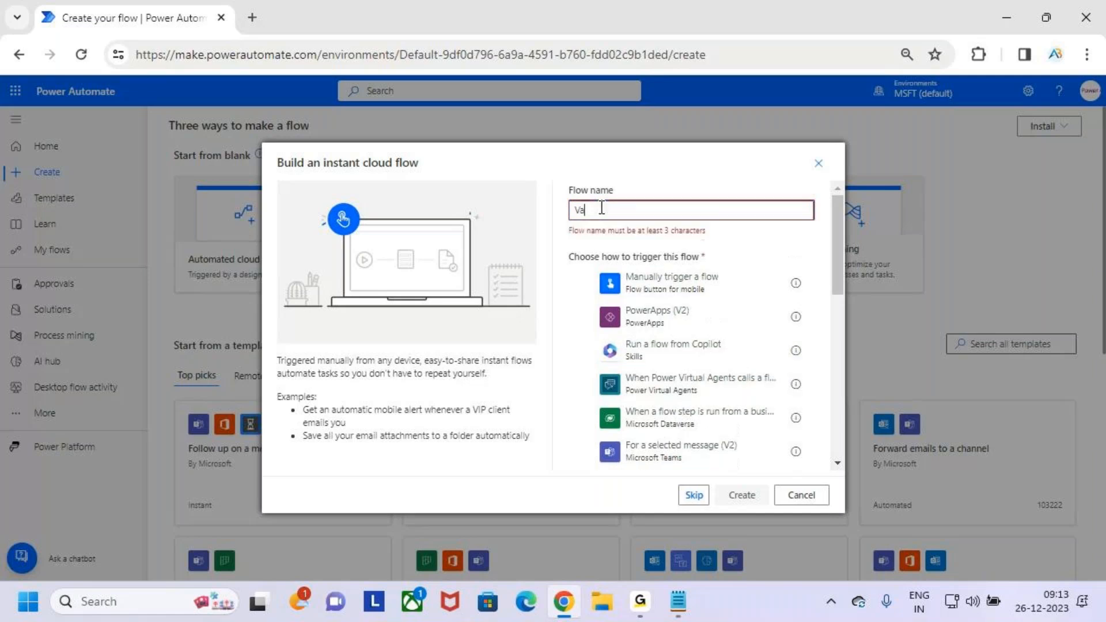
{"action": "type", "text": "riab"}
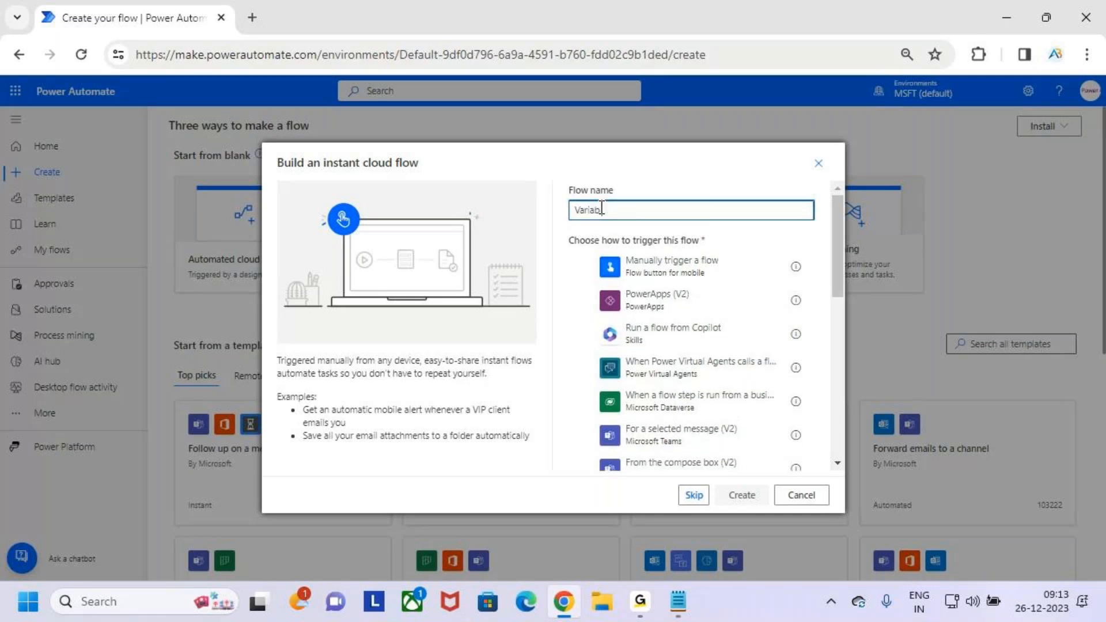
{"action": "type", "text": "les"}
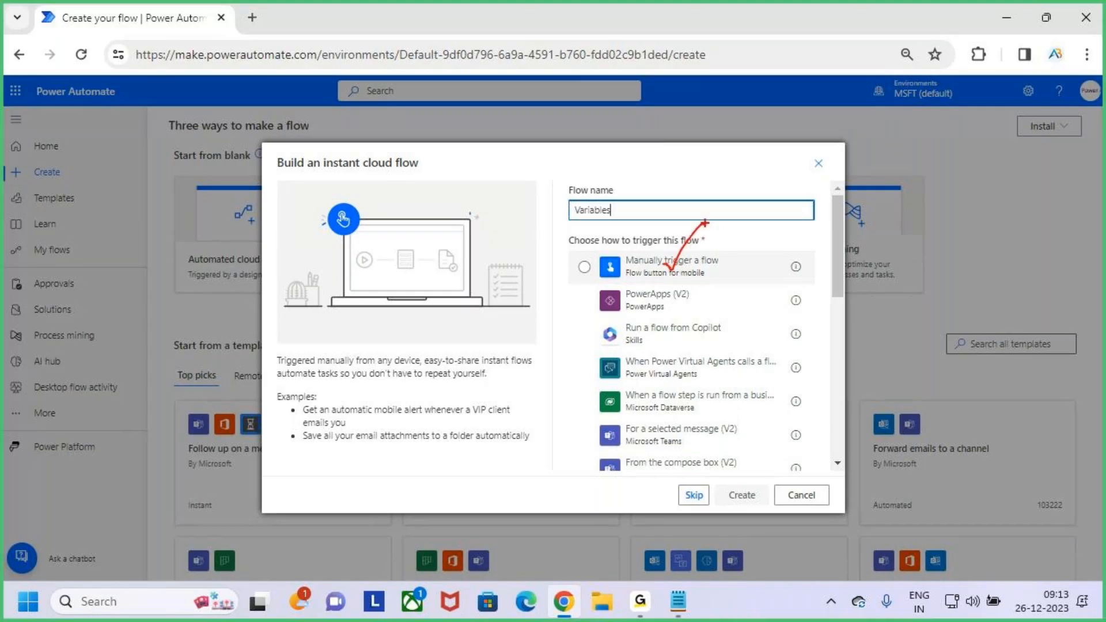
{"action": "left_click", "coordinate": [668, 266]}
{"action": "left_click", "coordinate": [742, 496]}
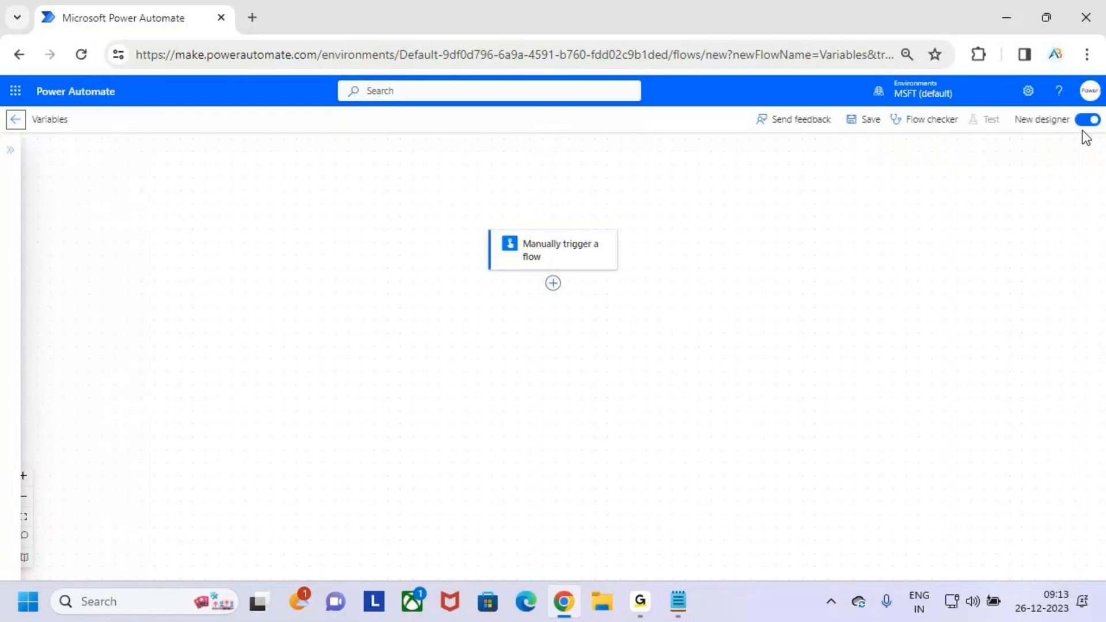
- Turn off the new designer for the Variables flow and dismiss the feedback form
{"action": "left_click", "coordinate": [1088, 120]}
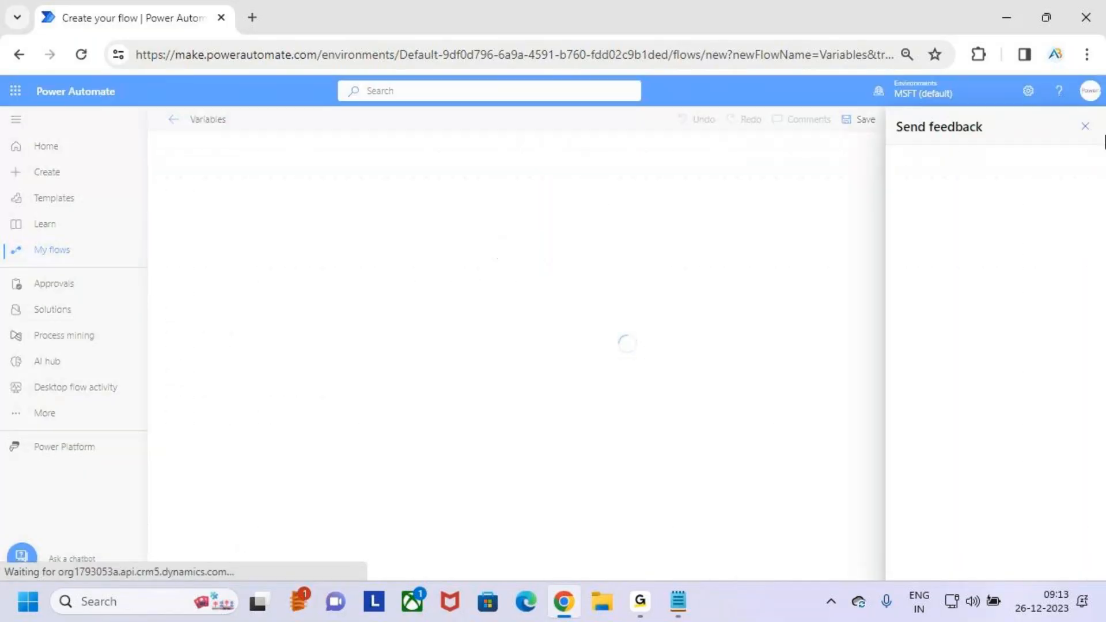
{"action": "left_click", "coordinate": [1092, 128]}
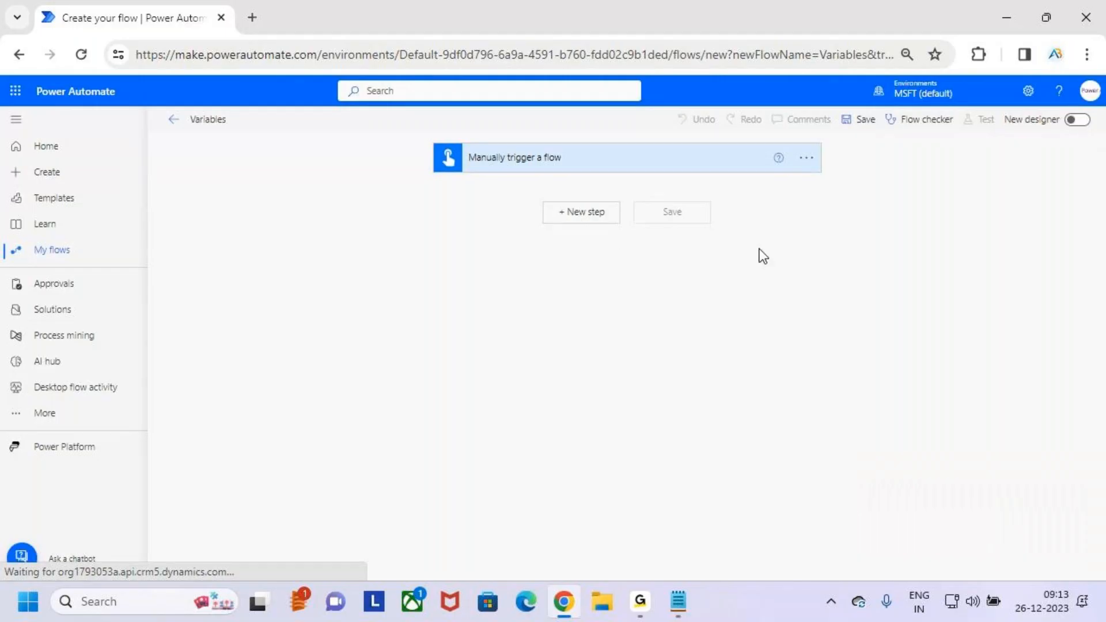
- Point out the manual trigger and the new step option with temporary on-screen markings
{"action": "left_click", "coordinate": [687, 173]}
{"action": "left_click", "coordinate": [697, 167]}
{"action": "key", "text": "ctrl+2"}
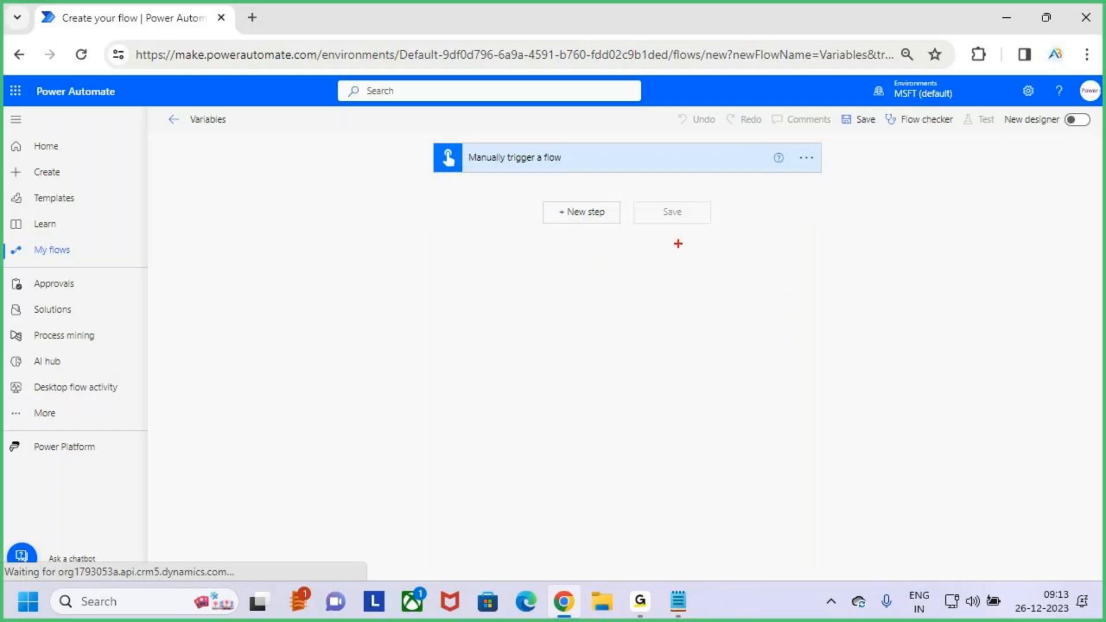
{"action": "mouse_move", "coordinate": [536, 193]}
{"action": "left_mouse_down"}
{"action": "mouse_move", "coordinate": [624, 240]}
{"action": "mouse_move", "coordinate": [638, 188]}
{"action": "left_mouse_up"}
{"action": "key", "text": "Escape"}
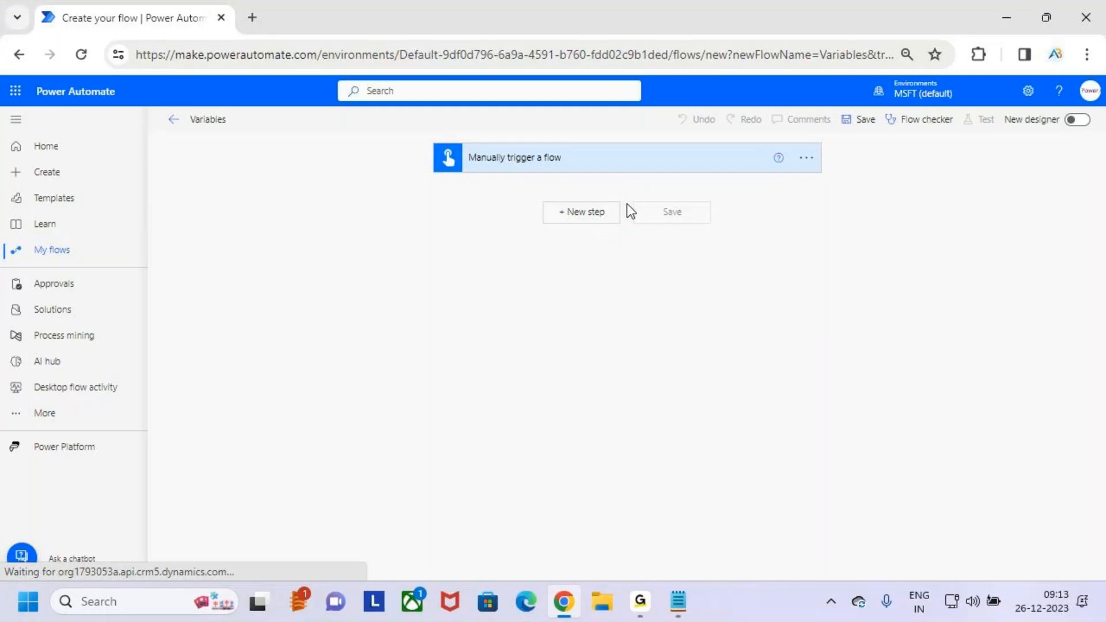
- Add a new step after the manual trigger and search its operations for "variables"
{"action": "left_click", "coordinate": [597, 215]}
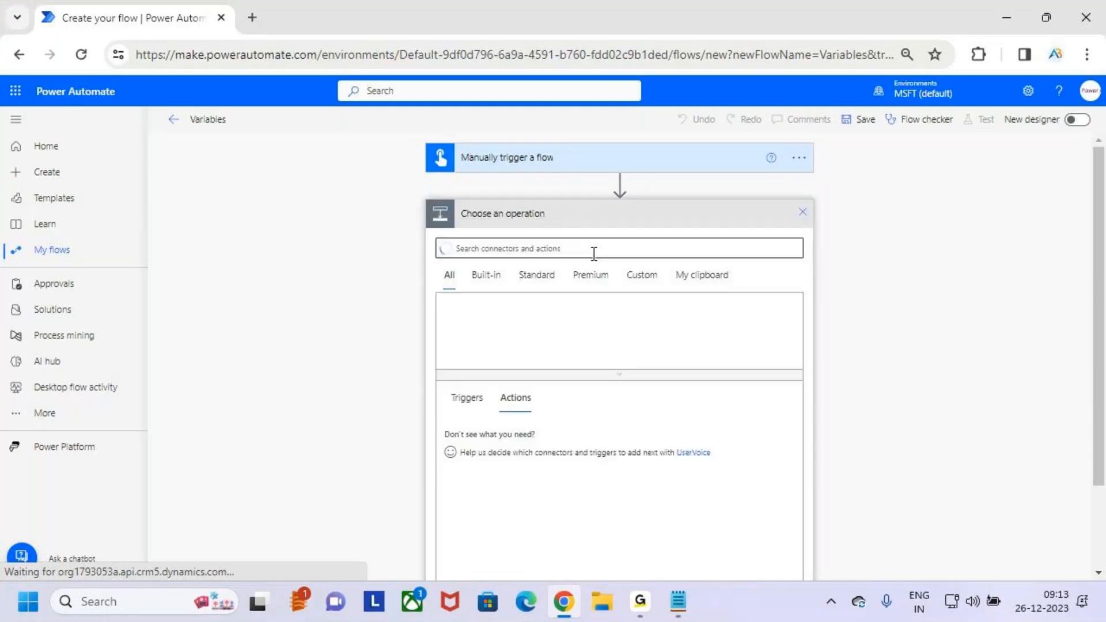
{"action": "key", "text": "ctrl+2"}
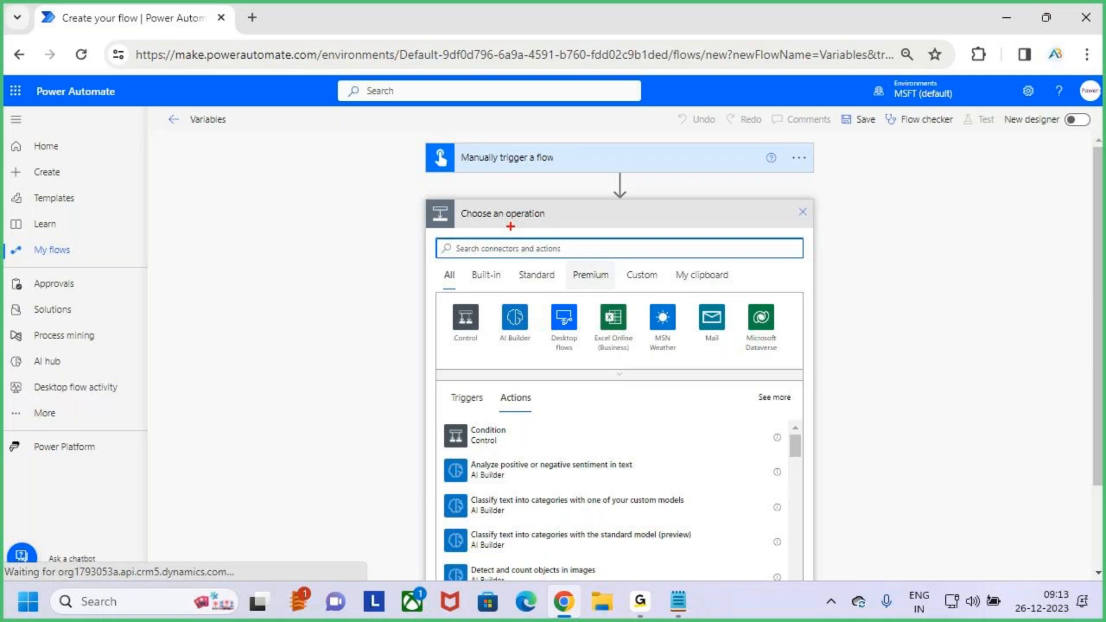
{"action": "key", "text": "Escape"}
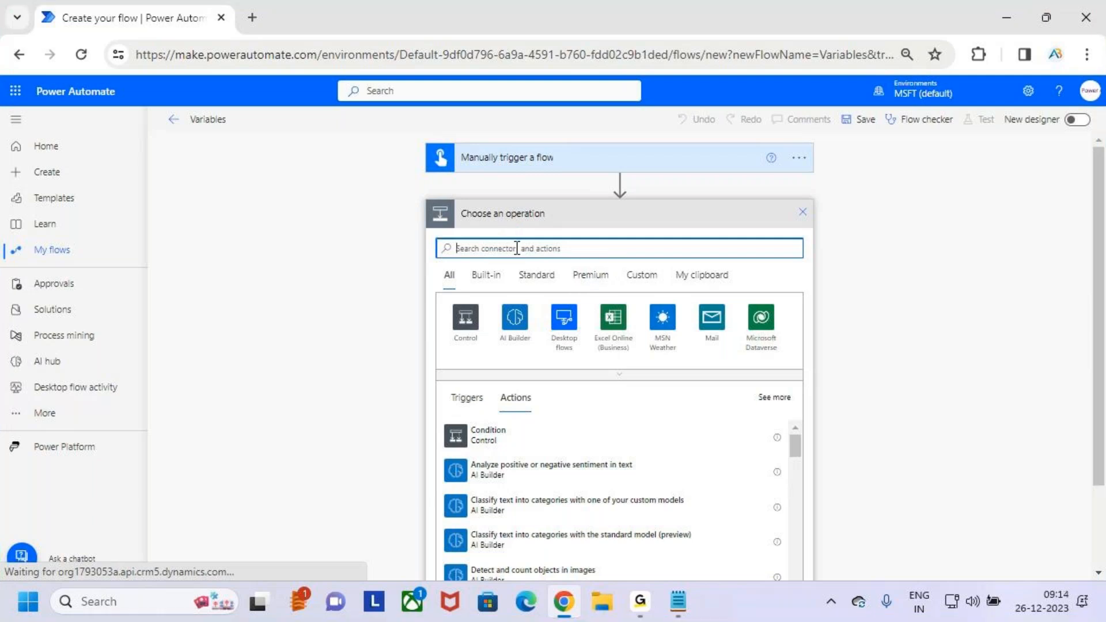
{"action": "type", "text": "variables"}
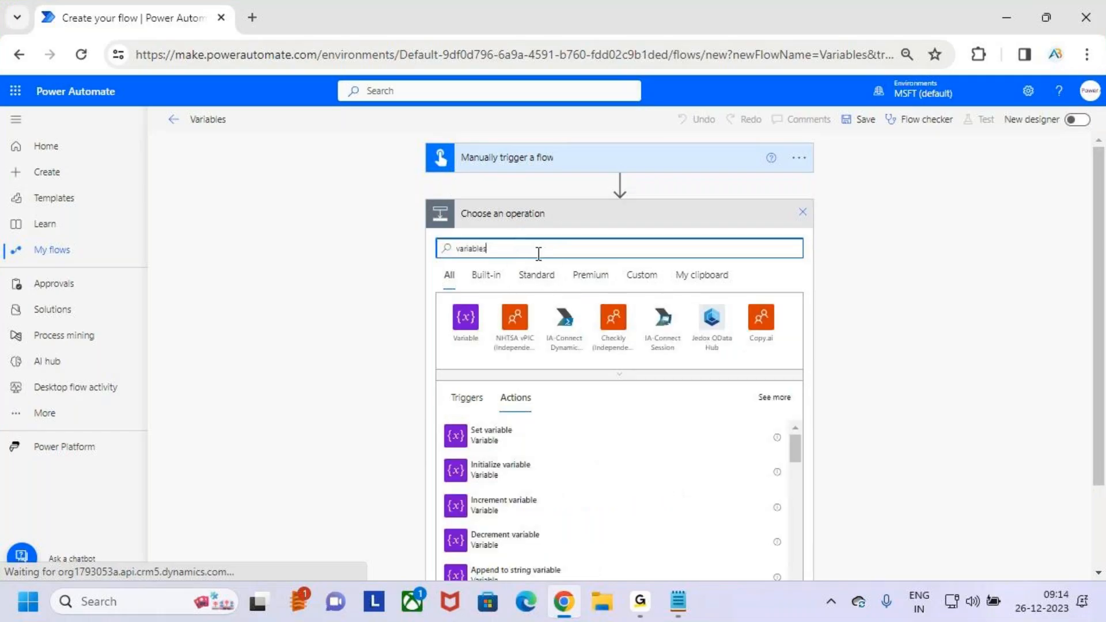
- Examine the variable actions from Set variable to Append to array variable, marking each with a temporary tick
{"action": "scroll", "coordinate": [862, 244], "scroll_direction": "down", "scroll_amount": 1}
{"action": "scroll", "coordinate": [861, 244], "scroll_direction": "down", "scroll_amount": 1}
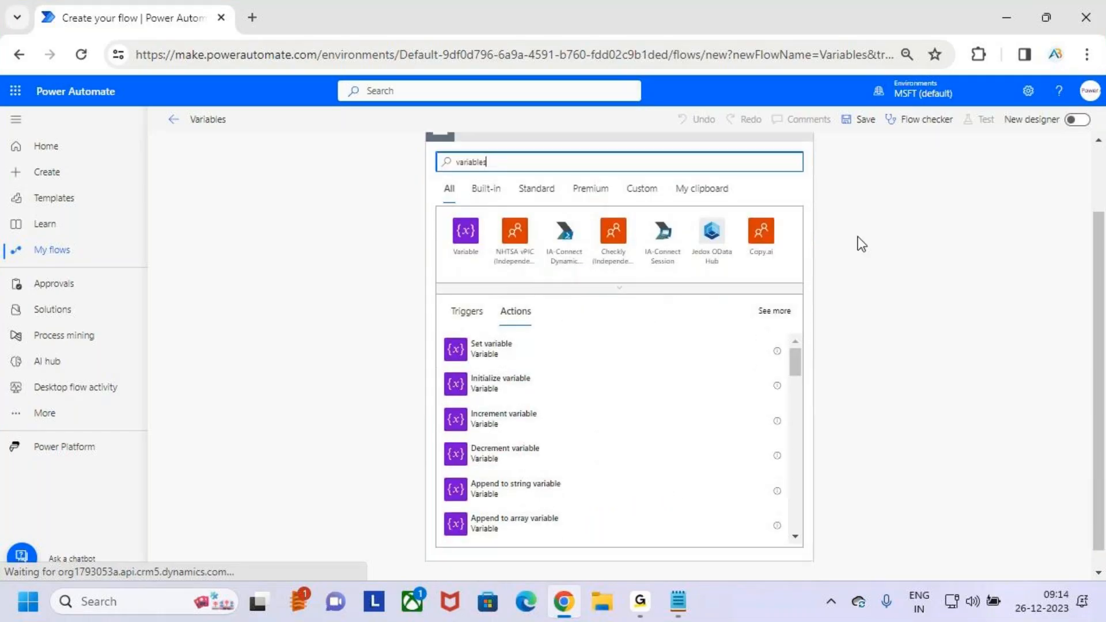
{"action": "left_click_drag", "start_coordinate": [801, 362], "coordinate": [768, 345]}
{"action": "key", "text": "ctrl+2"}
{"action": "mouse_move", "coordinate": [441, 332]}
{"action": "left_mouse_down"}
{"action": "mouse_move", "coordinate": [587, 536]}
{"action": "mouse_move", "coordinate": [600, 537]}
{"action": "left_mouse_up"}
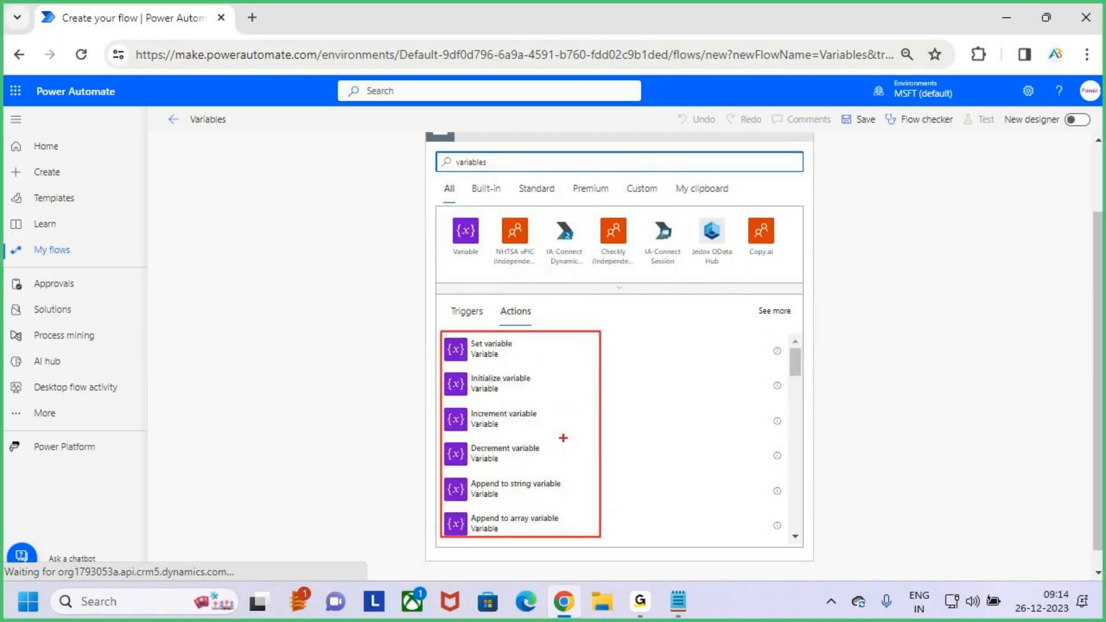
{"action": "key", "text": "e"}
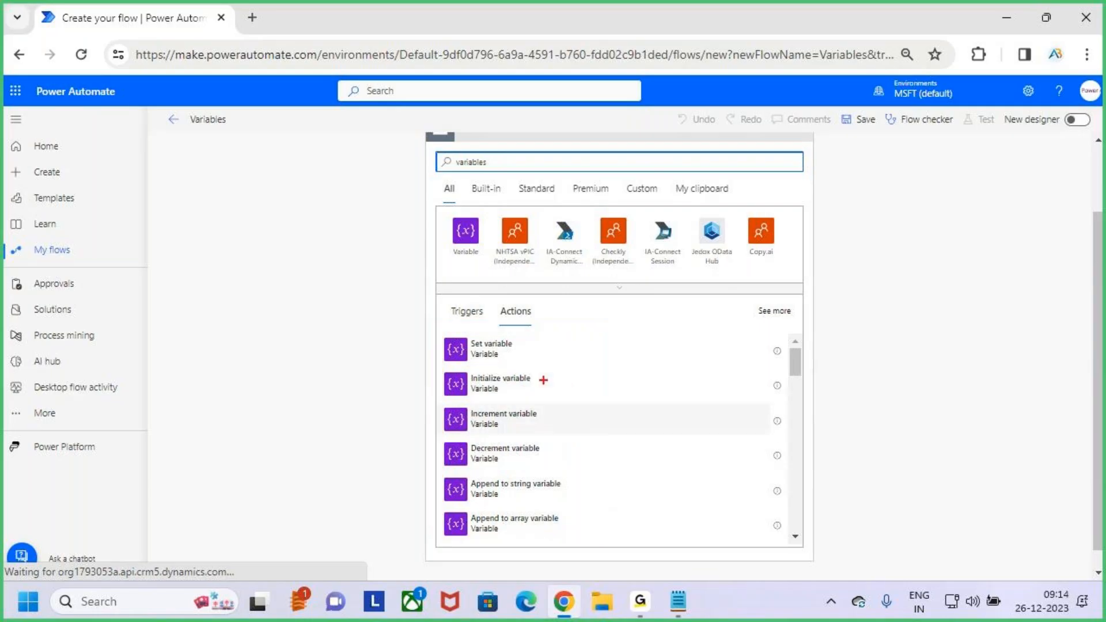
{"action": "mouse_move", "coordinate": [532, 381]}
{"action": "left_mouse_down"}
{"action": "mouse_move", "coordinate": [570, 359]}
{"action": "mouse_move", "coordinate": [525, 349]}
{"action": "mouse_move", "coordinate": [571, 312]}
{"action": "left_mouse_up"}
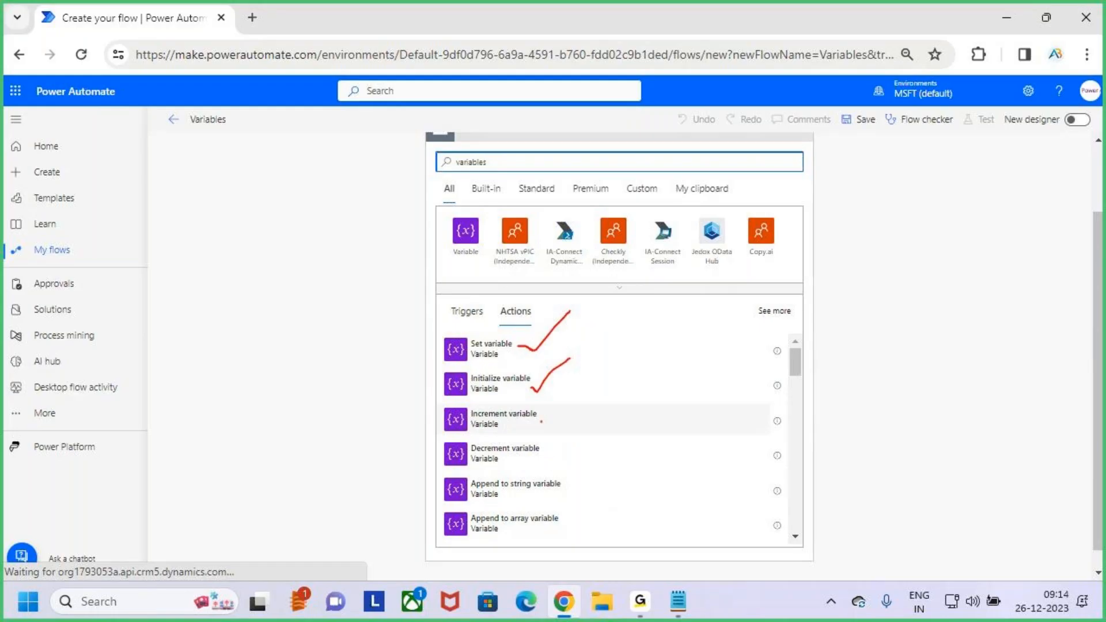
{"action": "left_click_drag", "start_coordinate": [540, 419], "coordinate": [576, 386]}
{"action": "left_click_drag", "start_coordinate": [538, 460], "coordinate": [571, 434]}
{"action": "left_click_drag", "start_coordinate": [550, 487], "coordinate": [574, 472]}
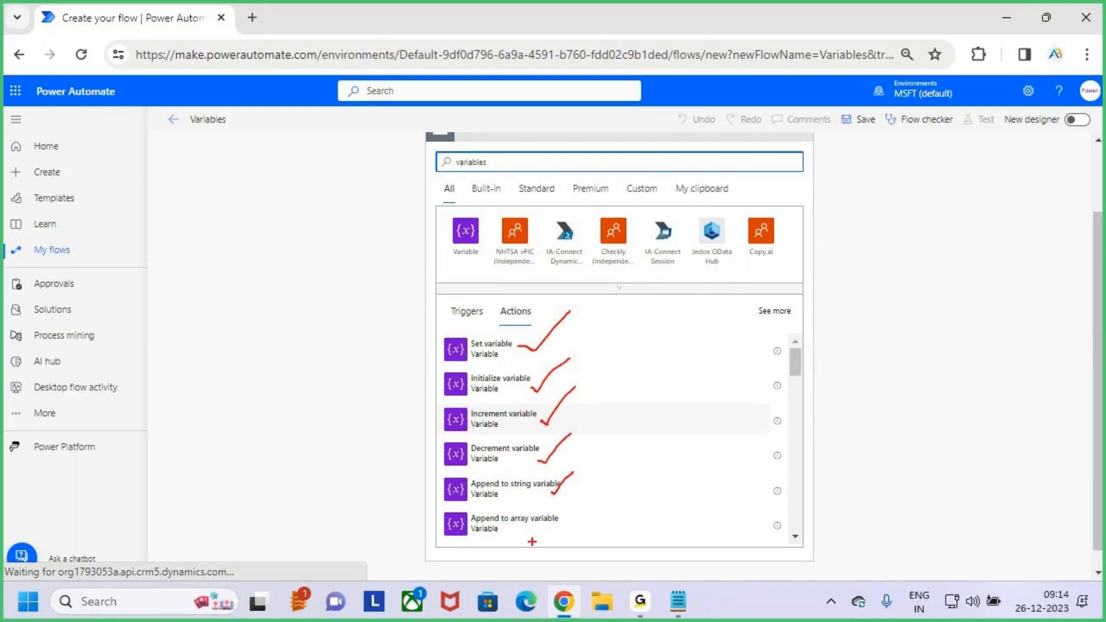
{"action": "left_click_drag", "start_coordinate": [547, 527], "coordinate": [603, 481]}
{"action": "key", "text": "Escape"}
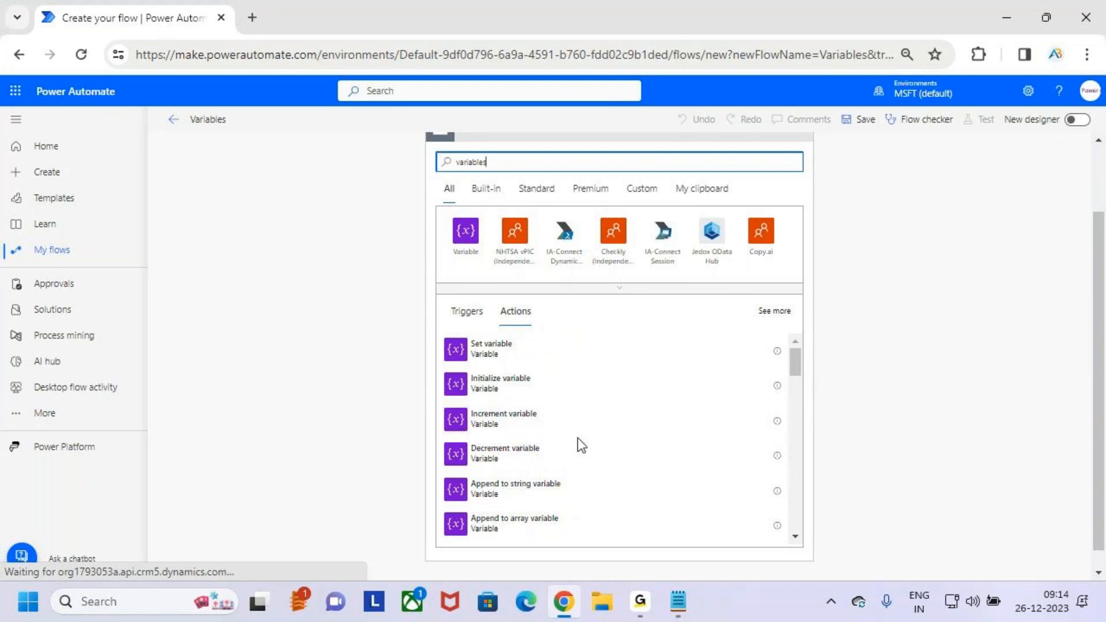
- In the Notepad notes, renumber Append to a String Variable as 5 and Append to an Array Variable as 6
{"action": "key", "text": "alt+Tab"}
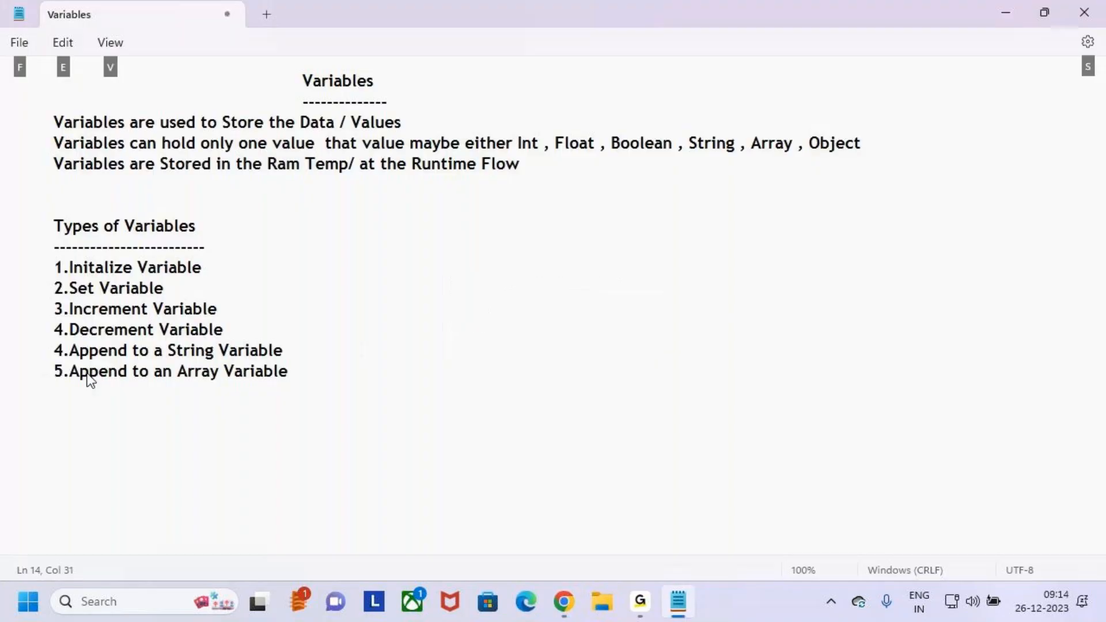
{"action": "left_click", "coordinate": [67, 351]}
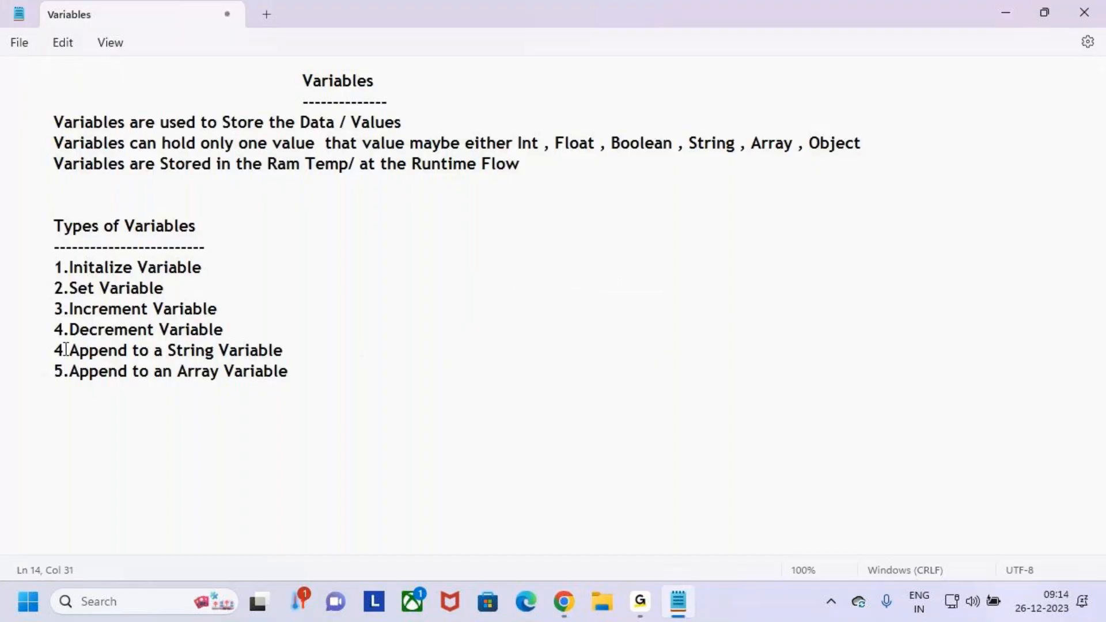
{"action": "type", "text": "5"}
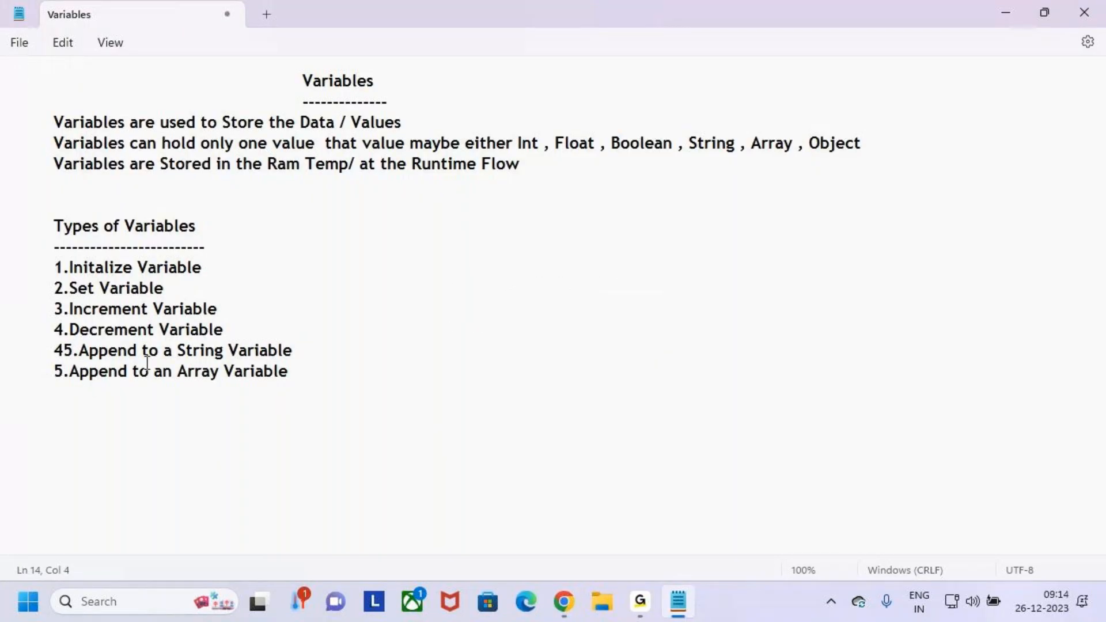
{"action": "key", "text": "BackSpace"}
{"action": "key", "text": "BackSpace"}
{"action": "type", "text": "5"}
{"action": "left_click", "coordinate": [60, 371]}
{"action": "key", "text": "BackSpace"}
{"action": "type", "text": "6"}
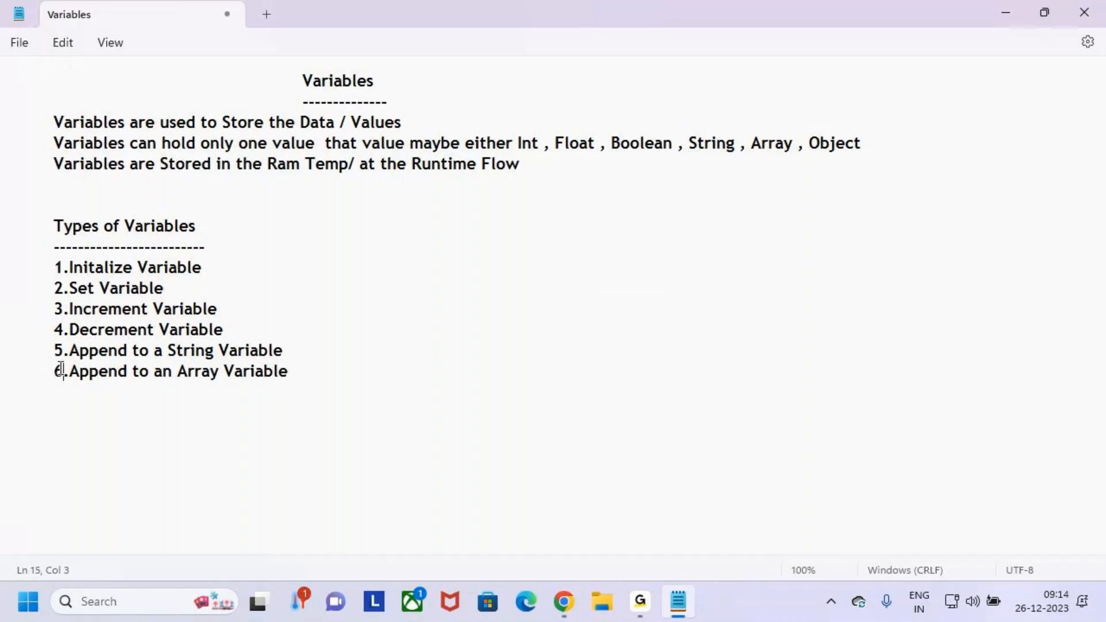
- Compare the notes' list of variable types with the flow's variable actions, highlighting the Initalize Variable line
{"action": "left_click_drag", "start_coordinate": [303, 373], "coordinate": [3, 245]}
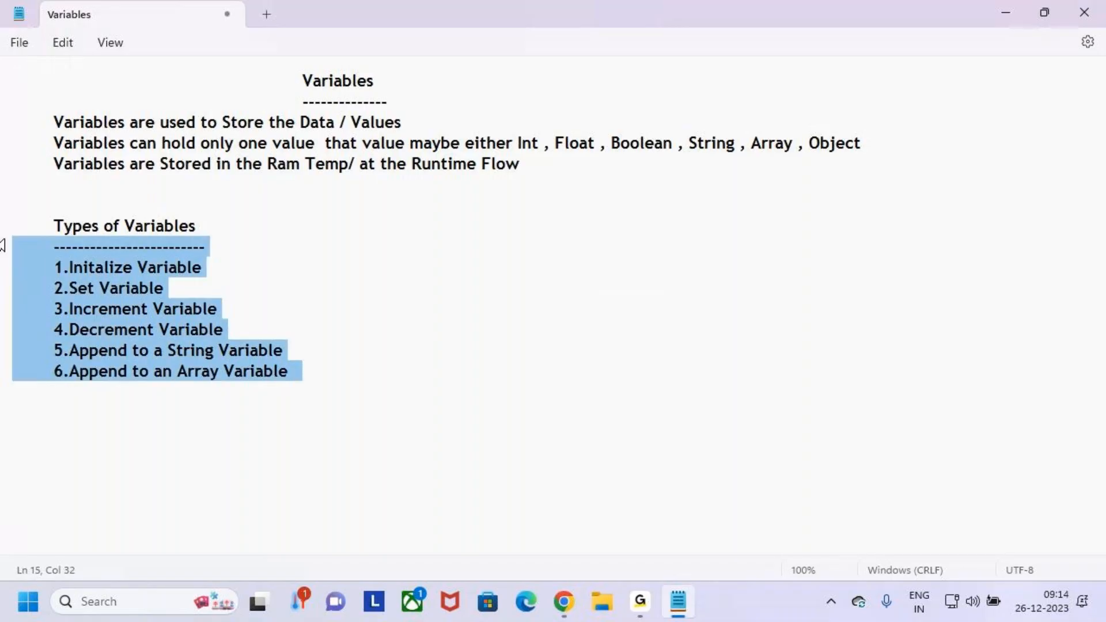
{"action": "key", "text": "alt+Tab"}
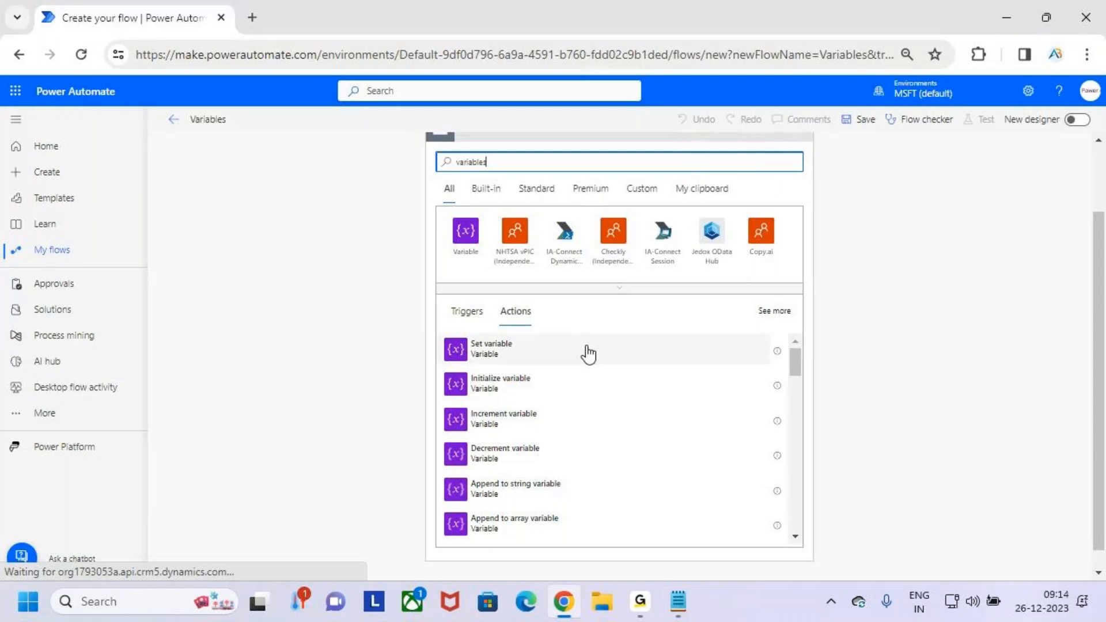
{"action": "key", "text": "alt+Tab"}
{"action": "left_click_drag", "start_coordinate": [48, 272], "coordinate": [227, 265]}
{"action": "left_click", "coordinate": [227, 265]}
{"action": "left_click_drag", "start_coordinate": [52, 269], "coordinate": [215, 260]}
{"action": "left_click", "coordinate": [215, 259]}
{"action": "left_click_drag", "start_coordinate": [53, 269], "coordinate": [109, 269]}
{"action": "left_click", "coordinate": [273, 283]}
- Return to Power Automate and mark the "variables" search term and the action list below it, clearing the marks at the end
{"action": "key", "text": "alt+Tab"}
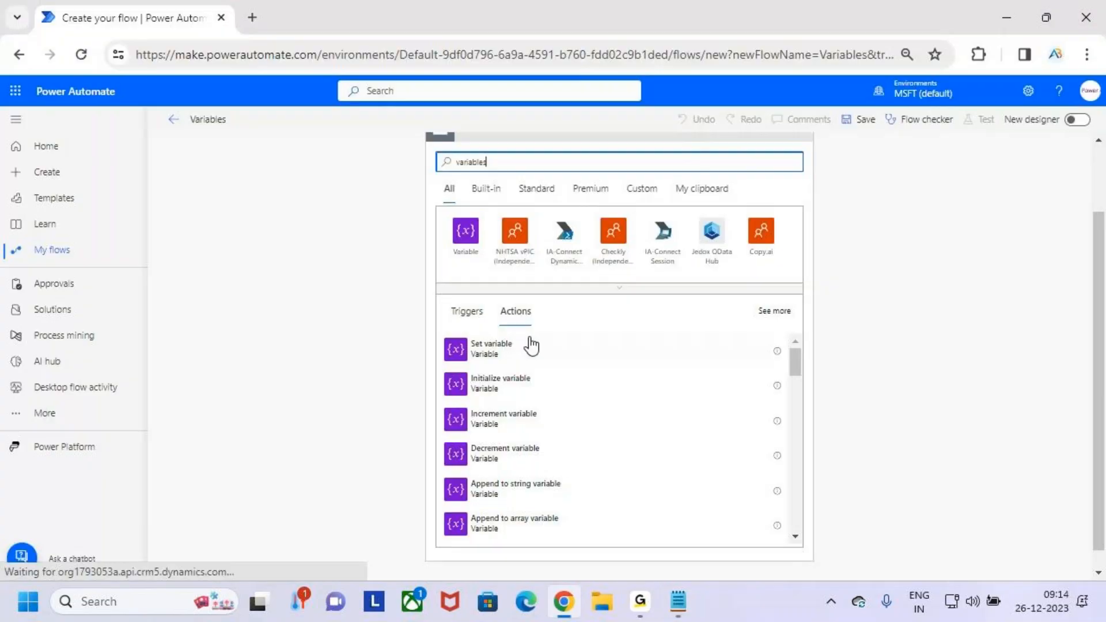
{"action": "left_click_drag", "start_coordinate": [446, 173], "coordinate": [496, 165]}
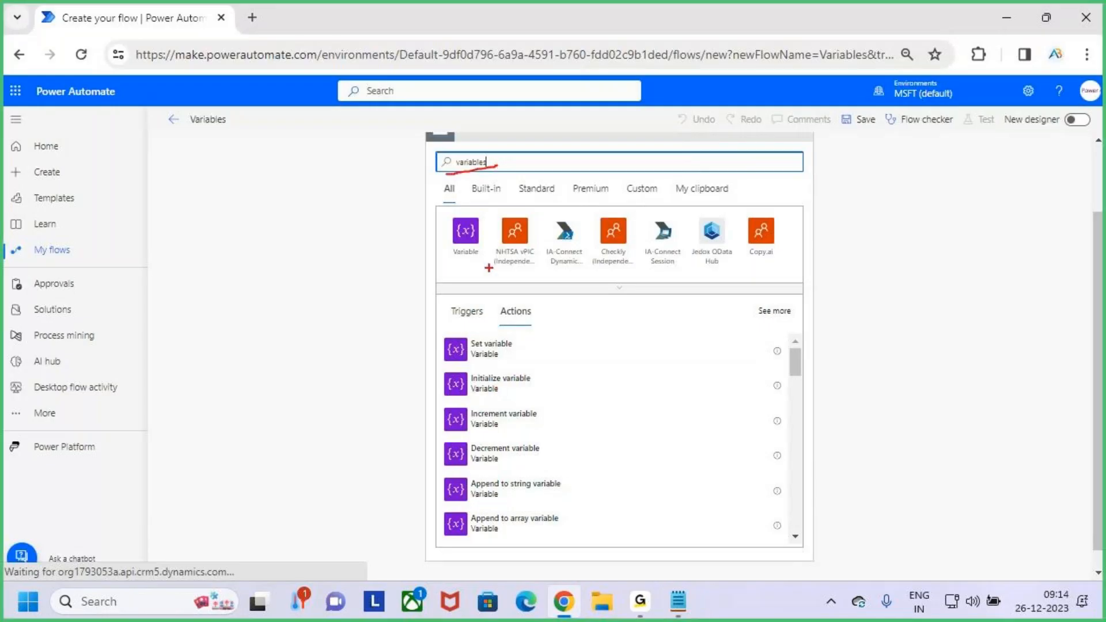
{"action": "mouse_move", "coordinate": [432, 362]}
{"action": "left_mouse_down"}
{"action": "mouse_move", "coordinate": [609, 404]}
{"action": "mouse_move", "coordinate": [672, 312]}
{"action": "left_mouse_up"}
{"action": "key", "text": "Escape"}
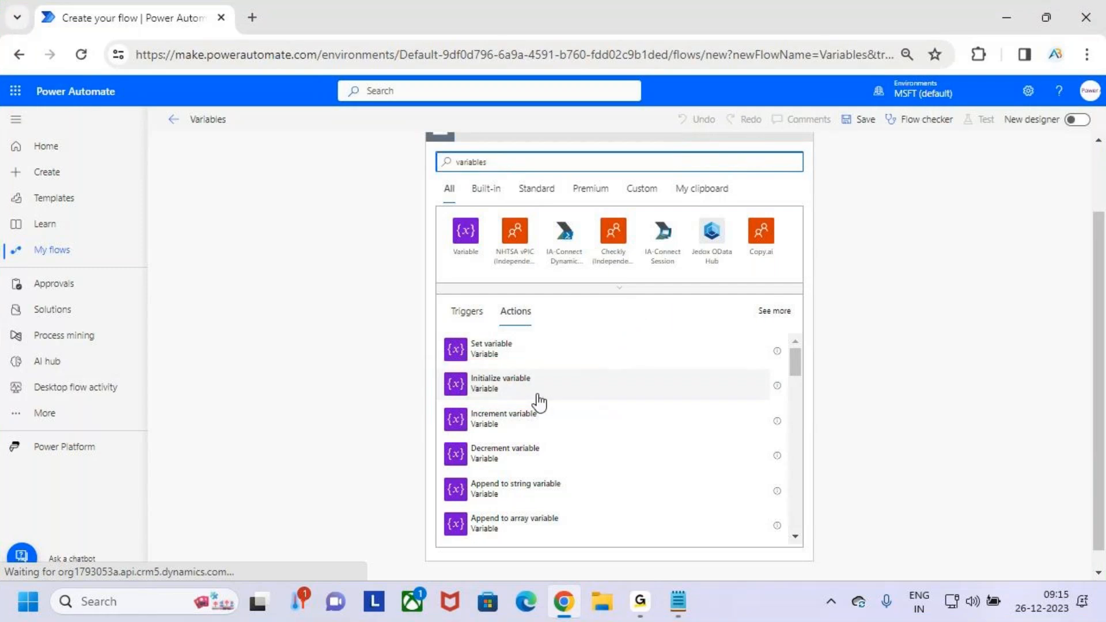
- Add an Initialize variable action below the trigger, marking its field labels and name box before clearing the marks
{"action": "left_click", "coordinate": [609, 387]}
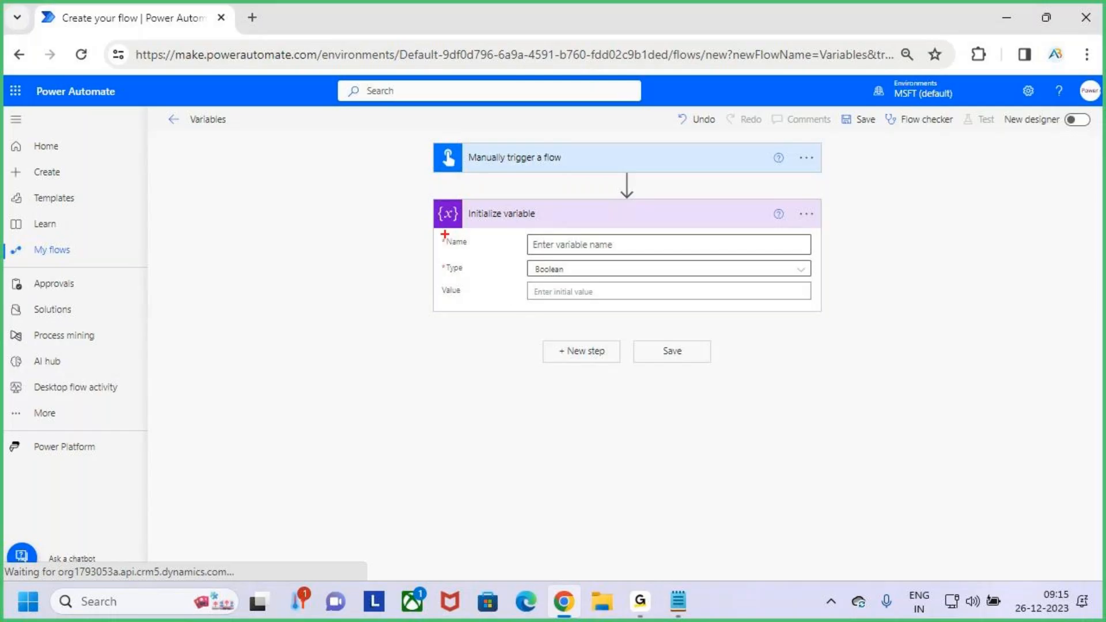
{"action": "left_click_drag", "start_coordinate": [525, 233], "coordinate": [611, 252]}
{"action": "mouse_move", "coordinate": [442, 247]}
{"action": "left_mouse_down"}
{"action": "mouse_move", "coordinate": [473, 248]}
{"action": "mouse_move", "coordinate": [464, 273]}
{"action": "mouse_move", "coordinate": [489, 297]}
{"action": "left_mouse_up"}
{"action": "key", "text": "Escape"}
- Name the new variable VarEno
{"action": "left_click", "coordinate": [541, 240]}
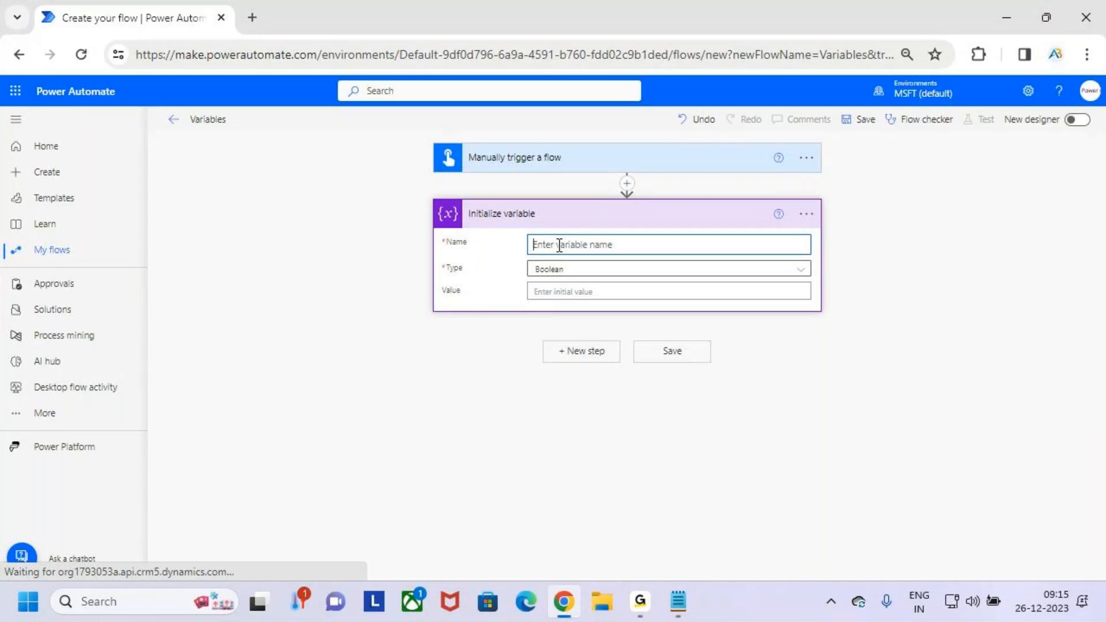
{"action": "type", "text": "E"}
{"action": "type", "text": "nc"}
{"action": "type", "text": "Var"}
- Open the variable's type choices, then switch to the Notepad notes and box the data types from Int to Object, pointing out String
{"action": "left_click", "coordinate": [608, 272]}
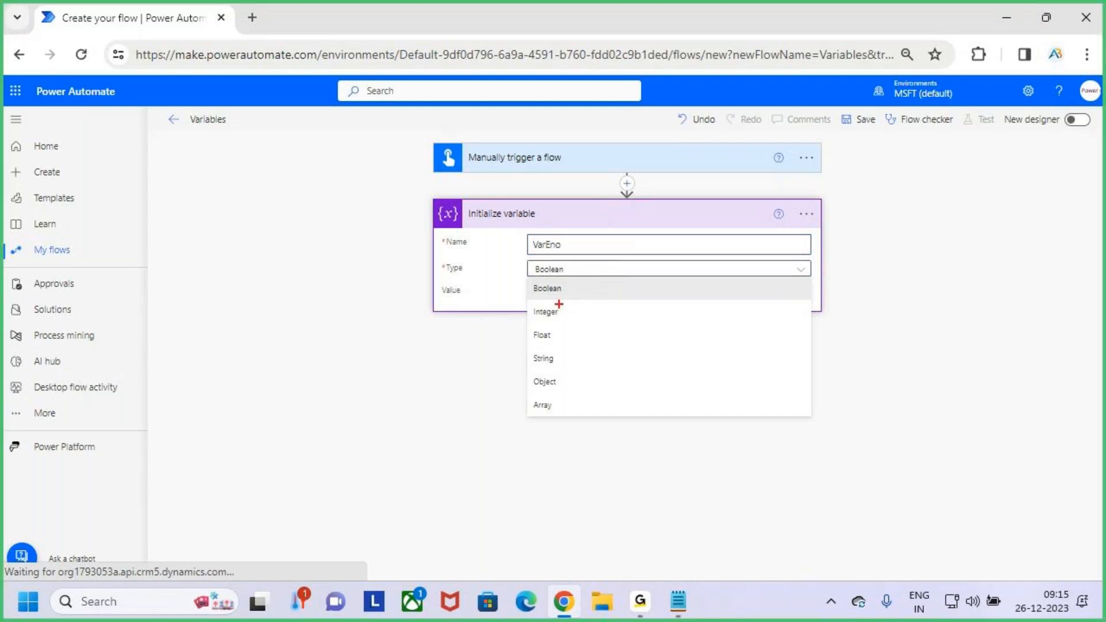
{"action": "key", "text": "alt+Tab"}
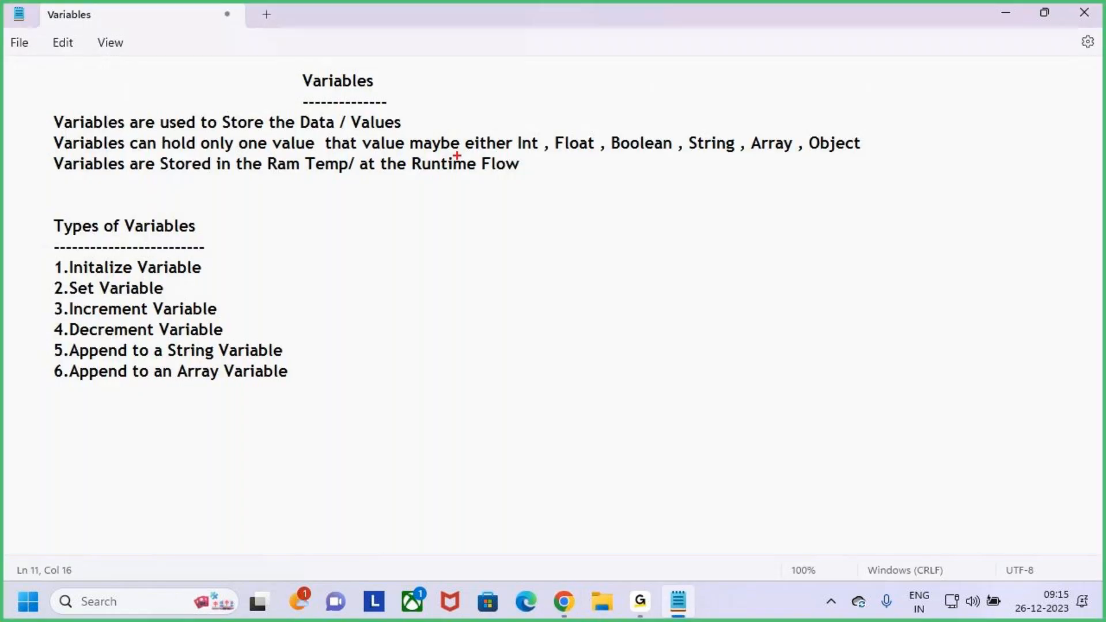
{"action": "mouse_move", "coordinate": [510, 130]}
{"action": "left_mouse_down"}
{"action": "mouse_move", "coordinate": [534, 148]}
{"action": "mouse_move", "coordinate": [612, 154]}
{"action": "mouse_move", "coordinate": [866, 158]}
{"action": "left_mouse_up"}
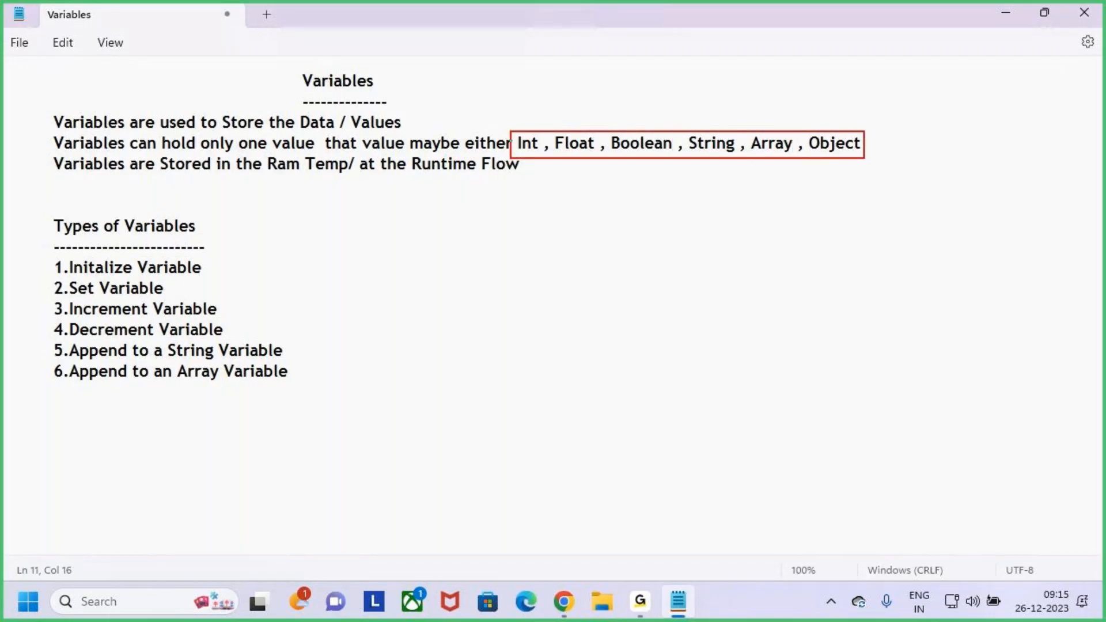
{"action": "left_click_drag", "start_coordinate": [702, 101], "coordinate": [714, 130]}
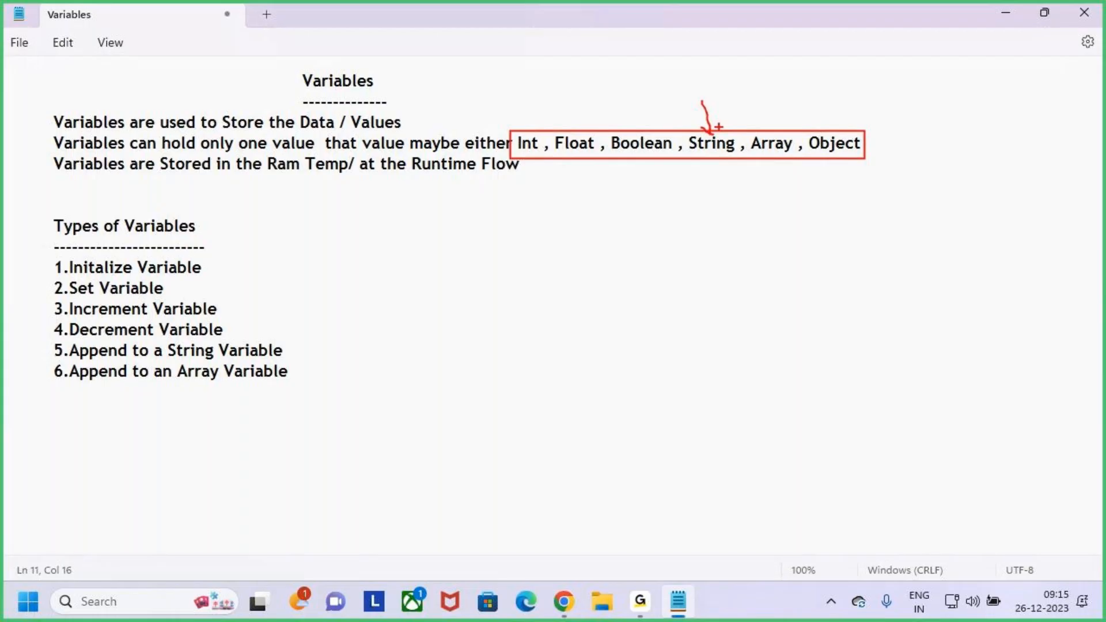
{"action": "key", "text": "Escape"}
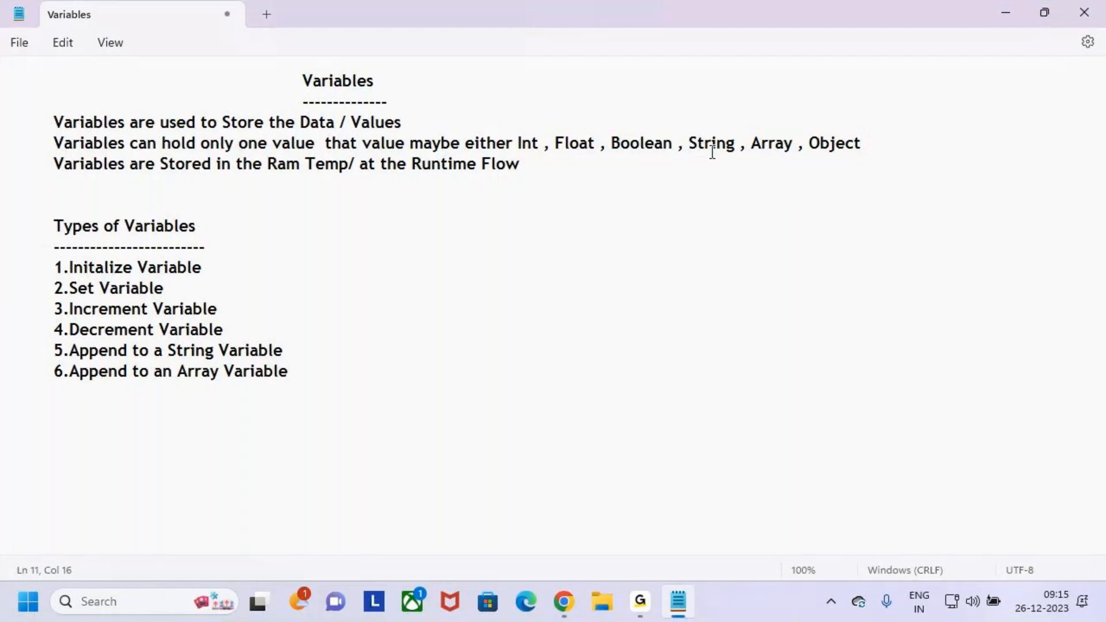
- Return to Power Automate and compare the available variable types, marking Integer, Float, String, Object, Array and Boolean with temporary strokes
{"action": "key", "text": "alt+Tab"}
{"action": "left_click_drag", "start_coordinate": [442, 276], "coordinate": [475, 278]}
{"action": "left_click_drag", "start_coordinate": [788, 268], "coordinate": [821, 254]}
{"action": "left_click_drag", "start_coordinate": [560, 312], "coordinate": [585, 300]}
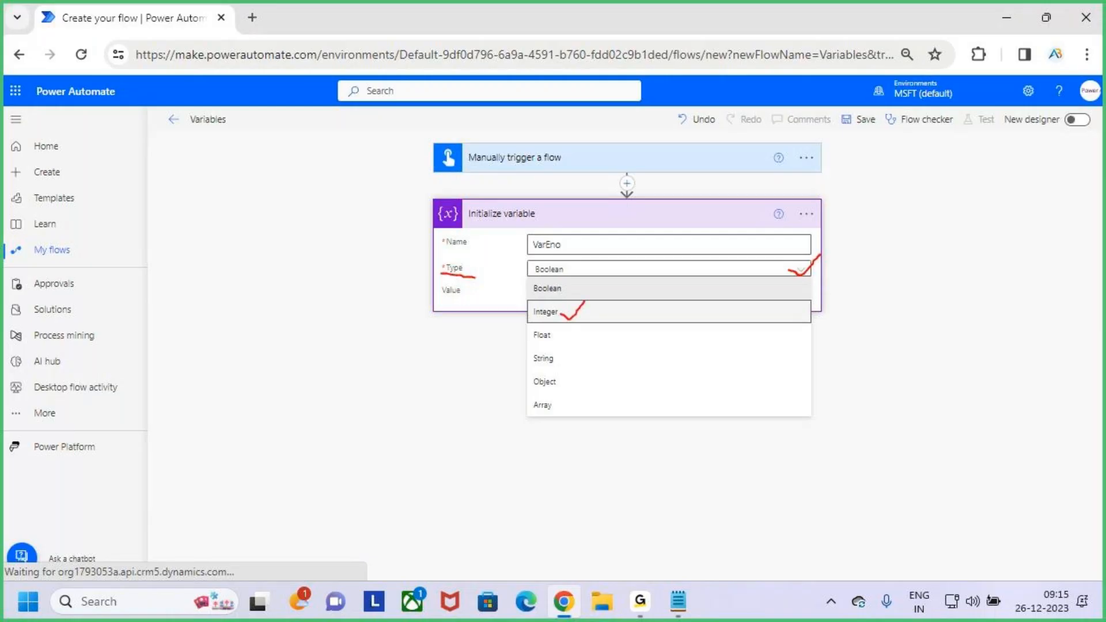
{"action": "mouse_move", "coordinate": [555, 336]}
{"action": "left_mouse_down"}
{"action": "mouse_move", "coordinate": [564, 344]}
{"action": "mouse_move", "coordinate": [591, 315]}
{"action": "left_mouse_up"}
{"action": "mouse_move", "coordinate": [562, 365]}
{"action": "left_mouse_down"}
{"action": "mouse_move", "coordinate": [583, 351]}
{"action": "mouse_move", "coordinate": [599, 365]}
{"action": "left_mouse_up"}
{"action": "left_click_drag", "start_coordinate": [567, 411], "coordinate": [626, 379]}
{"action": "left_click_drag", "start_coordinate": [535, 296], "coordinate": [561, 295]}
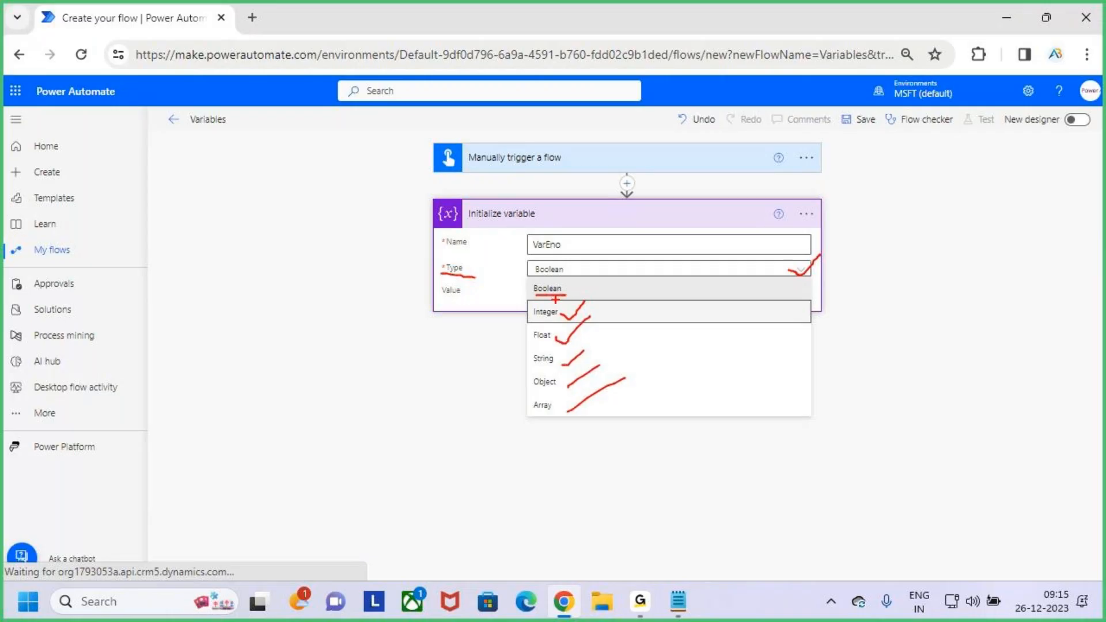
{"action": "key", "text": "Escape"}
- Mark the name VarEno temporarily and set the variable's type to Integer
{"action": "key", "text": "ctrl+2"}
{"action": "left_click_drag", "start_coordinate": [570, 246], "coordinate": [600, 218]}
{"action": "key", "text": "Escape"}
{"action": "left_click", "coordinate": [598, 316]}
- Examine the variable's optional Value field, temporarily marking the Name label and boxing the name and value entries
{"action": "left_click", "coordinate": [586, 293]}
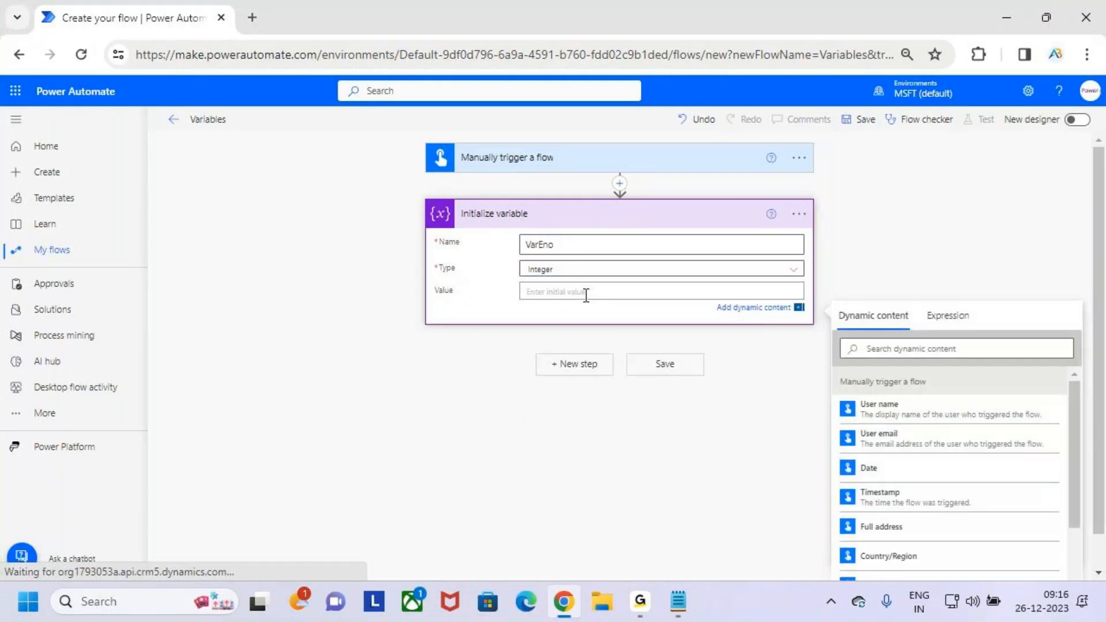
{"action": "key", "text": "ctrl+2"}
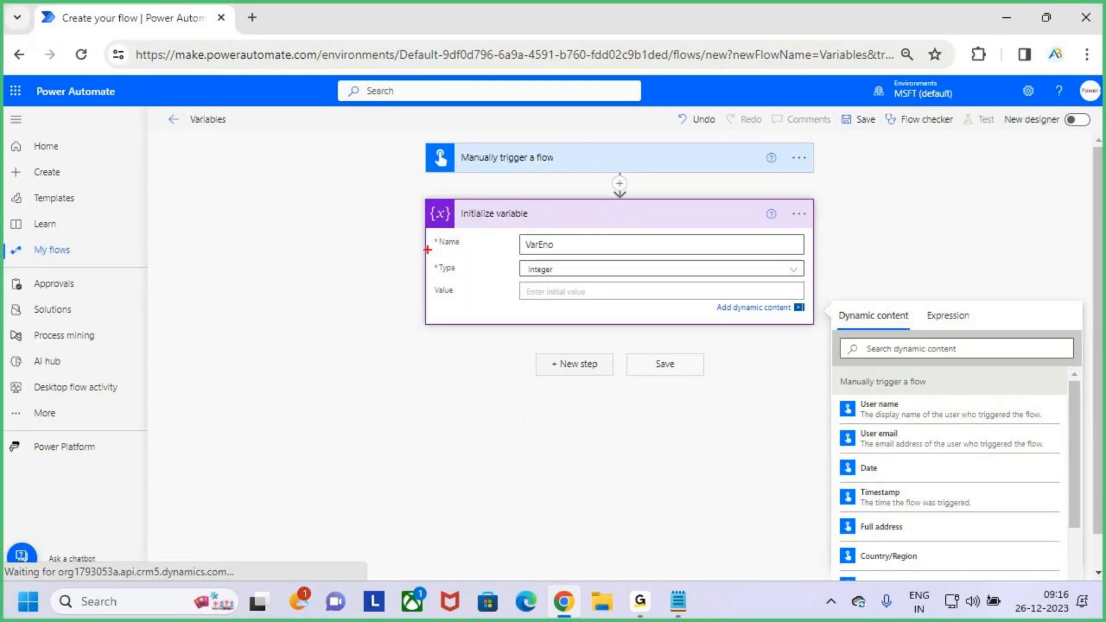
{"action": "left_click_drag", "start_coordinate": [440, 251], "coordinate": [465, 251]}
{"action": "key", "text": "Escape"}
{"action": "left_click", "coordinate": [553, 297]}
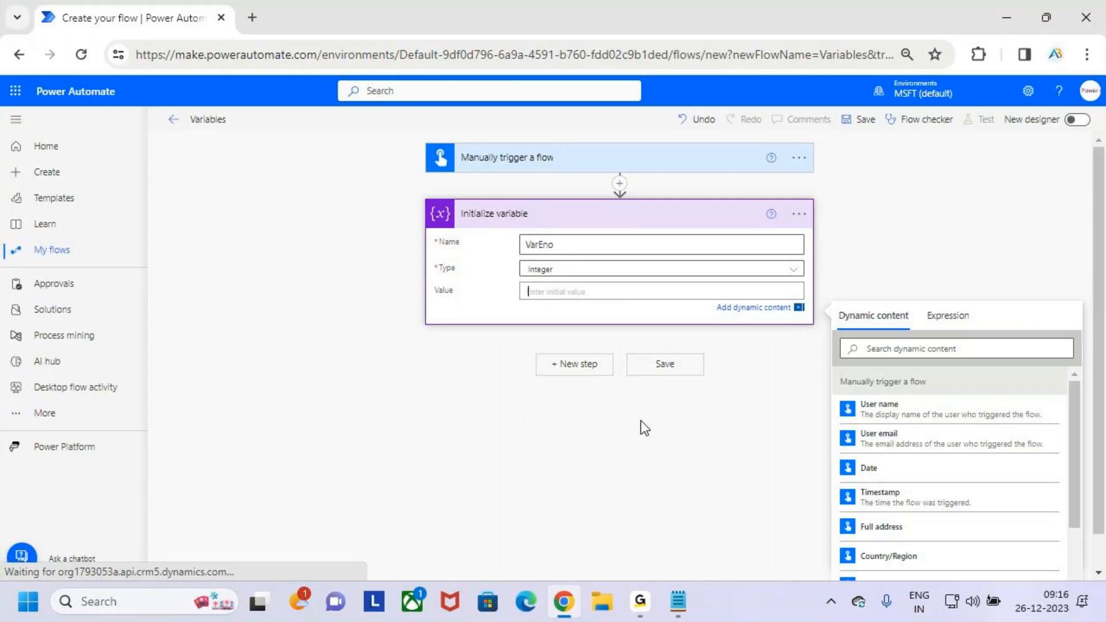
{"action": "left_click", "coordinate": [724, 433]}
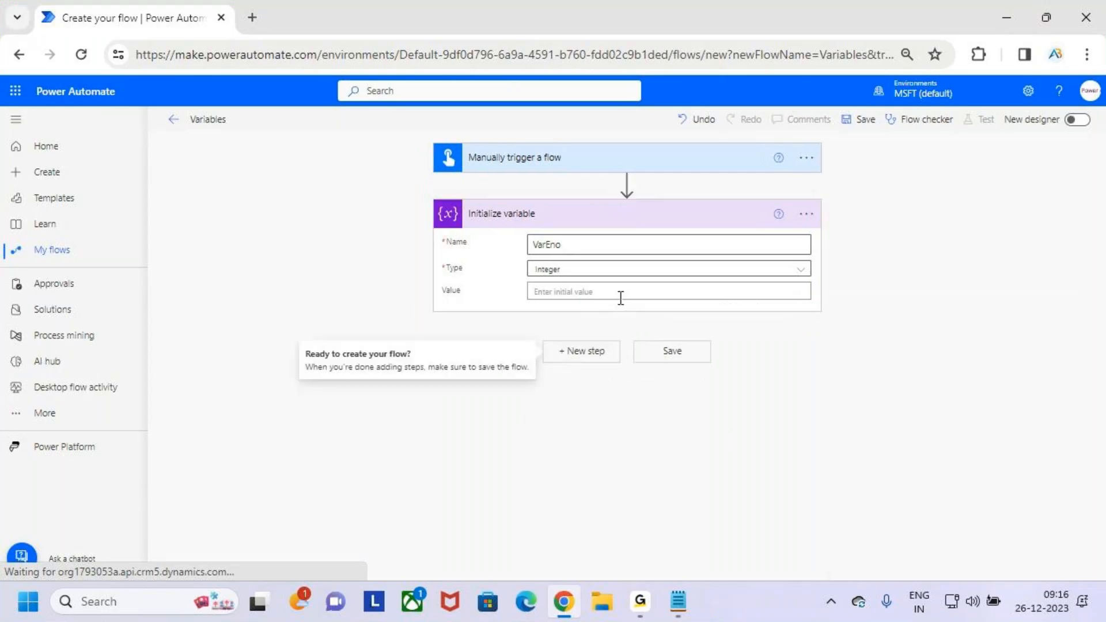
{"action": "key", "text": "ctrl+2"}
{"action": "left_click_drag", "start_coordinate": [522, 233], "coordinate": [592, 255]}
{"action": "left_click_drag", "start_coordinate": [527, 280], "coordinate": [601, 301]}
{"action": "key", "text": "Escape"}
- Enter 101 as VarEno's initial value and replace it with 0
{"action": "left_click", "coordinate": [586, 294]}
{"action": "type", "text": "101"}
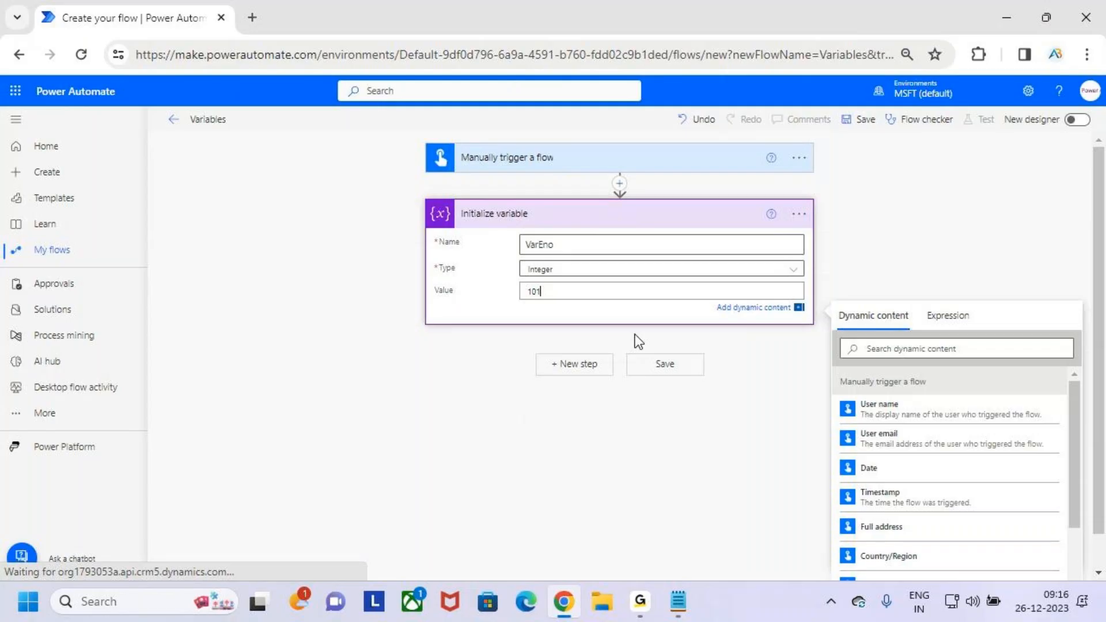
{"action": "key", "text": "BackSpace"}
{"action": "key", "text": "BackSpace"}
{"action": "key", "text": "BackSpace"}
{"action": "type", "text": "0"}
- Box the initial value 0 and link it to the name VarEno with an arrow, clearing the marks at the end
{"action": "key", "text": "ctrl+2"}
{"action": "mouse_move", "coordinate": [518, 283]}
{"action": "left_mouse_down"}
{"action": "mouse_move", "coordinate": [586, 253]}
{"action": "mouse_move", "coordinate": [541, 254]}
{"action": "mouse_move", "coordinate": [556, 252]}
{"action": "left_mouse_up"}
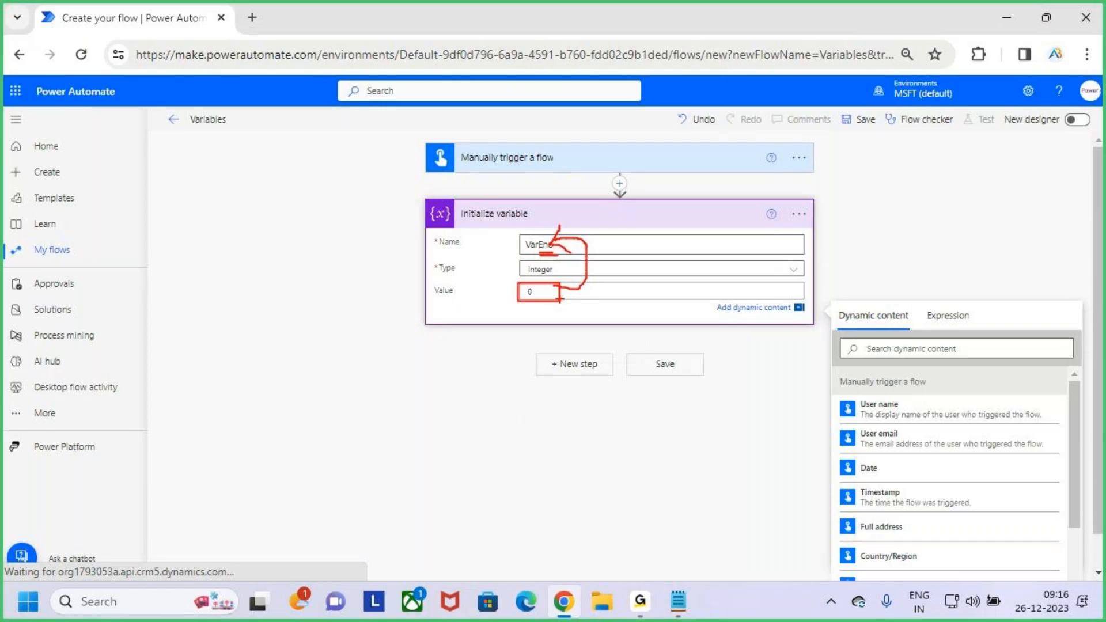
{"action": "key", "text": "Escape"}
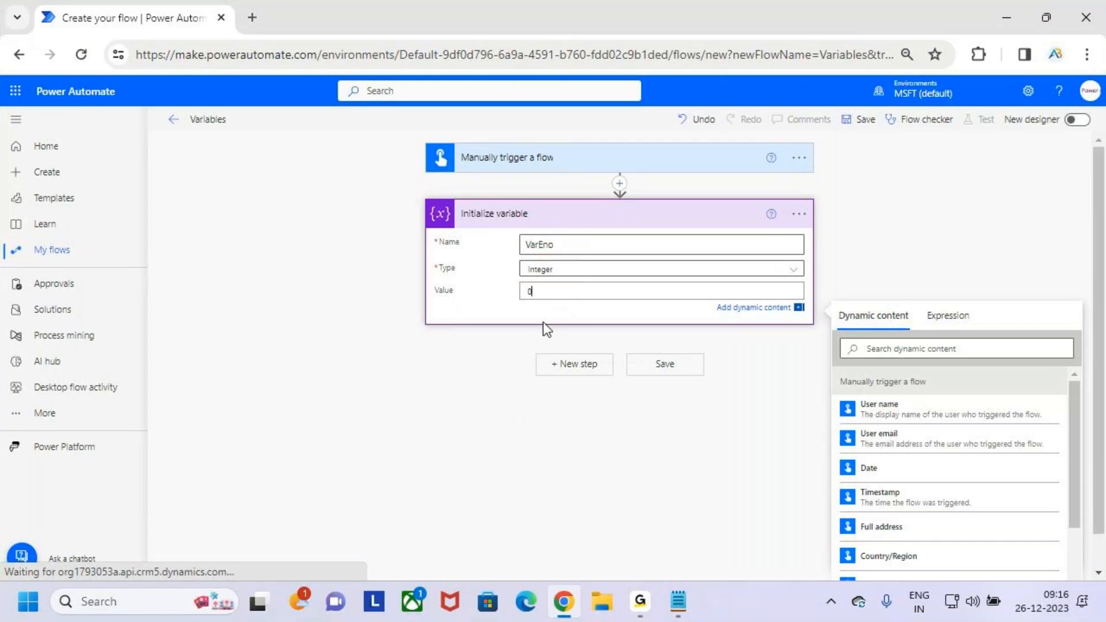
- Point out the Initialize variable action's title with temporary marks and clear them
{"action": "key", "text": "ctrl+2"}
{"action": "key", "text": "Escape"}
{"action": "key", "text": "ctrl+2"}
{"action": "mouse_move", "coordinate": [447, 202]}
{"action": "left_mouse_down"}
{"action": "mouse_move", "coordinate": [544, 226]}
{"action": "mouse_move", "coordinate": [562, 190]}
{"action": "left_mouse_up"}
{"action": "key", "text": "Escape"}
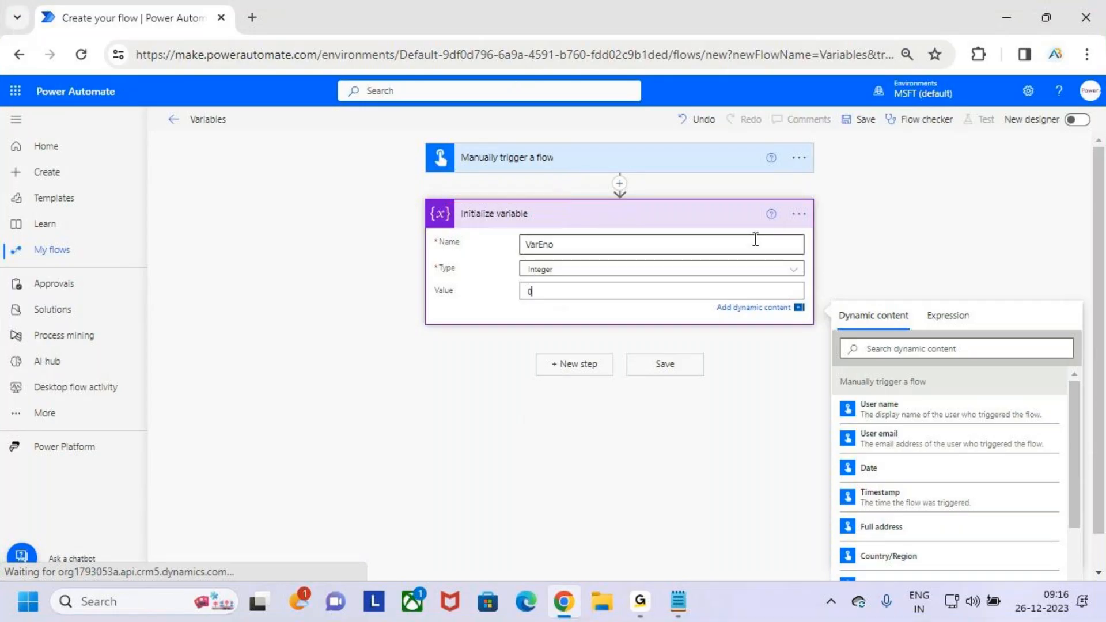
{"action": "key", "text": "ctrl+2"}
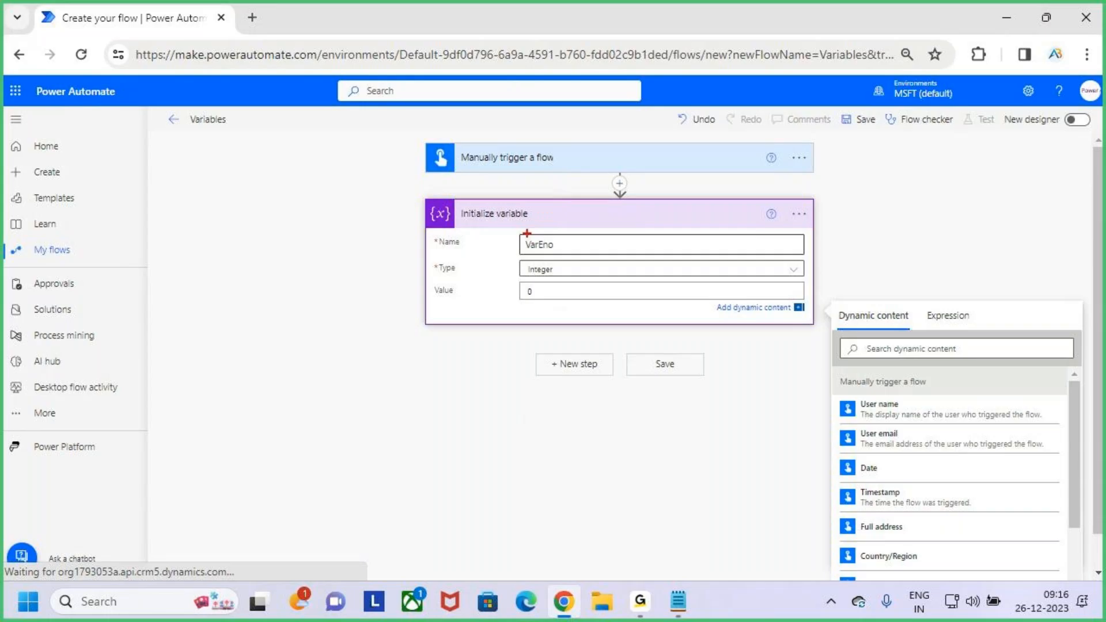
{"action": "left_click_drag", "start_coordinate": [461, 201], "coordinate": [552, 223]}
{"action": "key", "text": "Escape"}
{"action": "key", "text": "ctrl+2"}
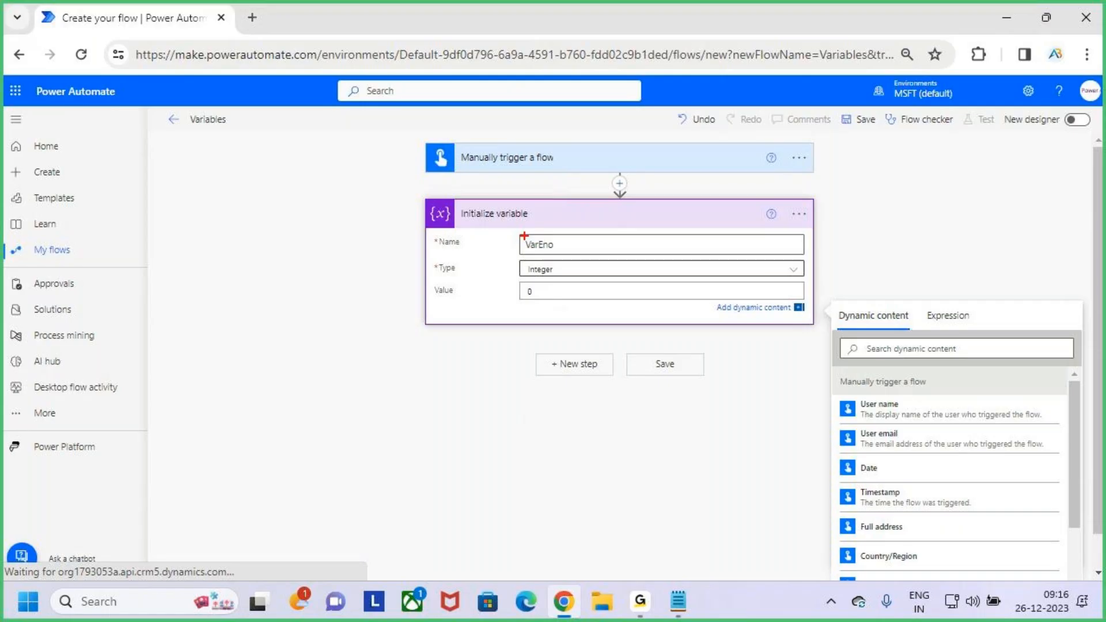
{"action": "key", "text": "Escape"}
- Rename the Initialize variable action to Variable1 and collapse its card
{"action": "left_click", "coordinate": [799, 215]}
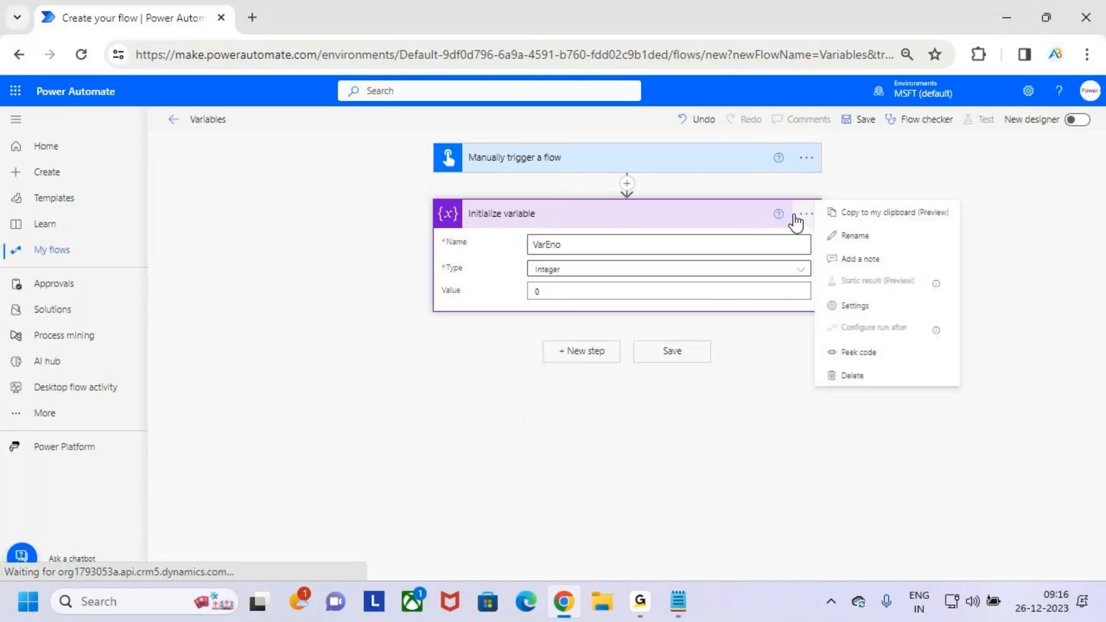
{"action": "left_click", "coordinate": [876, 239]}
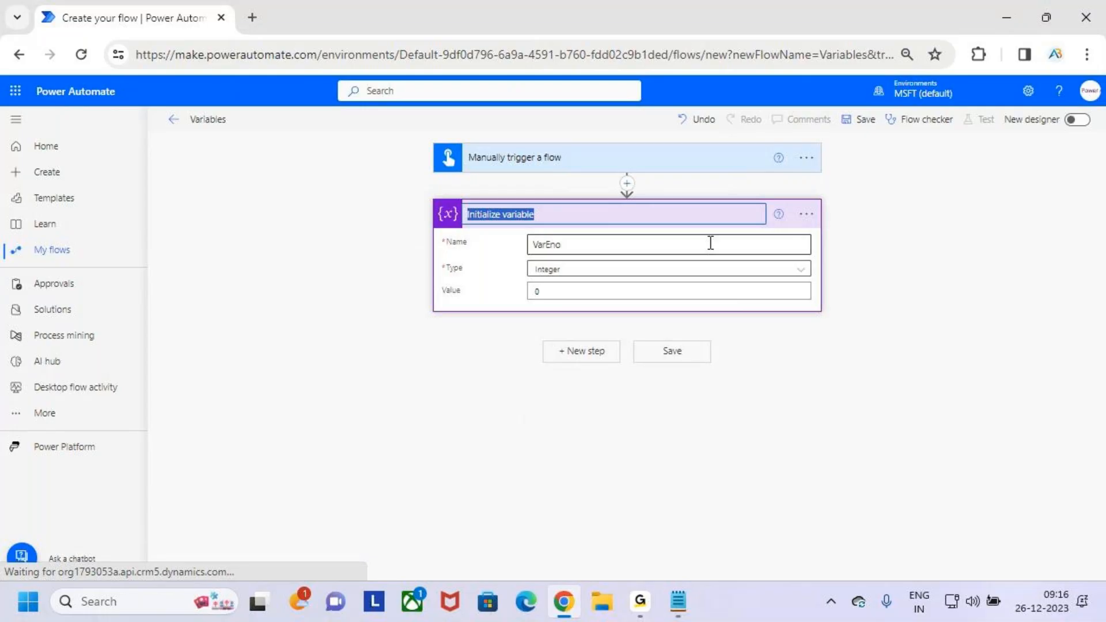
{"action": "type", "text": "Var"}
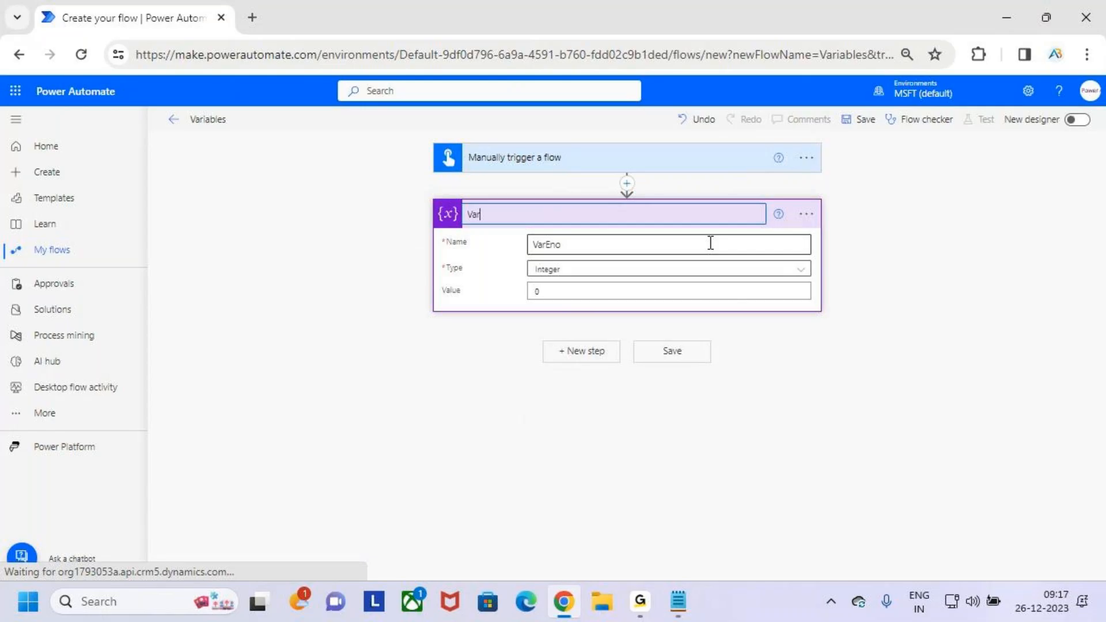
{"action": "type", "text": "iable1"}
{"action": "left_click", "coordinate": [879, 344]}
{"action": "left_click", "coordinate": [925, 344]}
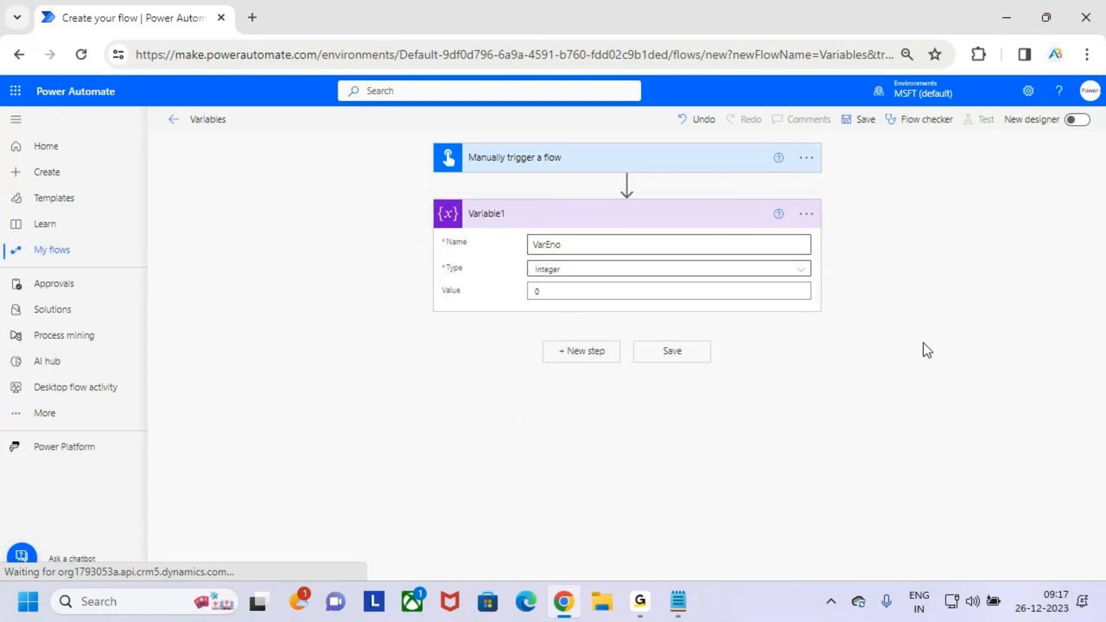
{"action": "left_click", "coordinate": [661, 218]}
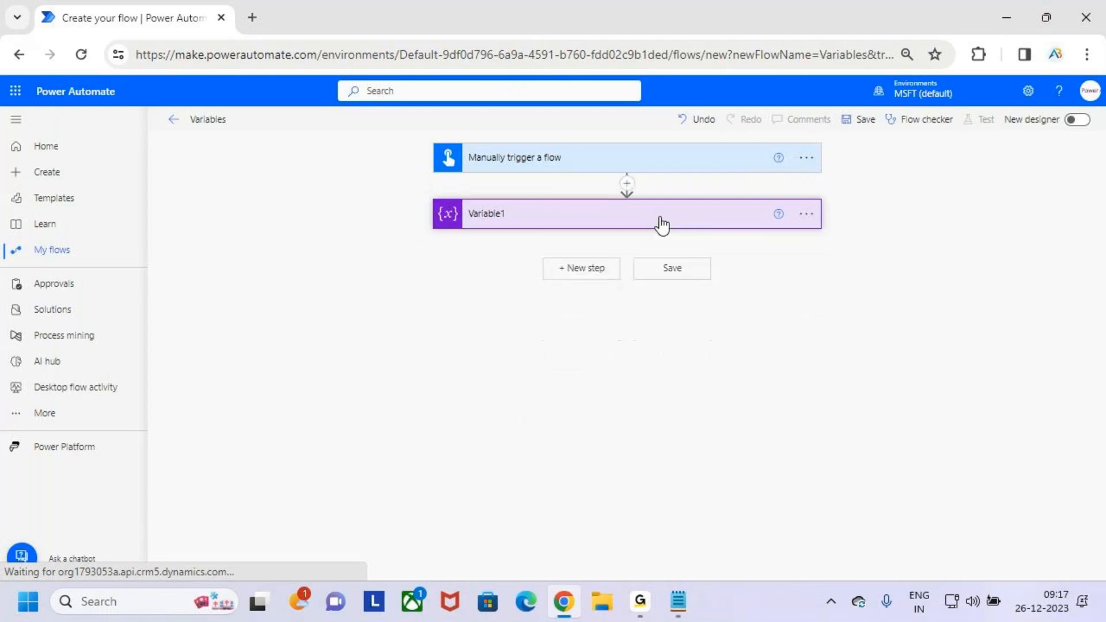
- Switch to the Notepad notes and tick Initalize Variable and Set Variable in the types list, clearing the marks
{"action": "key", "text": "alt+Tab"}
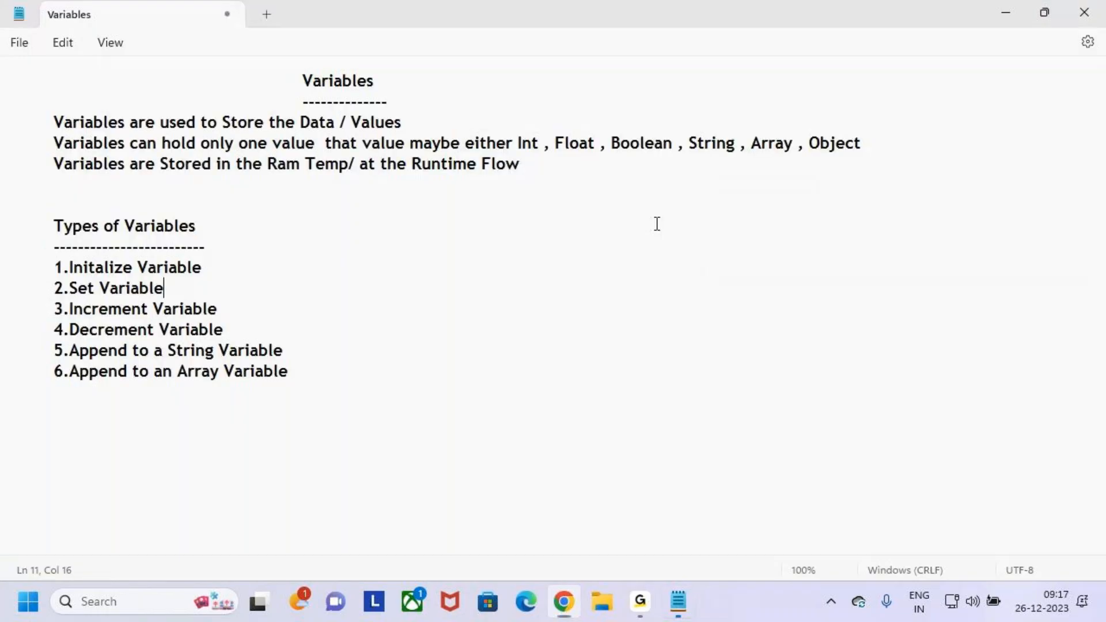
{"action": "key", "text": "ctrl+2"}
{"action": "left_click_drag", "start_coordinate": [46, 267], "coordinate": [72, 244]}
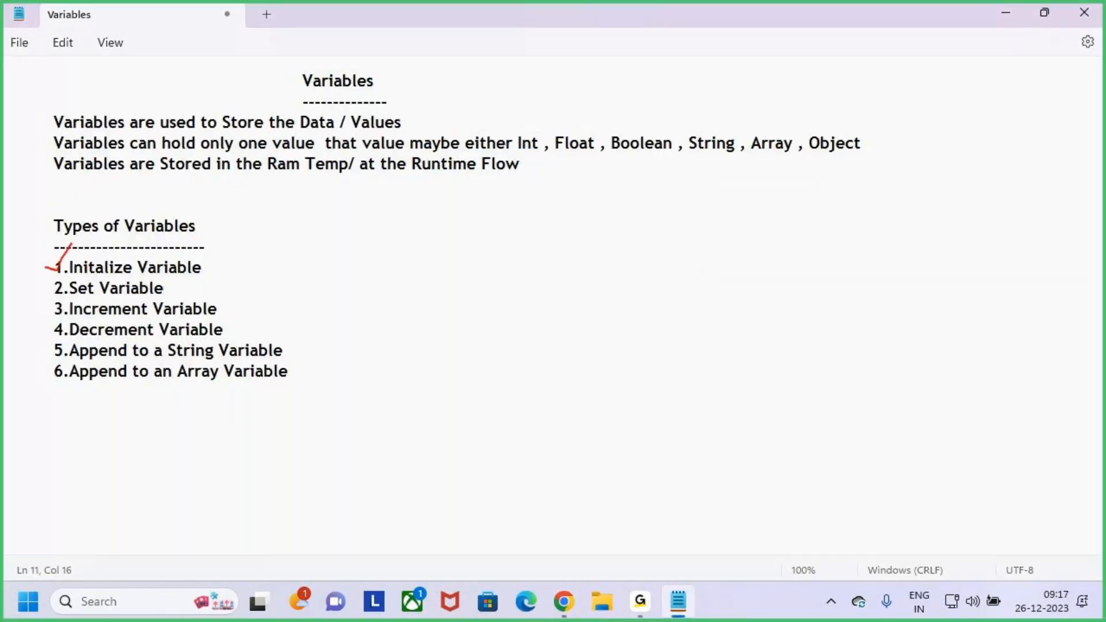
{"action": "key", "text": "e"}
{"action": "mouse_move", "coordinate": [52, 292]}
{"action": "left_mouse_down"}
{"action": "mouse_move", "coordinate": [69, 278]}
{"action": "mouse_move", "coordinate": [68, 245]}
{"action": "left_mouse_up"}
{"action": "left_click_drag", "start_coordinate": [48, 292], "coordinate": [69, 278]}
{"action": "key", "text": "Escape"}
{"action": "left_click_drag", "start_coordinate": [69, 286], "coordinate": [203, 287]}
{"action": "left_click", "coordinate": [203, 286]}
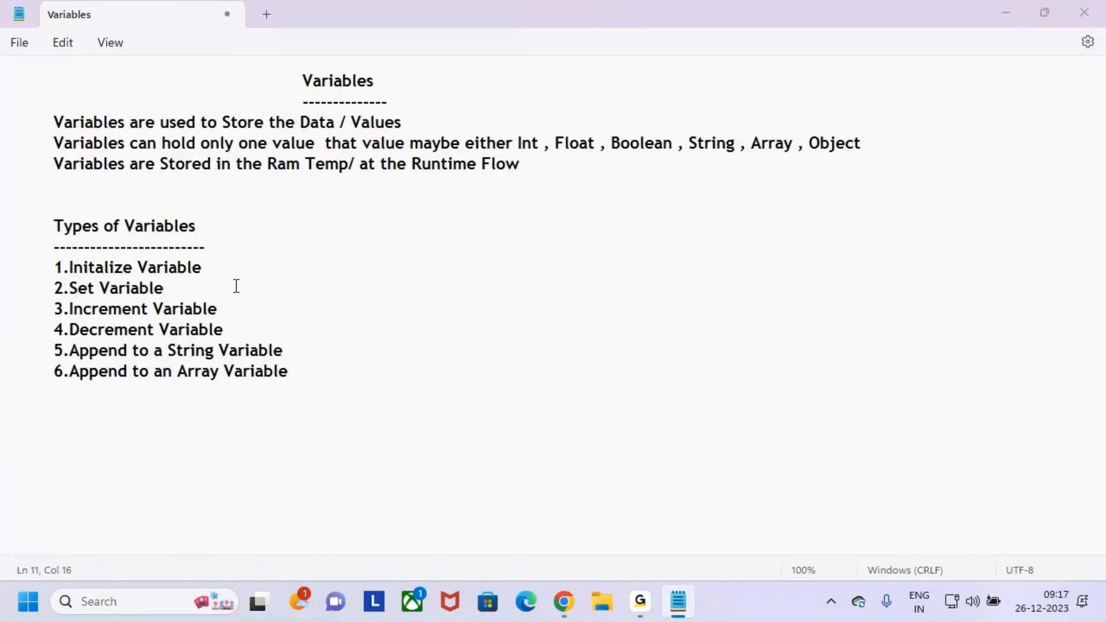
- Return to Power Automate, expand Variable1 and clear its initial value, leaving the card expanded
{"action": "key", "text": "alt+Tab"}
{"action": "left_click", "coordinate": [615, 223]}
{"action": "key", "text": "ctrl+2"}
{"action": "mouse_move", "coordinate": [535, 256]}
{"action": "left_mouse_down"}
{"action": "mouse_move", "coordinate": [551, 254]}
{"action": "mouse_move", "coordinate": [534, 276]}
{"action": "mouse_move", "coordinate": [573, 273]}
{"action": "left_mouse_up"}
{"action": "key", "text": "Escape"}
{"action": "left_click", "coordinate": [558, 297]}
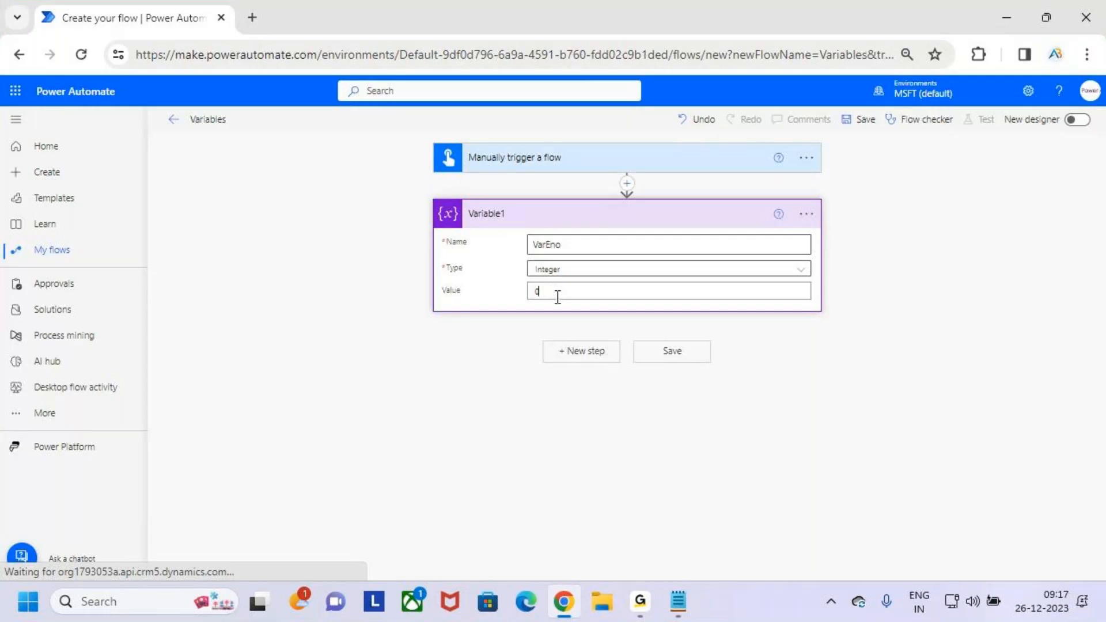
{"action": "key", "text": "BackSpace"}
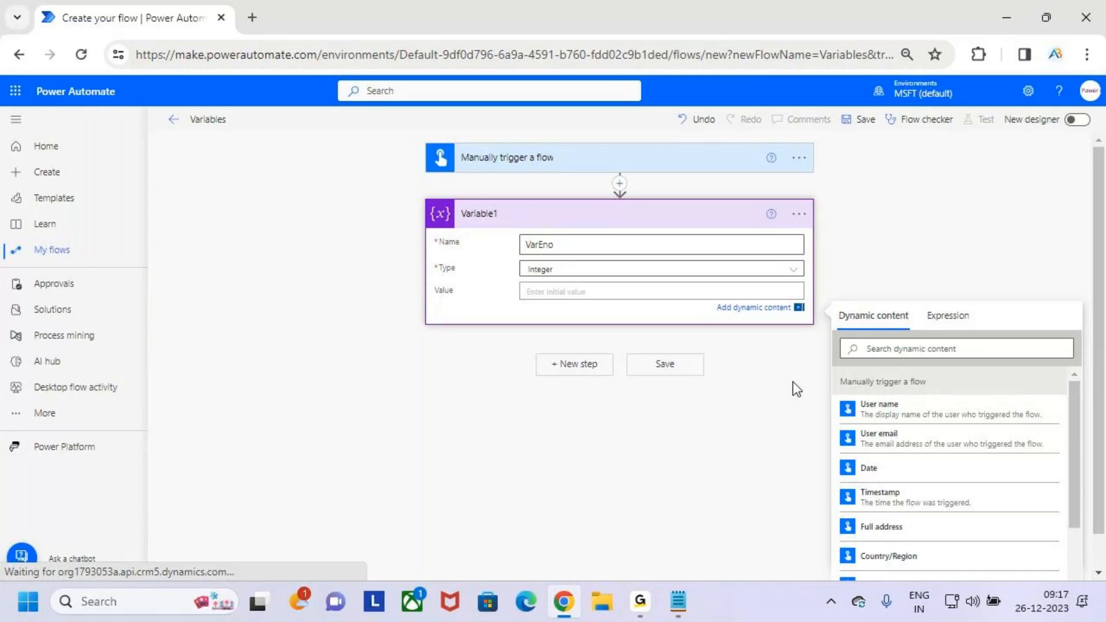
{"action": "left_click", "coordinate": [793, 382]}
{"action": "left_click", "coordinate": [691, 224]}
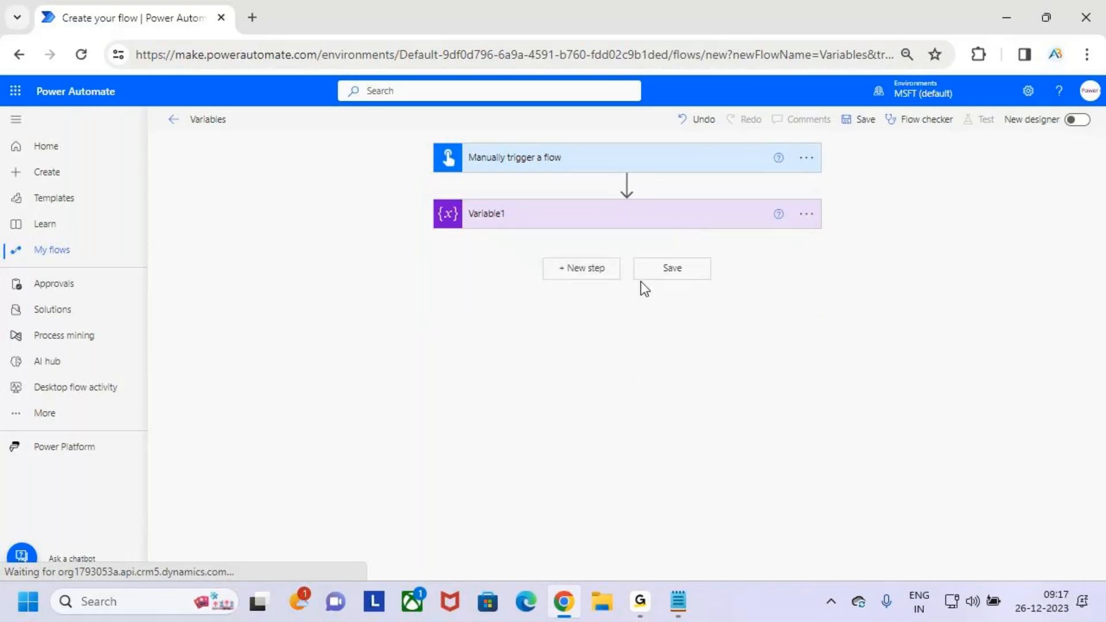
{"action": "left_click", "coordinate": [628, 225]}
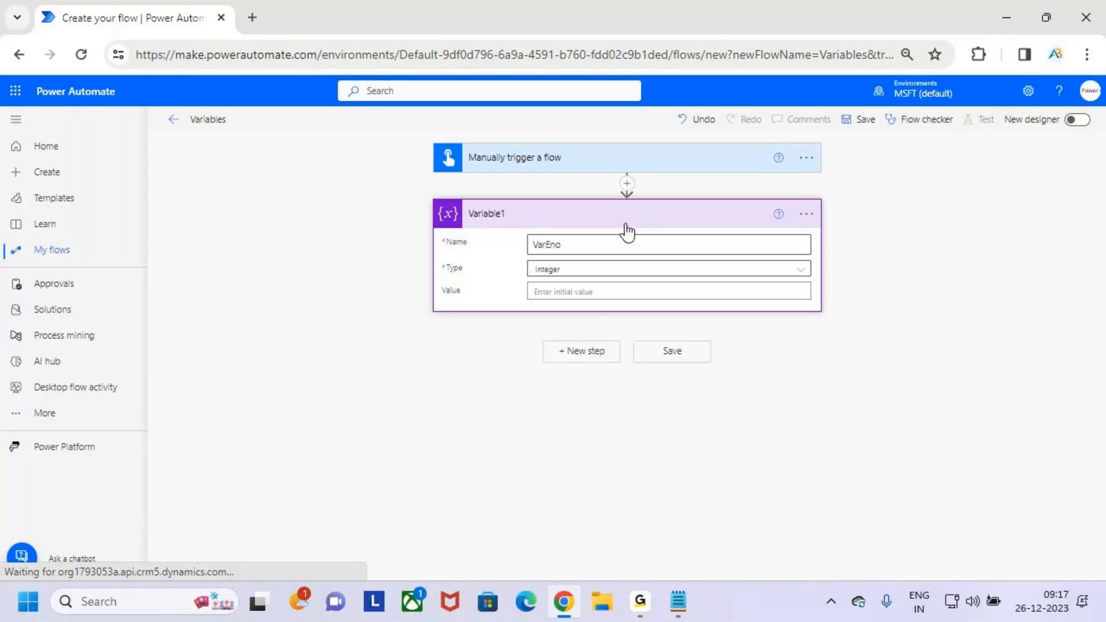
- Point out VarEno and its empty Value field in Variable1 with temporary marks and the annotation 101, and clear them
{"action": "key", "text": "ctrl+2"}
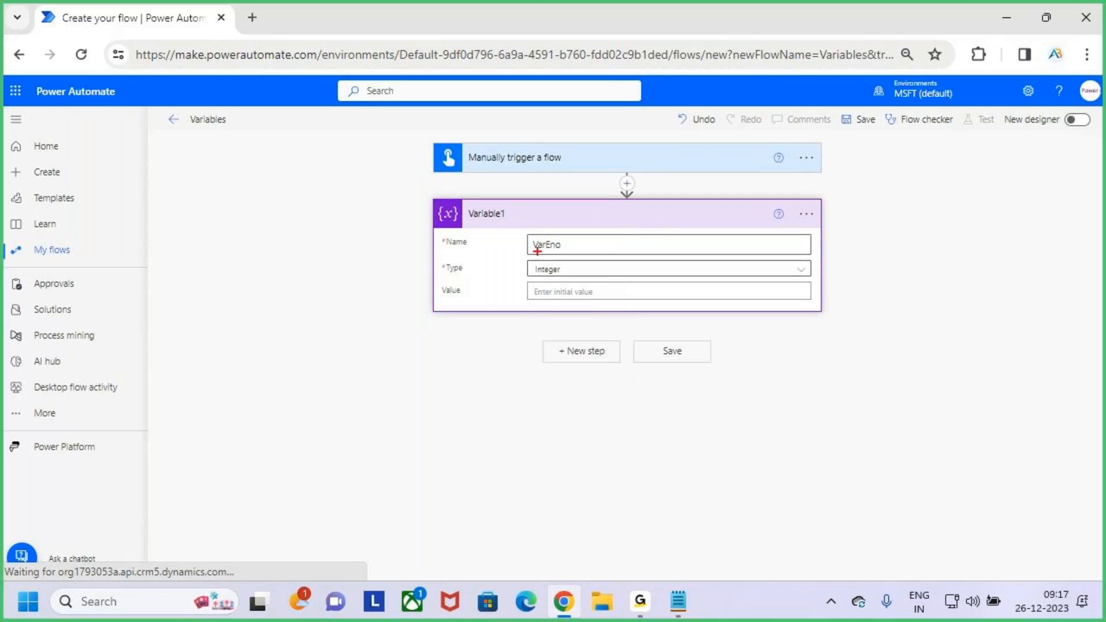
{"action": "left_click_drag", "start_coordinate": [533, 251], "coordinate": [577, 252]}
{"action": "left_click_drag", "start_coordinate": [522, 280], "coordinate": [623, 278]}
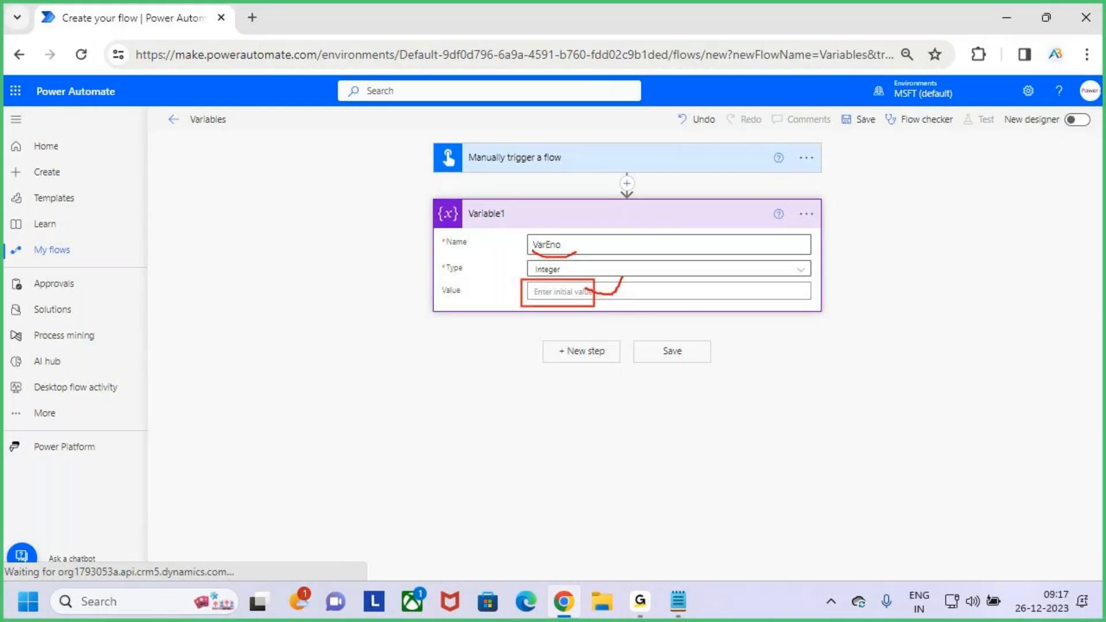
{"action": "key", "text": "e"}
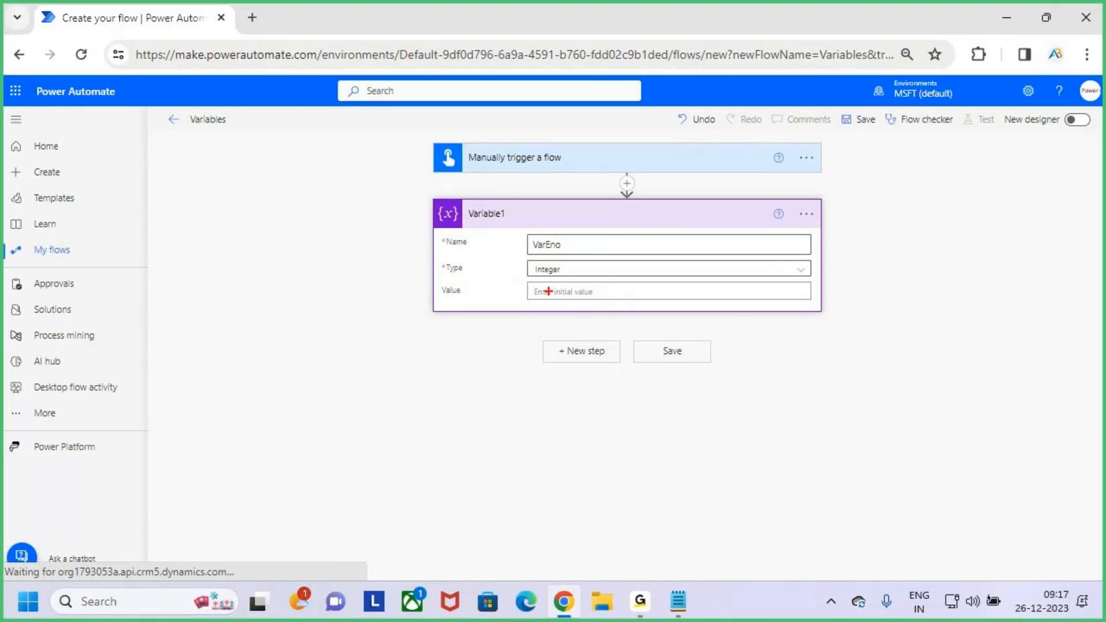
{"action": "type", "text": "101"}
{"action": "mouse_move", "coordinate": [528, 277]}
{"action": "left_mouse_down"}
{"action": "mouse_move", "coordinate": [574, 307]}
{"action": "mouse_move", "coordinate": [583, 238]}
{"action": "mouse_move", "coordinate": [572, 238]}
{"action": "mouse_move", "coordinate": [588, 246]}
{"action": "mouse_move", "coordinate": [576, 255]}
{"action": "mouse_move", "coordinate": [590, 254]}
{"action": "left_mouse_up"}
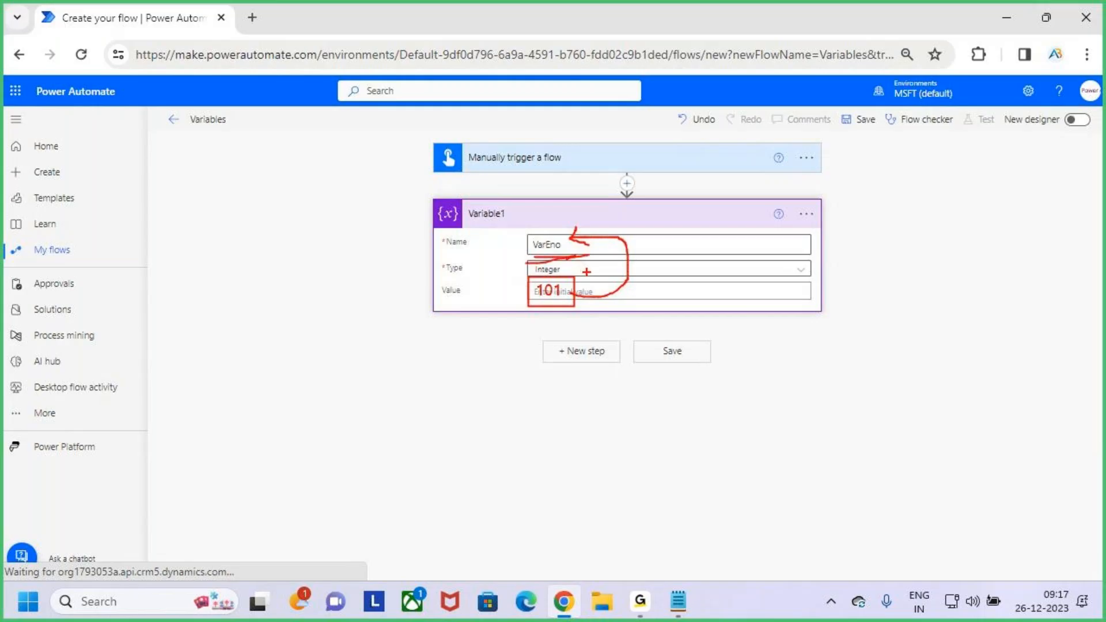
{"action": "key", "text": "Escape"}
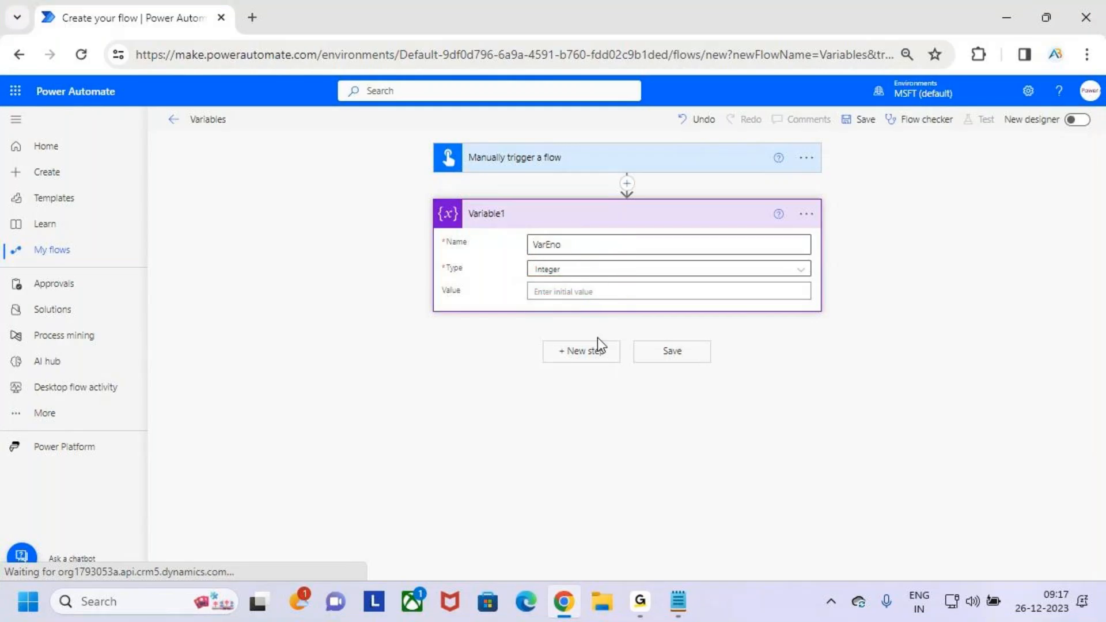
- Underline the VarEno name with a temporary mark, clear it, and collapse the Variable1 card
{"action": "key", "text": "ctrl+2"}
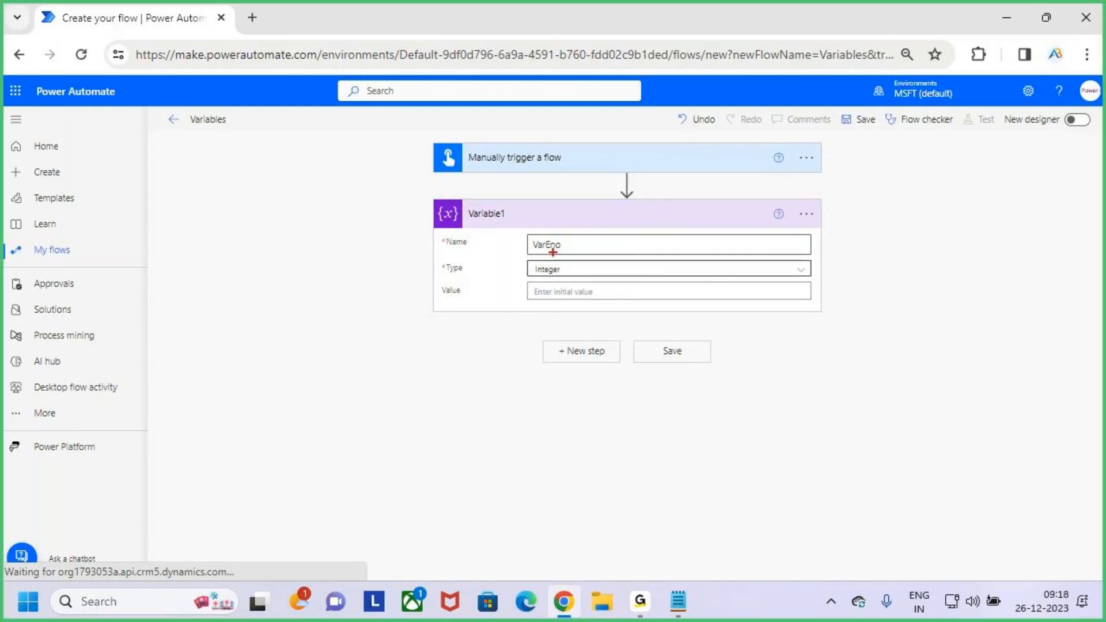
{"action": "left_click_drag", "start_coordinate": [548, 255], "coordinate": [524, 254]}
{"action": "key", "text": "Escape"}
{"action": "left_click", "coordinate": [640, 222]}
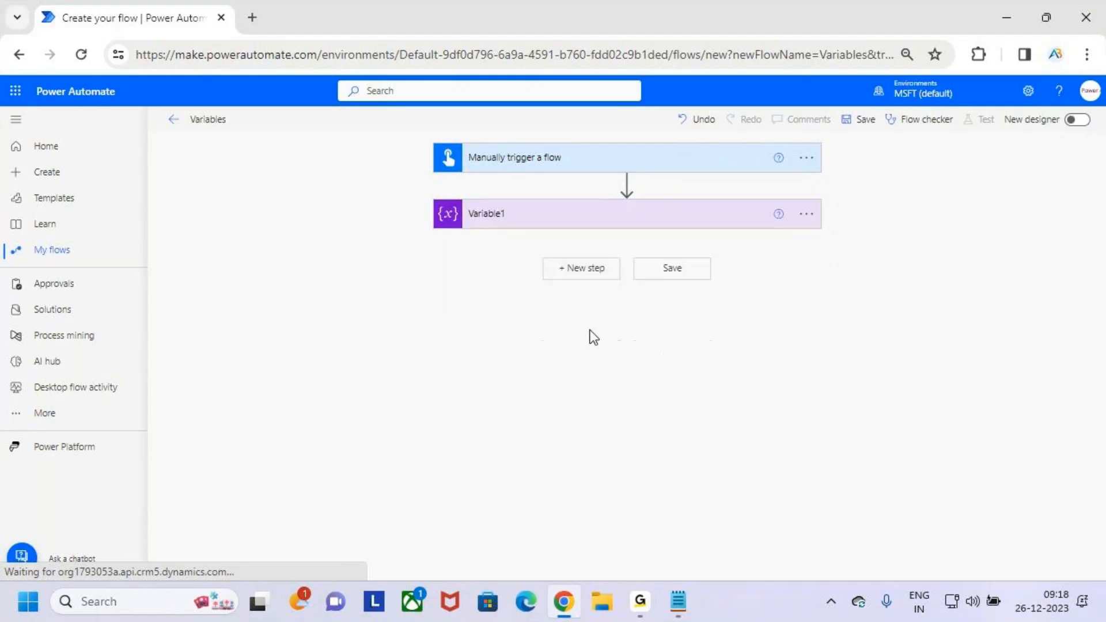
- Start a new step below Variable1, search the operations for variables, and mark the Set variable action temporarily
{"action": "left_click", "coordinate": [584, 268]}
{"action": "type", "text": "variables"}
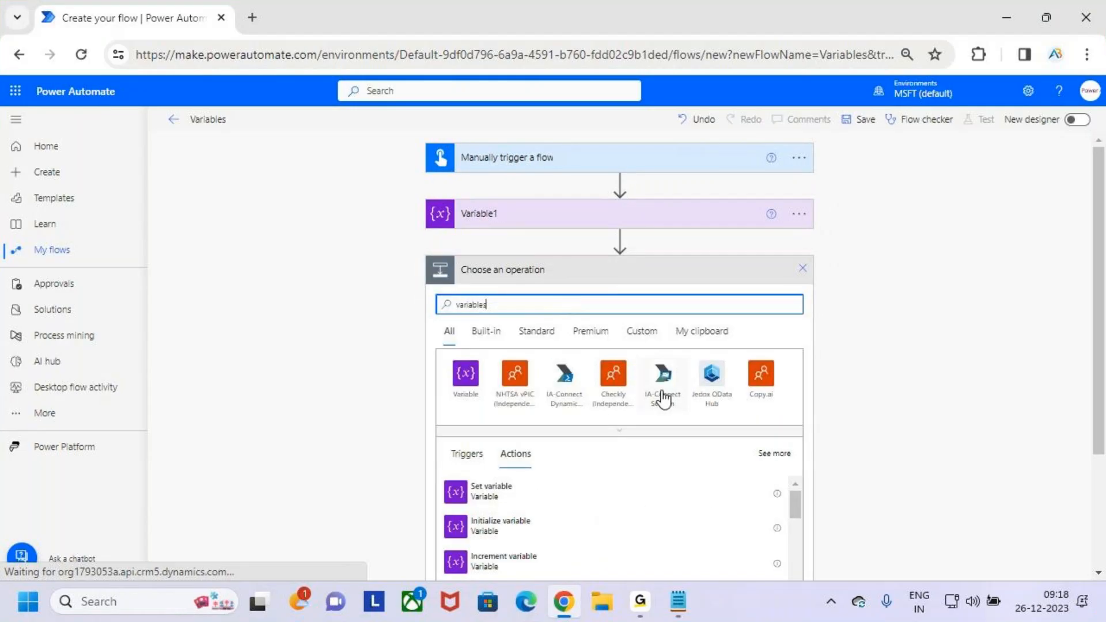
{"action": "scroll", "coordinate": [662, 396], "scroll_direction": "down", "scroll_amount": 2}
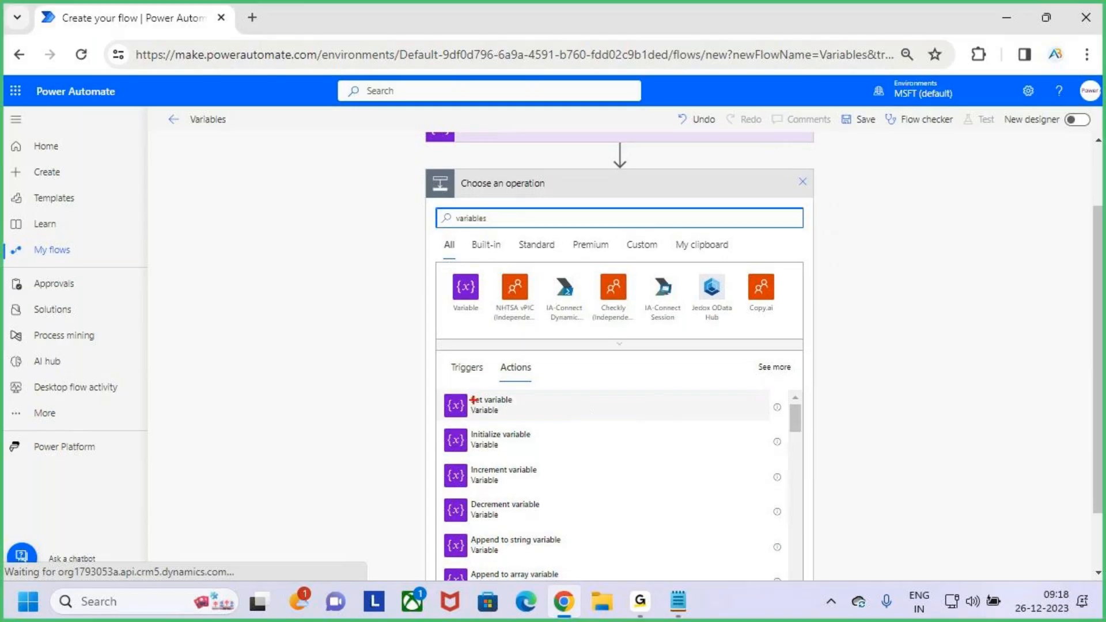
{"action": "mouse_move", "coordinate": [504, 422]}
{"action": "left_mouse_down"}
{"action": "mouse_move", "coordinate": [548, 423]}
{"action": "mouse_move", "coordinate": [559, 384]}
{"action": "mouse_move", "coordinate": [606, 340]}
{"action": "left_mouse_up"}
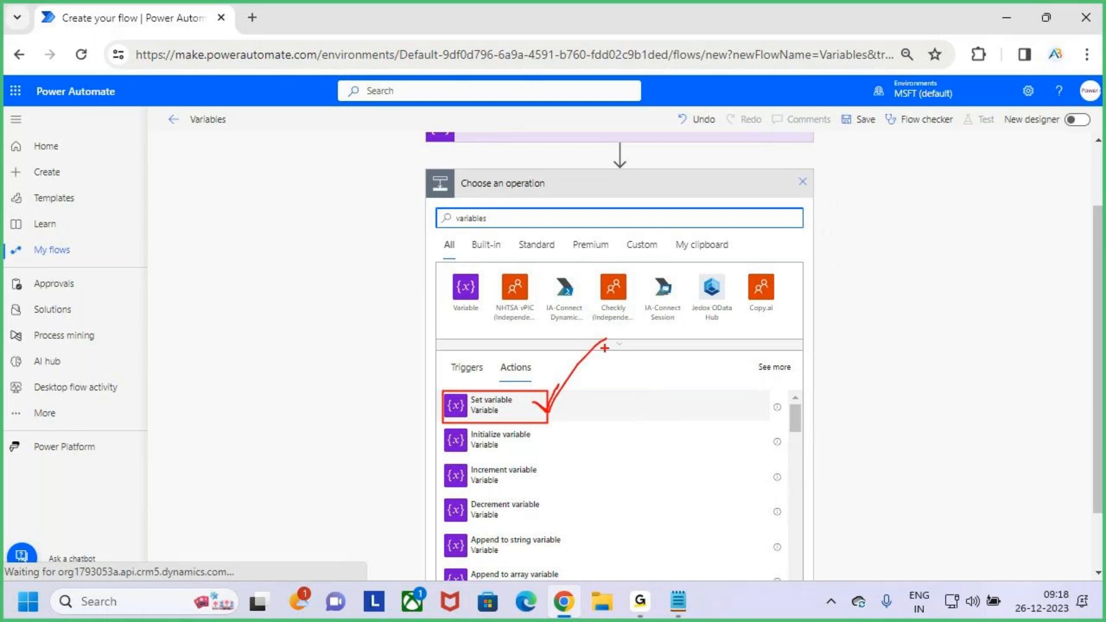
{"action": "left_click_drag", "start_coordinate": [547, 410], "coordinate": [587, 364]}
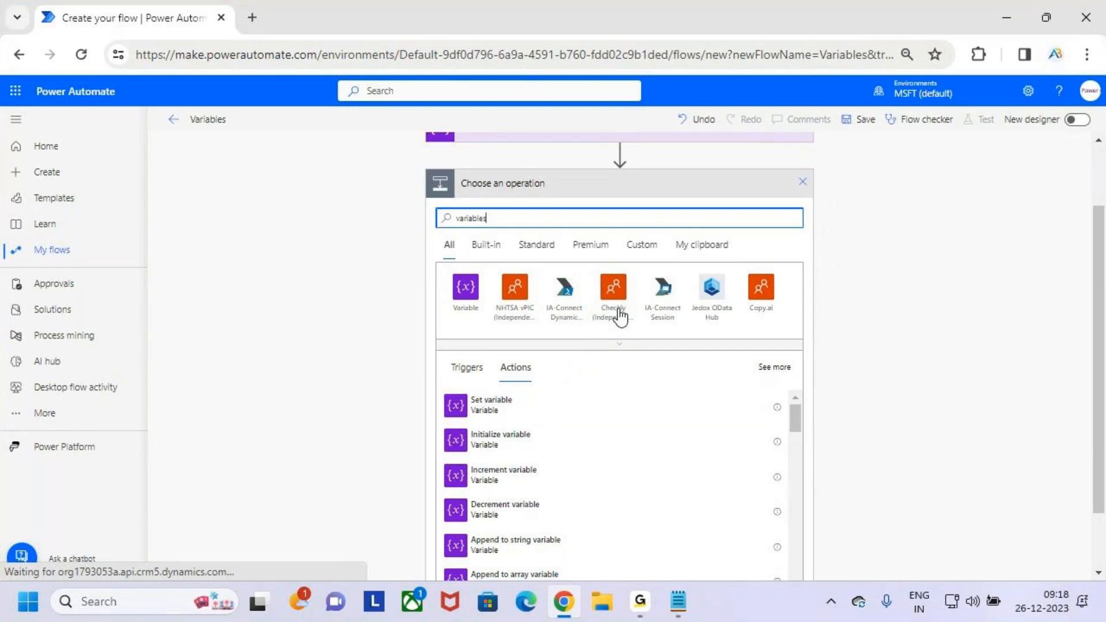
- Expand the Variable1 card, point out its variable name, and collapse the card again
{"action": "scroll", "coordinate": [617, 314], "scroll_direction": "up", "scroll_amount": 3}
{"action": "left_click", "coordinate": [614, 223]}
{"action": "left_click_drag", "start_coordinate": [524, 258], "coordinate": [570, 250]}
{"action": "scroll", "coordinate": [687, 299], "scroll_direction": "down", "scroll_amount": 2}
{"action": "scroll", "coordinate": [696, 190], "scroll_direction": "up", "scroll_amount": 2}
{"action": "left_click", "coordinate": [691, 222]}
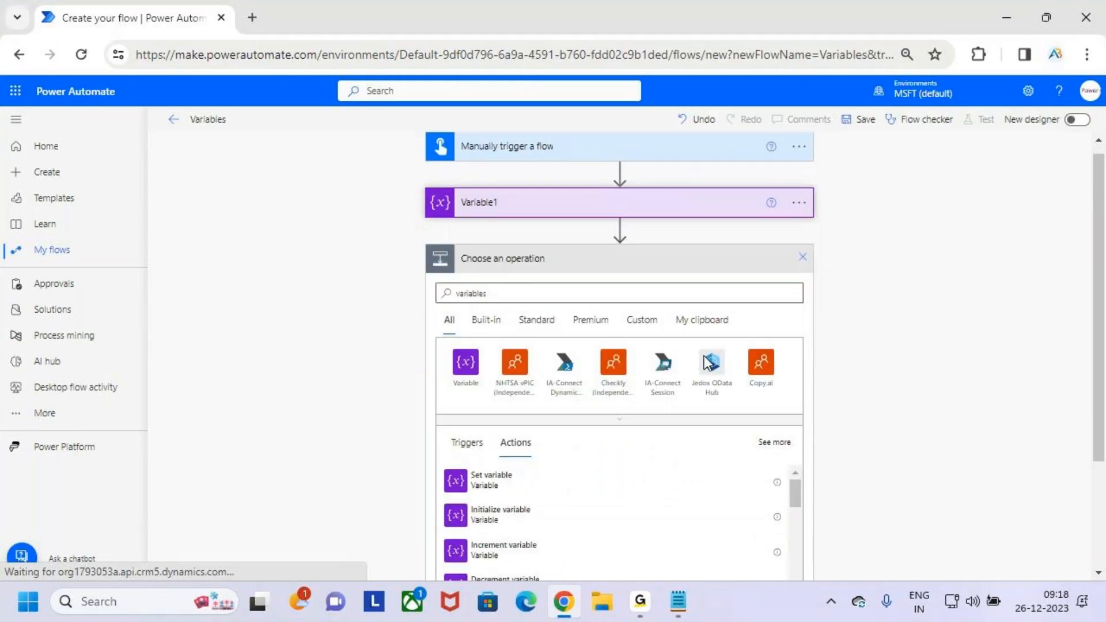
- Add the Set variable action below Variable1 and point out its Name field with a temporary underline
{"action": "scroll", "coordinate": [551, 381], "scroll_direction": "down", "scroll_amount": 3}
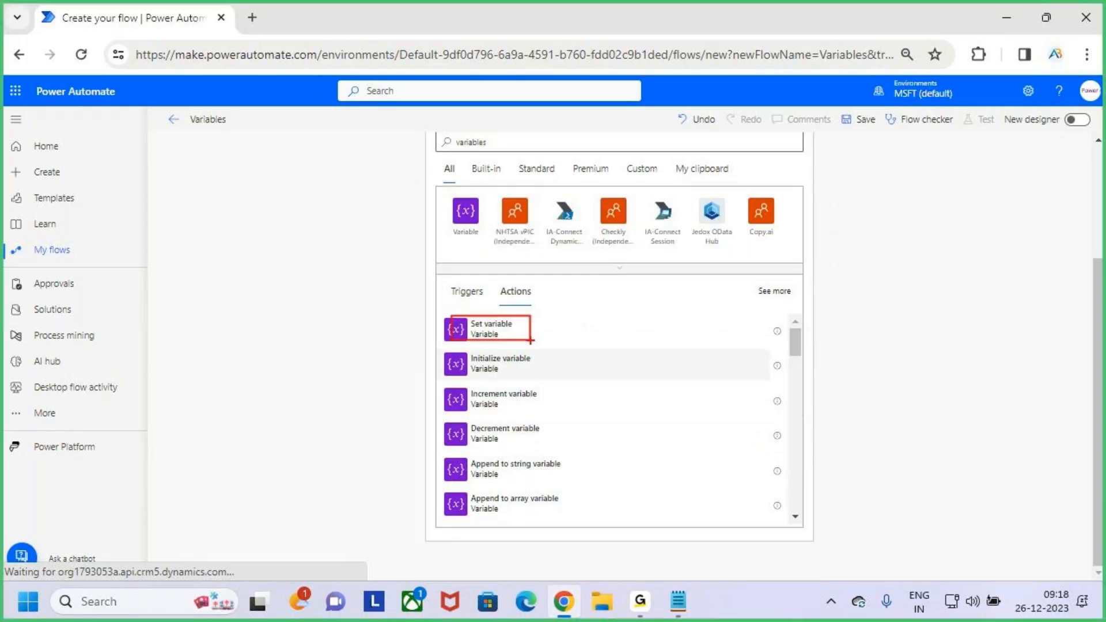
{"action": "left_click", "coordinate": [506, 331]}
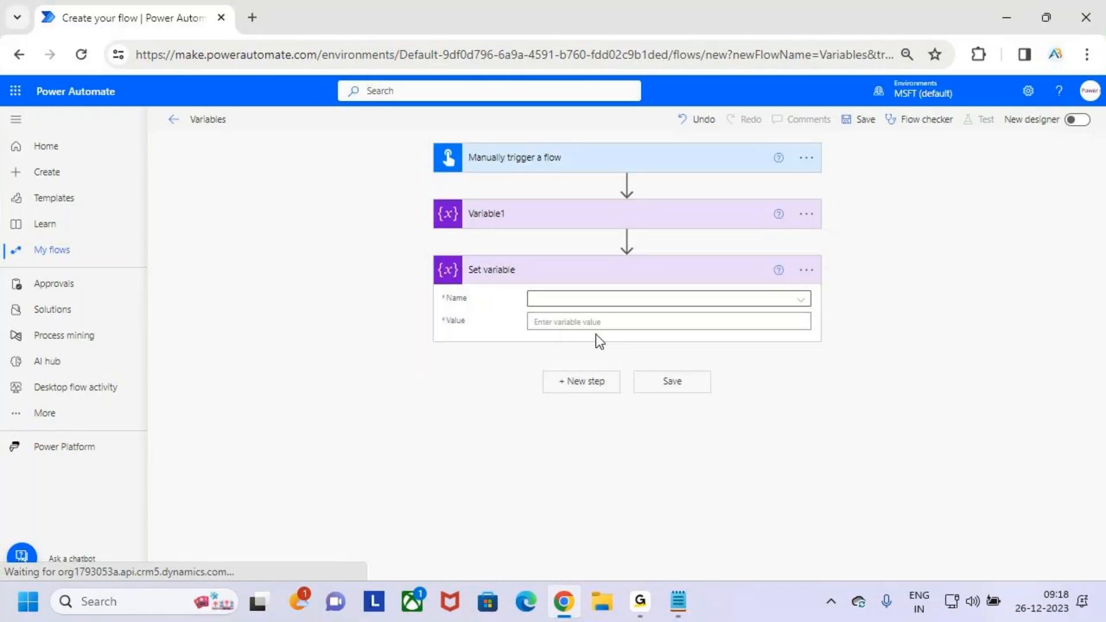
{"action": "key", "text": "ctrl+2"}
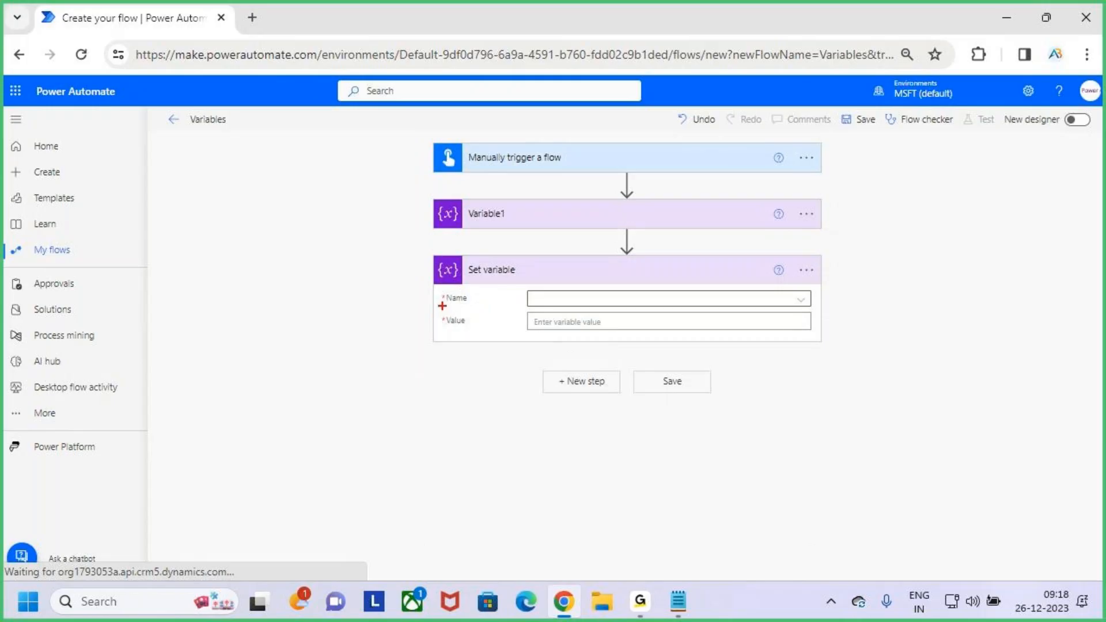
{"action": "left_click_drag", "start_coordinate": [442, 304], "coordinate": [490, 303]}
{"action": "key", "text": "Escape"}
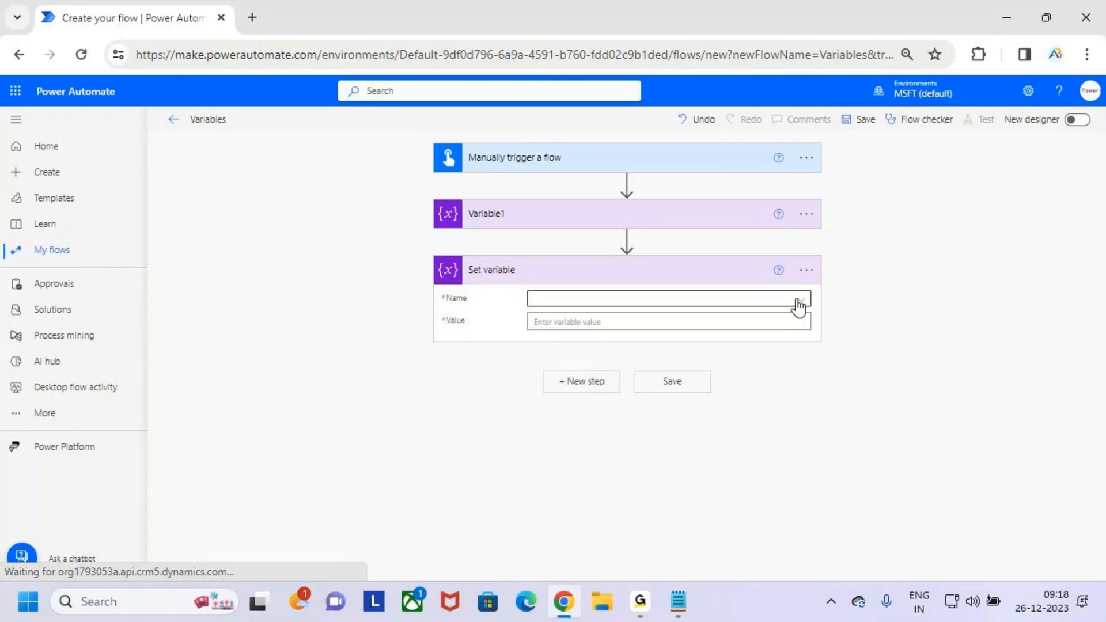
- Point out the list of available variables and choose VarEno as the name in Set variable
{"action": "left_click", "coordinate": [799, 302]}
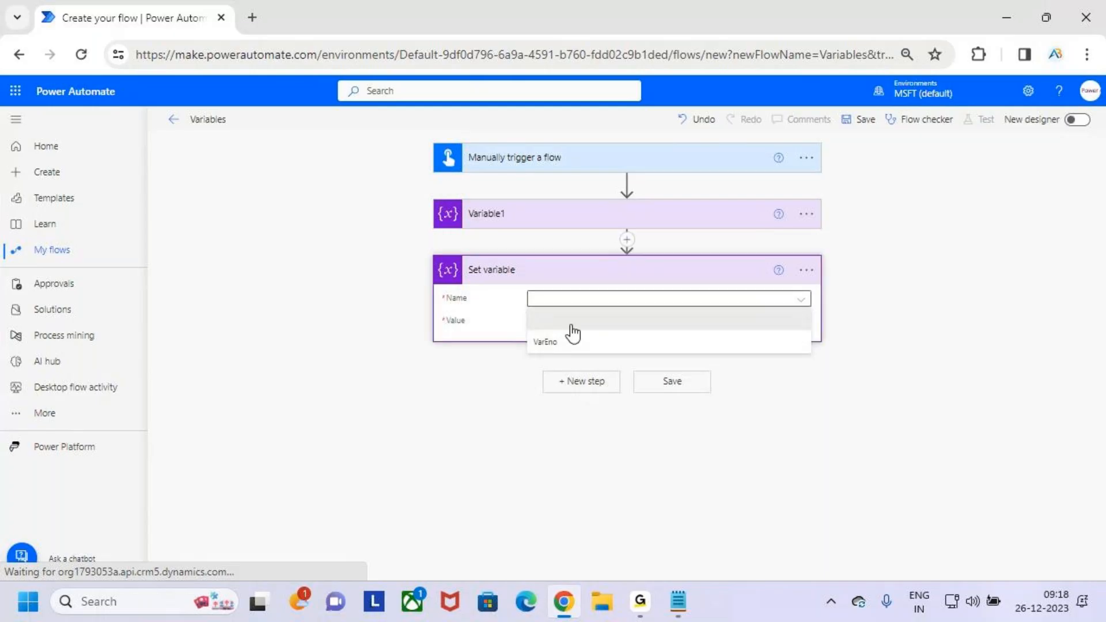
{"action": "key", "text": "ctrl+2"}
{"action": "mouse_move", "coordinate": [525, 329]}
{"action": "left_mouse_down"}
{"action": "mouse_move", "coordinate": [539, 344]}
{"action": "mouse_move", "coordinate": [596, 354]}
{"action": "mouse_move", "coordinate": [634, 302]}
{"action": "left_mouse_up"}
{"action": "key", "text": "Escape"}
{"action": "left_click", "coordinate": [599, 348]}
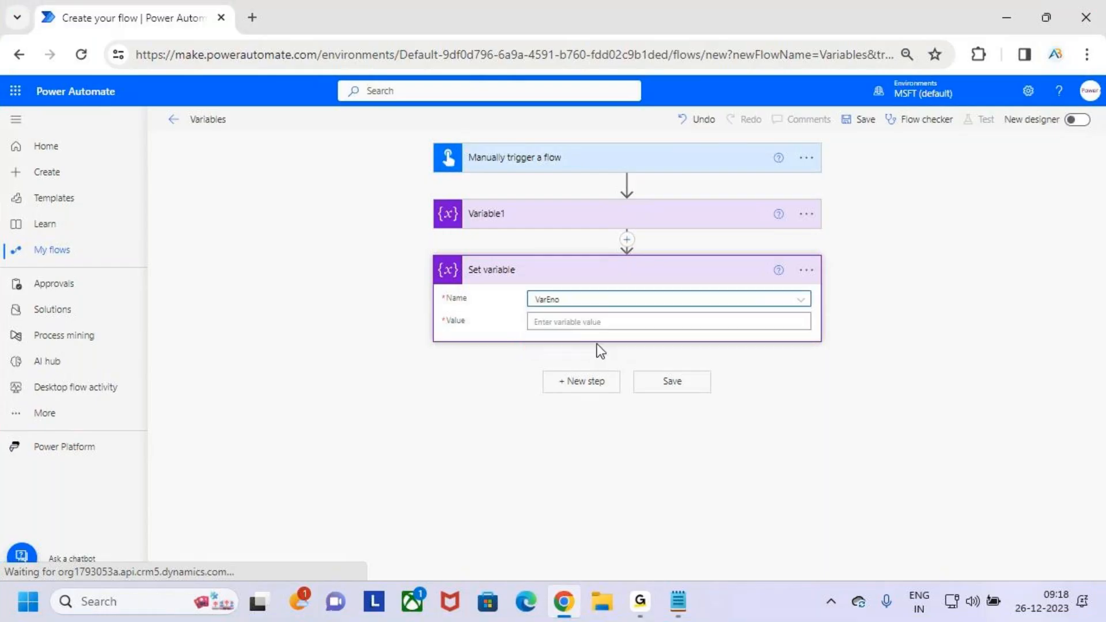
- Point out the Value field of Set variable with a temporary mark and set the value to 101
{"action": "key", "text": "ctrl+2"}
{"action": "left_click_drag", "start_coordinate": [448, 330], "coordinate": [610, 329]}
{"action": "key", "text": "Escape"}
{"action": "left_click", "coordinate": [607, 324]}
{"action": "type", "text": "101"}
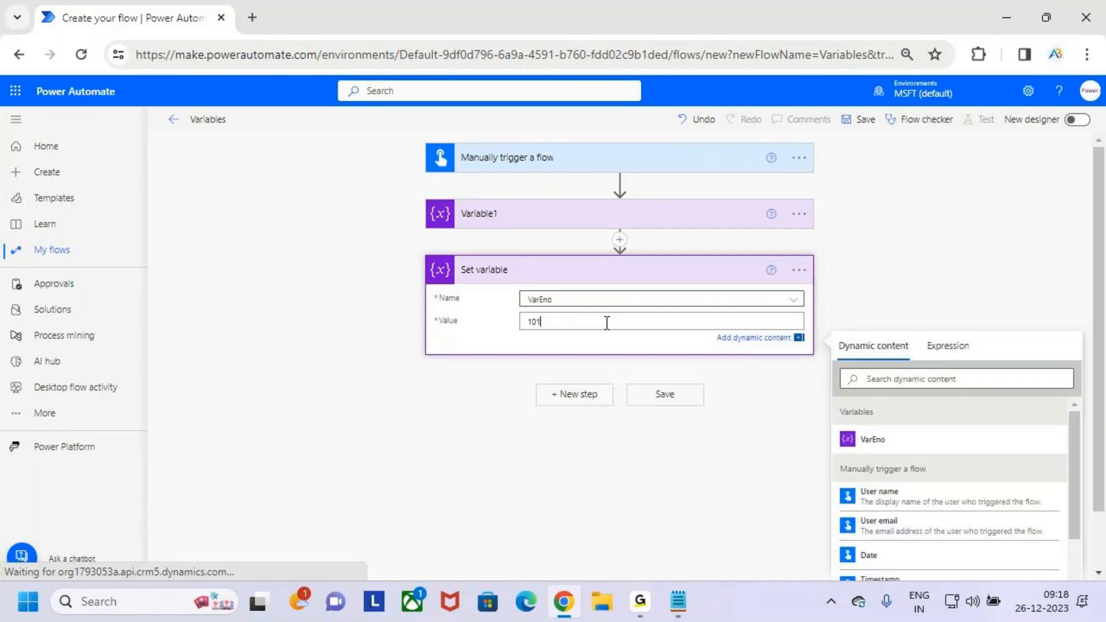
{"action": "left_click", "coordinate": [635, 448]}
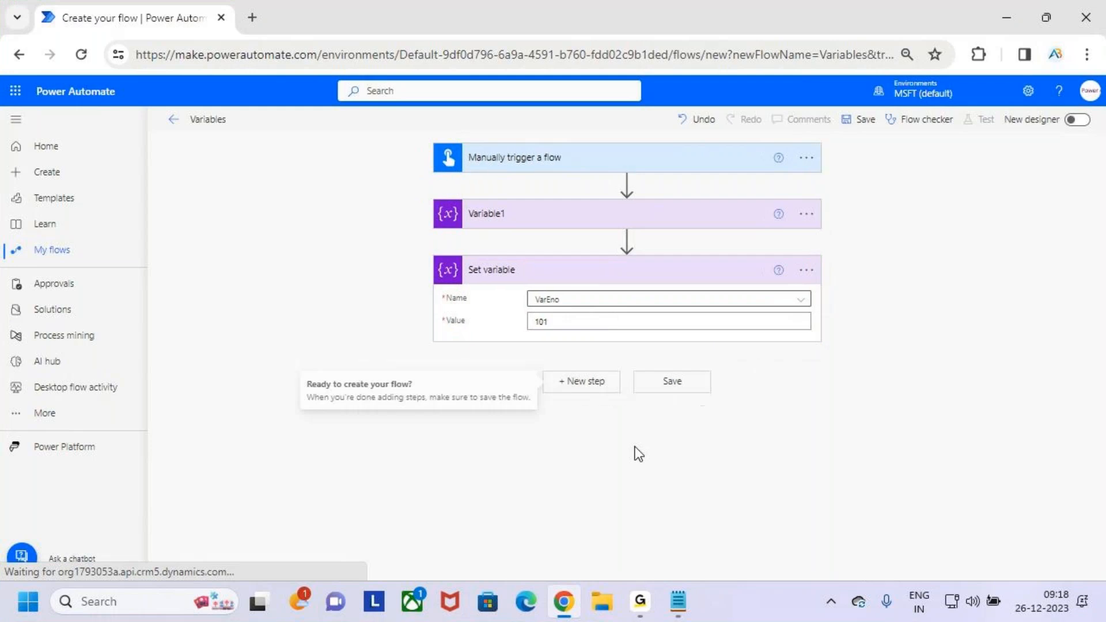
{"action": "left_click", "coordinate": [603, 321]}
{"action": "left_click", "coordinate": [658, 482]}
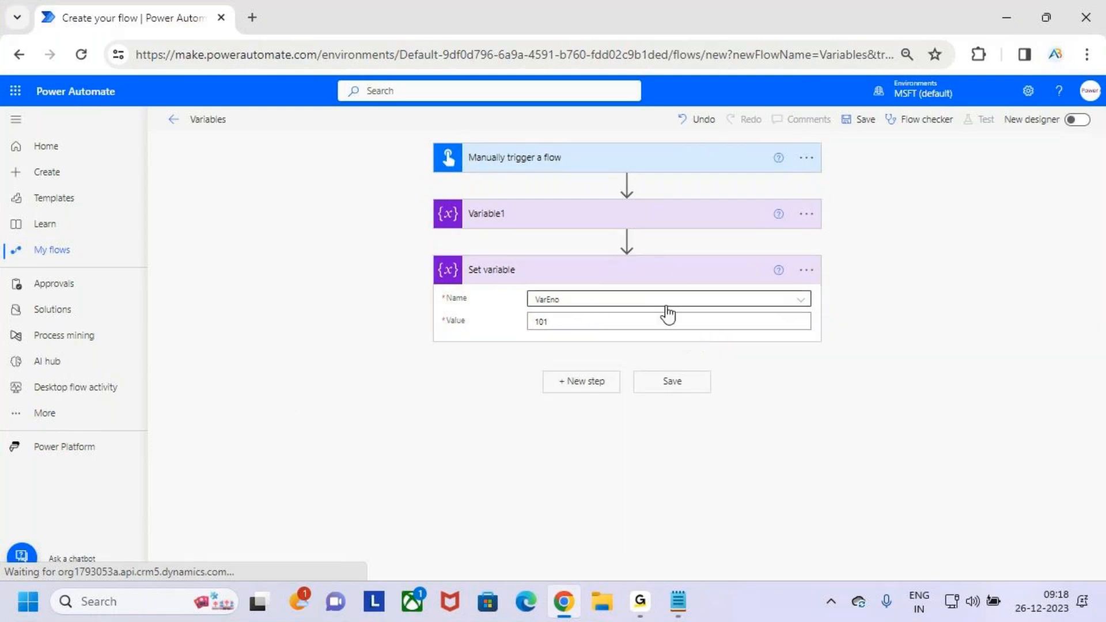
- Review Variable1's settings, temporarily marking the card and its empty Value field, and leave the card collapsed
{"action": "left_click", "coordinate": [619, 218]}
{"action": "key", "text": "ctrl+2"}
{"action": "left_click_drag", "start_coordinate": [431, 197], "coordinate": [828, 311]}
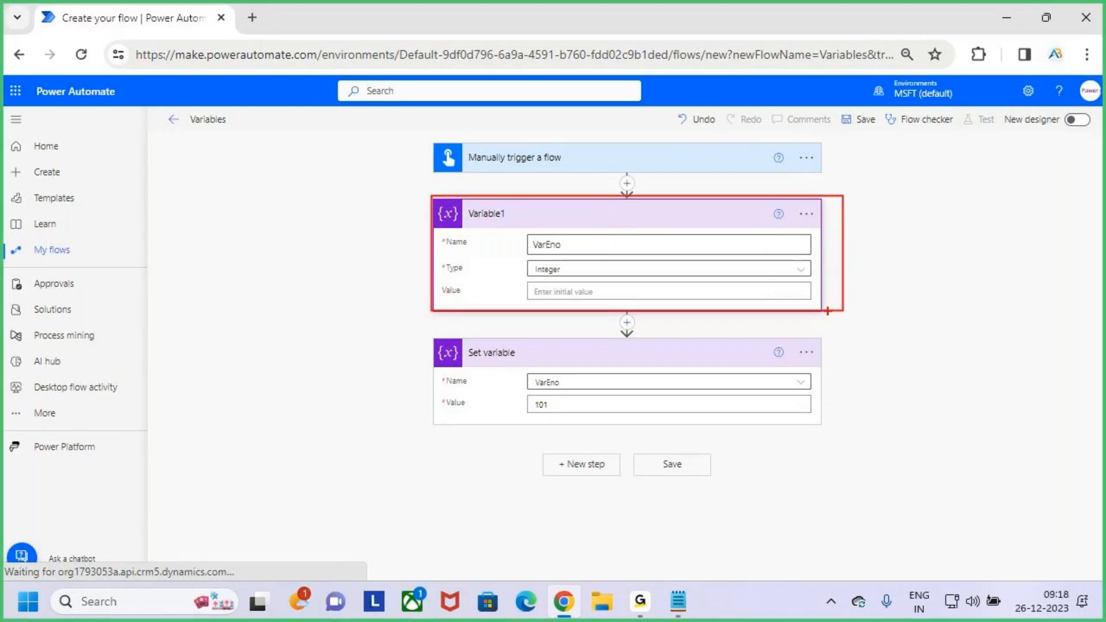
{"action": "left_click_drag", "start_coordinate": [463, 294], "coordinate": [487, 295]}
{"action": "left_click_drag", "start_coordinate": [552, 293], "coordinate": [588, 291]}
{"action": "key", "text": "Escape"}
{"action": "left_click", "coordinate": [627, 220]}
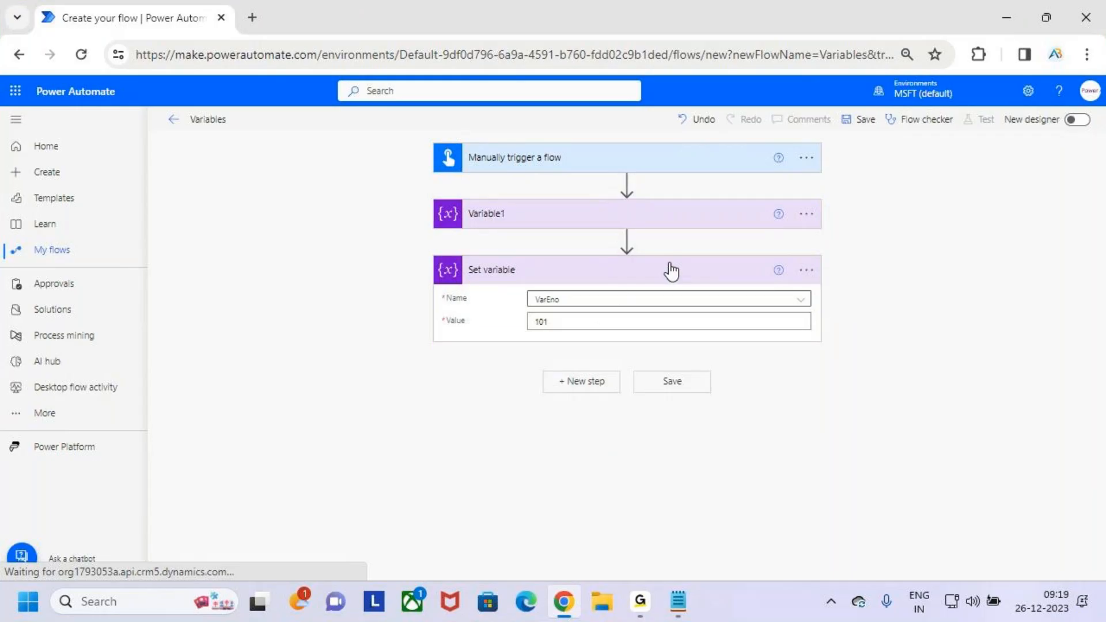
{"action": "left_click", "coordinate": [662, 226]}
{"action": "left_click", "coordinate": [587, 295]}
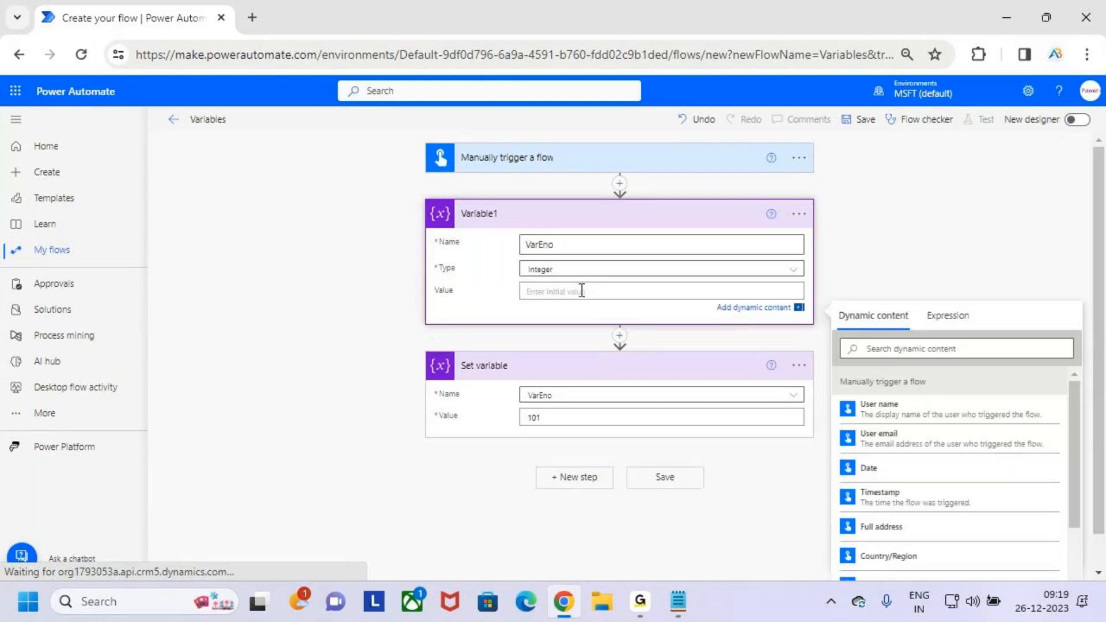
{"action": "left_click", "coordinate": [656, 226]}
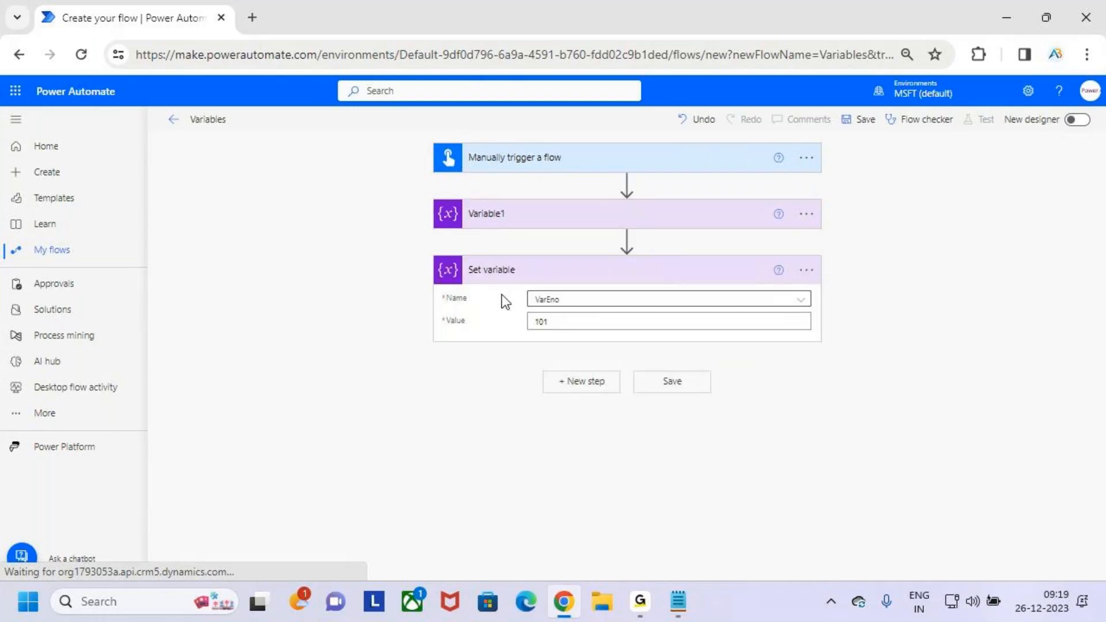
- Point out Set variable's title, the name VarEno and the value 101 with temporary marks, then collapse the card
{"action": "key", "text": "ctrl+2"}
{"action": "left_click_drag", "start_coordinate": [473, 276], "coordinate": [583, 269]}
{"action": "left_click_drag", "start_coordinate": [536, 333], "coordinate": [579, 328]}
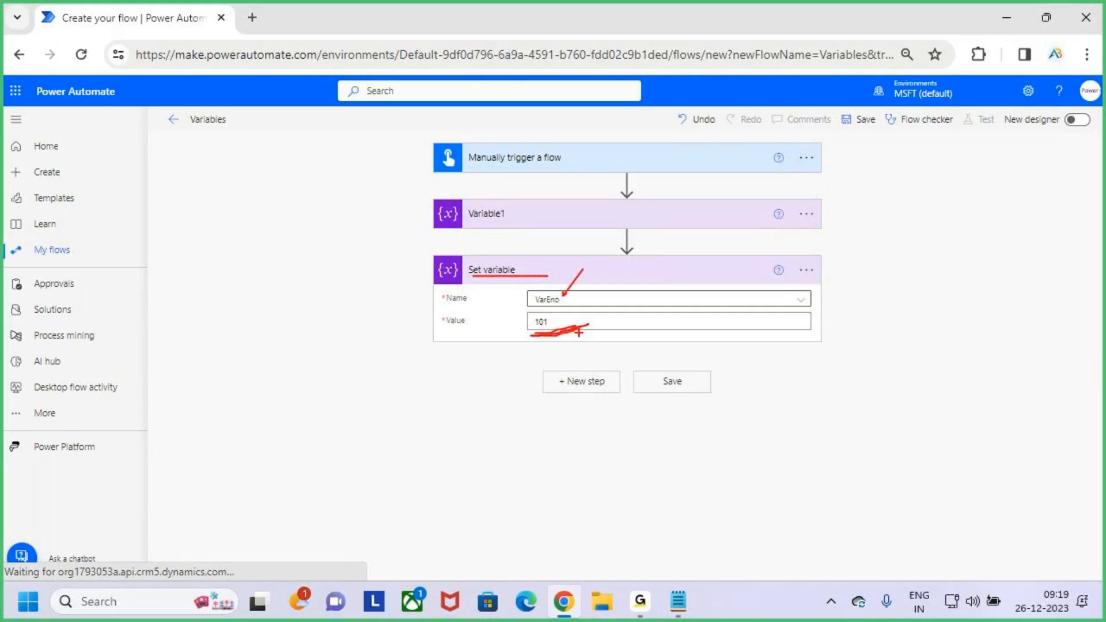
{"action": "key", "text": "Escape"}
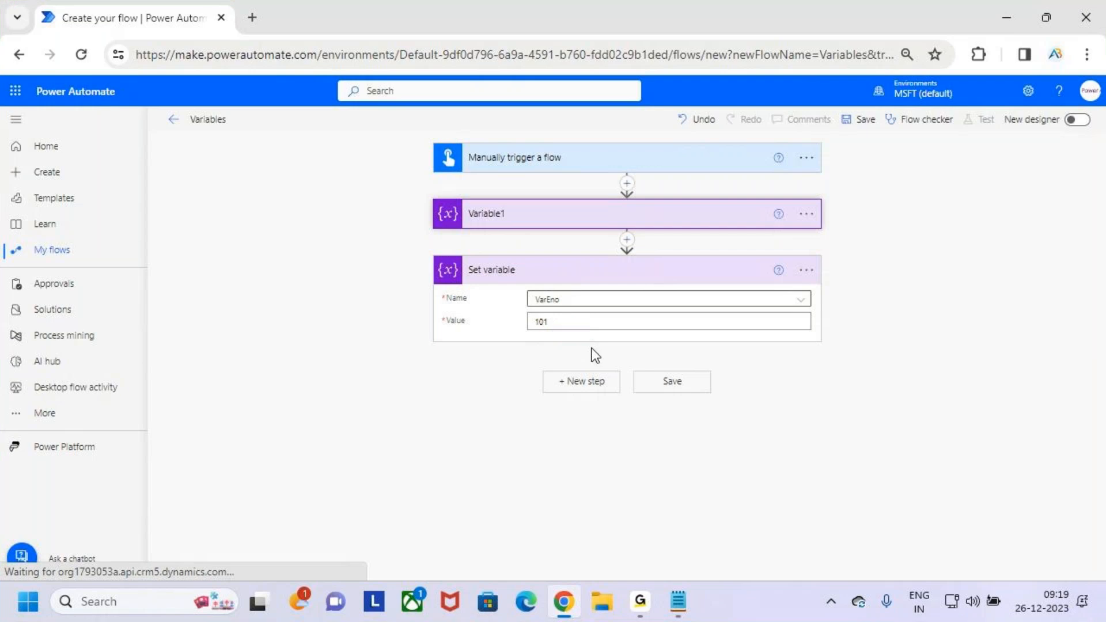
{"action": "left_click", "coordinate": [673, 267]}
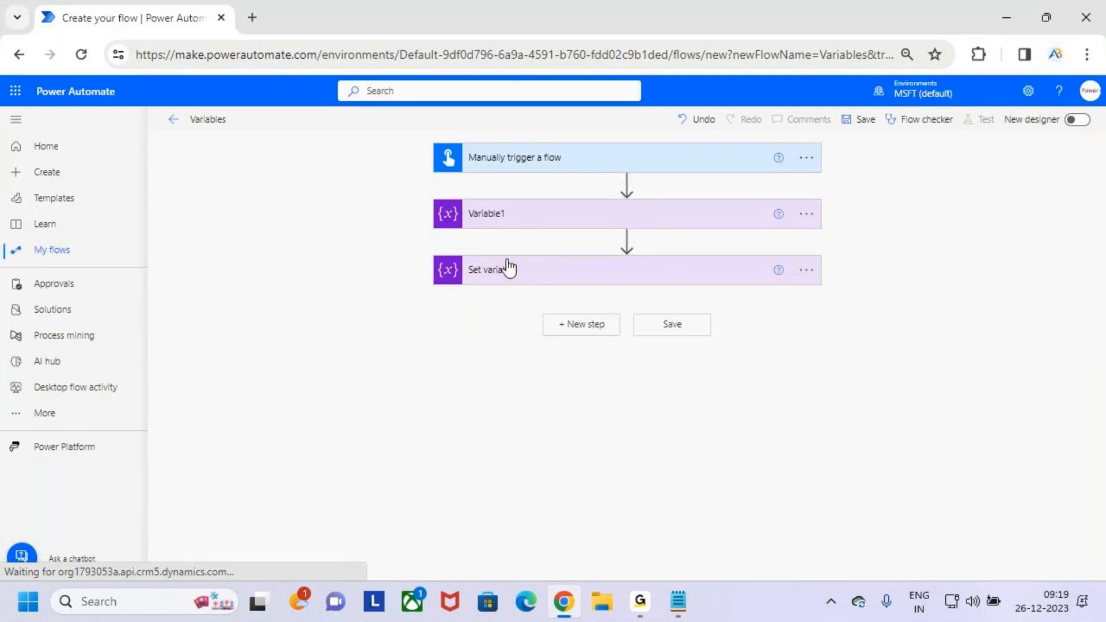
- Mark the collapsed Set variable title temporarily, recheck the card's name and value, and leave it collapsed
{"action": "key", "text": "ctrl+2"}
{"action": "left_click_drag", "start_coordinate": [481, 282], "coordinate": [563, 269]}
{"action": "key", "text": "Escape"}
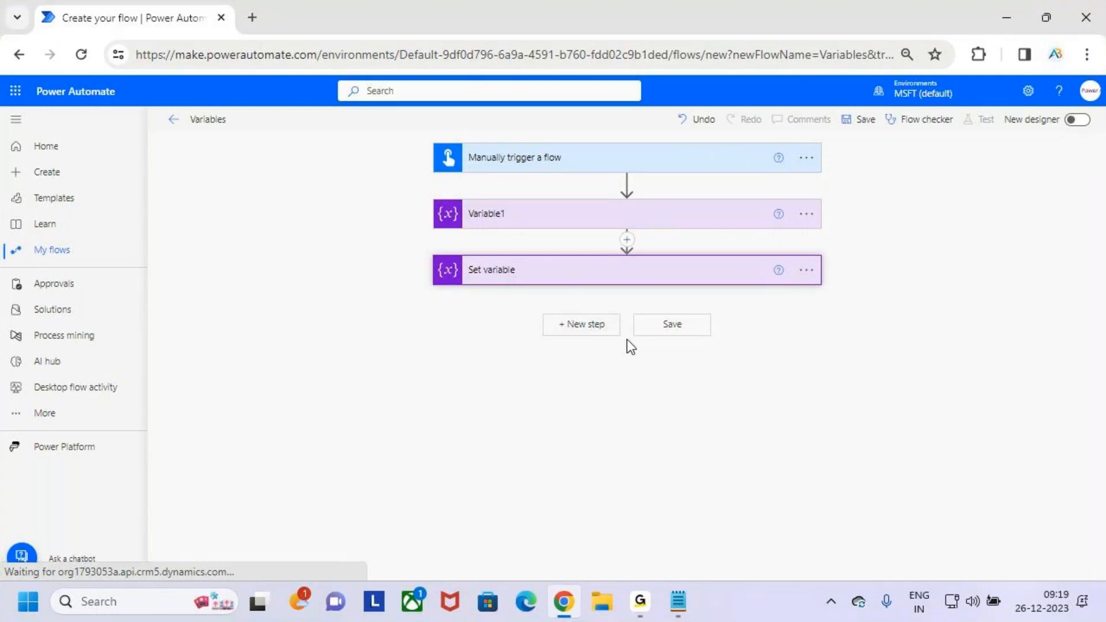
{"action": "key", "text": "ctrl+2"}
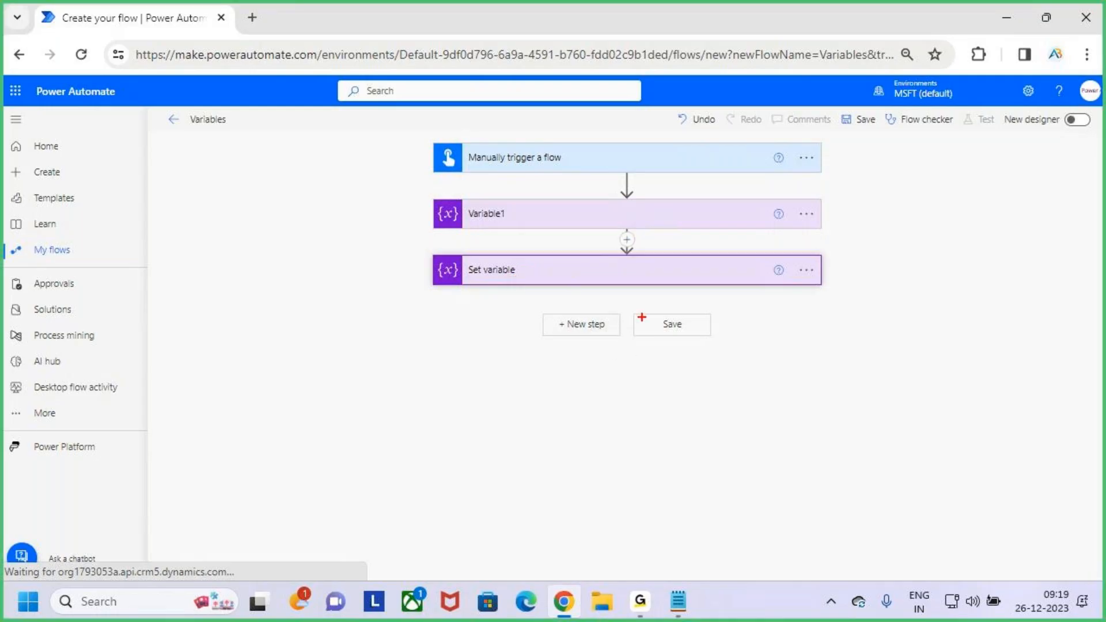
{"action": "key", "text": "Escape"}
{"action": "left_click", "coordinate": [594, 279]}
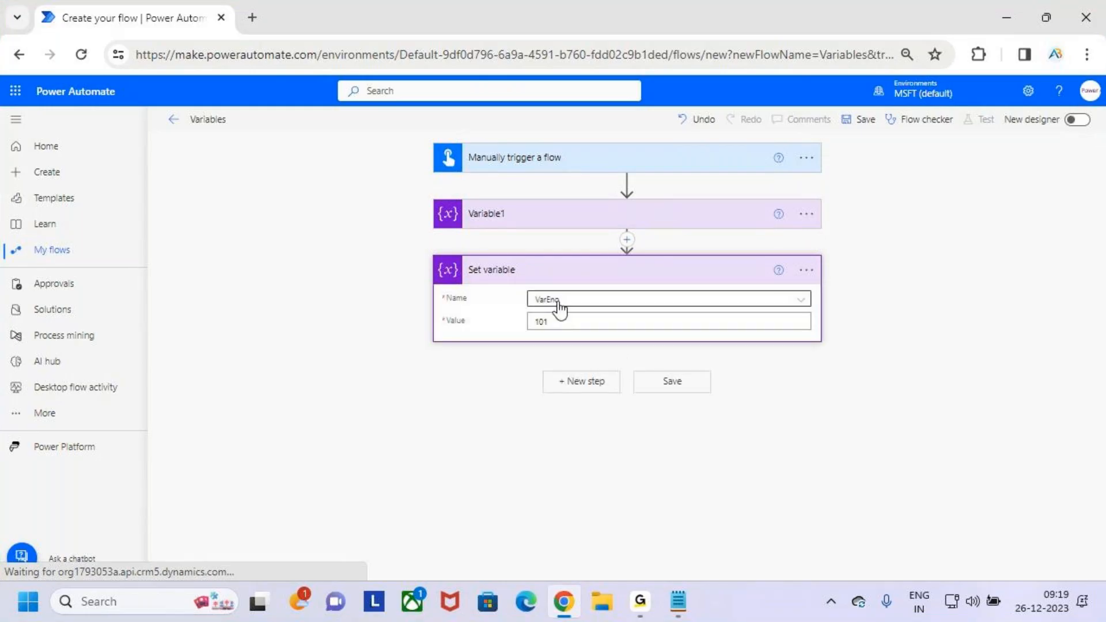
{"action": "left_click", "coordinate": [617, 274]}
{"action": "left_click", "coordinate": [614, 276]}
{"action": "left_click", "coordinate": [659, 276]}
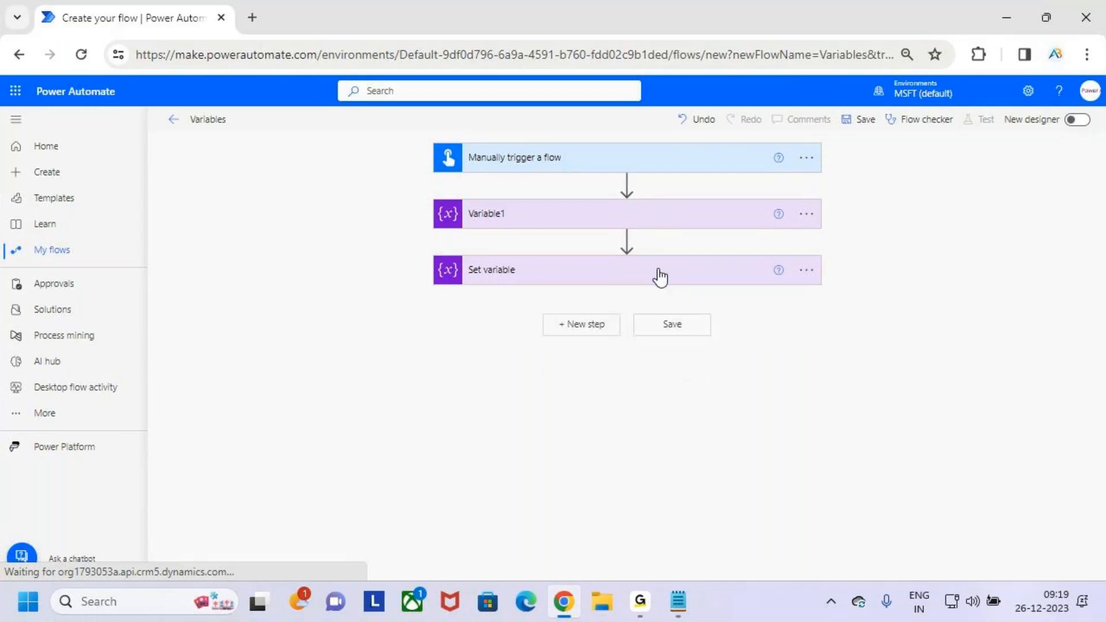
- Start a new step below Set variable, search the operations for compose, and mark the Compose Data Operation action
{"action": "left_click", "coordinate": [599, 329]}
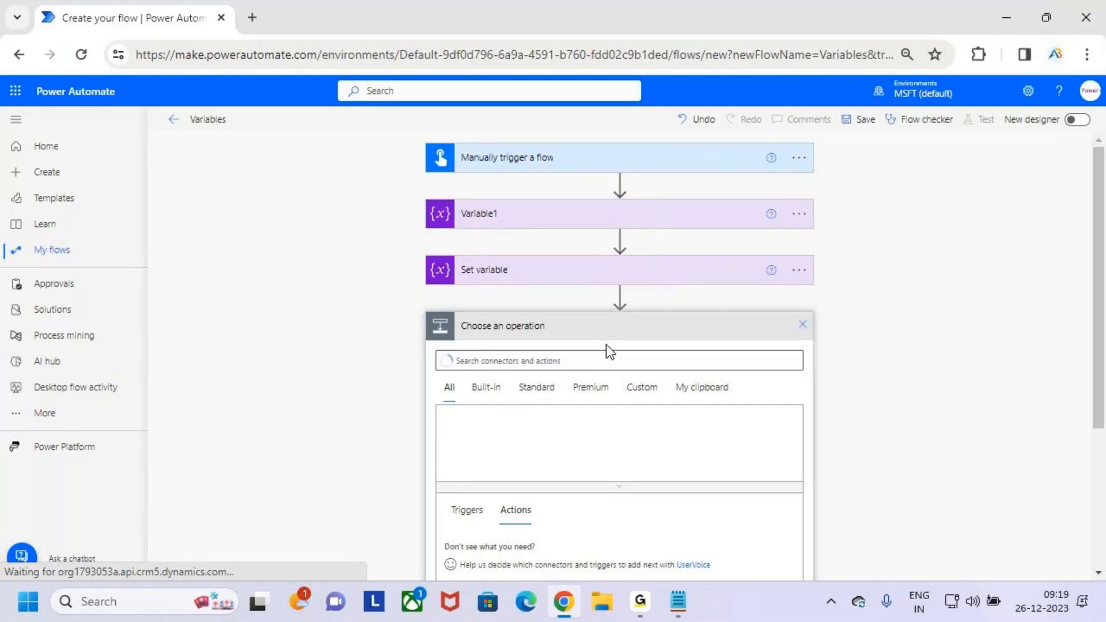
{"action": "left_click", "coordinate": [593, 358]}
{"action": "type", "text": "com"}
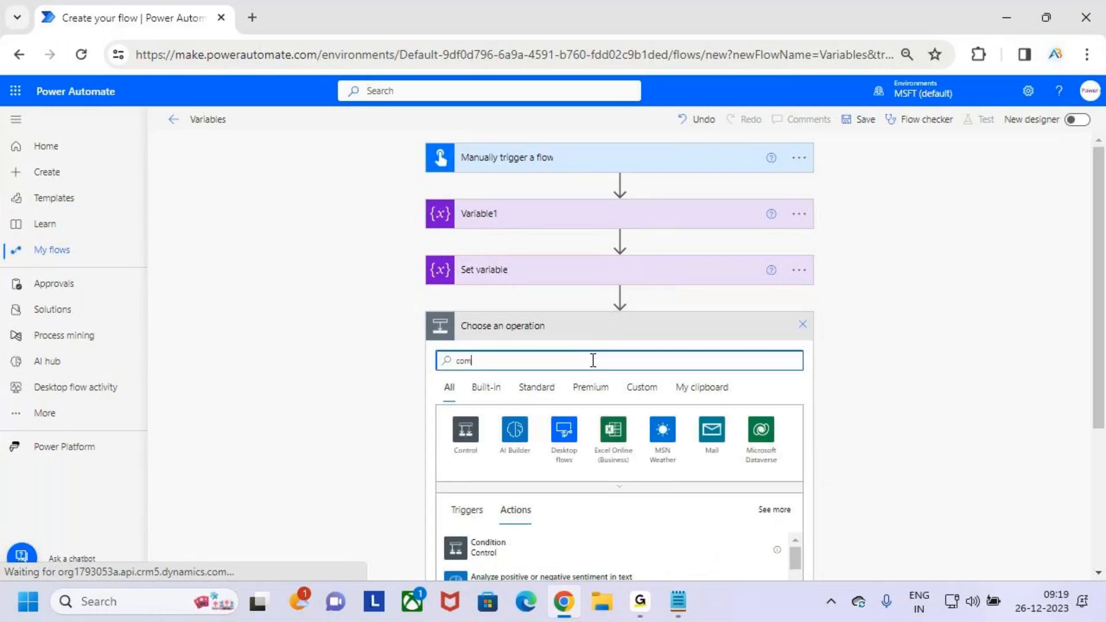
{"action": "type", "text": "pose"}
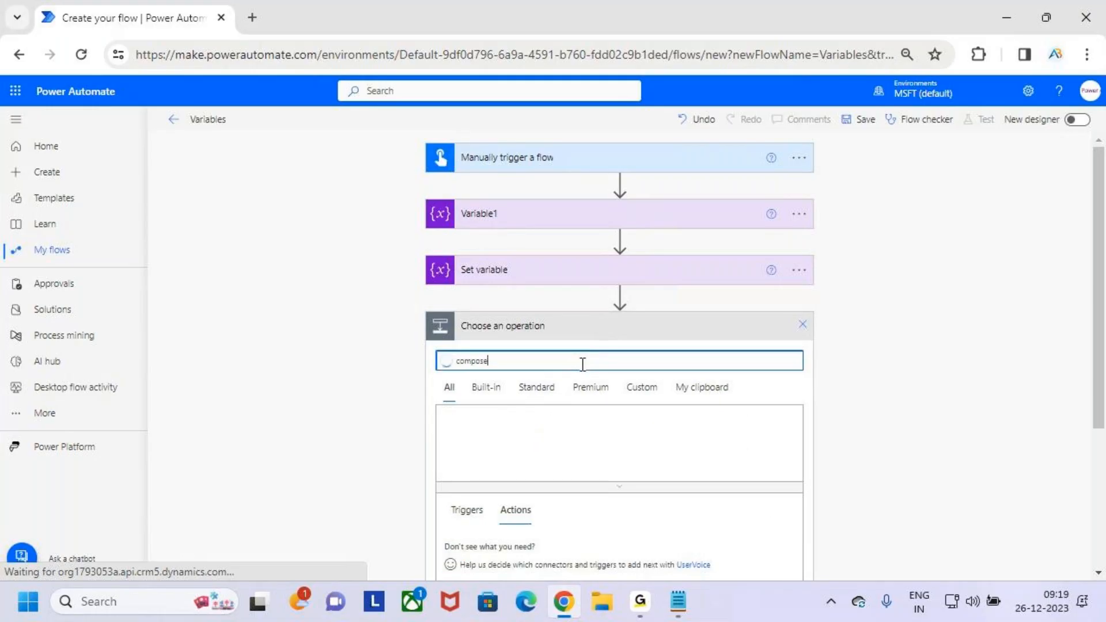
{"action": "mouse_move", "coordinate": [441, 442]}
{"action": "left_mouse_down"}
{"action": "mouse_move", "coordinate": [542, 480]}
{"action": "mouse_move", "coordinate": [592, 400]}
{"action": "left_mouse_up"}
{"action": "left_click_drag", "start_coordinate": [529, 460], "coordinate": [583, 416]}
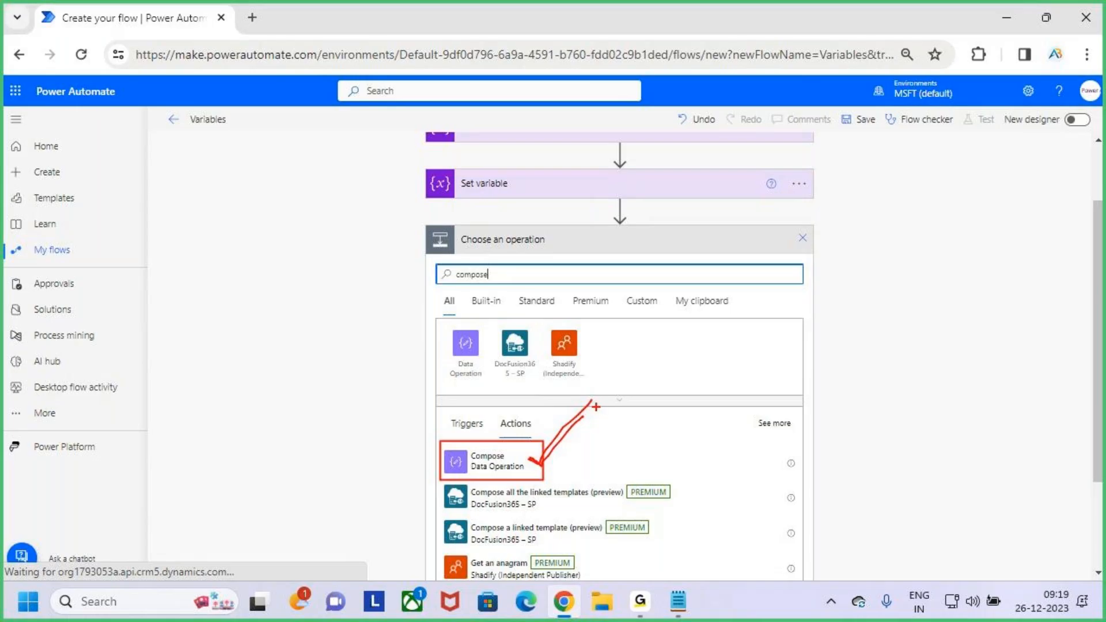
- Add the Compose Data Operation action, mark and insert the VarEno dynamic content as its Inputs, and collapse the card
{"action": "key", "text": "Escape"}
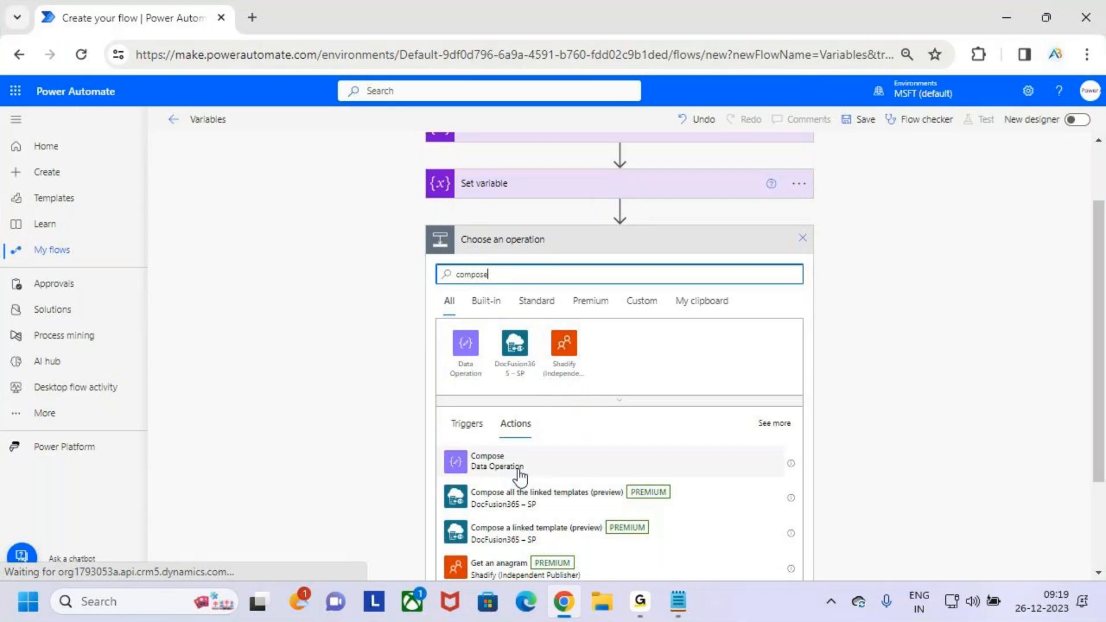
{"action": "left_click", "coordinate": [518, 470]}
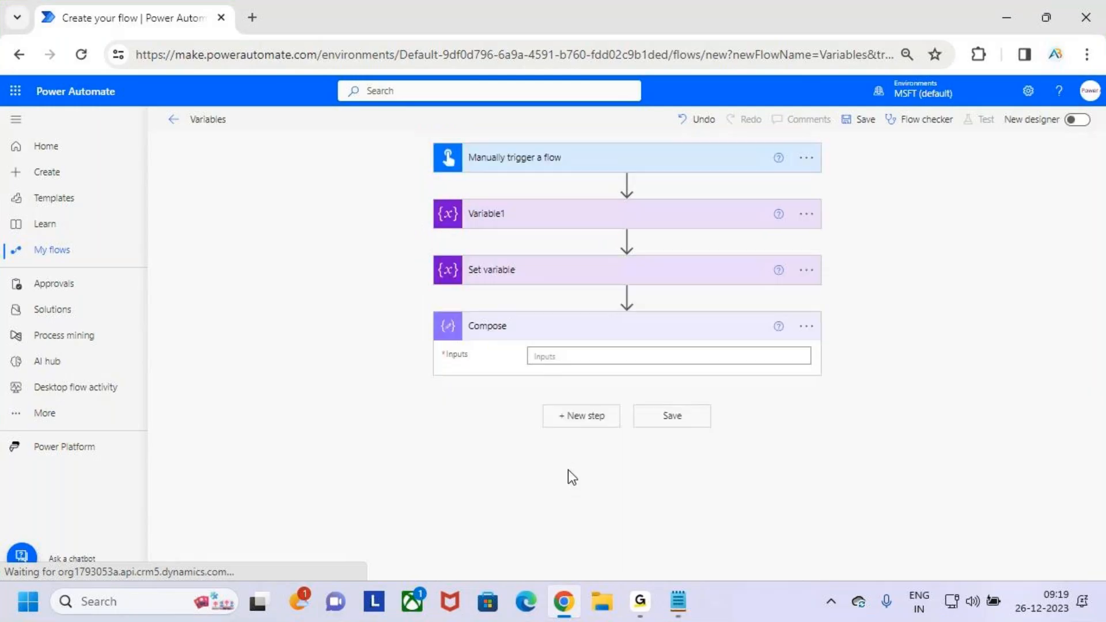
{"action": "left_click", "coordinate": [570, 354]}
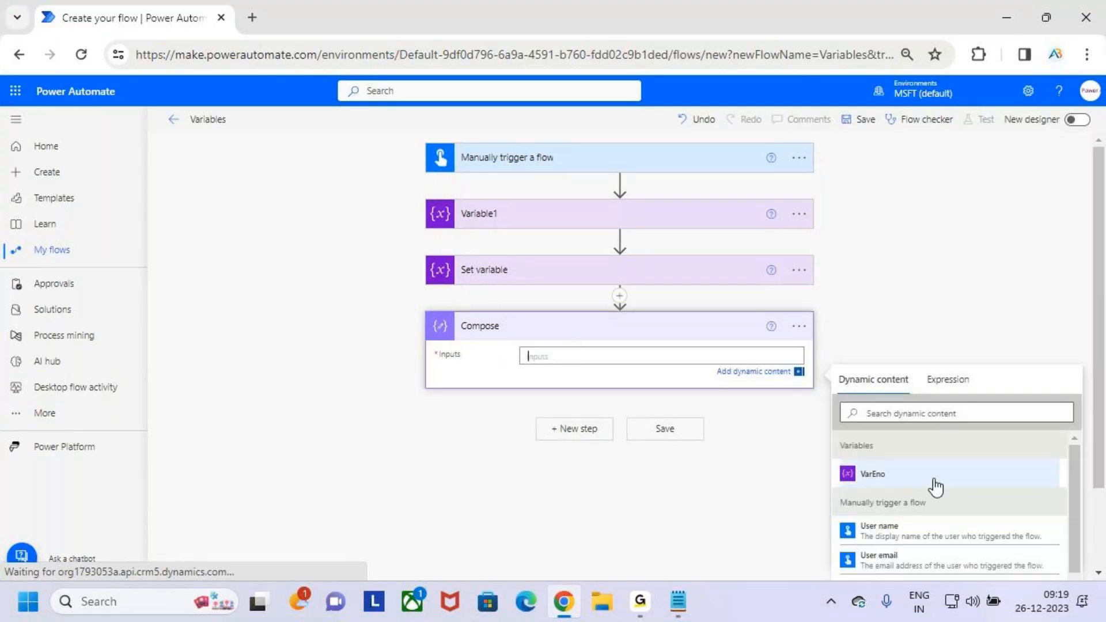
{"action": "key", "text": "ctrl+2"}
{"action": "mouse_move", "coordinate": [835, 455]}
{"action": "left_mouse_down"}
{"action": "mouse_move", "coordinate": [942, 492]}
{"action": "mouse_move", "coordinate": [983, 427]}
{"action": "left_mouse_up"}
{"action": "mouse_move", "coordinate": [881, 491]}
{"action": "left_mouse_down"}
{"action": "mouse_move", "coordinate": [766, 553]}
{"action": "mouse_move", "coordinate": [627, 416]}
{"action": "mouse_move", "coordinate": [591, 353]}
{"action": "mouse_move", "coordinate": [586, 383]}
{"action": "mouse_move", "coordinate": [586, 355]}
{"action": "mouse_move", "coordinate": [613, 362]}
{"action": "left_mouse_up"}
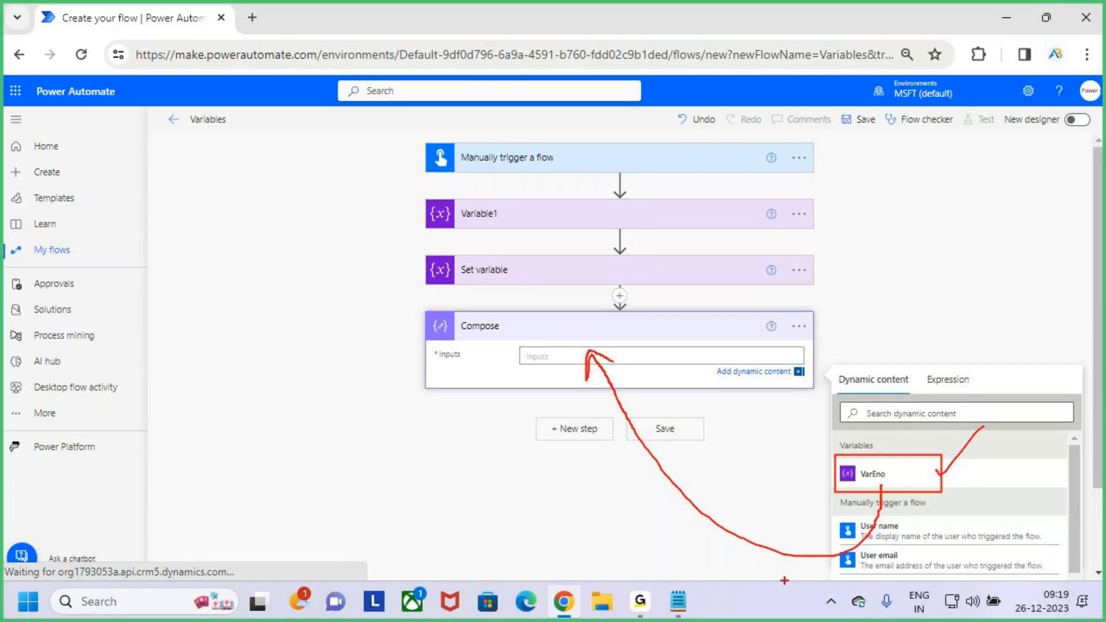
{"action": "left_click_drag", "start_coordinate": [611, 372], "coordinate": [582, 386]}
{"action": "key", "text": "Escape"}
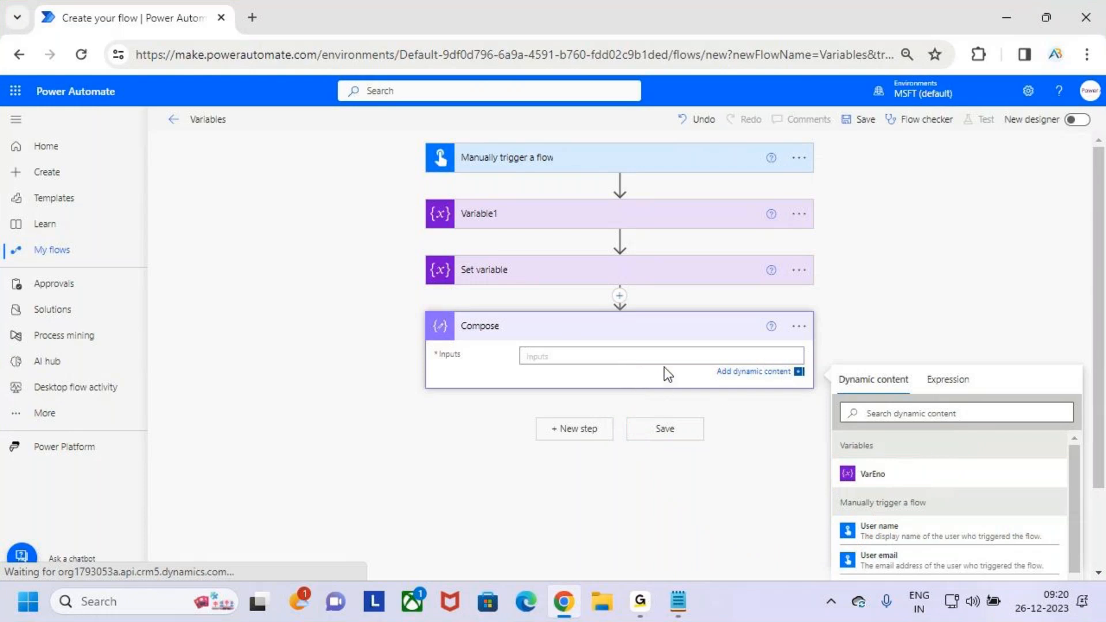
{"action": "left_click", "coordinate": [877, 476]}
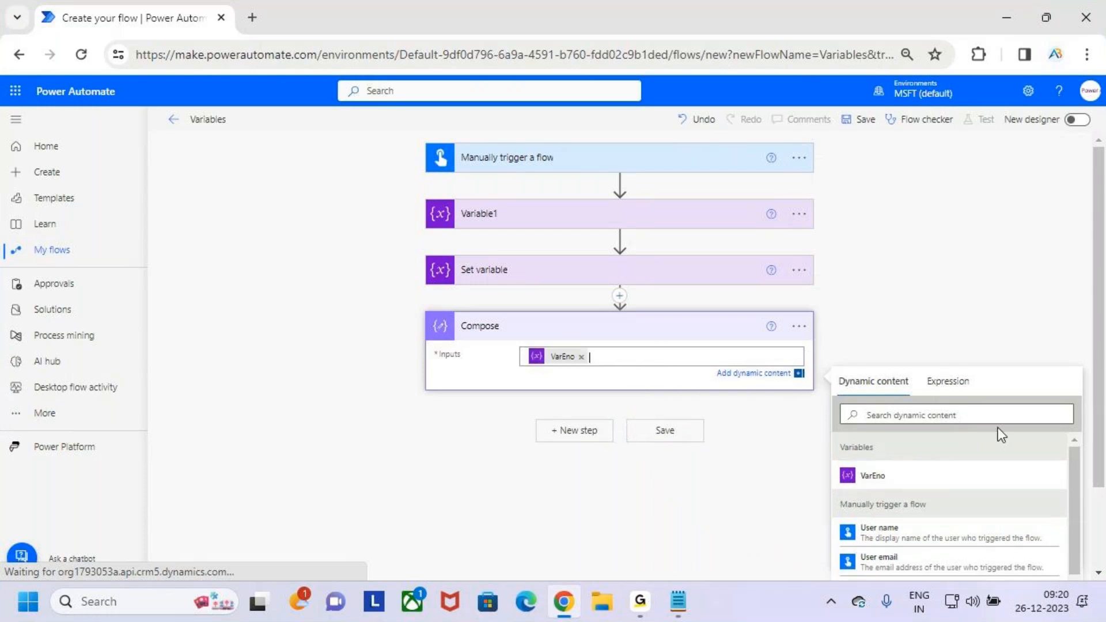
{"action": "left_click", "coordinate": [939, 275]}
{"action": "left_click", "coordinate": [679, 333]}
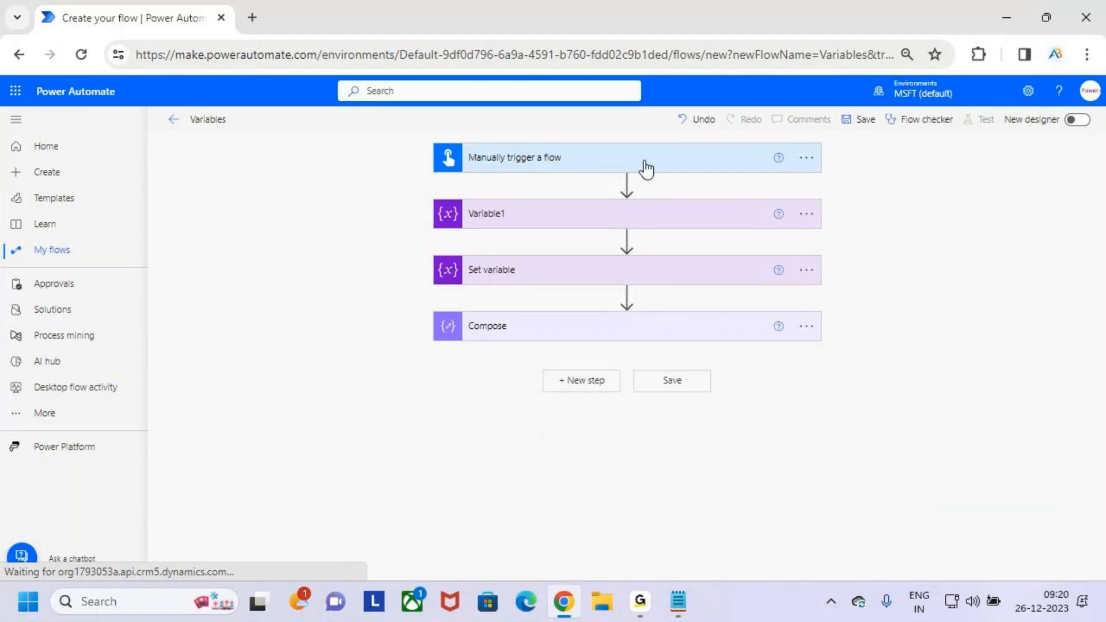
- Expand Variable1 and point out its variable name and initial value
{"action": "left_click", "coordinate": [639, 224]}
{"action": "left_click_drag", "start_coordinate": [571, 244], "coordinate": [490, 254]}
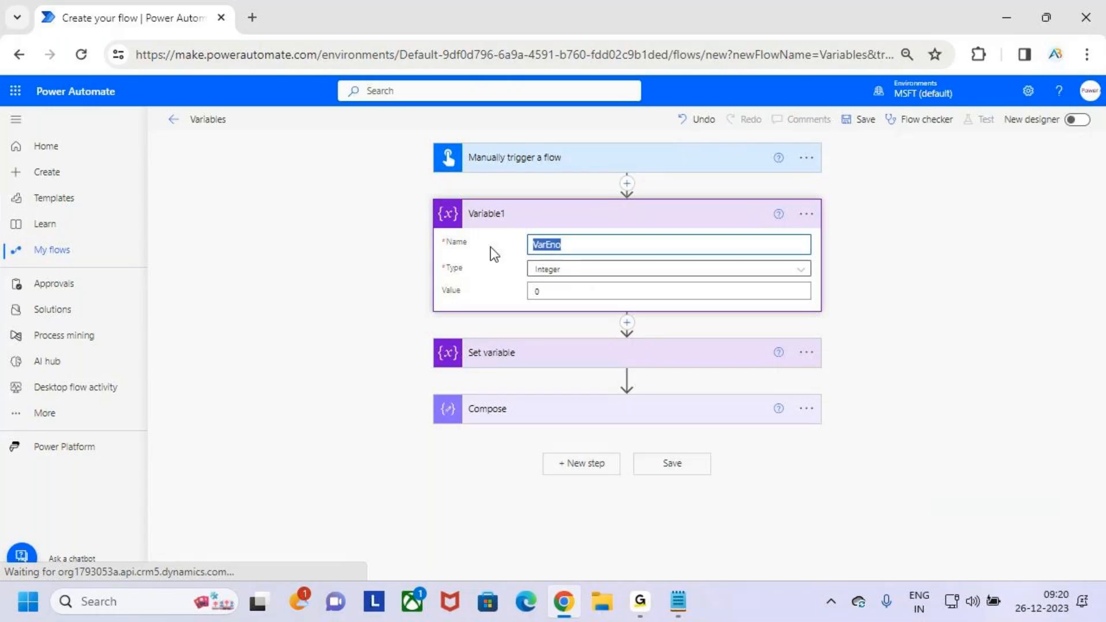
{"action": "left_click", "coordinate": [555, 291]}
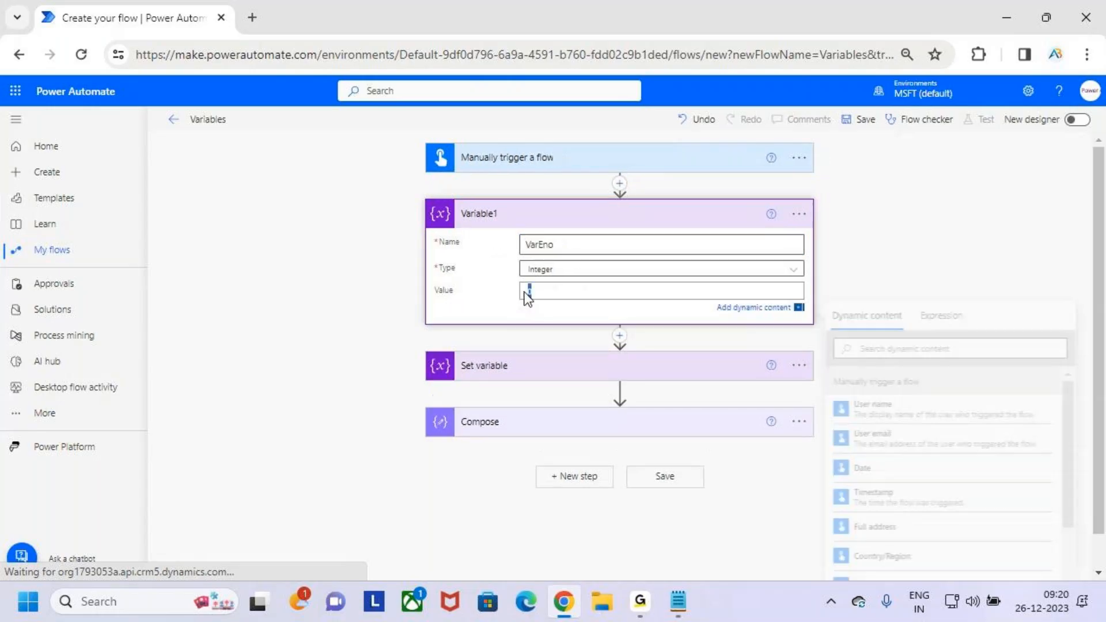
- Expand Set variable and point out its value, temporarily marking the card's fields
{"action": "left_click", "coordinate": [639, 374]}
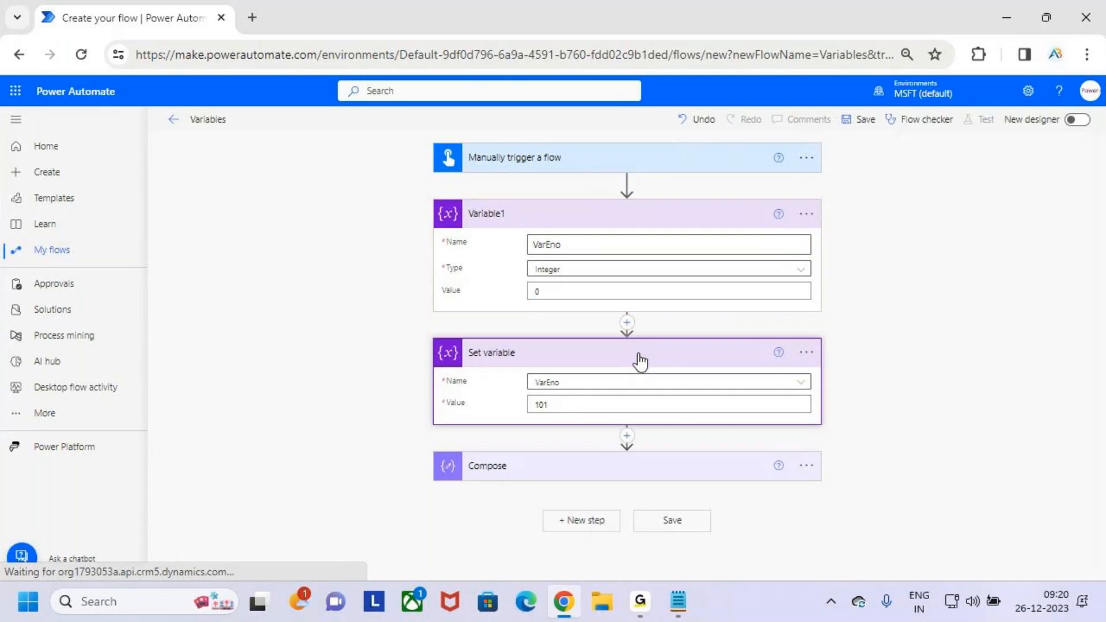
{"action": "left_click_drag", "start_coordinate": [581, 400], "coordinate": [531, 405]}
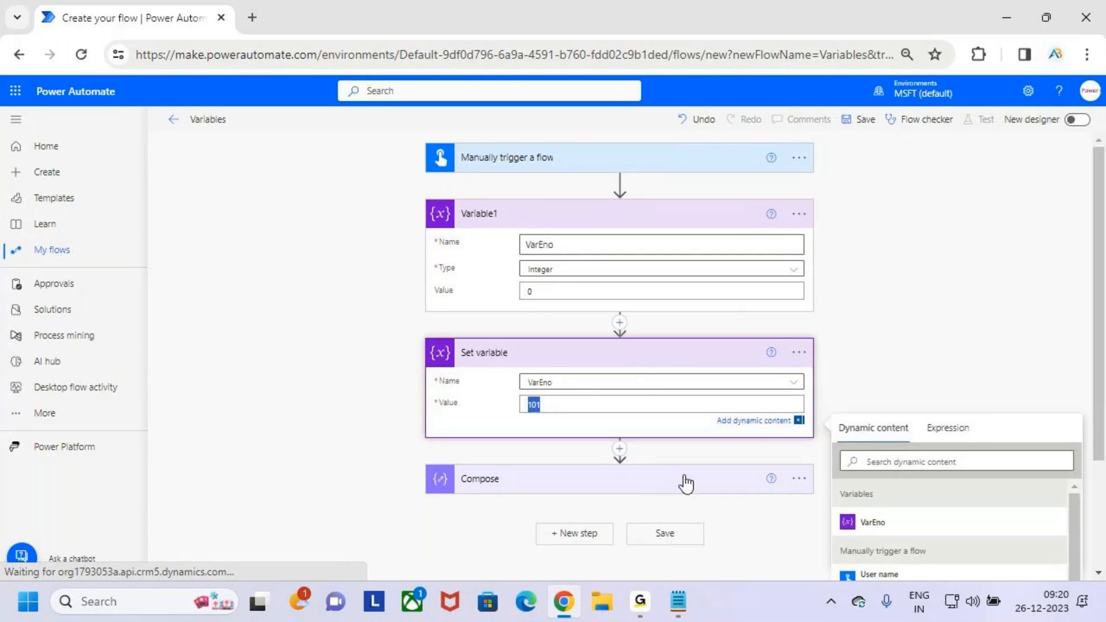
{"action": "key", "text": "ctrl+2"}
{"action": "left_click_drag", "start_coordinate": [529, 389], "coordinate": [565, 389]}
{"action": "key", "text": "Escape"}
- Temporarily mark the Compose title, expand the card, and mark the VarEno input and its link from Set variable
{"action": "key", "text": "ctrl+2"}
{"action": "left_click_drag", "start_coordinate": [469, 494], "coordinate": [536, 478]}
{"action": "key", "text": "Escape"}
{"action": "left_click", "coordinate": [655, 485]}
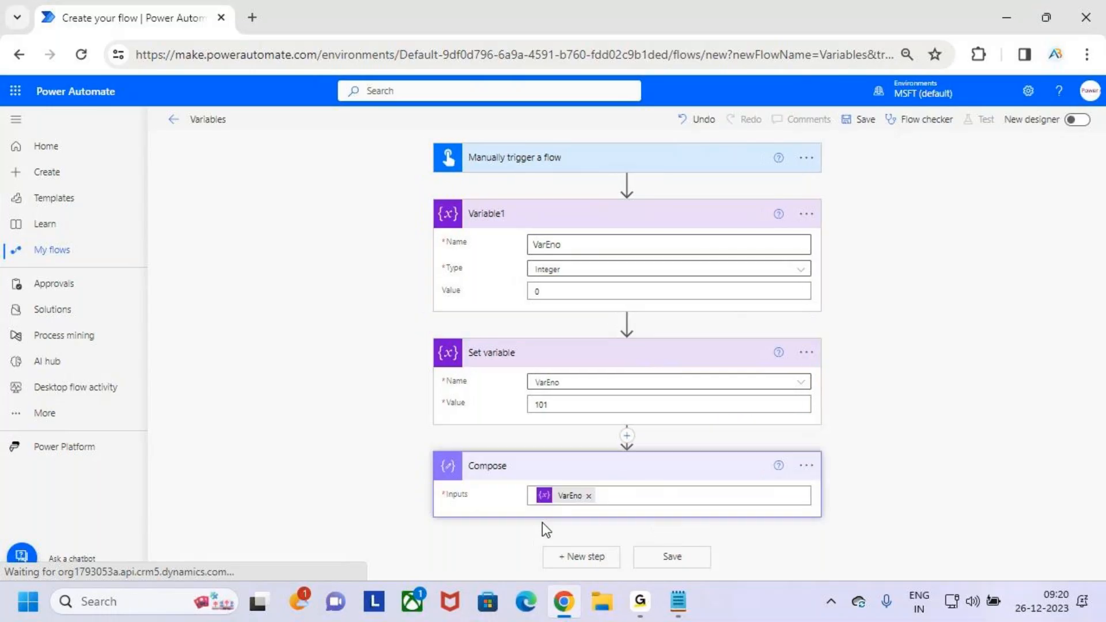
{"action": "key", "text": "ctrl+2"}
{"action": "left_click_drag", "start_coordinate": [542, 485], "coordinate": [625, 518]}
{"action": "mouse_move", "coordinate": [556, 363]}
{"action": "left_mouse_down"}
{"action": "mouse_move", "coordinate": [536, 367]}
{"action": "mouse_move", "coordinate": [605, 334]}
{"action": "mouse_move", "coordinate": [597, 476]}
{"action": "left_mouse_up"}
{"action": "key", "text": "Escape"}
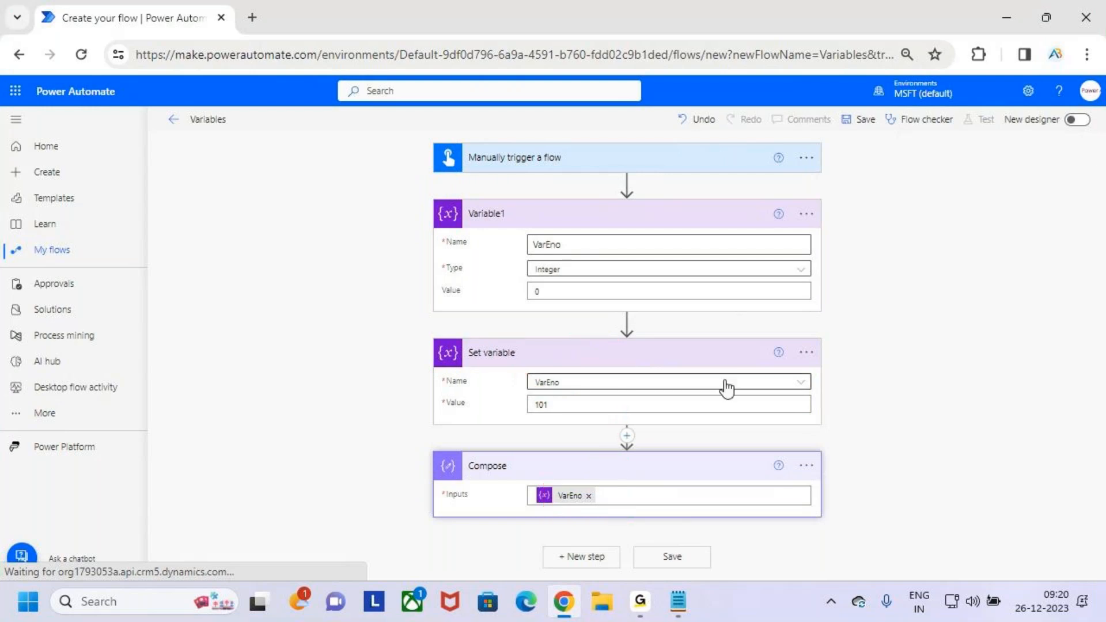
- Collapse the expanded action cards and save the Variables flow, temporarily marking the save command first
{"action": "left_click", "coordinate": [714, 346]}
{"action": "left_click", "coordinate": [692, 216]}
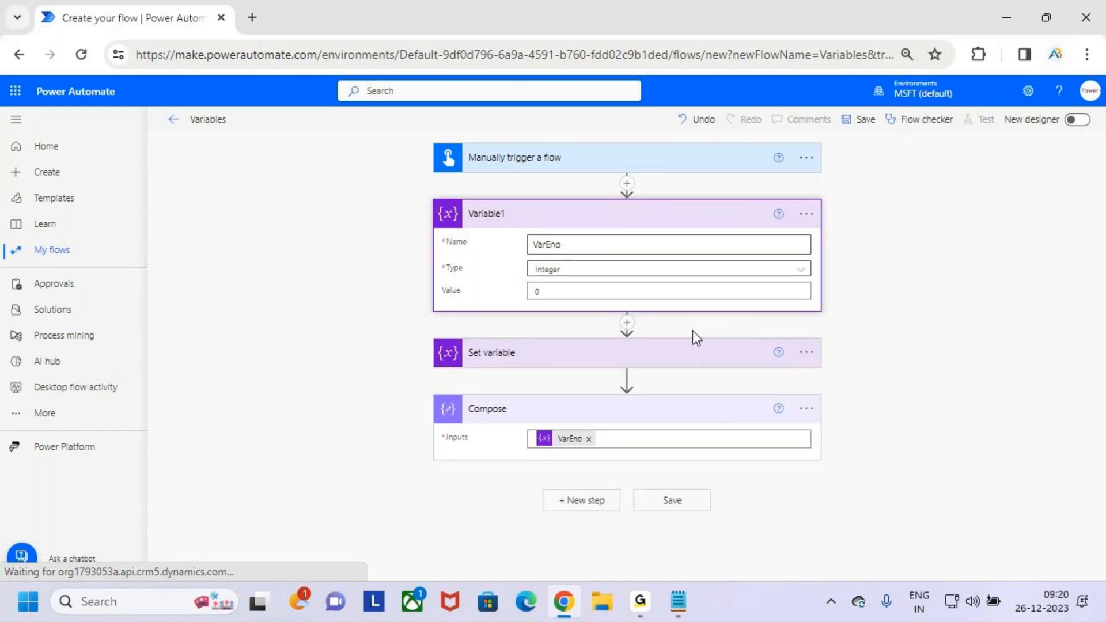
{"action": "left_click", "coordinate": [712, 328]}
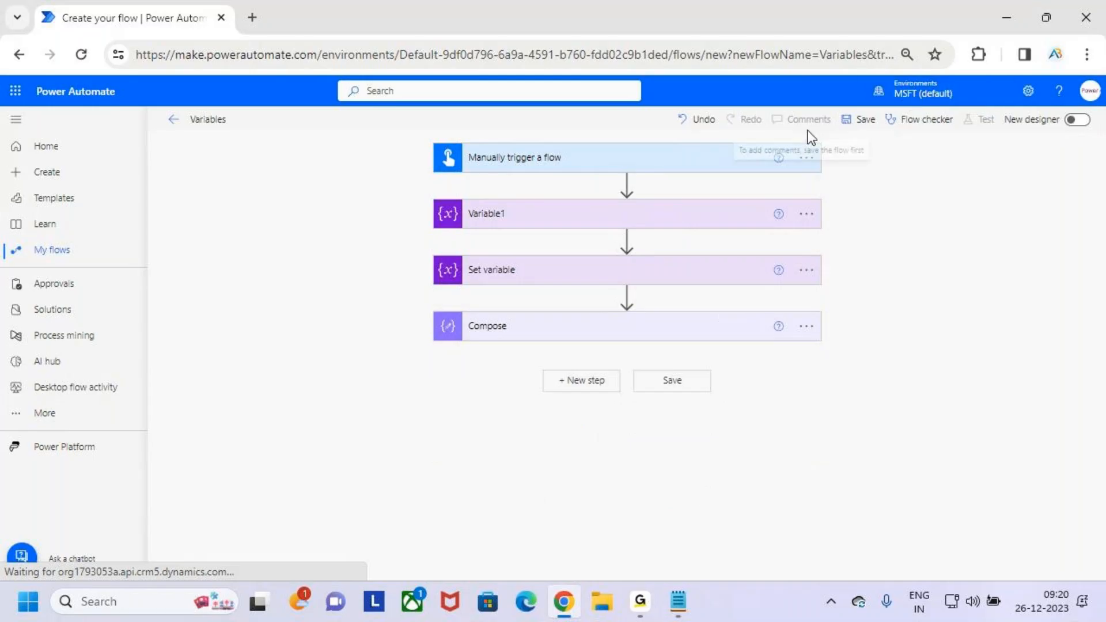
{"action": "key", "text": "ctrl+2"}
{"action": "left_click_drag", "start_coordinate": [829, 108], "coordinate": [898, 143]}
{"action": "key", "text": "Escape"}
{"action": "left_click", "coordinate": [870, 122]}
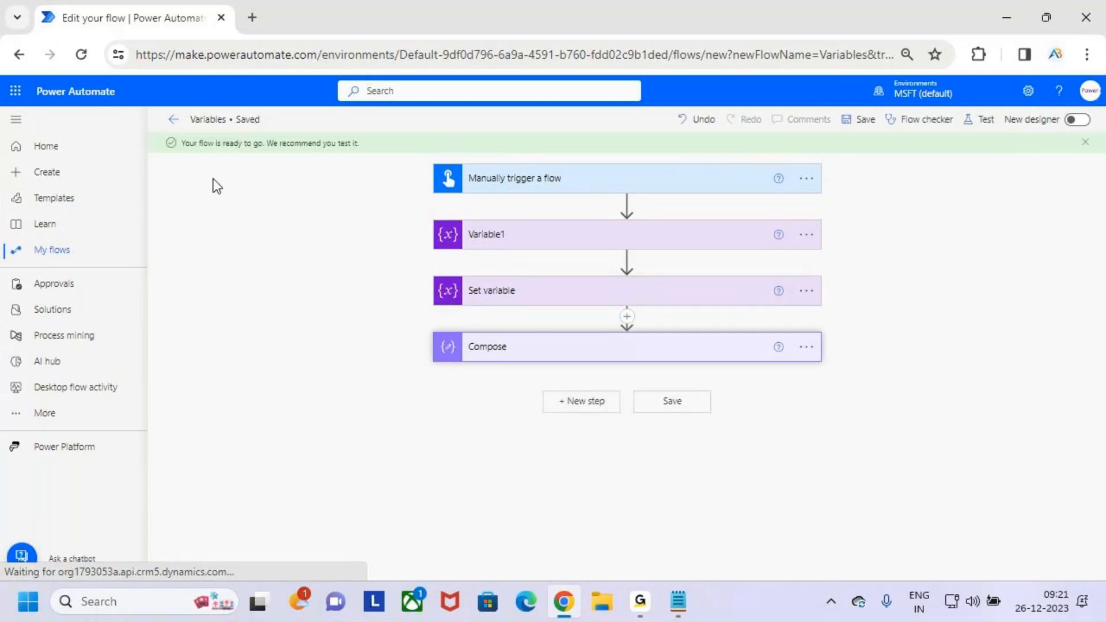
- Test the flow manually, run it, and temporarily mark the run status message in the run history
{"action": "left_click", "coordinate": [974, 128]}
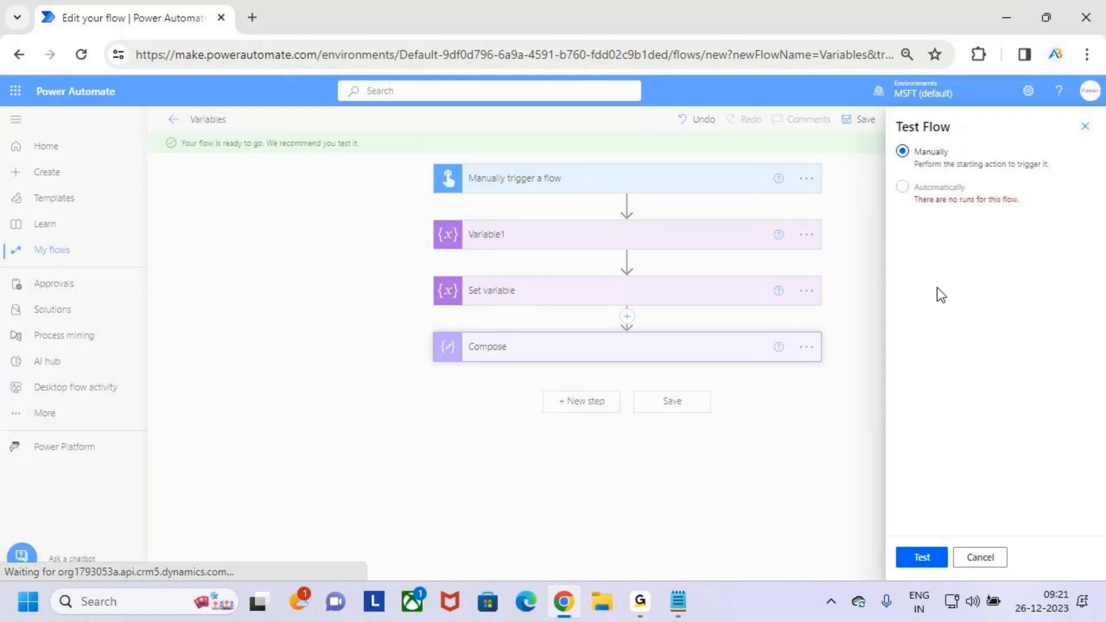
{"action": "left_click", "coordinate": [923, 558]}
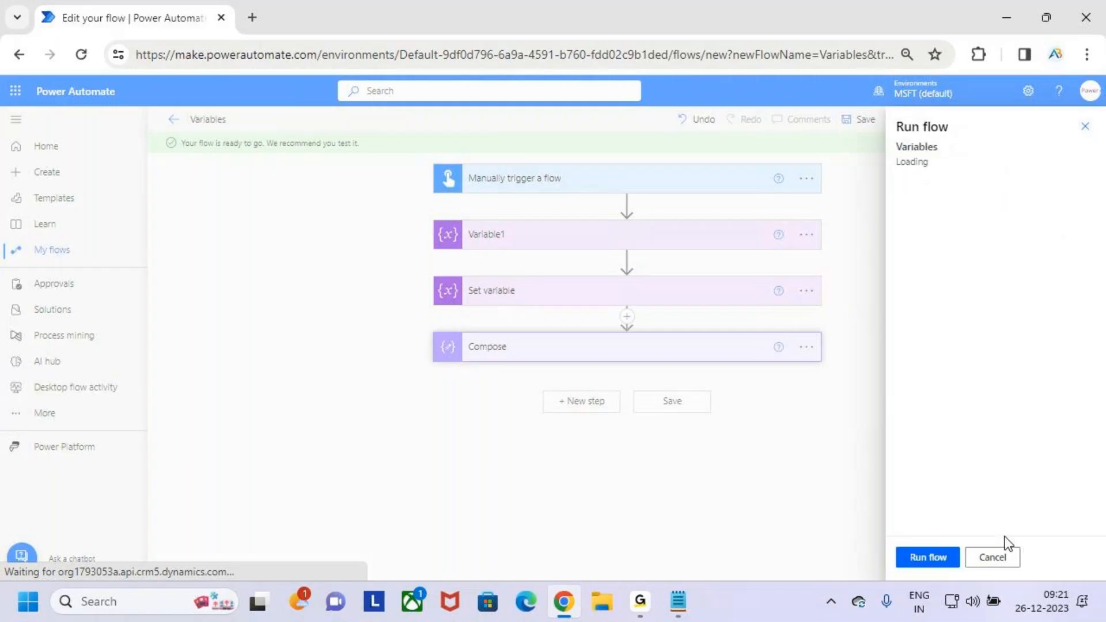
{"action": "left_click", "coordinate": [927, 557]}
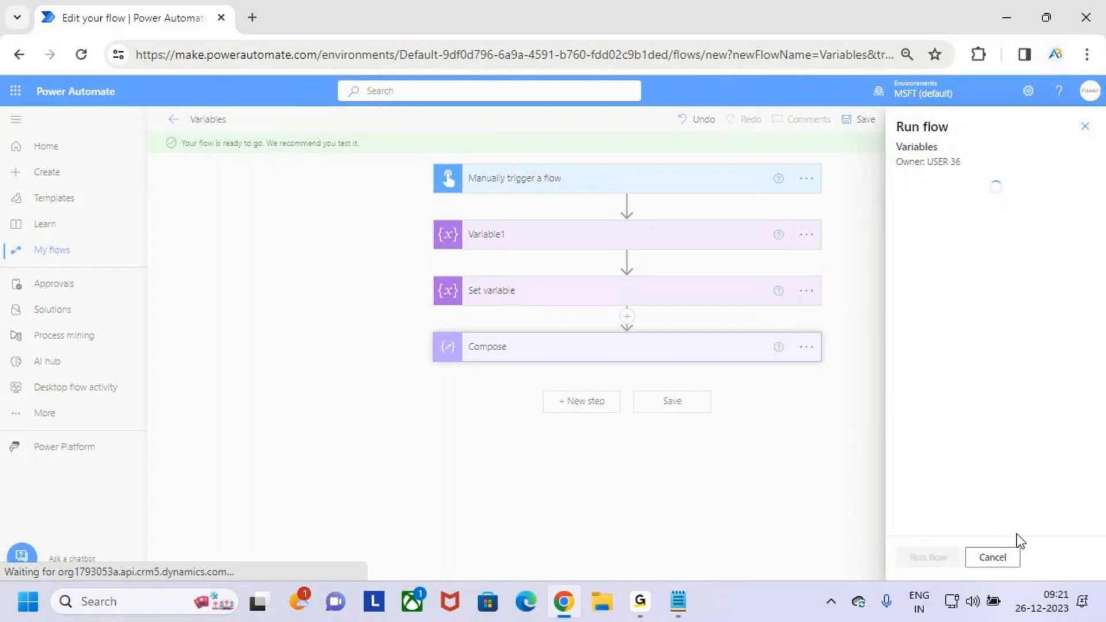
{"action": "left_click", "coordinate": [919, 555]}
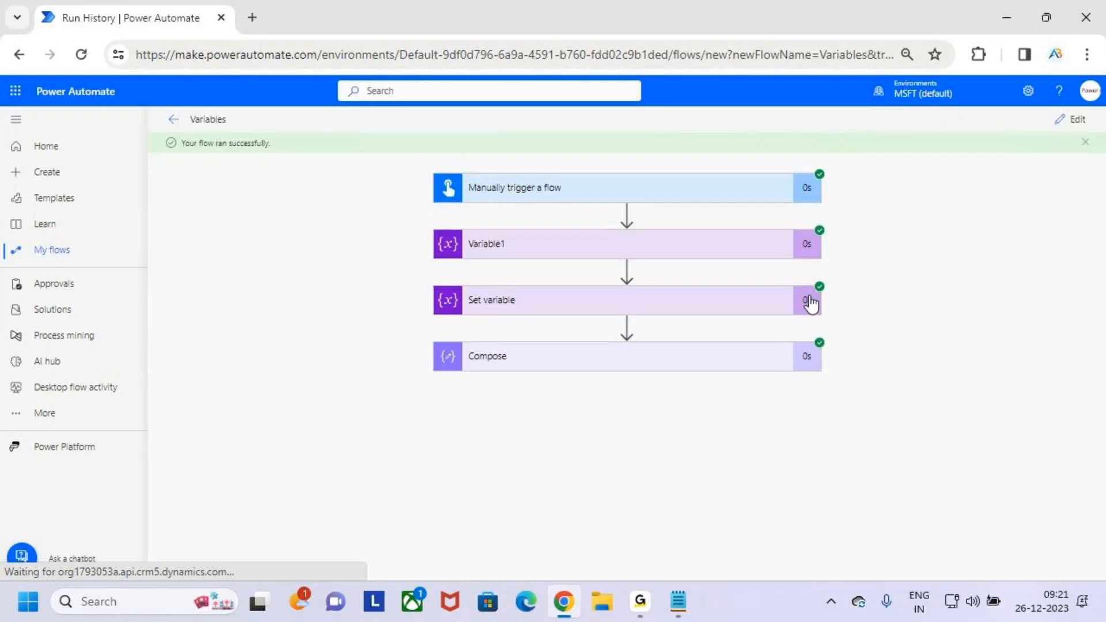
{"action": "left_click_drag", "start_coordinate": [163, 155], "coordinate": [284, 155]}
{"action": "key", "text": "Escape"}
- Examine Variable1's run inputs, temporarily marking its value, name and type, and collapse the card
{"action": "left_click", "coordinate": [662, 249]}
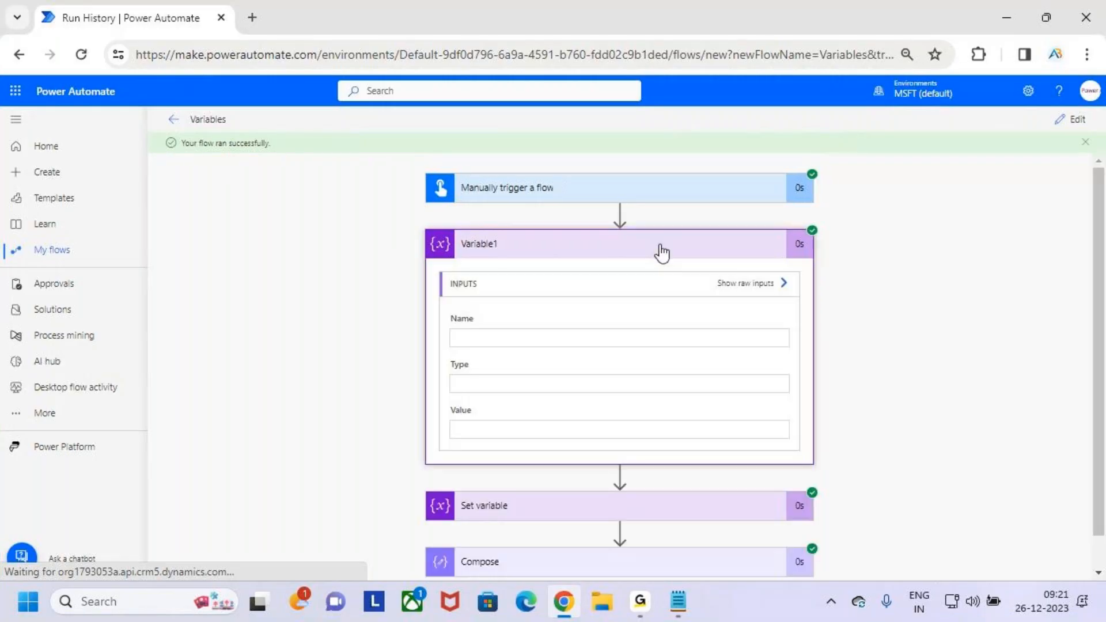
{"action": "key", "text": "ctrl+2"}
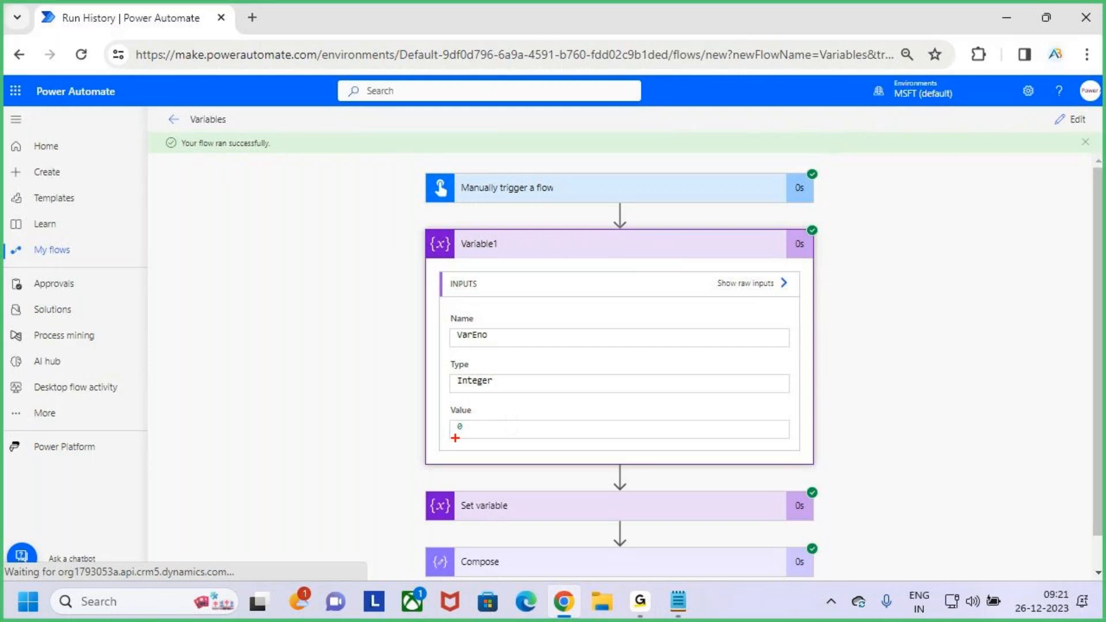
{"action": "left_click_drag", "start_coordinate": [449, 437], "coordinate": [506, 420]}
{"action": "left_click_drag", "start_coordinate": [457, 344], "coordinate": [495, 353]}
{"action": "left_click_drag", "start_coordinate": [460, 394], "coordinate": [514, 384]}
{"action": "key", "text": "Escape"}
{"action": "left_click", "coordinate": [615, 245]}
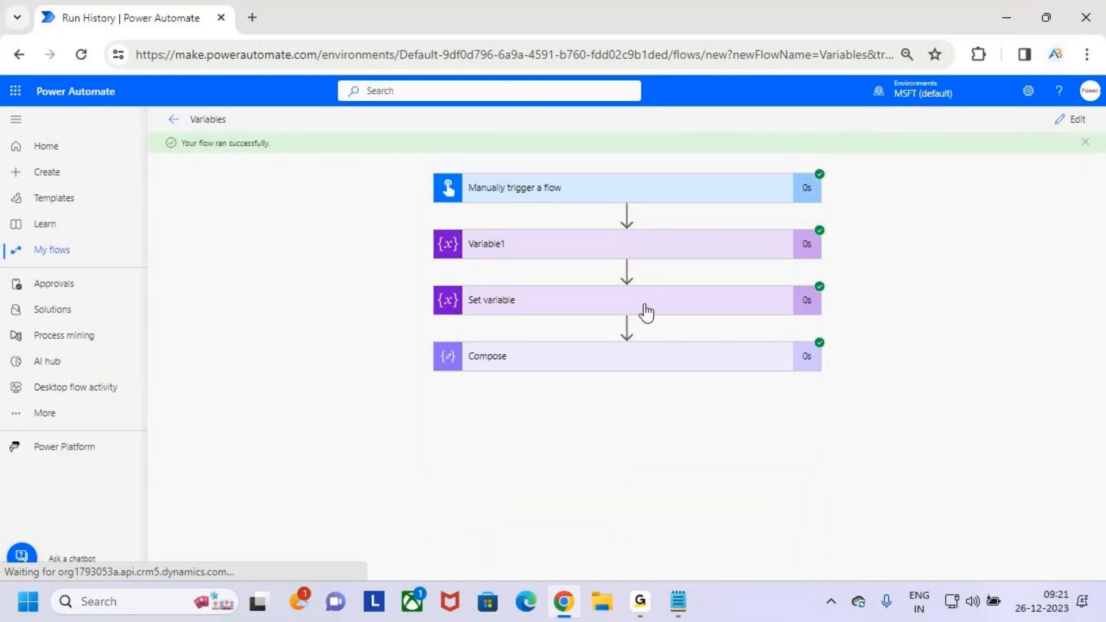
- Examine Set variable's run inputs and outputs, temporarily mark the output value, and collapse the card
{"action": "left_click", "coordinate": [667, 311]}
{"action": "scroll", "coordinate": [671, 351], "scroll_direction": "down", "scroll_amount": 2}
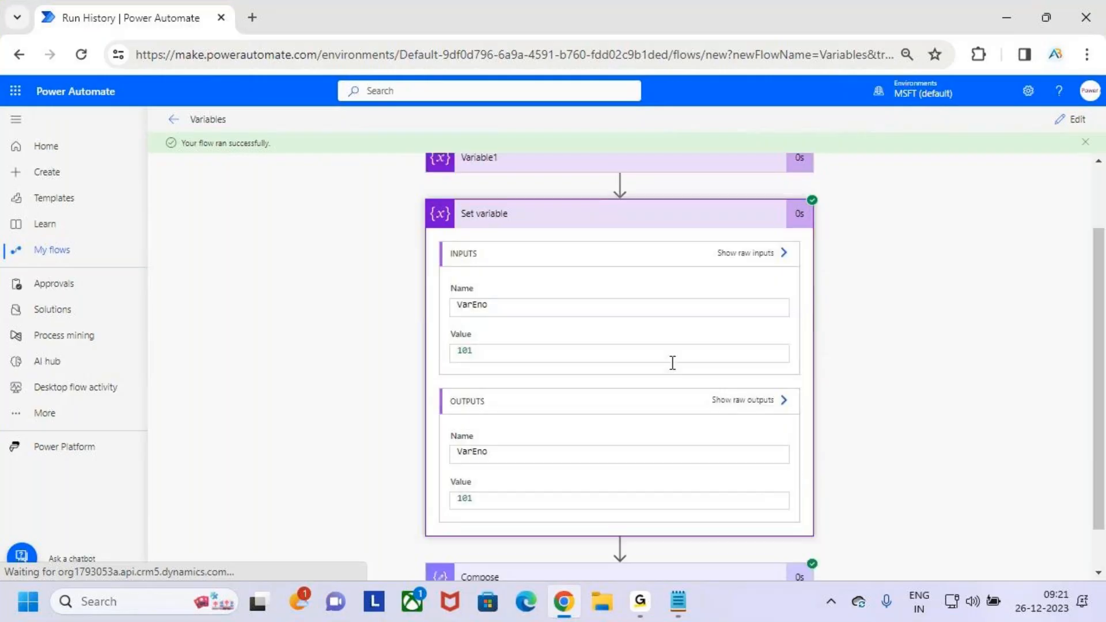
{"action": "key", "text": "ctrl+2"}
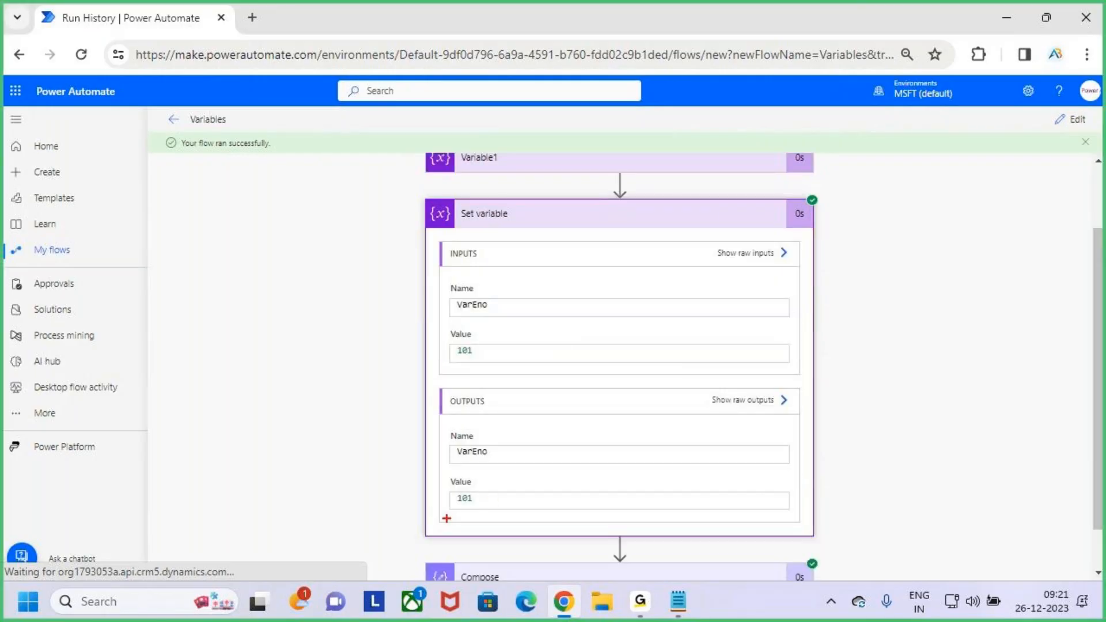
{"action": "left_click_drag", "start_coordinate": [447, 519], "coordinate": [501, 511]}
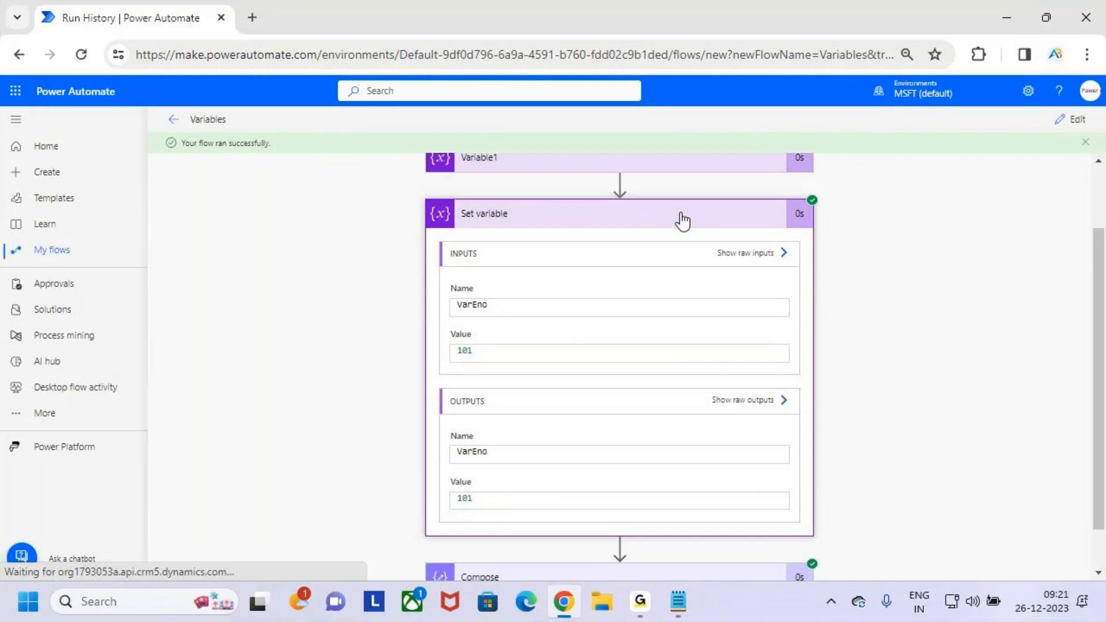
{"action": "key", "text": "Escape"}
{"action": "left_click", "coordinate": [669, 214]}
- Mark the Compose action in the run, examine its inputs and outputs with temporary marks, and collapse the card
{"action": "key", "text": "ctrl+2"}
{"action": "mouse_move", "coordinate": [613, 379]}
{"action": "left_mouse_down"}
{"action": "mouse_move", "coordinate": [628, 387]}
{"action": "mouse_move", "coordinate": [661, 347]}
{"action": "left_mouse_up"}
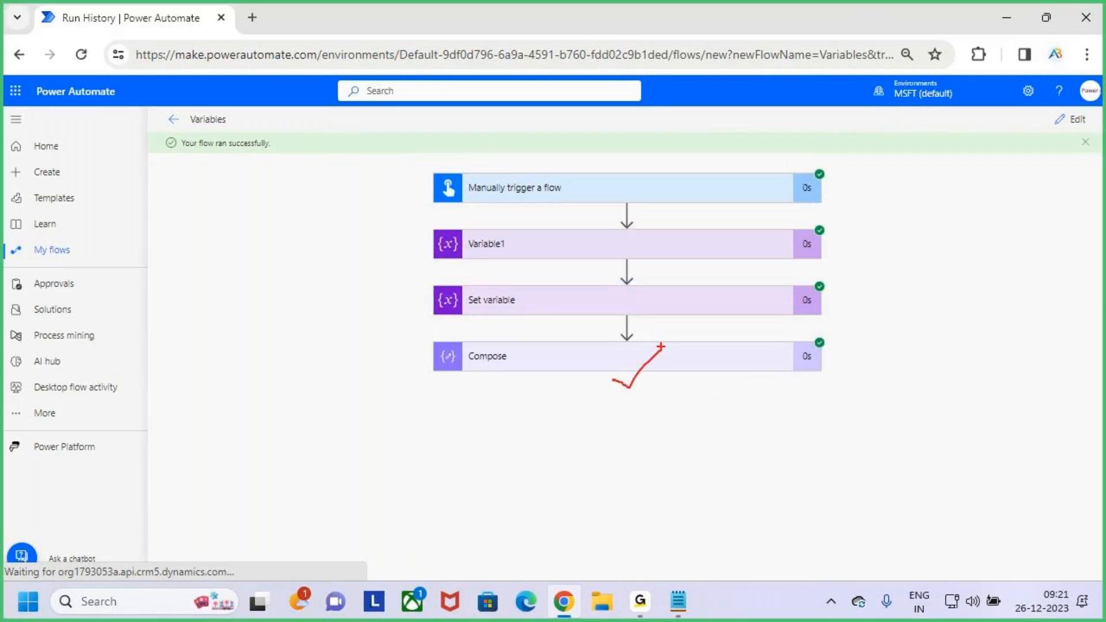
{"action": "key", "text": "Escape"}
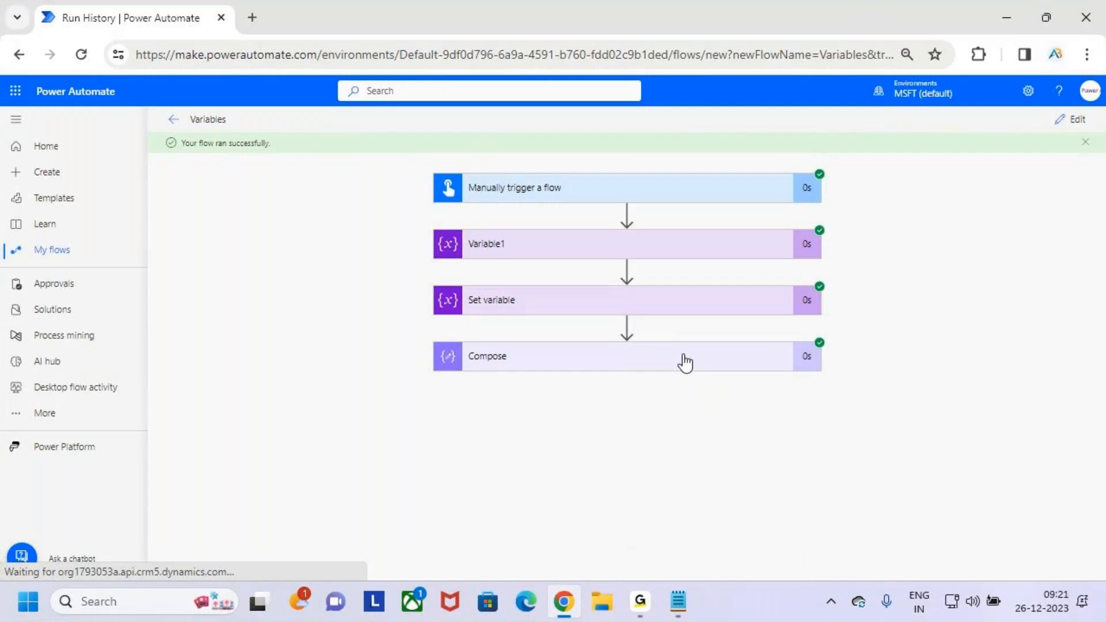
{"action": "left_click", "coordinate": [685, 363]}
{"action": "scroll", "coordinate": [661, 471], "scroll_direction": "down", "scroll_amount": 1}
{"action": "key", "text": "ctrl+2"}
{"action": "mouse_move", "coordinate": [443, 486]}
{"action": "left_mouse_down"}
{"action": "mouse_move", "coordinate": [541, 525]}
{"action": "mouse_move", "coordinate": [588, 470]}
{"action": "left_mouse_up"}
{"action": "left_click_drag", "start_coordinate": [536, 507], "coordinate": [622, 451]}
{"action": "key", "text": "Escape"}
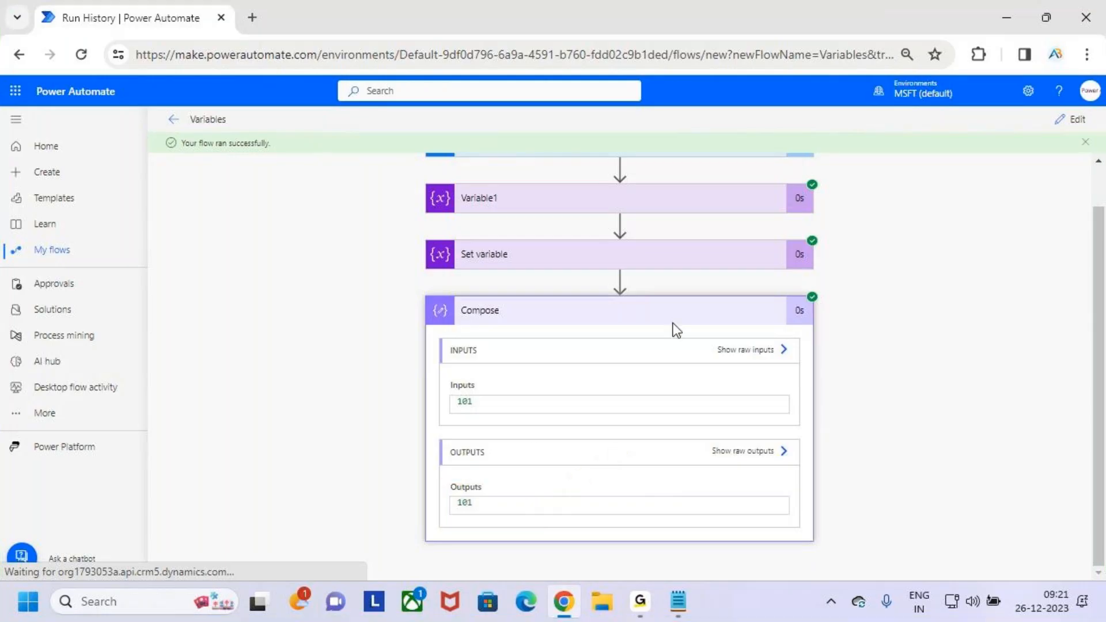
{"action": "left_click", "coordinate": [667, 300]}
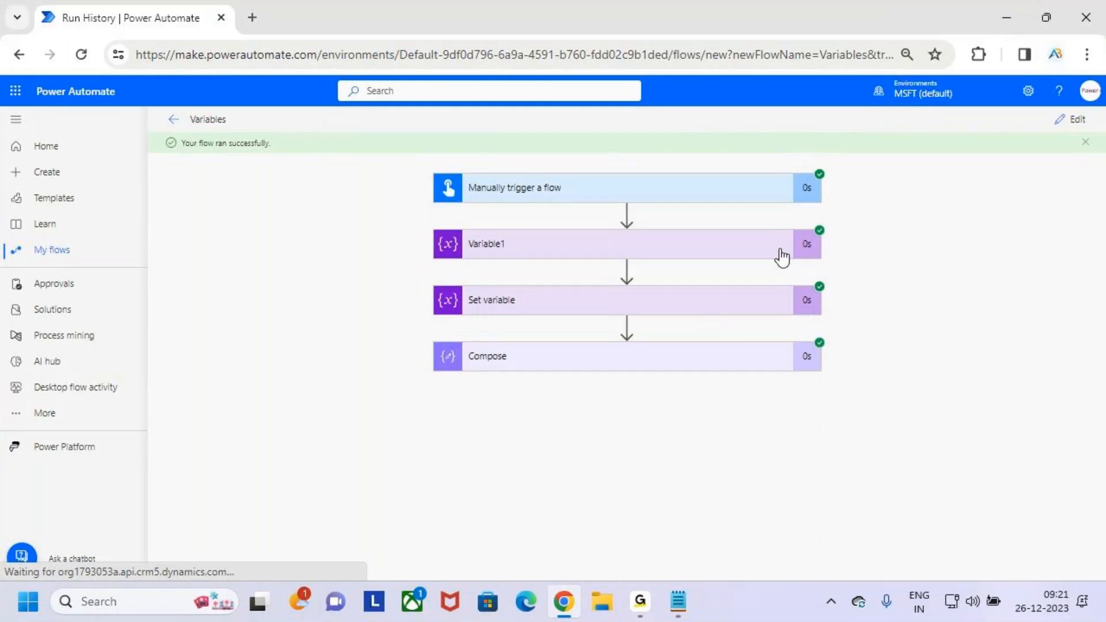
- Temporarily tick the collapsed Variable1 and Set variable actions in the run history
{"action": "left_click_drag", "start_coordinate": [529, 262], "coordinate": [569, 230]}
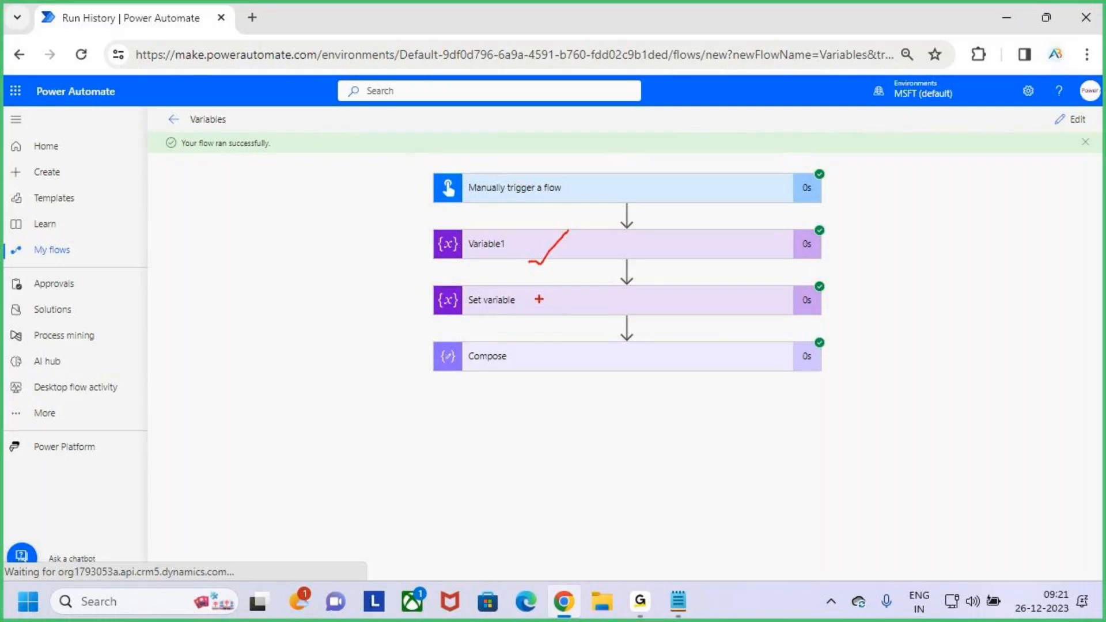
{"action": "left_click_drag", "start_coordinate": [527, 309], "coordinate": [579, 270]}
{"action": "key", "text": "Escape"}
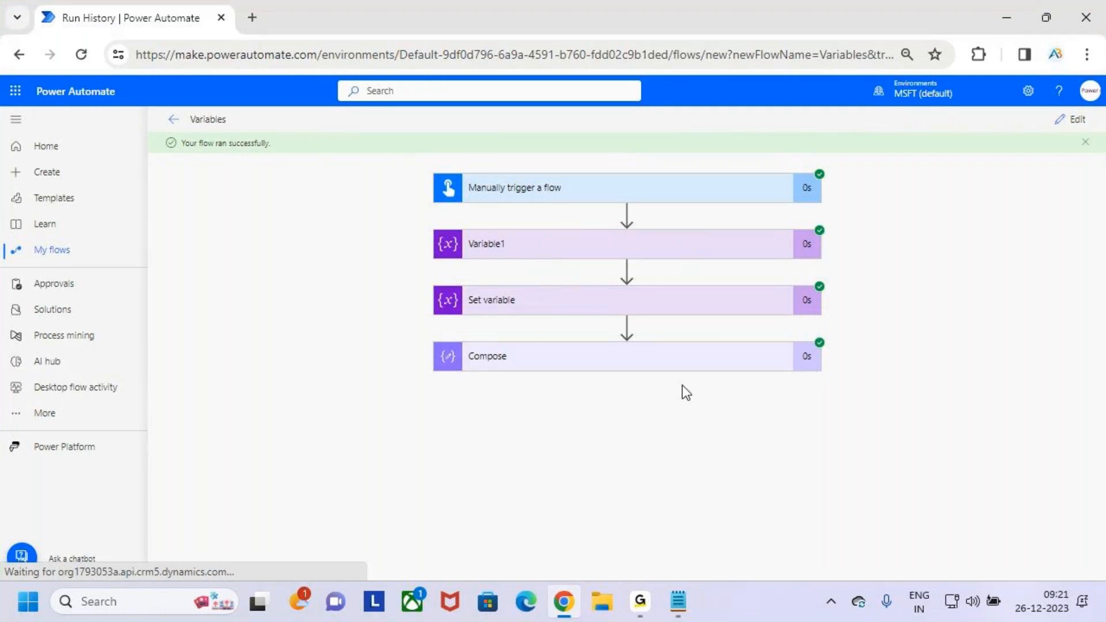
- Expand Compose in the run history again to recheck its inputs and outputs, using a temporary mark
{"action": "left_click", "coordinate": [691, 363]}
{"action": "scroll", "coordinate": [674, 496], "scroll_direction": "down", "scroll_amount": 1}
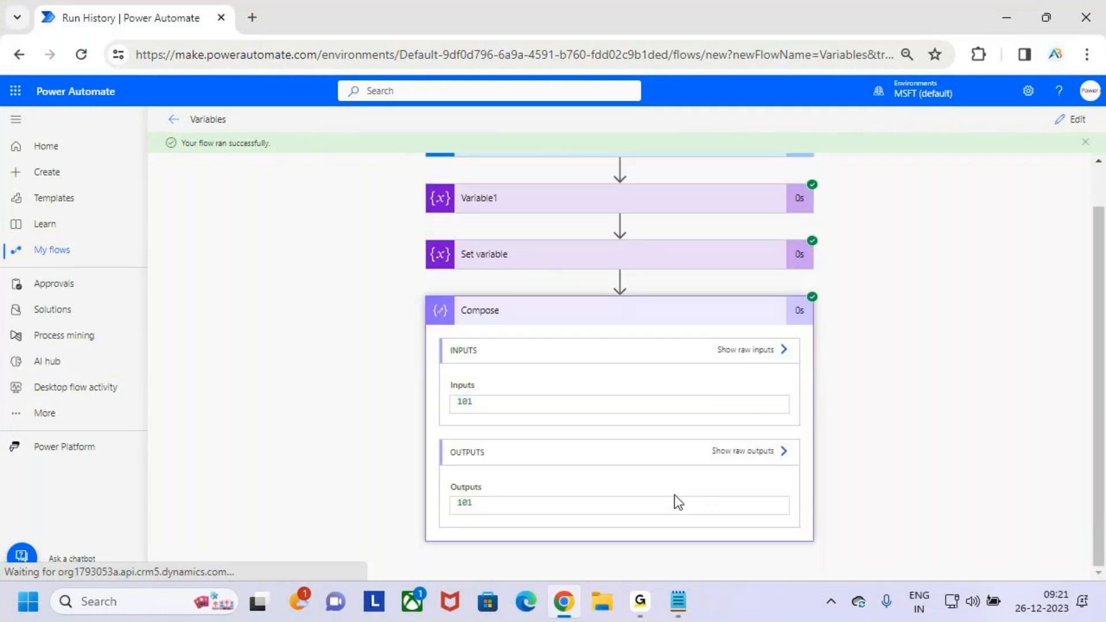
{"action": "left_click", "coordinate": [675, 495]}
{"action": "key", "text": "ctrl+2"}
{"action": "mouse_move", "coordinate": [694, 135]}
{"action": "left_mouse_down"}
{"action": "mouse_move", "coordinate": [771, 177]}
{"action": "mouse_move", "coordinate": [795, 141]}
{"action": "mouse_move", "coordinate": [768, 162]}
{"action": "left_mouse_up"}
{"action": "key", "text": "Escape"}
- Return from the run history to editing the flow and expand the Compose card
{"action": "left_click", "coordinate": [1071, 127]}
{"action": "left_click", "coordinate": [1075, 112]}
{"action": "left_click", "coordinate": [709, 332]}
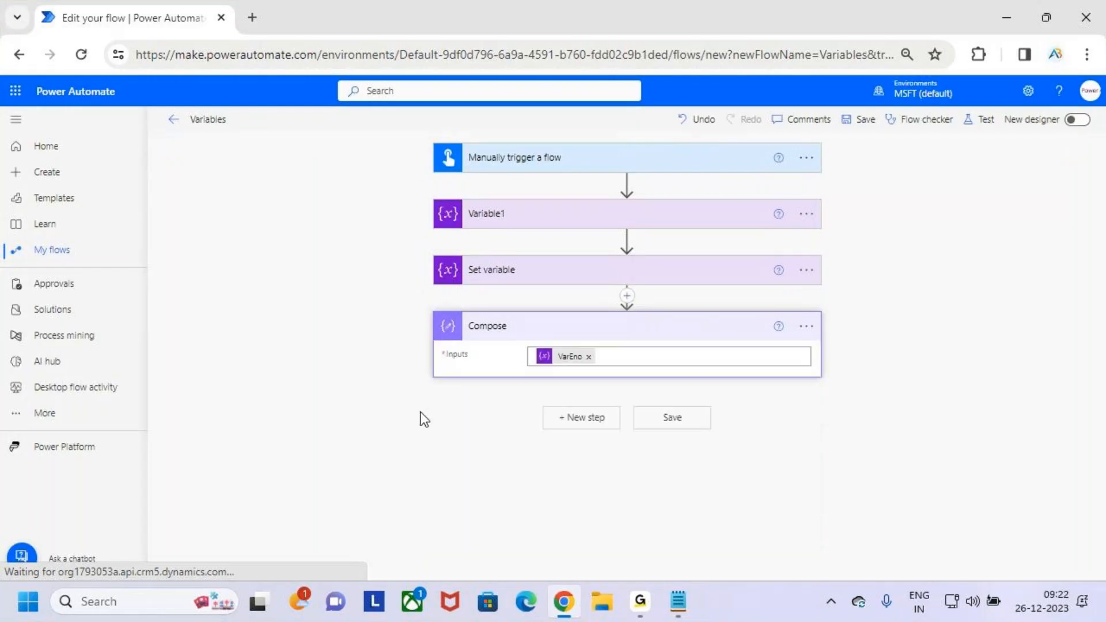
- Box and tick the VarEno input in Compose, then draw an arrow to a handwritten, underlined 101
{"action": "key", "text": "ctrl+2"}
{"action": "mouse_move", "coordinate": [534, 338]}
{"action": "left_mouse_down"}
{"action": "mouse_move", "coordinate": [608, 375]}
{"action": "mouse_move", "coordinate": [637, 331]}
{"action": "left_mouse_up"}
{"action": "left_click_drag", "start_coordinate": [605, 372], "coordinate": [657, 372]}
{"action": "mouse_move", "coordinate": [653, 357]}
{"action": "left_mouse_down"}
{"action": "mouse_move", "coordinate": [680, 375]}
{"action": "mouse_move", "coordinate": [656, 402]}
{"action": "left_mouse_up"}
{"action": "left_click_drag", "start_coordinate": [710, 370], "coordinate": [712, 396]}
{"action": "left_click_drag", "start_coordinate": [727, 369], "coordinate": [759, 396]}
{"action": "left_click_drag", "start_coordinate": [687, 436], "coordinate": [795, 402]}
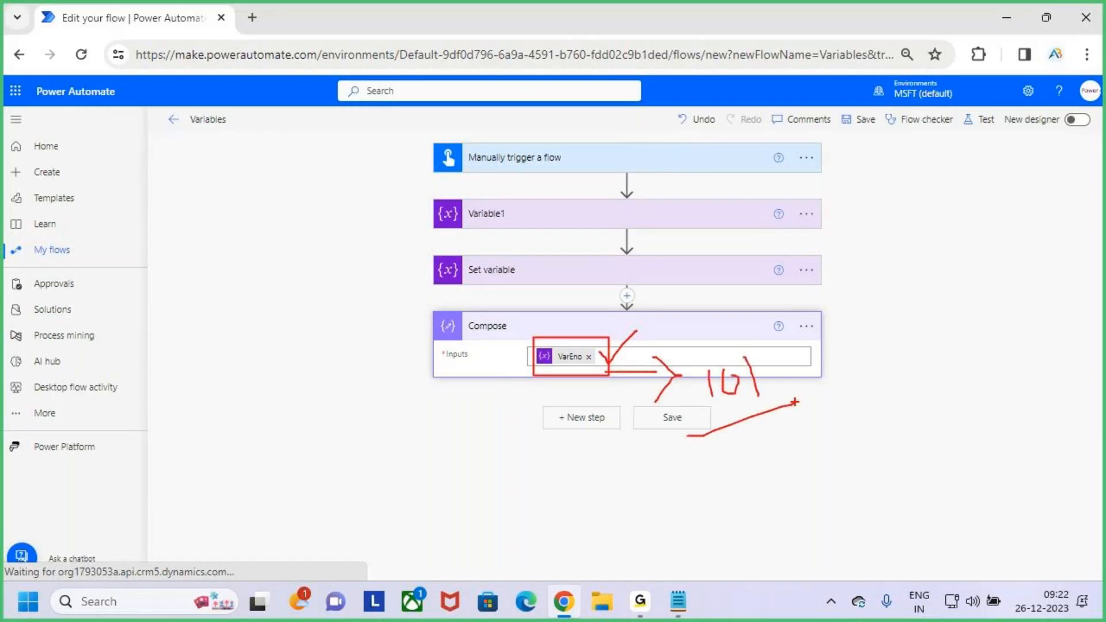
- Clear the drawn marks, collapse Compose, and review Variable1's name, value and available data types before collapsing it again
{"action": "key", "text": "Escape"}
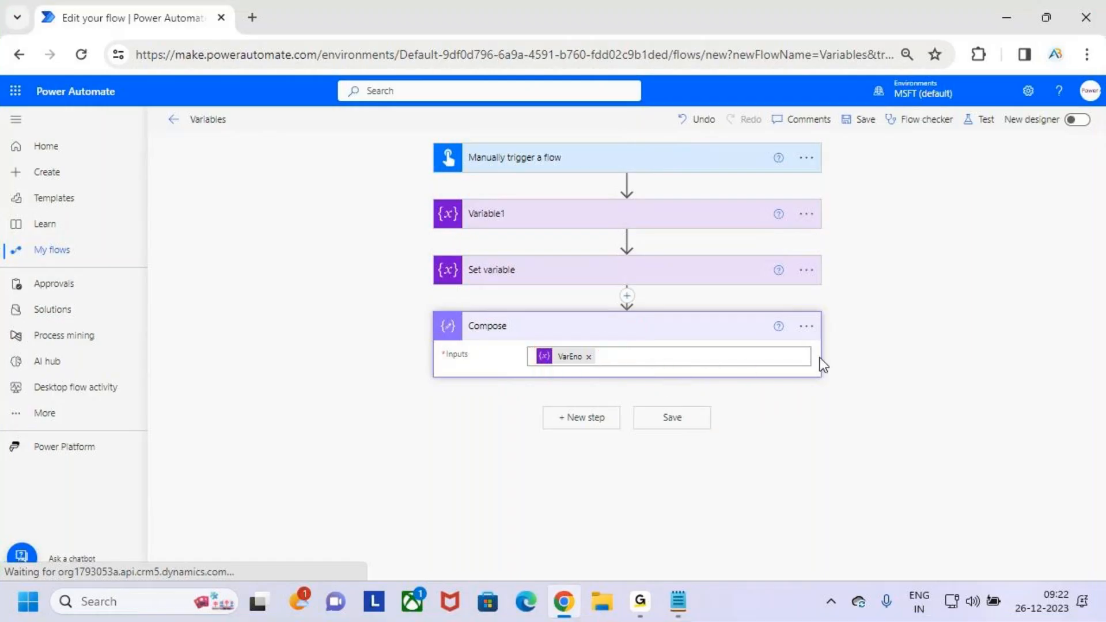
{"action": "left_click", "coordinate": [722, 326]}
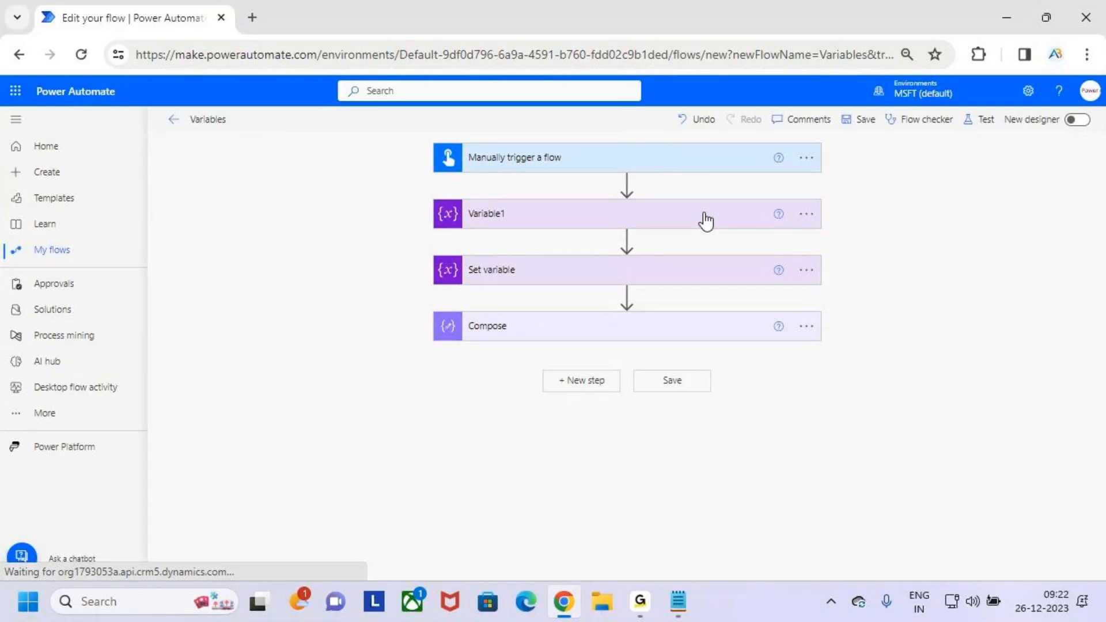
{"action": "left_click", "coordinate": [706, 220]}
{"action": "left_click", "coordinate": [801, 274]}
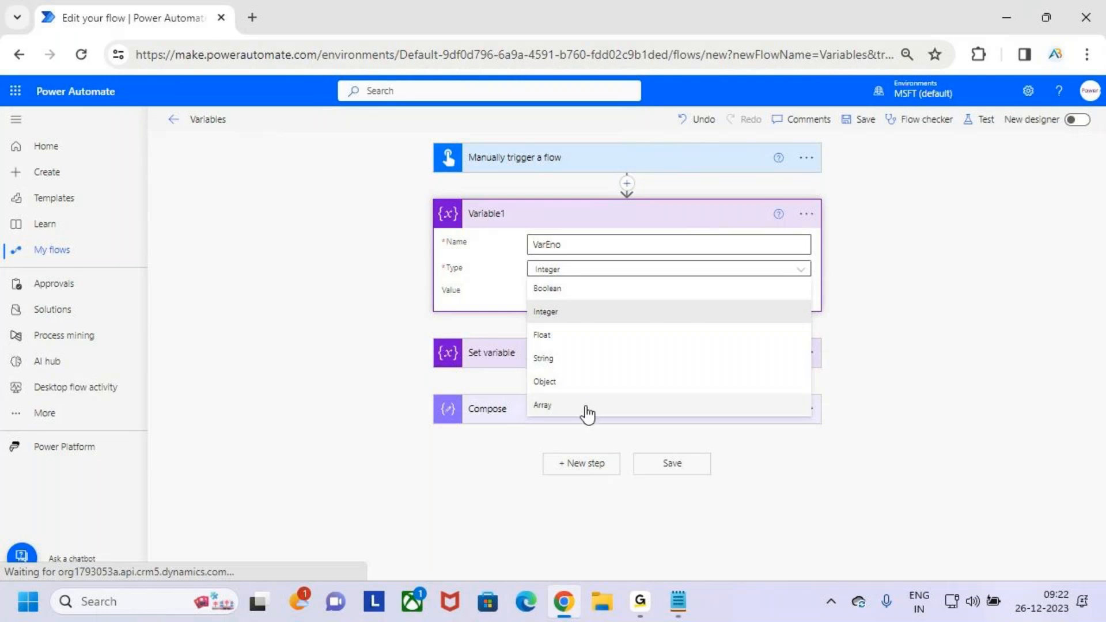
{"action": "left_click", "coordinate": [683, 221]}
{"action": "left_click", "coordinate": [682, 221]}
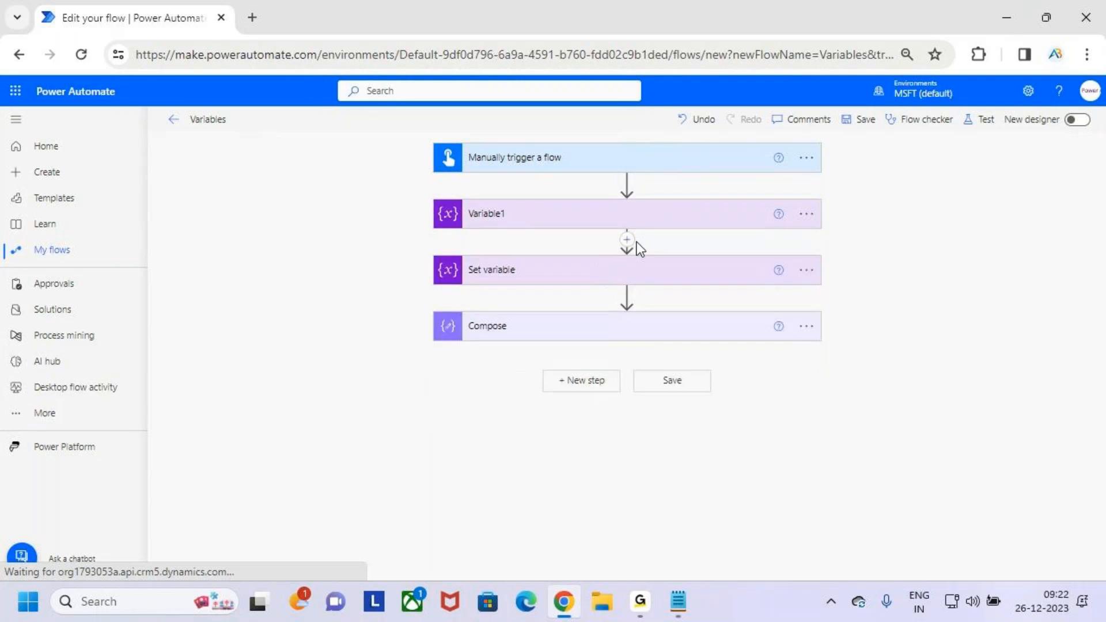
{"action": "left_click", "coordinate": [628, 218]}
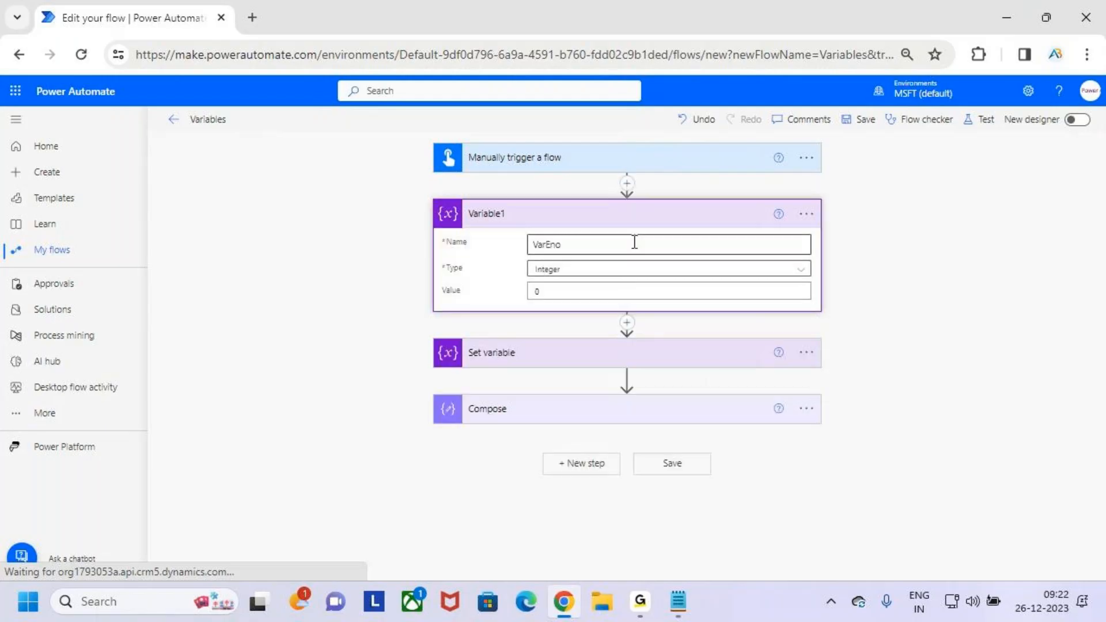
{"action": "left_click", "coordinate": [634, 219]}
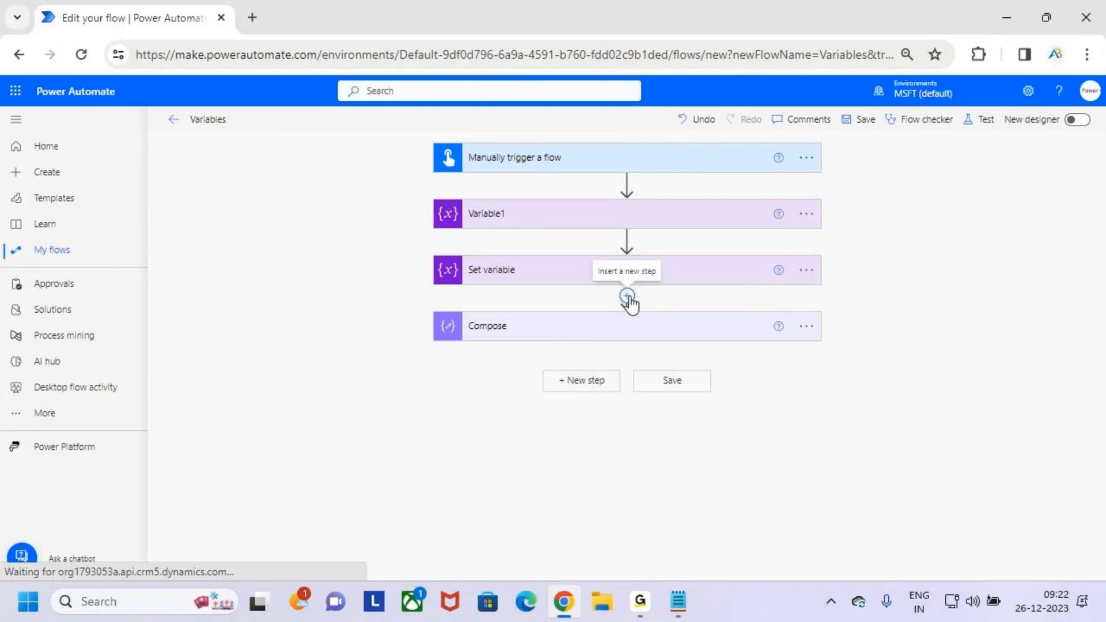
- Insert an Initialize variable action between Set variable and Compose, searching the operations for "variable"
{"action": "left_click", "coordinate": [628, 297]}
{"action": "left_click", "coordinate": [637, 325]}
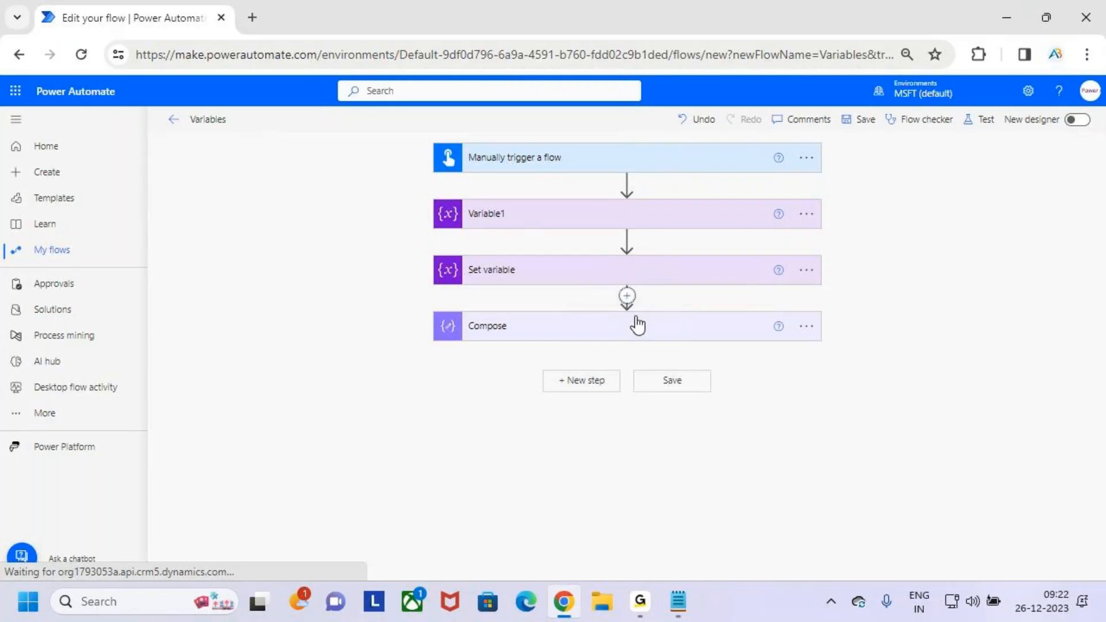
{"action": "type", "text": "var"}
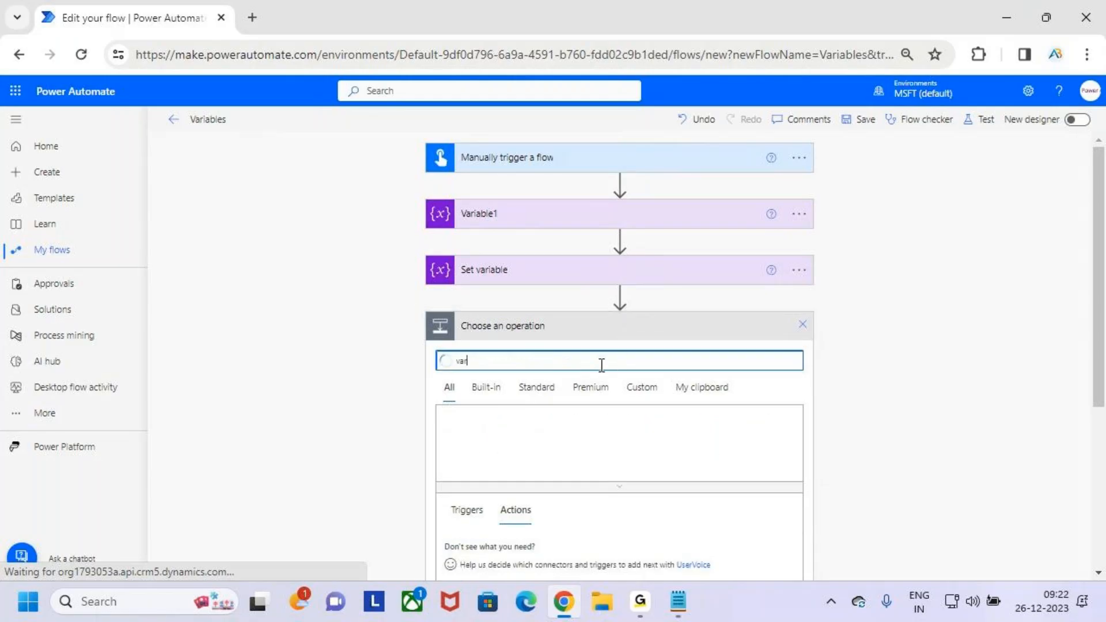
{"action": "type", "text": "iable"}
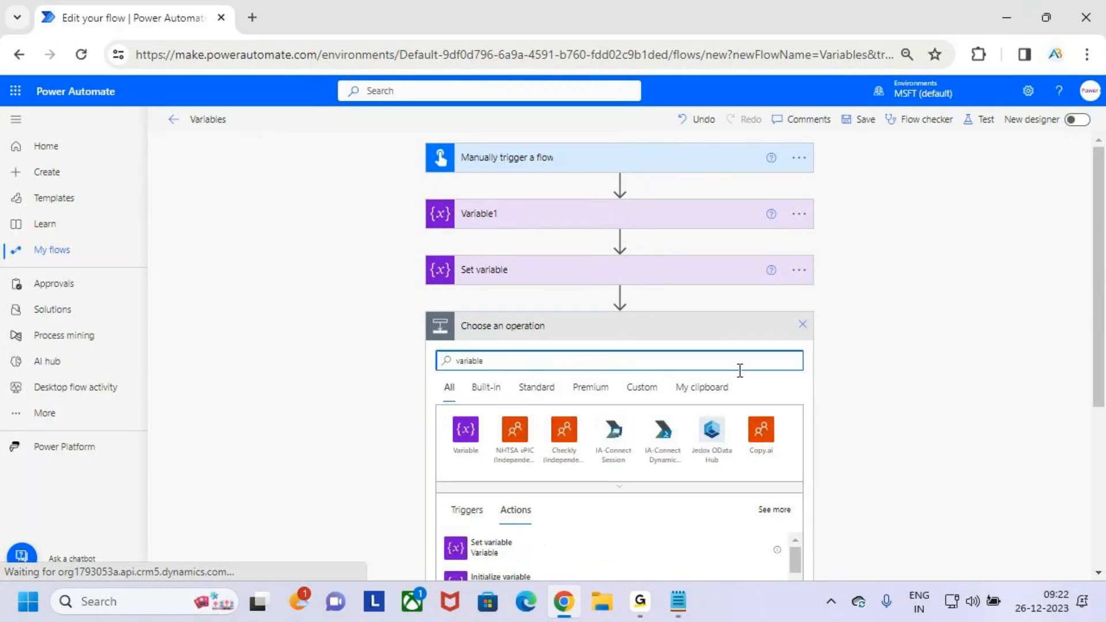
{"action": "scroll", "coordinate": [523, 438], "scroll_direction": "down", "scroll_amount": 3}
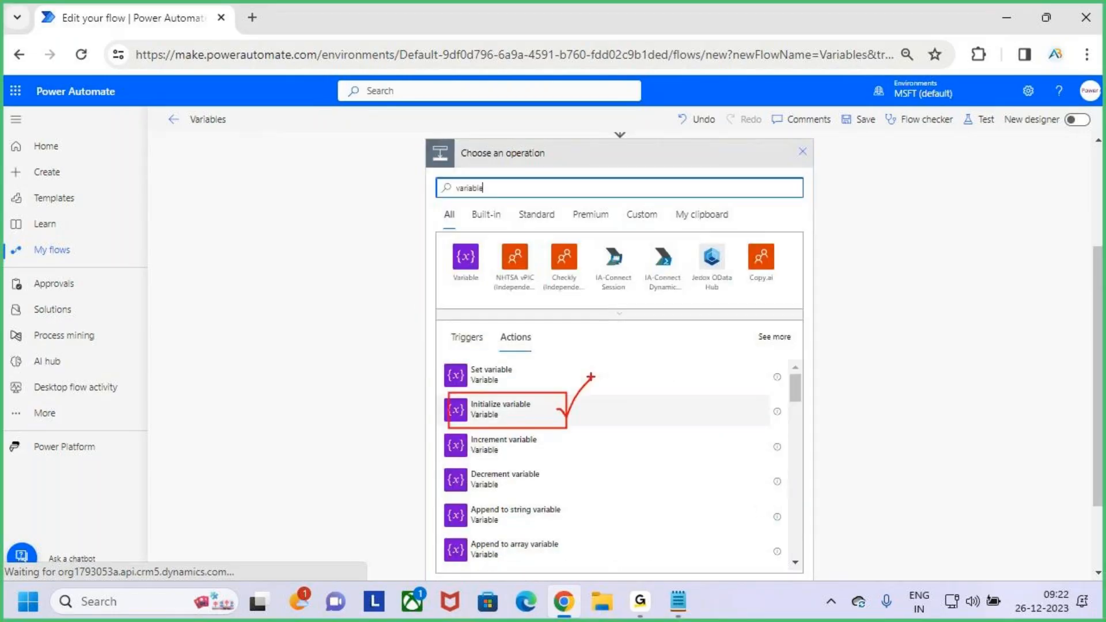
{"action": "left_click", "coordinate": [542, 425]}
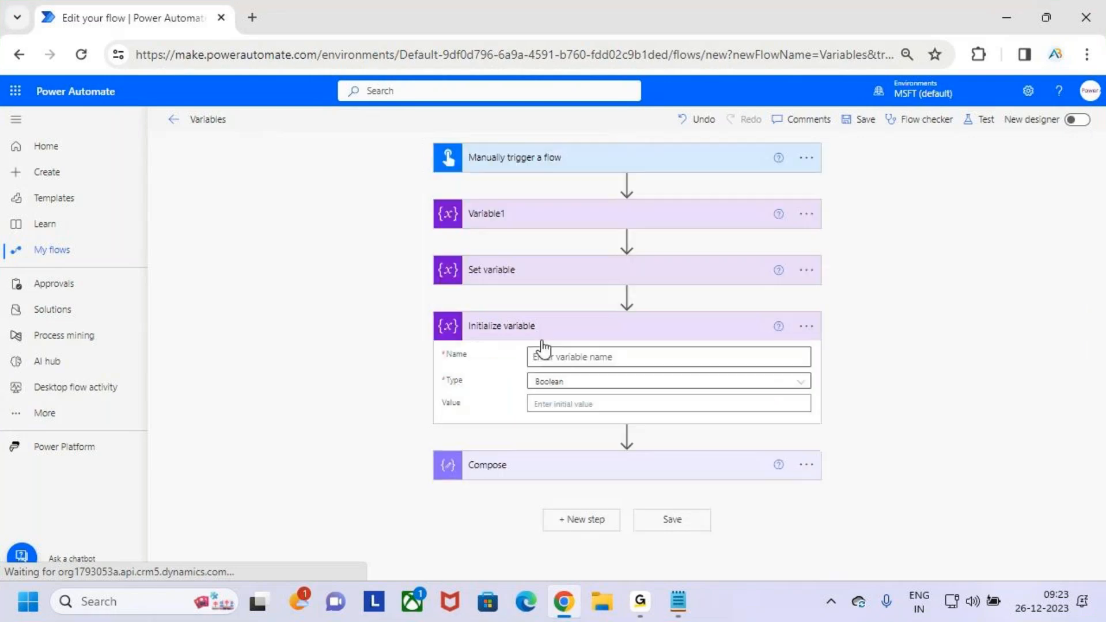
- Name the variable in the new Initialize variable action VarEname
{"action": "left_click", "coordinate": [598, 357]}
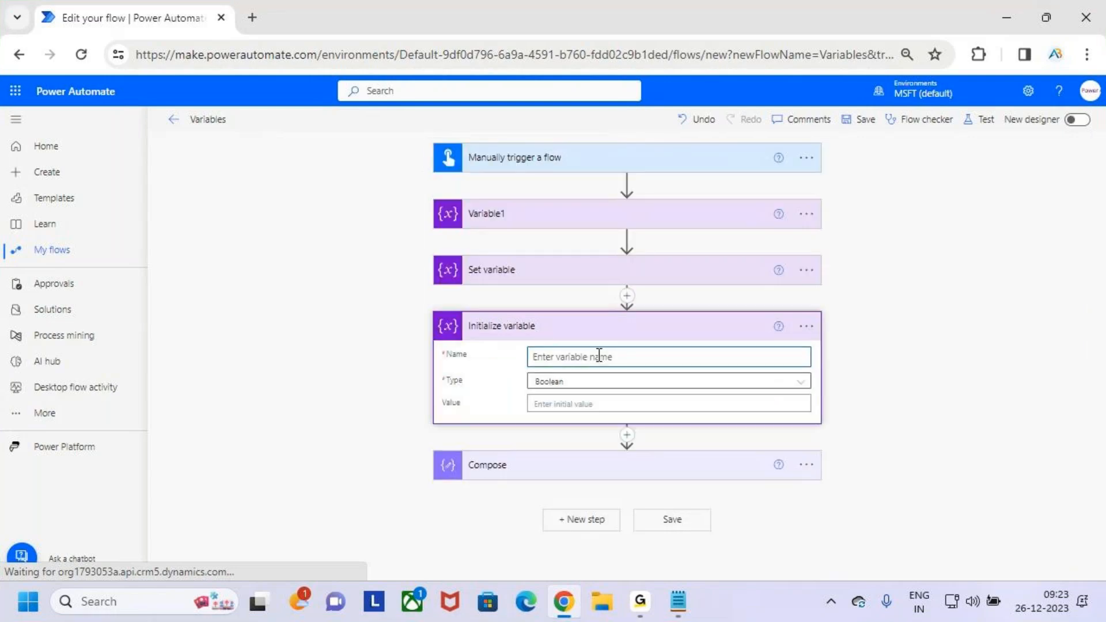
{"action": "type", "text": "VarEname"}
- Rename the Variable1 action as Eno
{"action": "left_click", "coordinate": [810, 216]}
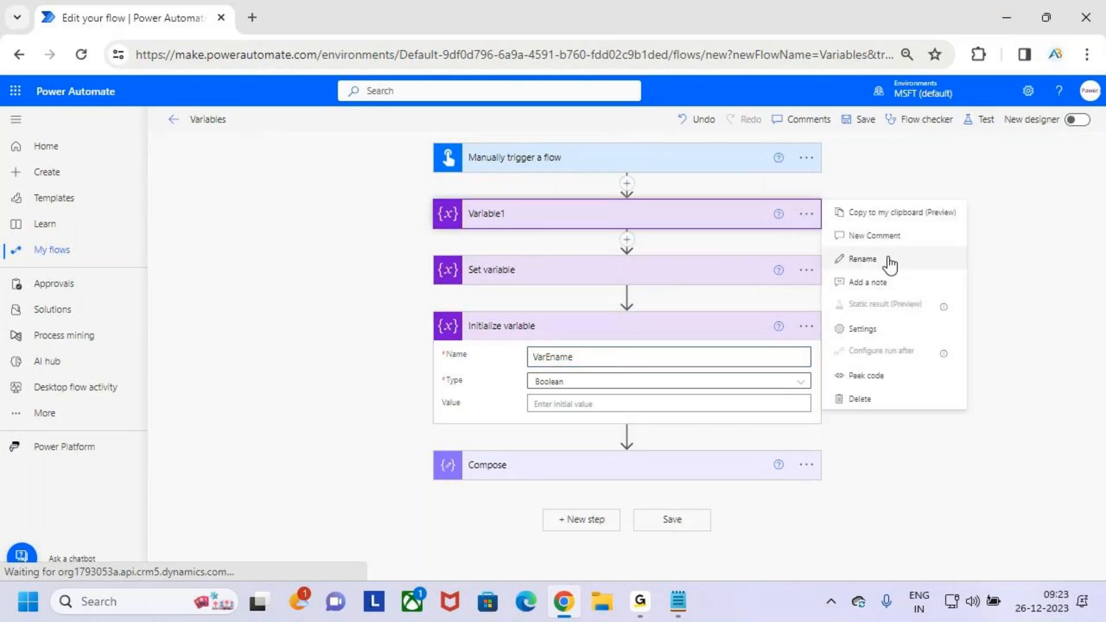
{"action": "left_click", "coordinate": [882, 260]}
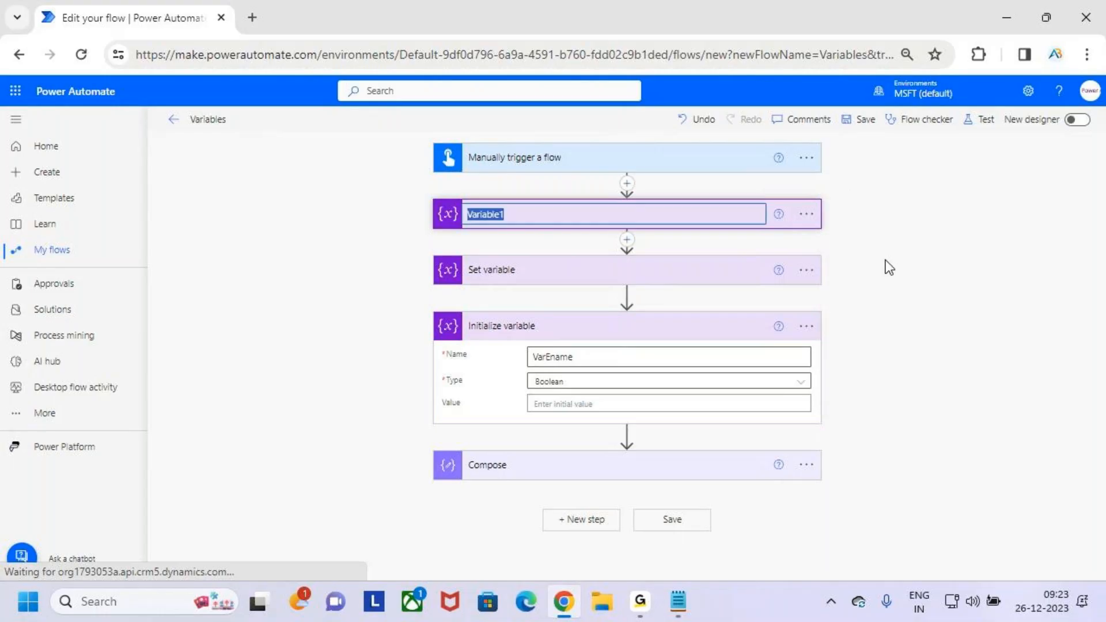
{"action": "type", "text": "enc"}
{"action": "key", "text": "BackSpace"}
{"action": "key", "text": "BackSpace"}
{"action": "type", "text": "nc"}
- Rename the new Initialize variable action as Ename
{"action": "left_click", "coordinate": [806, 326]}
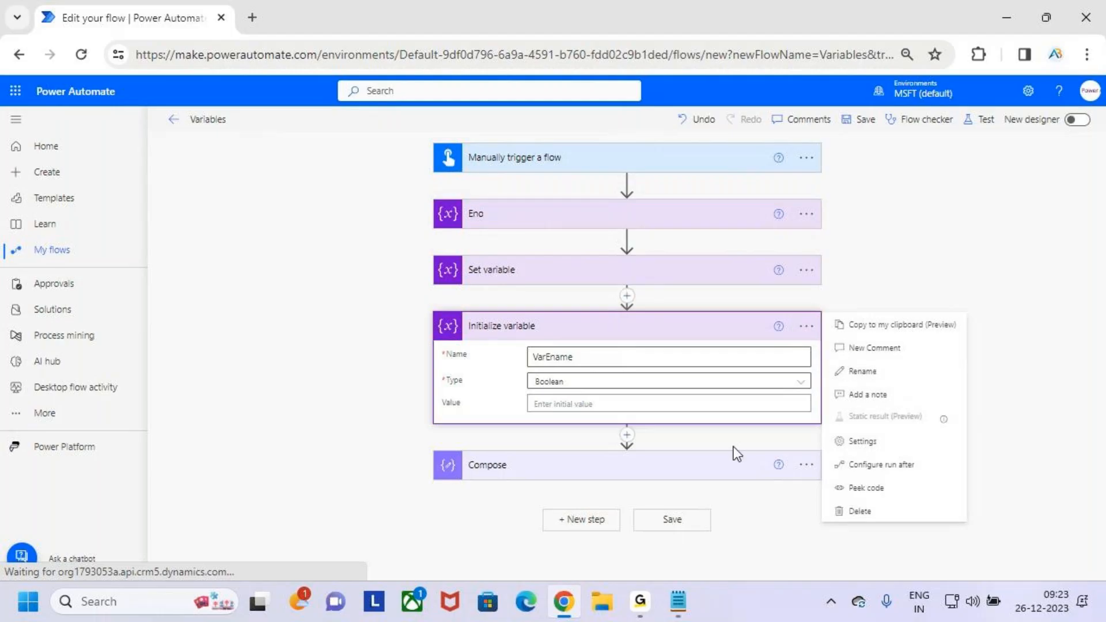
{"action": "left_click", "coordinate": [875, 373]}
{"action": "type", "text": "ename"}
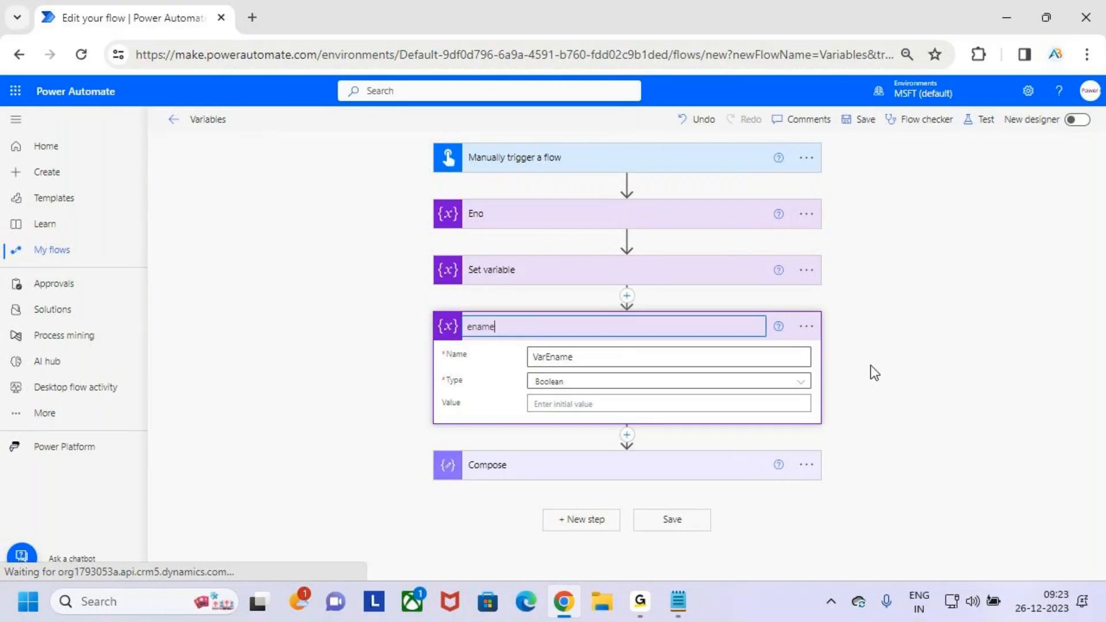
{"action": "key", "text": "Home"}
{"action": "key", "text": "BackSpace"}
{"action": "type", "text": "E"}
{"action": "left_click", "coordinate": [929, 340]}
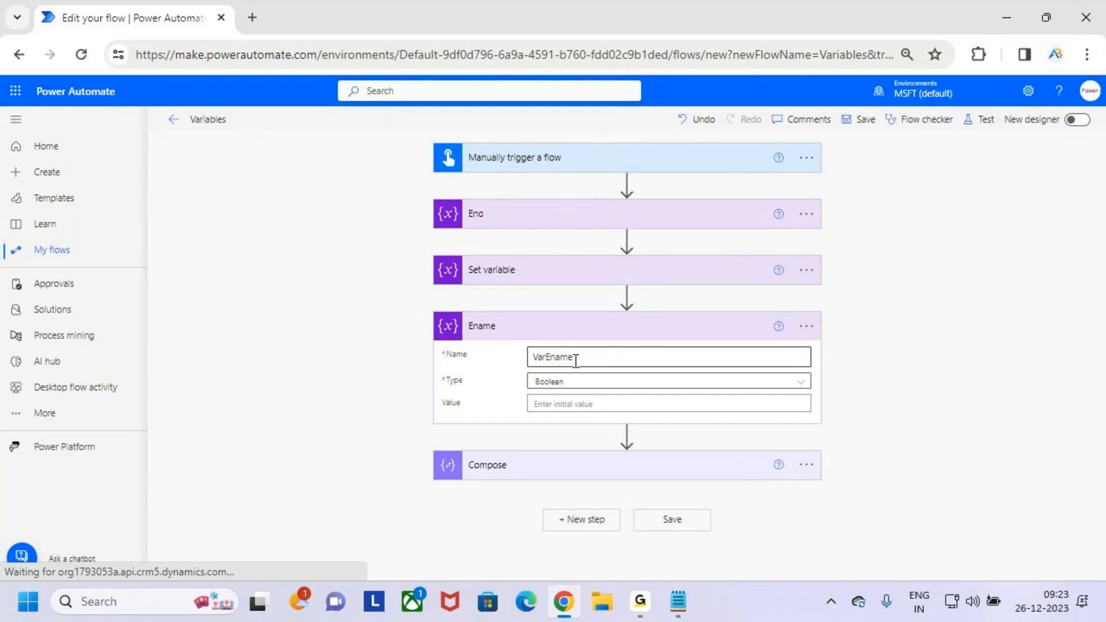
- Set the VarEname variable's type to String and enter the employee's first name as its initial value
{"action": "left_click", "coordinate": [601, 384]}
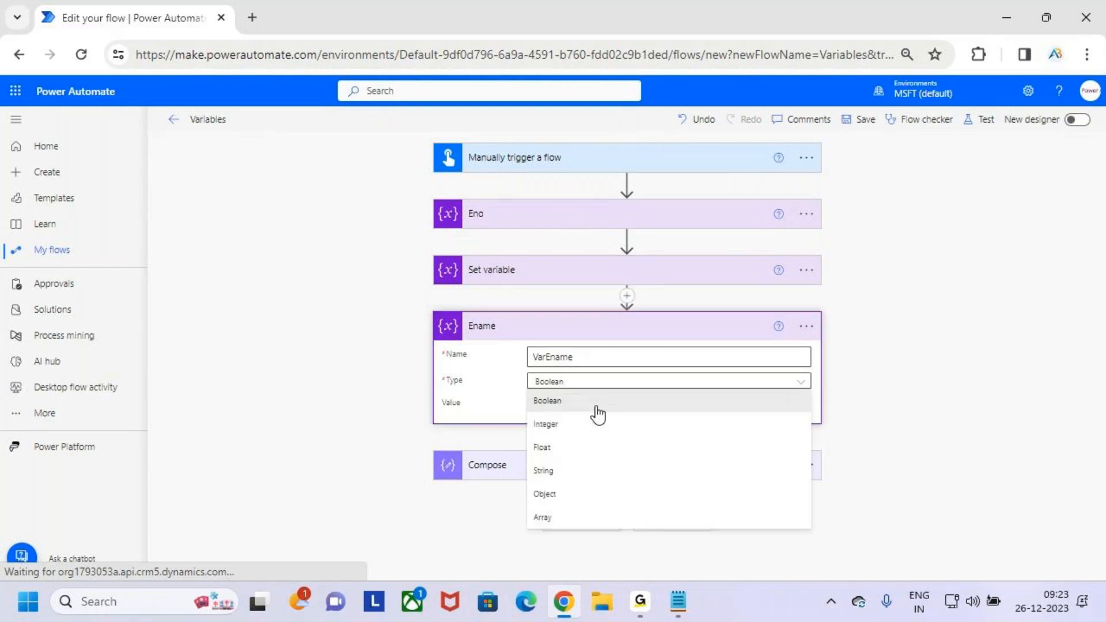
{"action": "left_click", "coordinate": [579, 473]}
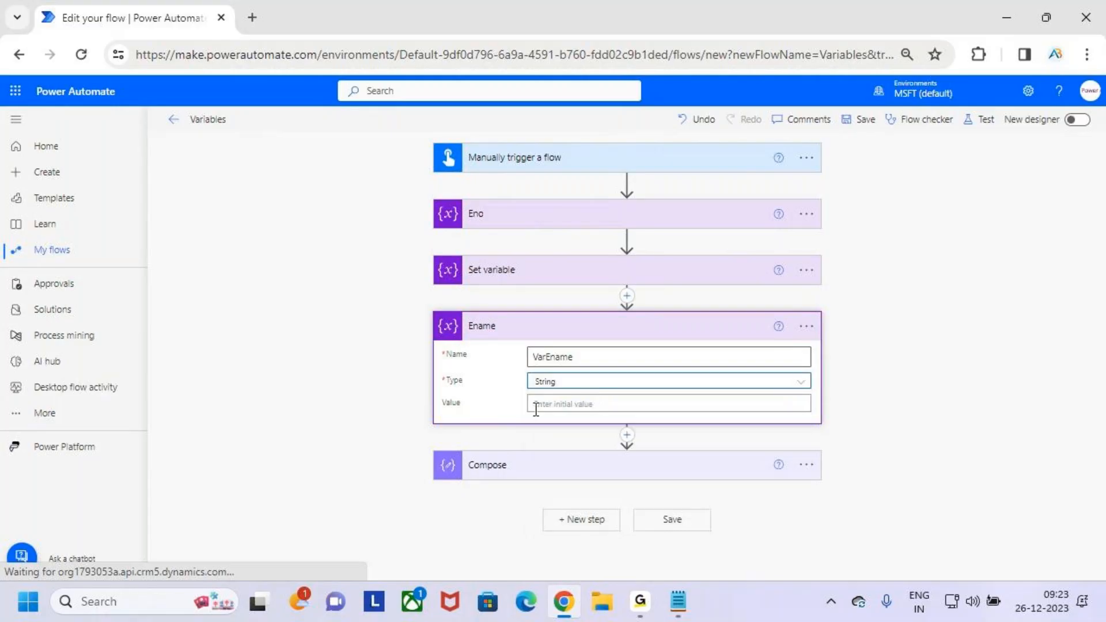
{"action": "left_click", "coordinate": [583, 404]}
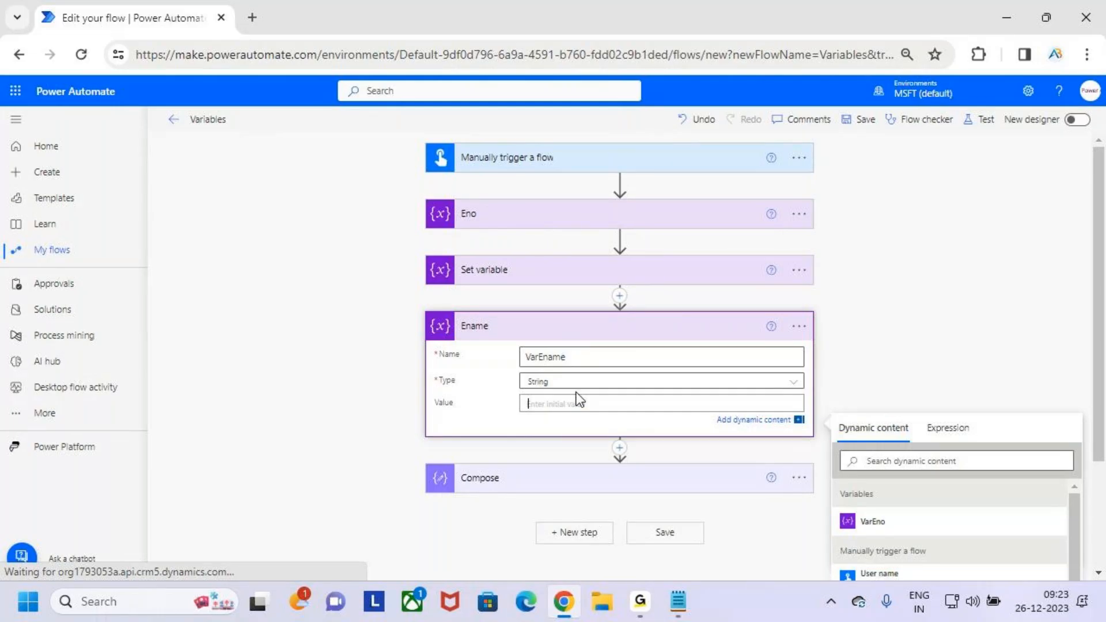
{"action": "type", "text": "E"}
{"action": "key", "text": "BackSpace"}
{"action": "type", "text": "E"}
{"action": "key", "text": "BackSpace"}
{"action": "type", "text": "s"}
{"action": "key", "text": "BackSpace"}
{"action": "type", "text": "s"}
{"action": "key", "text": "BackSpace"}
- Temporarily underline VarEname and String, box the initial value, and draw a mark from it up to the variable name
{"action": "key", "text": "ctrl+2"}
{"action": "left_click_drag", "start_coordinate": [525, 366], "coordinate": [576, 367]}
{"action": "left_click_drag", "start_coordinate": [530, 391], "coordinate": [571, 390]}
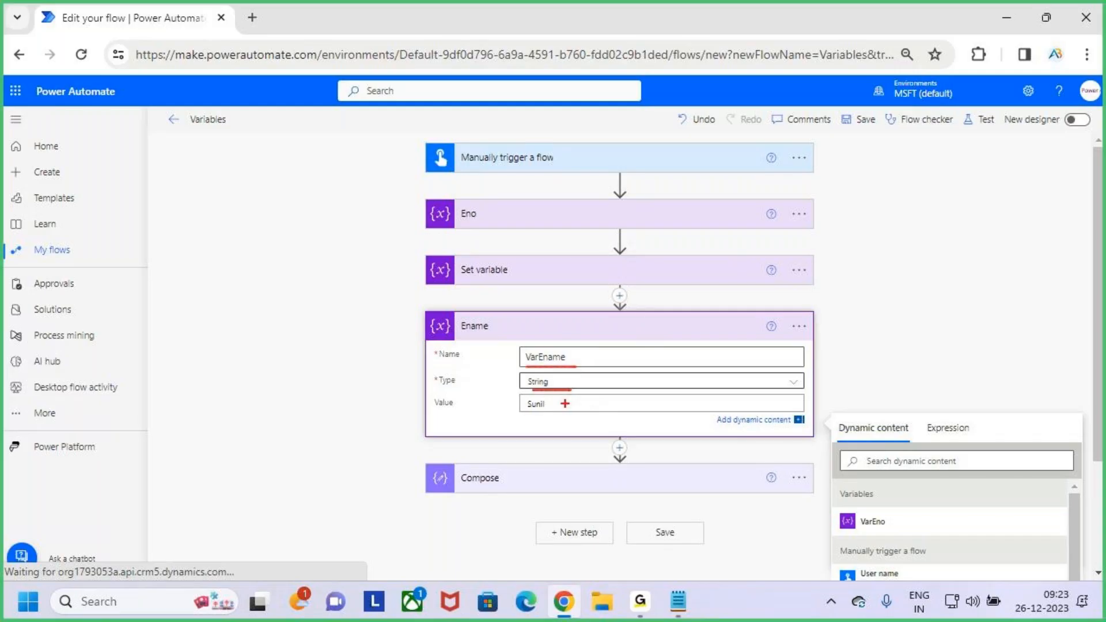
{"action": "left_click_drag", "start_coordinate": [522, 396], "coordinate": [556, 415]}
{"action": "mouse_move", "coordinate": [554, 407]}
{"action": "left_mouse_down"}
{"action": "mouse_move", "coordinate": [597, 411]}
{"action": "mouse_move", "coordinate": [554, 356]}
{"action": "left_mouse_up"}
{"action": "key", "text": "Escape"}
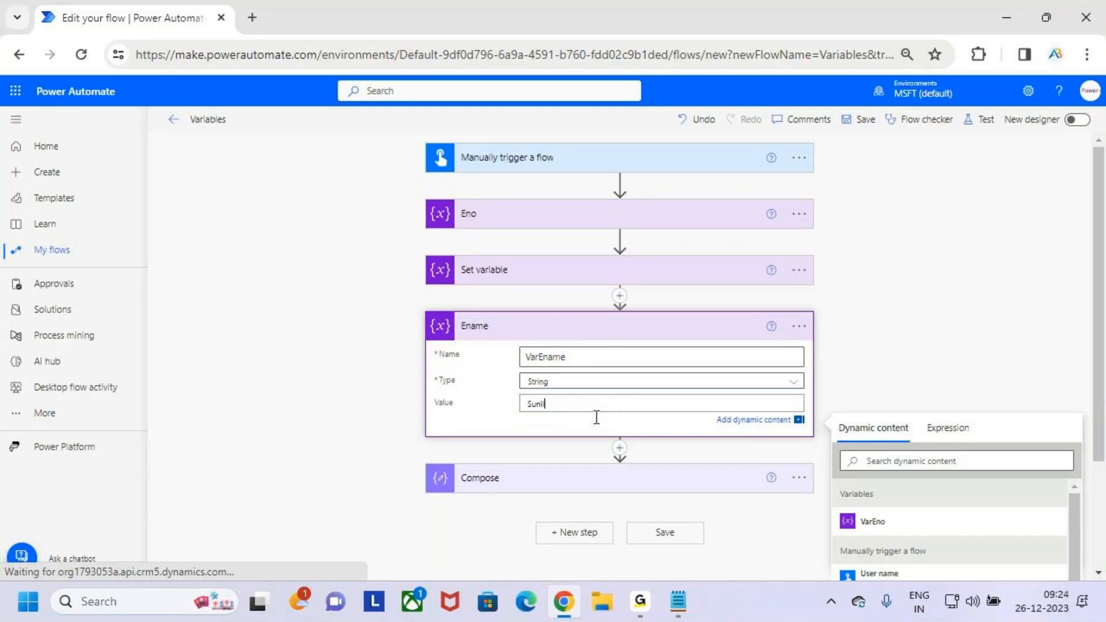
- Replace the Compose input with the VarEno and VarEname variables, each on its own line
{"action": "left_click", "coordinate": [956, 321]}
{"action": "left_click", "coordinate": [672, 478]}
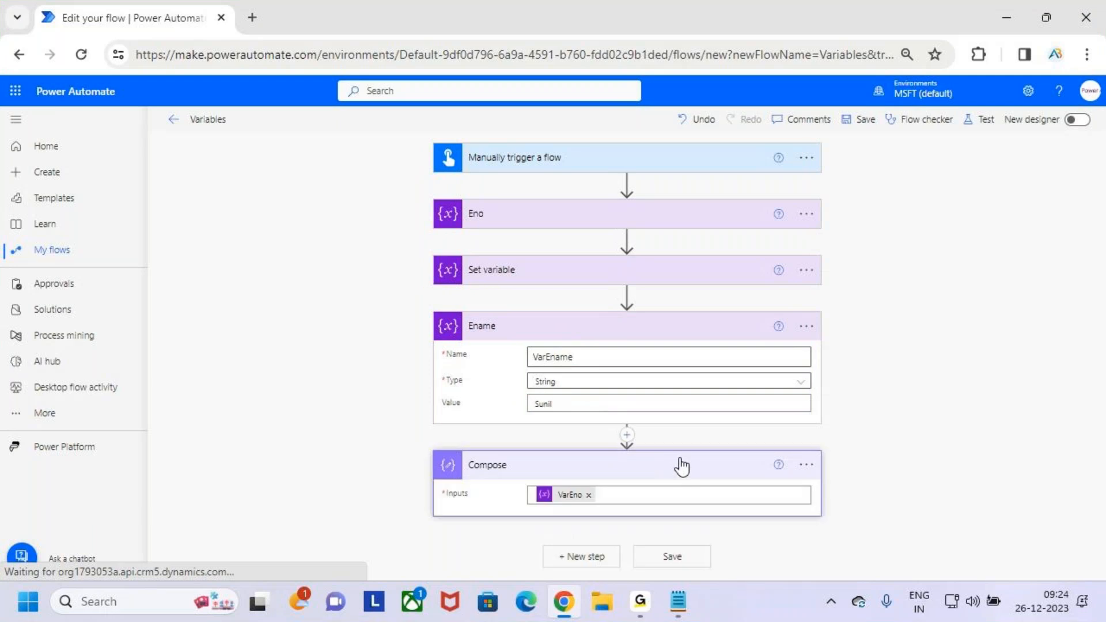
{"action": "left_click", "coordinate": [589, 495]}
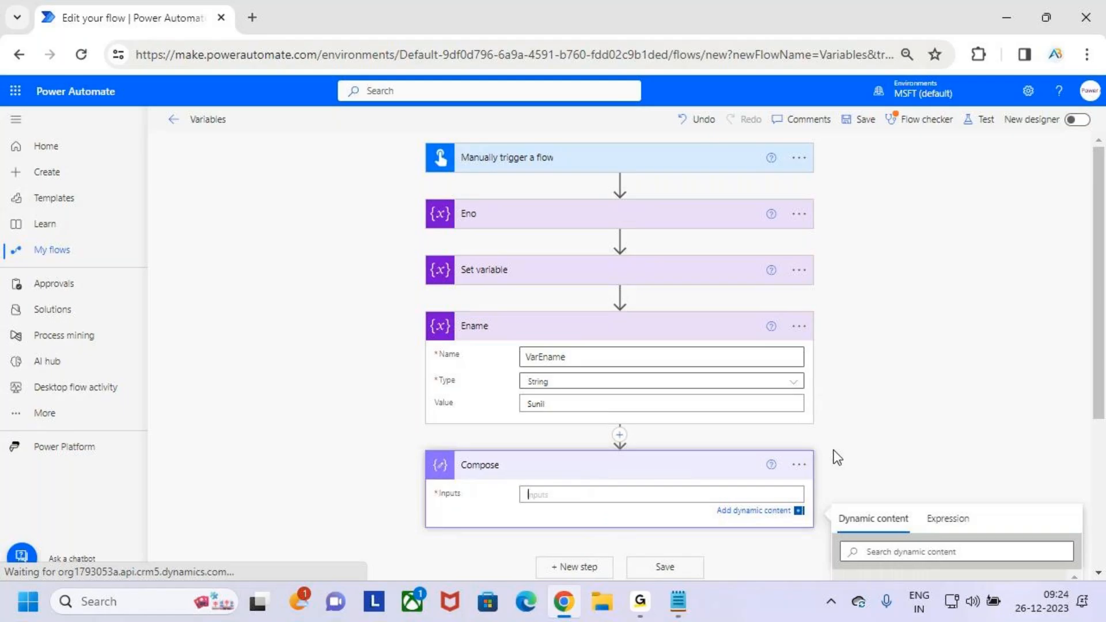
{"action": "scroll", "coordinate": [834, 450], "scroll_direction": "down", "scroll_amount": 3}
{"action": "left_click", "coordinate": [918, 471]}
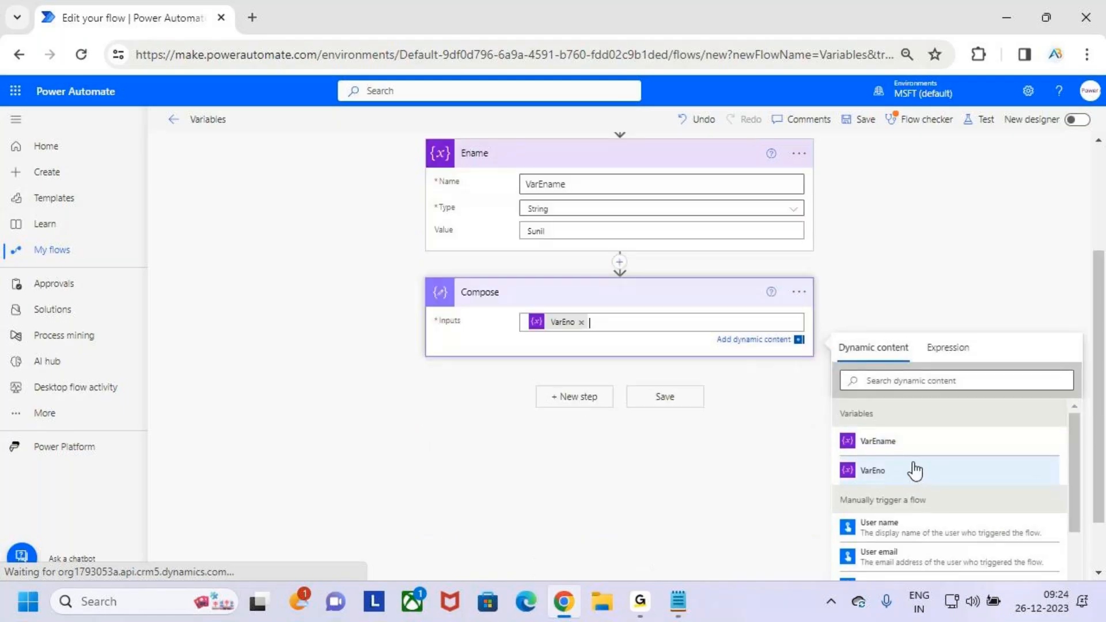
{"action": "key", "text": "Return"}
{"action": "left_click", "coordinate": [909, 459]}
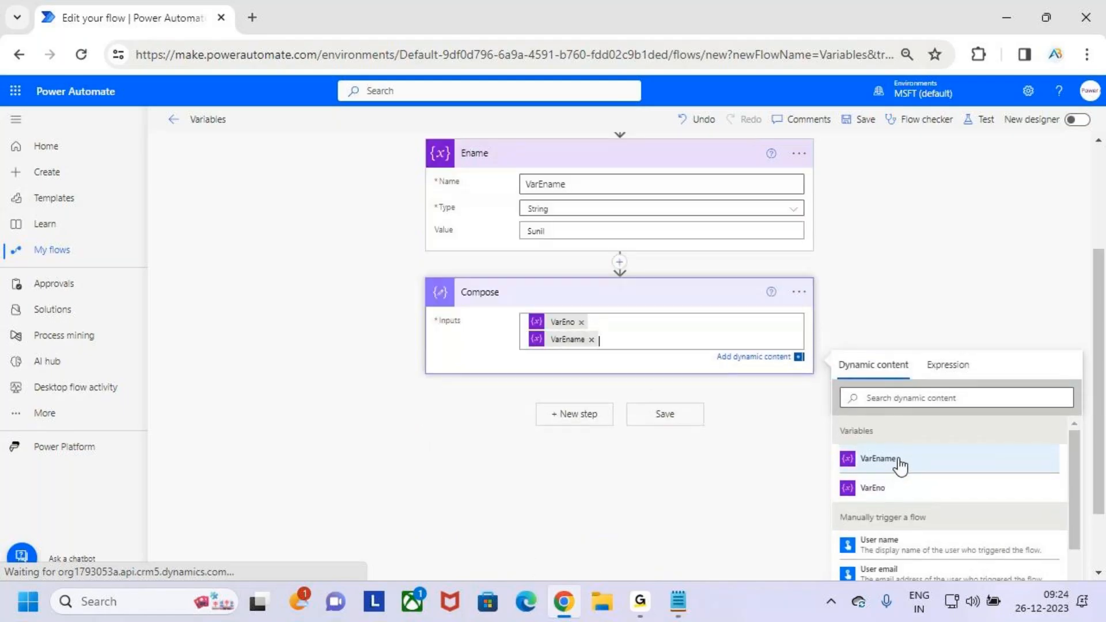
{"action": "left_click", "coordinate": [890, 286]}
- Save the flow, then test it manually by running it
{"action": "scroll", "coordinate": [587, 395], "scroll_direction": "up", "scroll_amount": 5}
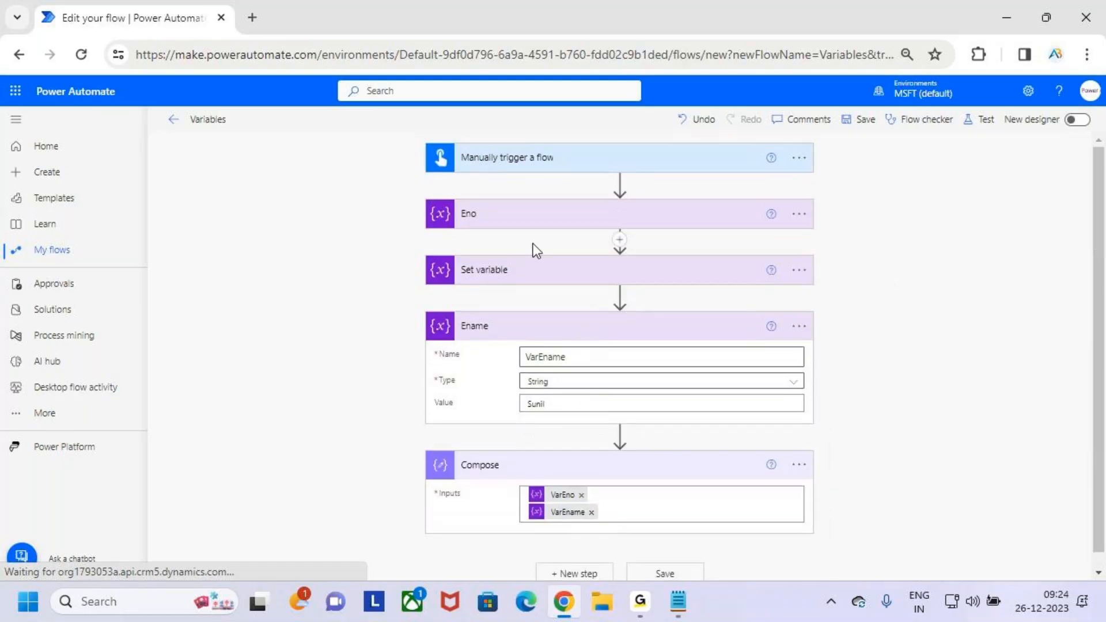
{"action": "left_click", "coordinate": [528, 215]}
{"action": "left_click", "coordinate": [862, 119]}
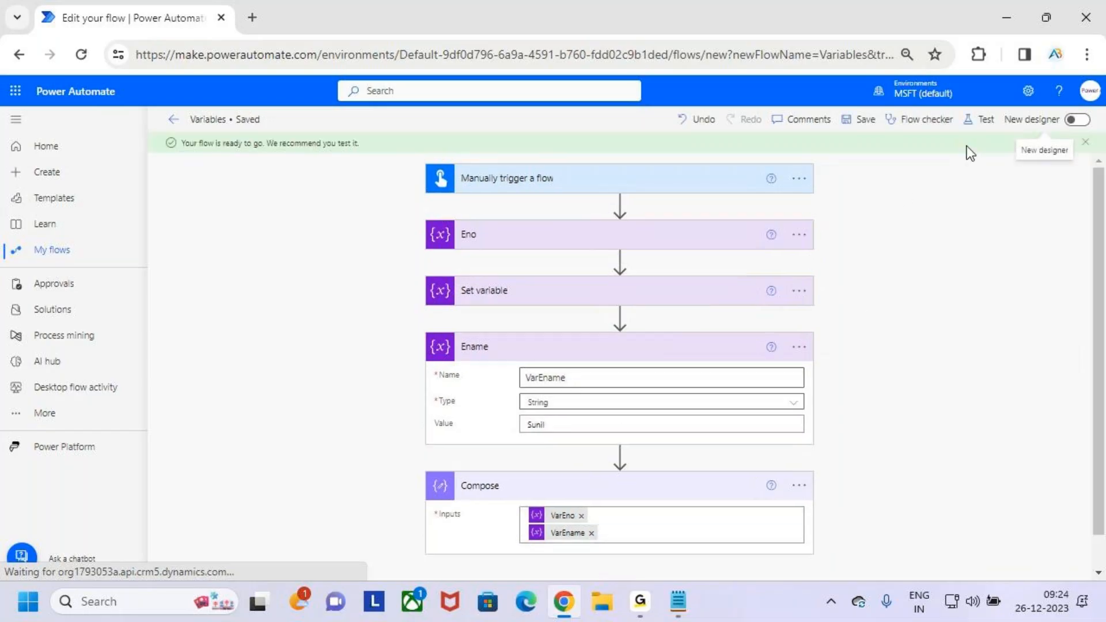
{"action": "left_click", "coordinate": [981, 122]}
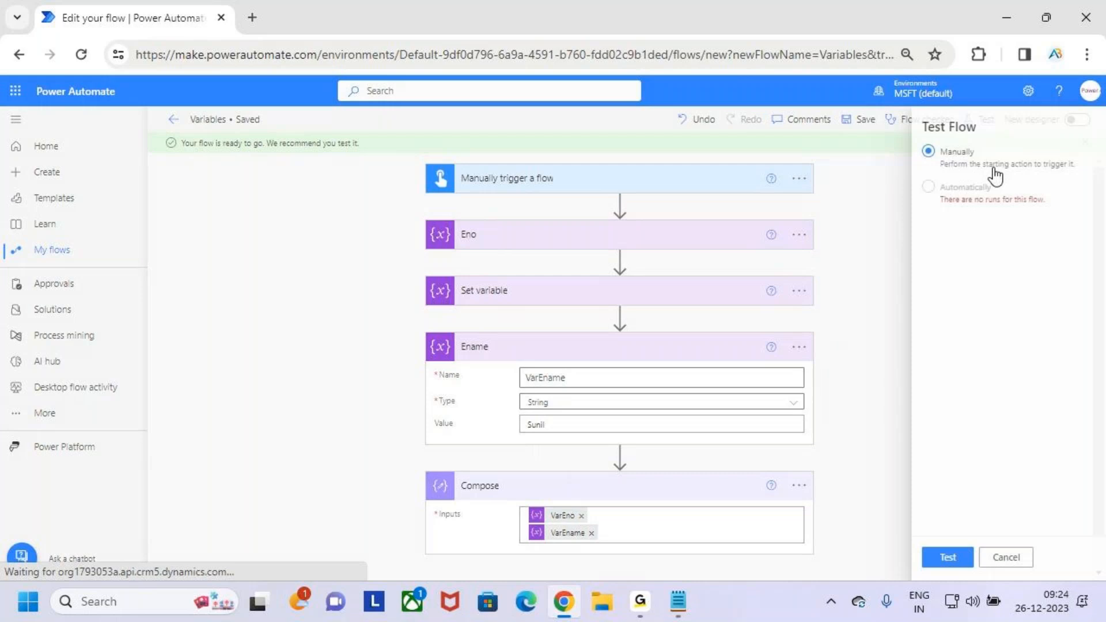
{"action": "left_click", "coordinate": [934, 559]}
{"action": "left_click", "coordinate": [932, 564]}
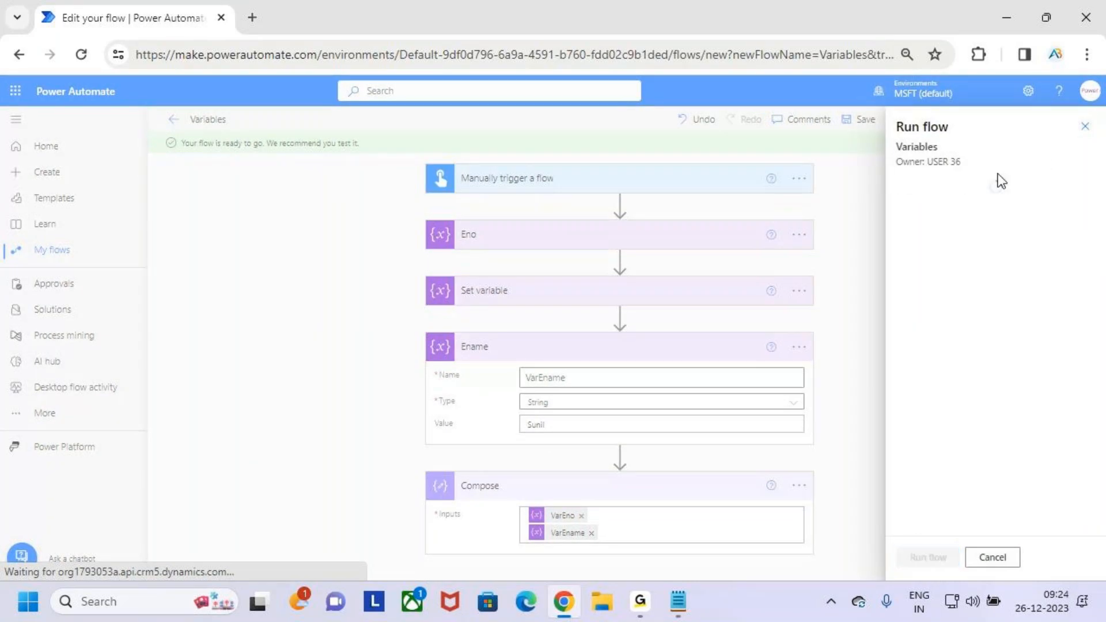
{"action": "left_click", "coordinate": [934, 553]}
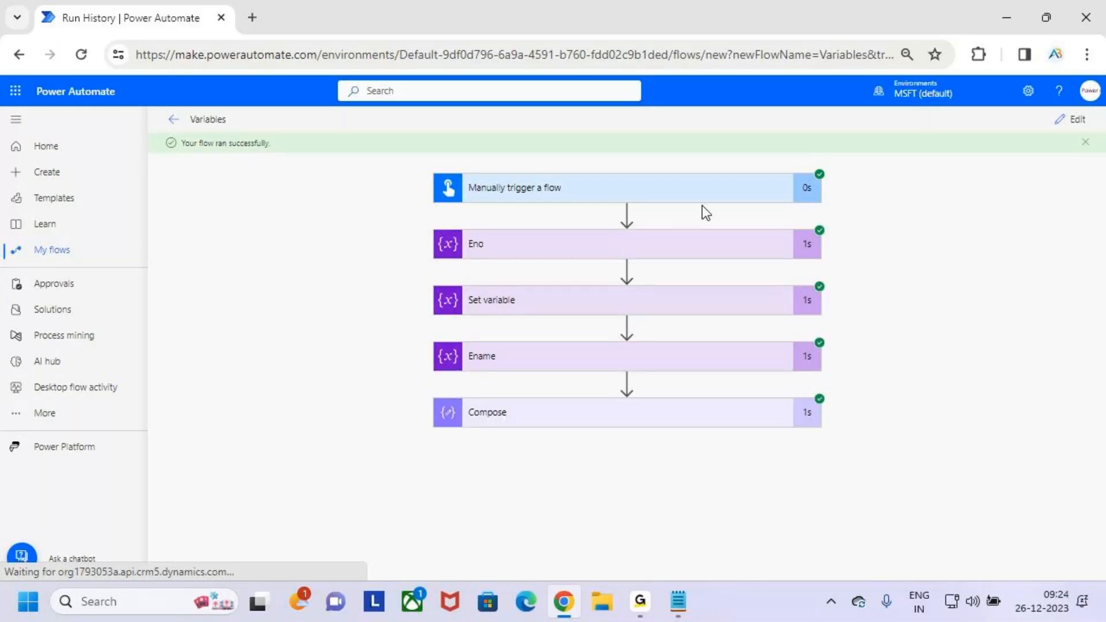
- Temporarily tick all five run history actions and draw a circled x and an underlined handwritten word beside them
{"action": "key", "text": "ctrl+2"}
{"action": "left_click_drag", "start_coordinate": [821, 205], "coordinate": [834, 196]}
{"action": "left_click_drag", "start_coordinate": [815, 245], "coordinate": [845, 229]}
{"action": "left_click_drag", "start_coordinate": [820, 298], "coordinate": [837, 288]}
{"action": "left_click_drag", "start_coordinate": [824, 350], "coordinate": [852, 351]}
{"action": "left_click_drag", "start_coordinate": [821, 415], "coordinate": [840, 407]}
{"action": "mouse_move", "coordinate": [888, 253]}
{"action": "left_mouse_down"}
{"action": "mouse_move", "coordinate": [883, 278]}
{"action": "mouse_move", "coordinate": [899, 258]}
{"action": "mouse_move", "coordinate": [886, 271]}
{"action": "left_mouse_up"}
{"action": "mouse_move", "coordinate": [923, 251]}
{"action": "left_mouse_down"}
{"action": "mouse_move", "coordinate": [866, 243]}
{"action": "mouse_move", "coordinate": [882, 264]}
{"action": "left_mouse_up"}
{"action": "mouse_move", "coordinate": [888, 331]}
{"action": "left_mouse_down"}
{"action": "mouse_move", "coordinate": [906, 331]}
{"action": "mouse_move", "coordinate": [902, 353]}
{"action": "mouse_move", "coordinate": [992, 337]}
{"action": "left_mouse_up"}
{"action": "left_click_drag", "start_coordinate": [892, 379], "coordinate": [986, 358]}
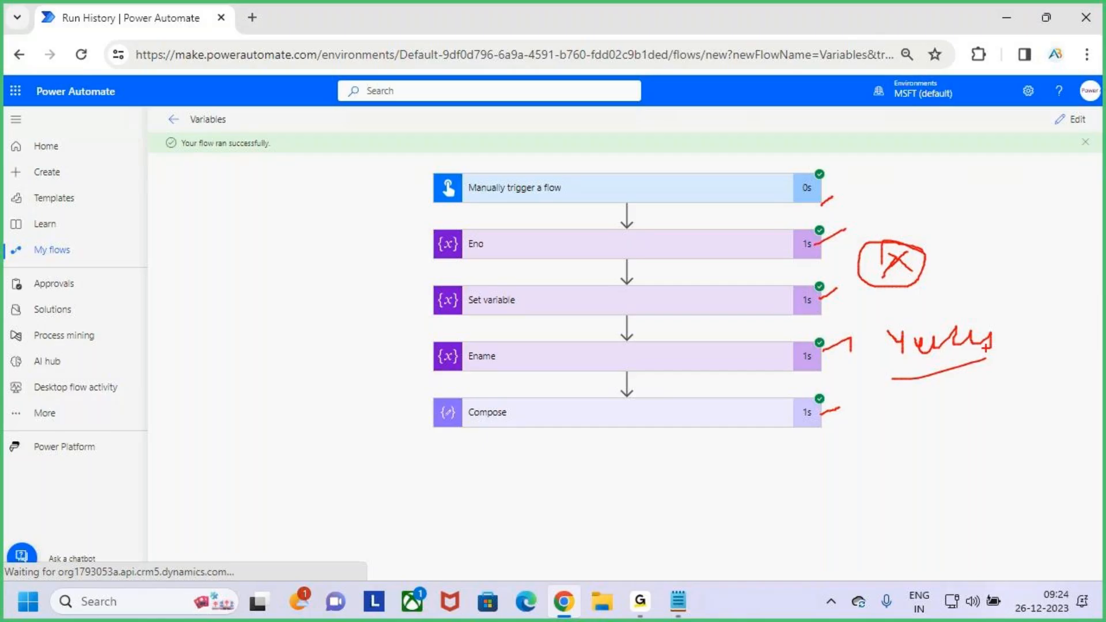
{"action": "key", "text": "Escape"}
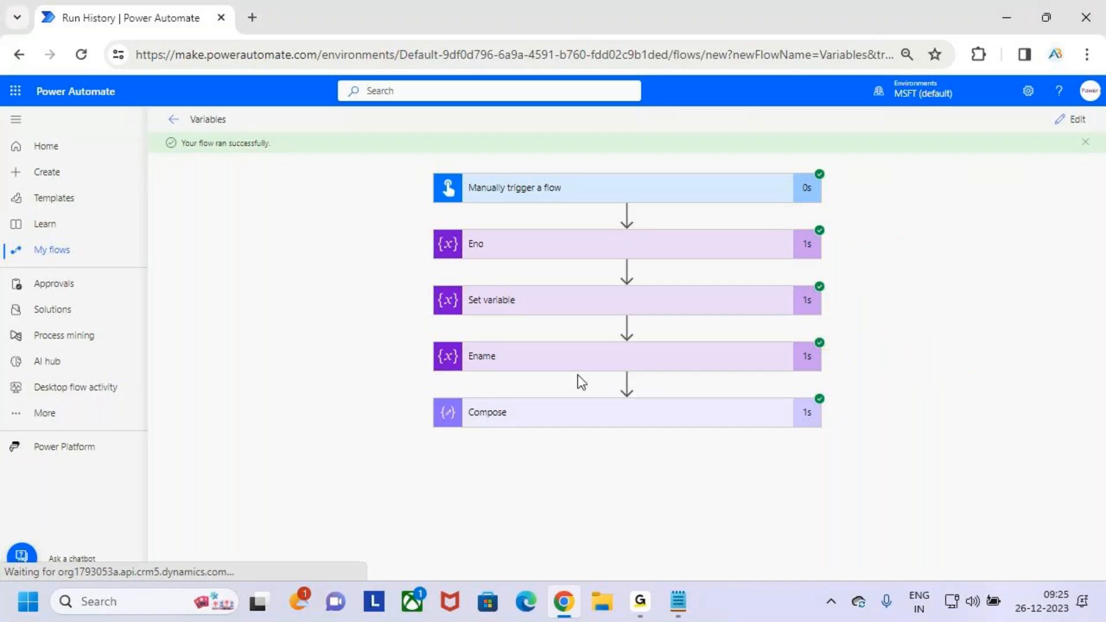
- Expand Compose in the run history to check its inputs and outputs
{"action": "left_click", "coordinate": [569, 413]}
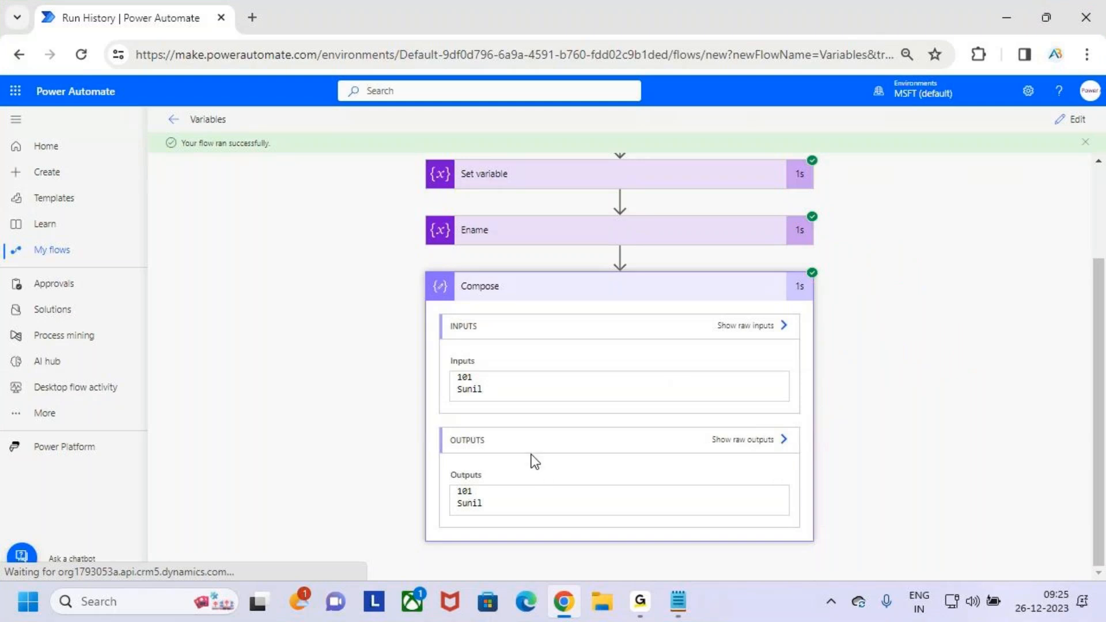
- Temporarily mark both Compose output values in the run history with arrows
{"action": "key", "text": "ctrl+2"}
{"action": "left_click_drag", "start_coordinate": [476, 491], "coordinate": [515, 483]}
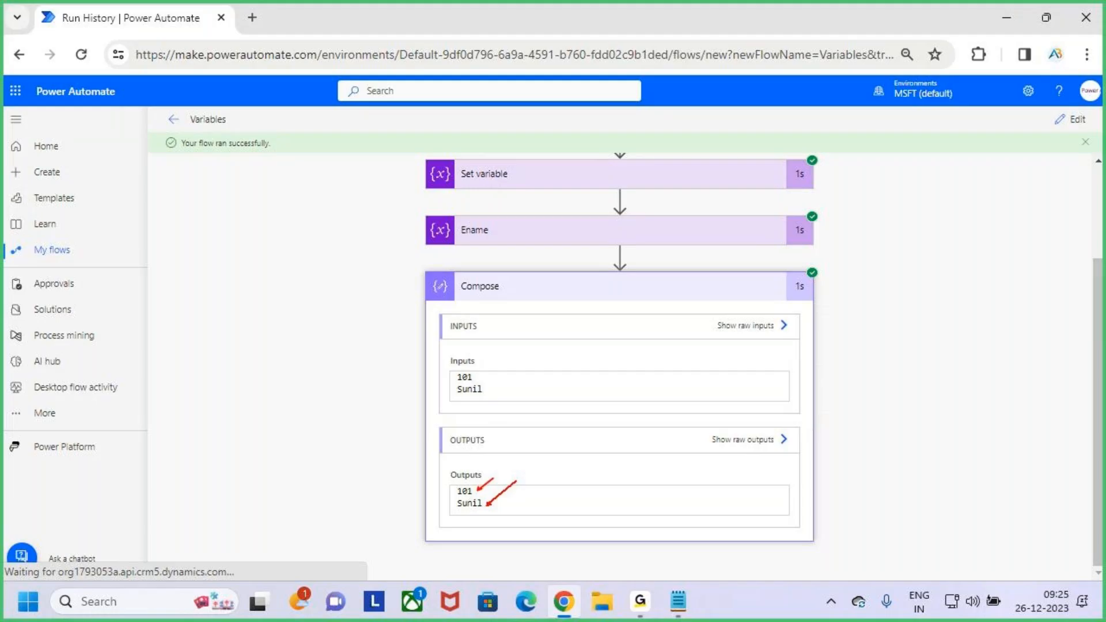
{"action": "key", "text": "Escape"}
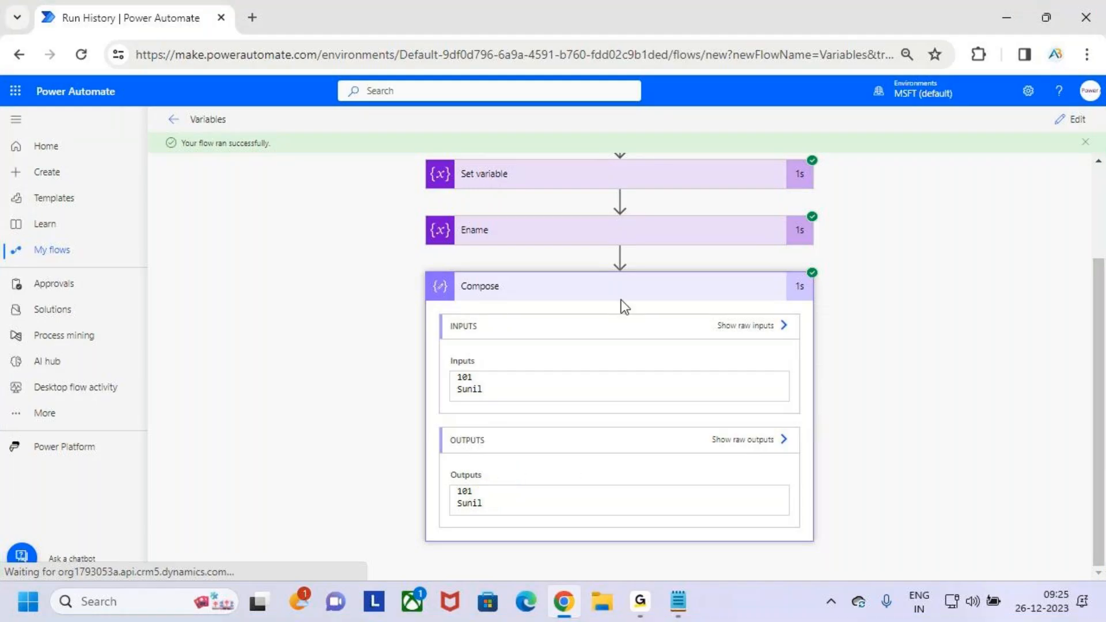
- Collapse Compose in the run history, return to editing the flow, and collapse the Ename action
{"action": "left_click", "coordinate": [664, 288]}
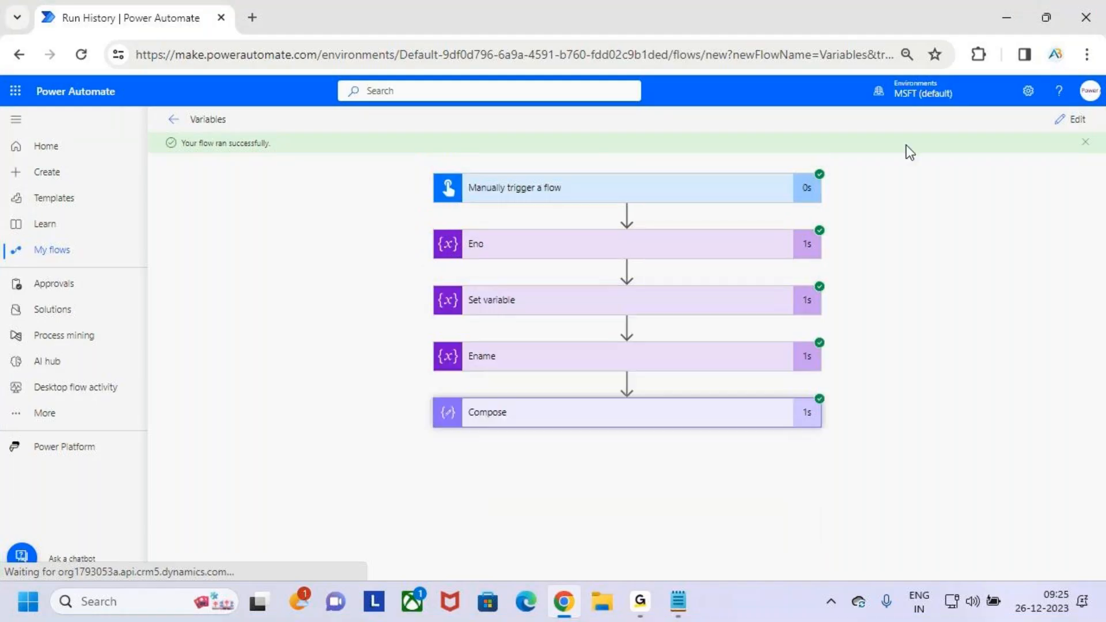
{"action": "left_click", "coordinate": [1076, 121]}
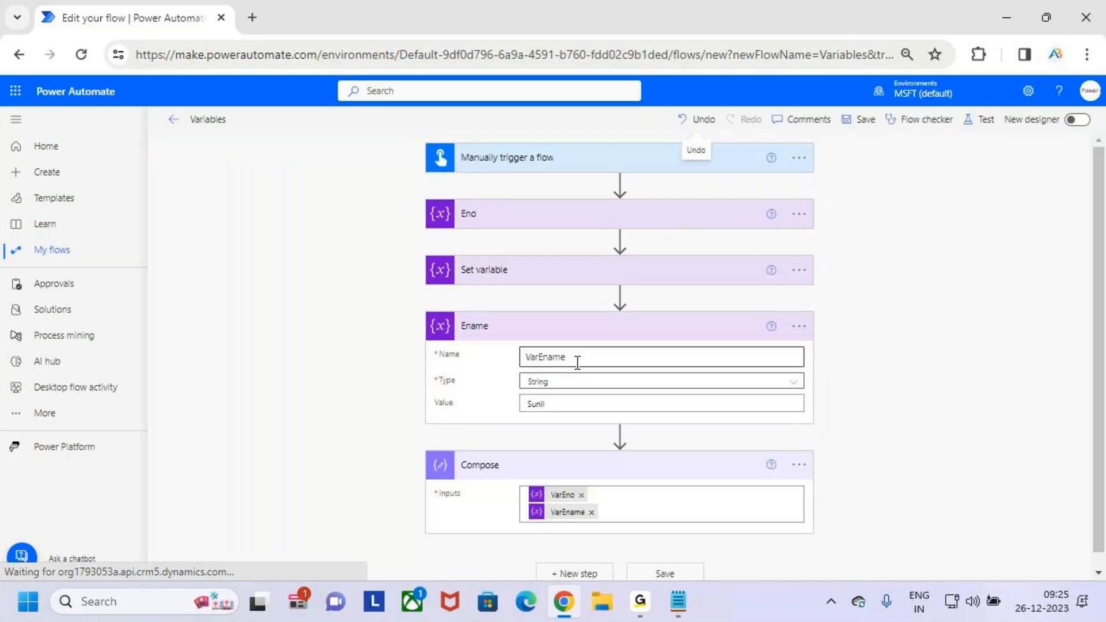
{"action": "left_click", "coordinate": [614, 324]}
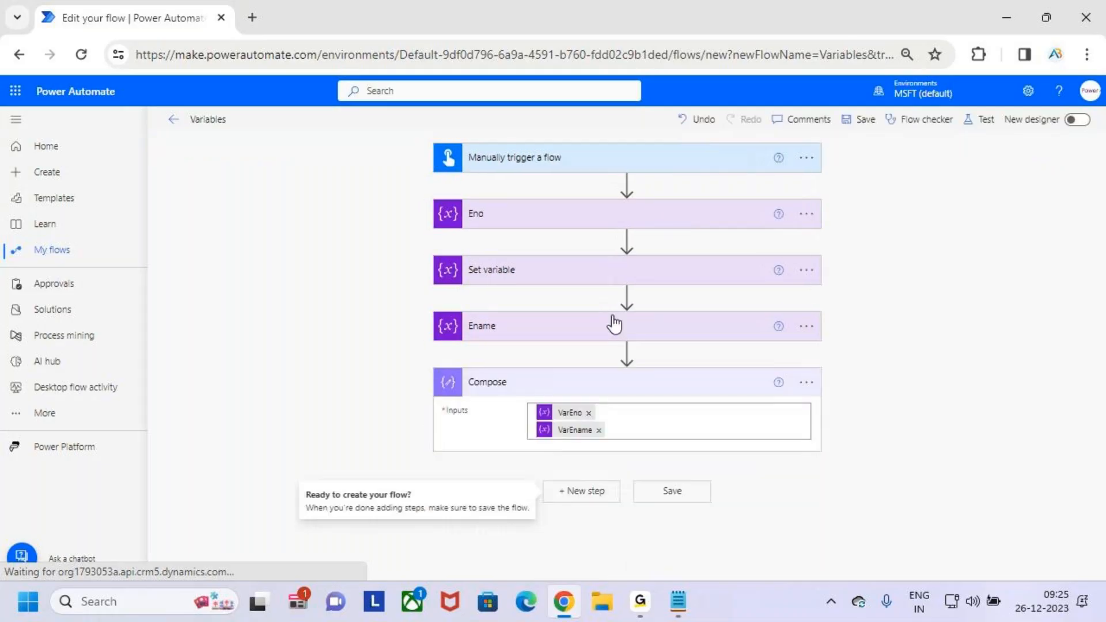
- Temporarily underline the Eno and Ename actions in the flow
{"action": "left_click_drag", "start_coordinate": [463, 230], "coordinate": [495, 226]}
{"action": "left_click_drag", "start_coordinate": [470, 338], "coordinate": [532, 329]}
{"action": "key", "text": "Escape"}
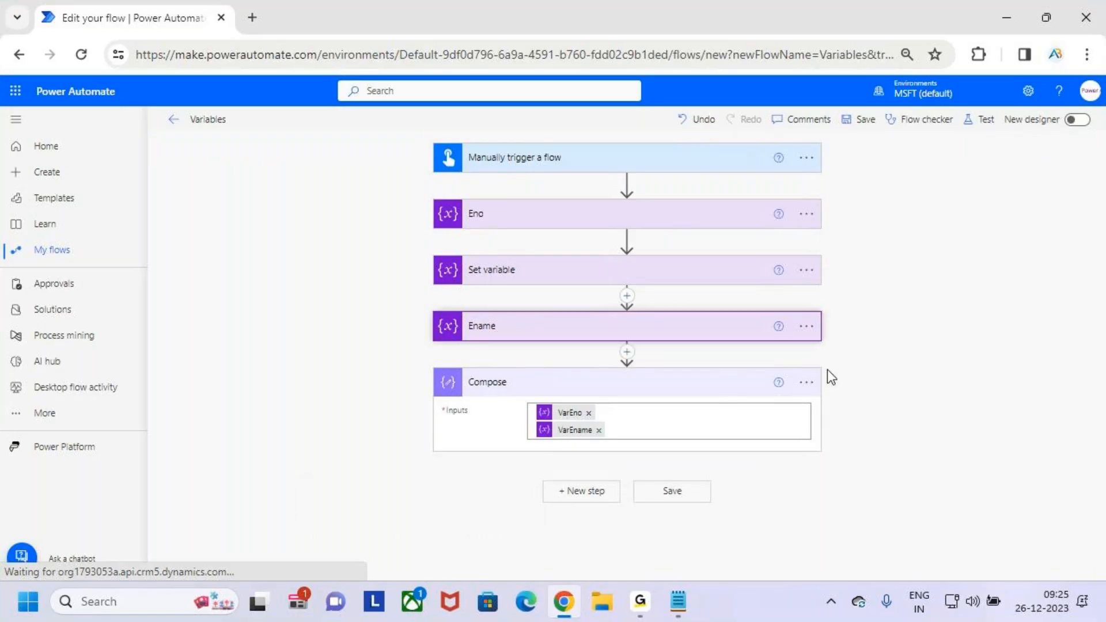
- Expand Ename, temporarily underline its value and handwrite a surname beside it, and collapse the action again
{"action": "left_click", "coordinate": [730, 327]}
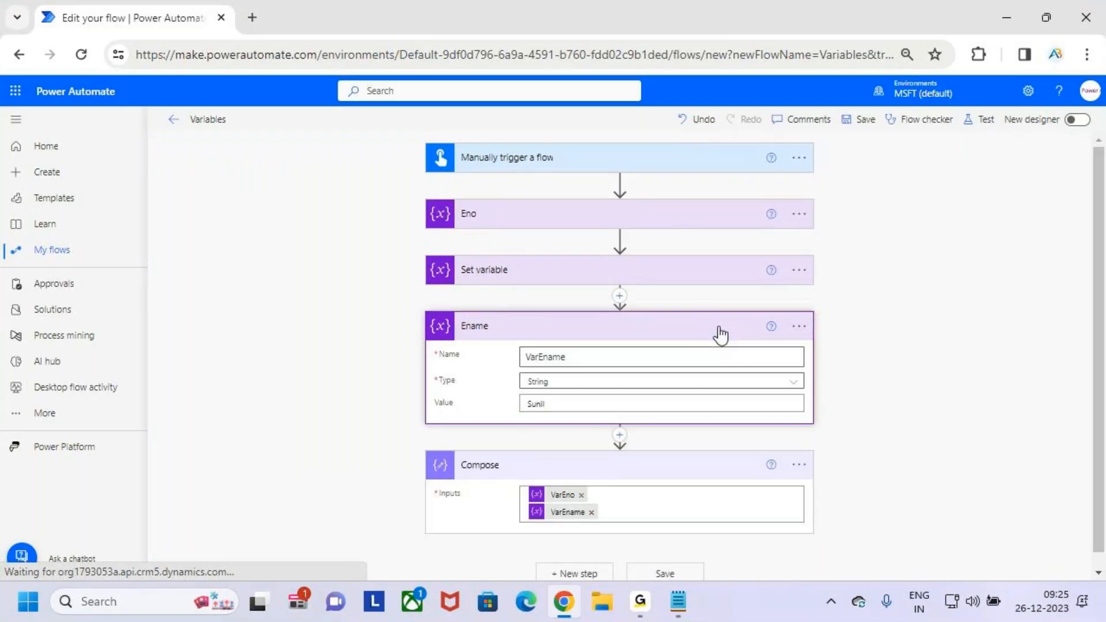
{"action": "key", "text": "ctrl+2"}
{"action": "mouse_move", "coordinate": [528, 421]}
{"action": "left_mouse_down"}
{"action": "mouse_move", "coordinate": [603, 413]}
{"action": "mouse_move", "coordinate": [606, 403]}
{"action": "left_mouse_up"}
{"action": "key", "text": "Escape"}
{"action": "key", "text": "ctrl+2"}
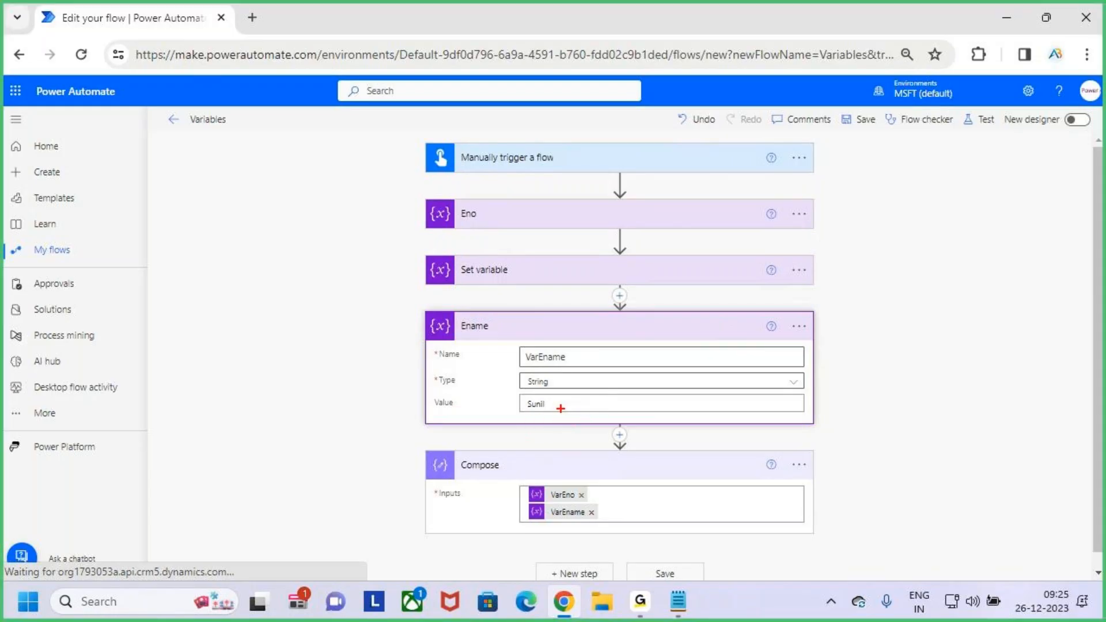
{"action": "left_click_drag", "start_coordinate": [523, 417], "coordinate": [556, 413]}
{"action": "mouse_move", "coordinate": [675, 380]}
{"action": "left_mouse_down"}
{"action": "mouse_move", "coordinate": [677, 426]}
{"action": "mouse_move", "coordinate": [697, 385]}
{"action": "left_mouse_up"}
{"action": "mouse_move", "coordinate": [685, 411]}
{"action": "left_mouse_down"}
{"action": "mouse_move", "coordinate": [711, 427]}
{"action": "mouse_move", "coordinate": [760, 420]}
{"action": "mouse_move", "coordinate": [778, 435]}
{"action": "left_mouse_up"}
{"action": "left_click_drag", "start_coordinate": [792, 418], "coordinate": [793, 449]}
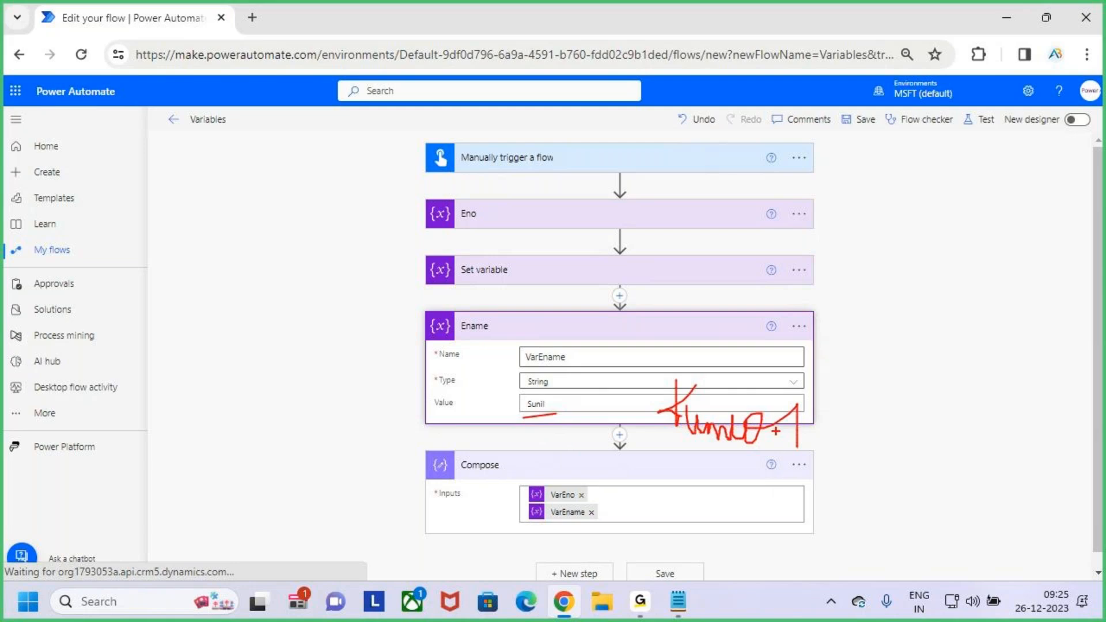
{"action": "key", "text": "Escape"}
{"action": "left_click", "coordinate": [566, 404]}
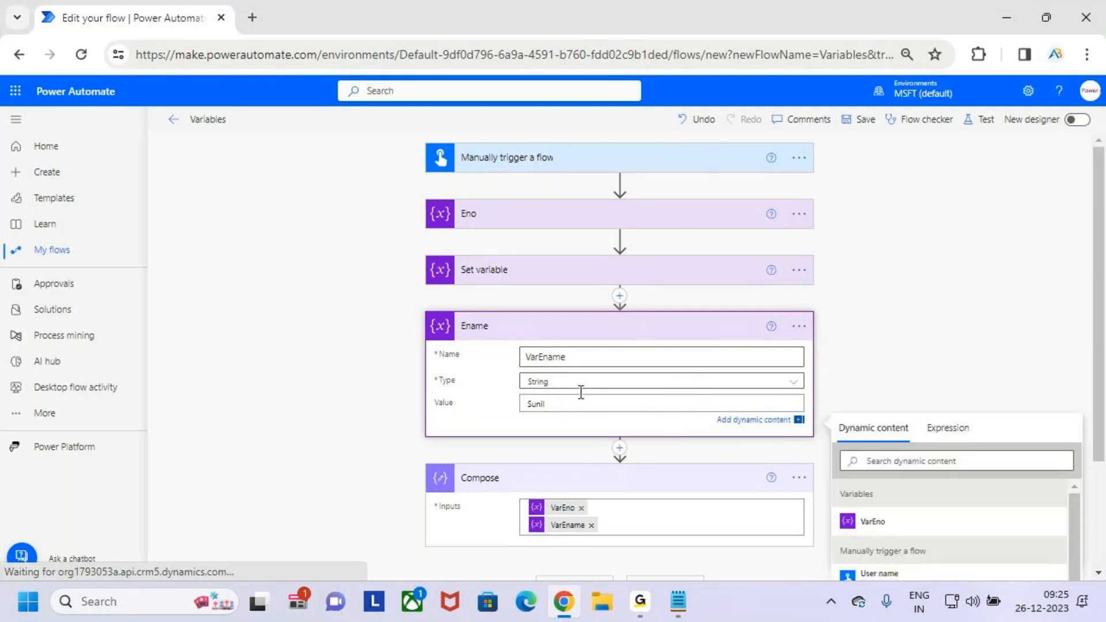
{"action": "left_click", "coordinate": [657, 324]}
- Start a new action between Ename and Compose and search the operations for "variables"
{"action": "left_click", "coordinate": [627, 351]}
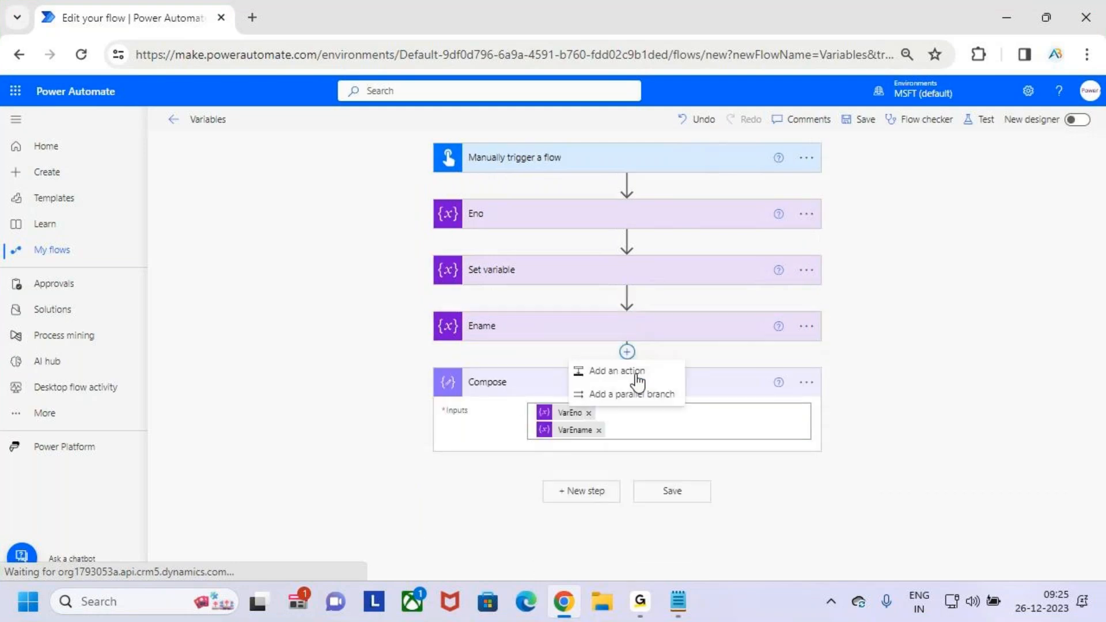
{"action": "left_click", "coordinate": [638, 372]}
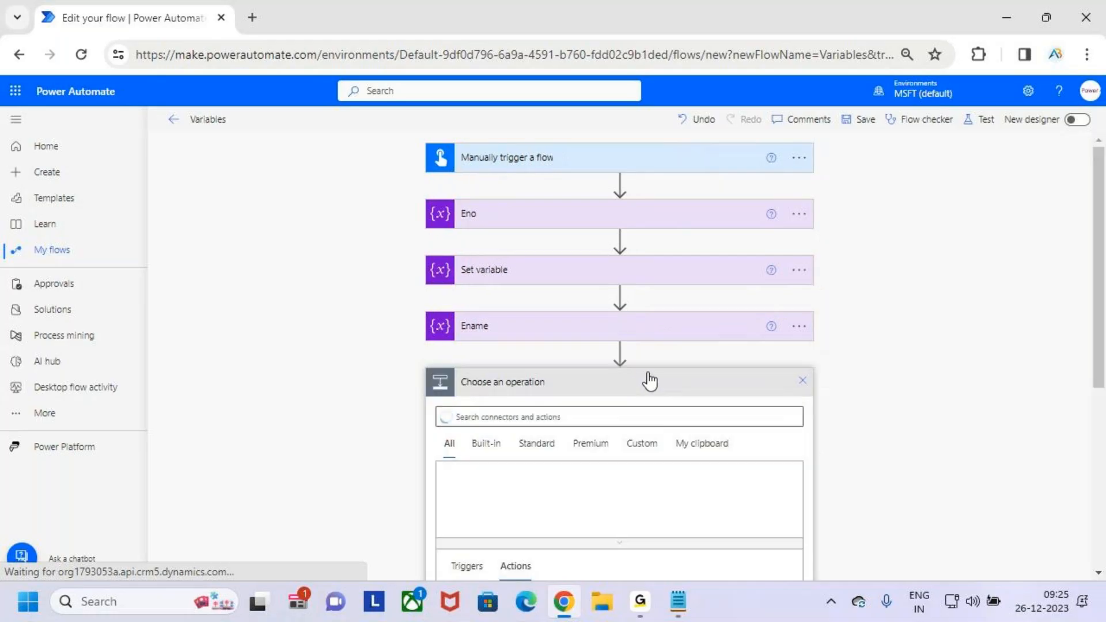
{"action": "scroll", "coordinate": [649, 378], "scroll_direction": "down", "scroll_amount": 3}
{"action": "left_click", "coordinate": [612, 244]}
{"action": "type", "text": "variables"}
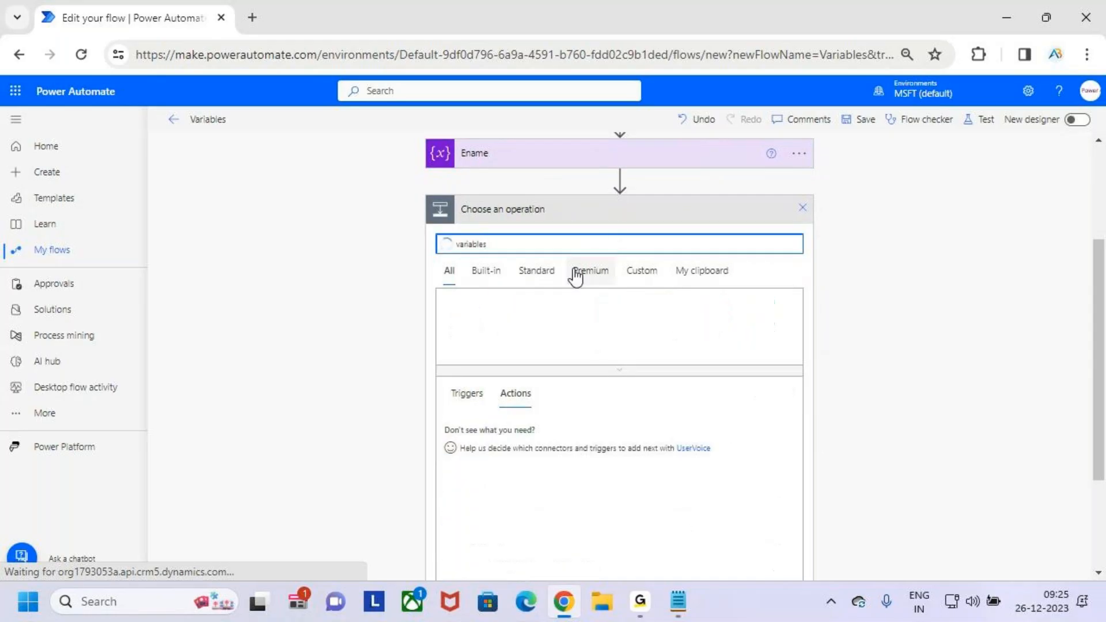
- Expand Ename, temporarily mark its name, type and value, and collapse it again
{"action": "scroll", "coordinate": [613, 483], "scroll_direction": "down", "scroll_amount": 3}
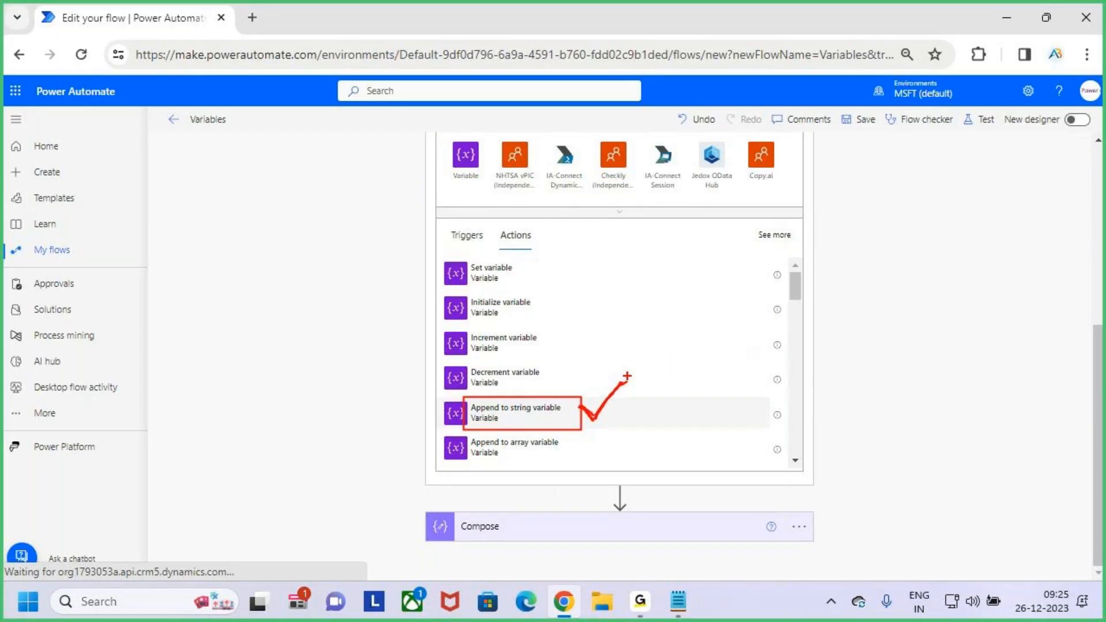
{"action": "scroll", "coordinate": [630, 385], "scroll_direction": "up", "scroll_amount": 5}
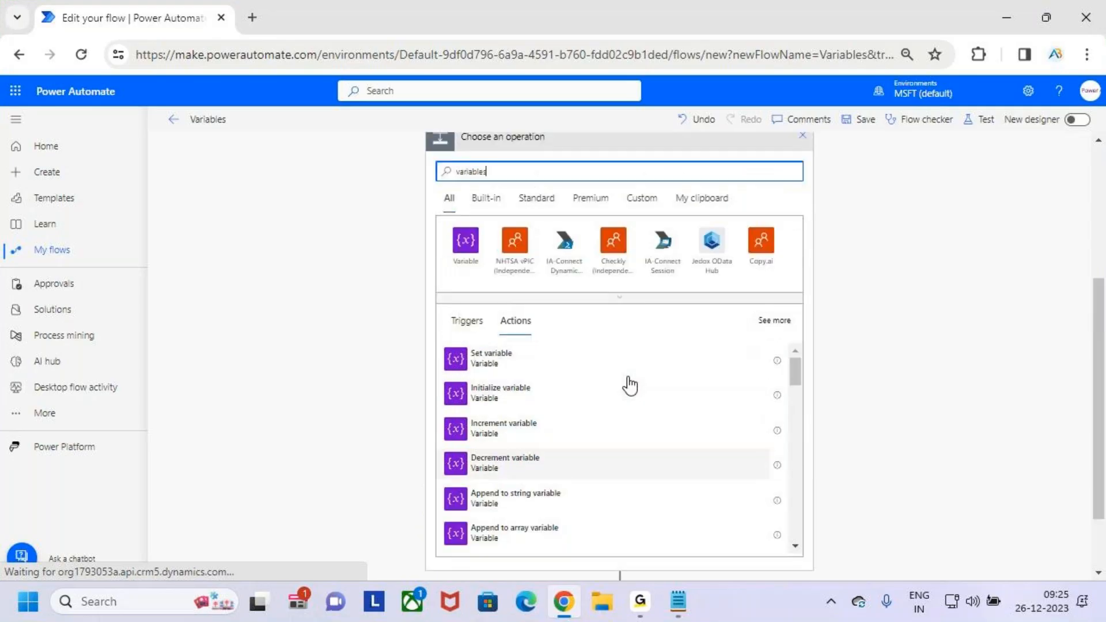
{"action": "left_click", "coordinate": [575, 262]}
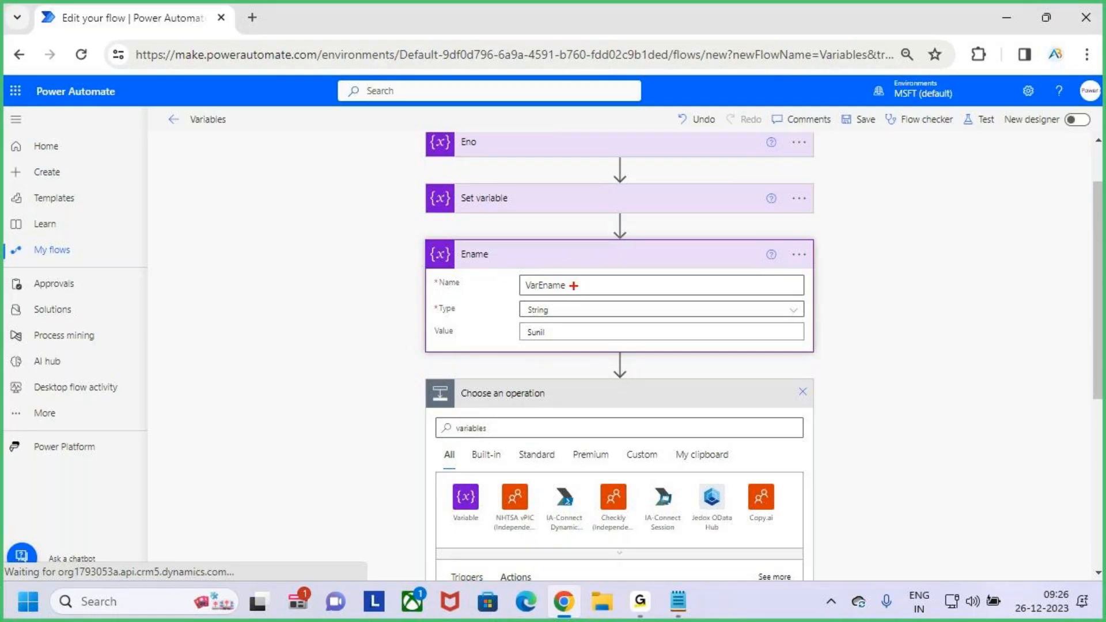
{"action": "left_click_drag", "start_coordinate": [573, 286], "coordinate": [605, 257]}
{"action": "left_click_drag", "start_coordinate": [568, 312], "coordinate": [604, 272]}
{"action": "left_click_drag", "start_coordinate": [516, 345], "coordinate": [563, 348]}
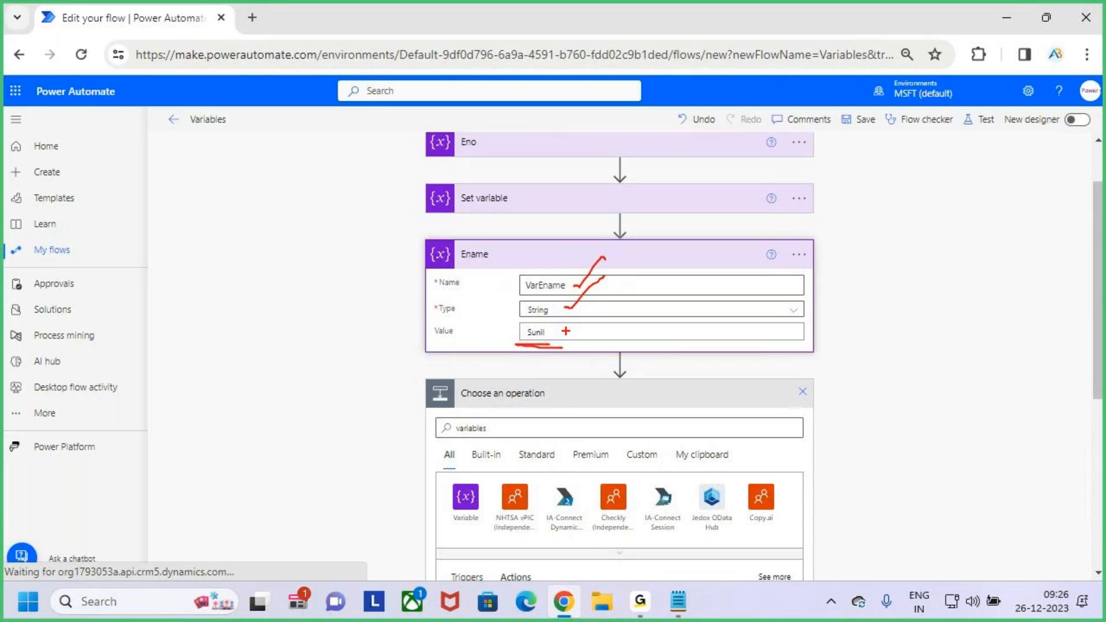
{"action": "left_click_drag", "start_coordinate": [508, 346], "coordinate": [541, 346]}
{"action": "left_click_drag", "start_coordinate": [515, 283], "coordinate": [546, 252]}
{"action": "left_click_drag", "start_coordinate": [551, 344], "coordinate": [567, 343]}
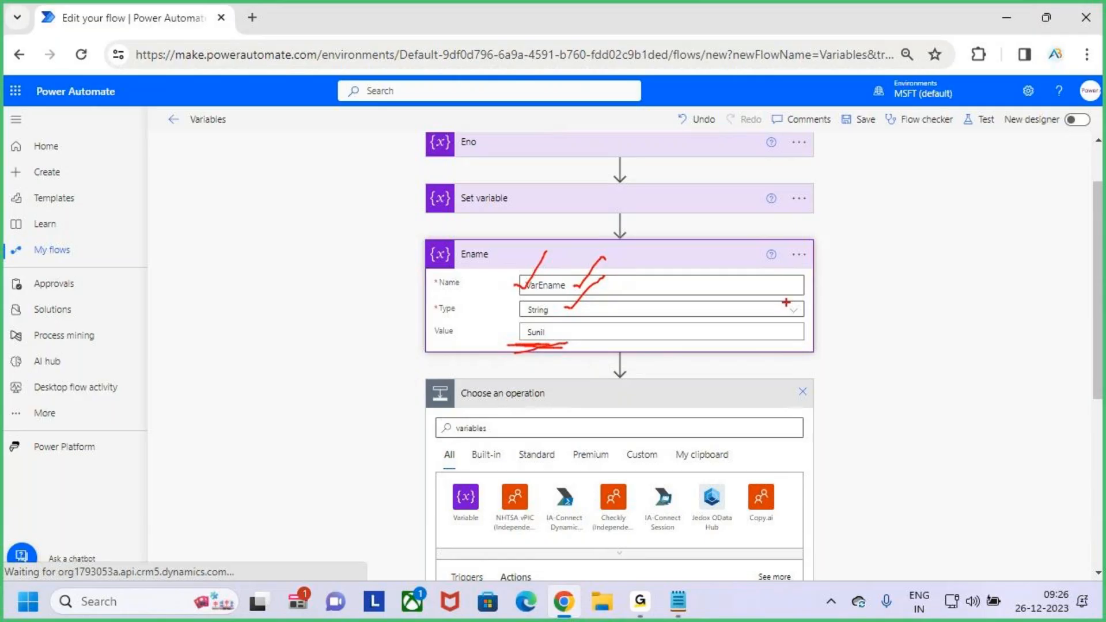
{"action": "mouse_move", "coordinate": [778, 277]}
{"action": "left_mouse_down"}
{"action": "mouse_move", "coordinate": [801, 323]}
{"action": "mouse_move", "coordinate": [838, 323]}
{"action": "mouse_move", "coordinate": [860, 304]}
{"action": "mouse_move", "coordinate": [913, 332]}
{"action": "left_mouse_up"}
{"action": "key", "text": "Escape"}
{"action": "left_click", "coordinate": [645, 334]}
{"action": "left_click", "coordinate": [654, 262]}
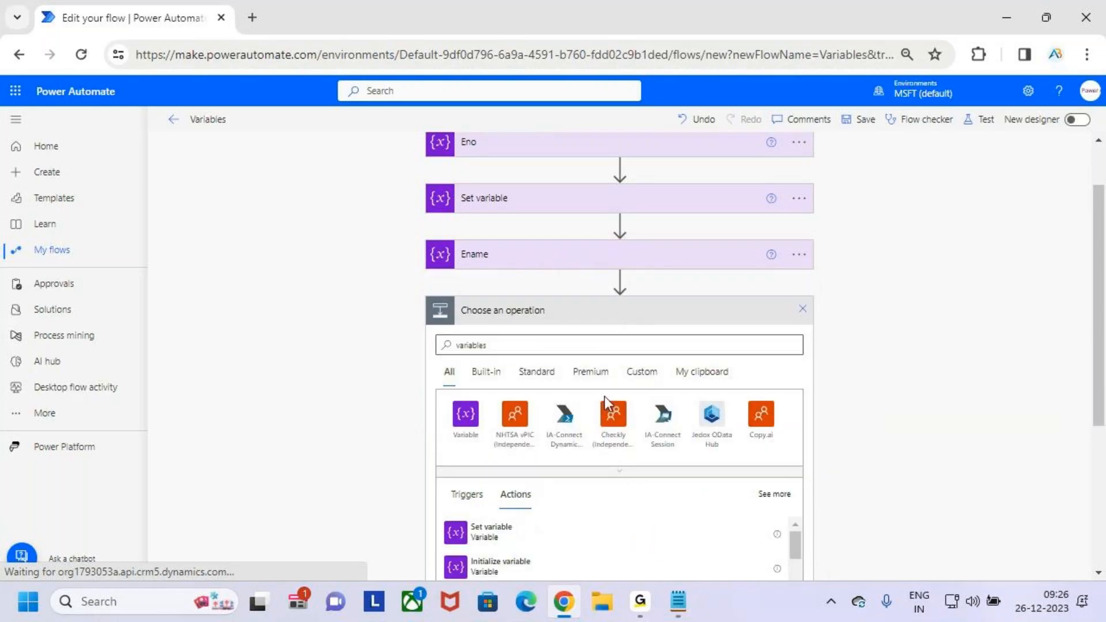
- Temporarily box and tick the Append to string variable action in the operation list
{"action": "scroll", "coordinate": [603, 396], "scroll_direction": "down", "scroll_amount": 3}
{"action": "key", "text": "ctrl+2"}
{"action": "mouse_move", "coordinate": [461, 481]}
{"action": "left_mouse_down"}
{"action": "mouse_move", "coordinate": [583, 520]}
{"action": "mouse_move", "coordinate": [668, 431]}
{"action": "left_mouse_up"}
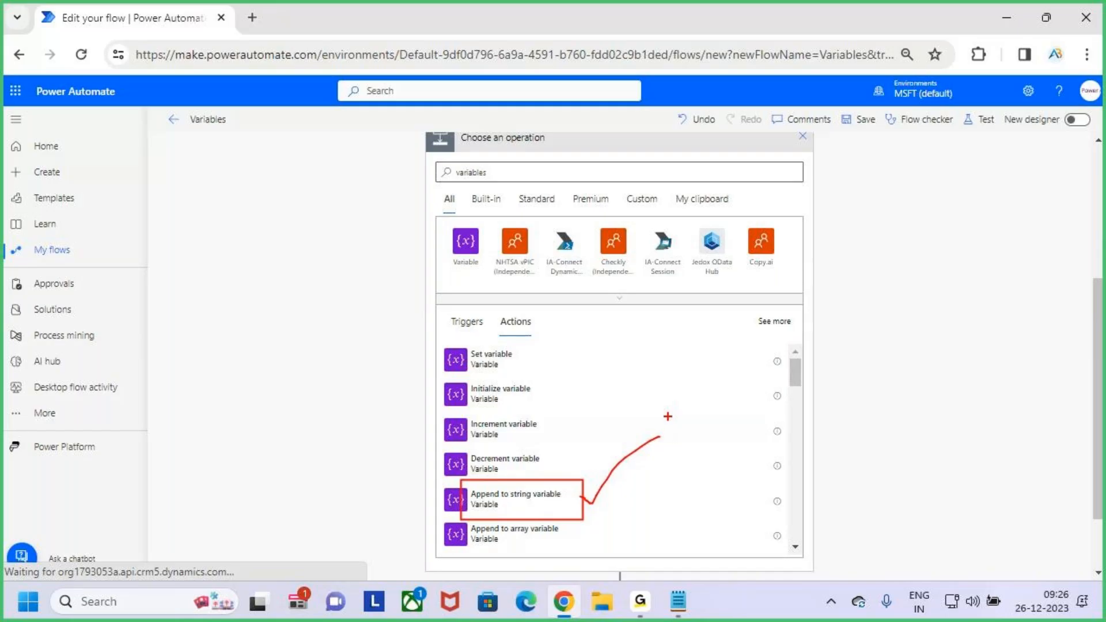
{"action": "key", "text": "Escape"}
- Expand Ename and temporarily underline its String type
{"action": "scroll", "coordinate": [663, 403], "scroll_direction": "up", "scroll_amount": 4}
{"action": "left_click", "coordinate": [660, 340]}
{"action": "key", "text": "ctrl+2"}
{"action": "left_click_drag", "start_coordinate": [525, 387], "coordinate": [558, 389]}
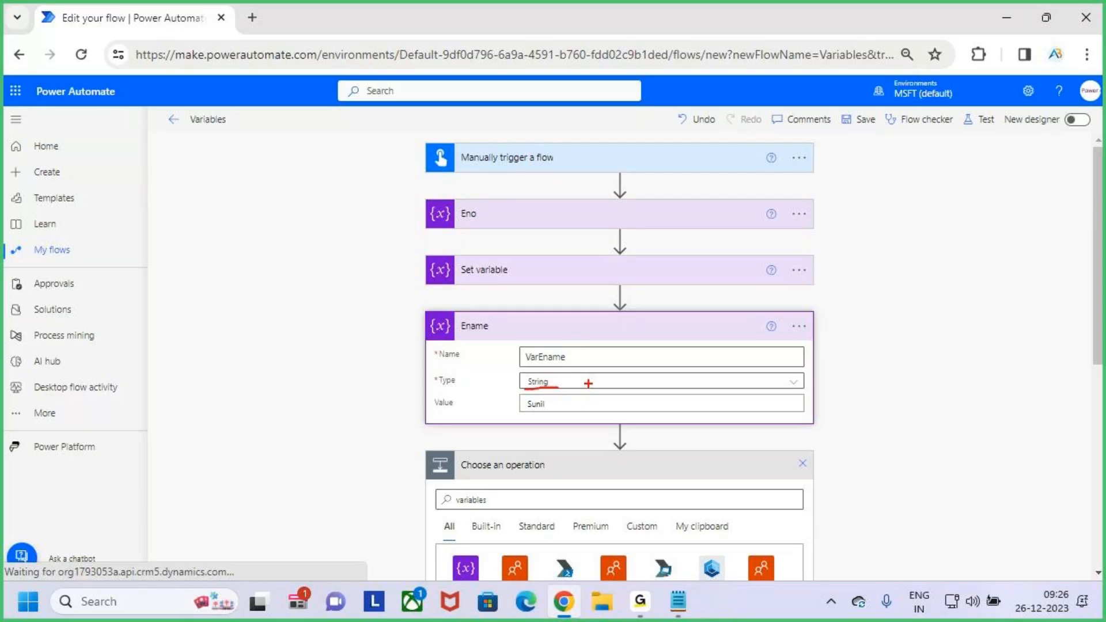
{"action": "key", "text": "Escape"}
- Insert the Append to string variable action below Ename
{"action": "scroll", "coordinate": [662, 343], "scroll_direction": "down", "scroll_amount": 5}
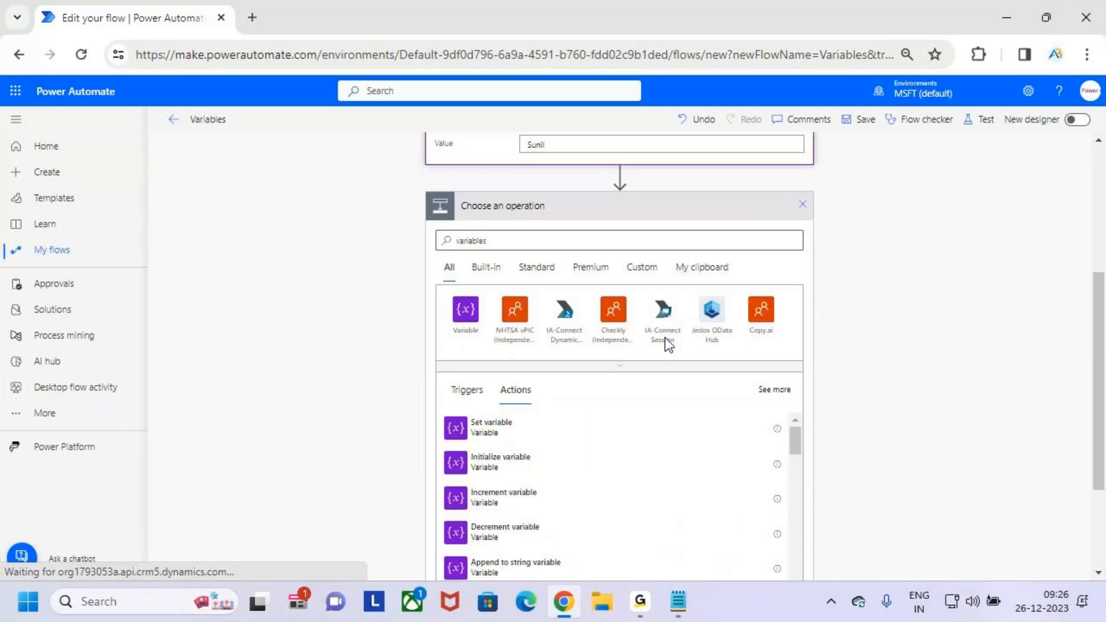
{"action": "scroll", "coordinate": [550, 466], "scroll_direction": "down", "scroll_amount": 2}
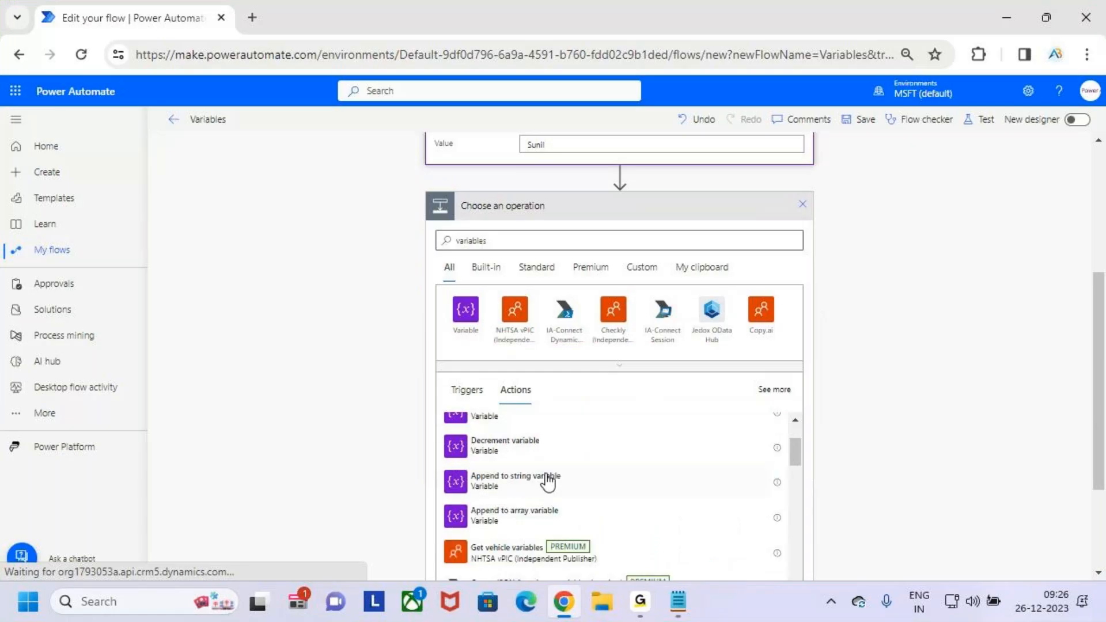
{"action": "left_click", "coordinate": [603, 483]}
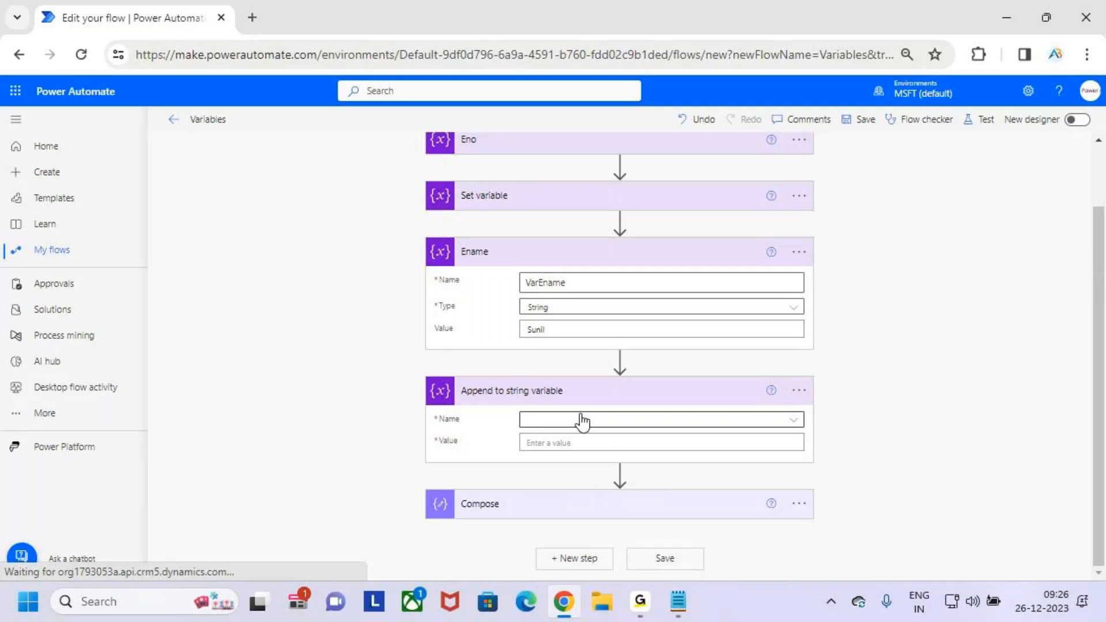
- Choose VarEname as the variable name in Append to string variable
{"action": "left_click", "coordinate": [649, 420]}
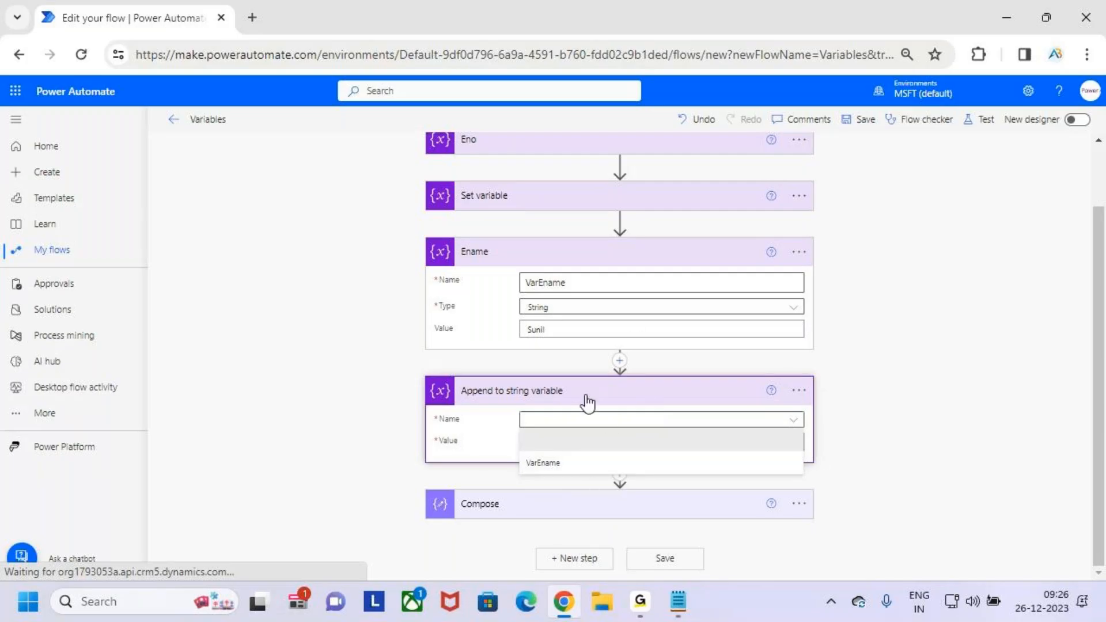
{"action": "scroll", "coordinate": [588, 404], "scroll_direction": "up", "scroll_amount": 2}
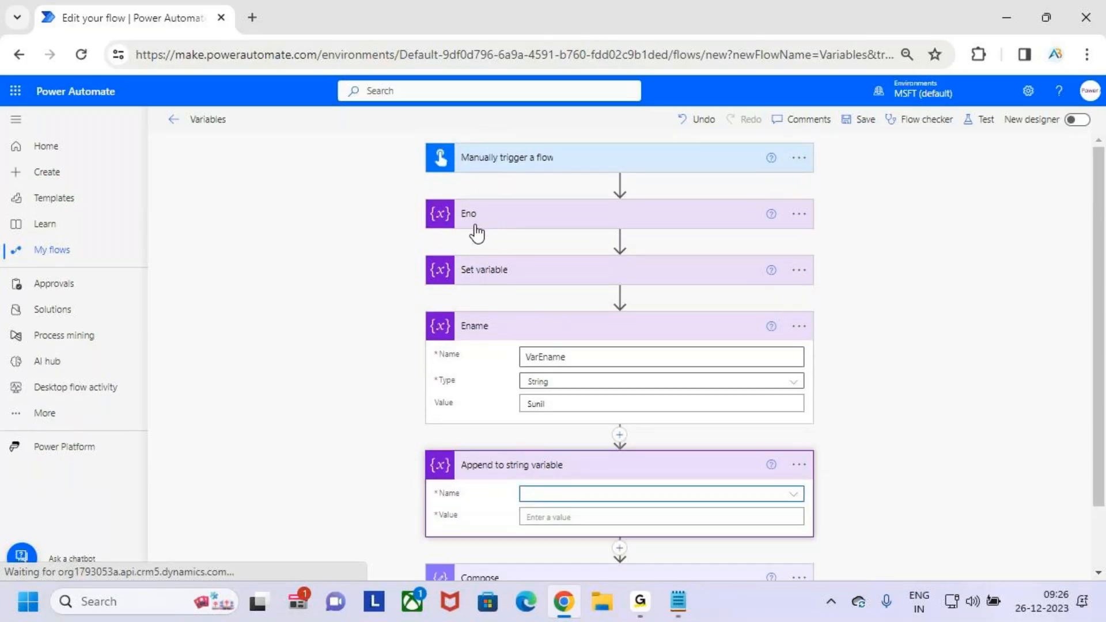
{"action": "scroll", "coordinate": [656, 429], "scroll_direction": "down", "scroll_amount": 2}
{"action": "left_click", "coordinate": [790, 424]}
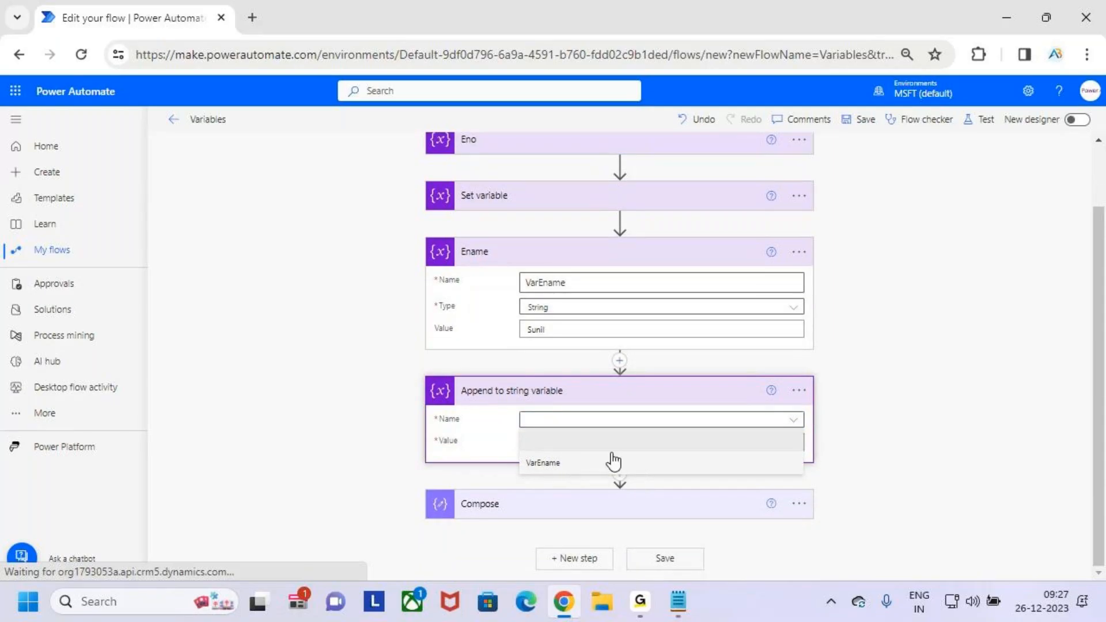
{"action": "left_click_drag", "start_coordinate": [453, 381], "coordinate": [582, 405]}
{"action": "mouse_move", "coordinate": [523, 352]}
{"action": "left_mouse_down"}
{"action": "mouse_move", "coordinate": [529, 376]}
{"action": "mouse_move", "coordinate": [542, 357]}
{"action": "left_mouse_up"}
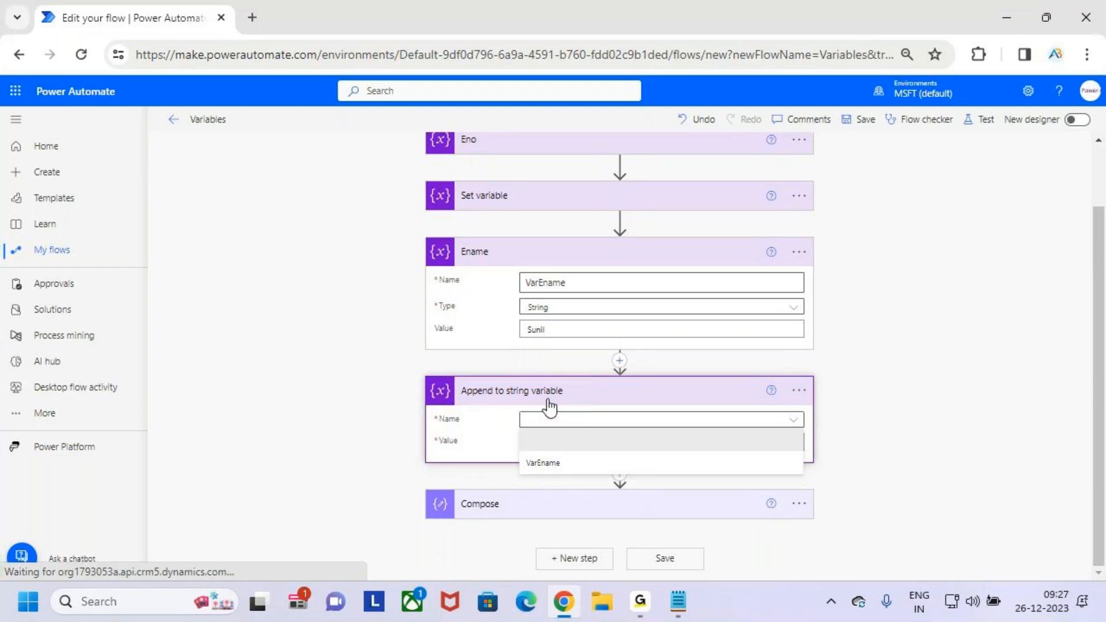
{"action": "left_click", "coordinate": [576, 464]}
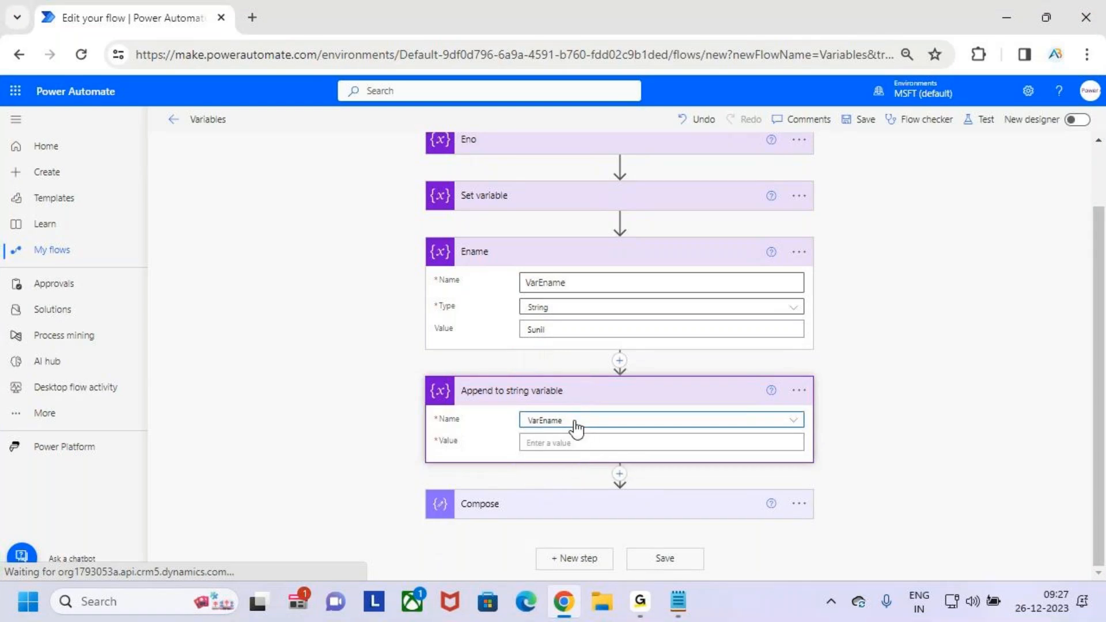
- Enter the employee's surname with a leading space as the value of Append to string variable
{"action": "left_click", "coordinate": [594, 444]}
{"action": "left_click_drag", "start_coordinate": [556, 329], "coordinate": [523, 330]}
{"action": "left_click", "coordinate": [587, 453]}
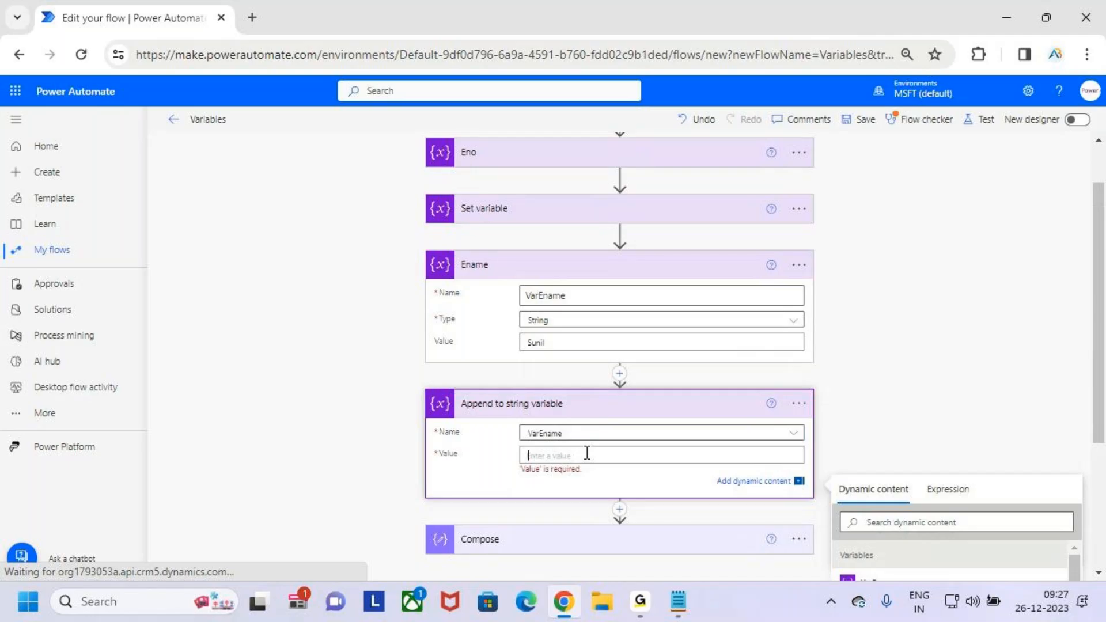
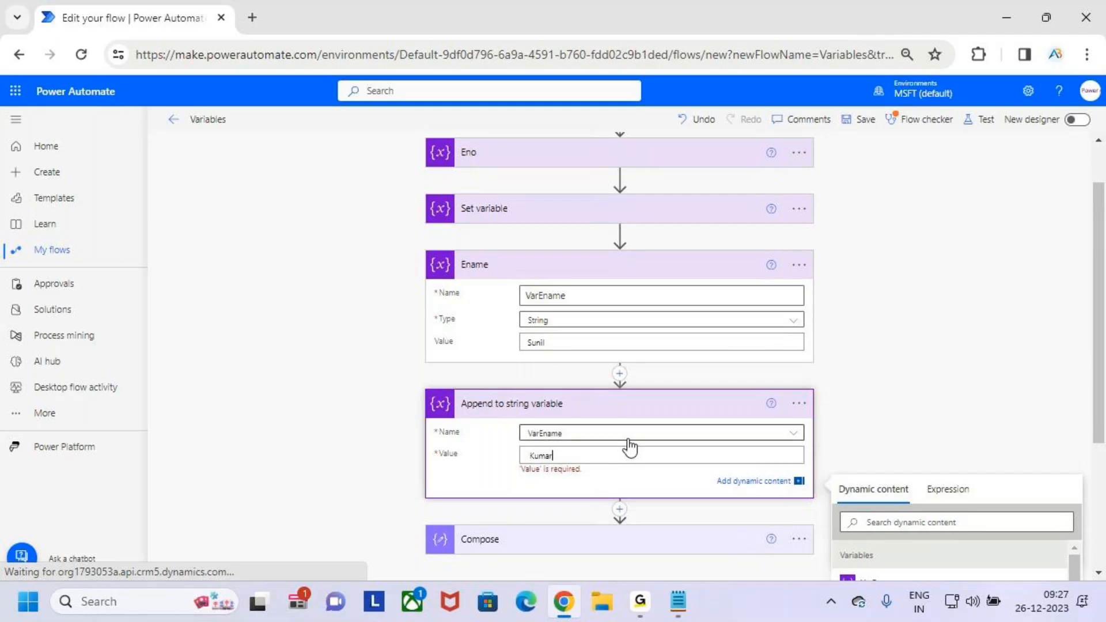
- Expand Compose and temporarily underline its VarEname input and Ename's name and value, and mark the appended value
{"action": "scroll", "coordinate": [639, 403], "scroll_direction": "down", "scroll_amount": 4}
{"action": "left_click", "coordinate": [657, 331]}
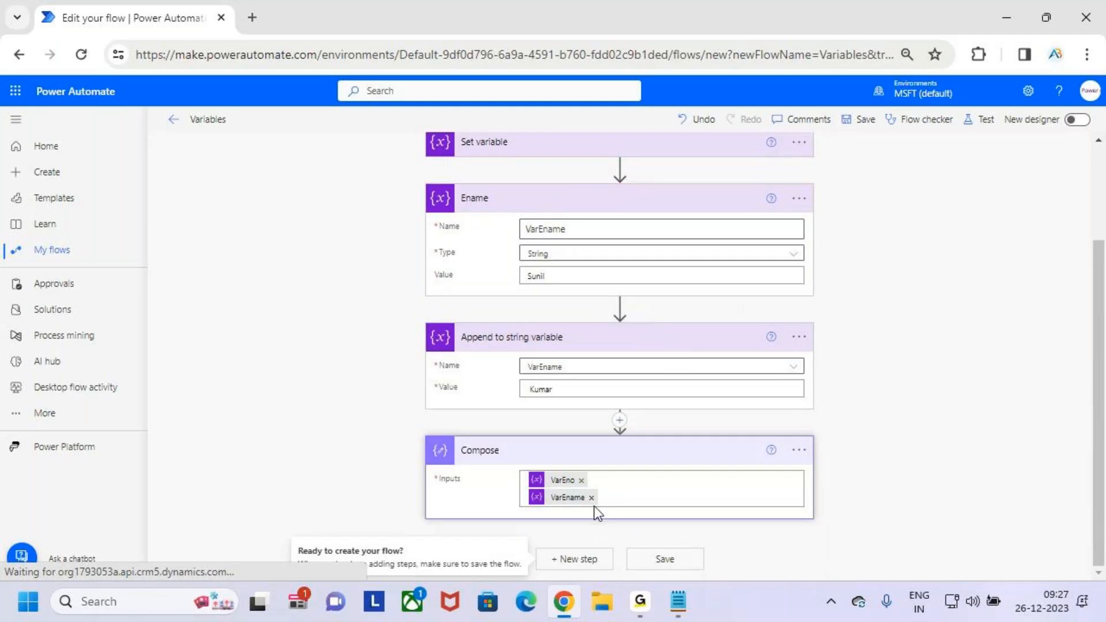
{"action": "key", "text": "ctrl+2"}
{"action": "mouse_move", "coordinate": [584, 502]}
{"action": "left_mouse_down"}
{"action": "mouse_move", "coordinate": [565, 513]}
{"action": "mouse_move", "coordinate": [597, 507]}
{"action": "left_mouse_up"}
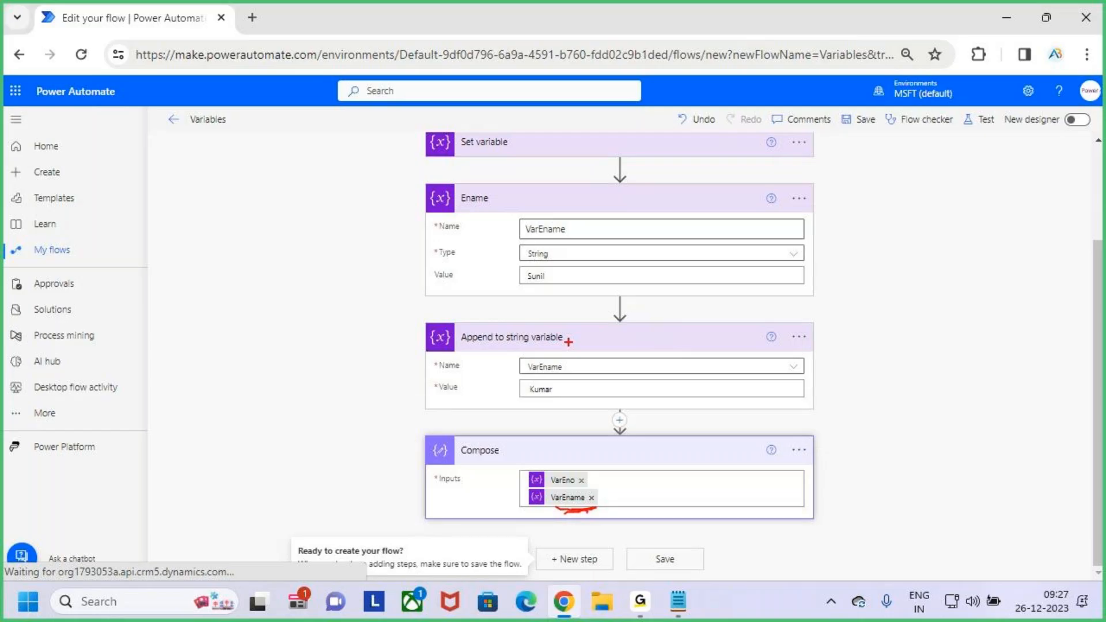
{"action": "left_click_drag", "start_coordinate": [517, 236], "coordinate": [578, 237]}
{"action": "left_click_drag", "start_coordinate": [524, 284], "coordinate": [554, 285]}
{"action": "mouse_move", "coordinate": [543, 380]}
{"action": "left_mouse_down"}
{"action": "mouse_move", "coordinate": [566, 391]}
{"action": "mouse_move", "coordinate": [527, 385]}
{"action": "mouse_move", "coordinate": [572, 300]}
{"action": "mouse_move", "coordinate": [558, 284]}
{"action": "mouse_move", "coordinate": [578, 299]}
{"action": "left_mouse_up"}
{"action": "key", "text": "Escape"}
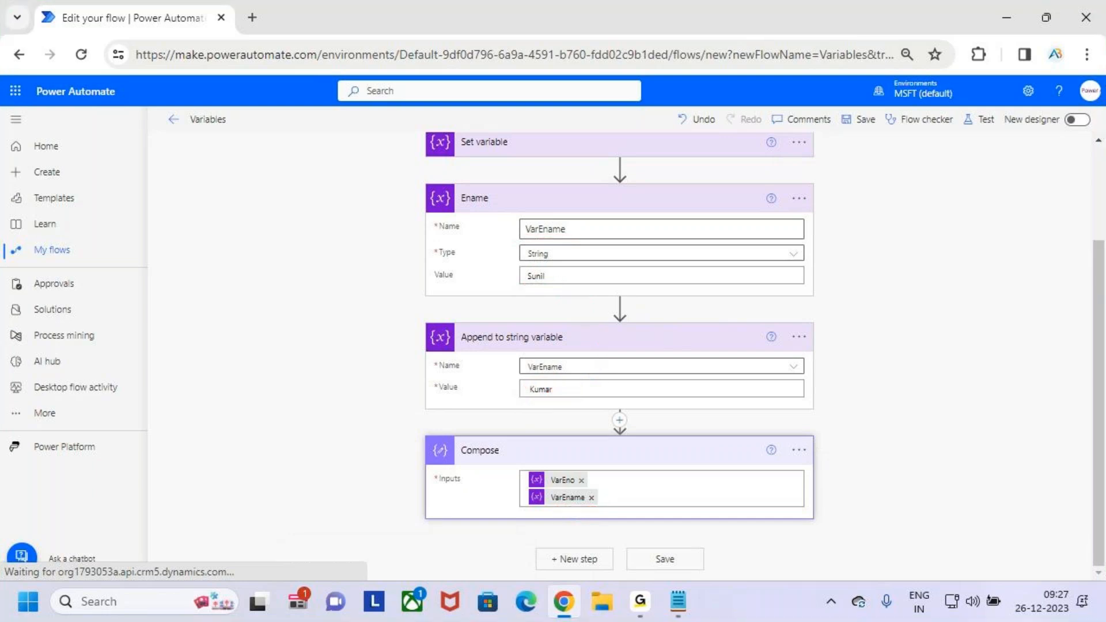
{"action": "scroll", "coordinate": [850, 267], "scroll_direction": "up", "scroll_amount": 2}
{"action": "scroll", "coordinate": [845, 266], "scroll_direction": "up", "scroll_amount": 1}
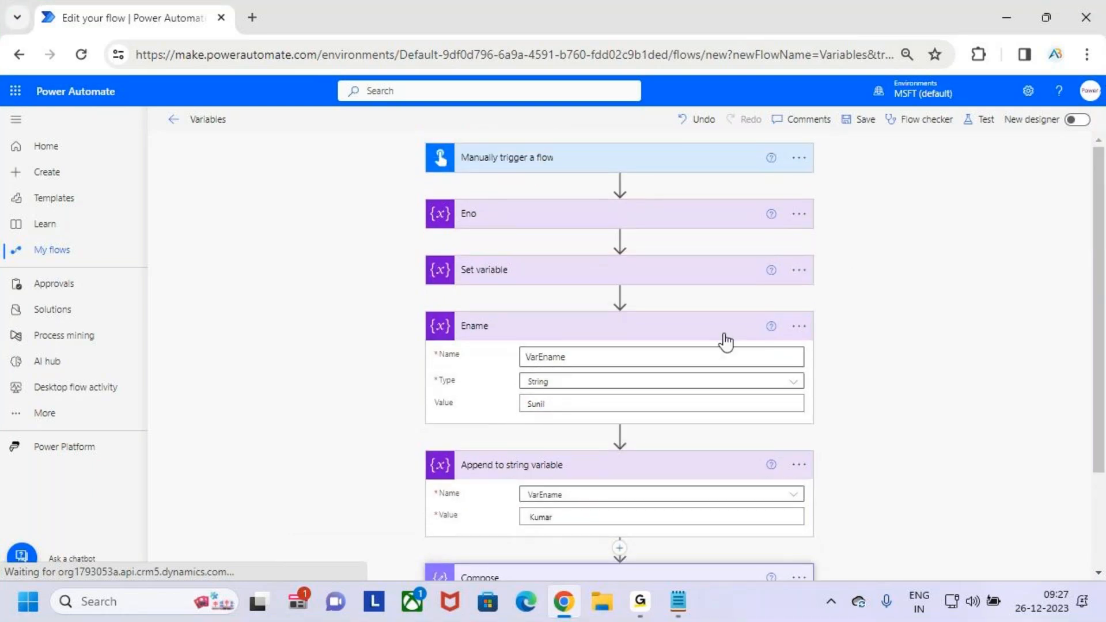
- Collapse Ename and temporarily mark the heading of the Append to string variable action
{"action": "left_click", "coordinate": [723, 329]}
{"action": "left_click", "coordinate": [714, 384]}
{"action": "key", "text": "ctrl+2"}
{"action": "left_click_drag", "start_coordinate": [449, 369], "coordinate": [587, 396]}
{"action": "key", "text": "Escape"}
{"action": "left_click", "coordinate": [659, 393]}
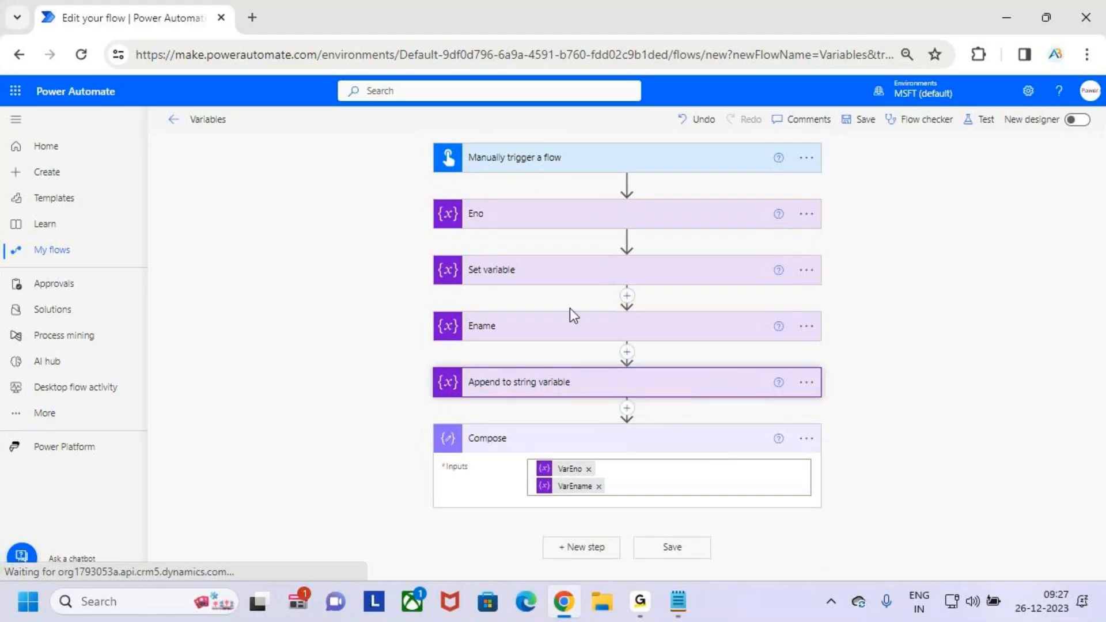
- Expand Ename and temporarily underline its value along with the heading and value of Append to string variable
{"action": "left_click", "coordinate": [622, 337]}
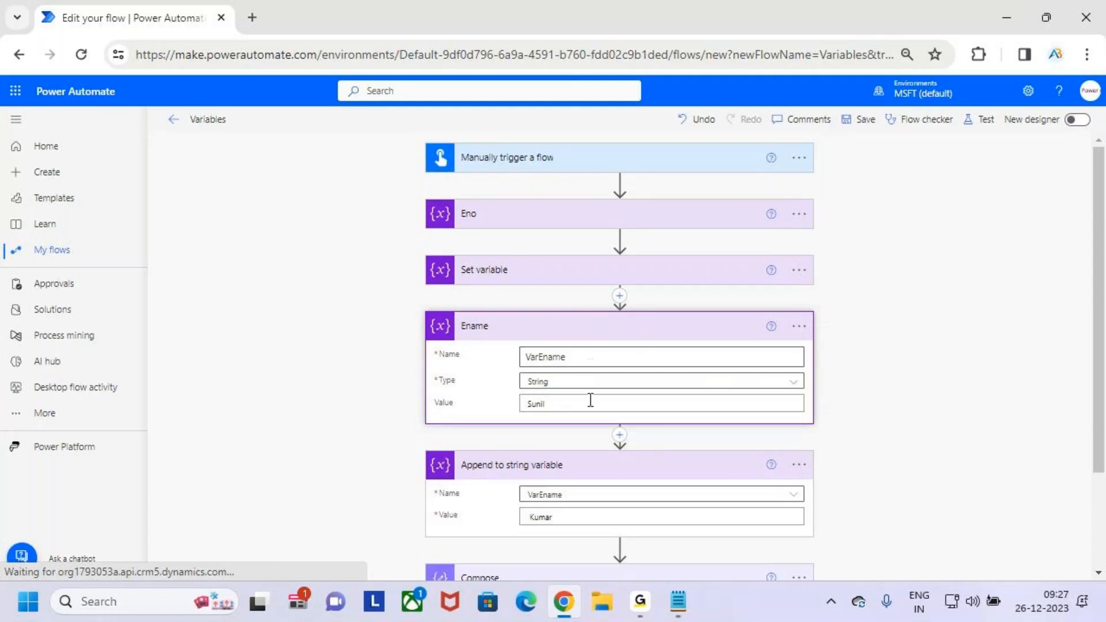
{"action": "key", "text": "ctrl+2"}
{"action": "left_click_drag", "start_coordinate": [517, 425], "coordinate": [583, 408]}
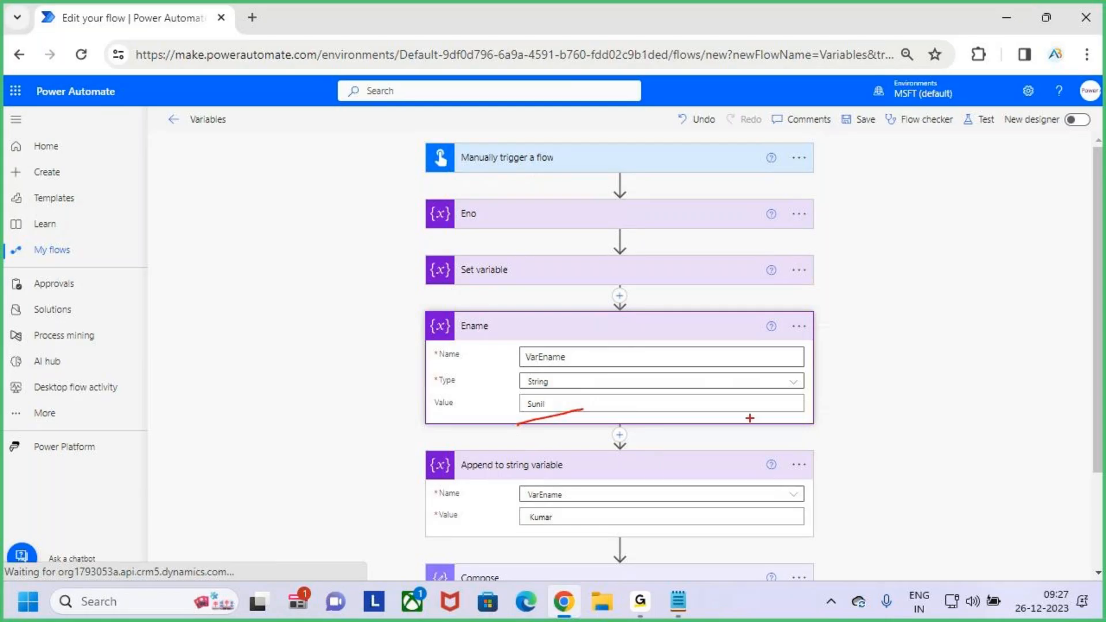
{"action": "left_click_drag", "start_coordinate": [500, 481], "coordinate": [589, 477]}
{"action": "mouse_move", "coordinate": [539, 530]}
{"action": "left_mouse_down"}
{"action": "mouse_move", "coordinate": [564, 524]}
{"action": "mouse_move", "coordinate": [534, 539]}
{"action": "left_mouse_up"}
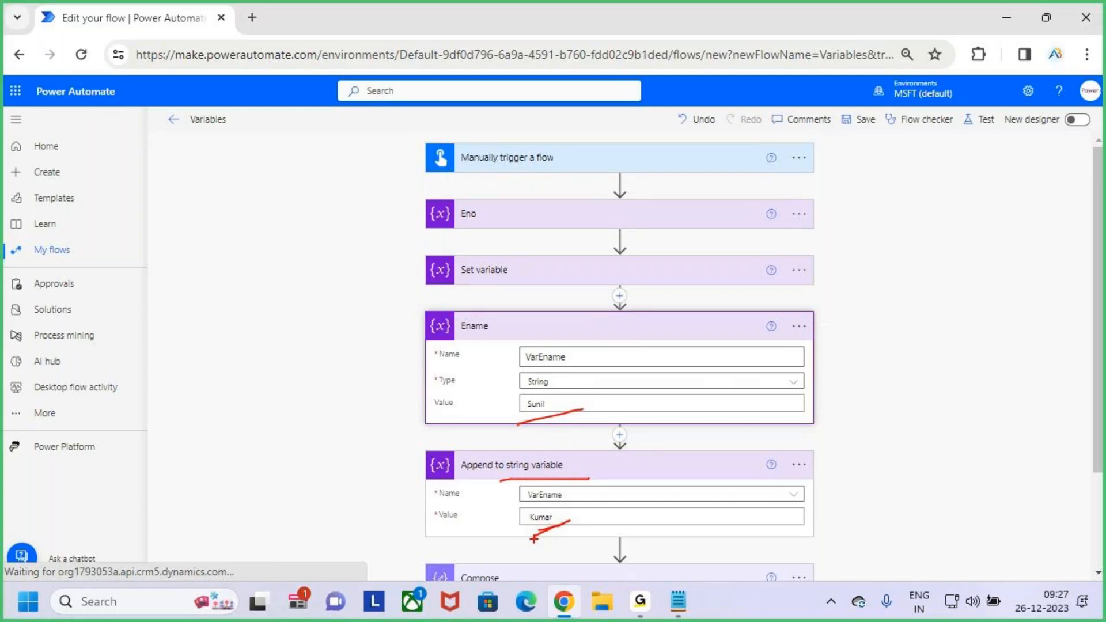
{"action": "key", "text": "Escape"}
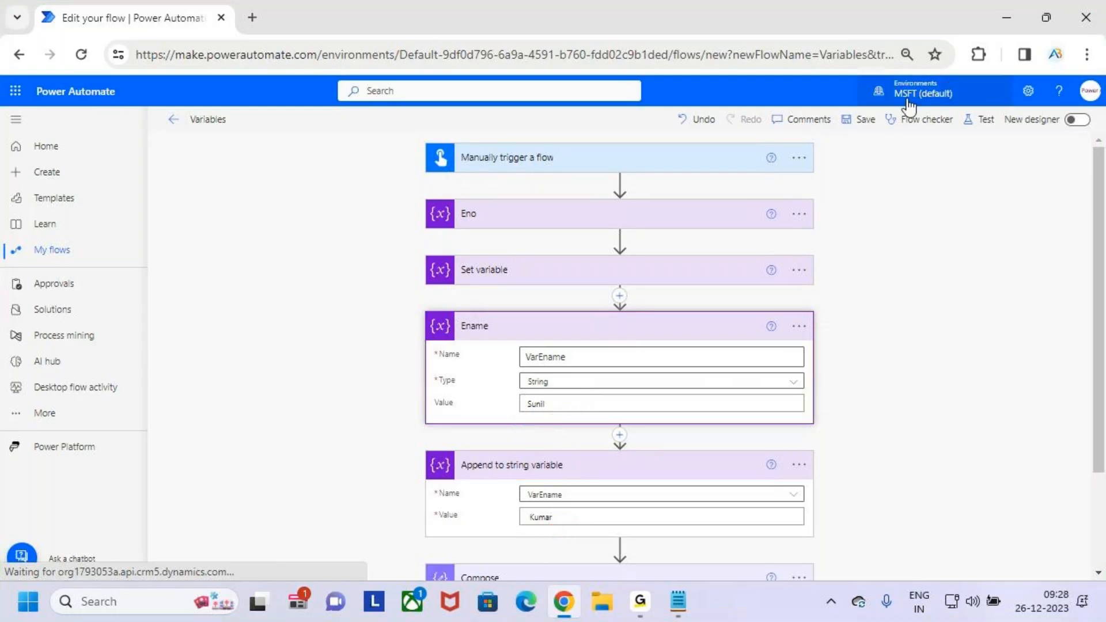
- Save the flow and run a manual test of it through to the run results
{"action": "left_click", "coordinate": [865, 120]}
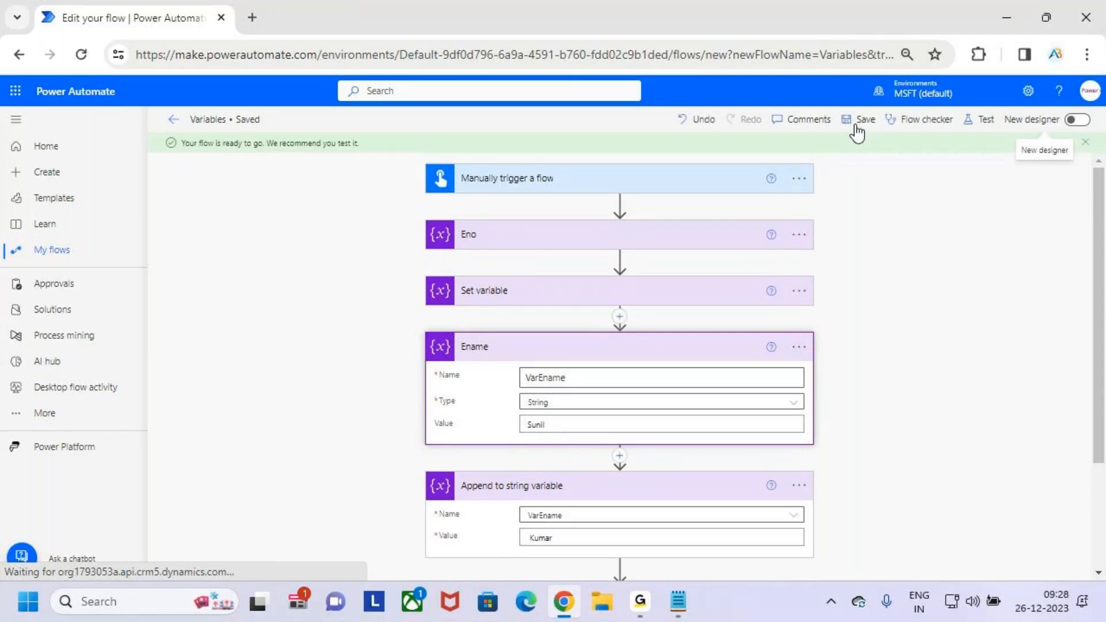
{"action": "left_click", "coordinate": [984, 124]}
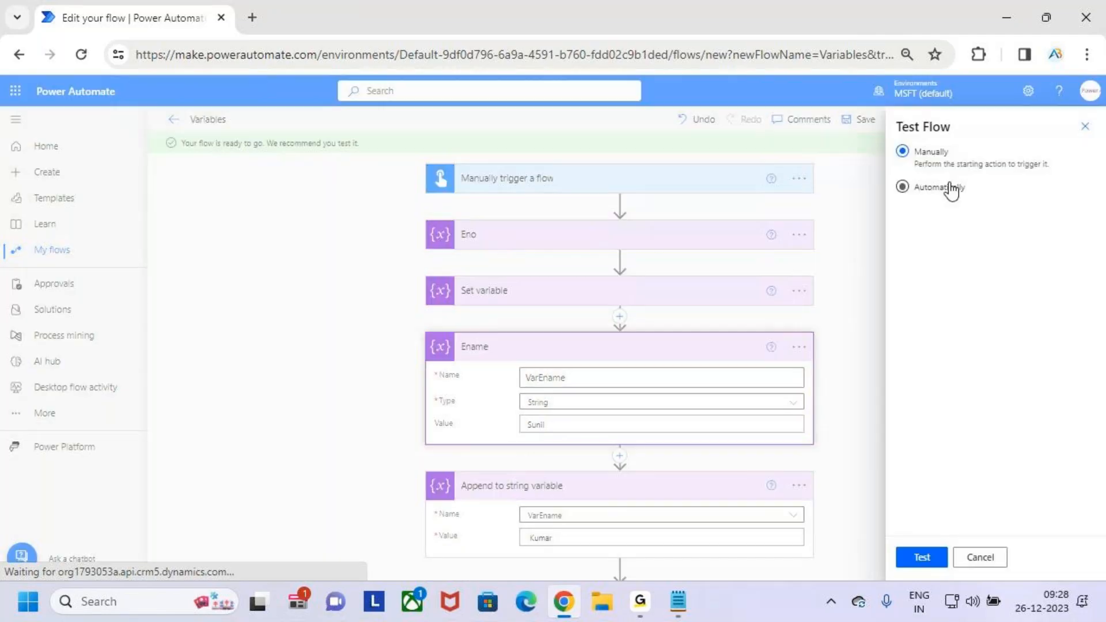
{"action": "left_click", "coordinate": [927, 560]}
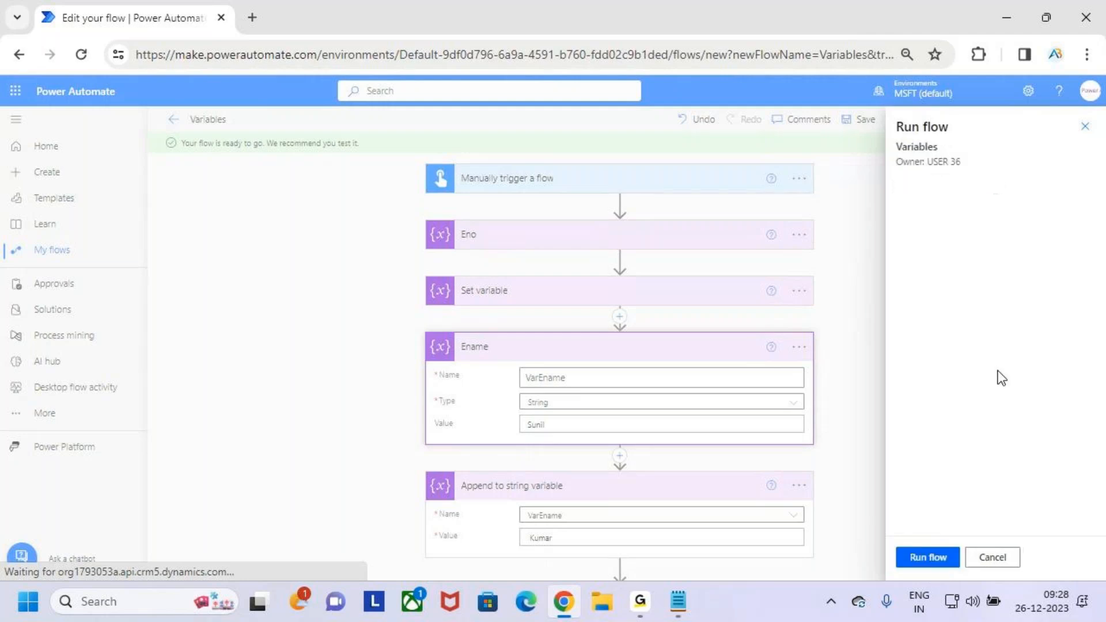
{"action": "left_click", "coordinate": [947, 558]}
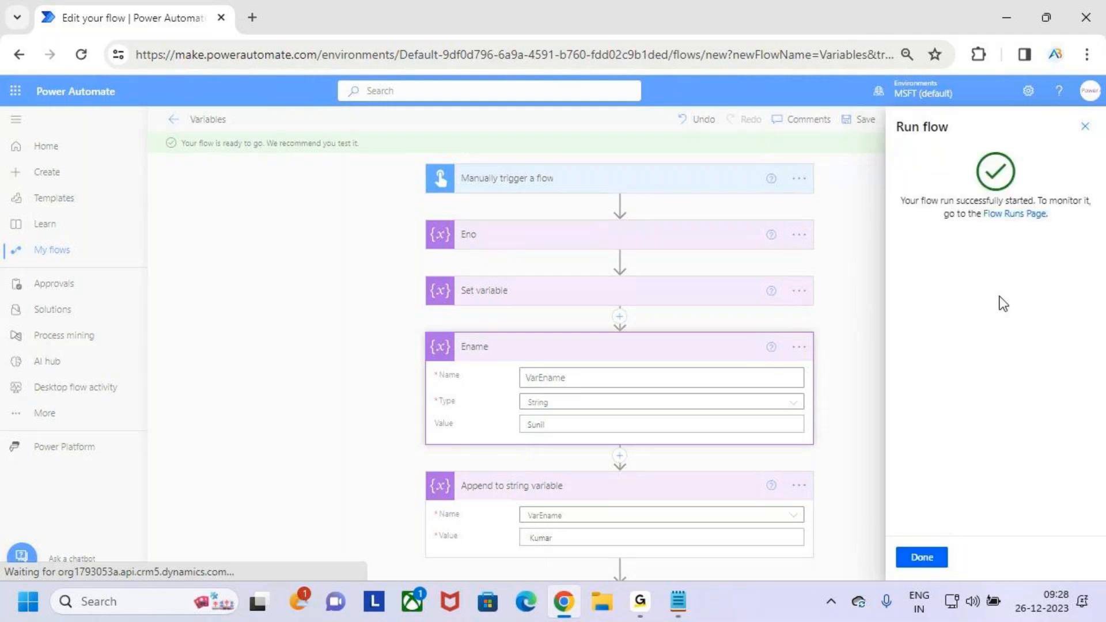
{"action": "left_click", "coordinate": [934, 561]}
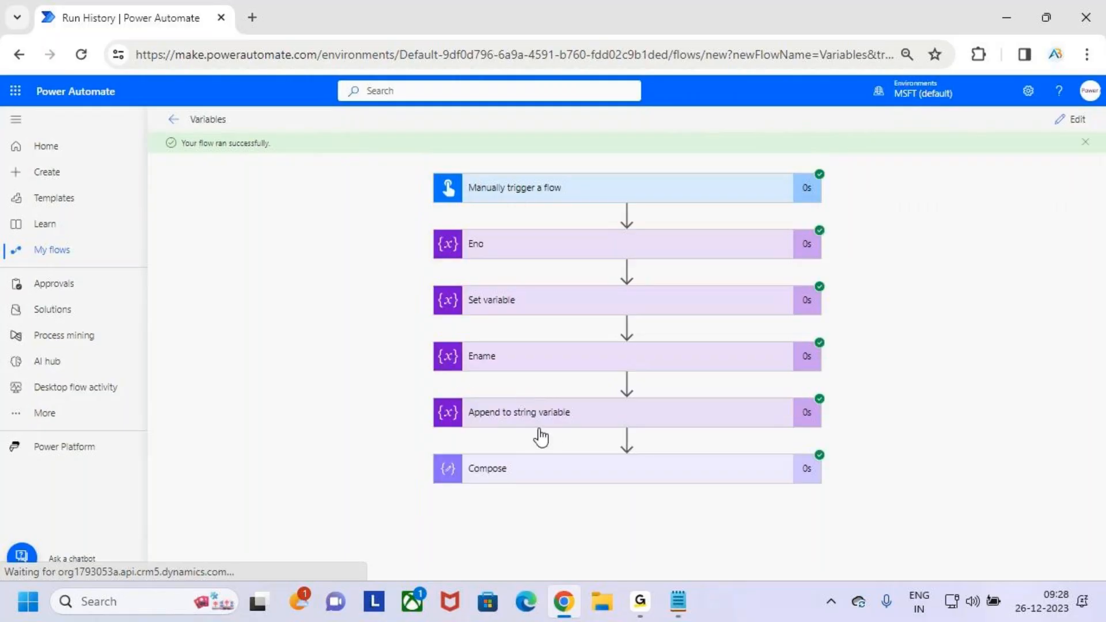
- Expand Compose in the run results and temporarily underline Ename and the full name in Compose's inputs and outputs
{"action": "left_click", "coordinate": [687, 468]}
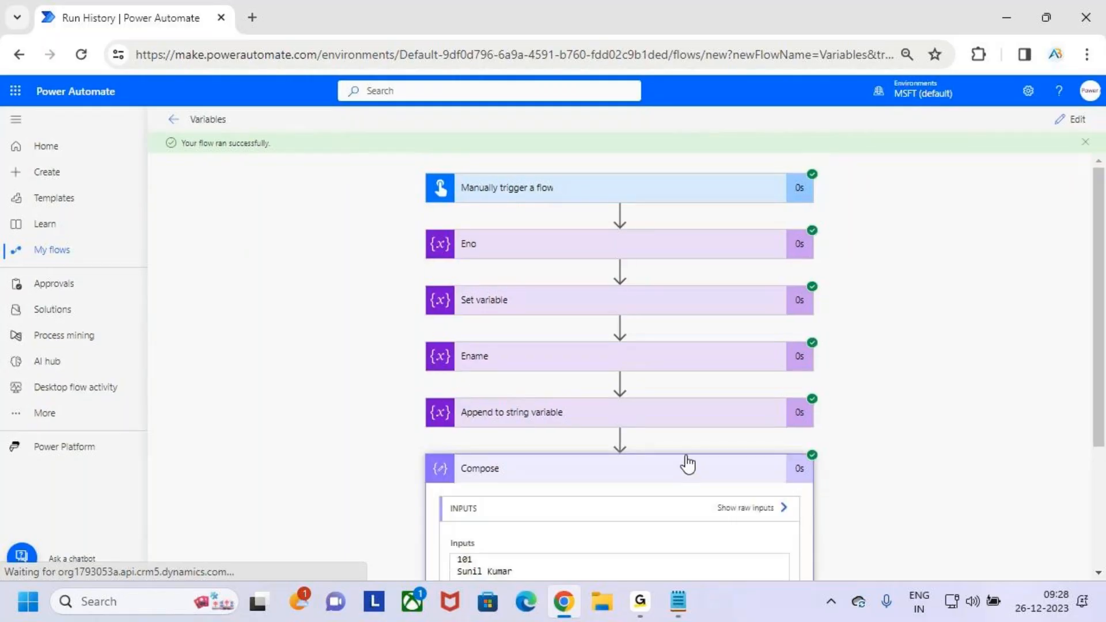
{"action": "scroll", "coordinate": [689, 430], "scroll_direction": "down", "scroll_amount": 3}
{"action": "key", "text": "ctrl+2"}
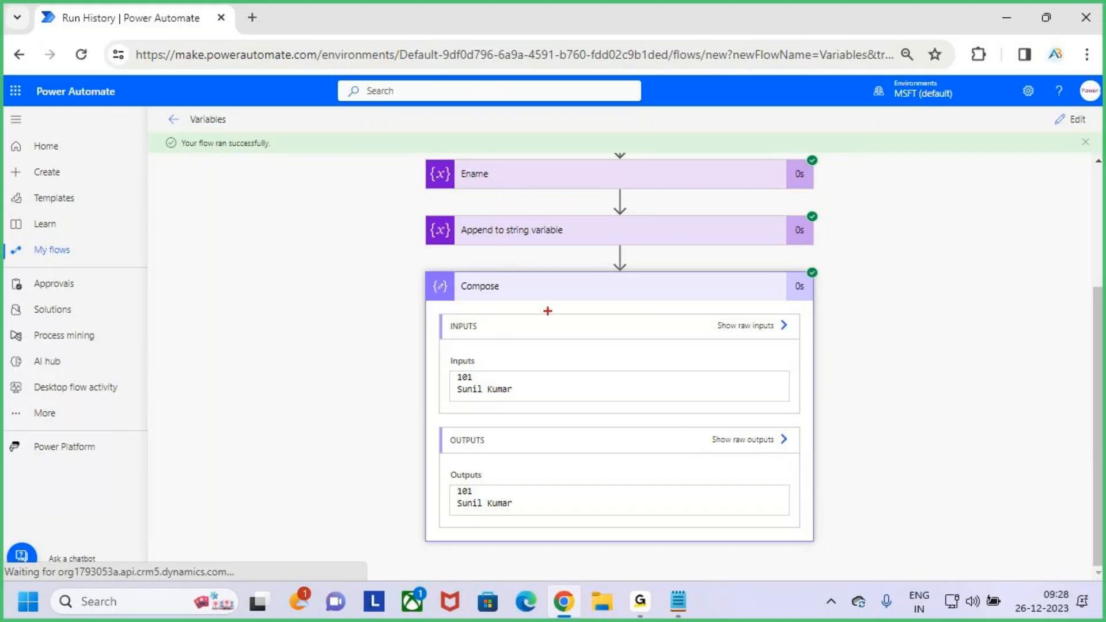
{"action": "left_click_drag", "start_coordinate": [462, 188], "coordinate": [508, 185]}
{"action": "left_click_drag", "start_coordinate": [454, 399], "coordinate": [508, 397]}
{"action": "left_click_drag", "start_coordinate": [466, 515], "coordinate": [479, 516]}
{"action": "left_click_drag", "start_coordinate": [488, 517], "coordinate": [496, 516]}
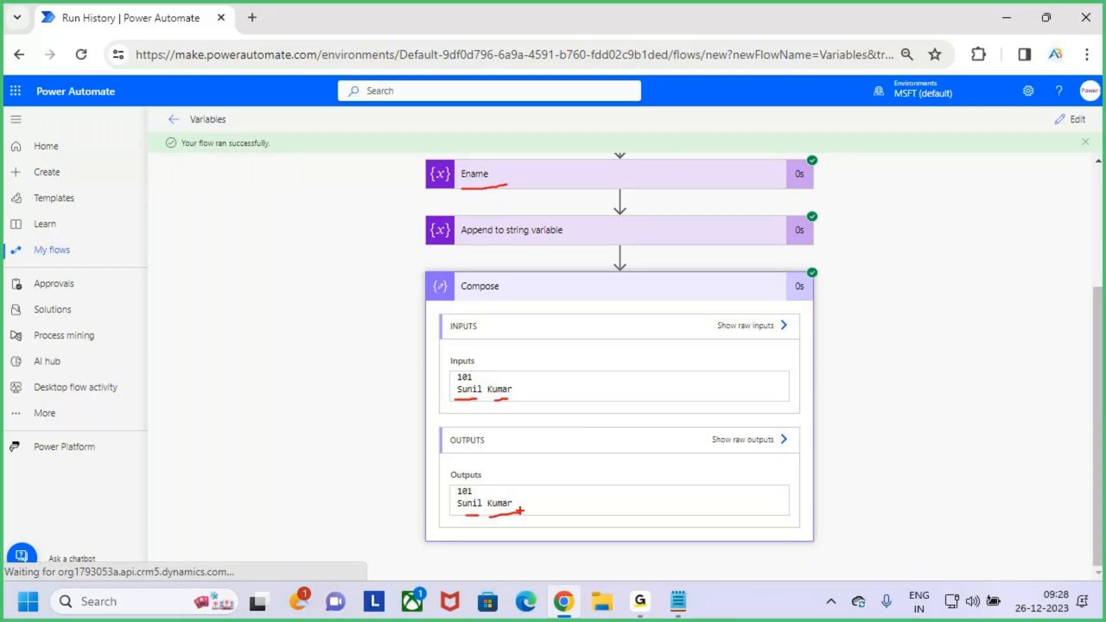
{"action": "key", "text": "Escape"}
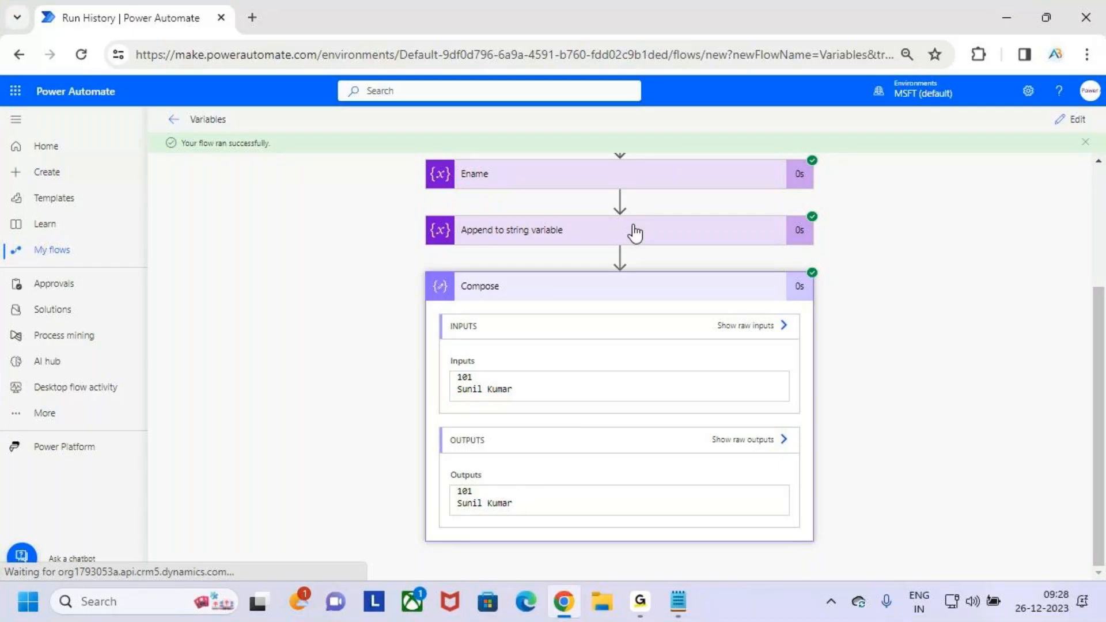
- Examine the Append to string variable run details, temporarily handwriting the combined name beside VarEname, and collapse this action and Compose
{"action": "left_click", "coordinate": [636, 233]}
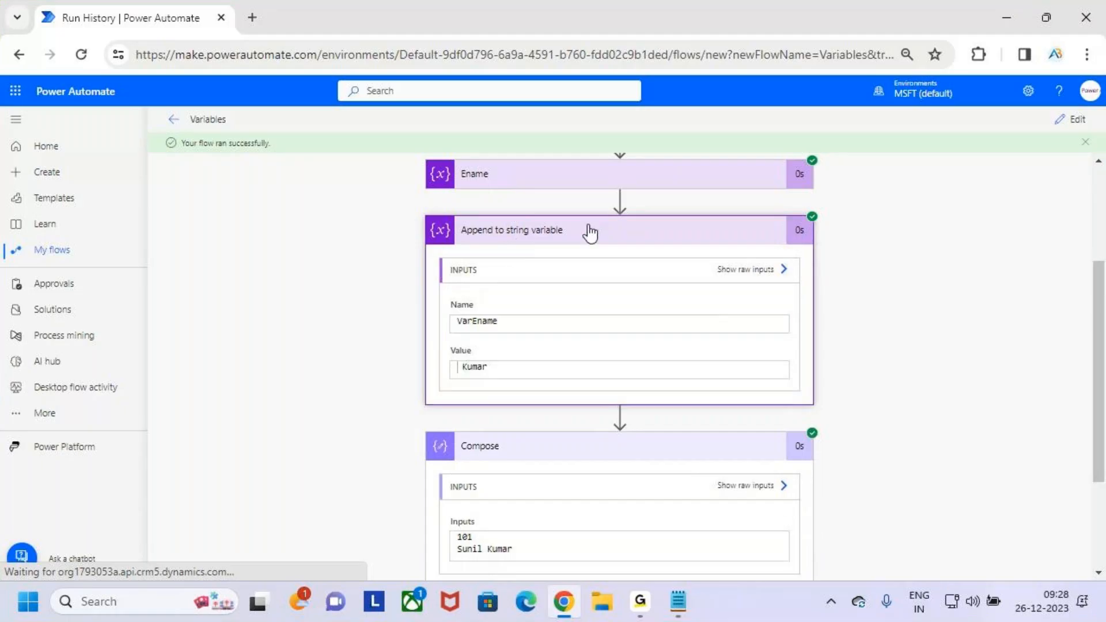
{"action": "key", "text": "ctrl+2"}
{"action": "left_click_drag", "start_coordinate": [460, 333], "coordinate": [512, 334]}
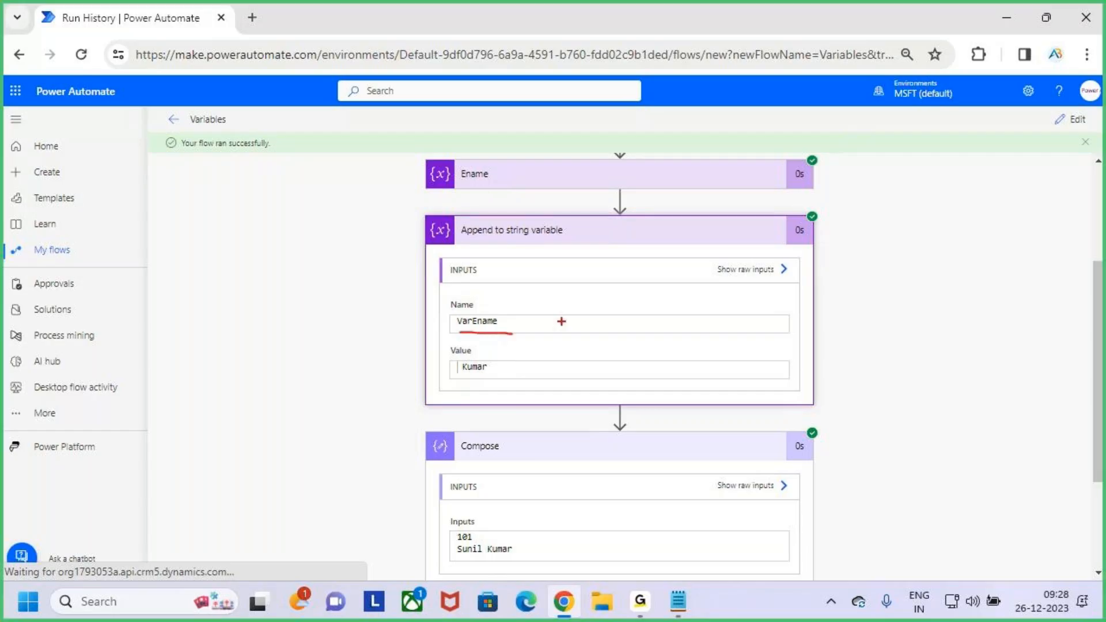
{"action": "mouse_move", "coordinate": [579, 307]}
{"action": "left_mouse_down"}
{"action": "mouse_move", "coordinate": [613, 289]}
{"action": "mouse_move", "coordinate": [581, 334]}
{"action": "mouse_move", "coordinate": [642, 331]}
{"action": "left_mouse_up"}
{"action": "mouse_move", "coordinate": [648, 331]}
{"action": "left_mouse_down"}
{"action": "mouse_move", "coordinate": [683, 305]}
{"action": "mouse_move", "coordinate": [710, 314]}
{"action": "left_mouse_up"}
{"action": "mouse_move", "coordinate": [712, 278]}
{"action": "left_mouse_down"}
{"action": "mouse_move", "coordinate": [724, 337]}
{"action": "mouse_move", "coordinate": [706, 327]}
{"action": "left_mouse_up"}
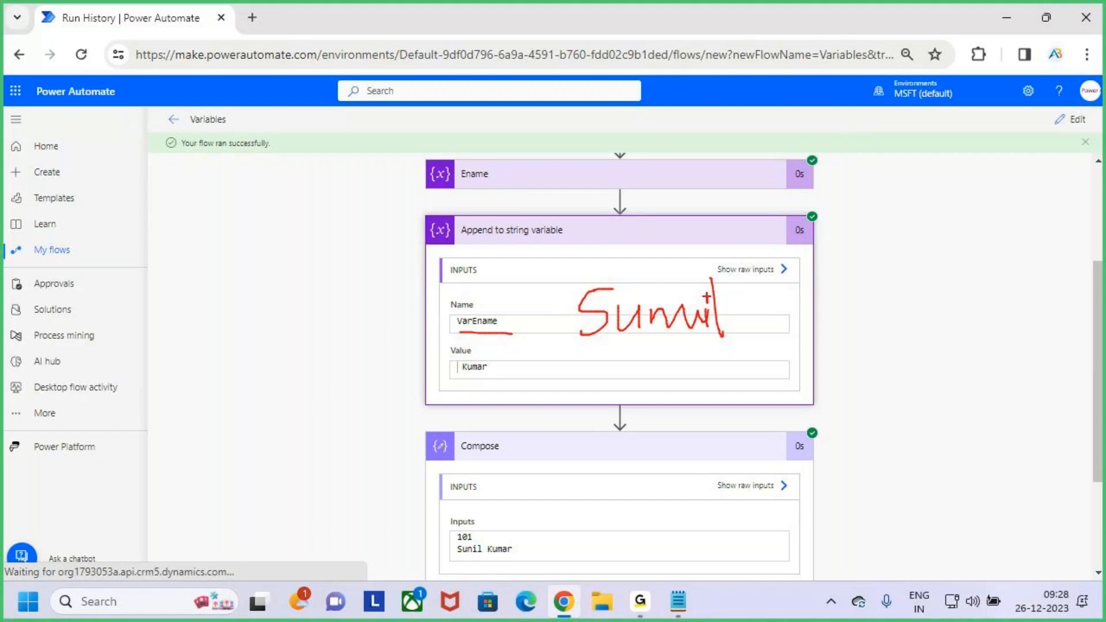
{"action": "left_click_drag", "start_coordinate": [791, 281], "coordinate": [791, 319]}
{"action": "mouse_move", "coordinate": [813, 279]}
{"action": "left_mouse_down"}
{"action": "mouse_move", "coordinate": [804, 299]}
{"action": "mouse_move", "coordinate": [921, 288]}
{"action": "mouse_move", "coordinate": [965, 311]}
{"action": "left_mouse_up"}
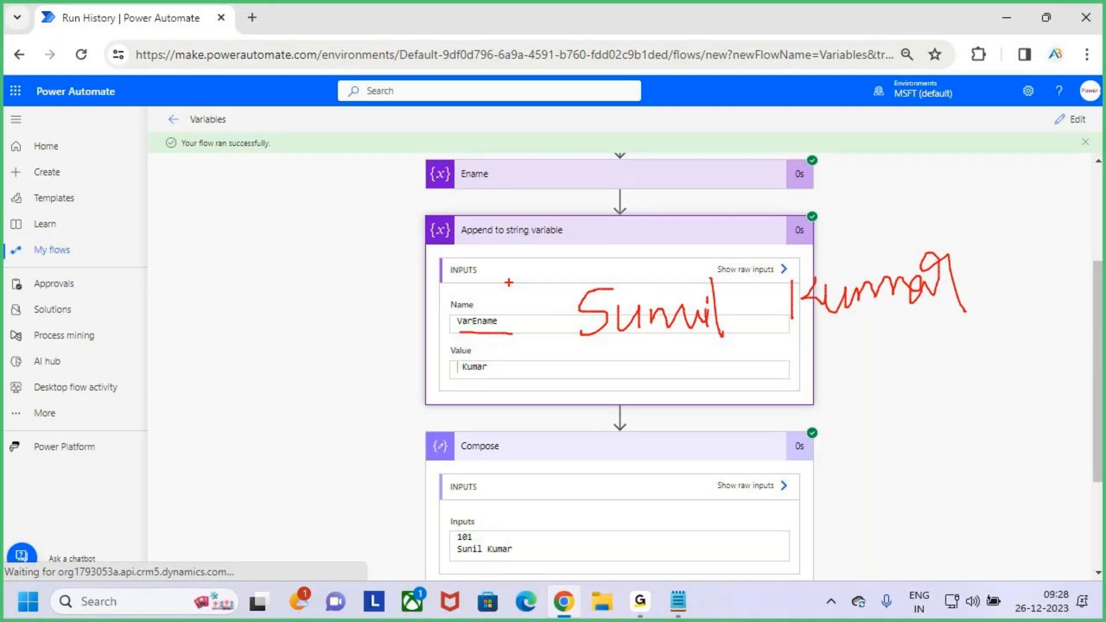
{"action": "key", "text": "Escape"}
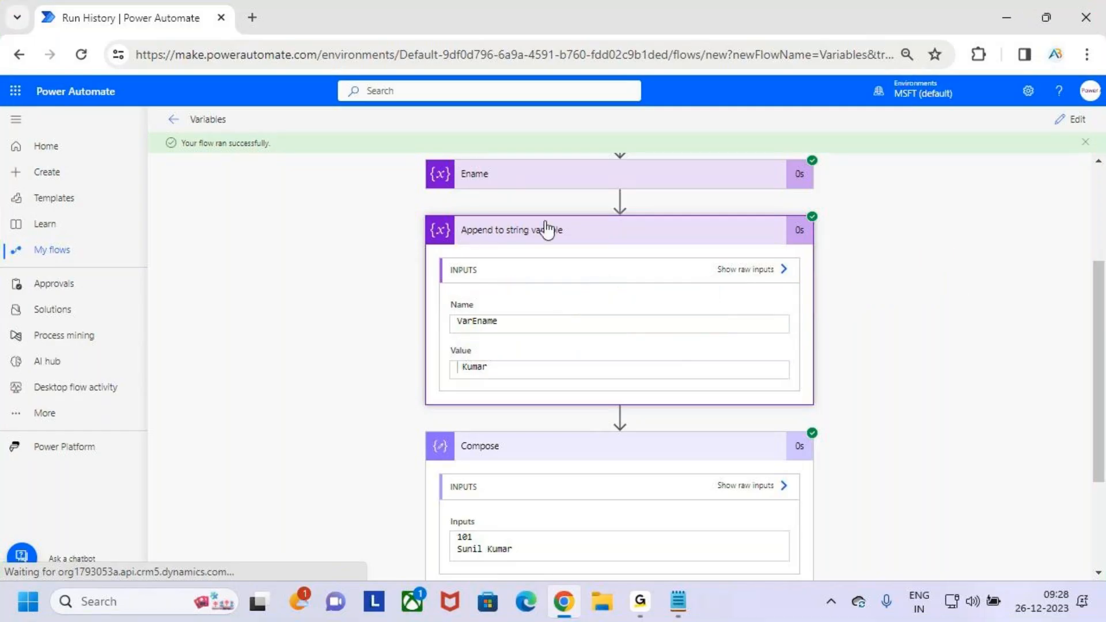
{"action": "left_click", "coordinate": [604, 229]}
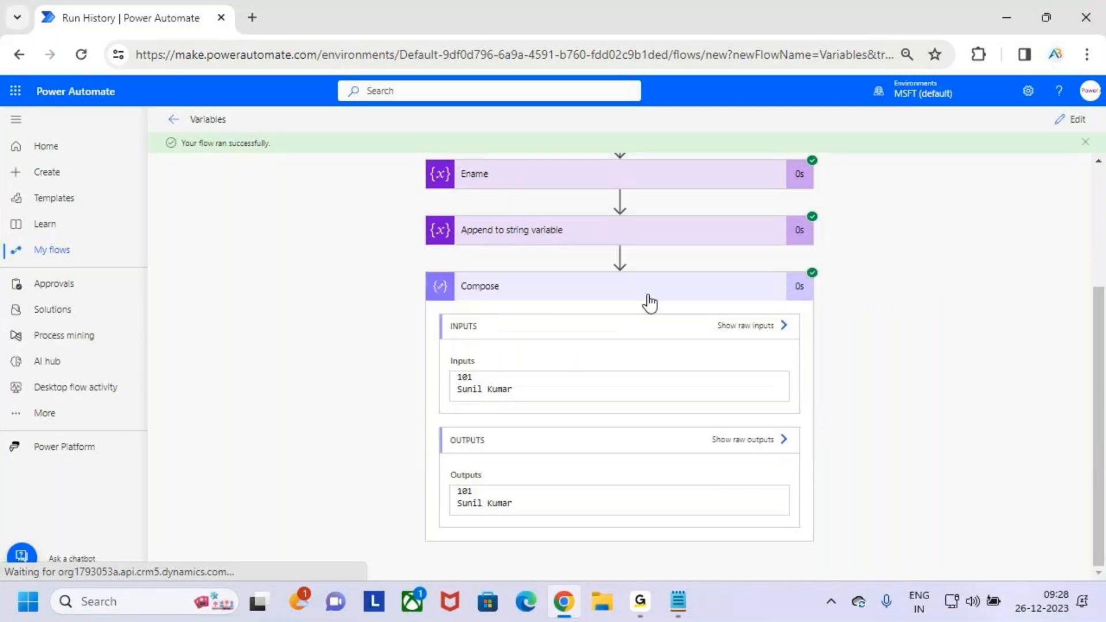
{"action": "left_click", "coordinate": [648, 296]}
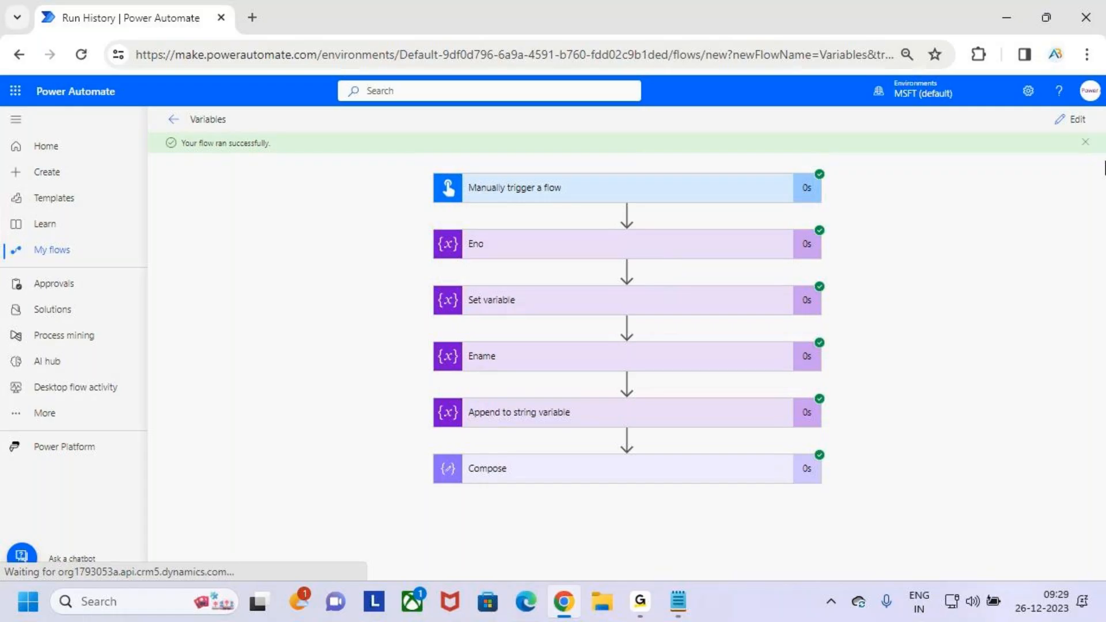
- Return the flow to editing and collapse the Ename and Append to string variable actions
{"action": "left_click", "coordinate": [1071, 118]}
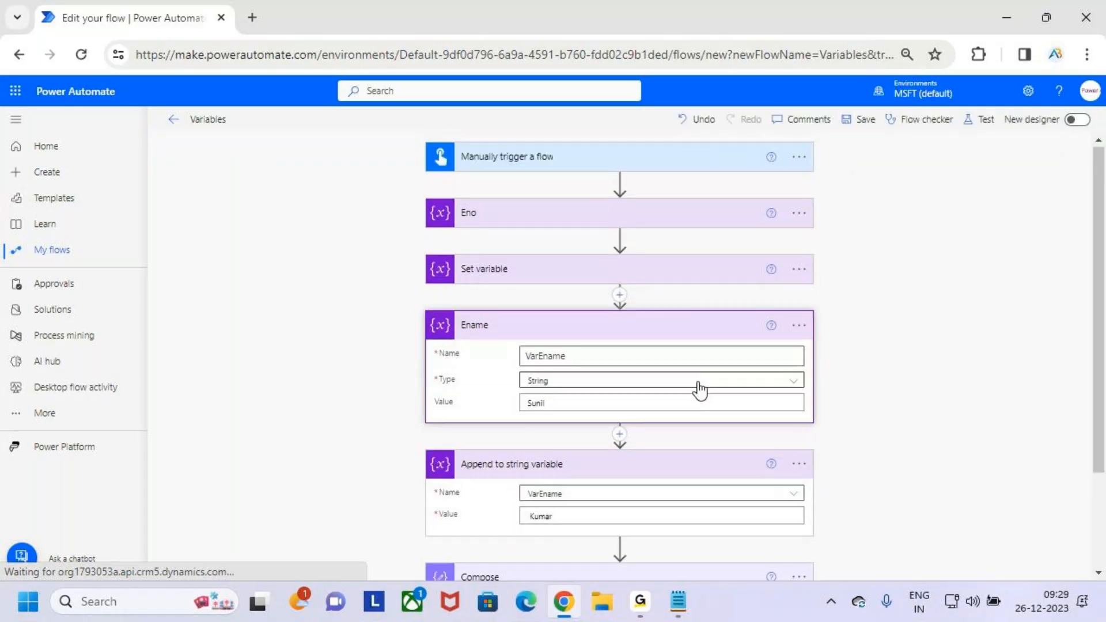
{"action": "scroll", "coordinate": [668, 411], "scroll_direction": "down", "scroll_amount": 3}
{"action": "left_click", "coordinate": [689, 218]}
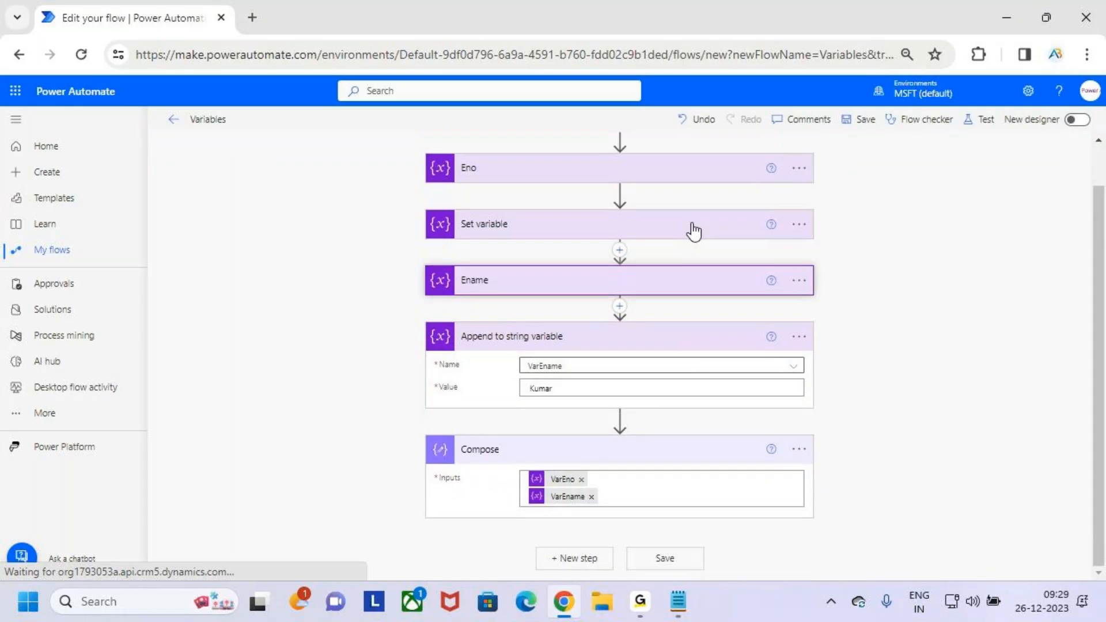
{"action": "left_click", "coordinate": [704, 345]}
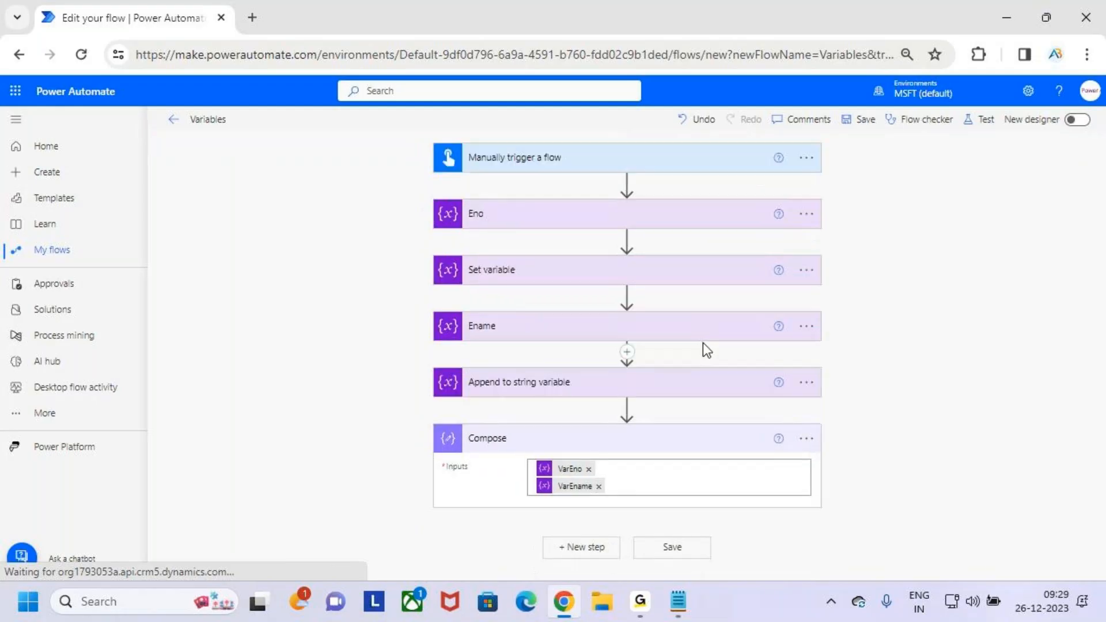
- Insert an Initialize variable action between Append to string variable and Compose, searching the operations for "variables"
{"action": "left_click", "coordinate": [627, 408]}
{"action": "left_click", "coordinate": [644, 424]}
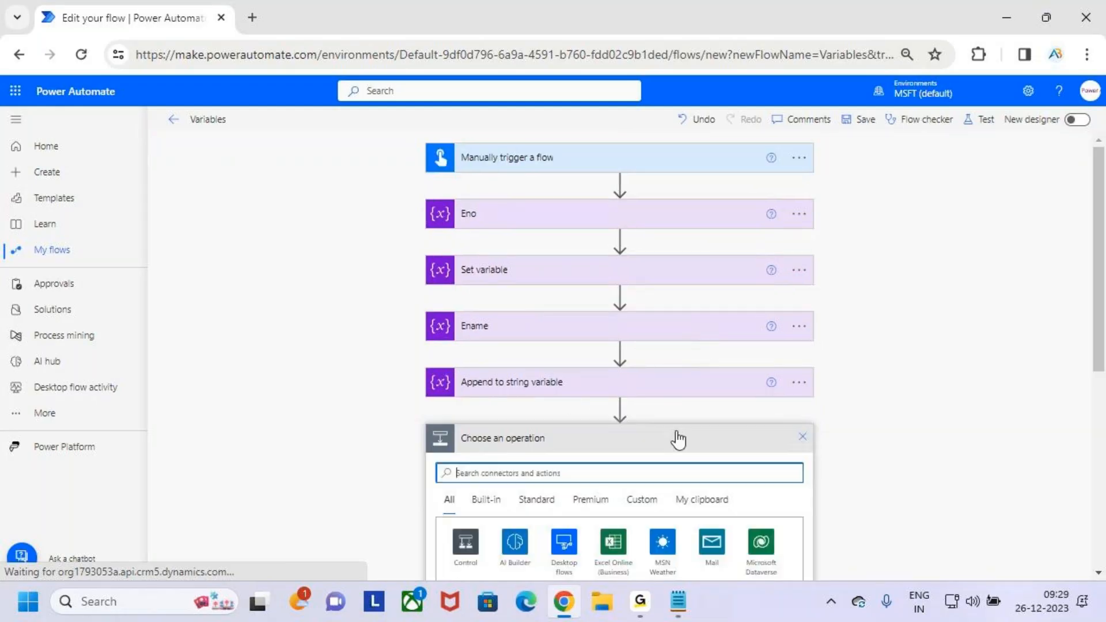
{"action": "type", "text": "var"}
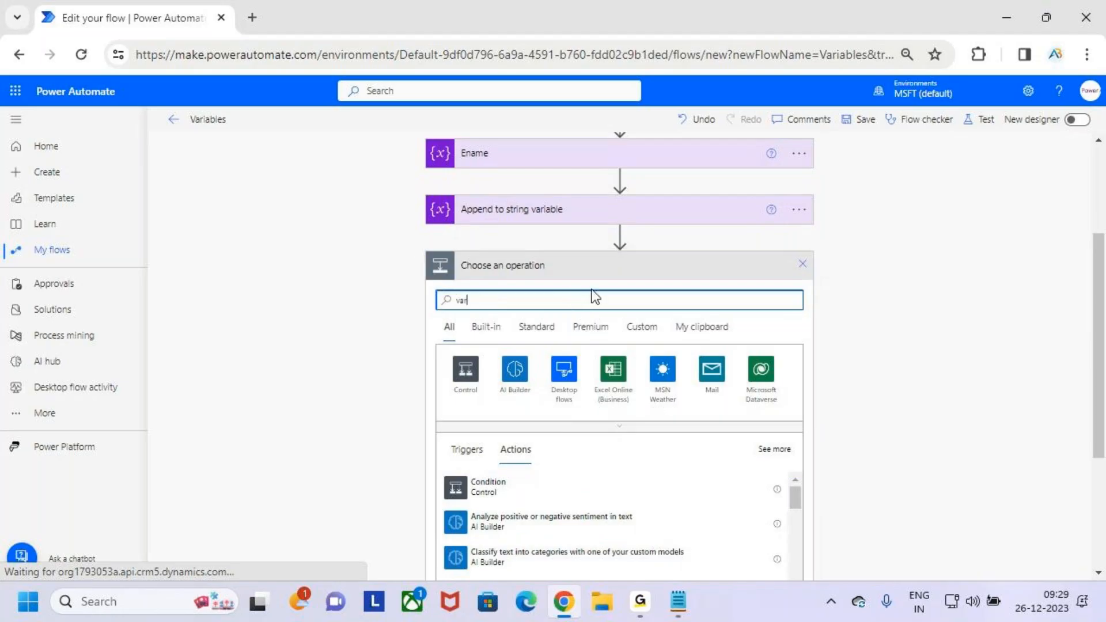
{"action": "type", "text": "iables"}
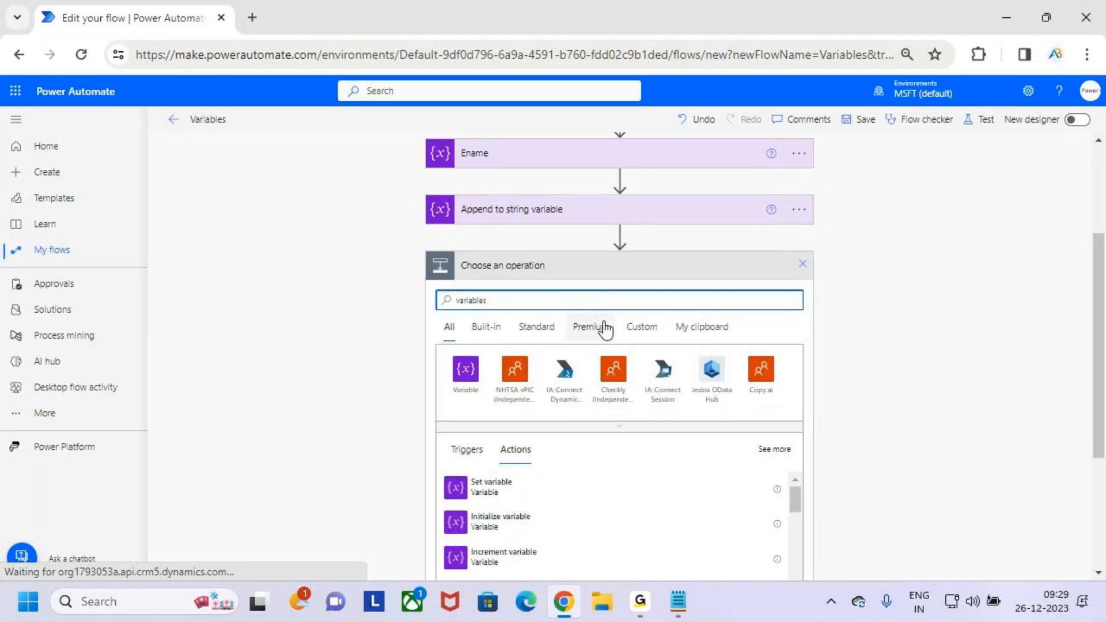
{"action": "scroll", "coordinate": [605, 327], "scroll_direction": "down", "scroll_amount": 3}
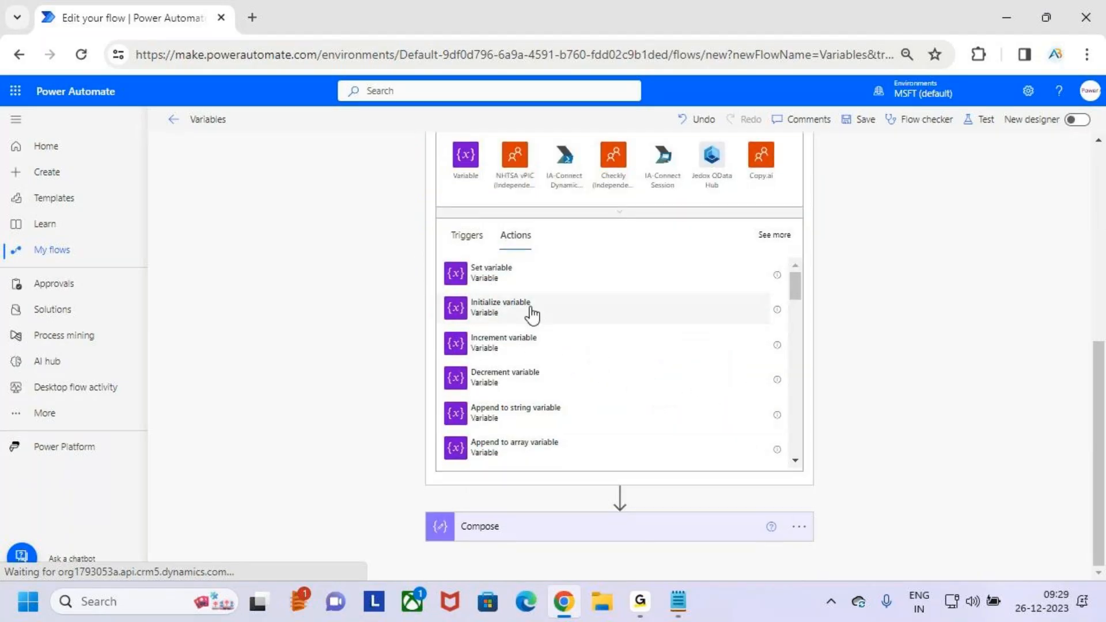
{"action": "left_click", "coordinate": [529, 315]}
- Define the new Initialize variable action with the name Salary, type Integer and value 12000
{"action": "left_click", "coordinate": [605, 397]}
{"action": "type", "text": "Salary"}
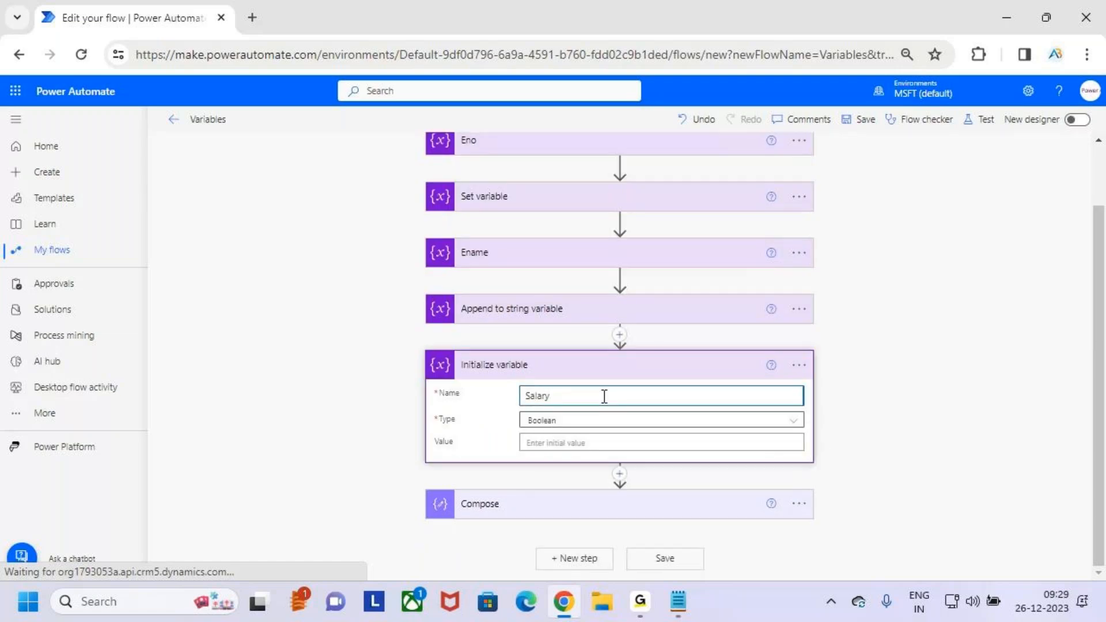
{"action": "scroll", "coordinate": [519, 283], "scroll_direction": "up", "scroll_amount": 1}
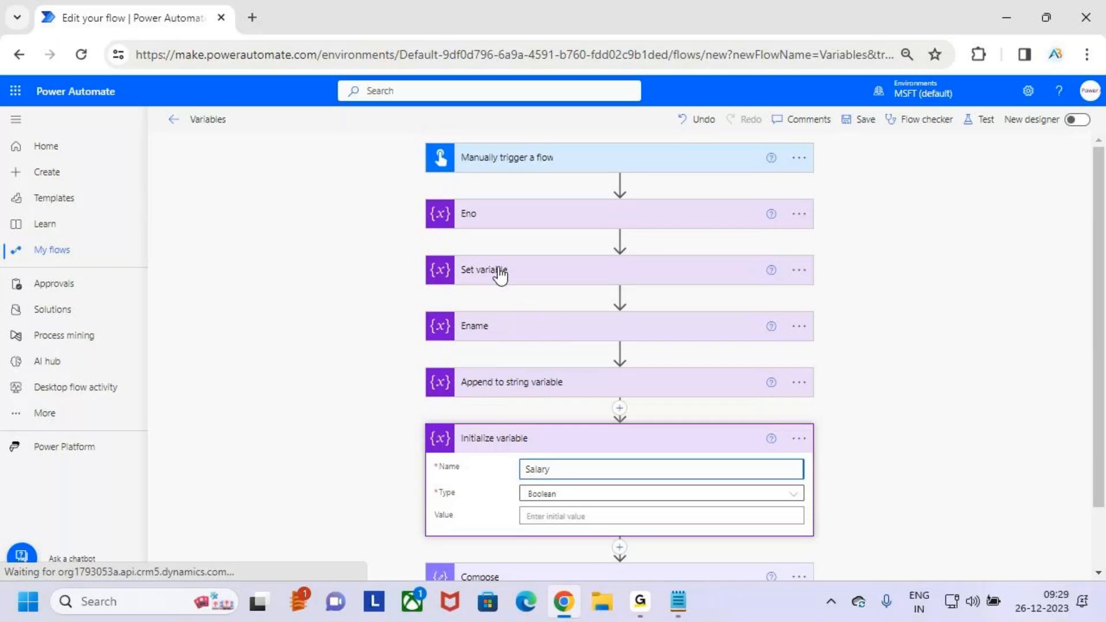
{"action": "scroll", "coordinate": [531, 335], "scroll_direction": "down", "scroll_amount": 1}
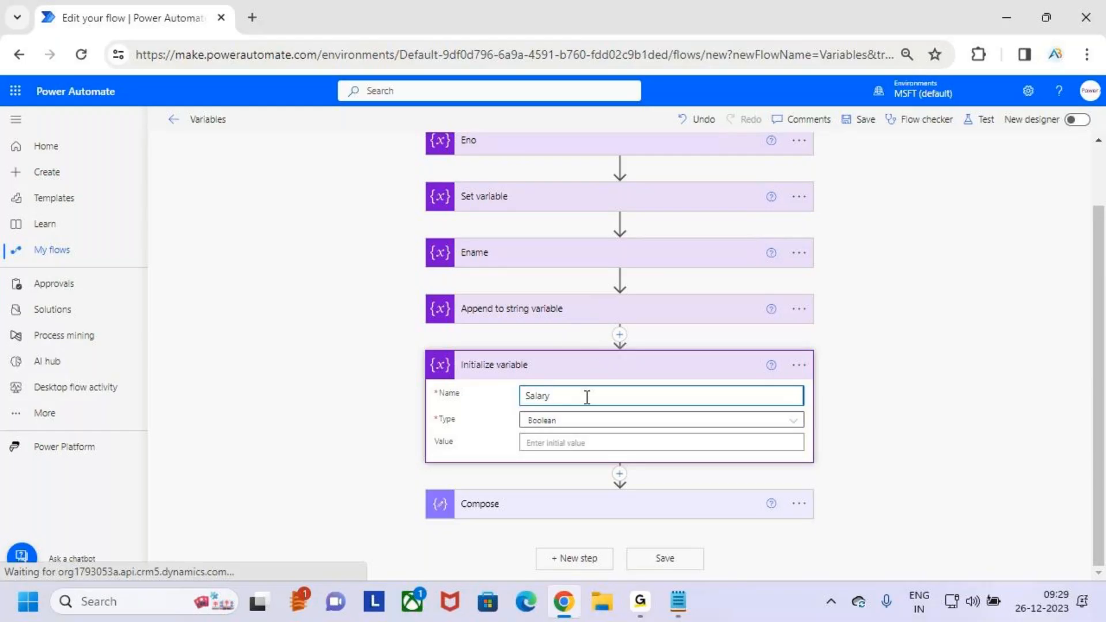
{"action": "left_click_drag", "start_coordinate": [557, 395], "coordinate": [513, 397]}
{"action": "left_click", "coordinate": [571, 426]}
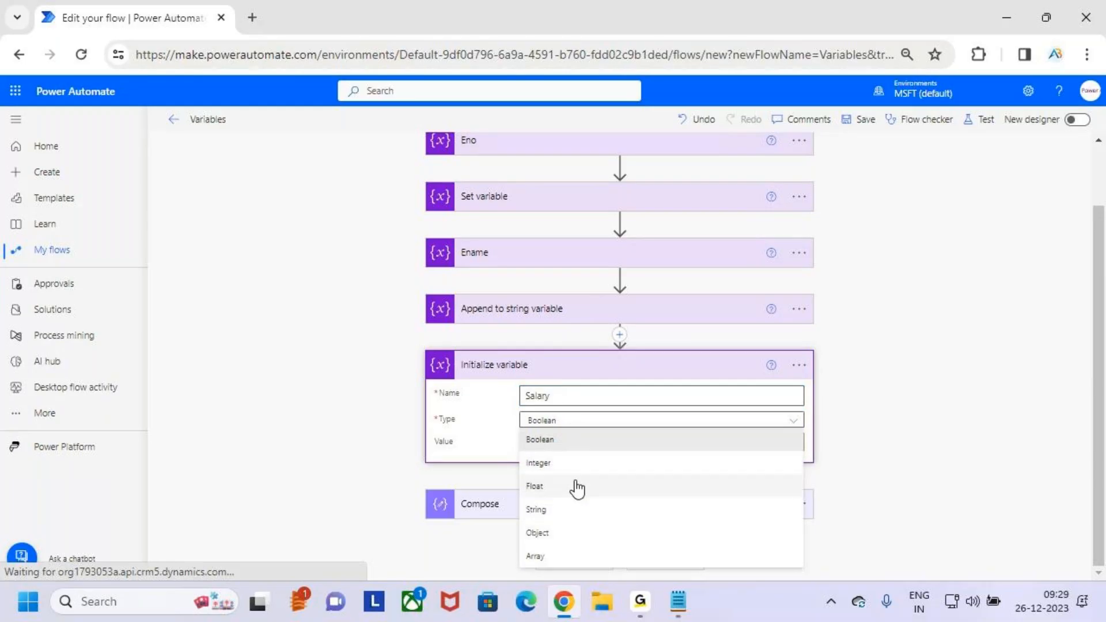
{"action": "left_click", "coordinate": [575, 465]}
{"action": "left_click", "coordinate": [553, 441]}
{"action": "type", "text": "12000"}
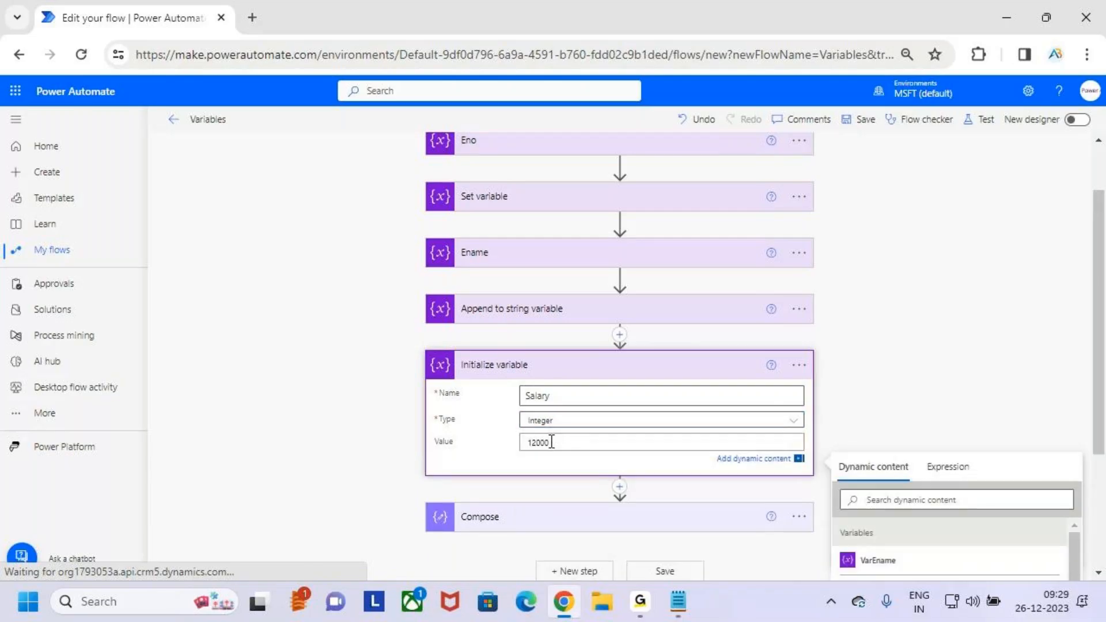
- Temporarily underline the new variable's name and rename it VarSalary by adding the prefix Var
{"action": "key", "text": "ctrl+2"}
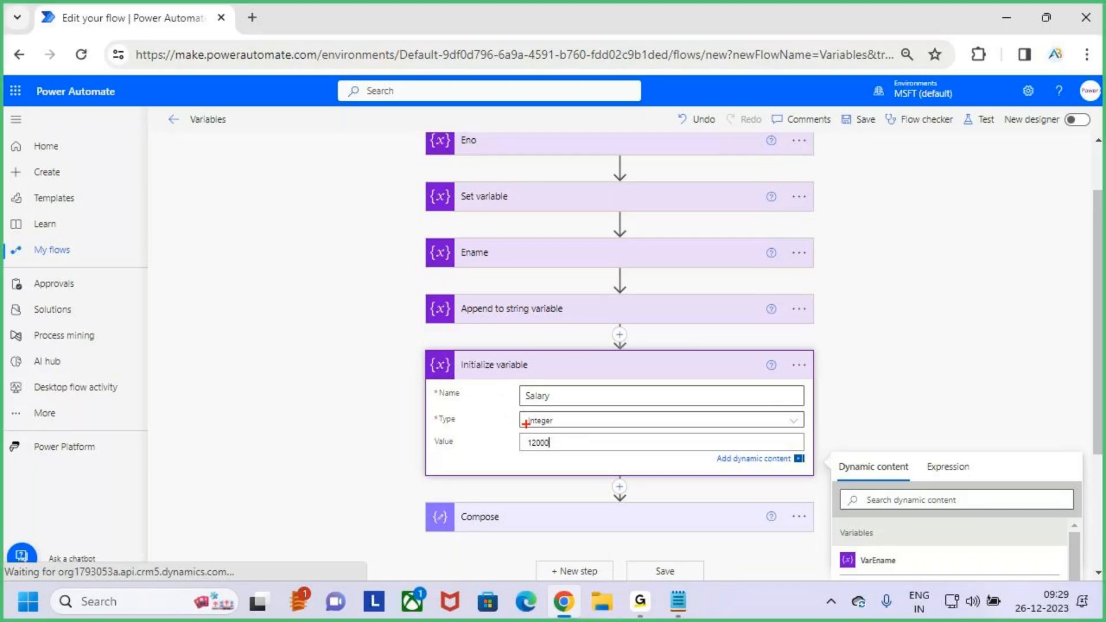
{"action": "left_click_drag", "start_coordinate": [519, 408], "coordinate": [568, 405]}
{"action": "key", "text": "Escape"}
{"action": "double_click", "coordinate": [554, 396]}
{"action": "key", "text": "Home"}
{"action": "type", "text": "Var"}
{"action": "left_click", "coordinate": [571, 436]}
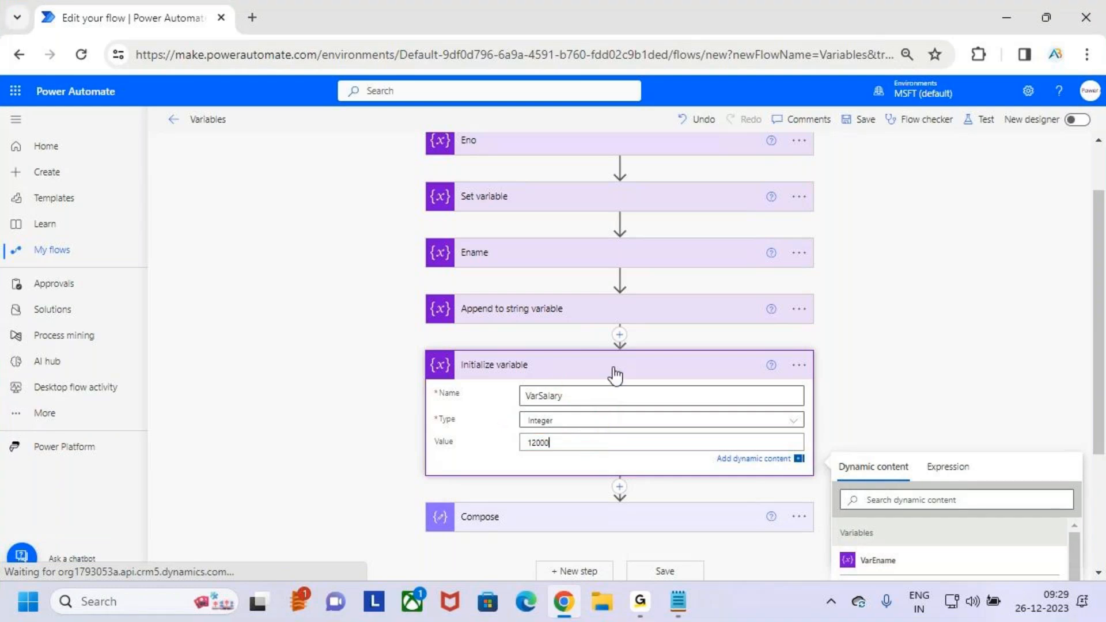
- Rename the Initialize variable action that defines VarSalary to Salary
{"action": "left_click", "coordinate": [799, 365]}
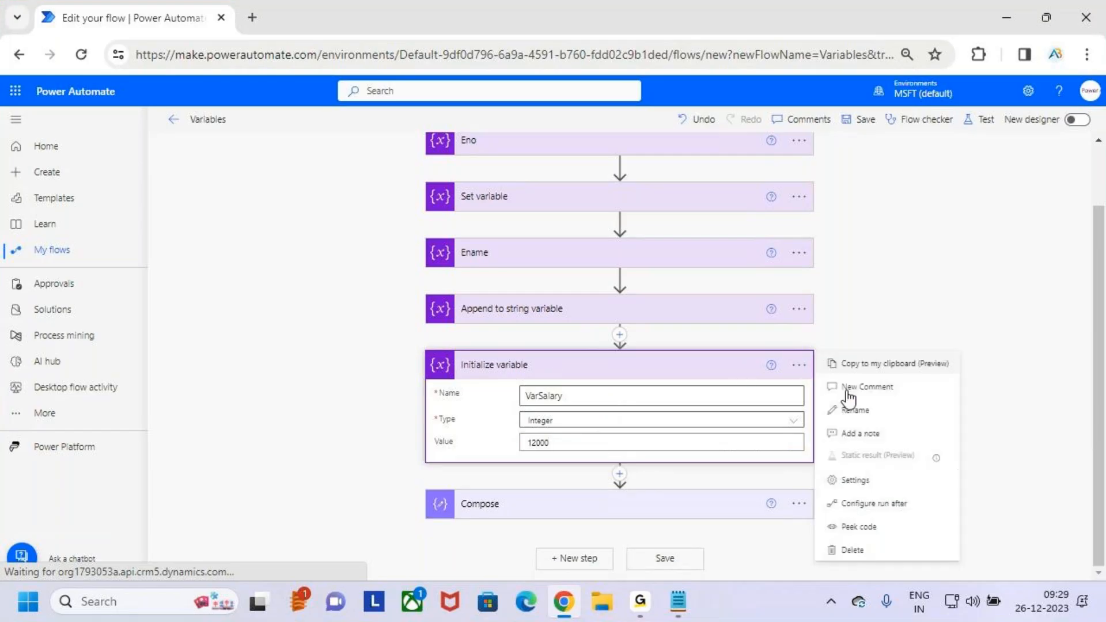
{"action": "left_click", "coordinate": [873, 411]}
{"action": "type", "text": "Salaery"}
{"action": "key", "text": "BackSpace"}
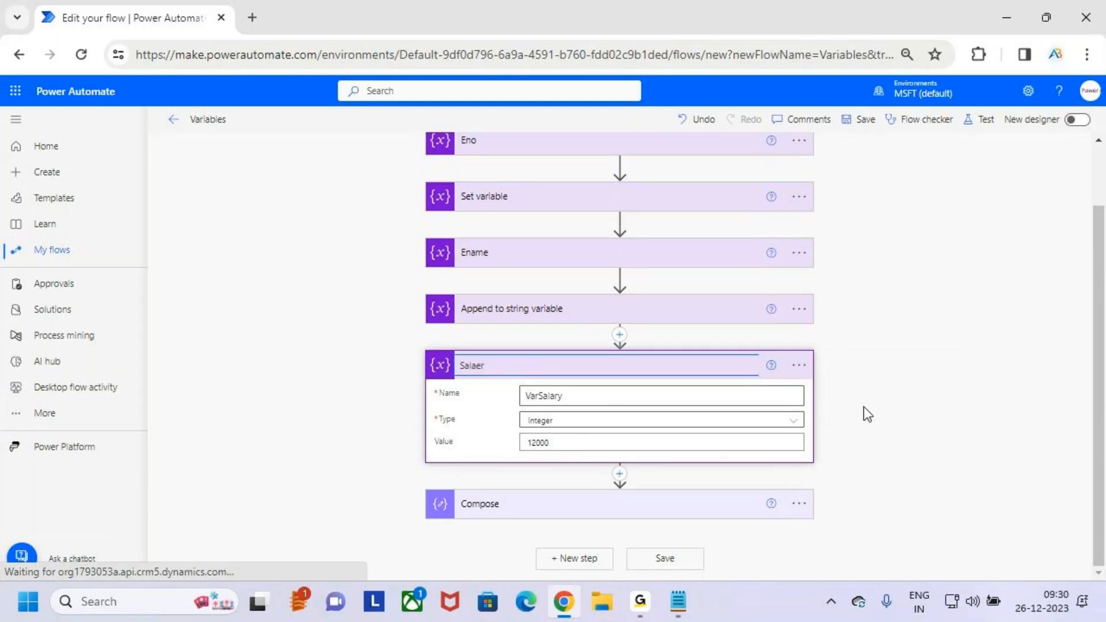
{"action": "type", "text": "\\"}
{"action": "key", "text": "BackSpace"}
{"action": "key", "text": "BackSpace"}
{"action": "key", "text": "BackSpace"}
{"action": "key", "text": "BackSpace"}
{"action": "key", "text": "BackSpace"}
{"action": "key", "text": "BackSpace"}
{"action": "key", "text": "BackSpace"}
{"action": "type", "text": "S"}
{"action": "key", "text": "BackSpace"}
{"action": "type", "text": "Salary"}
{"action": "left_click", "coordinate": [910, 401]}
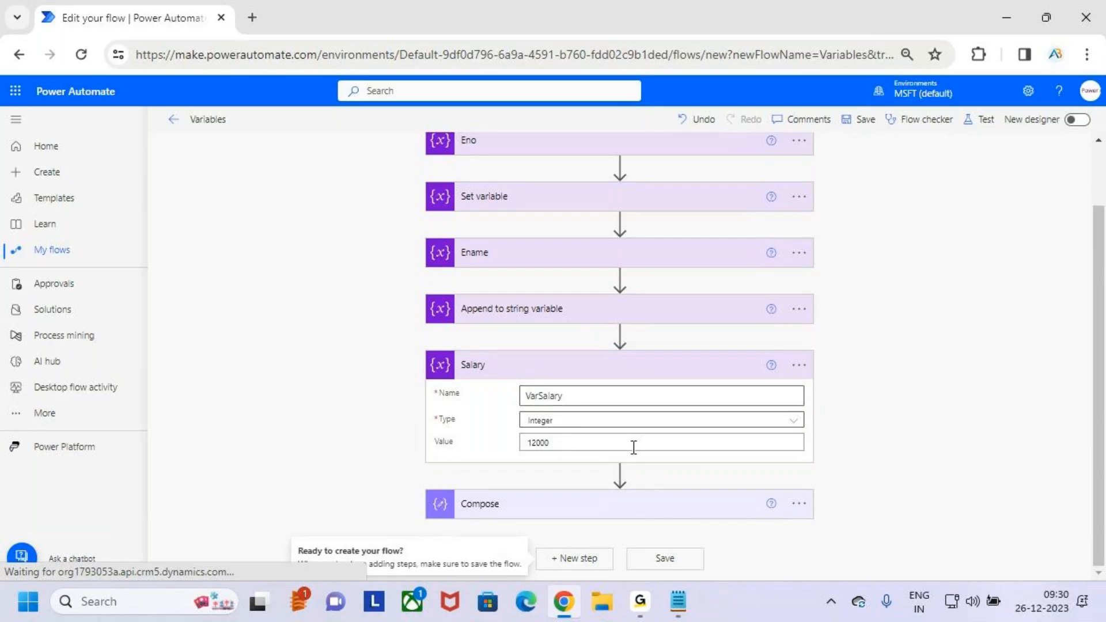
- Add the VarSalary variable on a new line below VarEname in the Compose action's inputs
{"action": "left_click", "coordinate": [670, 507]}
{"action": "scroll", "coordinate": [634, 479], "scroll_direction": "down", "scroll_amount": 1}
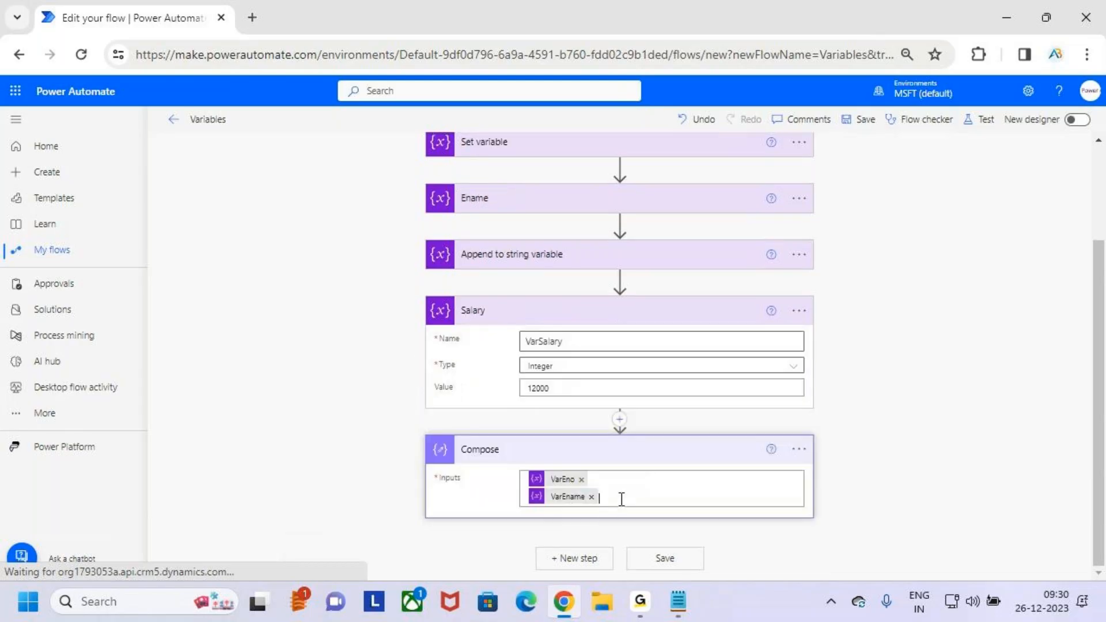
{"action": "left_click", "coordinate": [622, 496]}
{"action": "scroll", "coordinate": [798, 420], "scroll_direction": "down", "scroll_amount": 3}
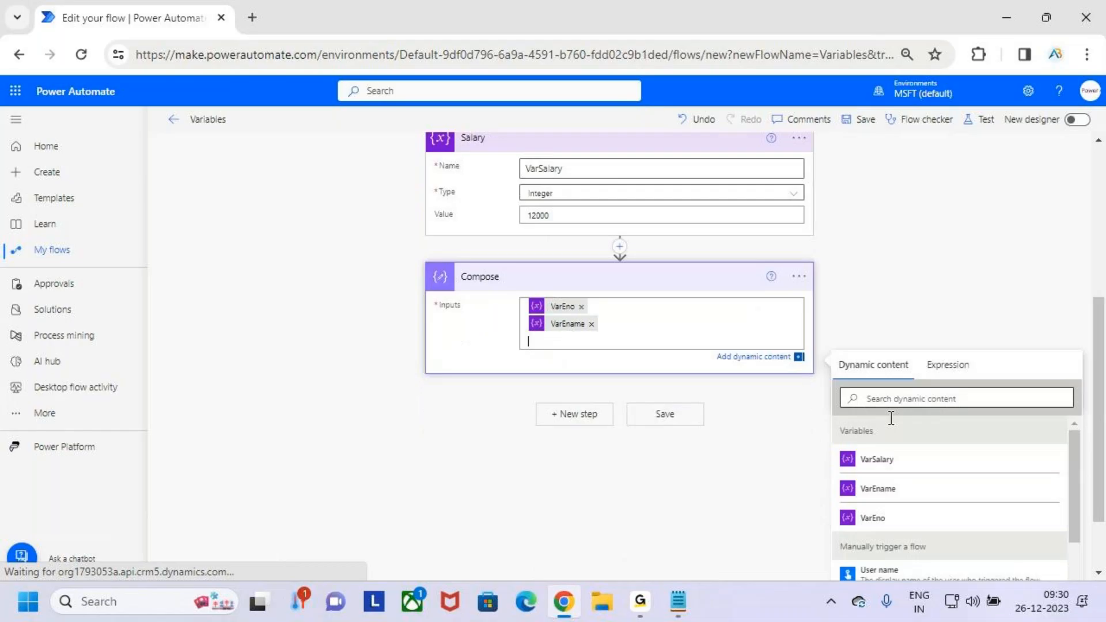
{"action": "left_click", "coordinate": [887, 459]}
- Save the flow and run a manual test of it, closing the run confirmation to show the run results
{"action": "left_click", "coordinate": [665, 415]}
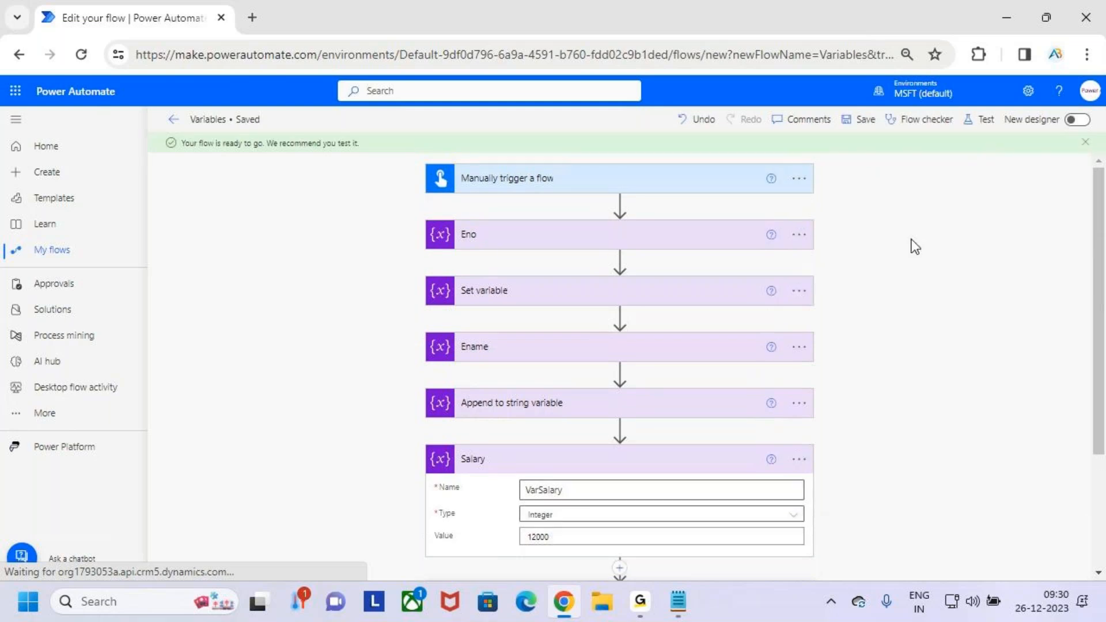
{"action": "left_click", "coordinate": [981, 121]}
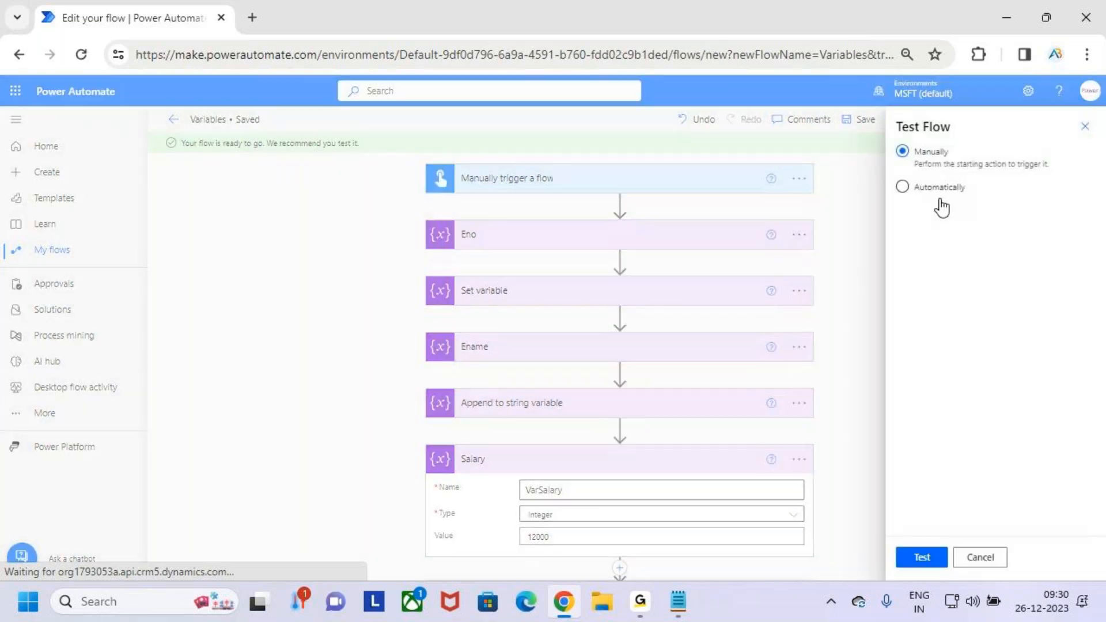
{"action": "left_click", "coordinate": [932, 557]}
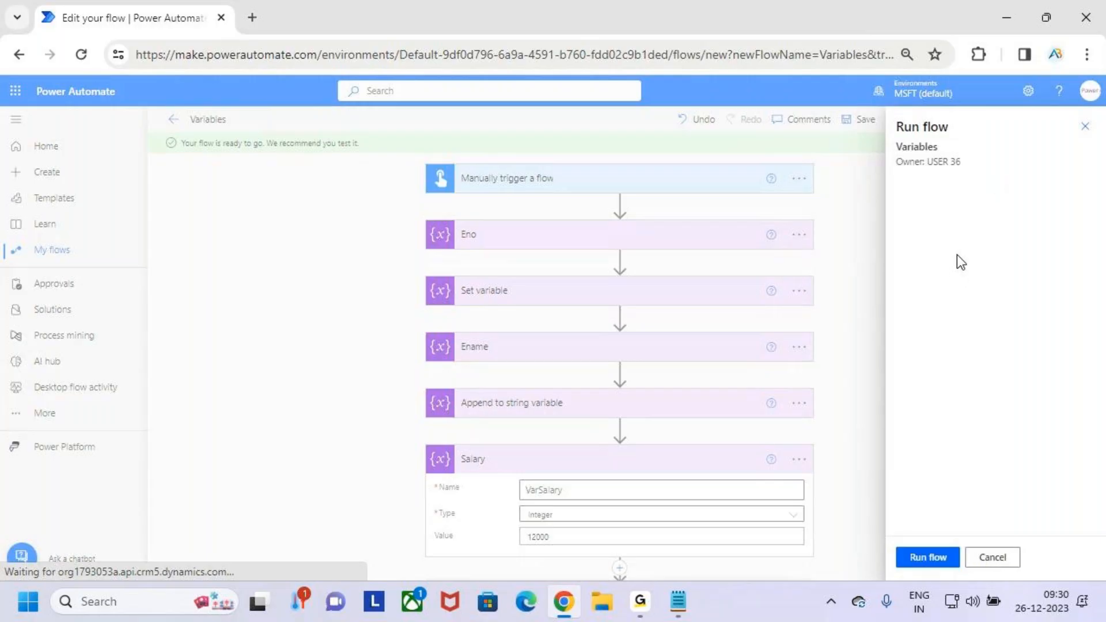
{"action": "left_click", "coordinate": [930, 557]}
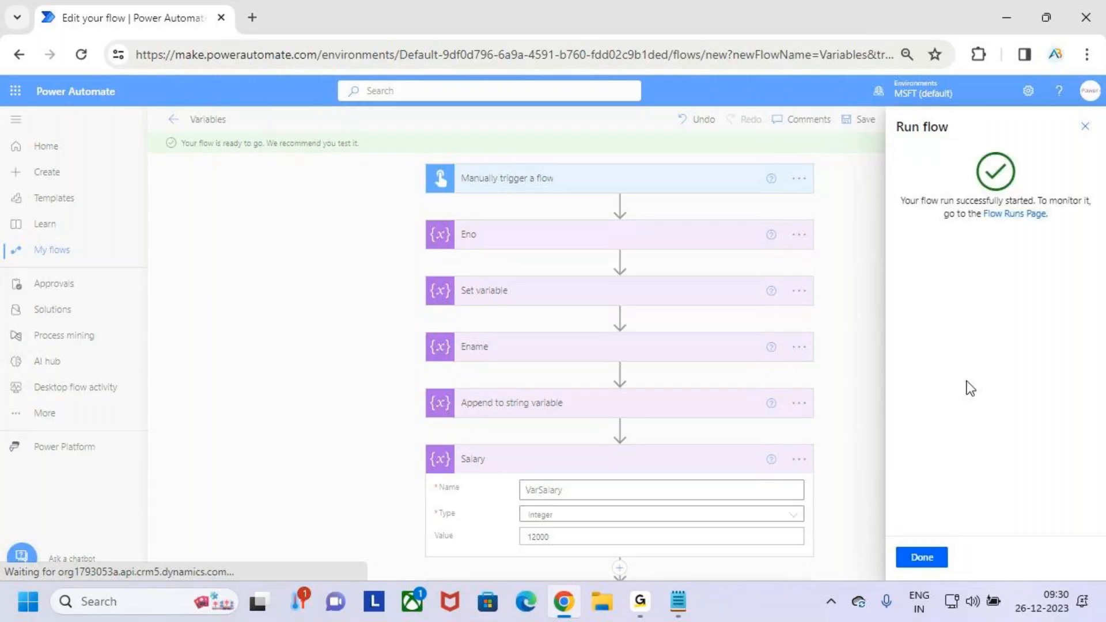
{"action": "left_click", "coordinate": [936, 555]}
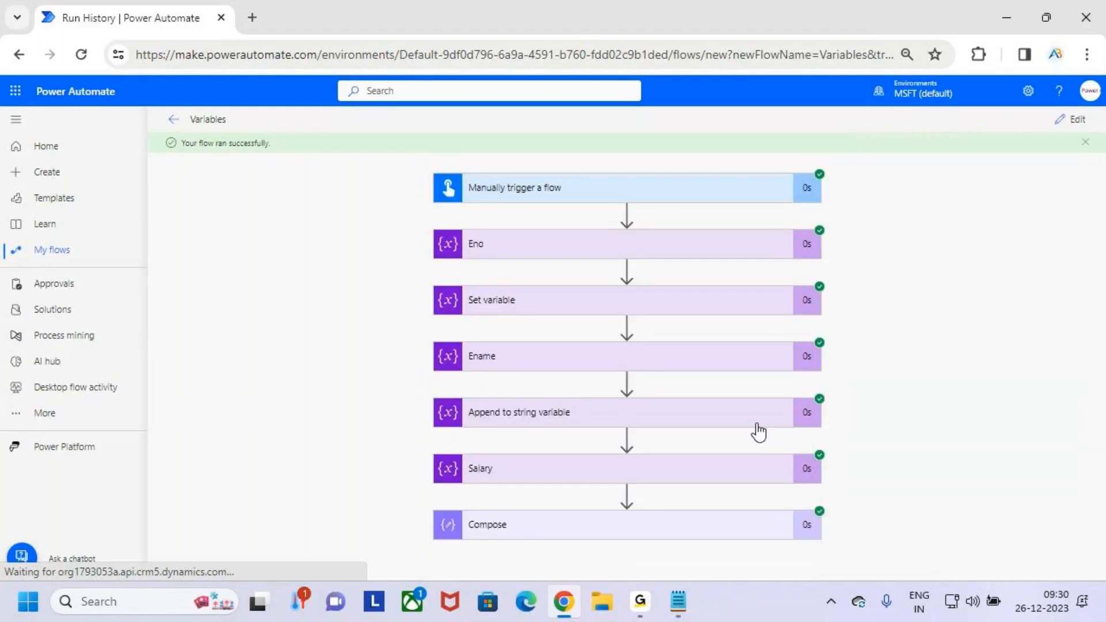
- Examine the run details of the Eno and Set variable actions, collapsing each one after reading it
{"action": "left_click", "coordinate": [513, 247]}
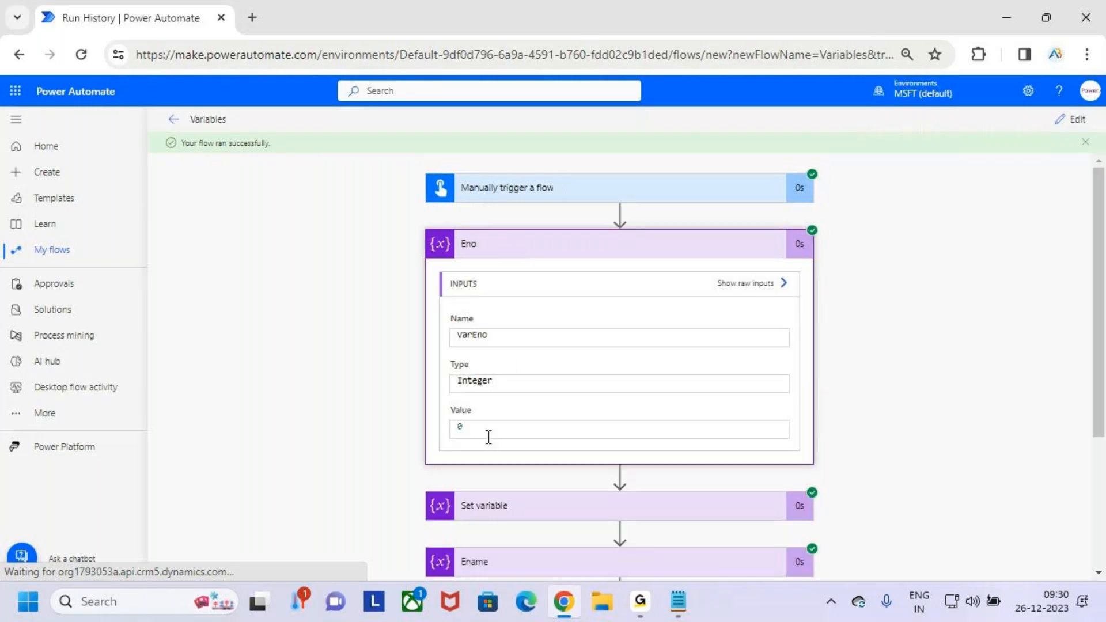
{"action": "left_click", "coordinate": [538, 245]}
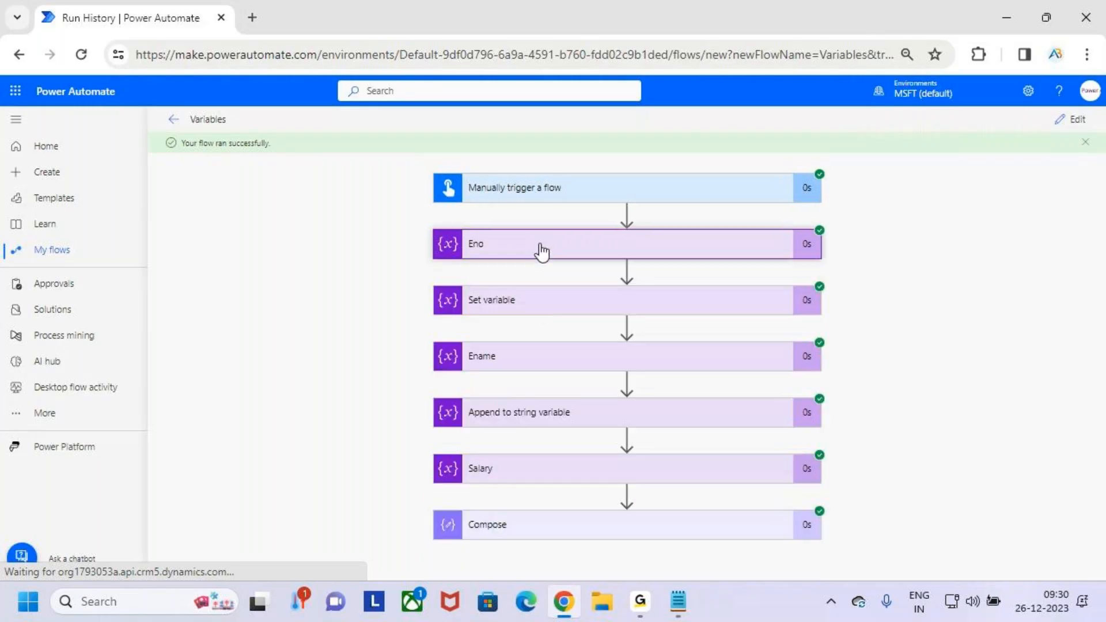
{"action": "left_click", "coordinate": [575, 308]}
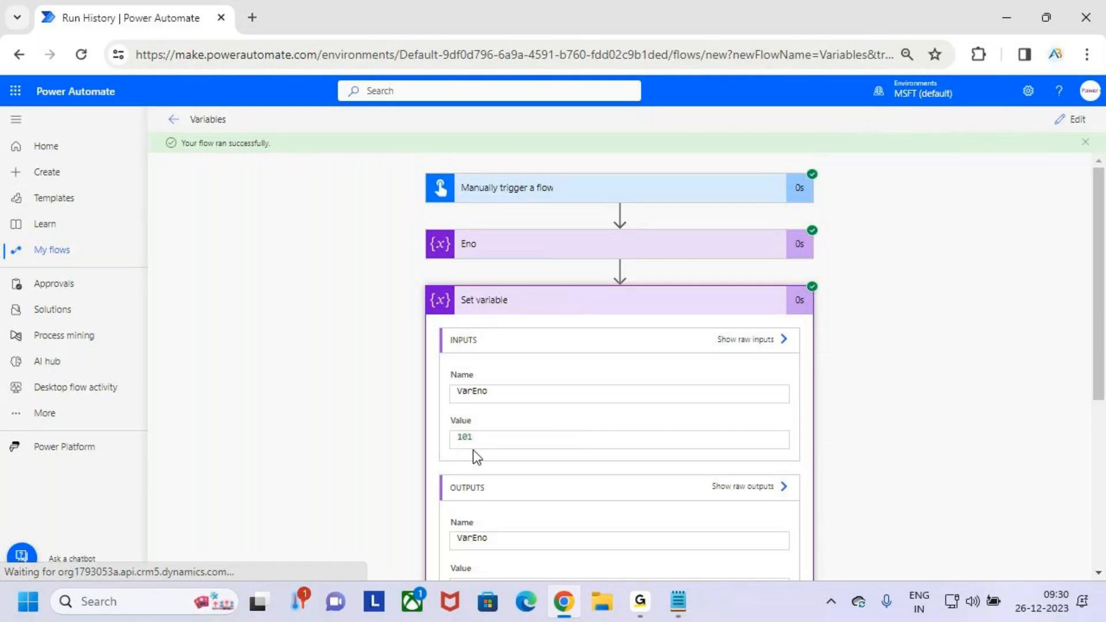
{"action": "scroll", "coordinate": [561, 416], "scroll_direction": "down", "scroll_amount": 5}
{"action": "scroll", "coordinate": [565, 384], "scroll_direction": "up", "scroll_amount": 4}
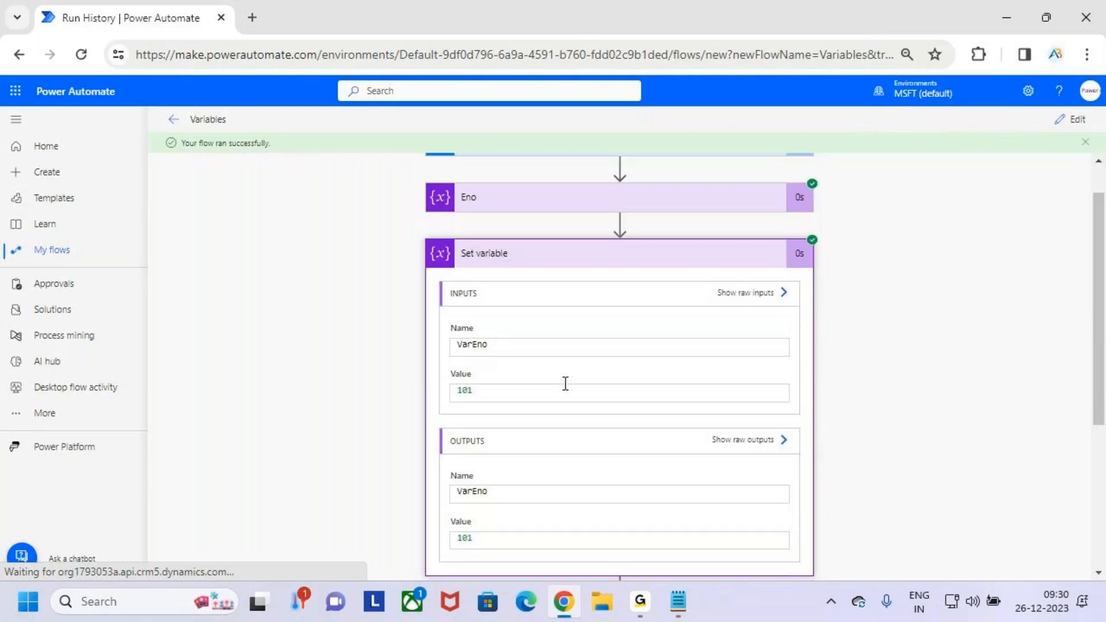
{"action": "left_click", "coordinate": [571, 257]}
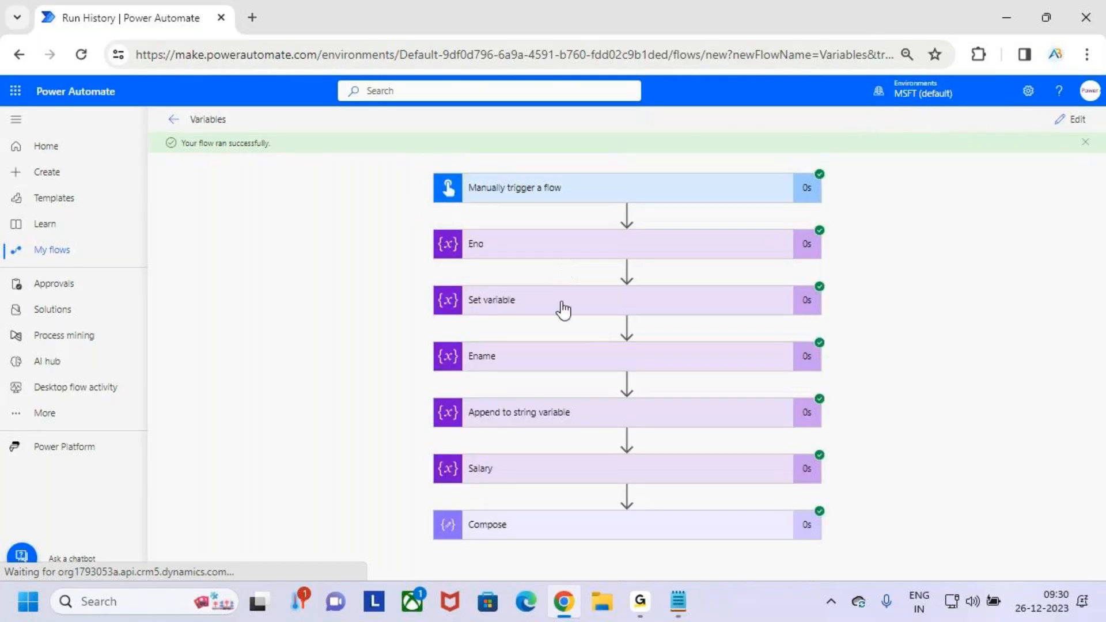
- Examine the run inputs of the Ename, Append to string variable and Salary actions, collapsing each after reading
{"action": "left_click", "coordinate": [568, 358]}
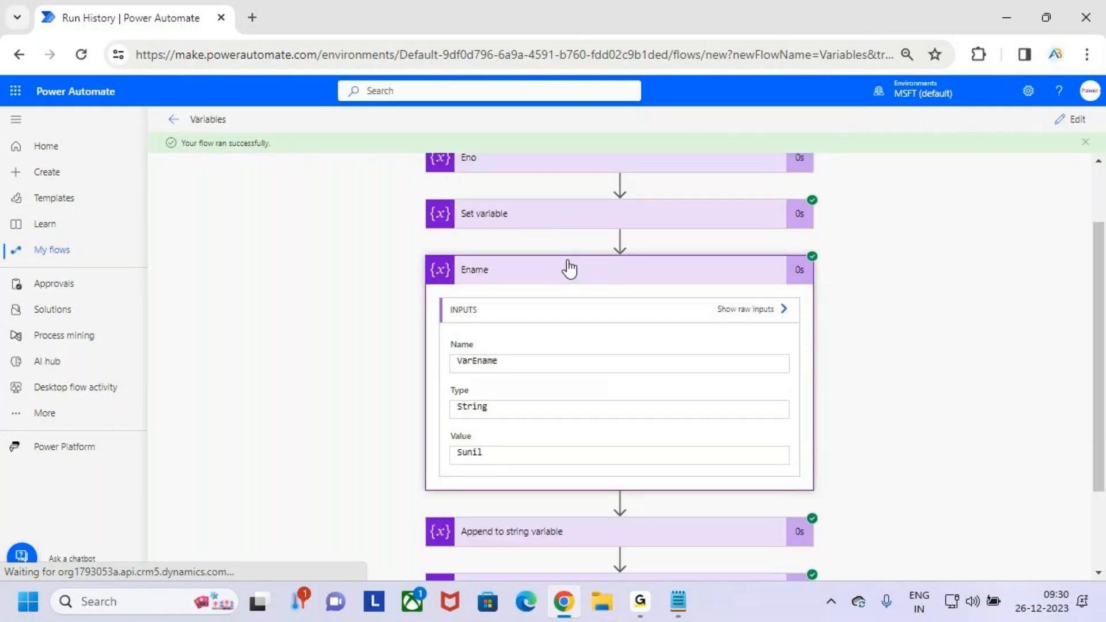
{"action": "left_click", "coordinate": [571, 269]}
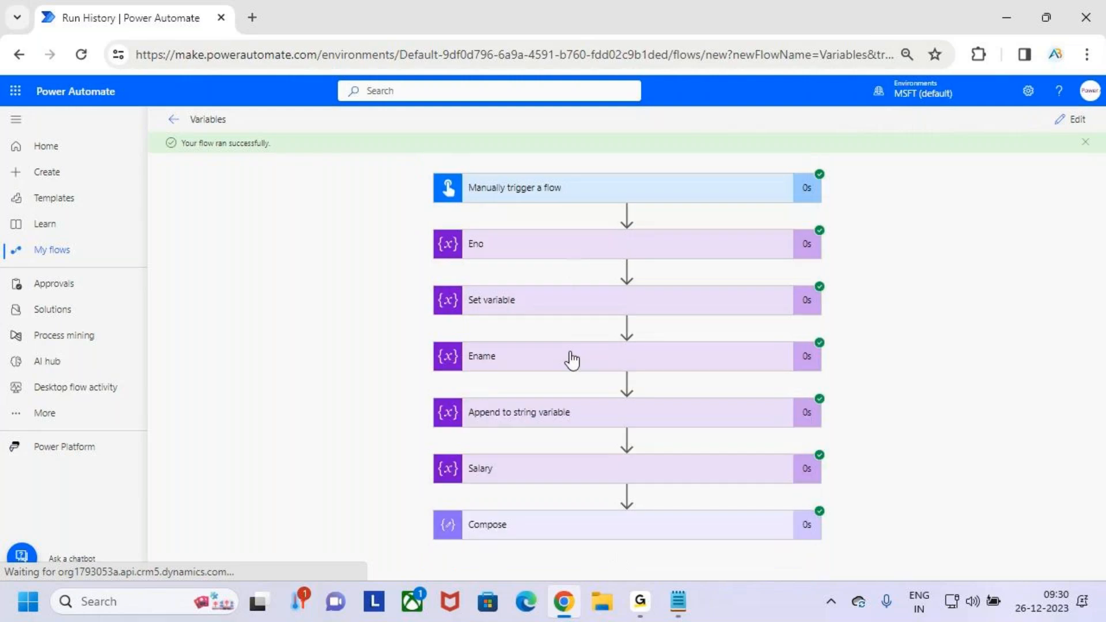
{"action": "left_click", "coordinate": [581, 422]}
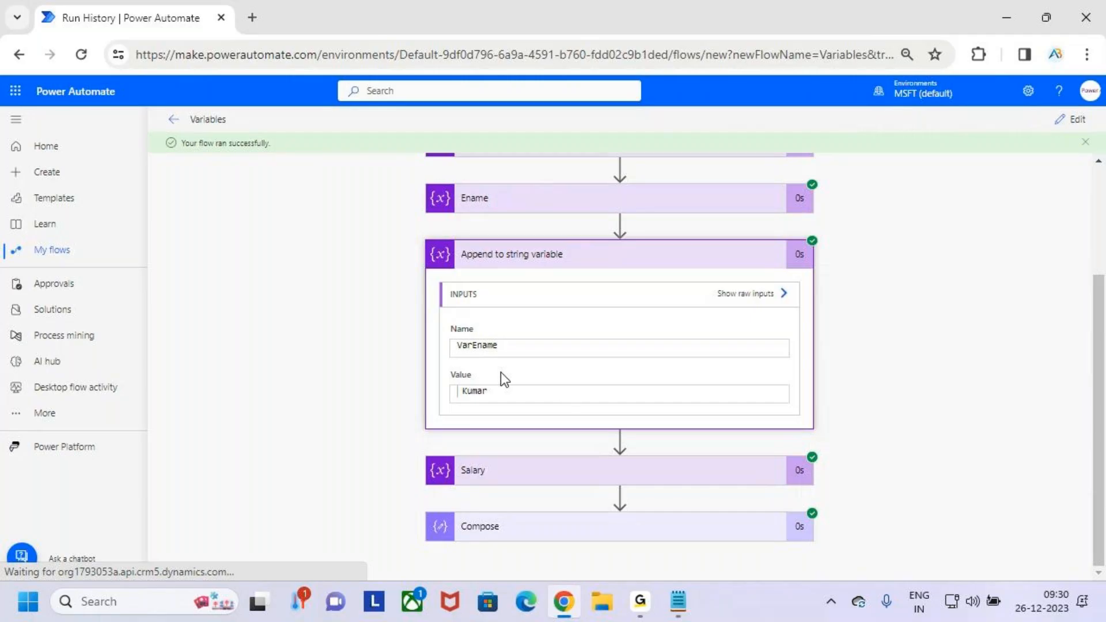
{"action": "left_click", "coordinate": [571, 255]}
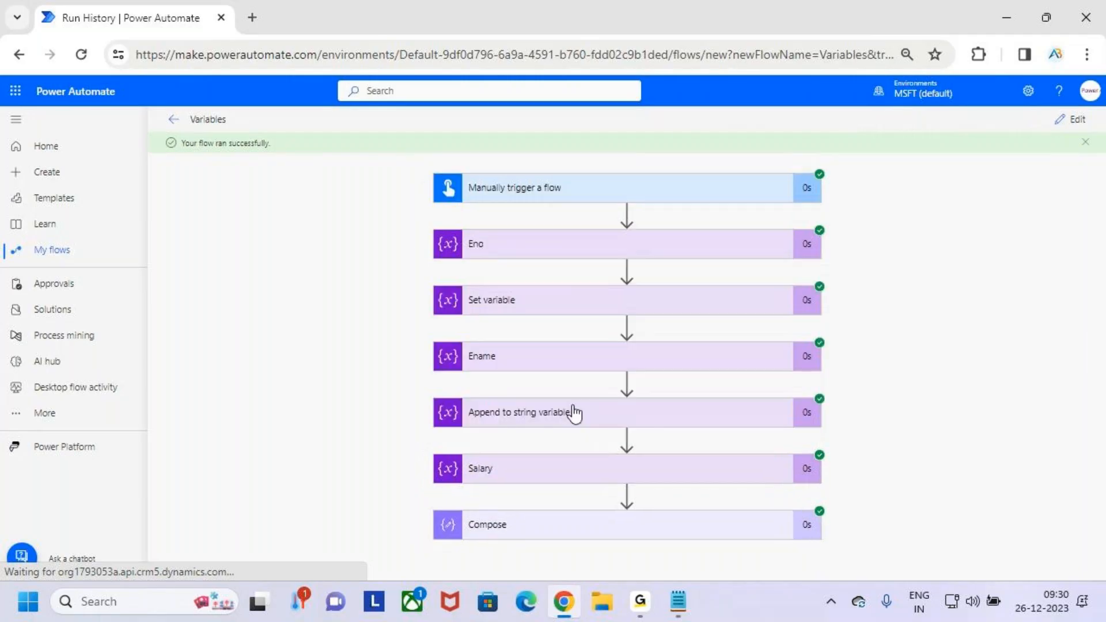
{"action": "left_click", "coordinate": [639, 476]}
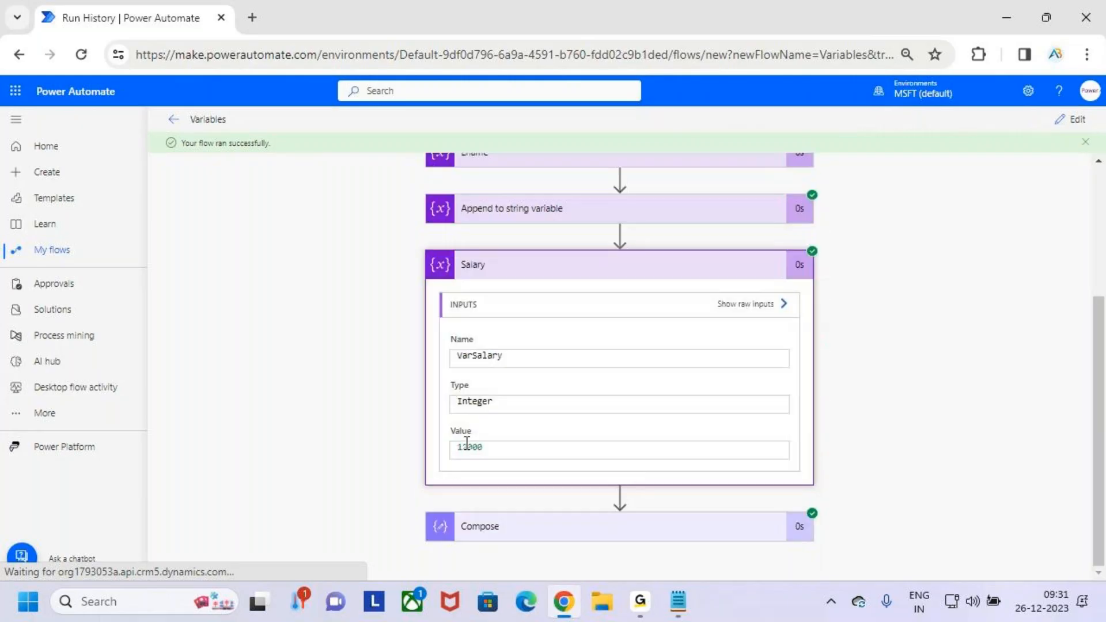
{"action": "left_click", "coordinate": [655, 267]}
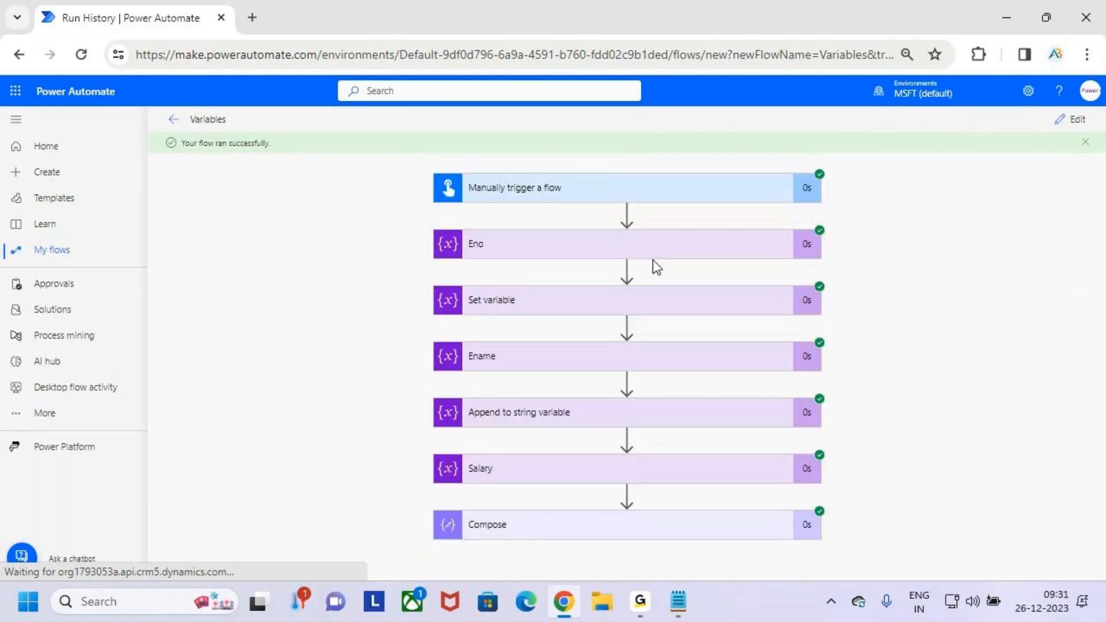
- Examine the Compose action's run output, temporarily marking its number, name and salary lines with red strokes
{"action": "left_click", "coordinate": [673, 527]}
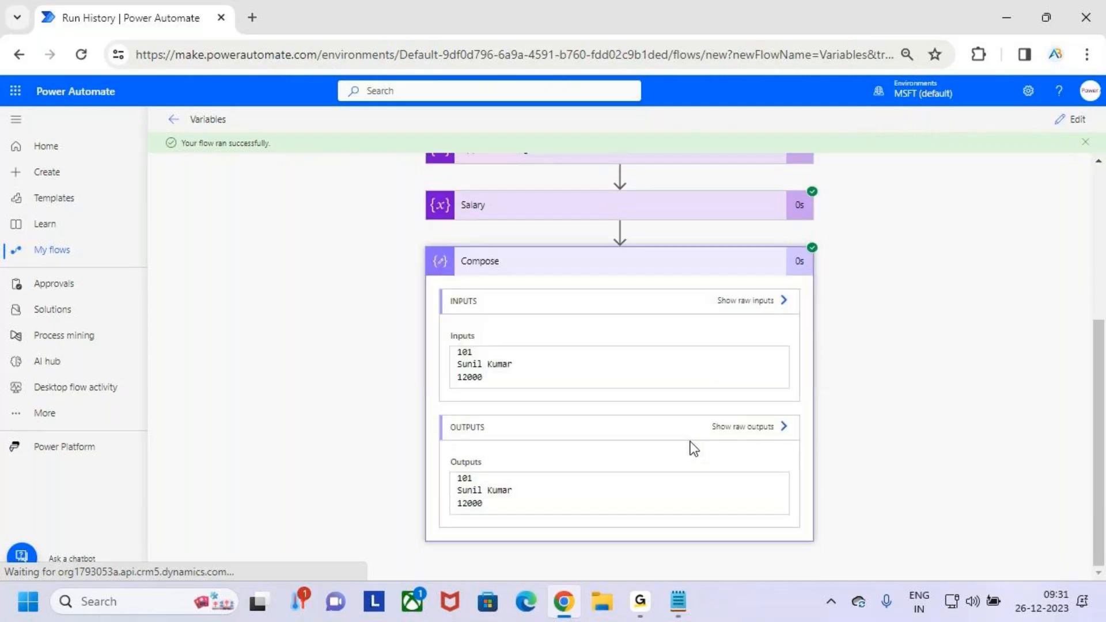
{"action": "key", "text": "ctrl+2"}
{"action": "left_click_drag", "start_coordinate": [481, 477], "coordinate": [522, 450]}
{"action": "left_click_drag", "start_coordinate": [522, 490], "coordinate": [579, 461]}
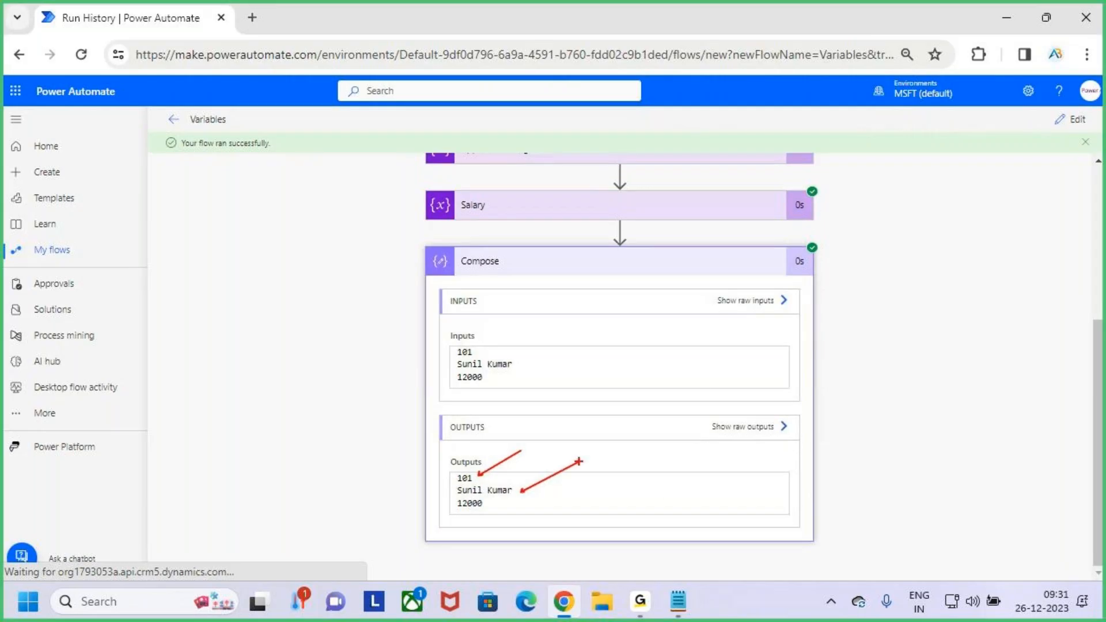
{"action": "left_click_drag", "start_coordinate": [495, 506], "coordinate": [523, 516]}
{"action": "key", "text": "Escape"}
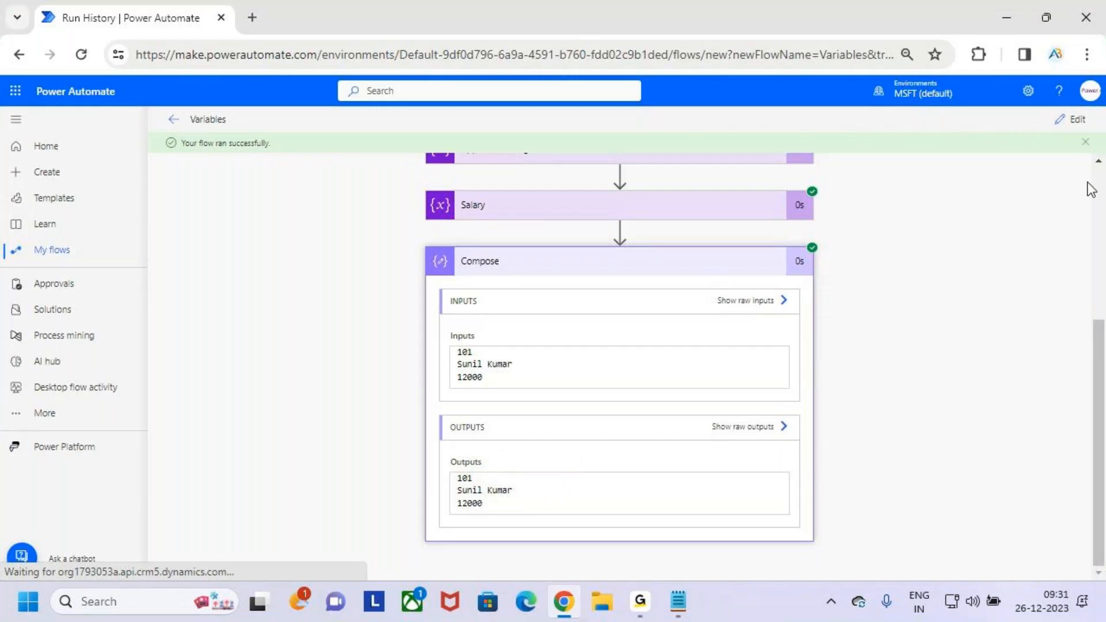
- Return the flow to editing and collapse the Compose action
{"action": "scroll", "coordinate": [996, 291], "scroll_direction": "up", "scroll_amount": 5}
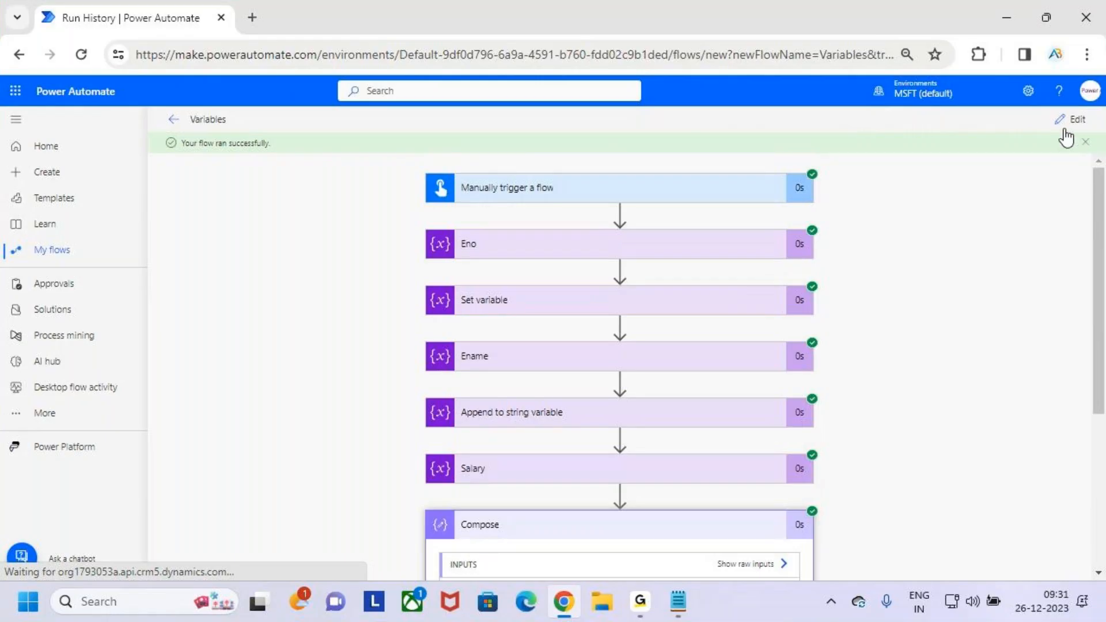
{"action": "left_click", "coordinate": [1069, 120]}
{"action": "scroll", "coordinate": [602, 363], "scroll_direction": "down", "scroll_amount": 3}
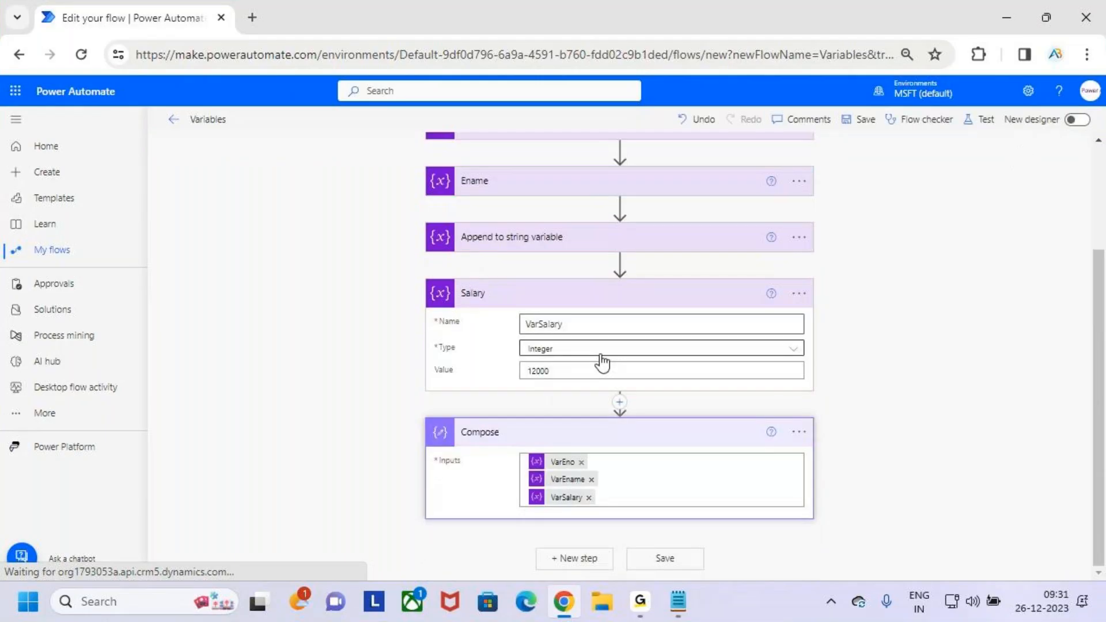
{"action": "scroll", "coordinate": [602, 363], "scroll_direction": "up", "scroll_amount": 1}
{"action": "scroll", "coordinate": [803, 329], "scroll_direction": "down", "scroll_amount": 1}
{"action": "left_click", "coordinate": [599, 438]}
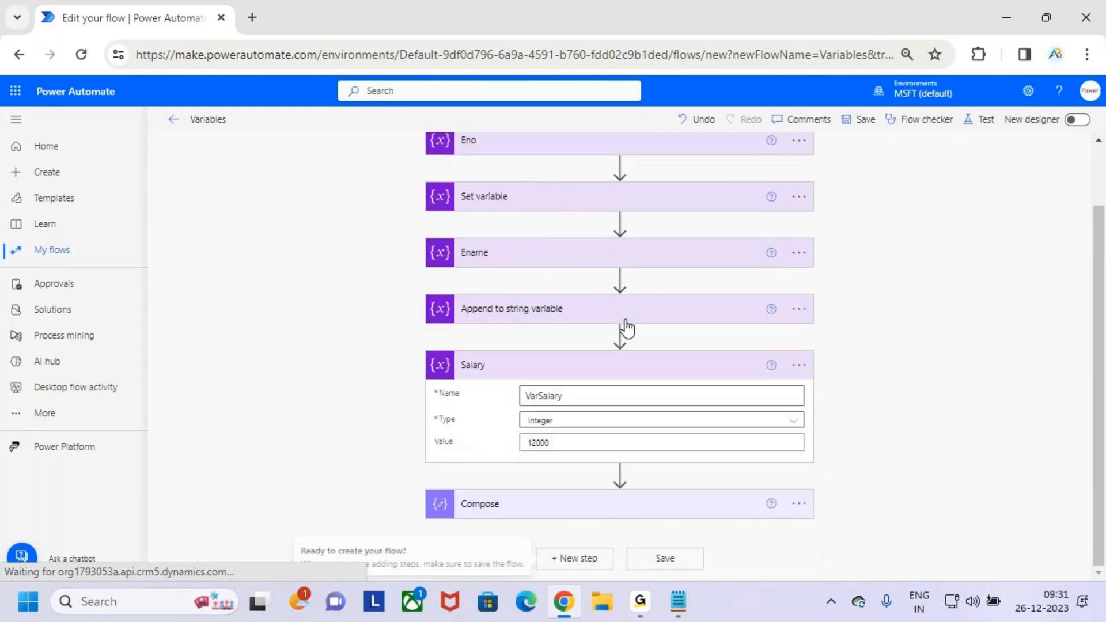
- Temporarily mark the Salary action's value and the insertion point above Compose with drawn strokes, clearing them each time
{"action": "key", "text": "ctrl+2"}
{"action": "left_click_drag", "start_coordinate": [516, 431], "coordinate": [524, 436]}
{"action": "key", "text": "Escape"}
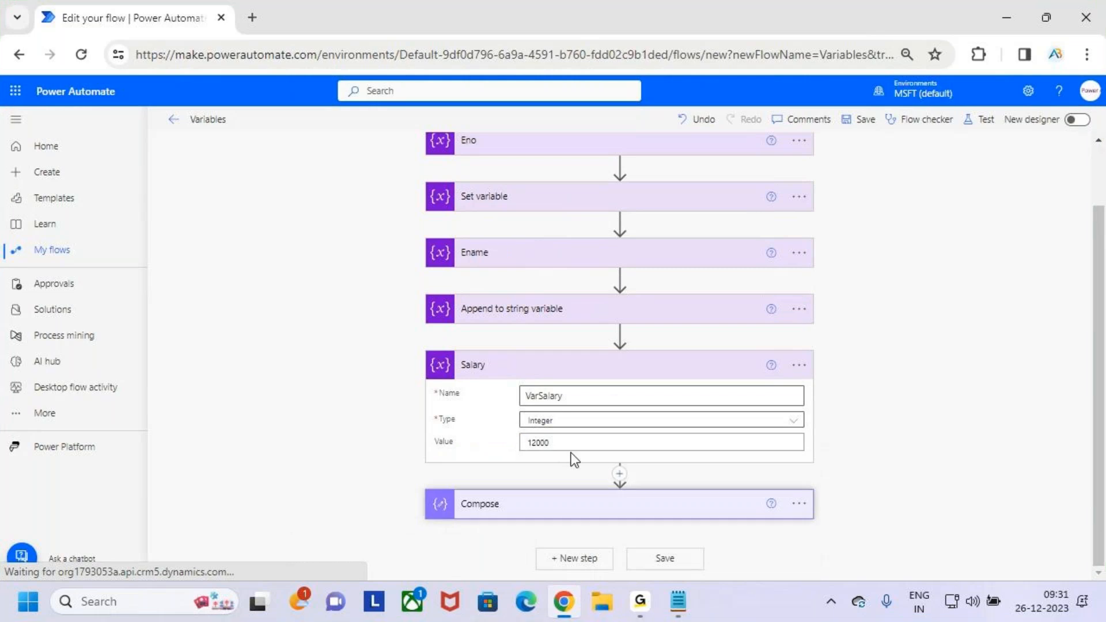
{"action": "key", "text": "ctrl+2"}
{"action": "left_click_drag", "start_coordinate": [609, 461], "coordinate": [638, 493]}
{"action": "key", "text": "Escape"}
- Start inserting an action between Salary and Compose and search the operations for "variable"
{"action": "left_click", "coordinate": [618, 475]}
{"action": "left_click", "coordinate": [657, 492]}
{"action": "type", "text": "variables"}
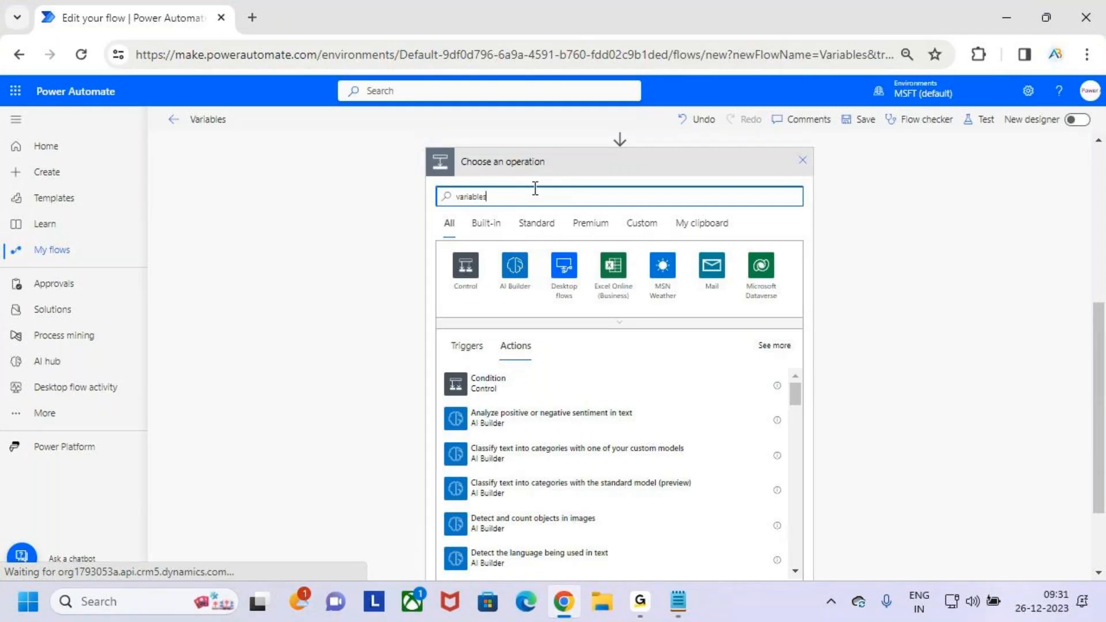
{"action": "key", "text": "BackSpace"}
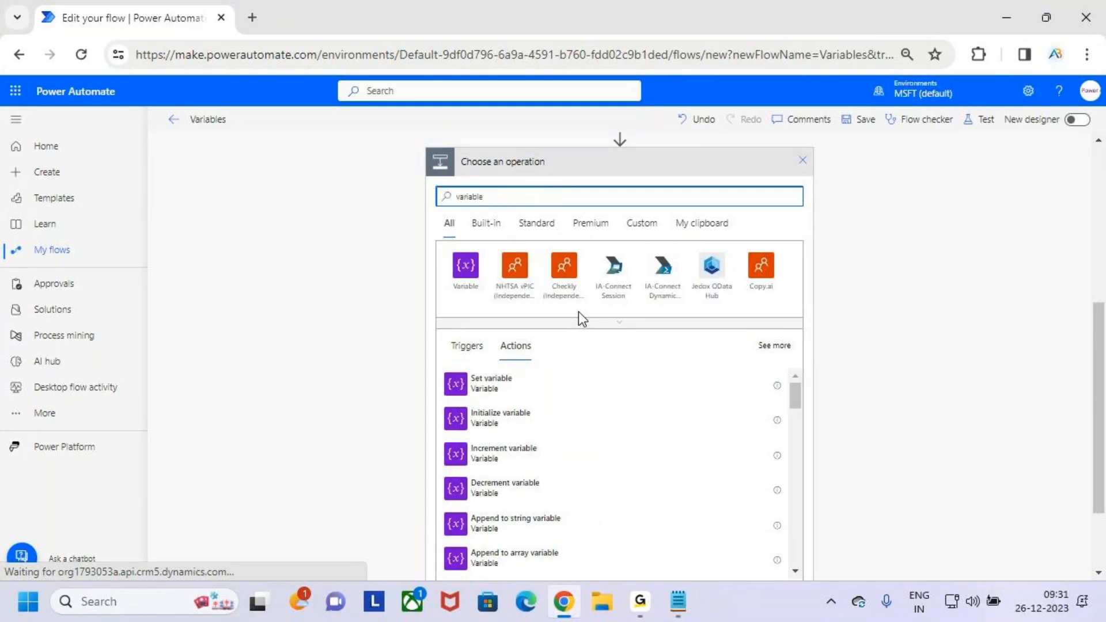
{"action": "scroll", "coordinate": [572, 368], "scroll_direction": "down", "scroll_amount": 2}
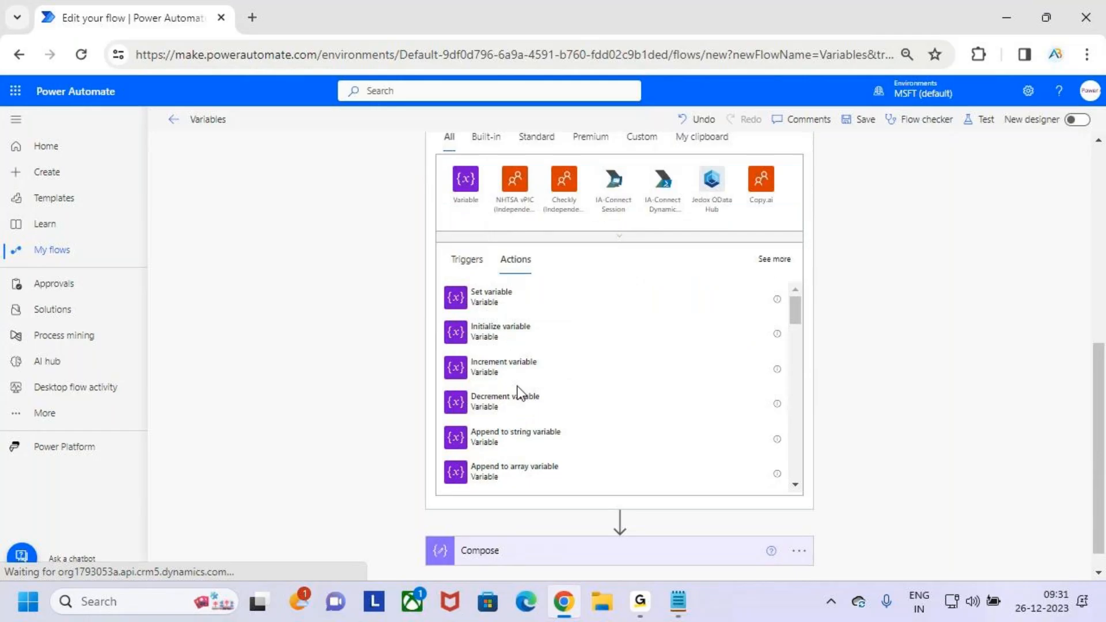
- Temporarily box and tick the Increment variable and Decrement variable operations in red, clearing the marks at the end
{"action": "left_click_drag", "start_coordinate": [447, 386], "coordinate": [559, 425]}
{"action": "left_click_drag", "start_coordinate": [542, 360], "coordinate": [566, 334]}
{"action": "left_click_drag", "start_coordinate": [554, 406], "coordinate": [616, 358]}
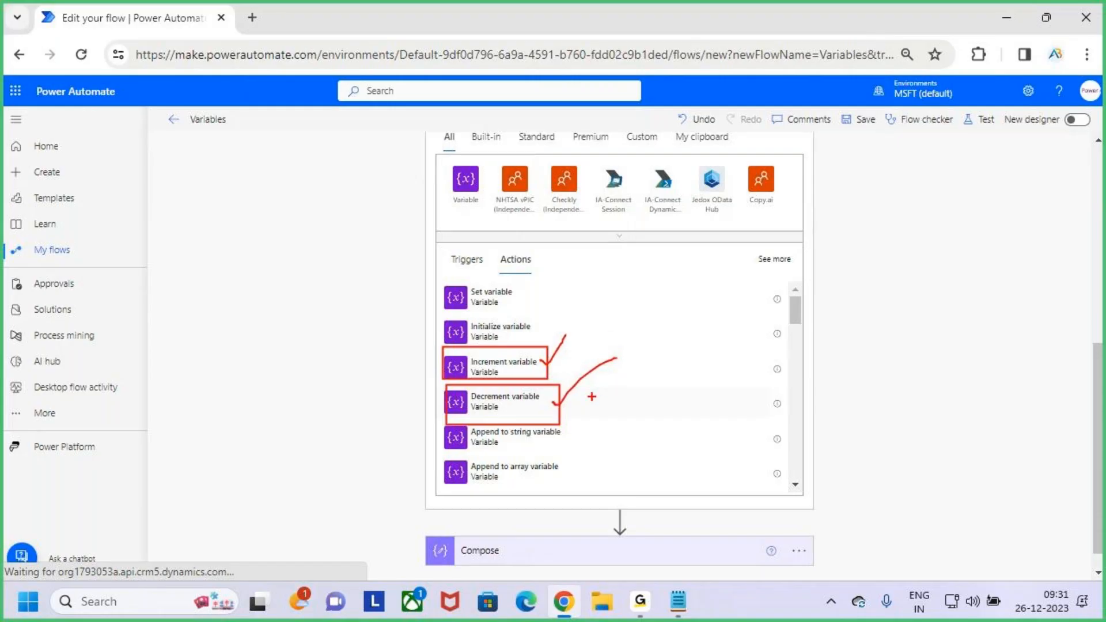
{"action": "key", "text": "Escape"}
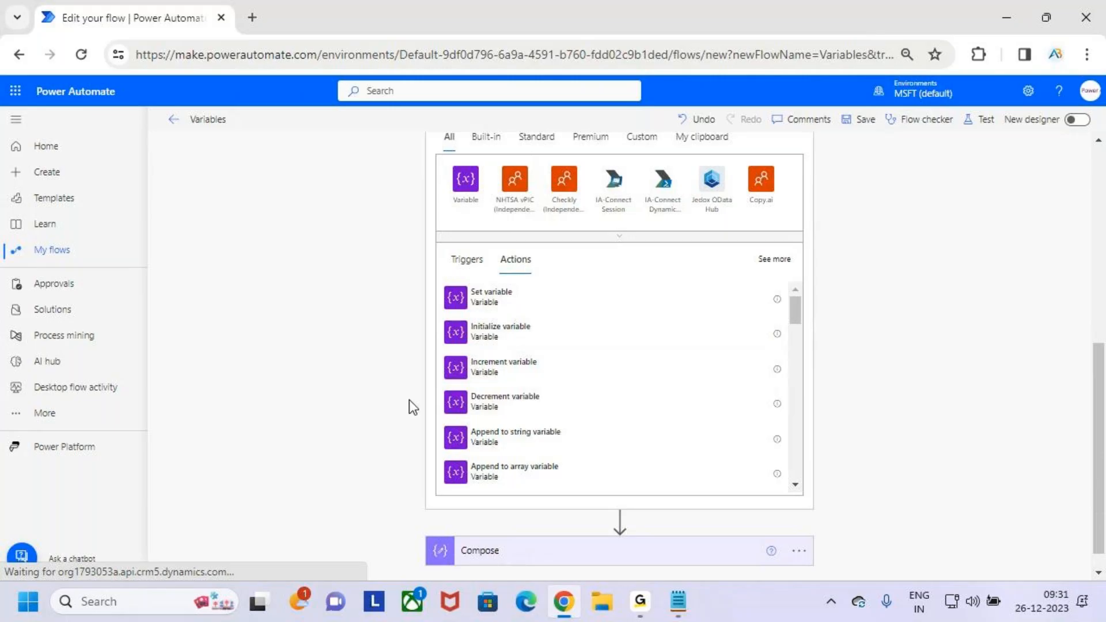
- Add the Increment variable action between Salary and Compose and list the variables available for its name
{"action": "left_click", "coordinate": [514, 361]}
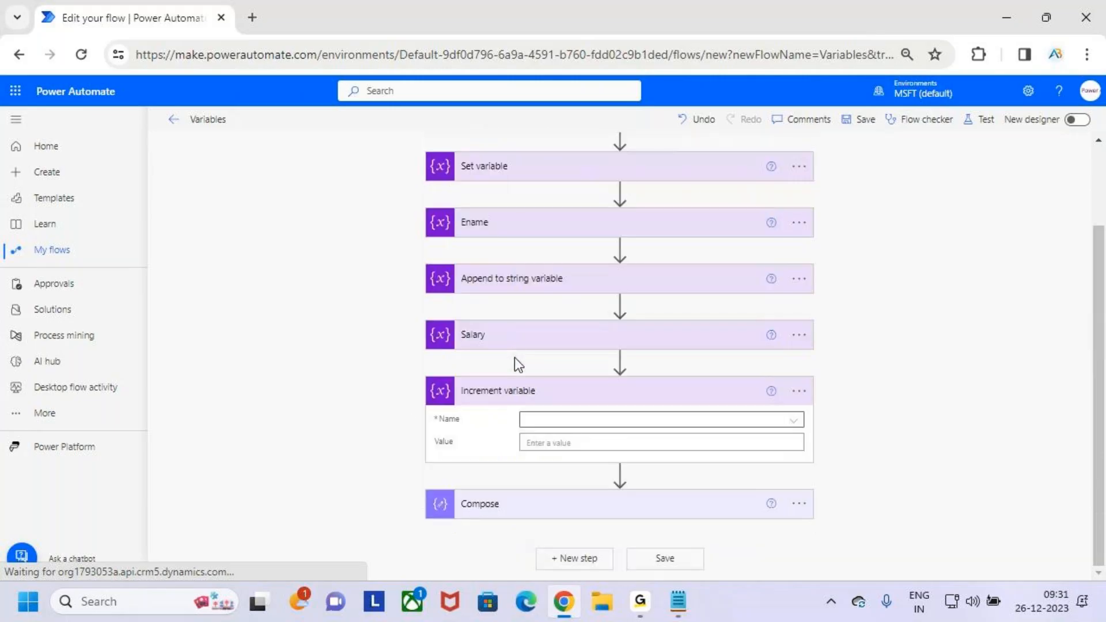
{"action": "left_click", "coordinate": [623, 423]}
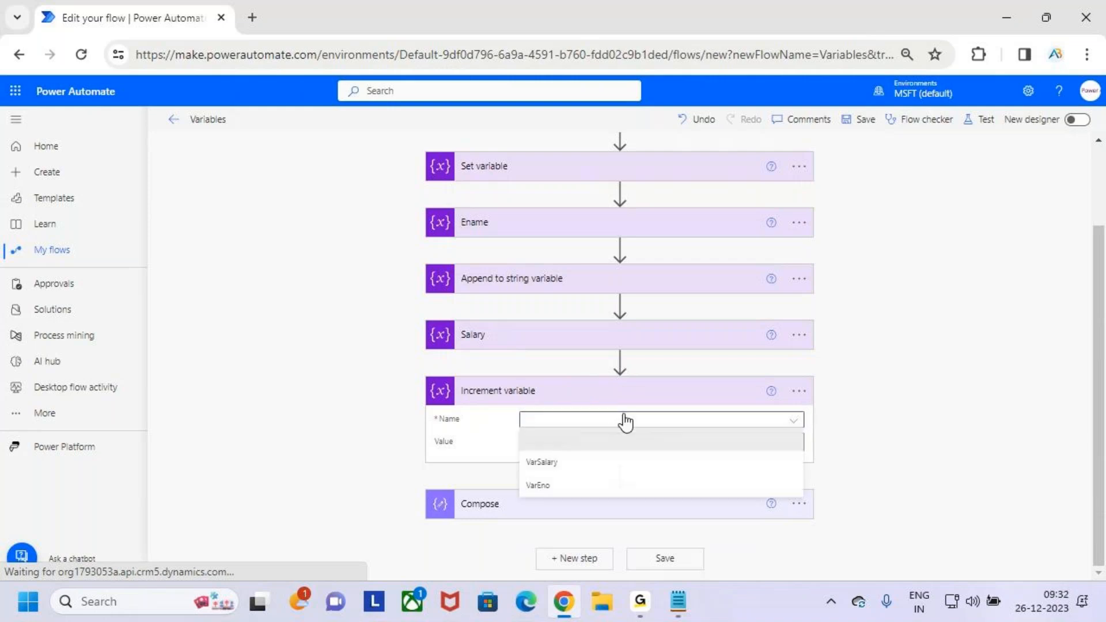
- Temporarily underline VarSalary, VarEno and the Ename action, write "Ename" in red beside Increment variable, and clear the marks
{"action": "key", "text": "ctrl+2"}
{"action": "mouse_move", "coordinate": [526, 472]}
{"action": "left_mouse_down"}
{"action": "mouse_move", "coordinate": [557, 469]}
{"action": "mouse_move", "coordinate": [552, 494]}
{"action": "left_mouse_up"}
{"action": "mouse_move", "coordinate": [863, 358]}
{"action": "left_mouse_down"}
{"action": "mouse_move", "coordinate": [846, 398]}
{"action": "mouse_move", "coordinate": [837, 383]}
{"action": "mouse_move", "coordinate": [911, 394]}
{"action": "mouse_move", "coordinate": [922, 371]}
{"action": "mouse_move", "coordinate": [965, 383]}
{"action": "left_mouse_up"}
{"action": "left_click_drag", "start_coordinate": [870, 425], "coordinate": [1002, 385]}
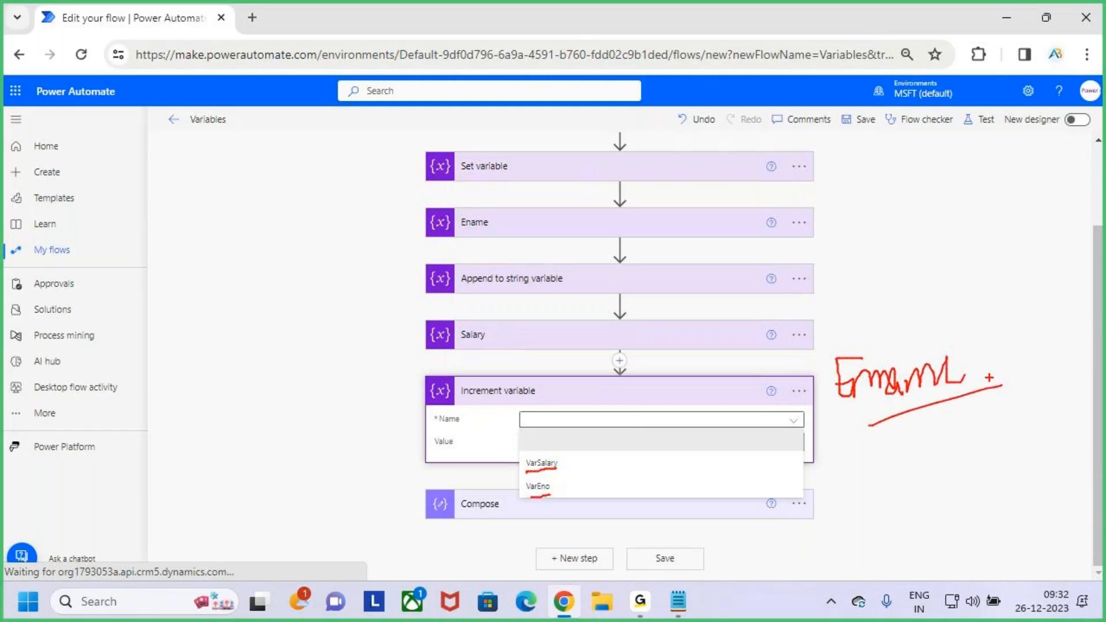
{"action": "left_click_drag", "start_coordinate": [454, 236], "coordinate": [509, 227]}
{"action": "key", "text": "Escape"}
- Temporarily box the two listed variables and underline Increment variable, Ename and VarSalary in red, clearing the marks each time
{"action": "left_click_drag", "start_coordinate": [519, 455], "coordinate": [574, 491]}
{"action": "left_click_drag", "start_coordinate": [480, 403], "coordinate": [594, 396]}
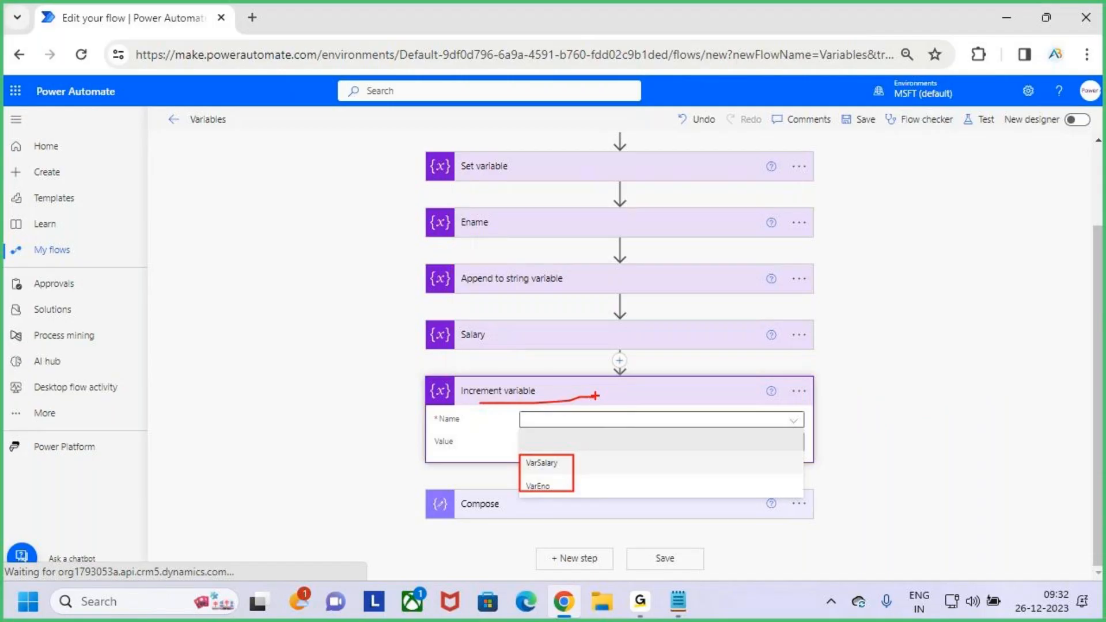
{"action": "key", "text": "e"}
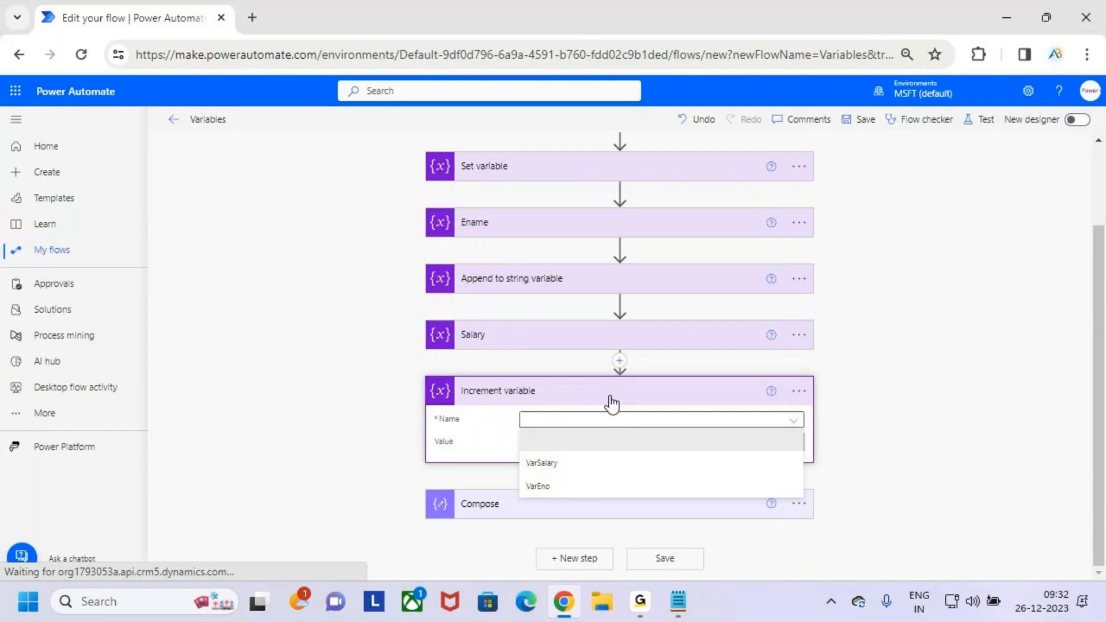
{"action": "left_click_drag", "start_coordinate": [530, 511], "coordinate": [561, 504]}
{"action": "left_click_drag", "start_coordinate": [447, 238], "coordinate": [478, 231]}
{"action": "left_click_drag", "start_coordinate": [529, 474], "coordinate": [573, 462]}
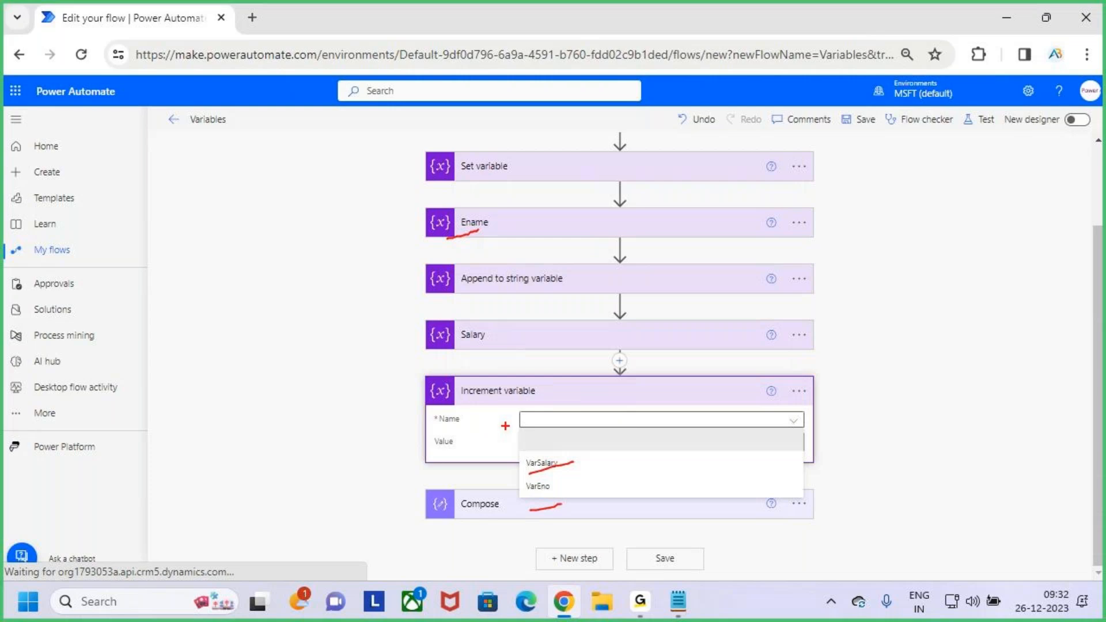
{"action": "key", "text": "Escape"}
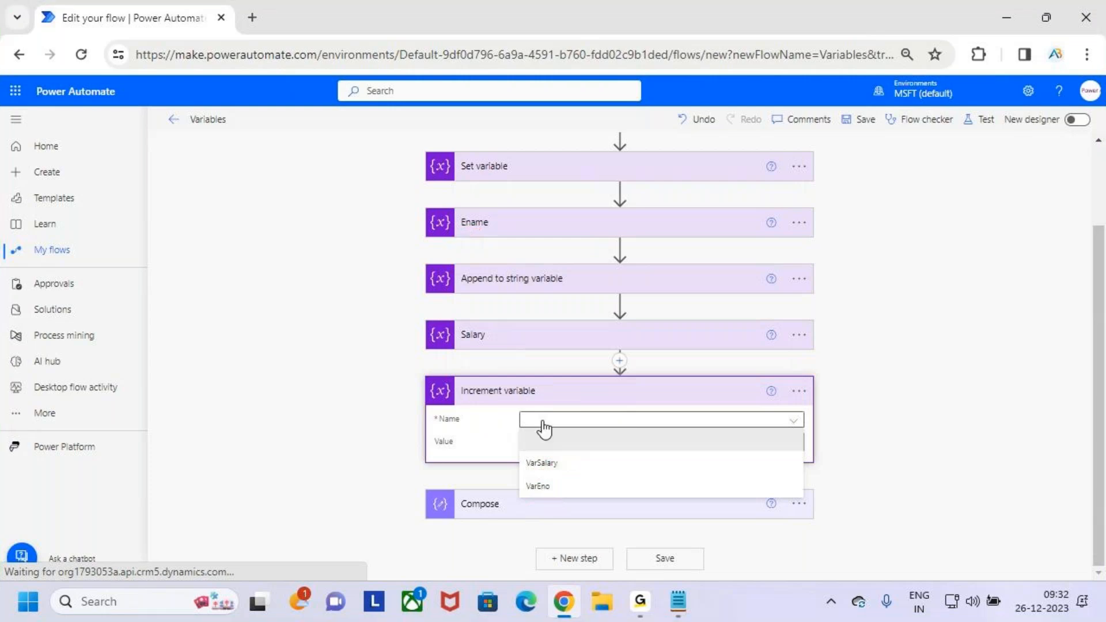
- Temporarily box the variable name list, underline Increment variable and write INT and Float beside it, clearing the marks at the end
{"action": "left_click", "coordinate": [616, 423]}
{"action": "left_click", "coordinate": [617, 424]}
{"action": "key", "text": "ctrl+2"}
{"action": "left_click_drag", "start_coordinate": [518, 413], "coordinate": [804, 502]}
{"action": "left_click_drag", "start_coordinate": [486, 397], "coordinate": [517, 397]}
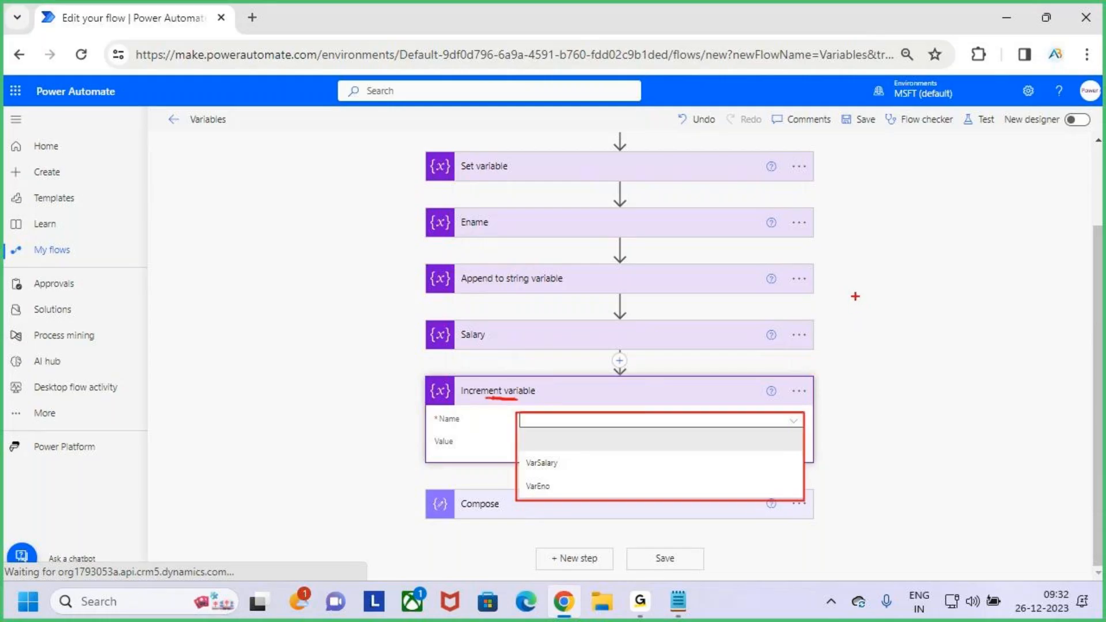
{"action": "mouse_move", "coordinate": [853, 270]}
{"action": "left_mouse_down"}
{"action": "mouse_move", "coordinate": [887, 311]}
{"action": "mouse_move", "coordinate": [990, 288]}
{"action": "mouse_move", "coordinate": [978, 309]}
{"action": "left_mouse_up"}
{"action": "mouse_move", "coordinate": [889, 384]}
{"action": "left_mouse_down"}
{"action": "mouse_move", "coordinate": [924, 350]}
{"action": "mouse_move", "coordinate": [858, 438]}
{"action": "mouse_move", "coordinate": [990, 403]}
{"action": "mouse_move", "coordinate": [985, 414]}
{"action": "mouse_move", "coordinate": [1036, 410]}
{"action": "mouse_move", "coordinate": [1035, 420]}
{"action": "mouse_move", "coordinate": [1074, 392]}
{"action": "left_mouse_up"}
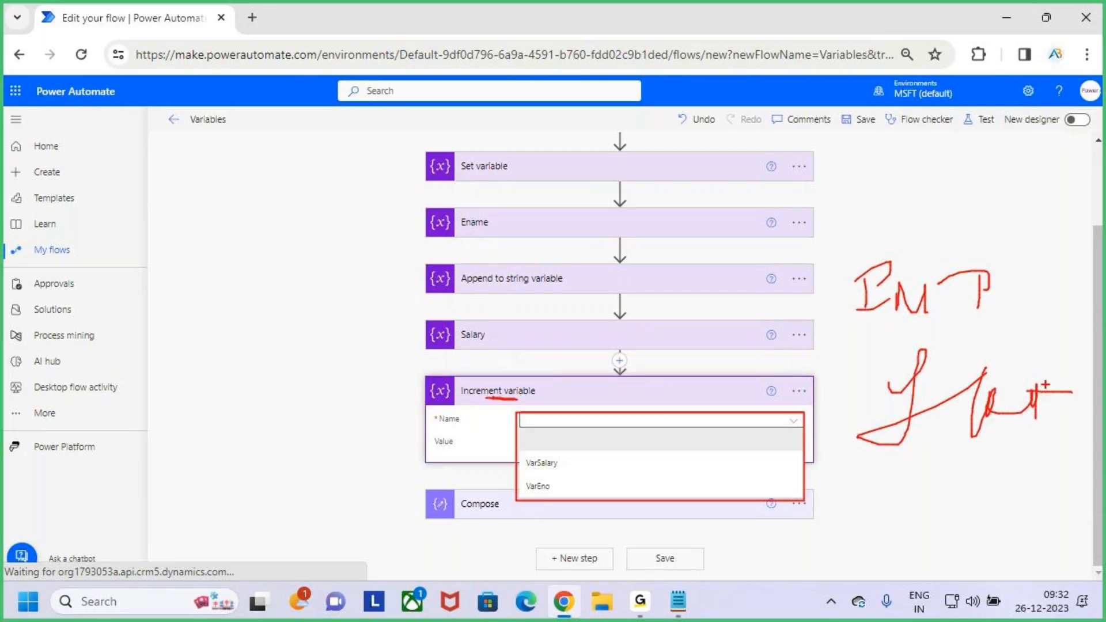
{"action": "key", "text": "Escape"}
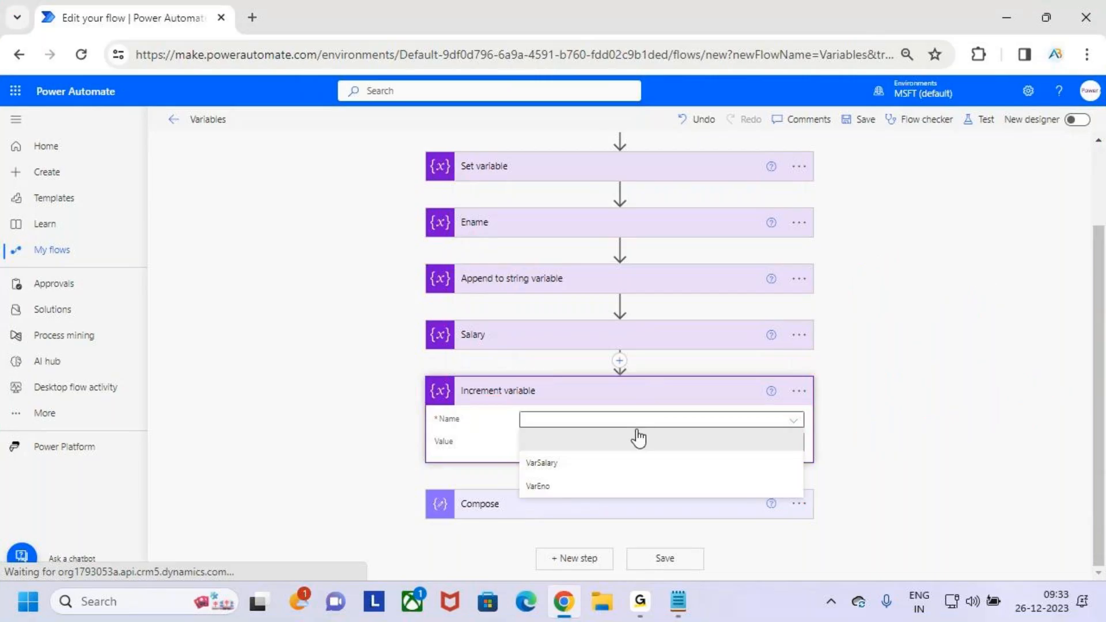
- Check the Salary action's initial value and set the Increment variable action to increase VarSalary by 2000
{"action": "left_click", "coordinate": [587, 473]}
{"action": "left_click", "coordinate": [595, 445]}
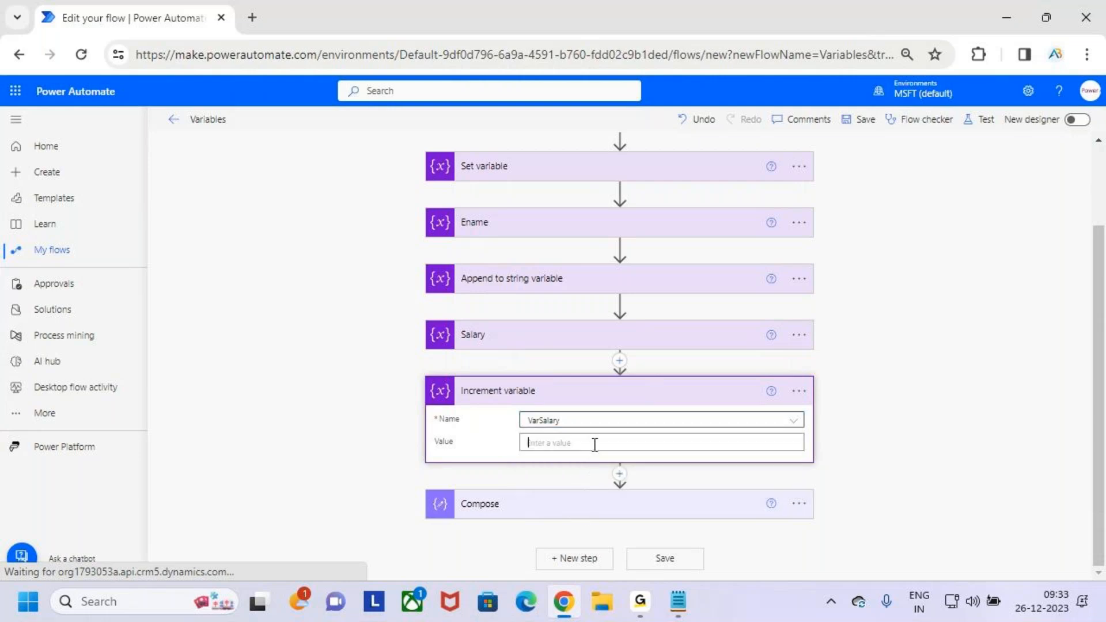
{"action": "left_click", "coordinate": [536, 337]}
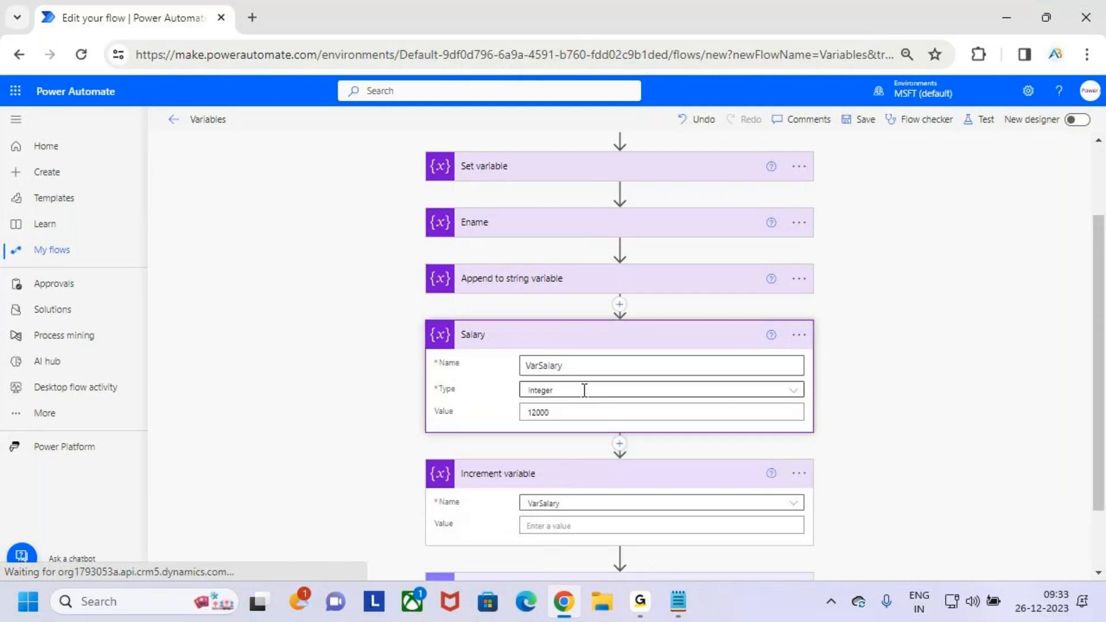
{"action": "left_click", "coordinate": [585, 337]}
{"action": "left_click", "coordinate": [588, 443]}
{"action": "type", "text": "2000"}
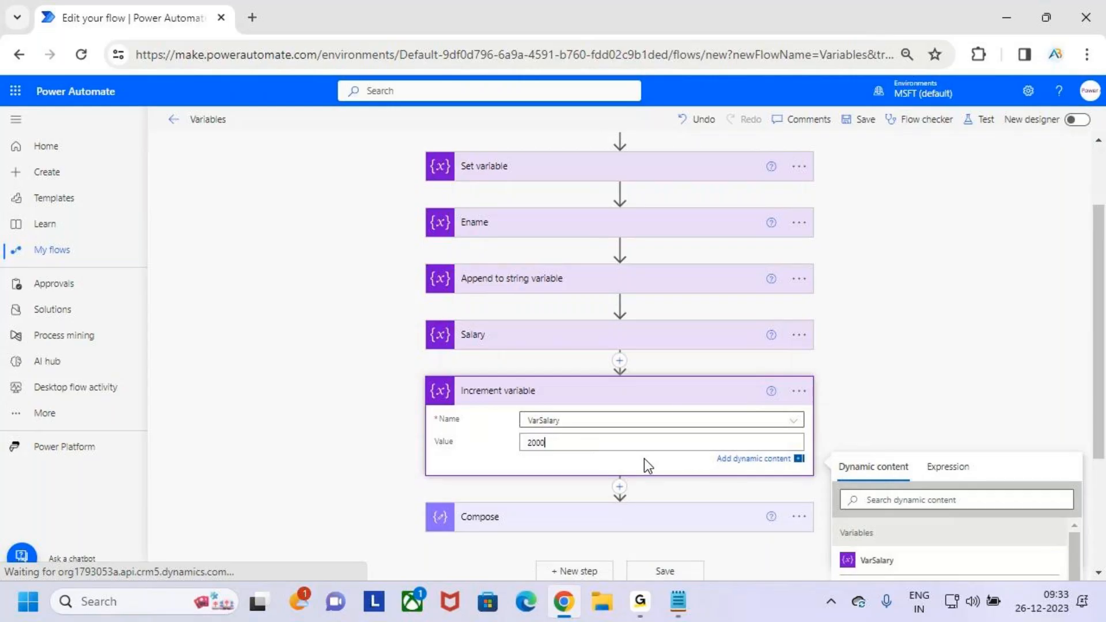
- Expand the Compose action to review the variables in its inputs
{"action": "scroll", "coordinate": [691, 396], "scroll_direction": "down", "scroll_amount": 1}
{"action": "scroll", "coordinate": [674, 369], "scroll_direction": "down", "scroll_amount": 3}
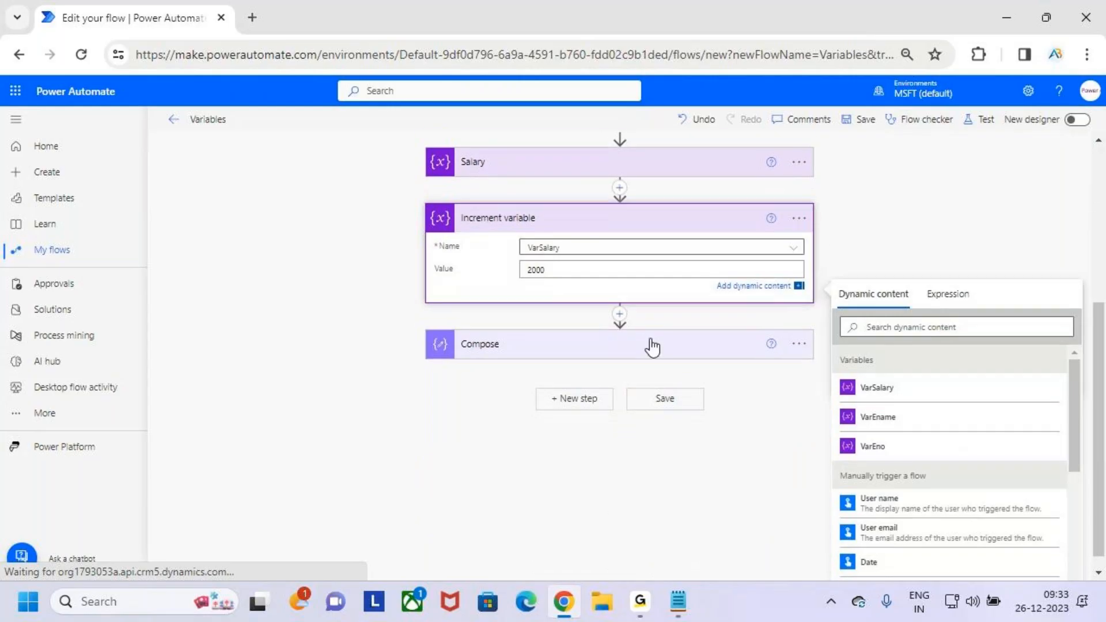
{"action": "left_click", "coordinate": [650, 346]}
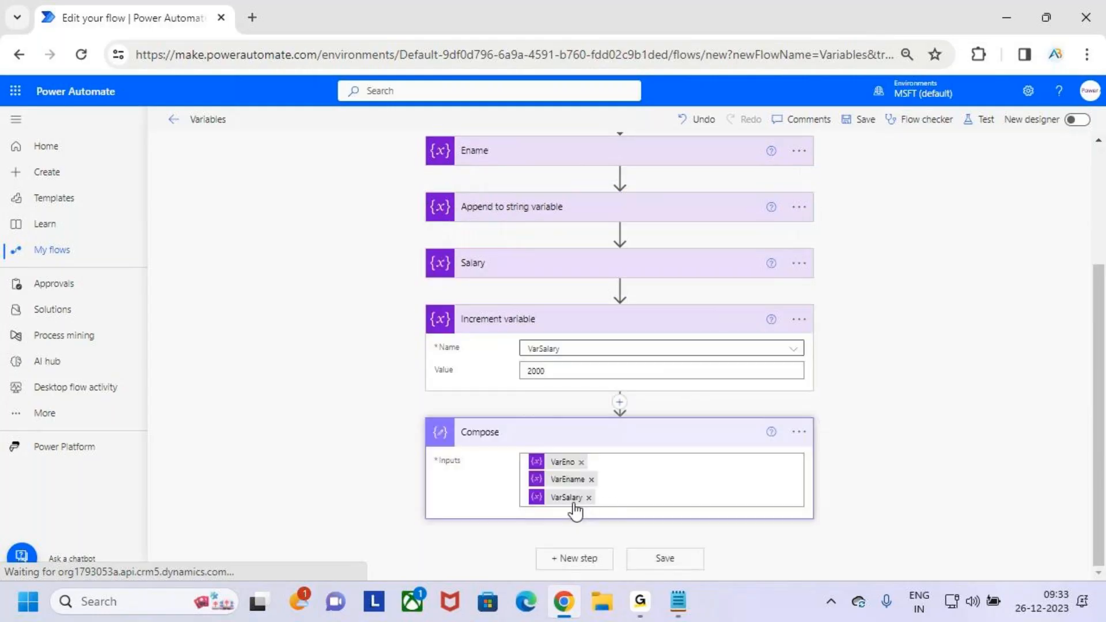
- Temporarily tick the Salary action, write 12K beside it and underline the 2000 increment in red, clearing the marks at the end
{"action": "key", "text": "ctrl+2"}
{"action": "mouse_move", "coordinate": [561, 268]}
{"action": "left_mouse_down"}
{"action": "mouse_move", "coordinate": [592, 243]}
{"action": "mouse_move", "coordinate": [627, 273]}
{"action": "left_mouse_up"}
{"action": "left_click_drag", "start_coordinate": [632, 256], "coordinate": [674, 271]}
{"action": "mouse_move", "coordinate": [687, 248]}
{"action": "left_mouse_down"}
{"action": "mouse_move", "coordinate": [687, 264]}
{"action": "mouse_move", "coordinate": [727, 283]}
{"action": "left_mouse_up"}
{"action": "left_click_drag", "start_coordinate": [523, 390], "coordinate": [555, 385]}
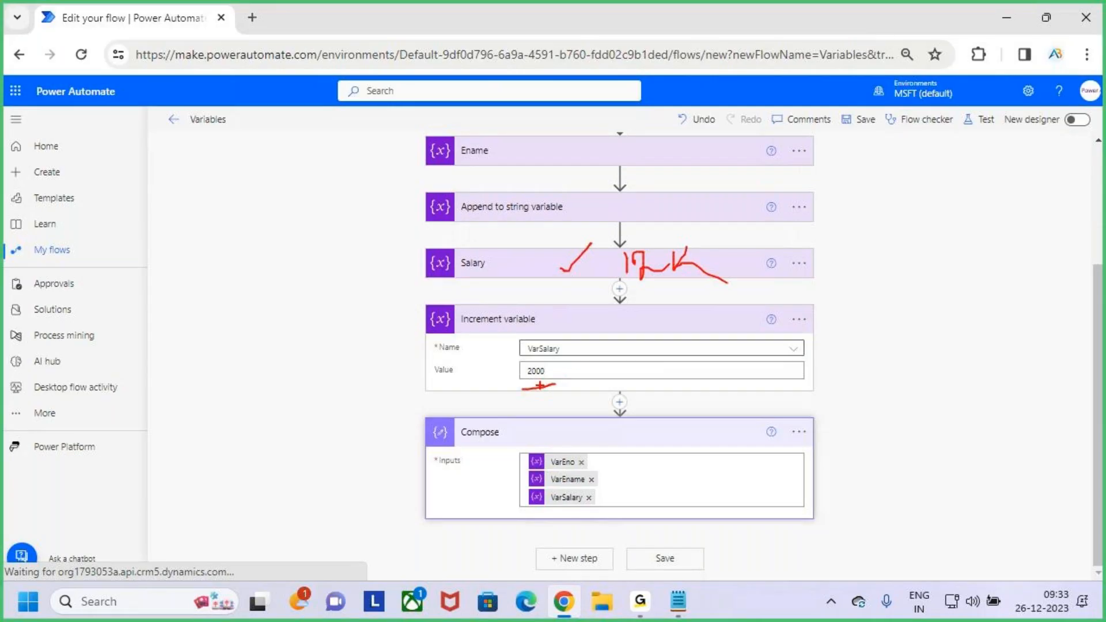
{"action": "key", "text": "Escape"}
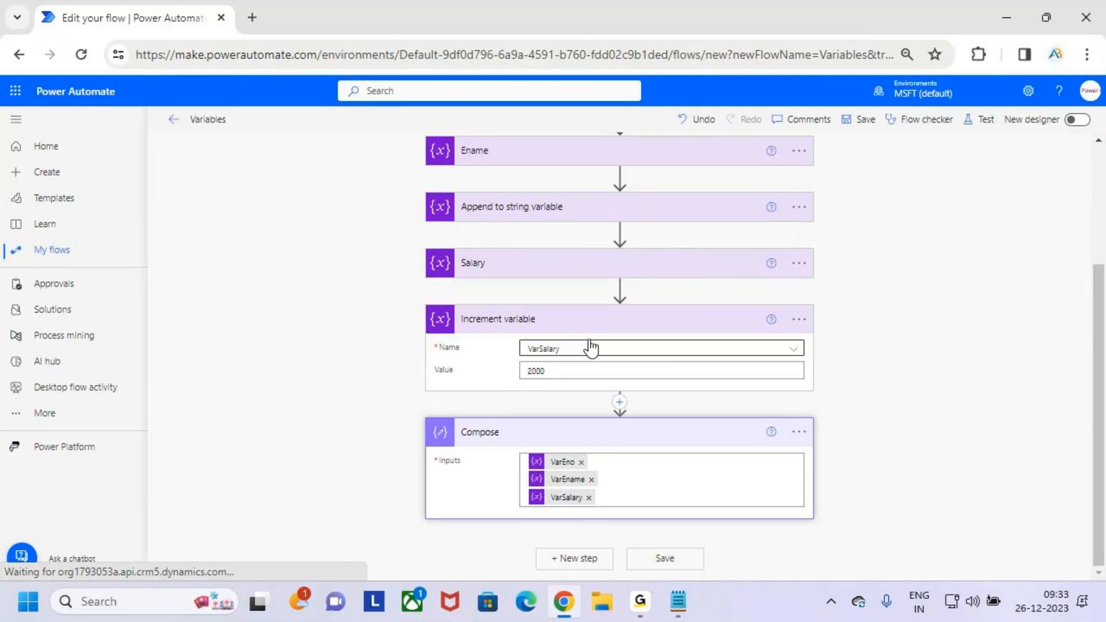
- Save the flow and run a manual test of it
{"action": "left_click", "coordinate": [862, 121]}
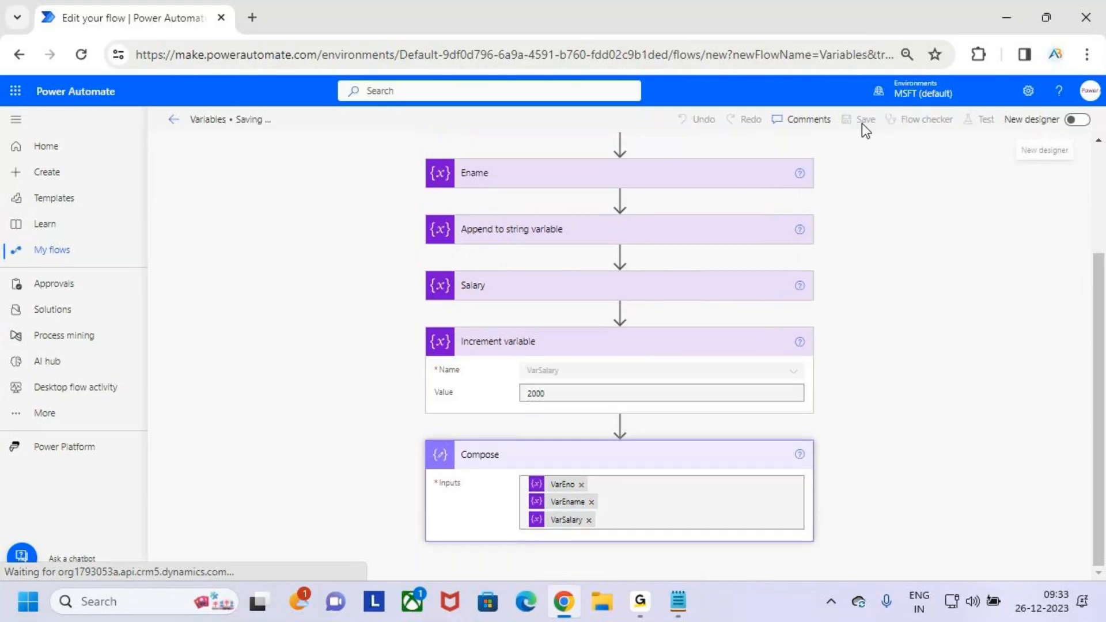
{"action": "left_click", "coordinate": [985, 121]}
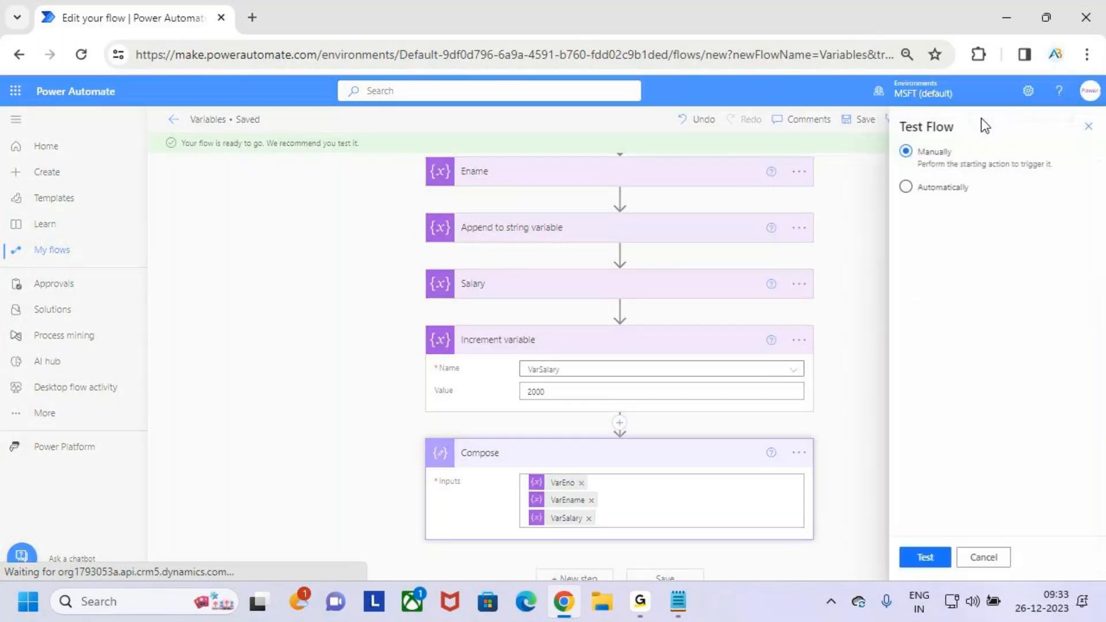
{"action": "left_click", "coordinate": [923, 558]}
{"action": "left_click", "coordinate": [943, 556]}
{"action": "left_click", "coordinate": [931, 560]}
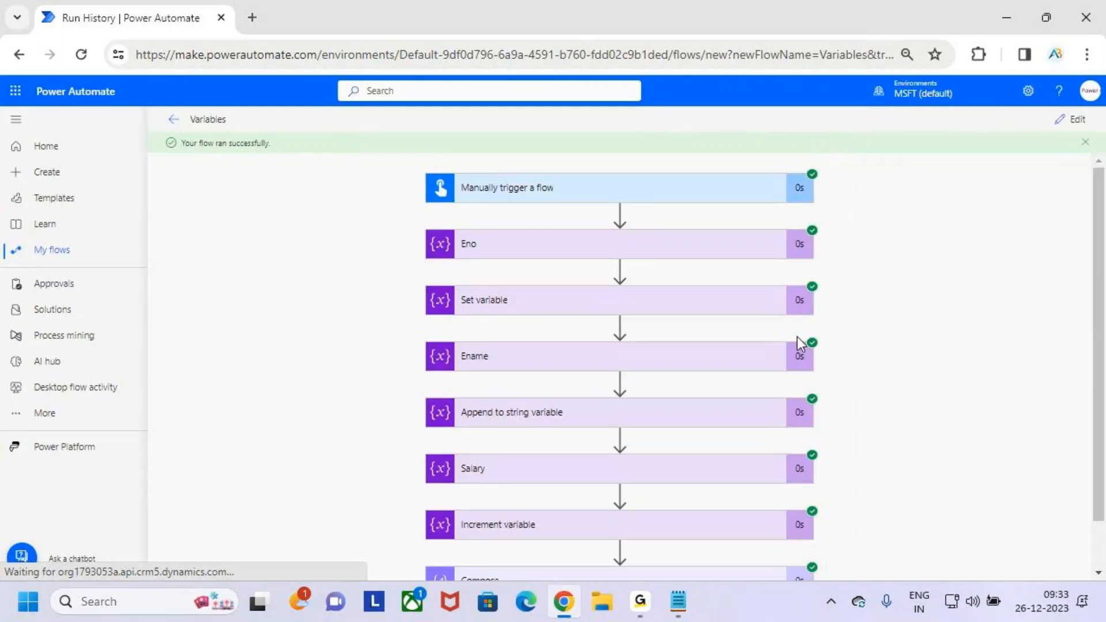
- Examine the Compose action's inputs and outputs in the test run, temporarily marking its output area in red
{"action": "scroll", "coordinate": [799, 337], "scroll_direction": "down", "scroll_amount": 1}
{"action": "left_click", "coordinate": [694, 522]}
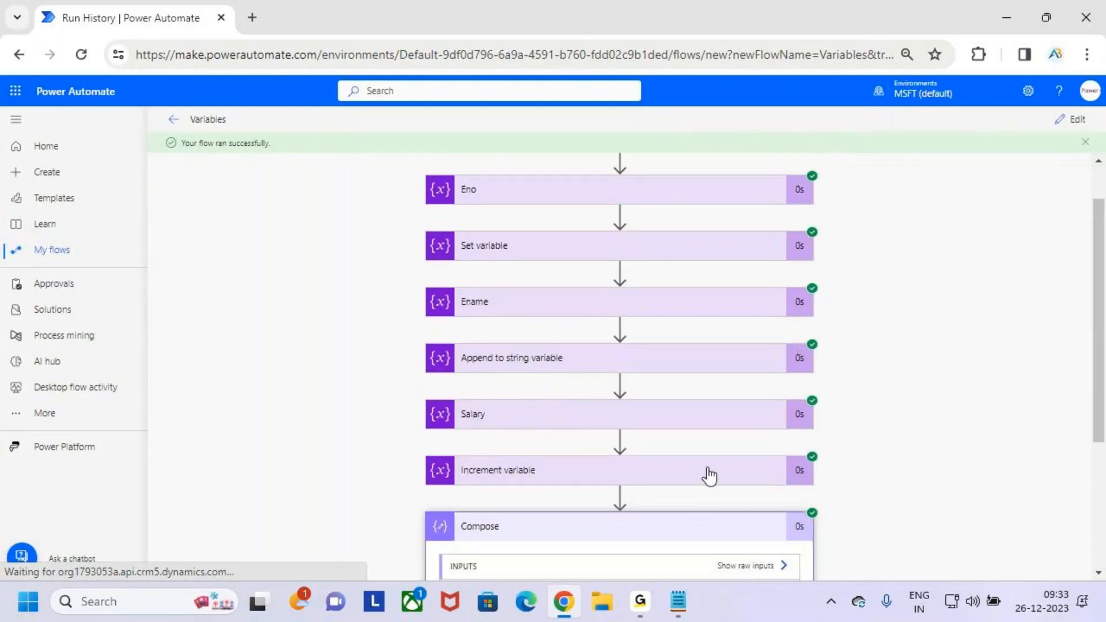
{"action": "scroll", "coordinate": [709, 476], "scroll_direction": "down", "scroll_amount": 5}
{"action": "key", "text": "ctrl+2"}
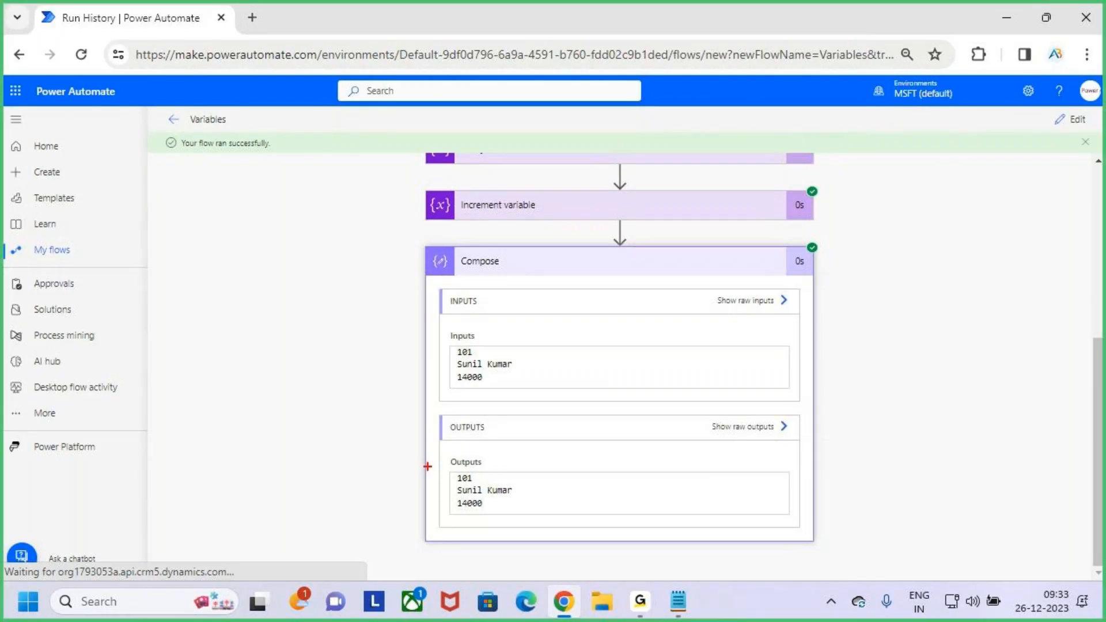
{"action": "left_click_drag", "start_coordinate": [488, 472], "coordinate": [527, 447]}
{"action": "mouse_move", "coordinate": [520, 491]}
{"action": "left_mouse_down"}
{"action": "mouse_move", "coordinate": [537, 475]}
{"action": "mouse_move", "coordinate": [522, 499]}
{"action": "left_mouse_up"}
{"action": "key", "text": "Escape"}
- Examine the Increment variable action's run details, temporarily marking its increment amount, output name and output value
{"action": "scroll", "coordinate": [656, 302], "scroll_direction": "up", "scroll_amount": 2}
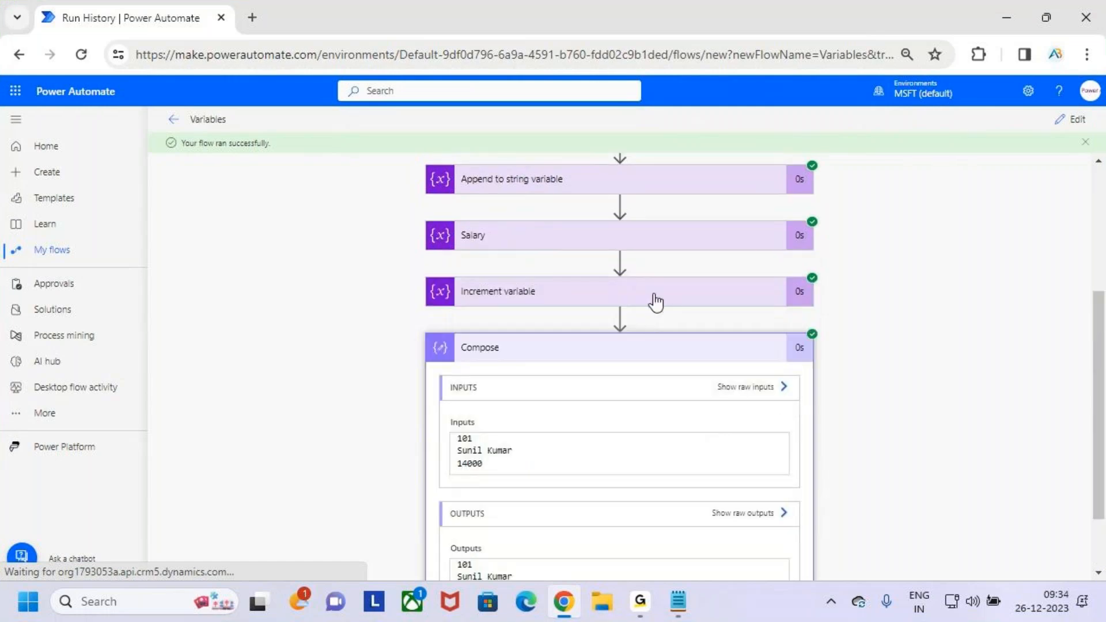
{"action": "left_click", "coordinate": [656, 302]}
{"action": "scroll", "coordinate": [566, 489], "scroll_direction": "down", "scroll_amount": 3}
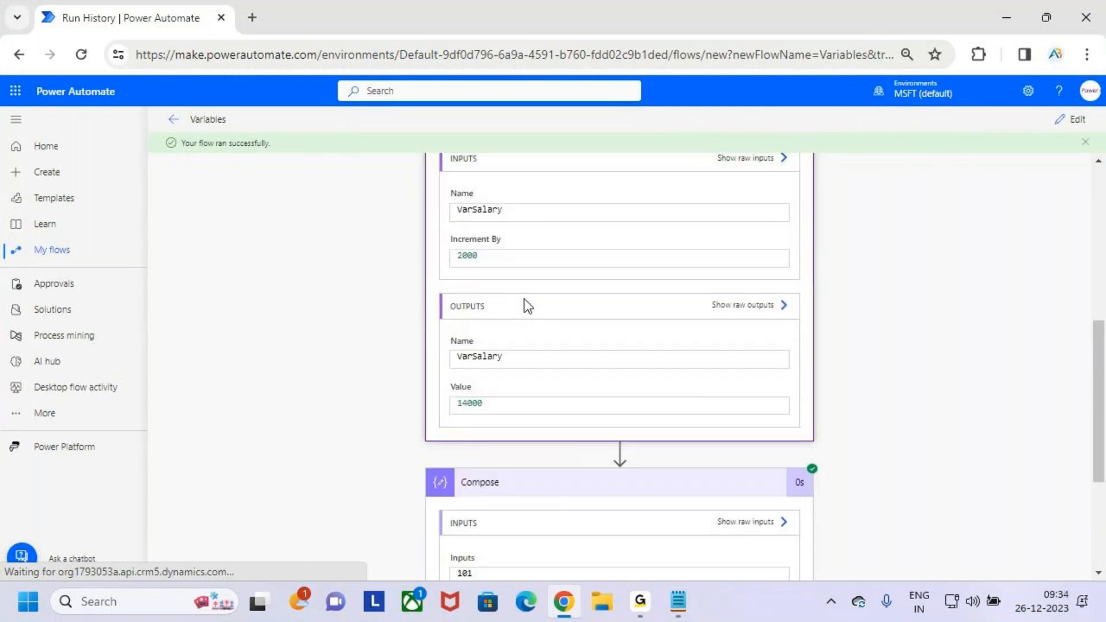
{"action": "key", "text": "ctrl+2"}
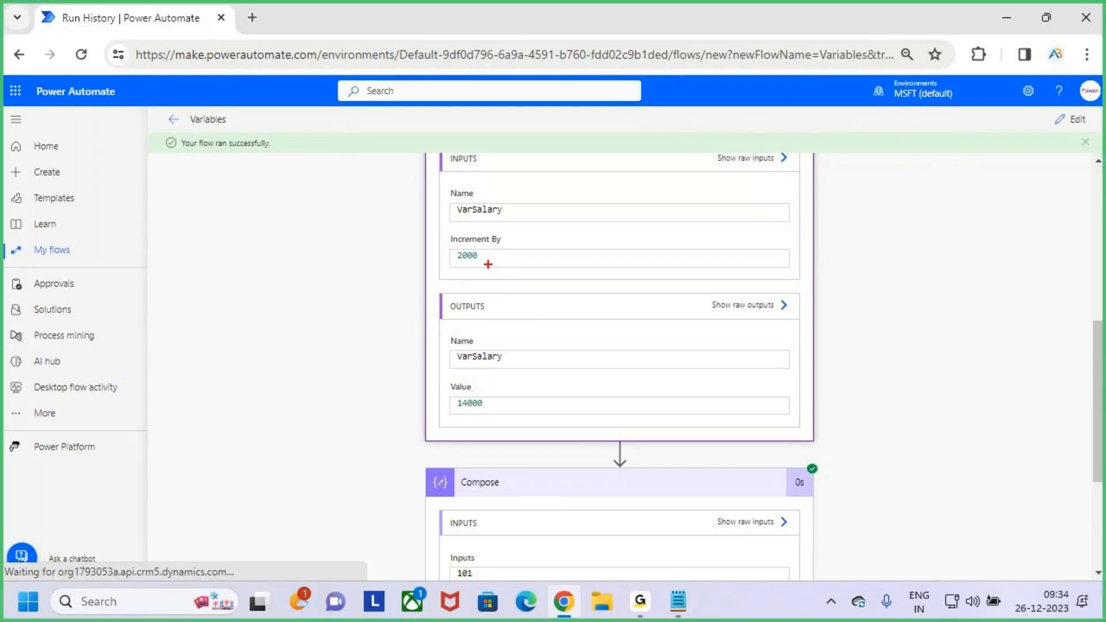
{"action": "mouse_move", "coordinate": [476, 269]}
{"action": "left_mouse_down"}
{"action": "mouse_move", "coordinate": [452, 267]}
{"action": "mouse_move", "coordinate": [489, 265]}
{"action": "left_mouse_up"}
{"action": "left_click_drag", "start_coordinate": [463, 426], "coordinate": [487, 417]}
{"action": "left_click_drag", "start_coordinate": [455, 362], "coordinate": [492, 358]}
{"action": "left_click_drag", "start_coordinate": [464, 432], "coordinate": [521, 405]}
{"action": "key", "text": "Escape"}
- Examine the Salary action's run inputs, temporarily underline its value, and collapse the action
{"action": "scroll", "coordinate": [553, 345], "scroll_direction": "up", "scroll_amount": 2}
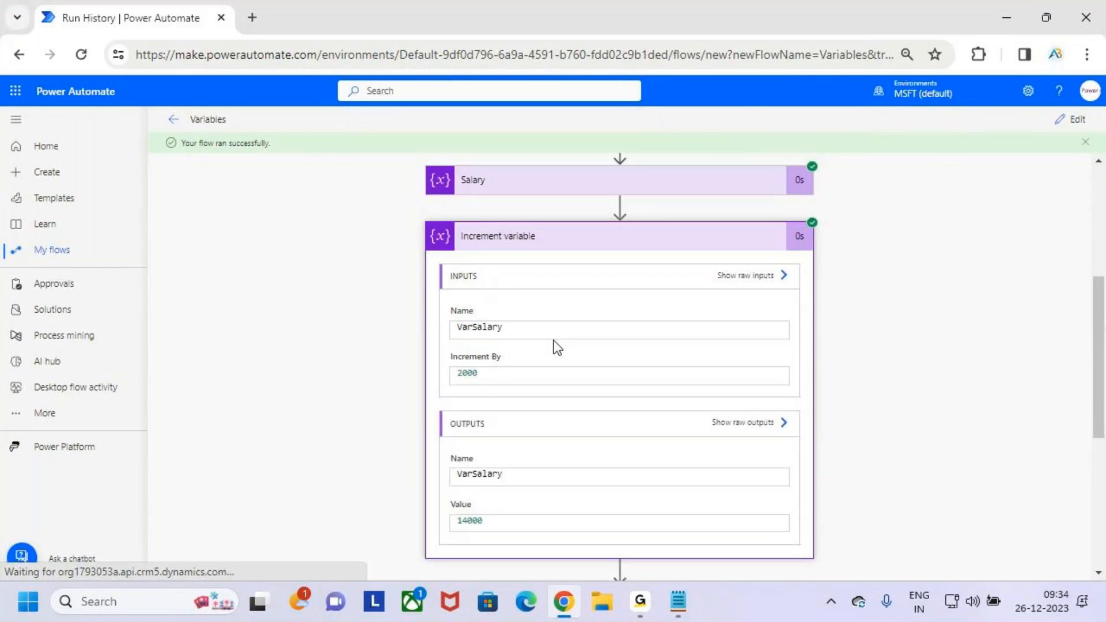
{"action": "scroll", "coordinate": [557, 348], "scroll_direction": "up", "scroll_amount": 2}
{"action": "left_click", "coordinate": [577, 323]}
{"action": "key", "text": "ctrl+2"}
{"action": "mouse_move", "coordinate": [489, 514]}
{"action": "left_mouse_down"}
{"action": "mouse_move", "coordinate": [468, 521]}
{"action": "mouse_move", "coordinate": [521, 502]}
{"action": "left_mouse_up"}
{"action": "key", "text": "Escape"}
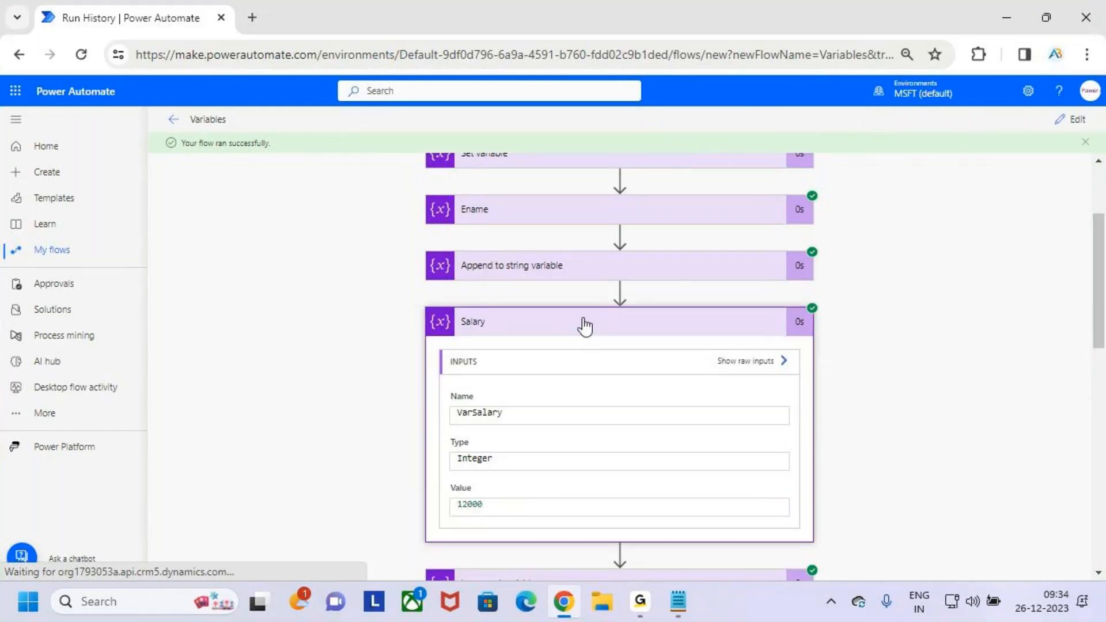
{"action": "left_click", "coordinate": [583, 327]}
- Temporarily underline the Increment variable action's increment amount and output value again, clear the marks and collapse the action
{"action": "left_click", "coordinate": [575, 377]}
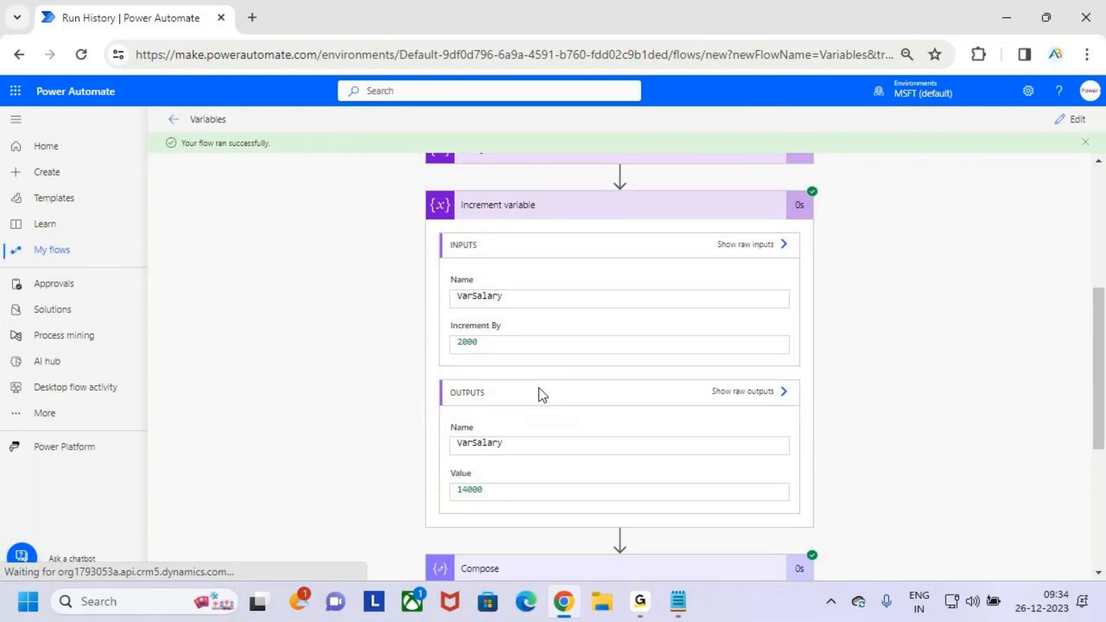
{"action": "key", "text": "ctrl+2"}
{"action": "left_click_drag", "start_coordinate": [455, 366], "coordinate": [510, 345]}
{"action": "left_click_drag", "start_coordinate": [468, 507], "coordinate": [524, 487]}
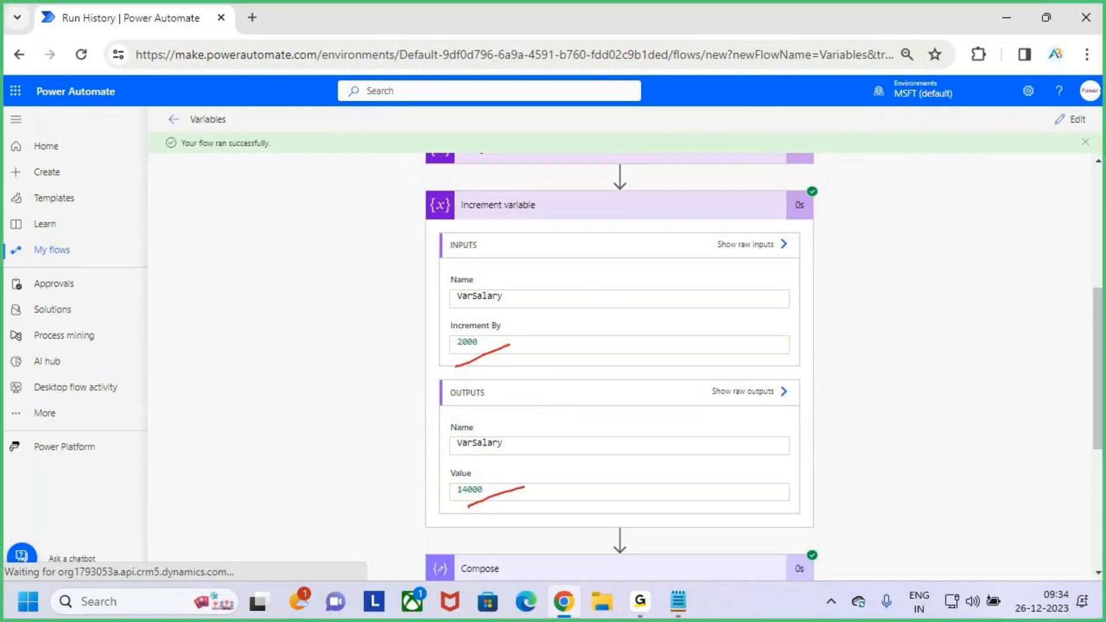
{"action": "key", "text": "Escape"}
{"action": "left_click", "coordinate": [568, 213]}
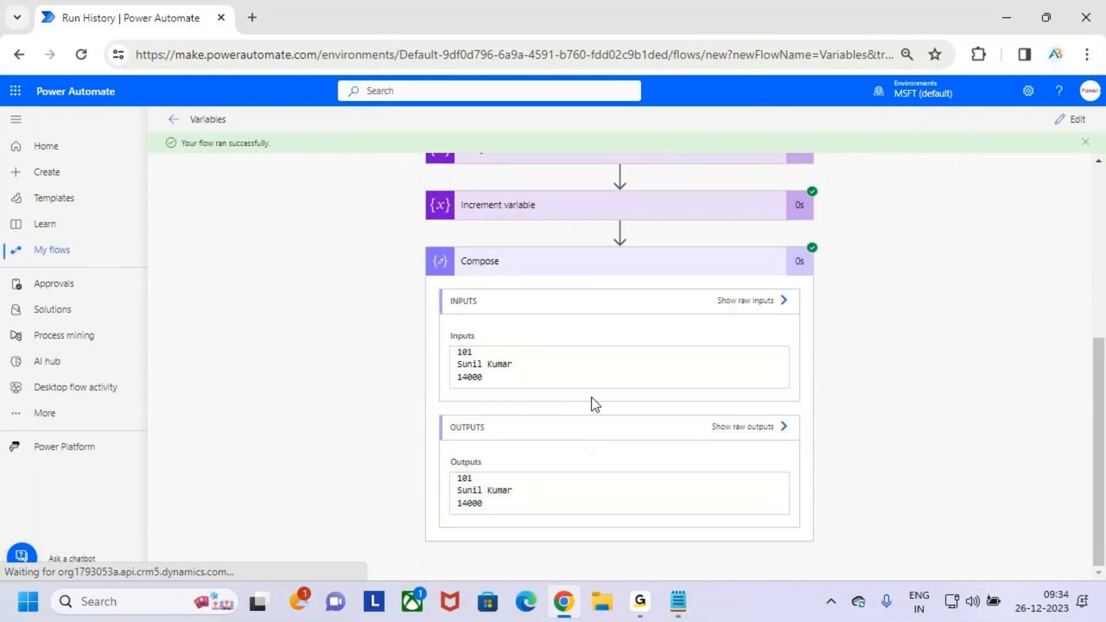
- Temporarily underline the Compose title and the salary line of its run output in red, clearing the marks
{"action": "key", "text": "ctrl+2"}
{"action": "left_click_drag", "start_coordinate": [463, 287], "coordinate": [516, 274]}
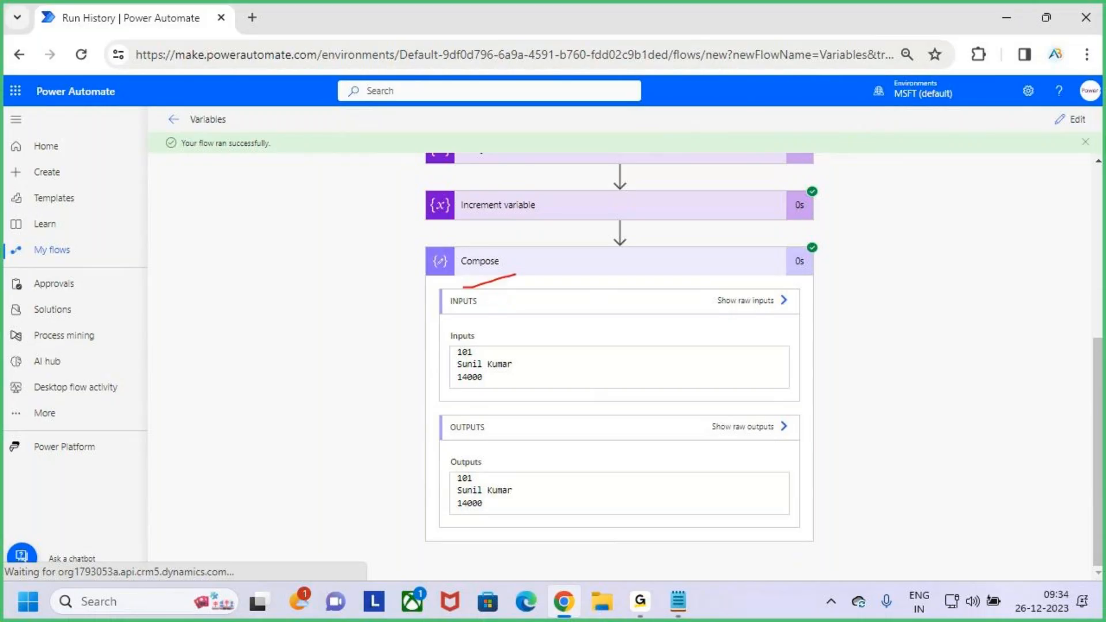
{"action": "left_click_drag", "start_coordinate": [457, 519], "coordinate": [510, 501]}
{"action": "key", "text": "Escape"}
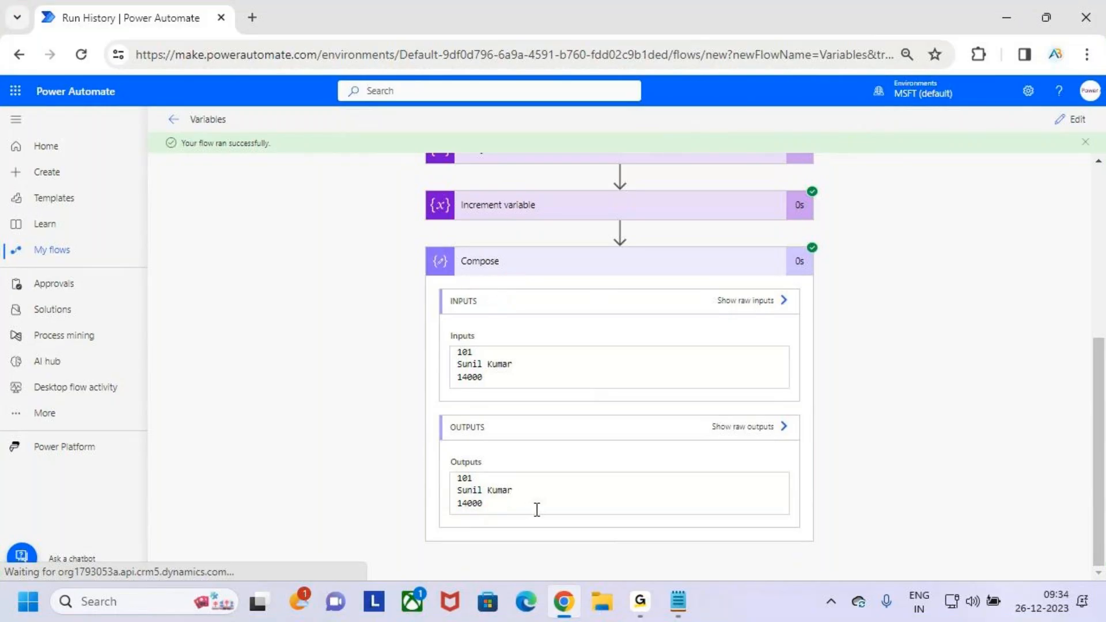
- Return the flow to editing and bring the Increment variable and Compose actions into view
{"action": "scroll", "coordinate": [706, 239], "scroll_direction": "up", "scroll_amount": 3}
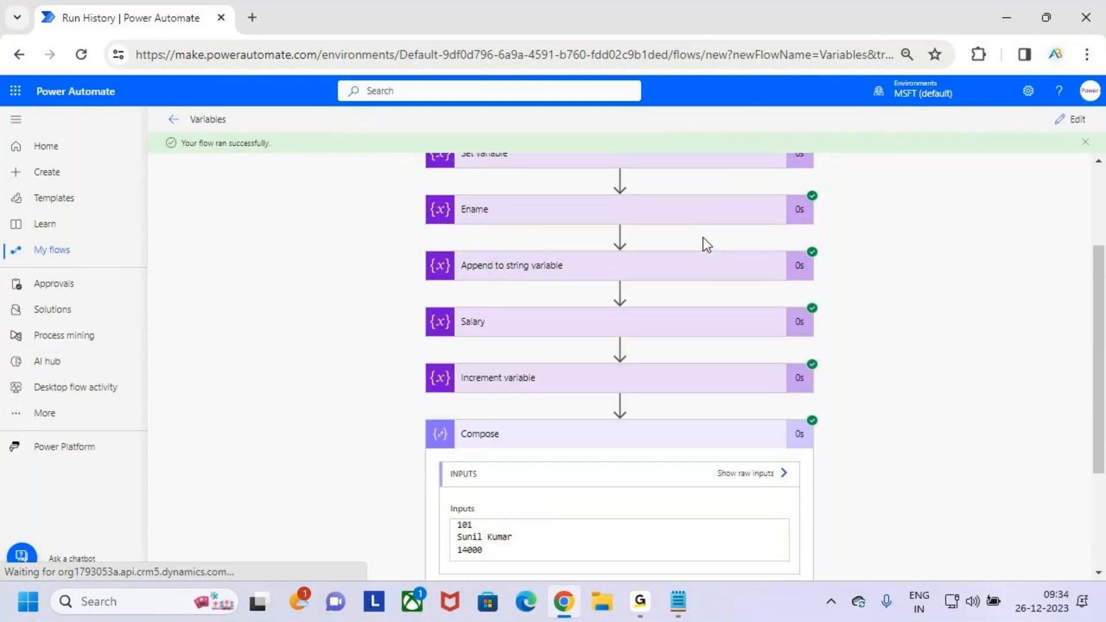
{"action": "left_click", "coordinate": [1071, 119]}
{"action": "scroll", "coordinate": [662, 375], "scroll_direction": "down", "scroll_amount": 3}
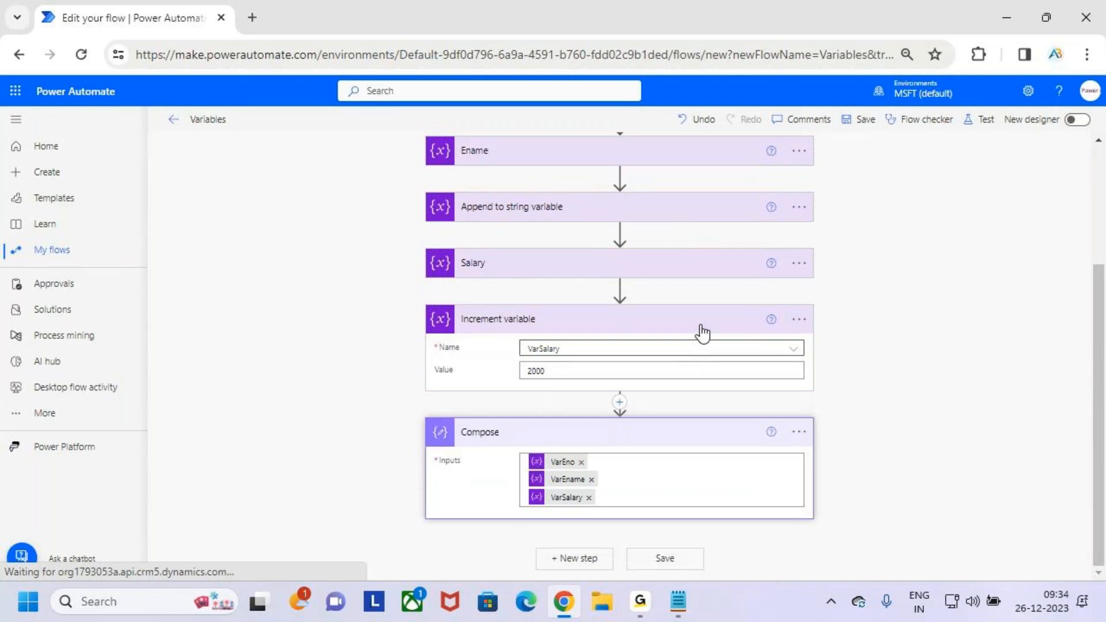
- Temporarily cross out the Increment variable action's header in red and clear the mark
{"action": "key", "text": "ctrl+2"}
{"action": "mouse_move", "coordinate": [684, 330]}
{"action": "left_mouse_down"}
{"action": "mouse_move", "coordinate": [671, 322]}
{"action": "mouse_move", "coordinate": [706, 332]}
{"action": "mouse_move", "coordinate": [681, 343]}
{"action": "left_mouse_up"}
{"action": "left_click_drag", "start_coordinate": [679, 312], "coordinate": [713, 332]}
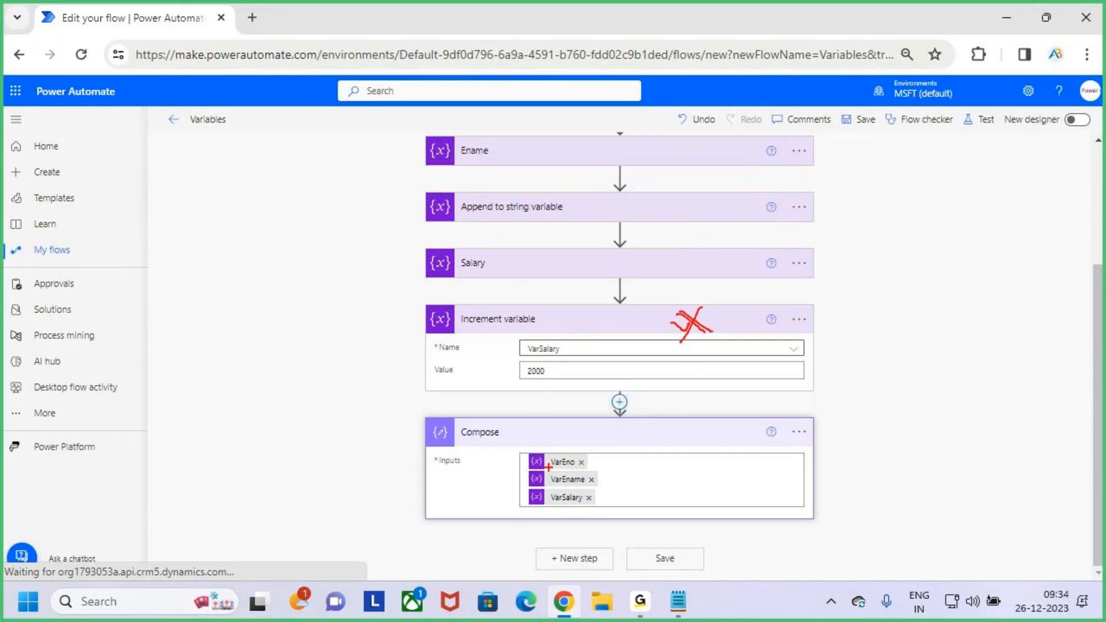
{"action": "key", "text": "Escape"}
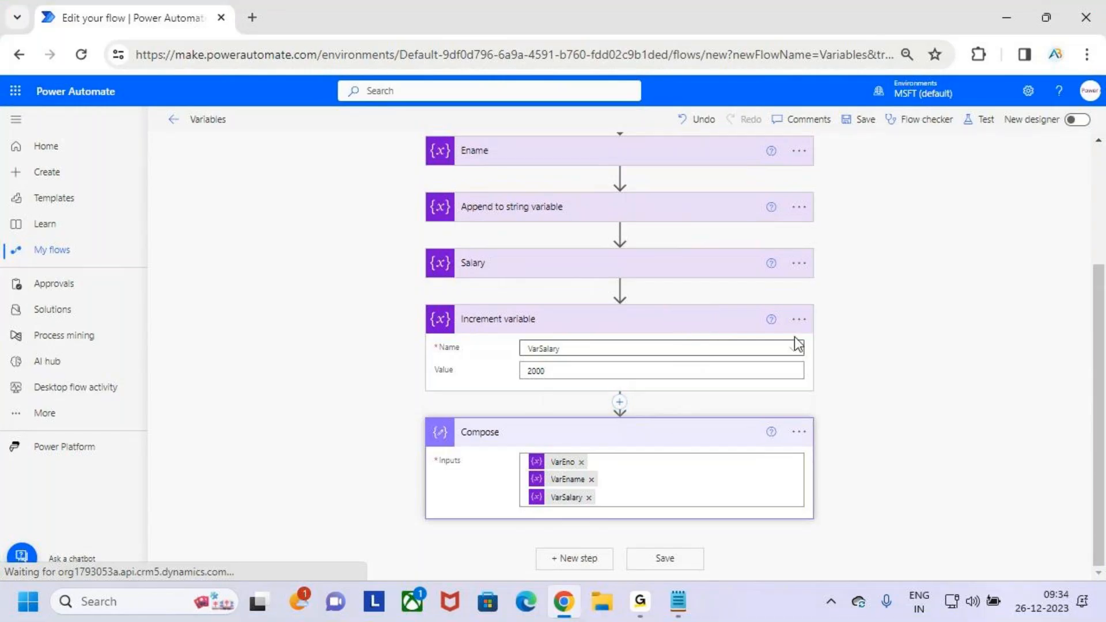
- Delete the Increment variable action from the flow
{"action": "left_click", "coordinate": [798, 320]}
{"action": "left_click", "coordinate": [883, 504]}
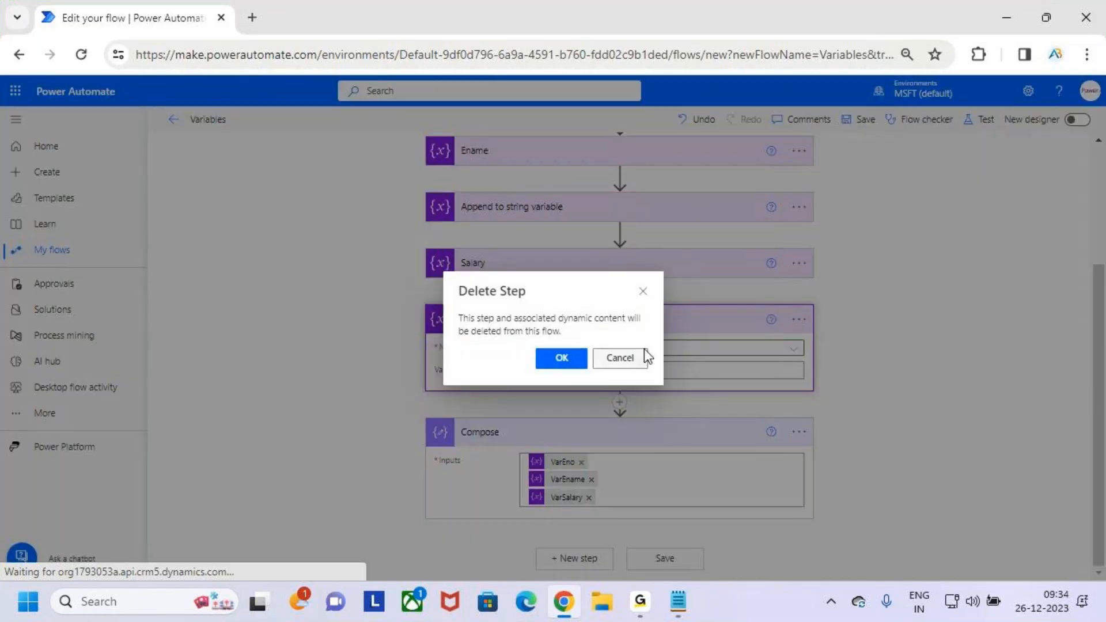
{"action": "left_click", "coordinate": [561, 358]}
- Search operations for "variables" and insert a Decrement variable action between Salary and Compose
{"action": "left_click", "coordinate": [620, 403]}
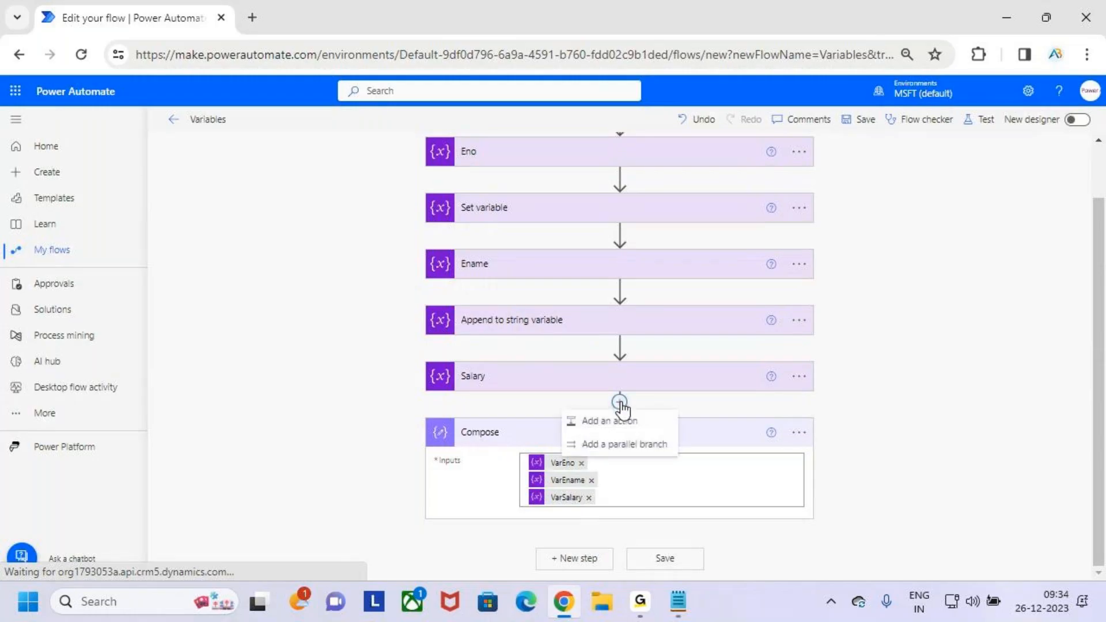
{"action": "left_click", "coordinate": [627, 420]}
{"action": "type", "text": "variables"}
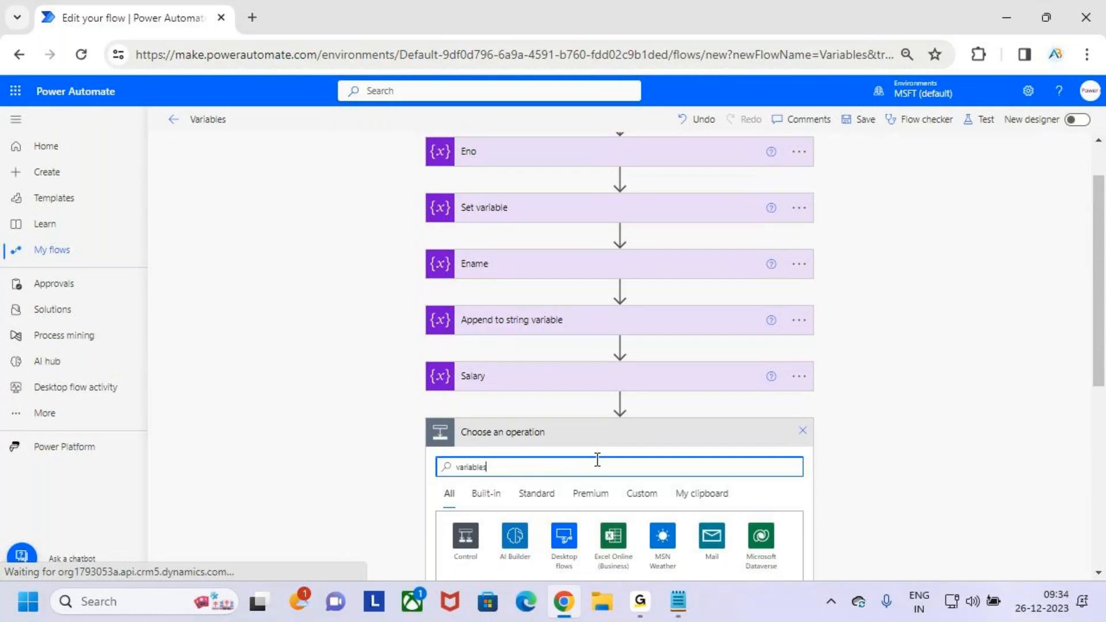
{"action": "scroll", "coordinate": [637, 364], "scroll_direction": "down", "scroll_amount": 1}
{"action": "key", "text": "ctrl+2"}
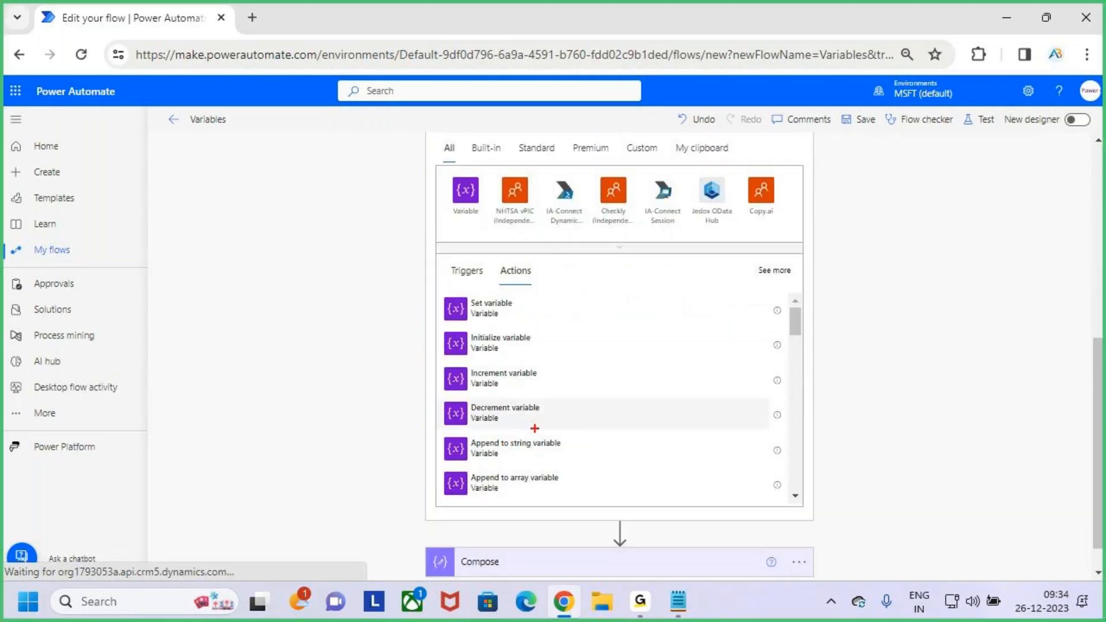
{"action": "mouse_move", "coordinate": [440, 389]}
{"action": "left_mouse_down"}
{"action": "mouse_move", "coordinate": [592, 429]}
{"action": "mouse_move", "coordinate": [587, 414]}
{"action": "mouse_move", "coordinate": [670, 322]}
{"action": "left_mouse_up"}
{"action": "key", "text": "Escape"}
{"action": "left_click", "coordinate": [577, 410]}
- Set the Decrement variable action to decrease VarSalary by 1000
{"action": "left_click", "coordinate": [595, 420]}
{"action": "left_click", "coordinate": [582, 468]}
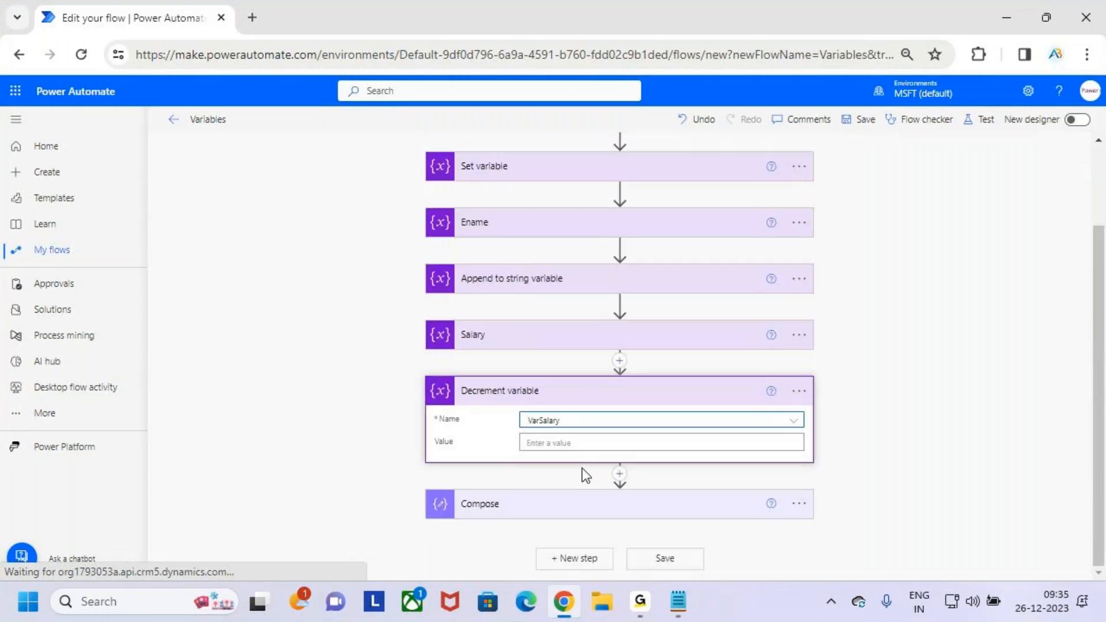
{"action": "left_click", "coordinate": [583, 444]}
{"action": "type", "text": "1000"}
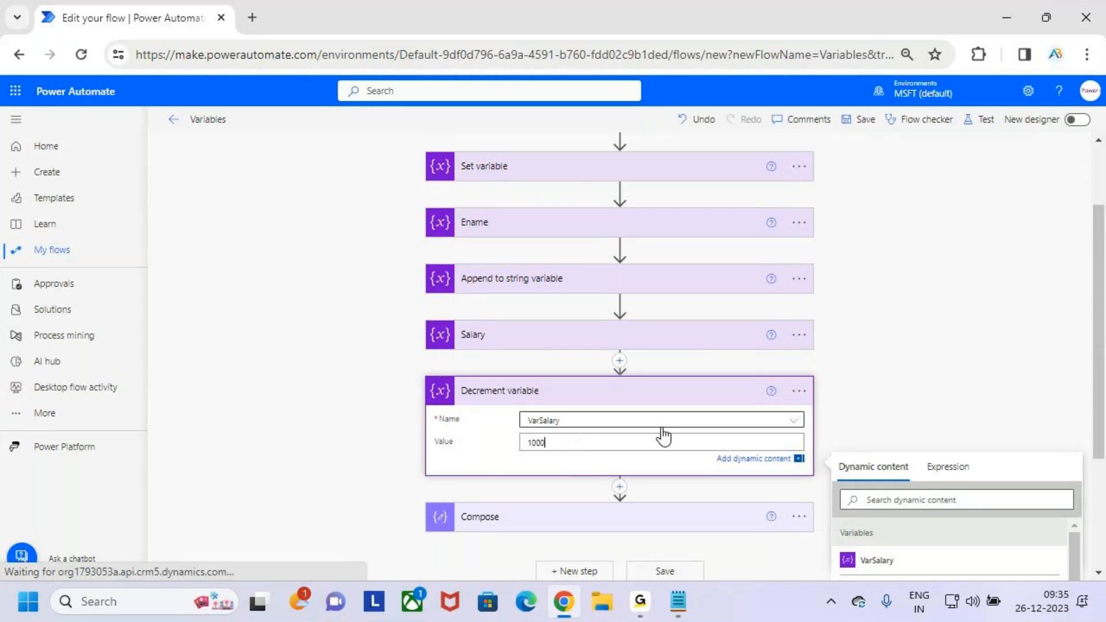
- Check the Compose action's inputs and collapse the Decrement variable and Compose actions
{"action": "scroll", "coordinate": [663, 437], "scroll_direction": "down", "scroll_amount": 3}
{"action": "left_click", "coordinate": [637, 334]}
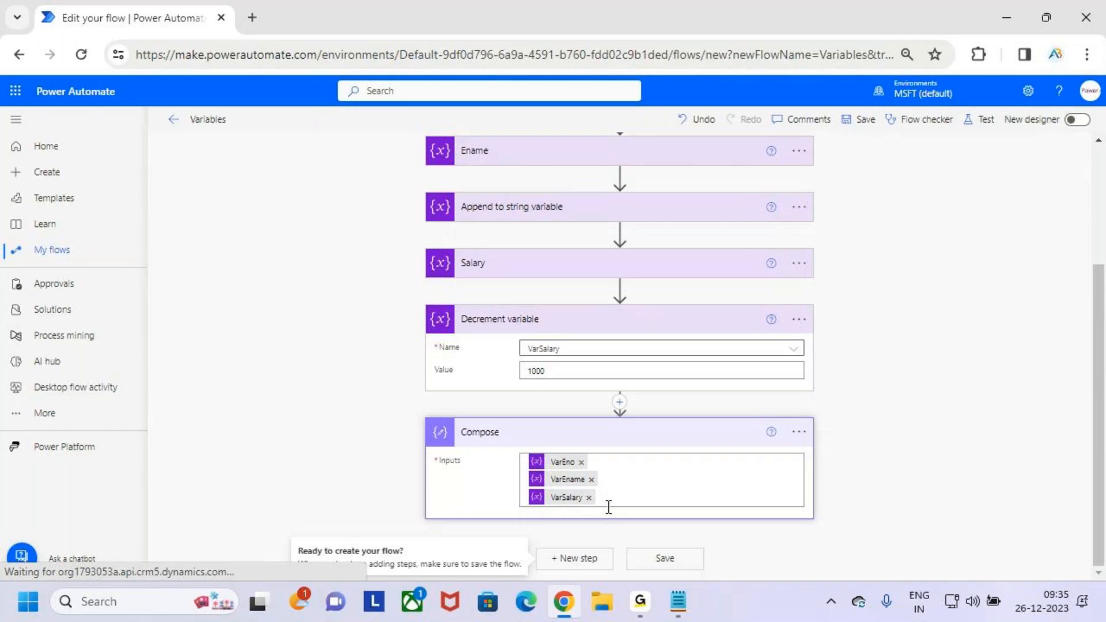
{"action": "left_click", "coordinate": [657, 319]}
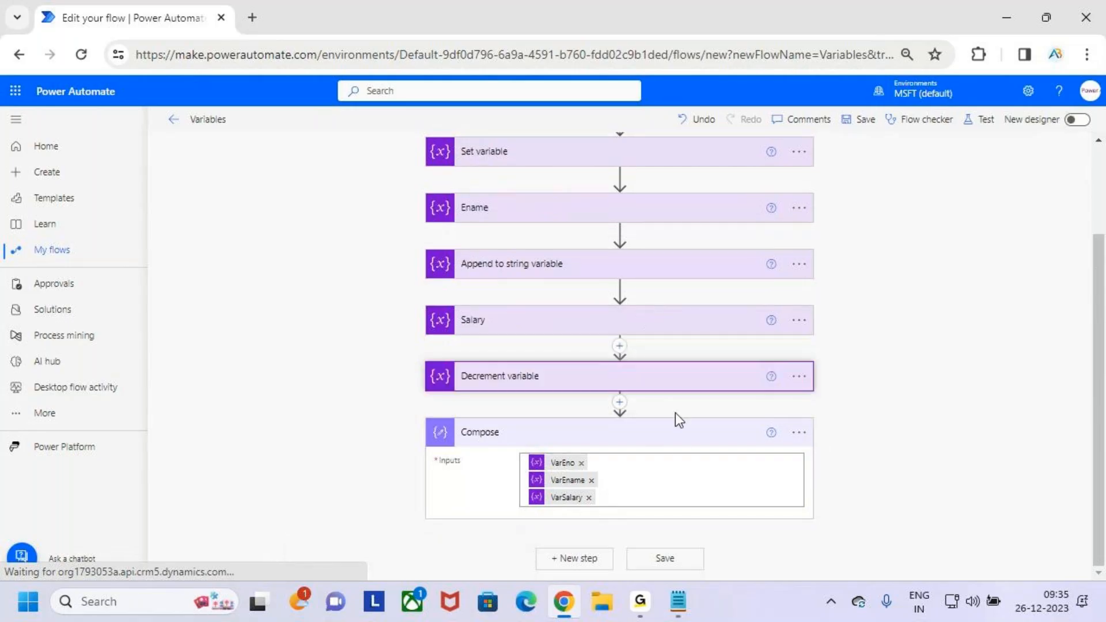
{"action": "left_click", "coordinate": [680, 429]}
- Save the flow and run a manual test of it
{"action": "left_click", "coordinate": [864, 120]}
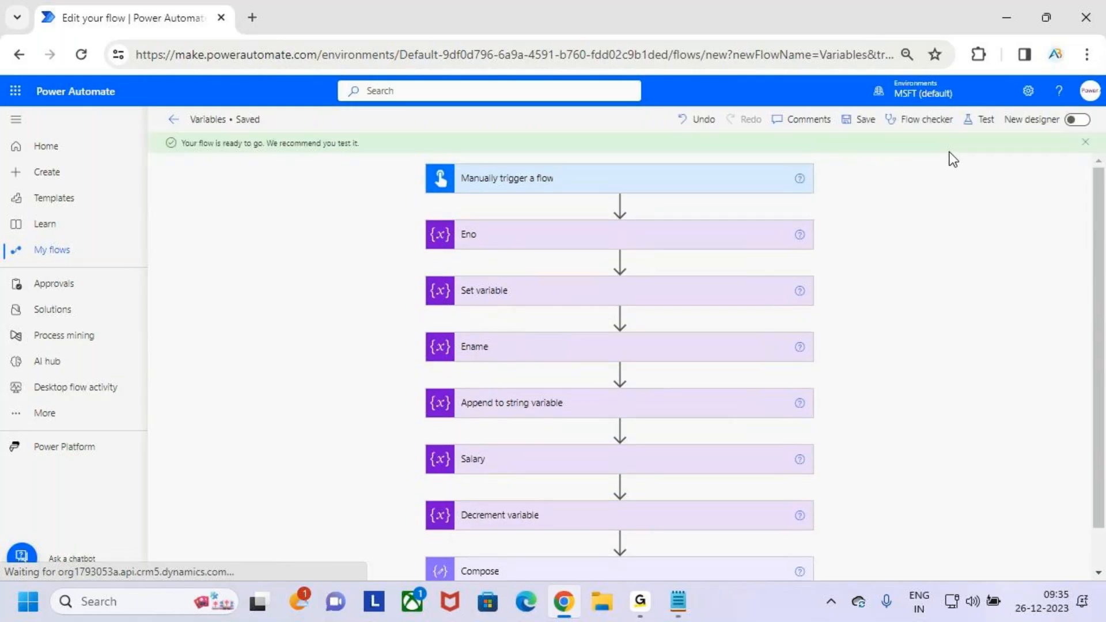
{"action": "left_click", "coordinate": [987, 130]}
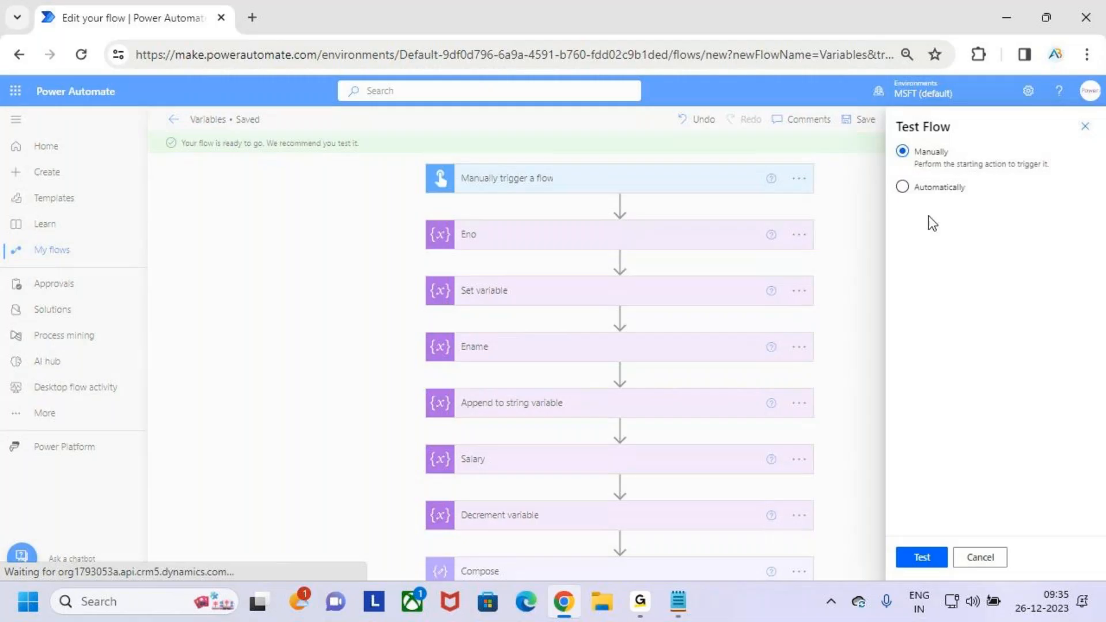
{"action": "left_click", "coordinate": [946, 557]}
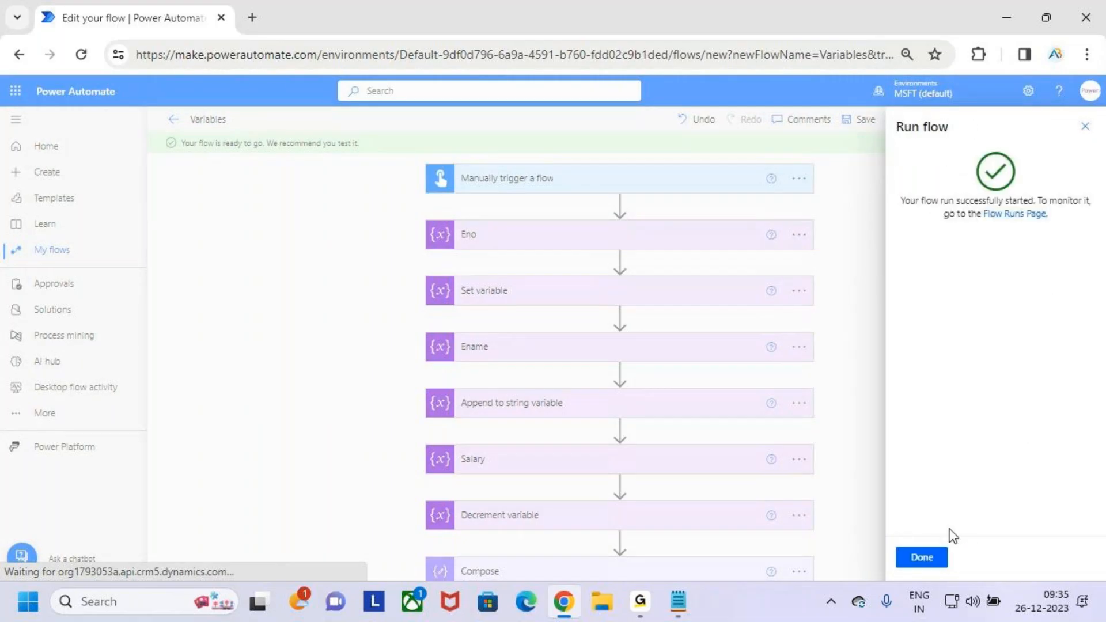
{"action": "left_click", "coordinate": [918, 561]}
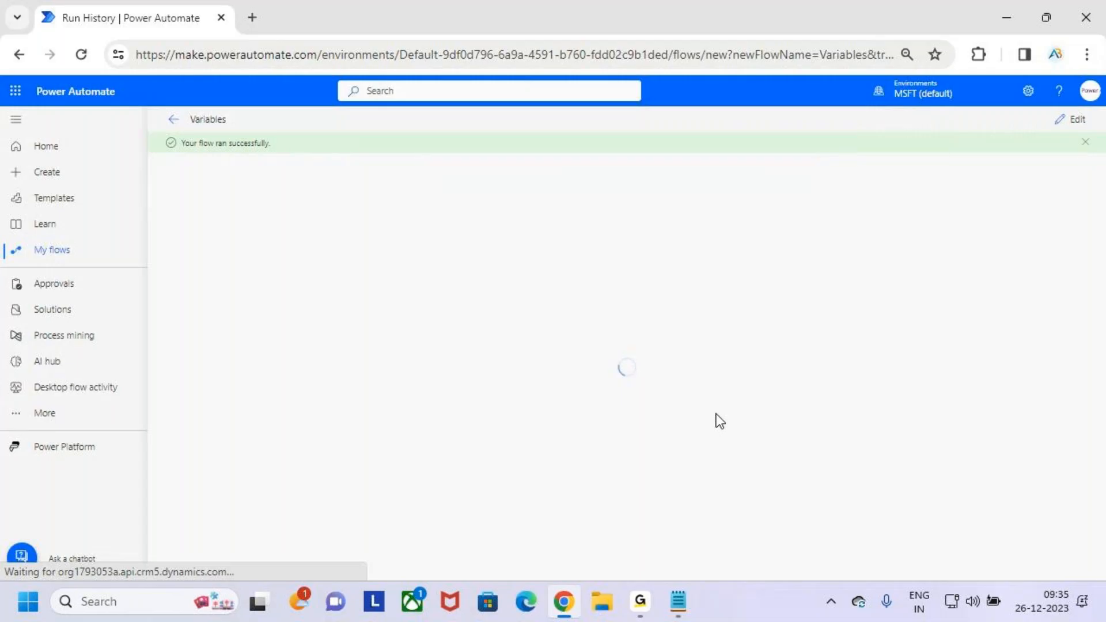
- Expand the Compose action's run details and highlight the salary line of its output
{"action": "scroll", "coordinate": [768, 415], "scroll_direction": "down", "scroll_amount": 1}
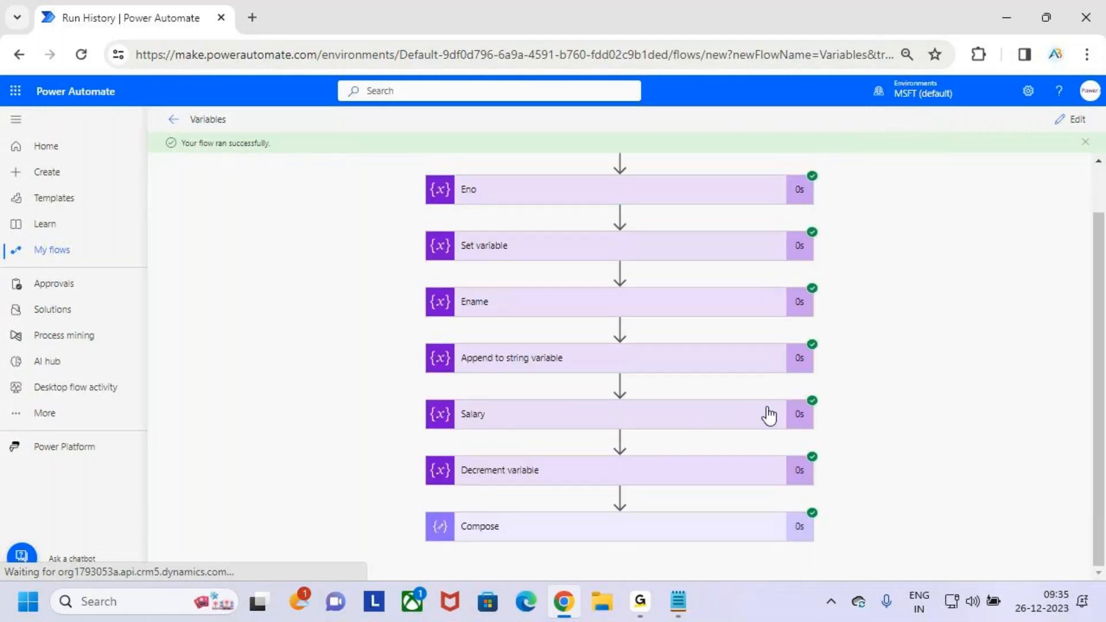
{"action": "left_click", "coordinate": [728, 529]}
{"action": "double_click", "coordinate": [469, 503]}
{"action": "scroll", "coordinate": [652, 345], "scroll_direction": "up", "scroll_amount": 5}
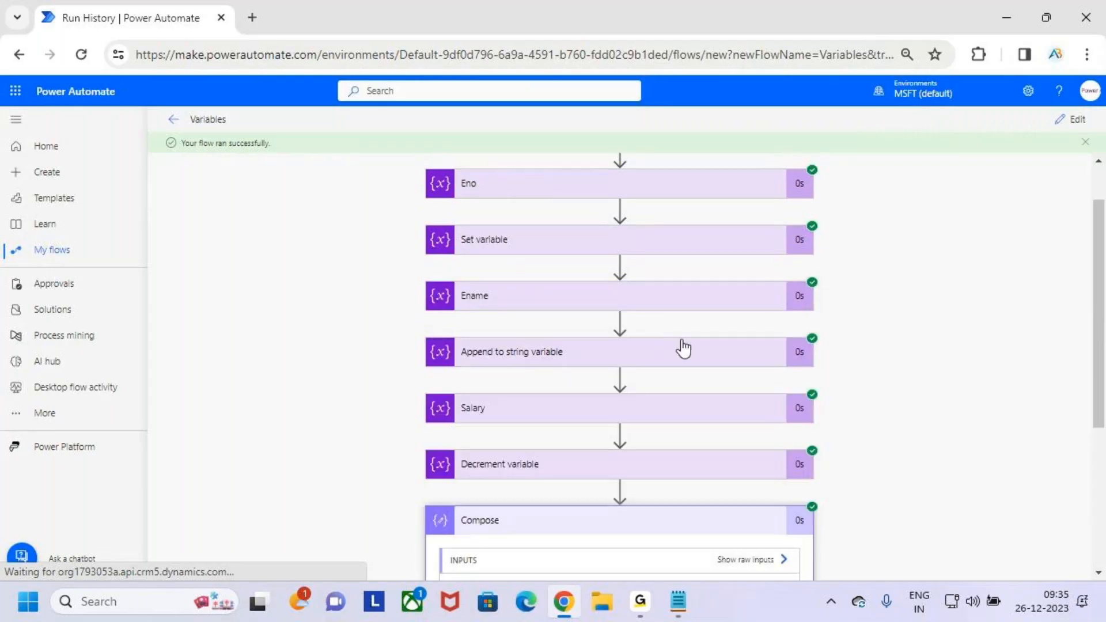
{"action": "scroll", "coordinate": [684, 348], "scroll_direction": "down", "scroll_amount": 3}
- Examine the Salary action's initial value in the run inputs and collapse the action
{"action": "left_click", "coordinate": [708, 235]}
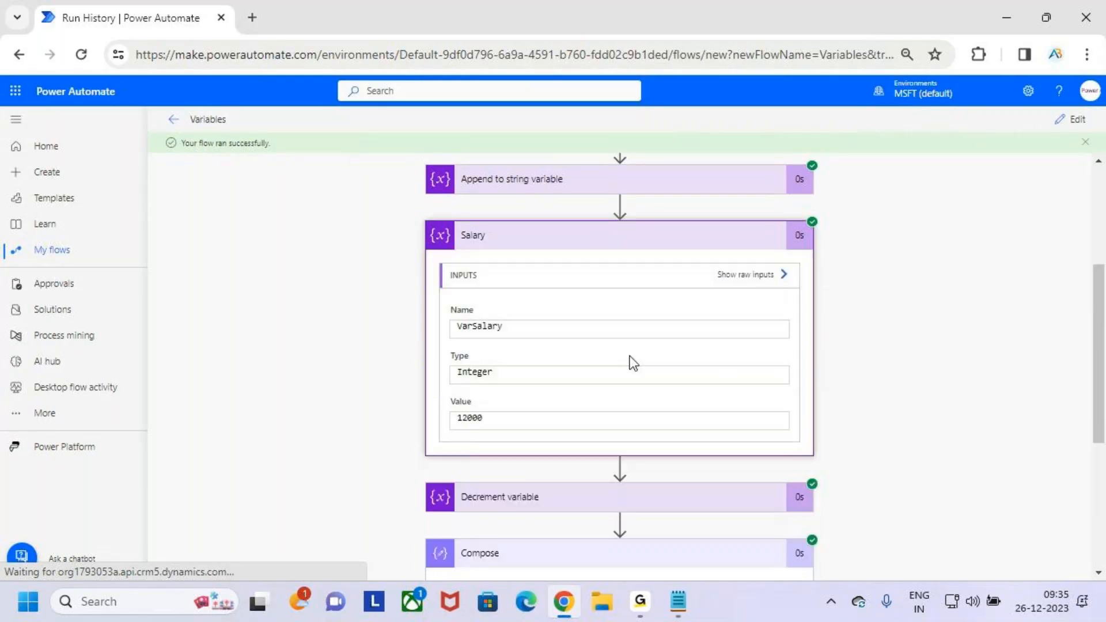
{"action": "scroll", "coordinate": [595, 366], "scroll_direction": "down", "scroll_amount": 2}
{"action": "left_click", "coordinate": [498, 334]}
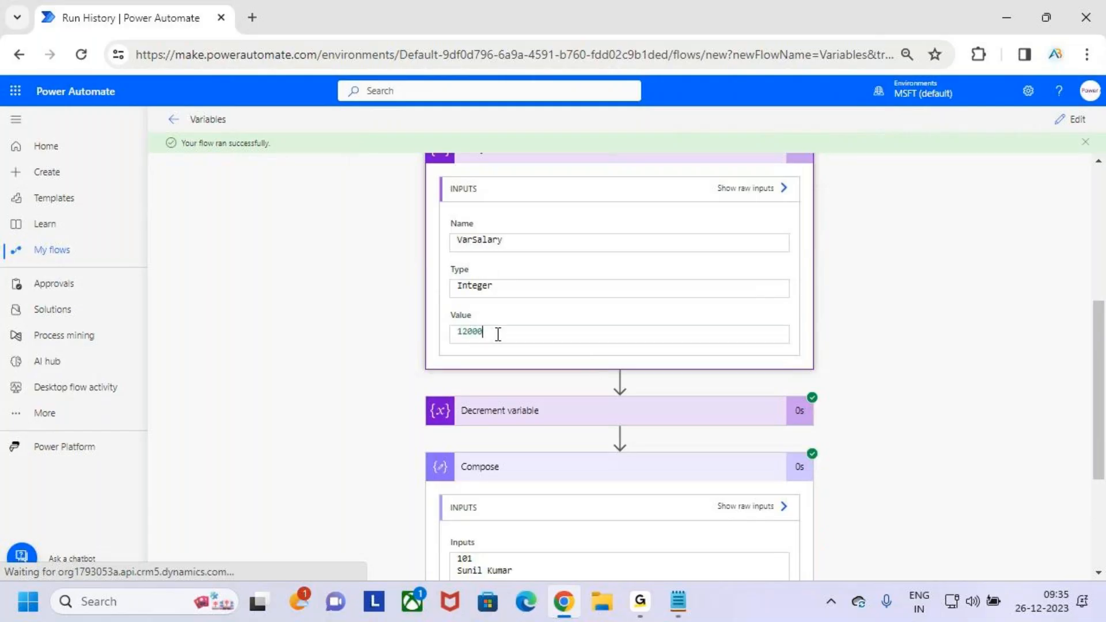
{"action": "double_click", "coordinate": [498, 335]}
{"action": "scroll", "coordinate": [627, 304], "scroll_direction": "up", "scroll_amount": 2}
{"action": "left_click", "coordinate": [666, 239]}
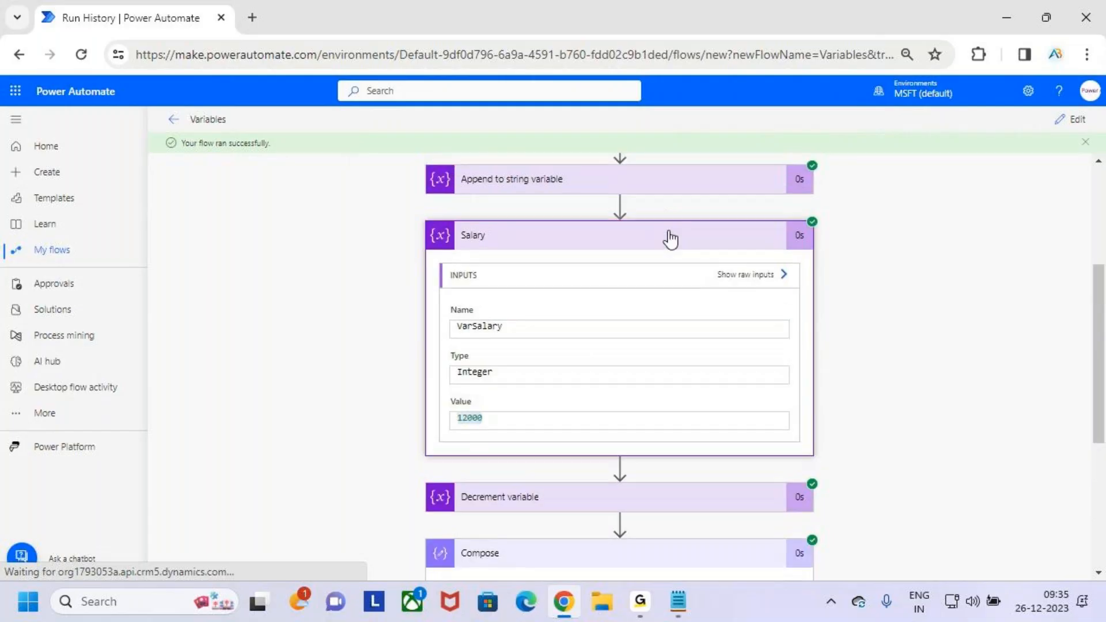
- Examine the Decrement variable run details, temporarily marking the variable name, decrement amount and output value in red, and collapse the action
{"action": "left_click", "coordinate": [684, 212]}
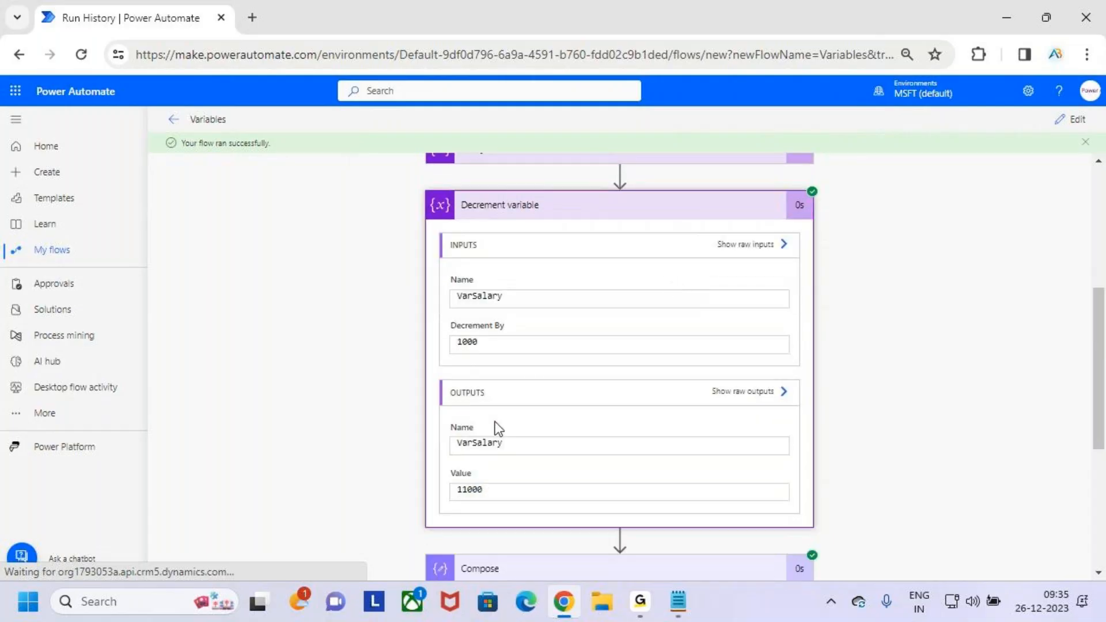
{"action": "left_click_drag", "start_coordinate": [489, 341], "coordinate": [457, 339]}
{"action": "left_click_drag", "start_coordinate": [447, 310], "coordinate": [480, 304]}
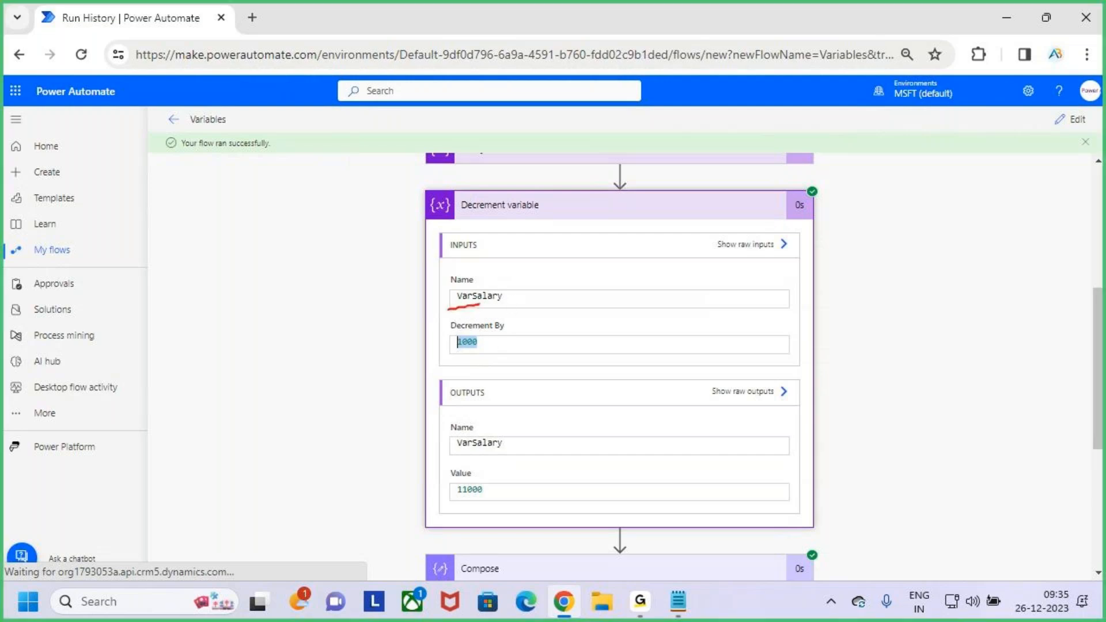
{"action": "left_click_drag", "start_coordinate": [463, 356], "coordinate": [496, 347]}
{"action": "left_click_drag", "start_coordinate": [453, 507], "coordinate": [483, 499]}
{"action": "left_click_drag", "start_coordinate": [543, 283], "coordinate": [551, 310]}
{"action": "mouse_move", "coordinate": [566, 276]}
{"action": "left_mouse_down"}
{"action": "mouse_move", "coordinate": [591, 282]}
{"action": "mouse_move", "coordinate": [604, 303]}
{"action": "left_mouse_up"}
{"action": "left_click_drag", "start_coordinate": [615, 269], "coordinate": [643, 290]}
{"action": "left_click_drag", "start_coordinate": [556, 327], "coordinate": [687, 305]}
{"action": "left_click_drag", "start_coordinate": [448, 508], "coordinate": [555, 479]}
{"action": "key", "text": "Escape"}
{"action": "left_click", "coordinate": [689, 214]}
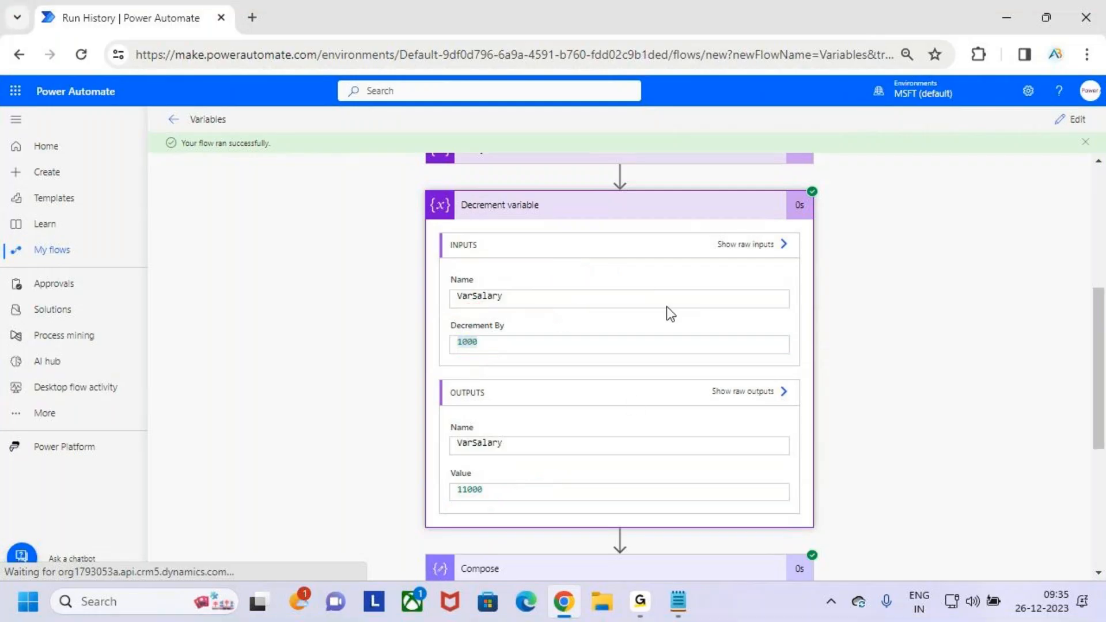
- Highlight the salary line in the Compose action's run output and collapse the action
{"action": "double_click", "coordinate": [484, 503]}
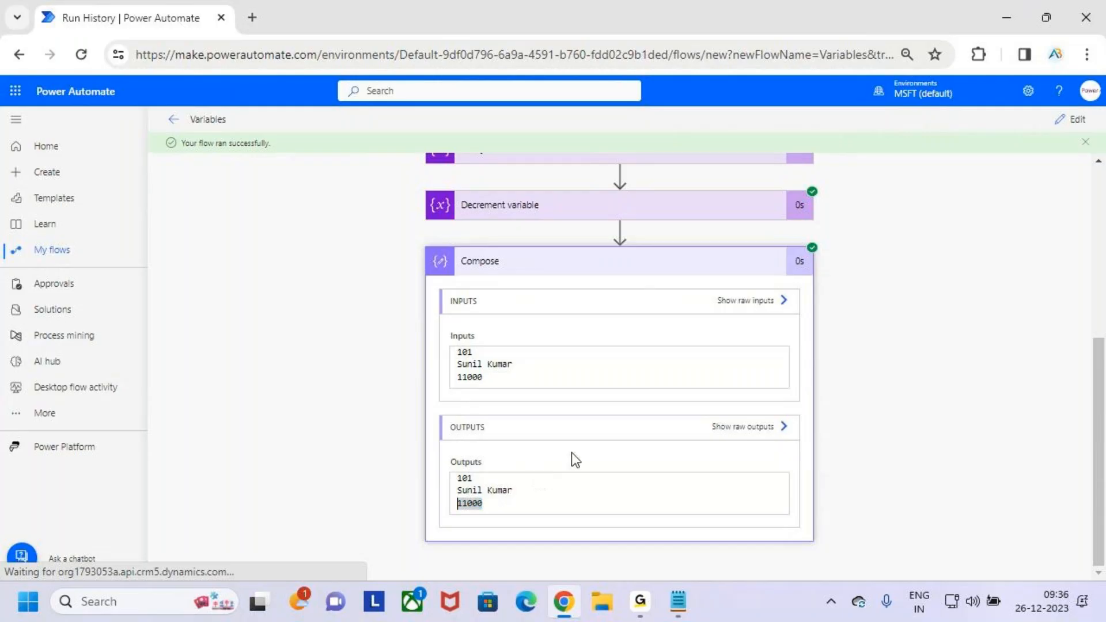
{"action": "left_click", "coordinate": [719, 261]}
{"action": "scroll", "coordinate": [658, 268], "scroll_direction": "up", "scroll_amount": 1}
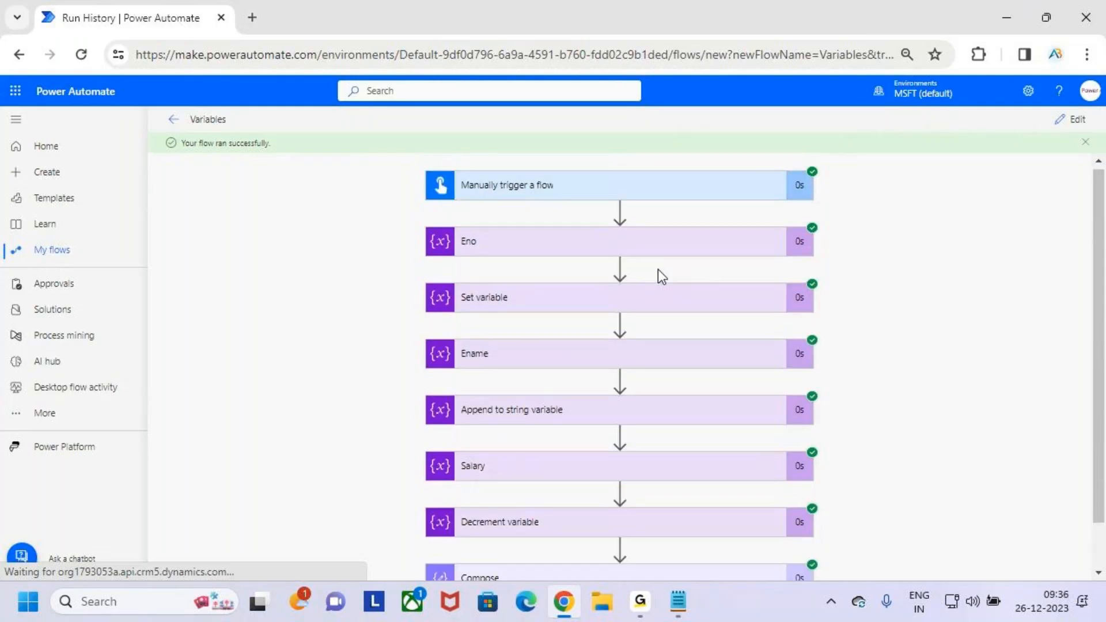
{"action": "scroll", "coordinate": [662, 276], "scroll_direction": "down", "scroll_amount": 1}
- Temporarily handwrite the data types Int and Float in red beside the actions, circle them and clear the marks
{"action": "key", "text": "ctrl+2"}
{"action": "mouse_move", "coordinate": [851, 271]}
{"action": "left_mouse_down"}
{"action": "mouse_move", "coordinate": [873, 304]}
{"action": "mouse_move", "coordinate": [804, 326]}
{"action": "mouse_move", "coordinate": [916, 284]}
{"action": "left_mouse_up"}
{"action": "left_click_drag", "start_coordinate": [897, 275], "coordinate": [898, 306]}
{"action": "mouse_move", "coordinate": [851, 364]}
{"action": "left_mouse_down"}
{"action": "mouse_move", "coordinate": [849, 375]}
{"action": "mouse_move", "coordinate": [922, 396]}
{"action": "left_mouse_up"}
{"action": "left_click_drag", "start_coordinate": [925, 352], "coordinate": [925, 400]}
{"action": "left_click_drag", "start_coordinate": [915, 378], "coordinate": [952, 364]}
{"action": "mouse_move", "coordinate": [945, 259]}
{"action": "left_mouse_down"}
{"action": "mouse_move", "coordinate": [970, 425]}
{"action": "mouse_move", "coordinate": [966, 192]}
{"action": "left_mouse_up"}
{"action": "left_click_drag", "start_coordinate": [940, 252], "coordinate": [968, 214]}
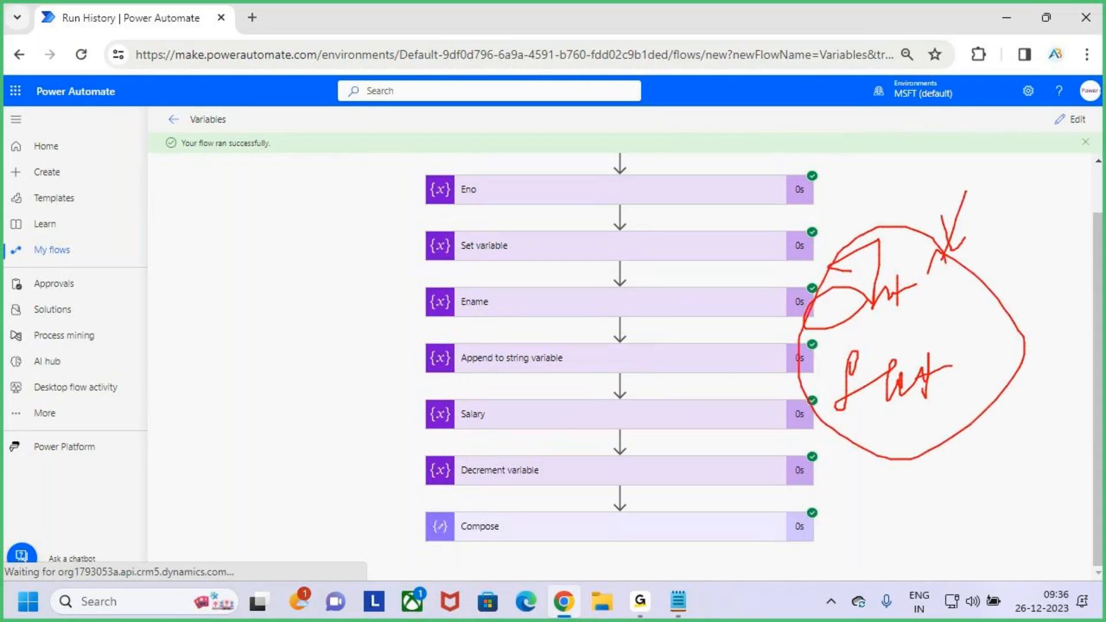
{"action": "key", "text": "Escape"}
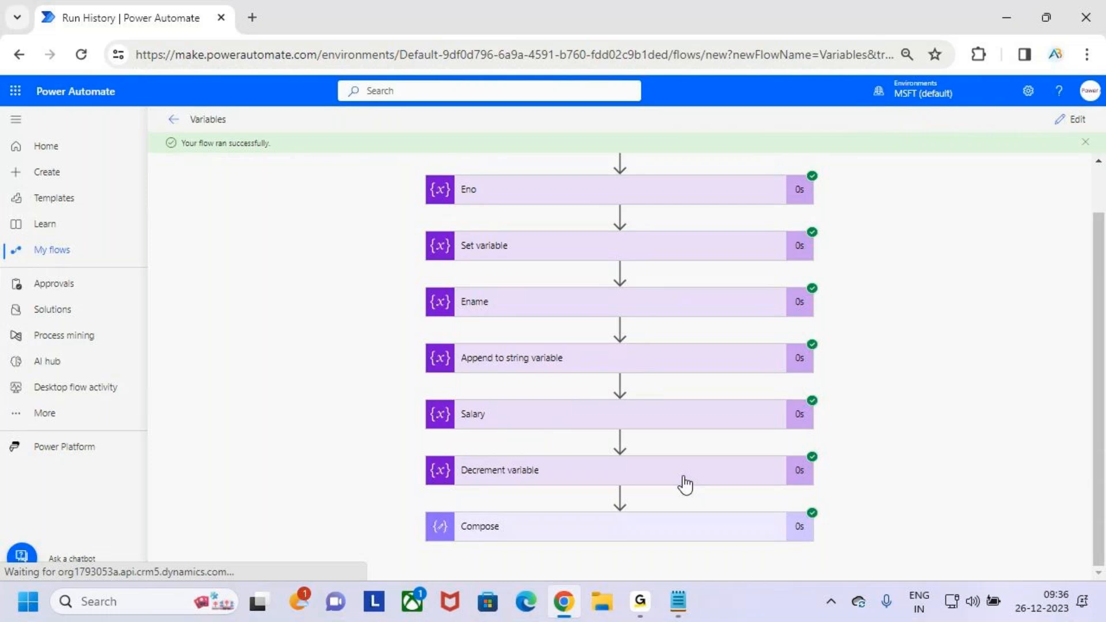
- Temporarily tick the Decrement variable action in red, scribble a note beside the run's actions and clear the marks
{"action": "key", "text": "ctrl+2"}
{"action": "left_click_drag", "start_coordinate": [540, 471], "coordinate": [576, 450]}
{"action": "mouse_move", "coordinate": [839, 366]}
{"action": "left_mouse_down"}
{"action": "mouse_move", "coordinate": [878, 380]}
{"action": "mouse_move", "coordinate": [954, 375]}
{"action": "mouse_move", "coordinate": [984, 351]}
{"action": "left_mouse_up"}
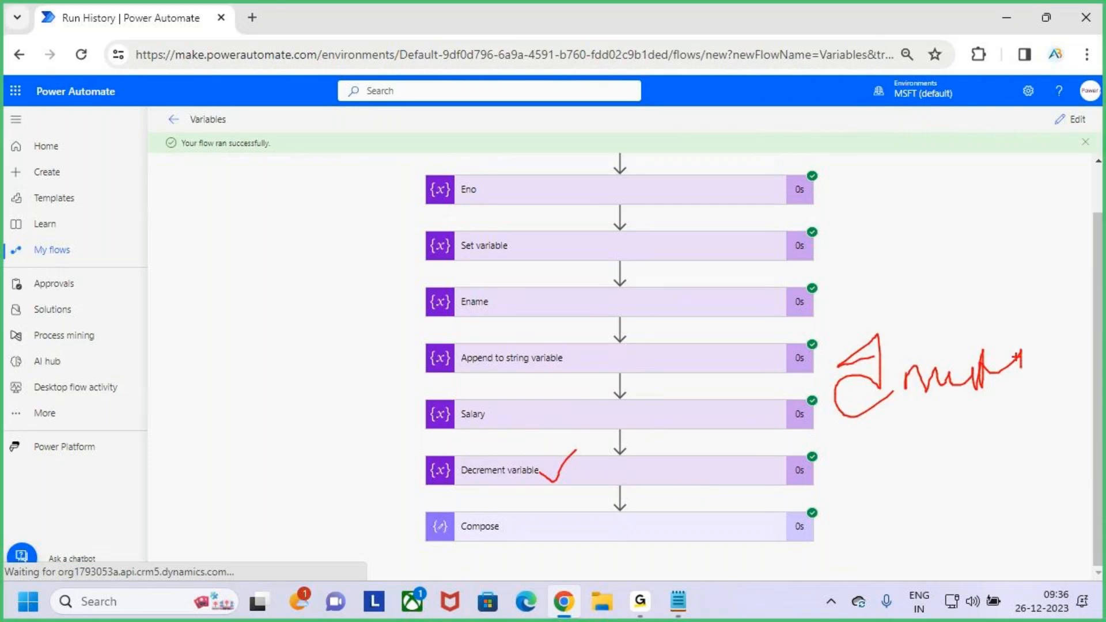
{"action": "key", "text": "Escape"}
{"action": "scroll", "coordinate": [548, 441], "scroll_direction": "up", "scroll_amount": 1}
{"action": "scroll", "coordinate": [621, 357], "scroll_direction": "down", "scroll_amount": 1}
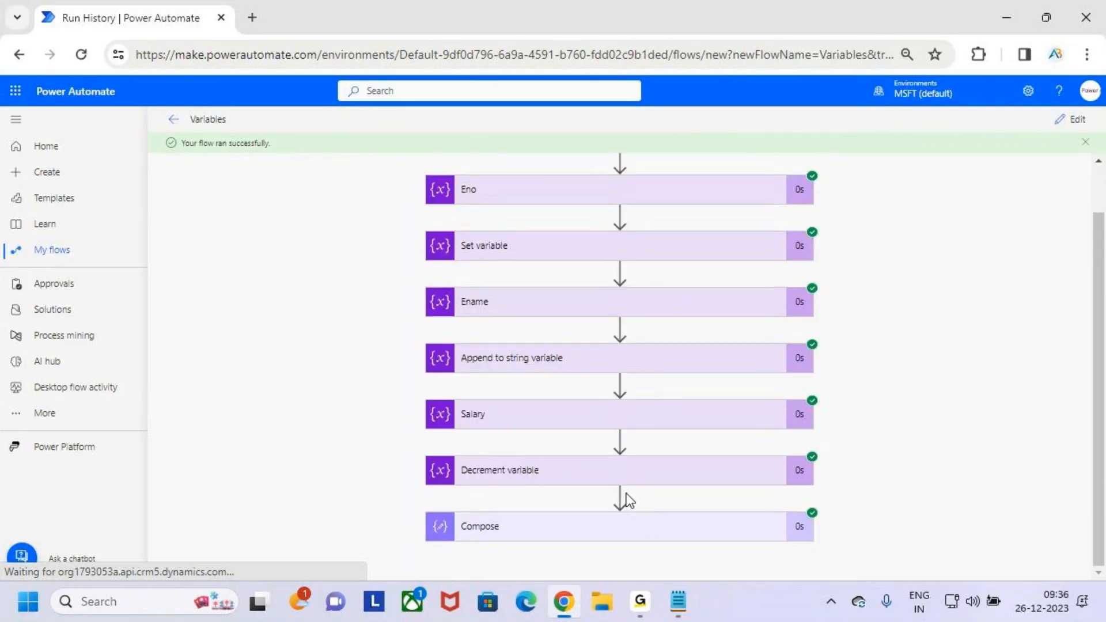
- Return the flow to editing, start a new action after Decrement variable and search operations for "variables"
{"action": "left_click", "coordinate": [1071, 118]}
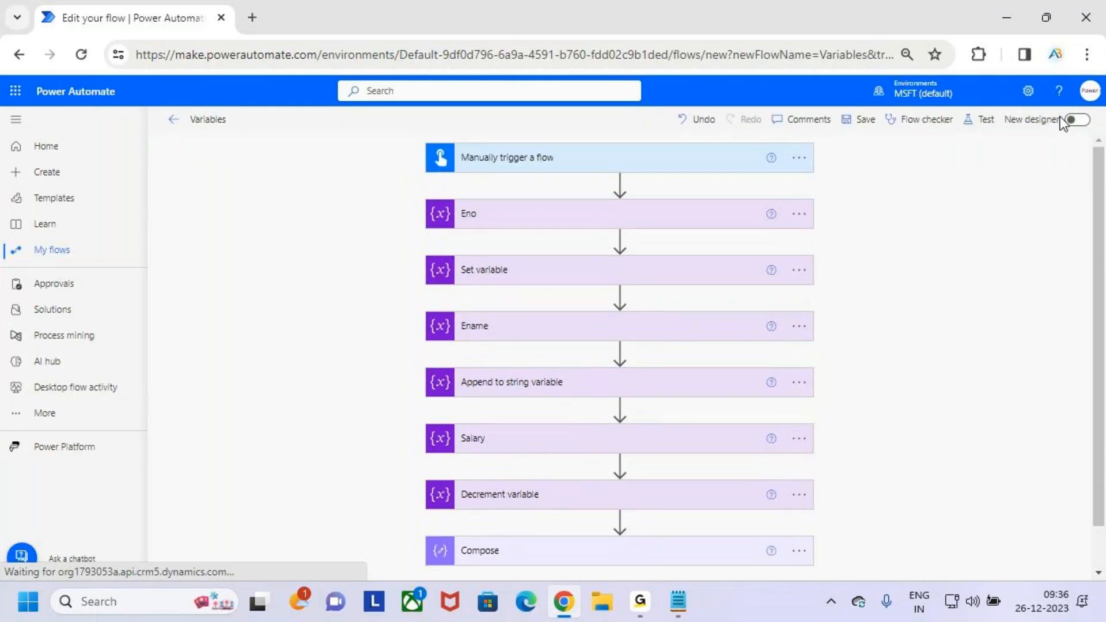
{"action": "scroll", "coordinate": [680, 372], "scroll_direction": "down", "scroll_amount": 1}
{"action": "left_click", "coordinate": [620, 474]}
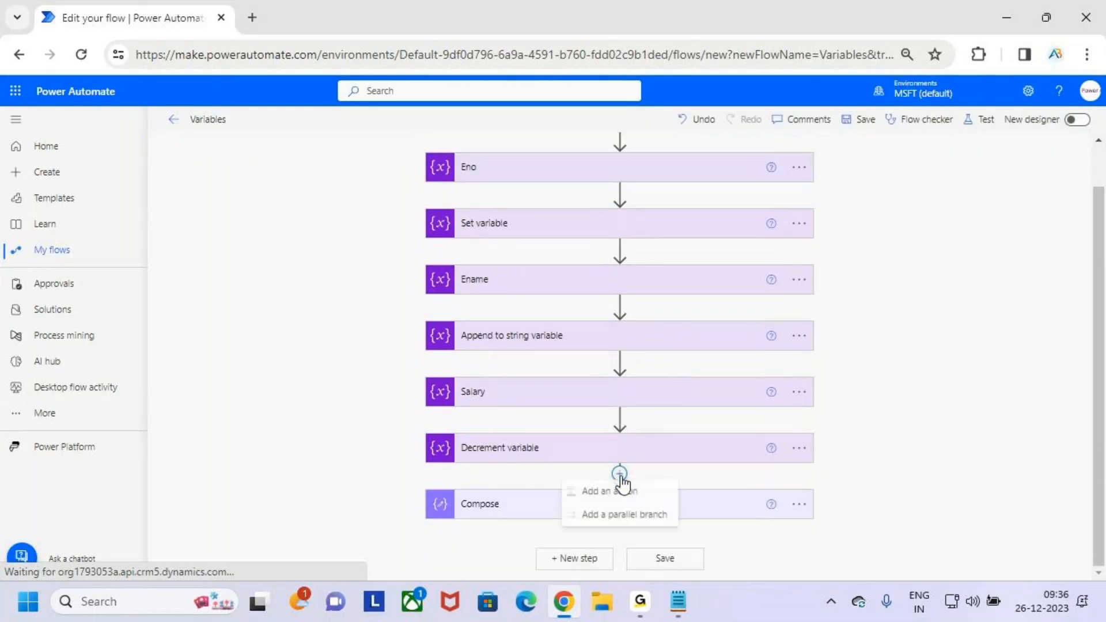
{"action": "left_click", "coordinate": [647, 495]}
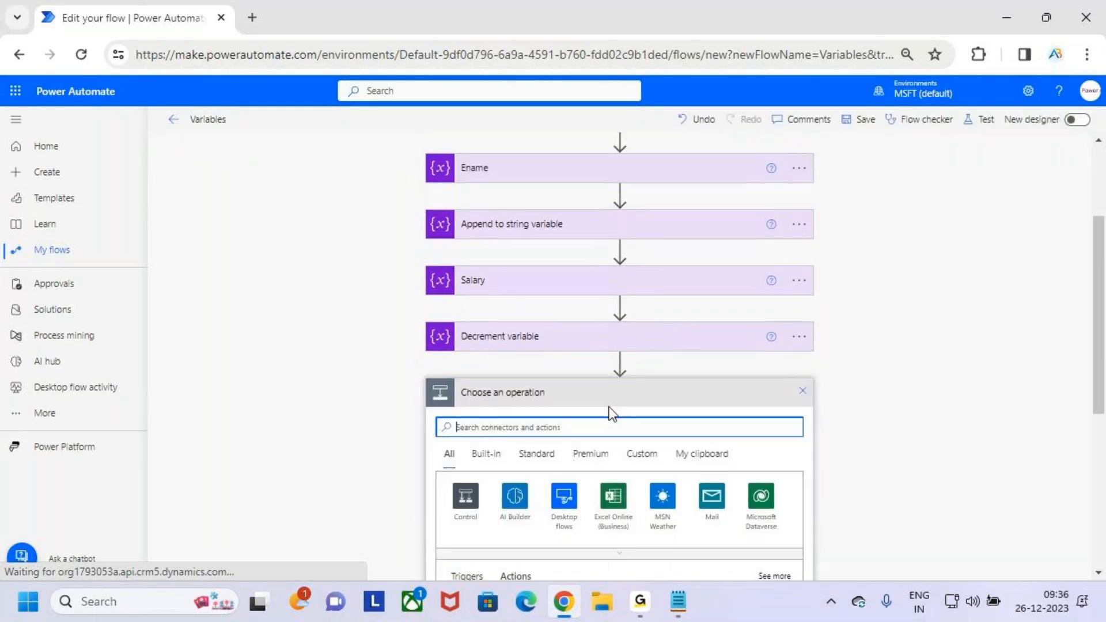
{"action": "scroll", "coordinate": [624, 369], "scroll_direction": "up", "scroll_amount": 3}
{"action": "left_click", "coordinate": [595, 279]}
{"action": "type", "text": "variables"}
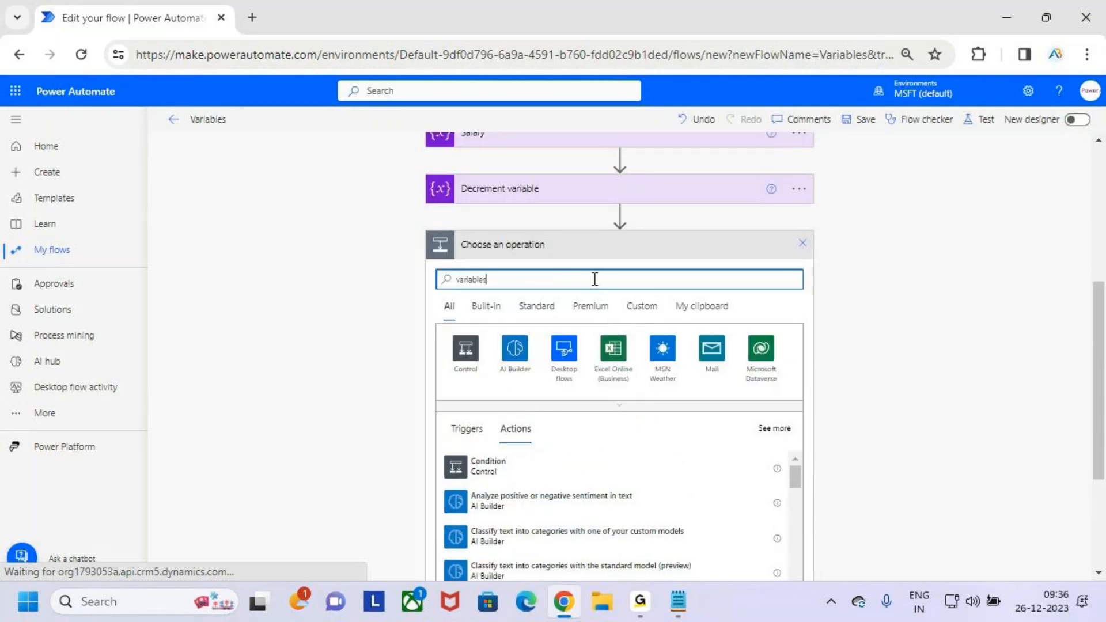
{"action": "scroll", "coordinate": [563, 341], "scroll_direction": "down", "scroll_amount": 2}
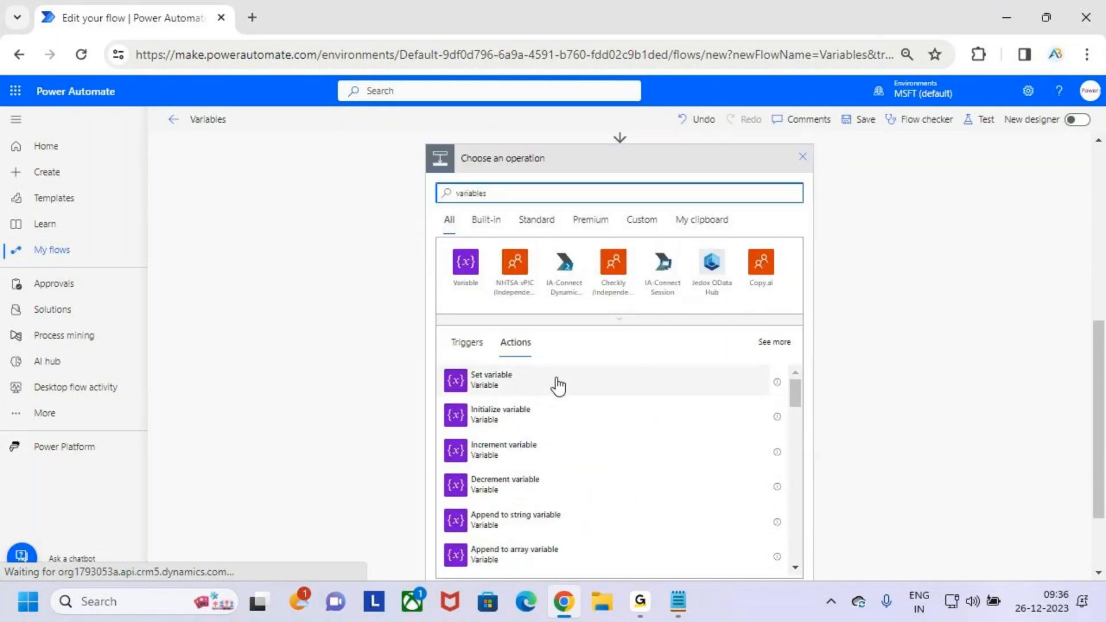
- Temporarily box the Set, Initialize, Increment, Decrement and Append to string variable actions in red, underline Append to array variable and clear the marks
{"action": "left_click_drag", "start_coordinate": [446, 401], "coordinate": [545, 427]}
{"action": "left_click_drag", "start_coordinate": [457, 367], "coordinate": [519, 386]}
{"action": "left_click_drag", "start_coordinate": [437, 434], "coordinate": [522, 449]}
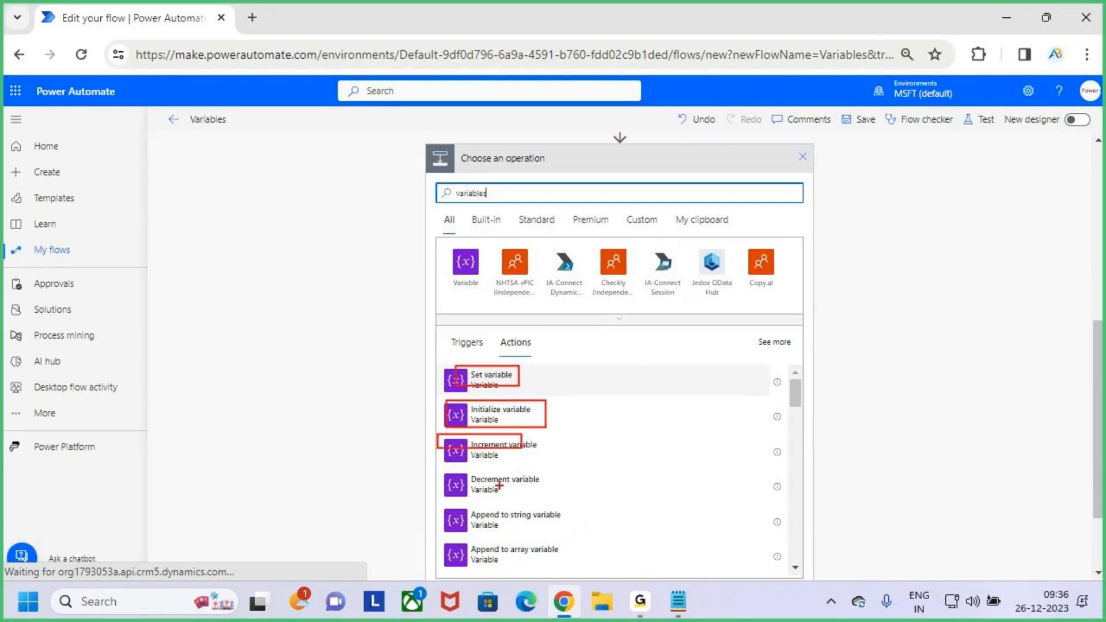
{"action": "left_click_drag", "start_coordinate": [431, 469], "coordinate": [543, 489]}
{"action": "left_click_drag", "start_coordinate": [448, 502], "coordinate": [584, 535]}
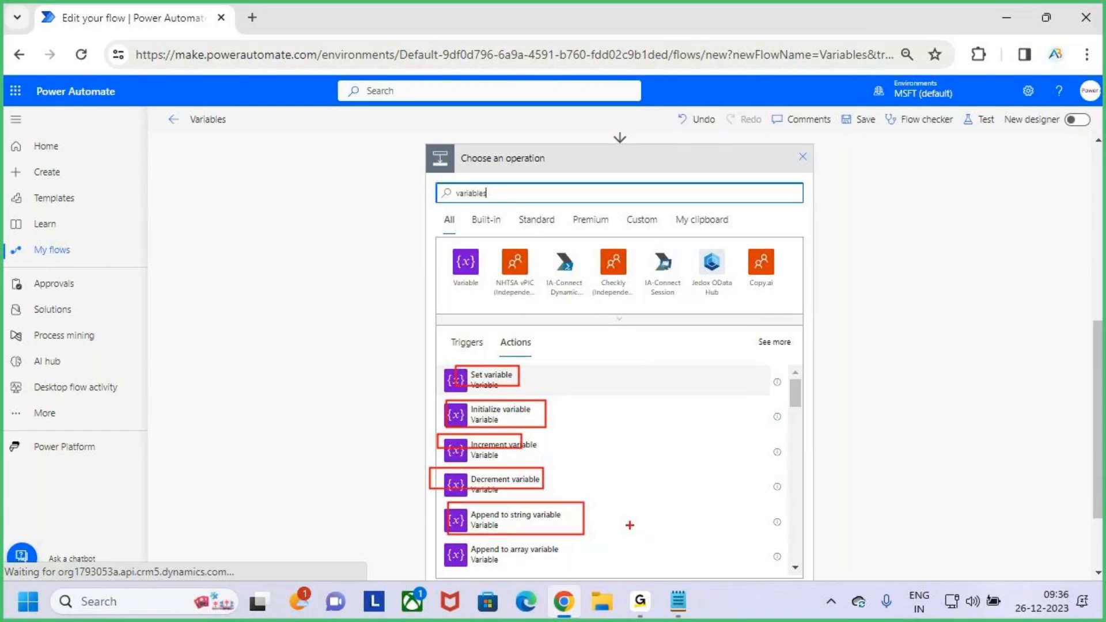
{"action": "mouse_move", "coordinate": [483, 567]}
{"action": "left_mouse_down"}
{"action": "mouse_move", "coordinate": [558, 549]}
{"action": "mouse_move", "coordinate": [469, 575]}
{"action": "left_mouse_up"}
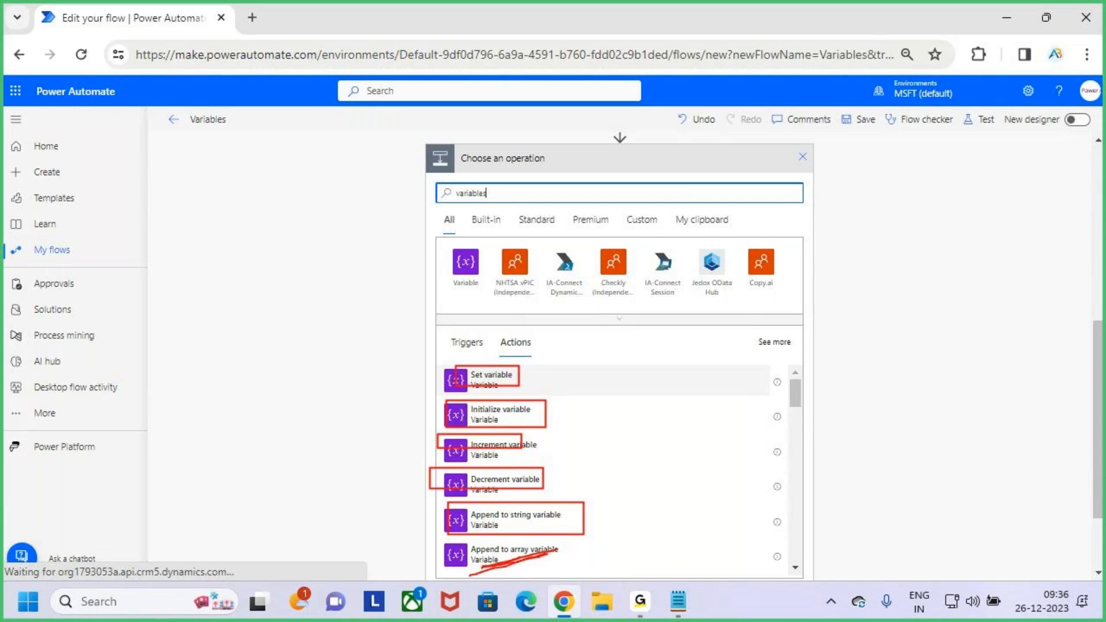
{"action": "key", "text": "Escape"}
- Add an Initialize variable action after Decrement variable and rename it Skill
{"action": "scroll", "coordinate": [685, 405], "scroll_direction": "up", "scroll_amount": 4}
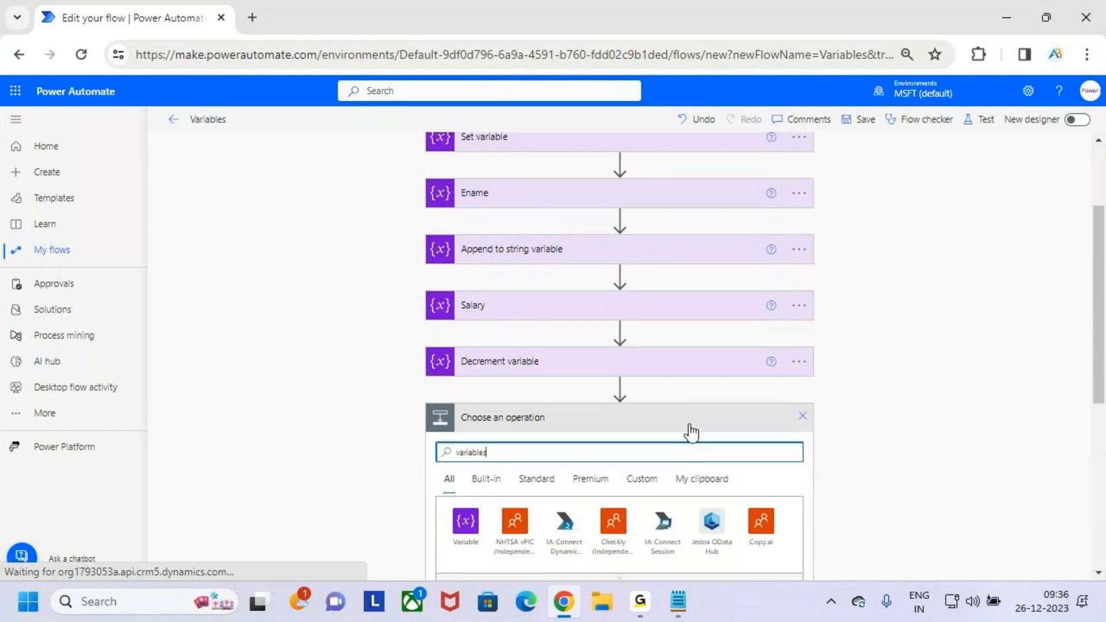
{"action": "scroll", "coordinate": [759, 427], "scroll_direction": "down", "scroll_amount": 6}
{"action": "key", "text": "ctrl+2"}
{"action": "key", "text": "Escape"}
{"action": "scroll", "coordinate": [615, 324], "scroll_direction": "up", "scroll_amount": 1}
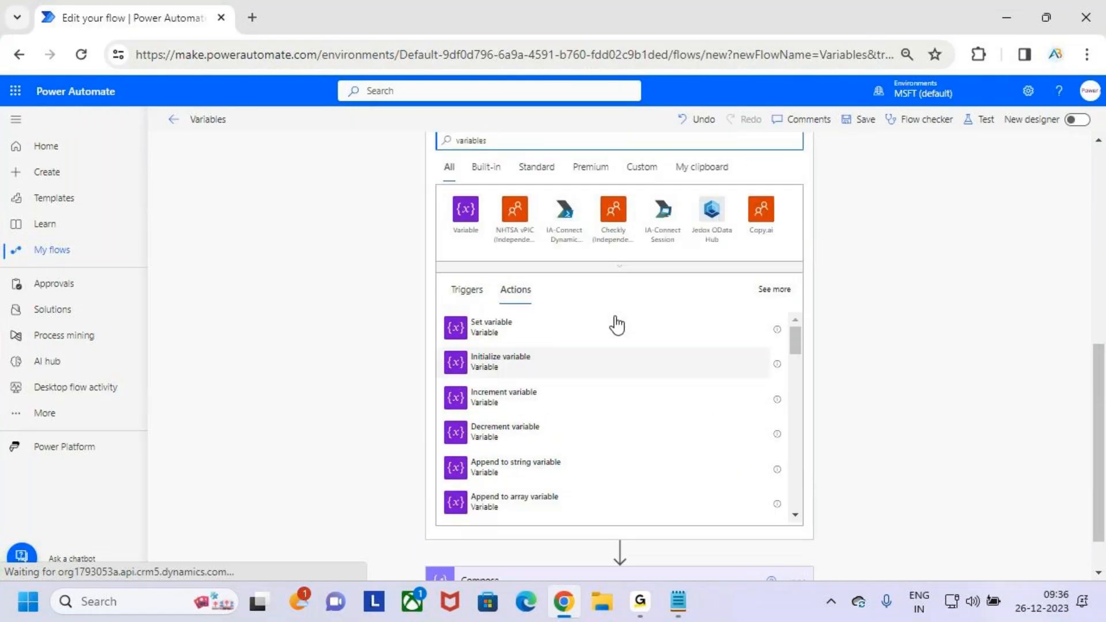
{"action": "scroll", "coordinate": [619, 322], "scroll_direction": "down", "scroll_amount": 2}
{"action": "scroll", "coordinate": [615, 321], "scroll_direction": "up", "scroll_amount": 1}
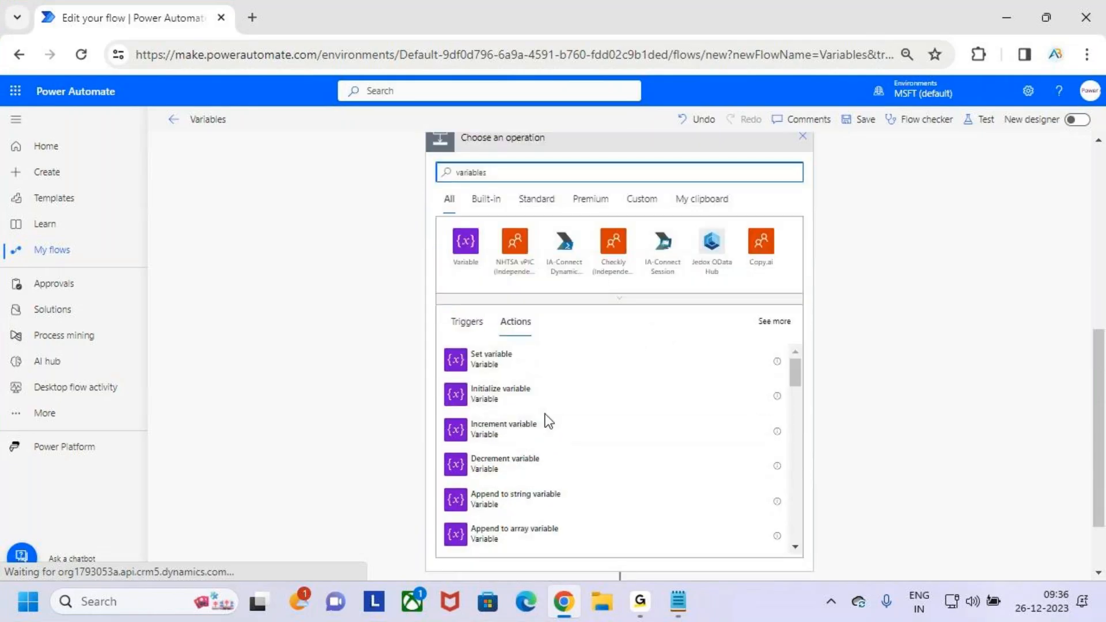
{"action": "left_click", "coordinate": [542, 382]}
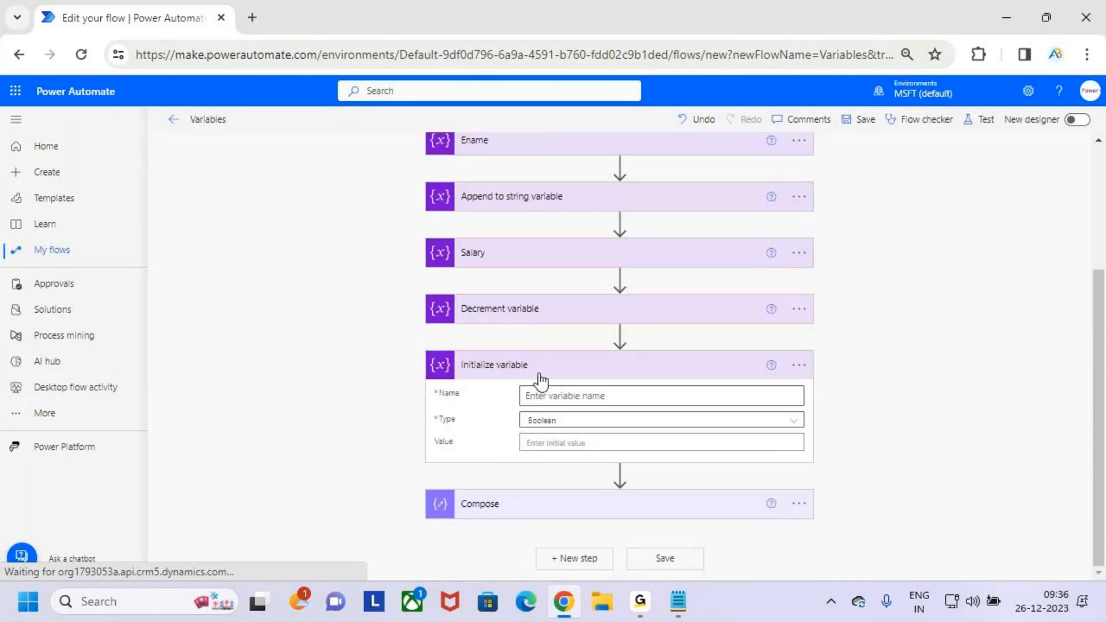
{"action": "left_click", "coordinate": [800, 369]}
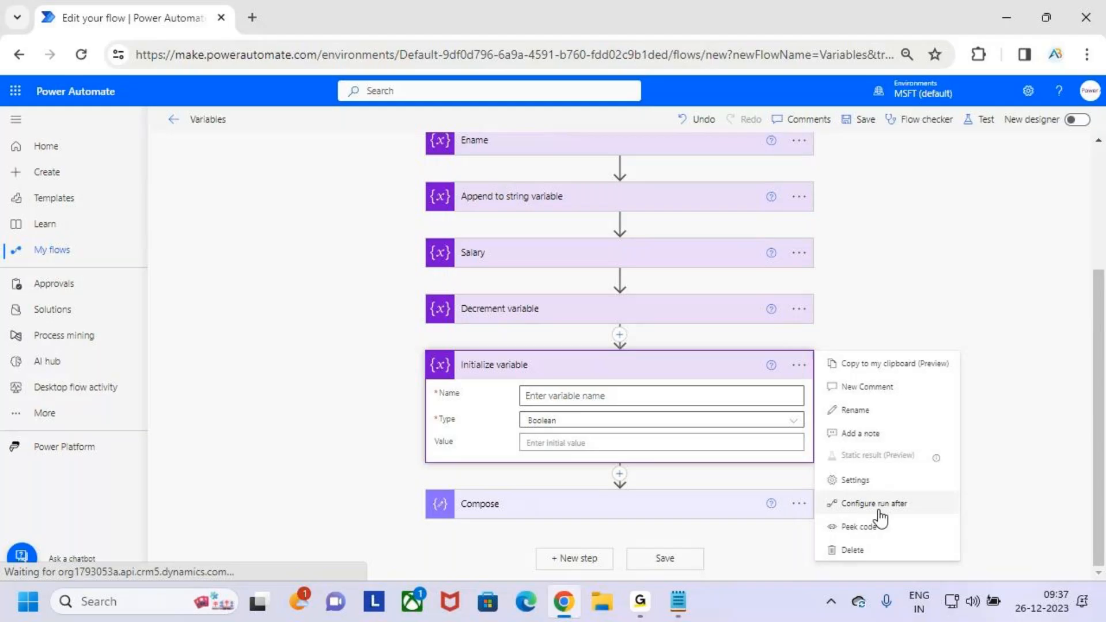
{"action": "left_click", "coordinate": [877, 409]}
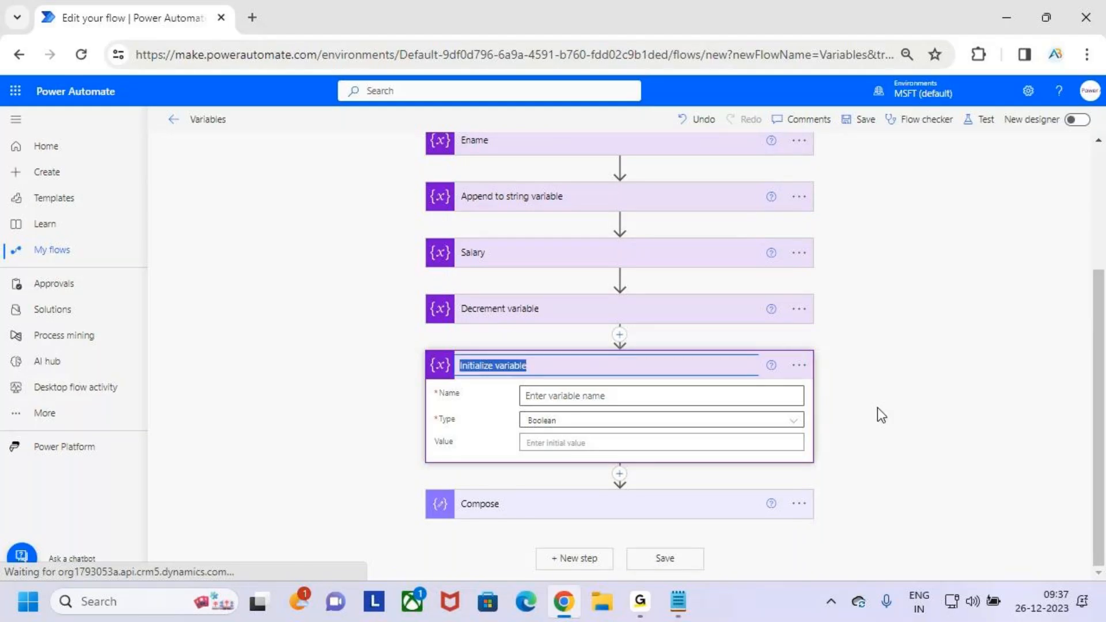
{"action": "type", "text": "Skill"}
{"action": "key", "text": "Return"}
- Name the Skill action's variable VarSkill and set its type to Array
{"action": "left_click", "coordinate": [627, 397]}
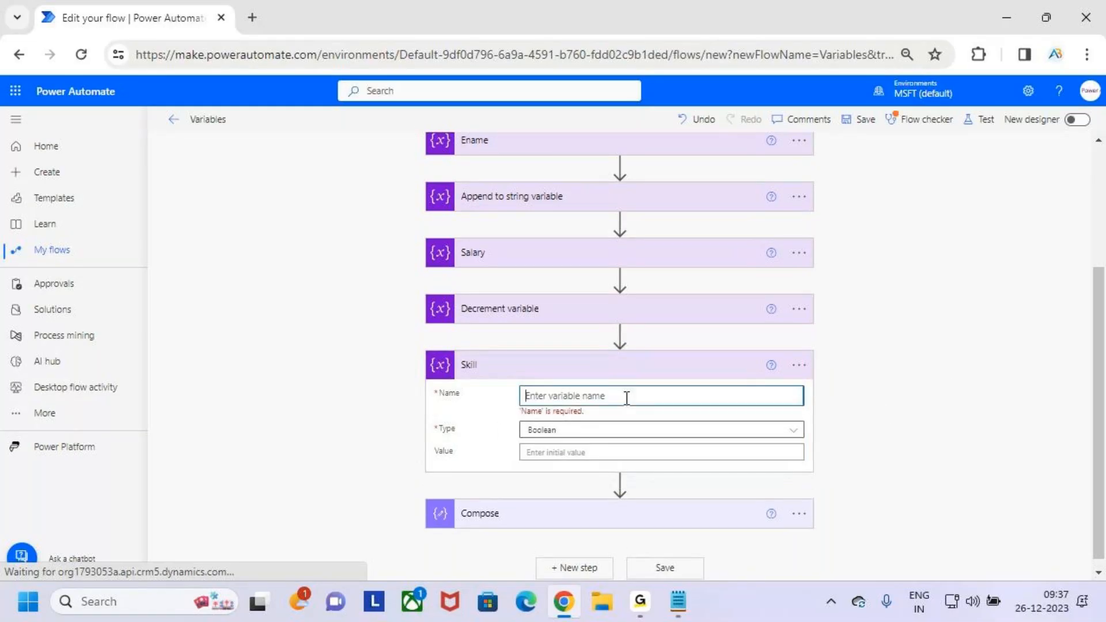
{"action": "type", "text": "VarSkill"}
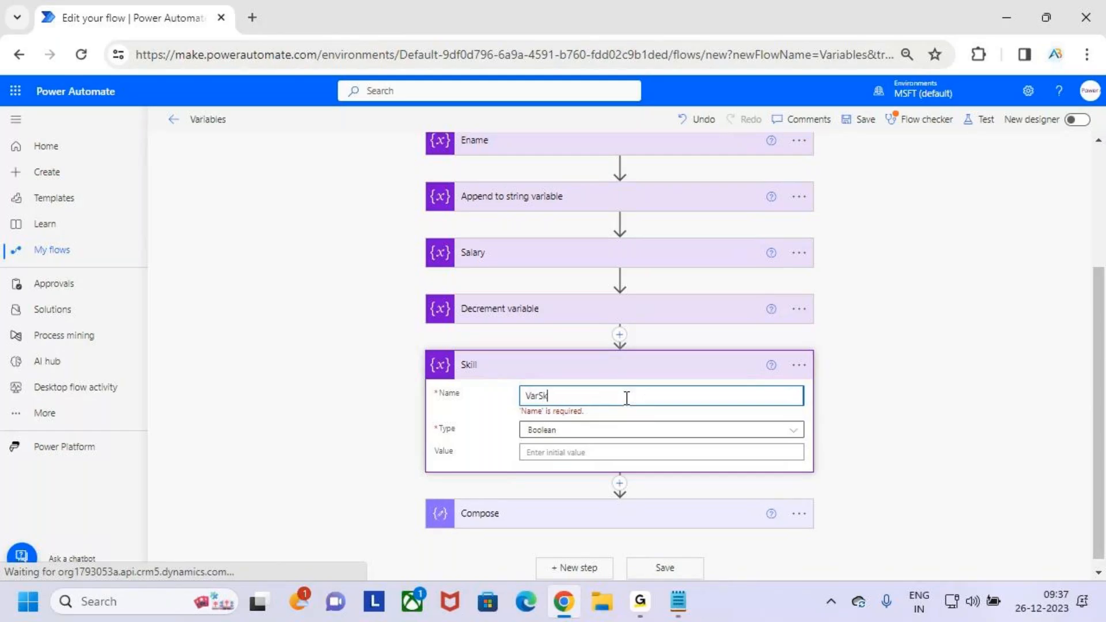
{"action": "left_click", "coordinate": [610, 434]}
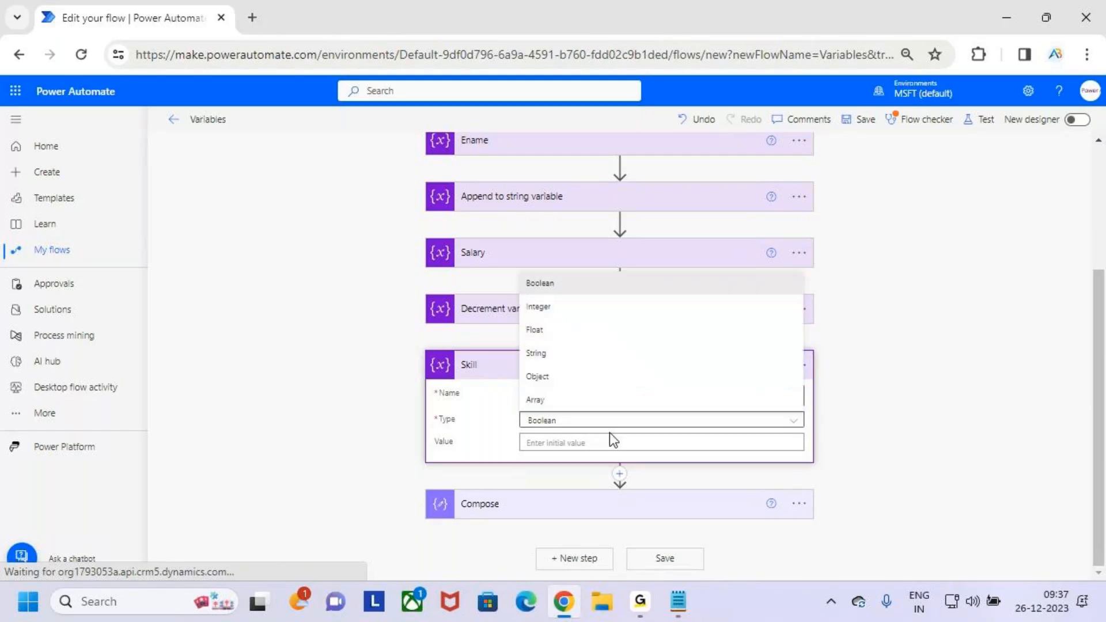
{"action": "left_click_drag", "start_coordinate": [531, 415], "coordinate": [606, 410]}
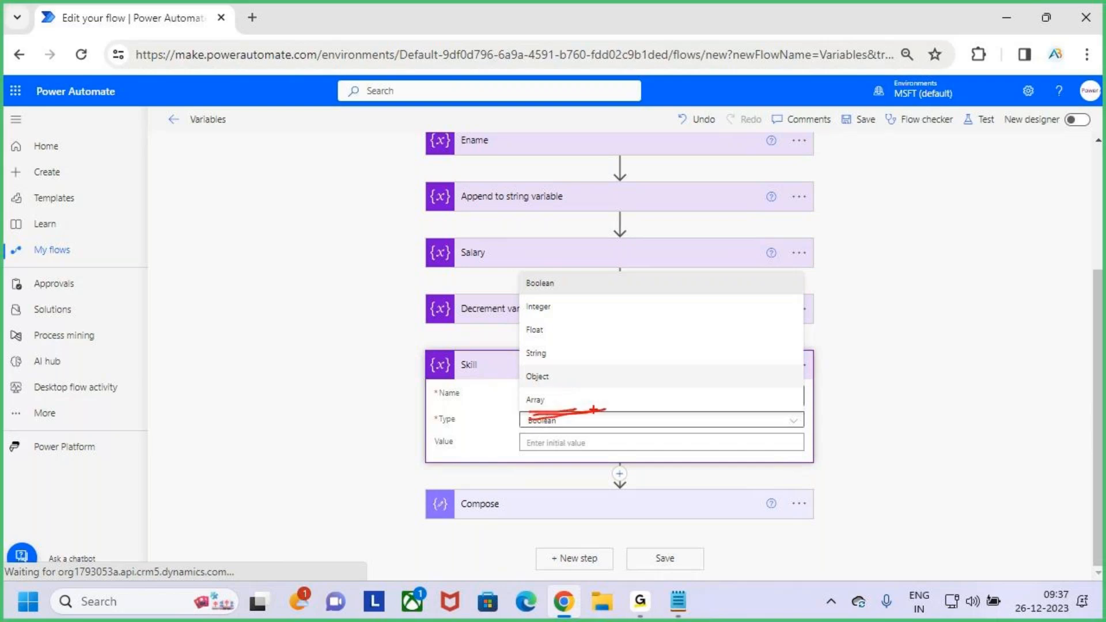
{"action": "key", "text": "Escape"}
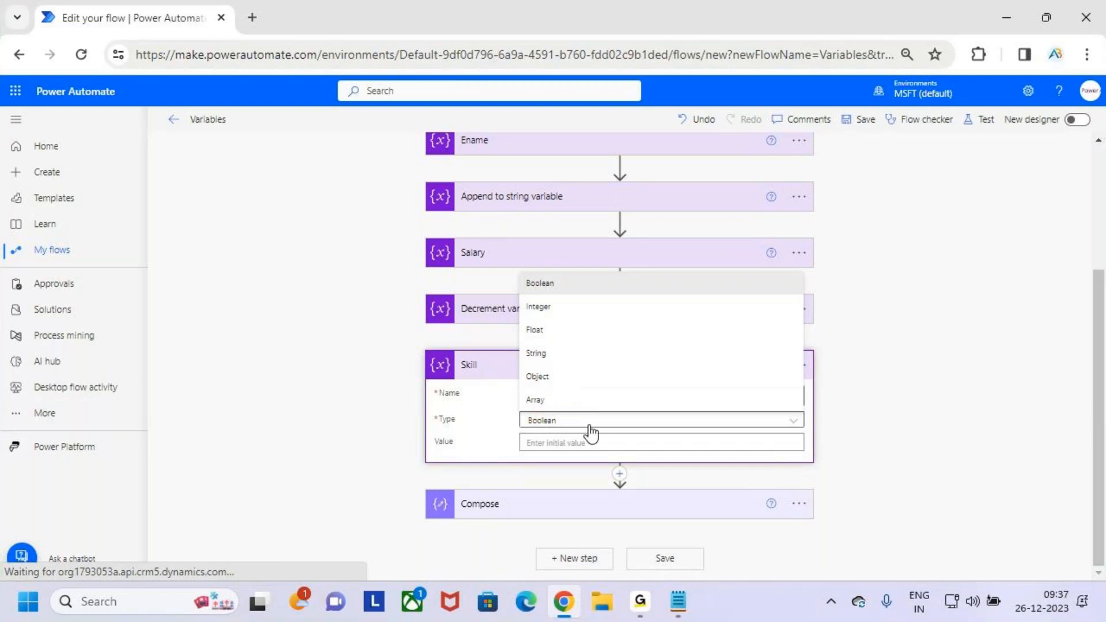
{"action": "left_click", "coordinate": [570, 404]}
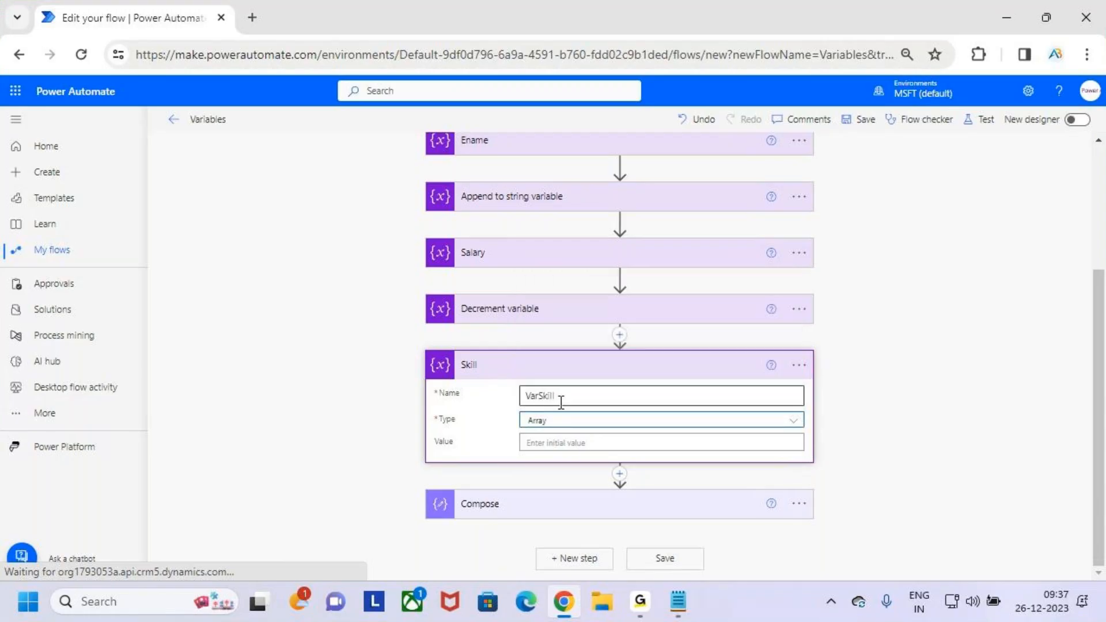
- Reopen the Skill action's type choices, temporarily box String and handwrite sample names in red, and clear the marks
{"action": "key", "text": "ctrl+2"}
{"action": "key", "text": "Escape"}
{"action": "left_click", "coordinate": [632, 420]}
{"action": "key", "text": "ctrl+2"}
{"action": "left_click_drag", "start_coordinate": [524, 504], "coordinate": [562, 518]}
{"action": "mouse_move", "coordinate": [699, 257]}
{"action": "left_mouse_down"}
{"action": "mouse_move", "coordinate": [700, 301]}
{"action": "mouse_move", "coordinate": [755, 281]}
{"action": "mouse_move", "coordinate": [759, 301]}
{"action": "mouse_move", "coordinate": [798, 306]}
{"action": "left_mouse_up"}
{"action": "mouse_move", "coordinate": [812, 283]}
{"action": "left_mouse_down"}
{"action": "mouse_move", "coordinate": [823, 275]}
{"action": "mouse_move", "coordinate": [885, 286]}
{"action": "left_mouse_up"}
{"action": "mouse_move", "coordinate": [750, 152]}
{"action": "left_mouse_down"}
{"action": "mouse_move", "coordinate": [717, 193]}
{"action": "mouse_move", "coordinate": [833, 163]}
{"action": "left_mouse_up"}
{"action": "left_click_drag", "start_coordinate": [842, 148], "coordinate": [843, 183]}
{"action": "left_click_drag", "start_coordinate": [747, 219], "coordinate": [946, 167]}
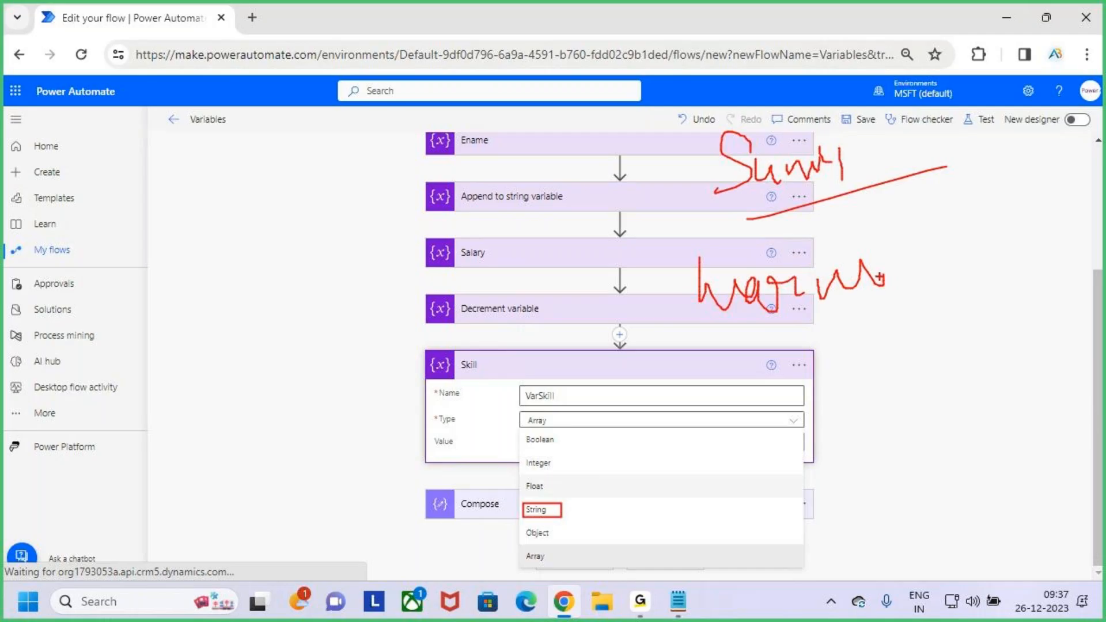
{"action": "key", "text": "Escape"}
- Temporarily handwrite a comma-separated list of sample text values in red, clear the marks and reselect Array as the type
{"action": "key", "text": "ctrl+2"}
{"action": "mouse_move", "coordinate": [720, 177]}
{"action": "left_mouse_down"}
{"action": "mouse_move", "coordinate": [721, 224]}
{"action": "mouse_move", "coordinate": [670, 233]}
{"action": "left_mouse_up"}
{"action": "mouse_move", "coordinate": [721, 197]}
{"action": "left_mouse_down"}
{"action": "mouse_move", "coordinate": [752, 190]}
{"action": "mouse_move", "coordinate": [764, 212]}
{"action": "left_mouse_up"}
{"action": "mouse_move", "coordinate": [777, 189]}
{"action": "left_mouse_down"}
{"action": "mouse_move", "coordinate": [799, 192]}
{"action": "mouse_move", "coordinate": [809, 209]}
{"action": "left_mouse_up"}
{"action": "left_click_drag", "start_coordinate": [833, 161], "coordinate": [880, 230]}
{"action": "left_click_drag", "start_coordinate": [915, 175], "coordinate": [1008, 165]}
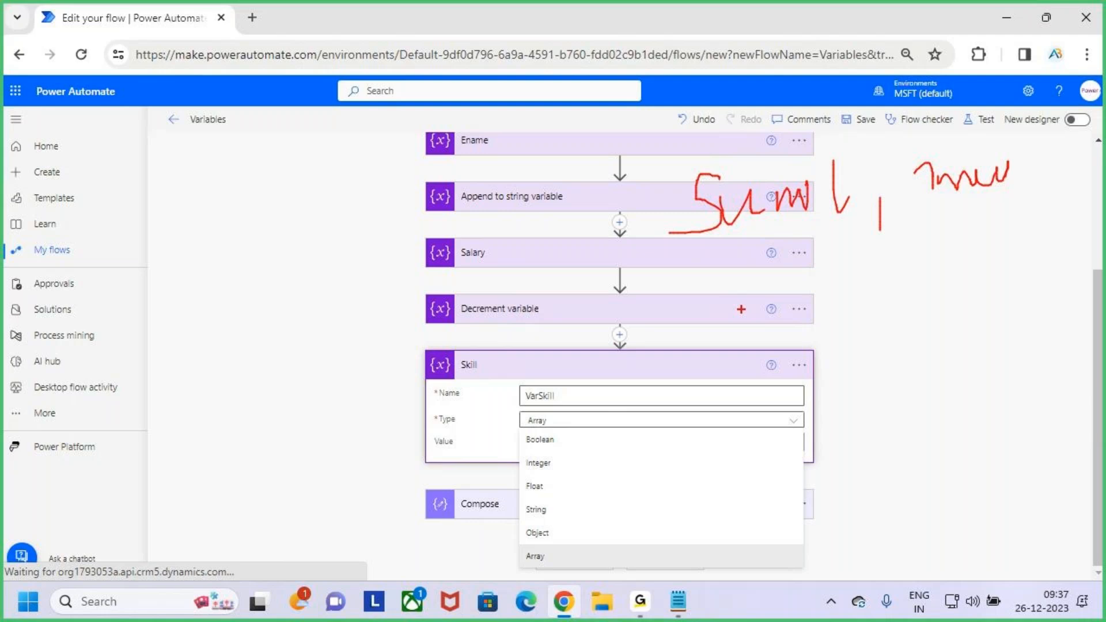
{"action": "mouse_move", "coordinate": [744, 282]}
{"action": "left_mouse_down"}
{"action": "mouse_move", "coordinate": [749, 310]}
{"action": "mouse_move", "coordinate": [798, 325]}
{"action": "left_mouse_up"}
{"action": "mouse_move", "coordinate": [810, 283]}
{"action": "left_mouse_down"}
{"action": "mouse_move", "coordinate": [852, 305]}
{"action": "mouse_move", "coordinate": [876, 292]}
{"action": "left_mouse_up"}
{"action": "left_click_drag", "start_coordinate": [720, 250], "coordinate": [824, 225]}
{"action": "left_click_drag", "start_coordinate": [939, 226], "coordinate": [993, 213]}
{"action": "left_click_drag", "start_coordinate": [783, 342], "coordinate": [903, 303]}
{"action": "key", "text": "Escape"}
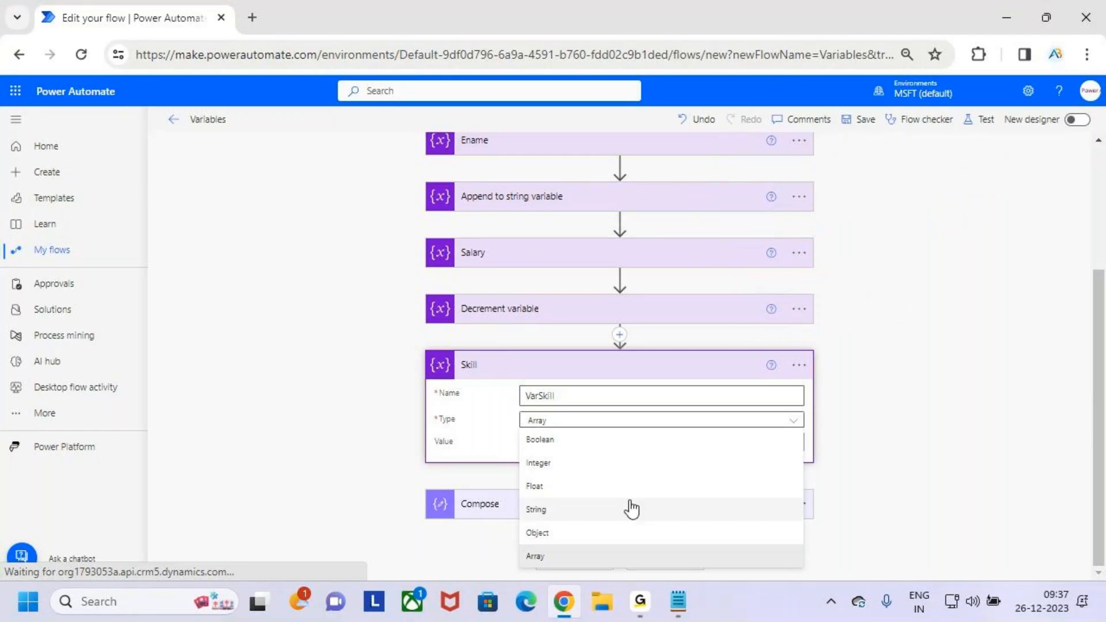
{"action": "left_click", "coordinate": [582, 555]}
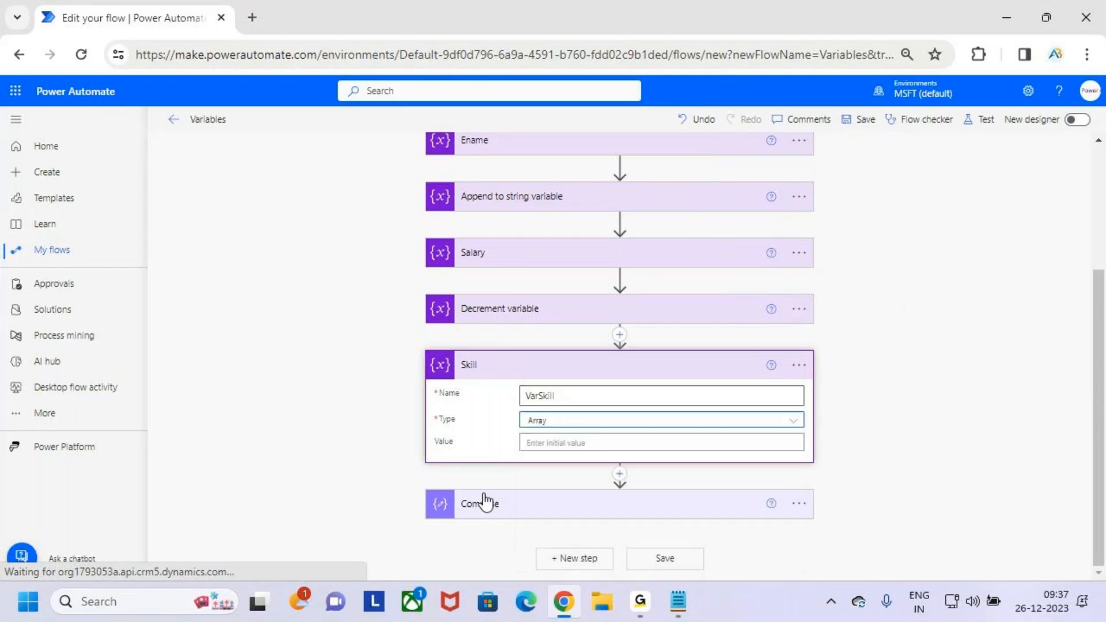
{"action": "left_click", "coordinate": [575, 443]}
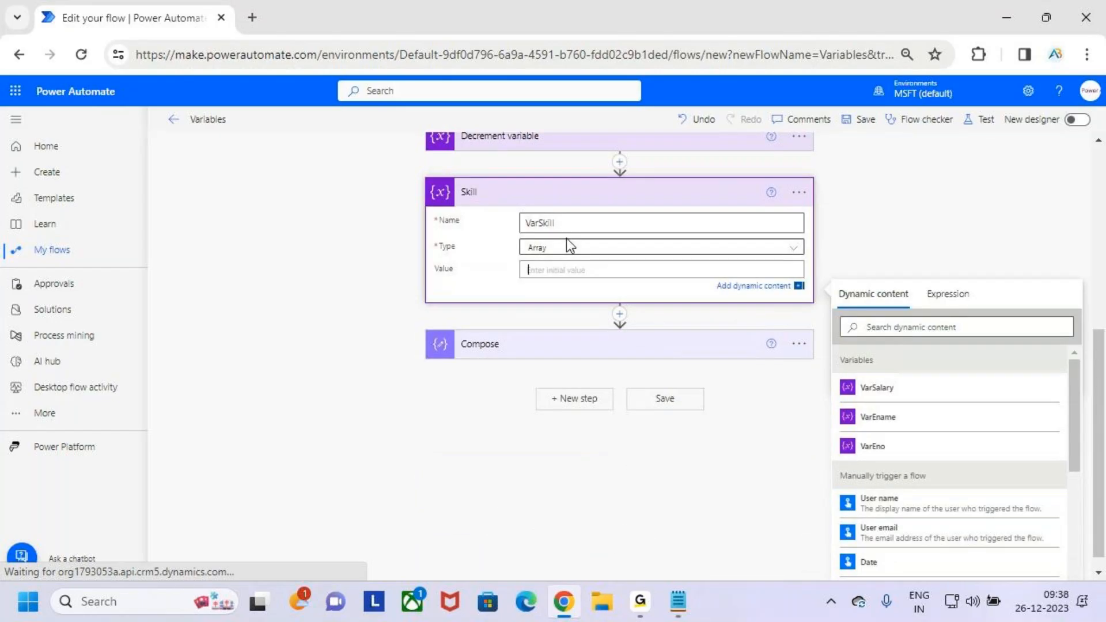
{"action": "left_click", "coordinate": [563, 269]}
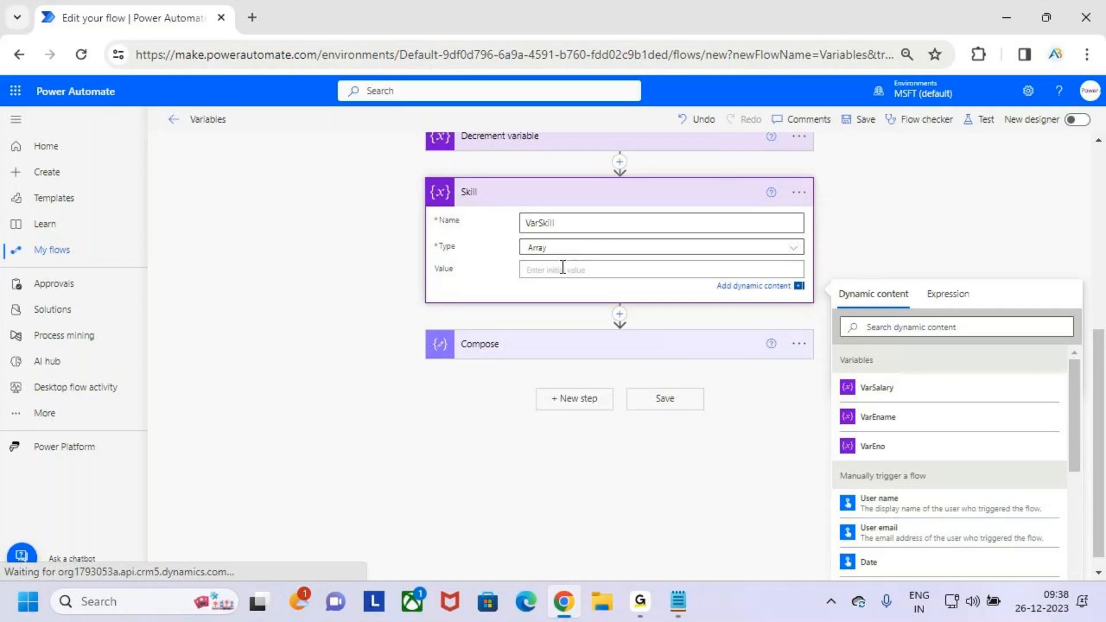
{"action": "type", "text": "[]"}
{"action": "key", "text": "Num_Lock"}
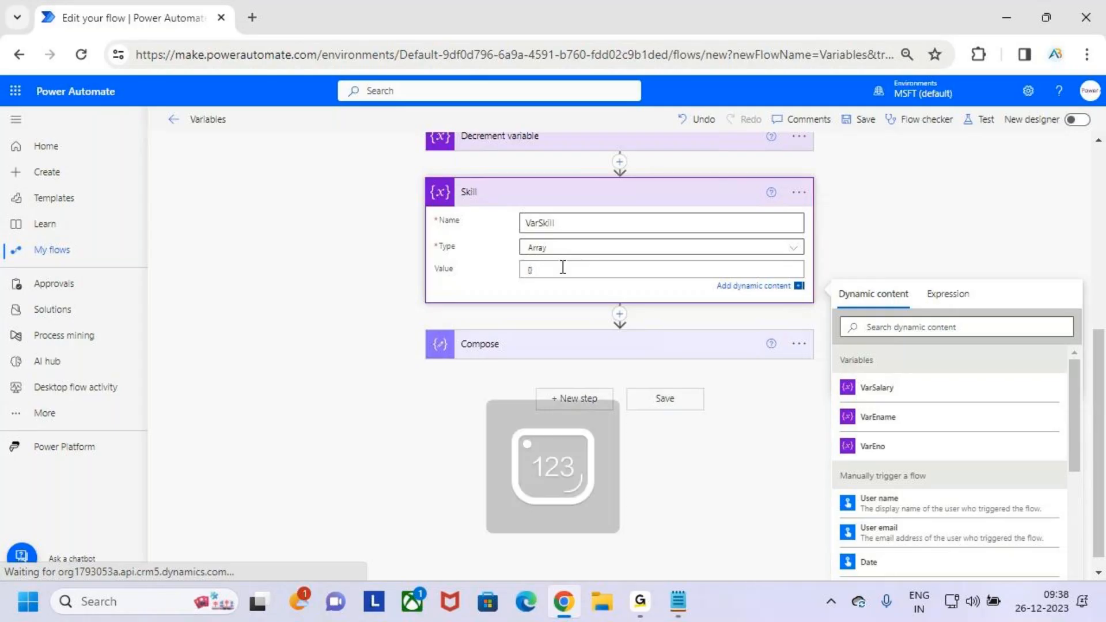
{"action": "key", "text": "BackSpace"}
{"action": "key", "text": "BackSpace"}
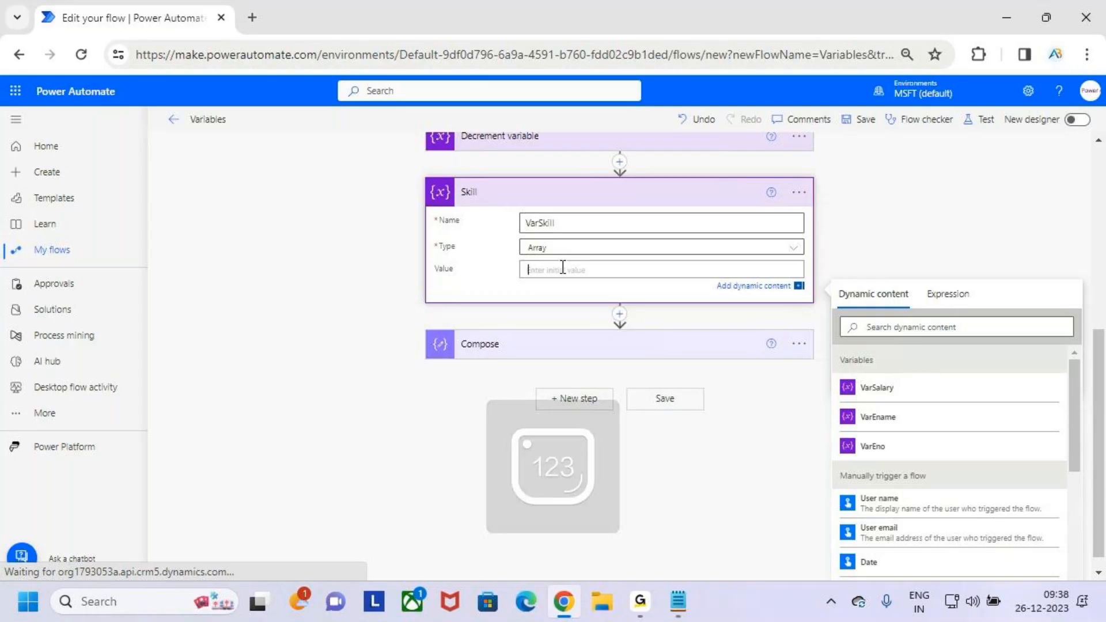
{"action": "type", "text": "["}
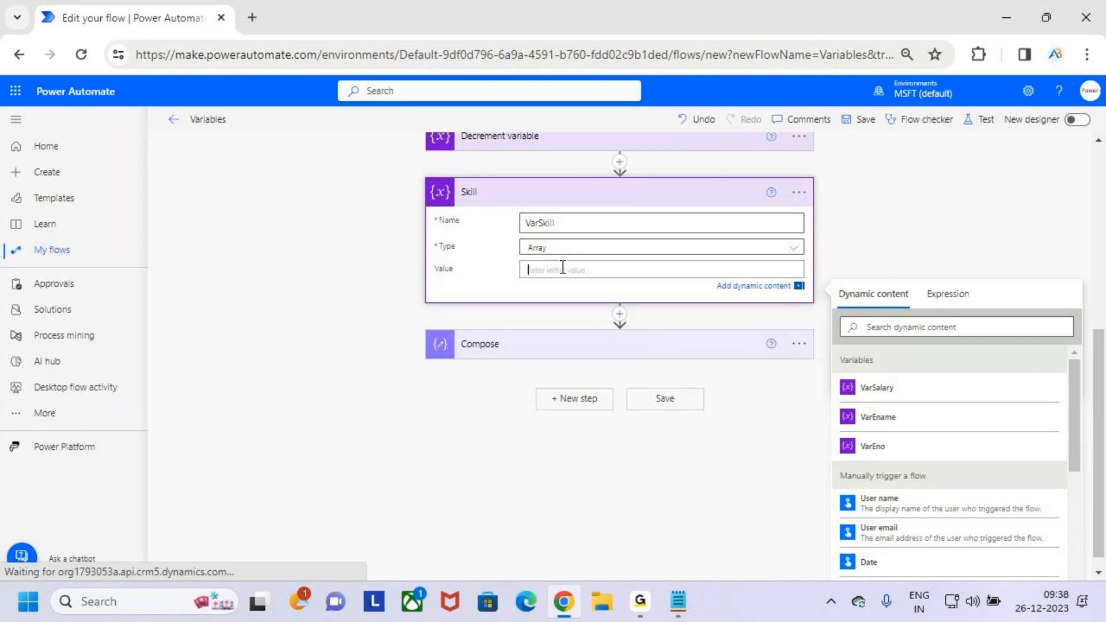
{"action": "key", "text": "BackSpace"}
- Enter opening and closing square brackets in the Skill action's initial value, on separate lines with an empty line between them
{"action": "type", "text": "["}
{"action": "key", "text": "shift+Return"}
{"action": "key", "text": "shift+Return"}
{"action": "type", "text": "]"}
{"action": "key", "text": "Up"}
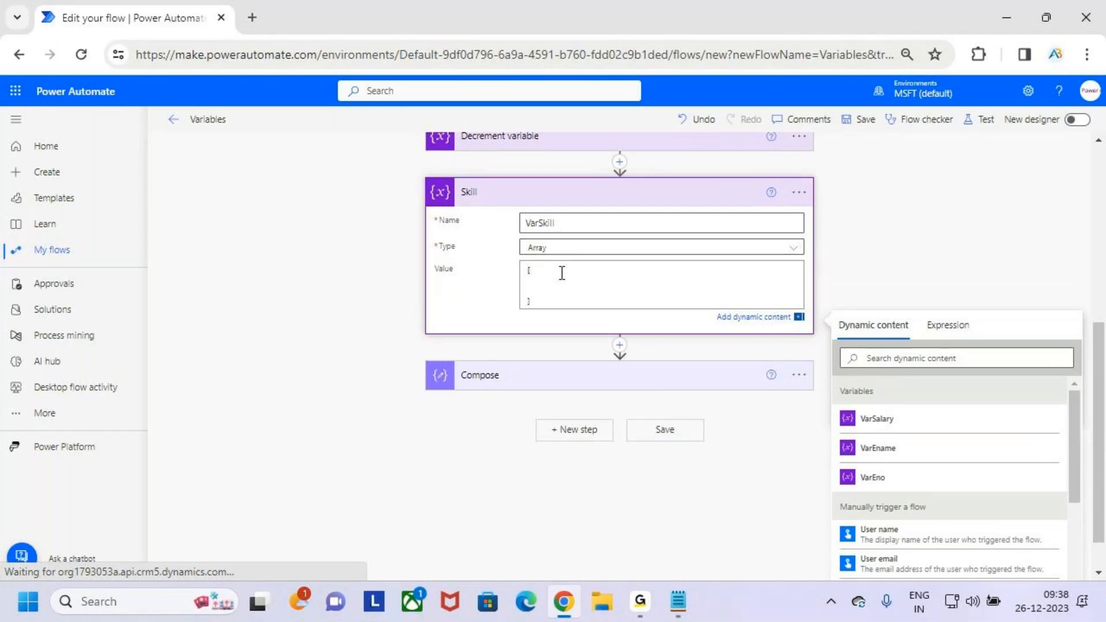
{"action": "scroll", "coordinate": [548, 273], "scroll_direction": "up", "scroll_amount": 3}
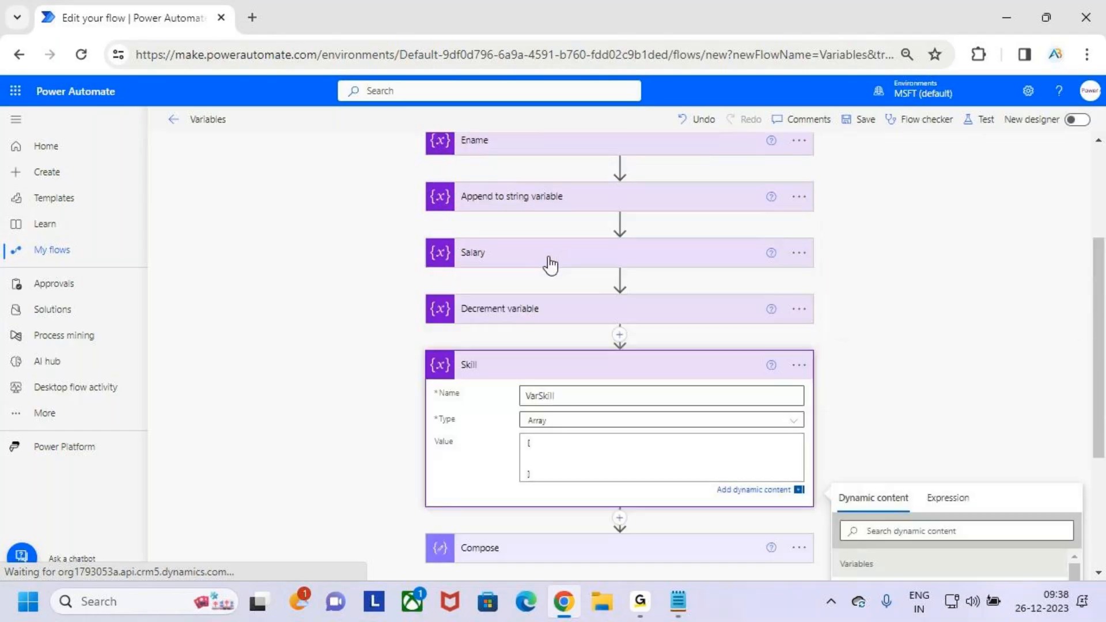
{"action": "scroll", "coordinate": [555, 271], "scroll_direction": "down", "scroll_amount": 3}
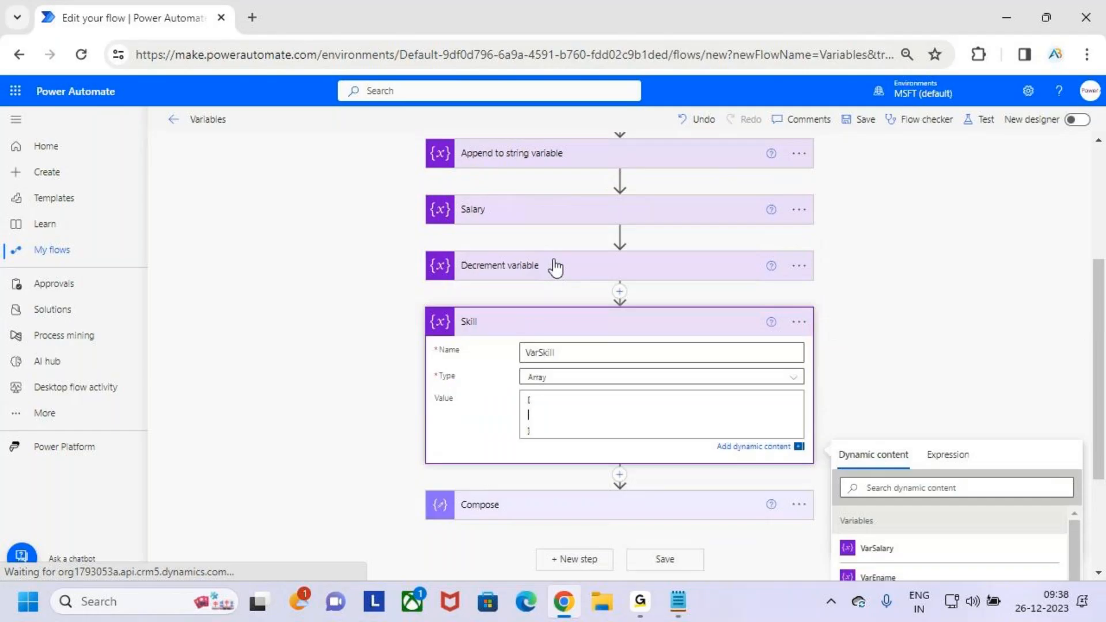
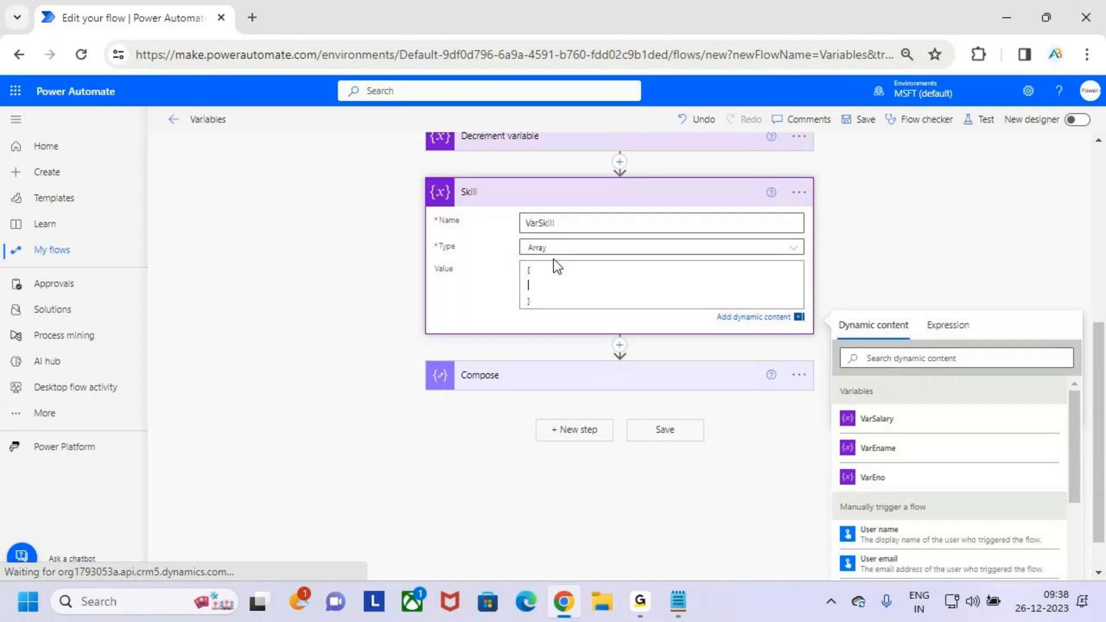
- Enter "Power BI" in double quotes as the first item between the Skill array's brackets, followed by a comma and a new line
{"action": "type", "text": "Power BI\""}
{"action": "key", "text": "Left"}
{"action": "key", "text": "Left"}
{"action": "key", "text": "Left"}
{"action": "key", "text": "Left"}
{"action": "key", "text": "Left"}
{"action": "type", "text": "\""}
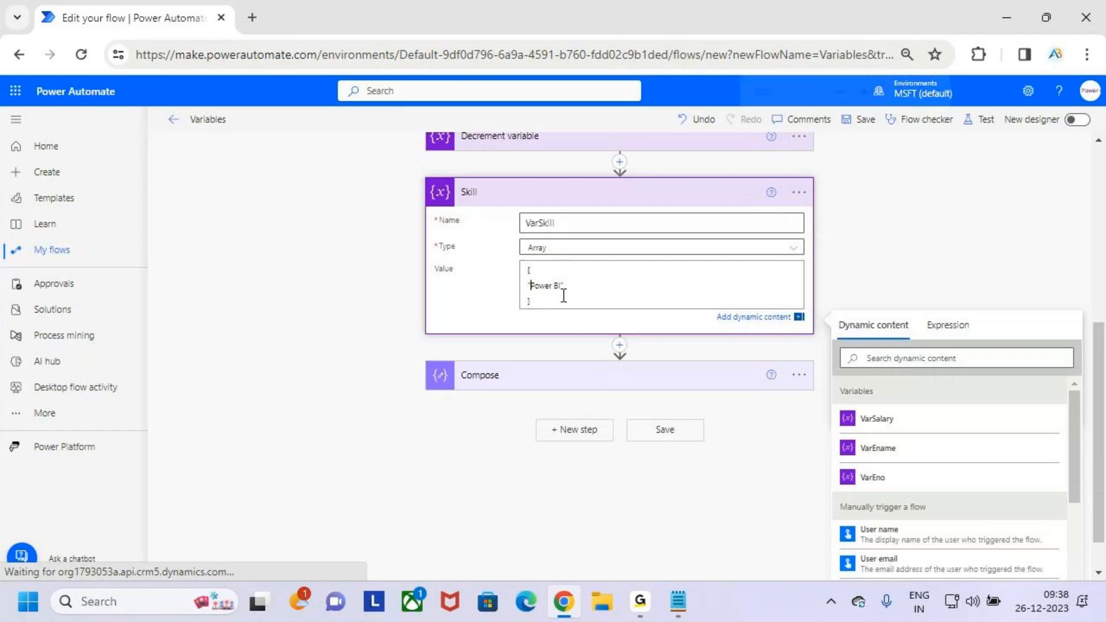
{"action": "key", "text": "ctrl+plus"}
{"action": "key", "text": "ctrl+plus"}
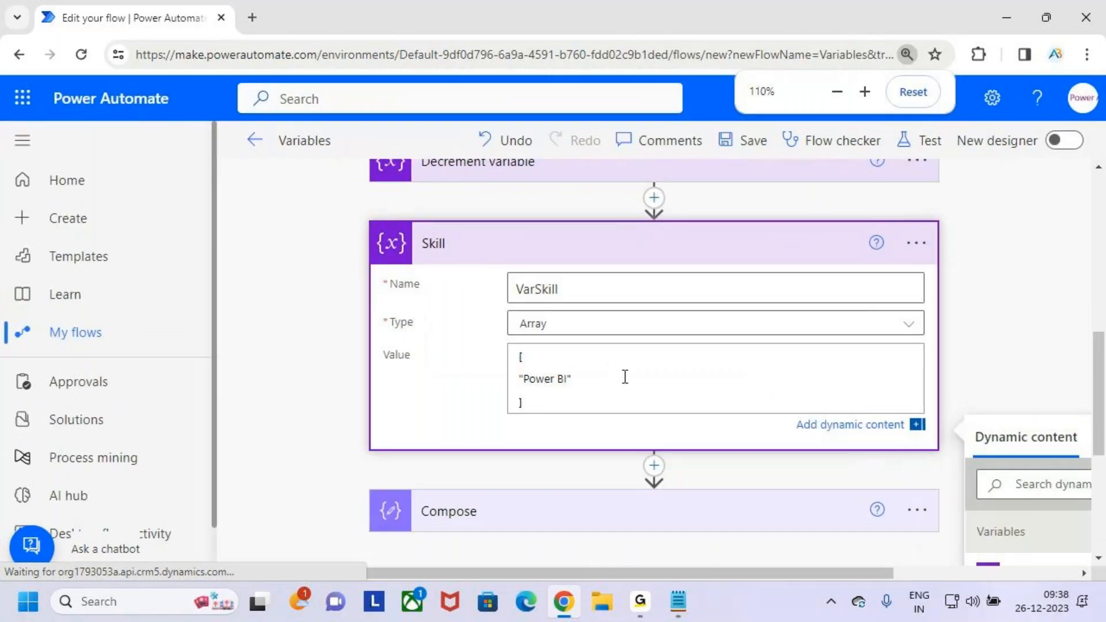
{"action": "left_click", "coordinate": [593, 379]}
{"action": "type", "text": ","}
{"action": "key", "text": "Return"}
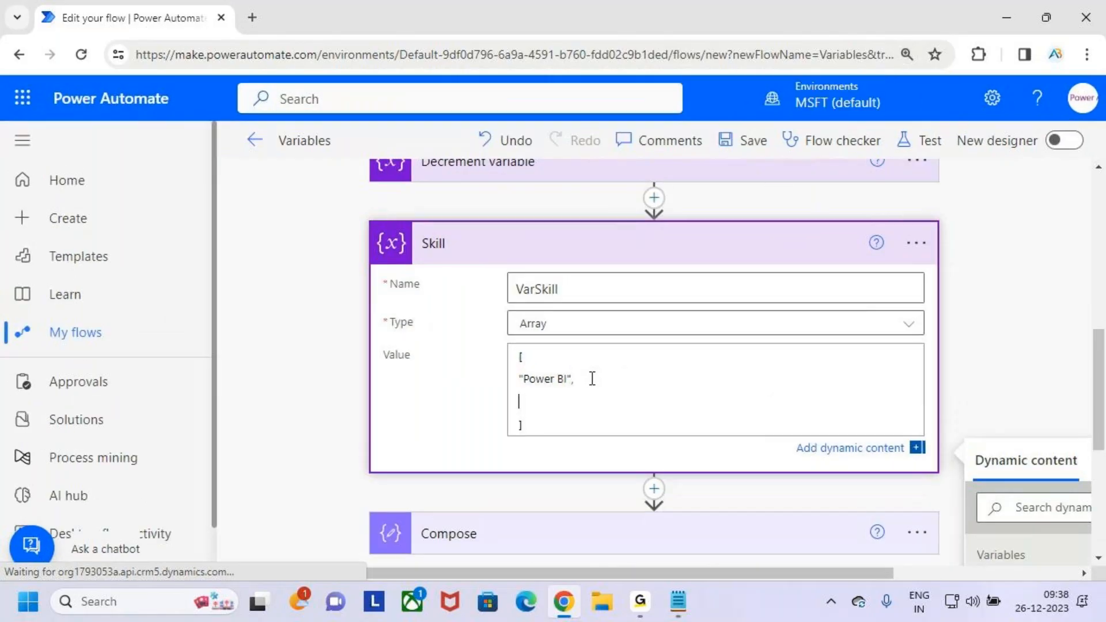
- Add "Sql Server" in double quotes as the array's second item, followed by a comma and a new line
{"action": "type", "text": "\"\""}
{"action": "key", "text": "Left"}
{"action": "type", "text": "Sq"}
{"action": "key", "text": "BackSpace"}
{"action": "type", "text": "ql Server"}
{"action": "key", "text": "Right"}
{"action": "type", "text": ","}
{"action": "key", "text": "Return"}
- Add "Power Apps" in double quotes as the last item of the Skill array, before the closing bracket
{"action": "type", "text": "Power Apps"}
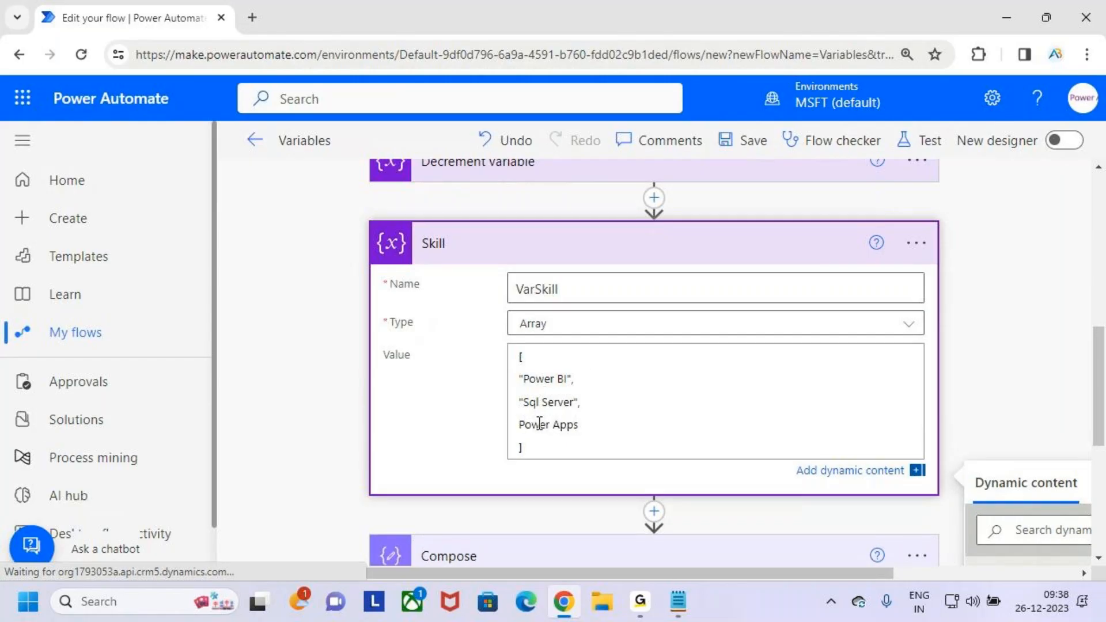
{"action": "left_click", "coordinate": [519, 425]}
{"action": "type", "text": "\""}
{"action": "key", "text": "Right"}
{"action": "key", "text": "Right"}
{"action": "key", "text": "Right"}
{"action": "key", "text": "Right"}
{"action": "key", "text": "Right"}
{"action": "key", "text": "Right"}
{"action": "key", "text": "Right"}
{"action": "key", "text": "Right"}
{"action": "key", "text": "Right"}
{"action": "key", "text": "Right"}
{"action": "type", "text": "\""}
{"action": "scroll", "coordinate": [678, 259], "scroll_direction": "down", "scroll_amount": 2}
{"action": "scroll", "coordinate": [685, 250], "scroll_direction": "up", "scroll_amount": 2}
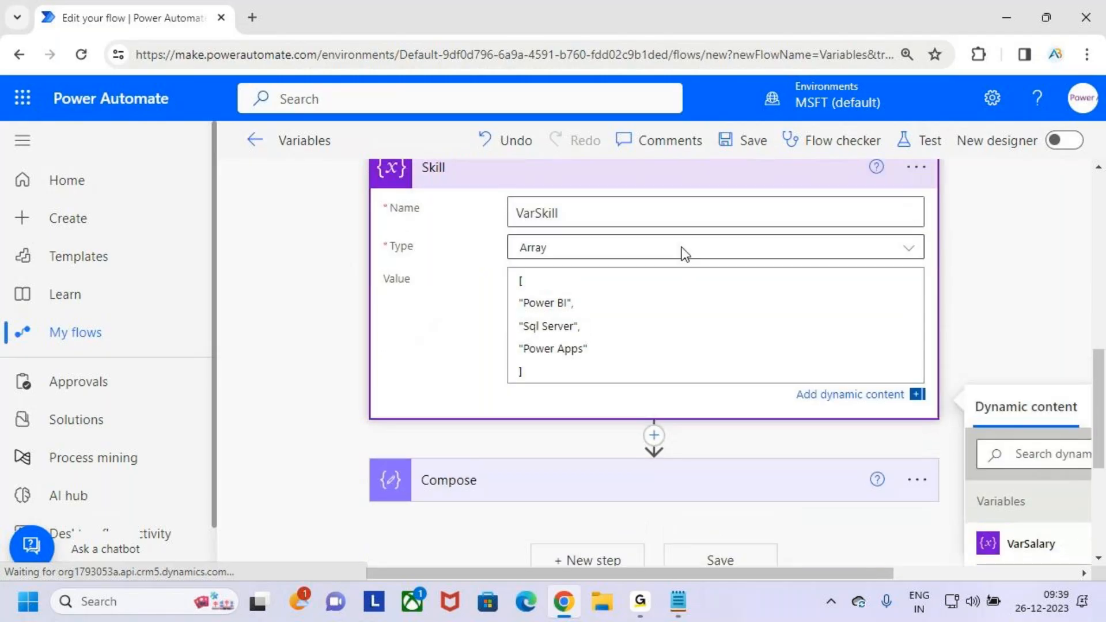
{"action": "left_click", "coordinate": [968, 254]}
{"action": "key", "text": "ctrl+minus"}
{"action": "key", "text": "ctrl+minus"}
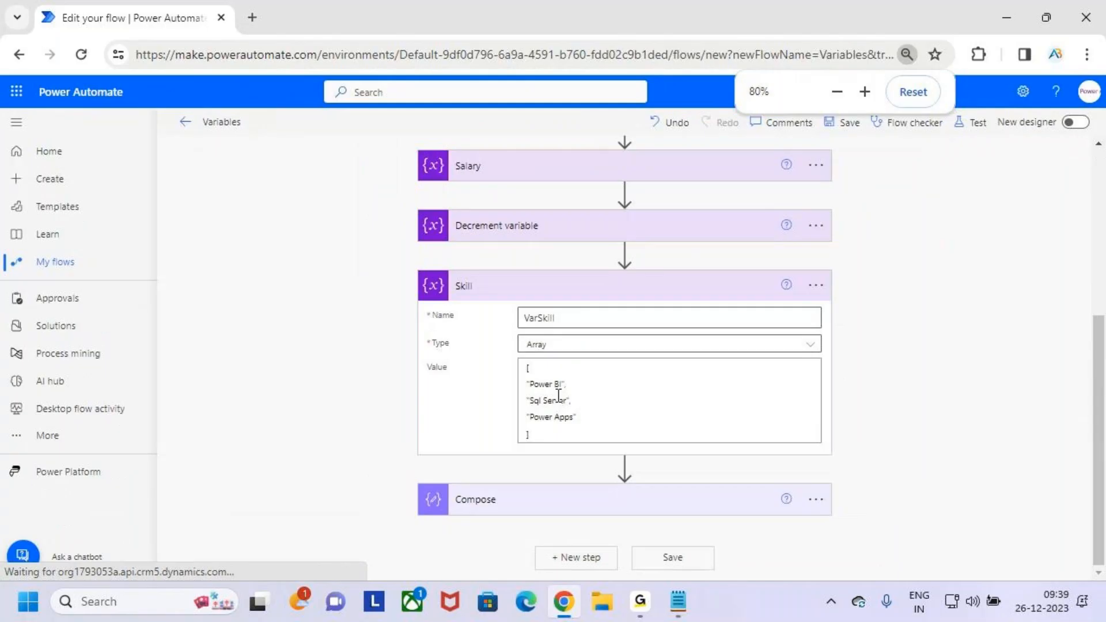
- Expand the Compose action and insert the VarSkill variable on a new line below VarSalary in its inputs
{"action": "left_click", "coordinate": [697, 497]}
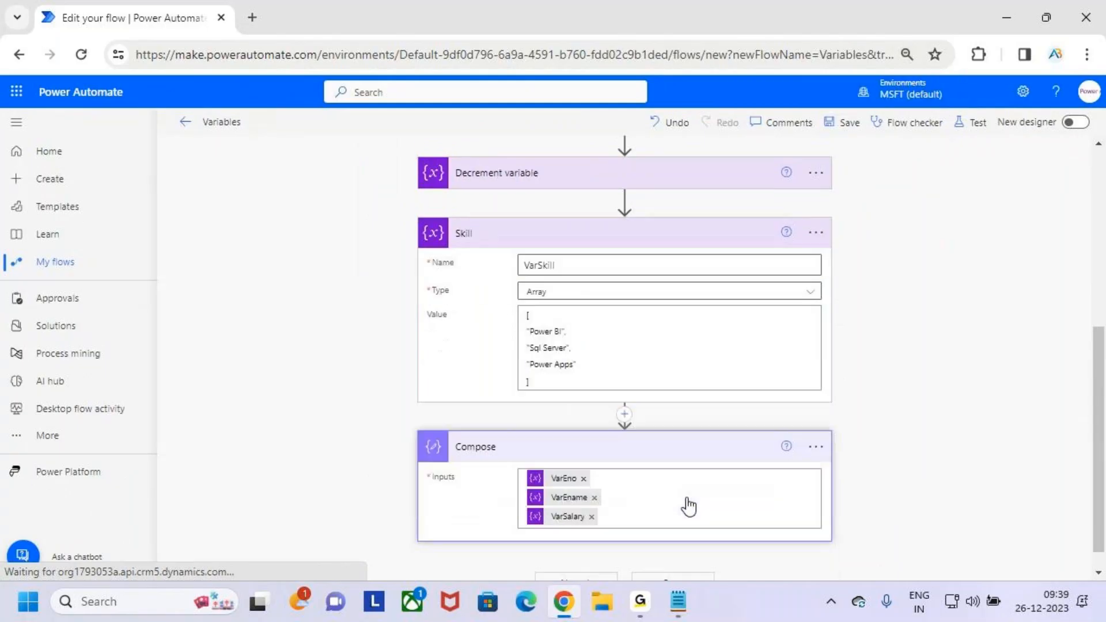
{"action": "left_click", "coordinate": [623, 484]}
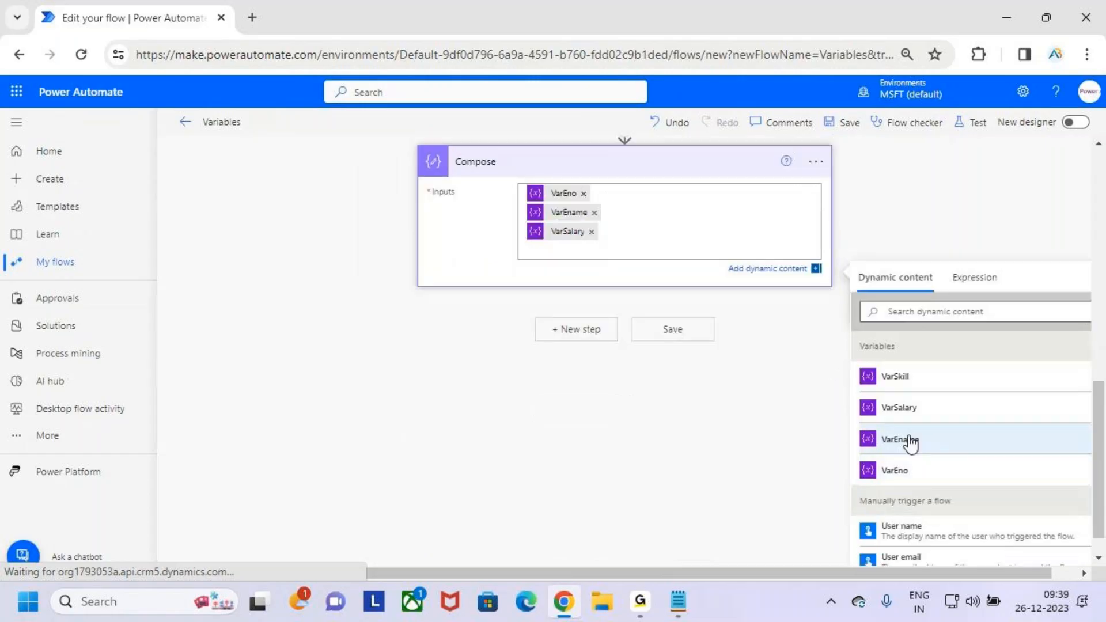
{"action": "left_click", "coordinate": [916, 379]}
{"action": "scroll", "coordinate": [651, 286], "scroll_direction": "up", "scroll_amount": 5}
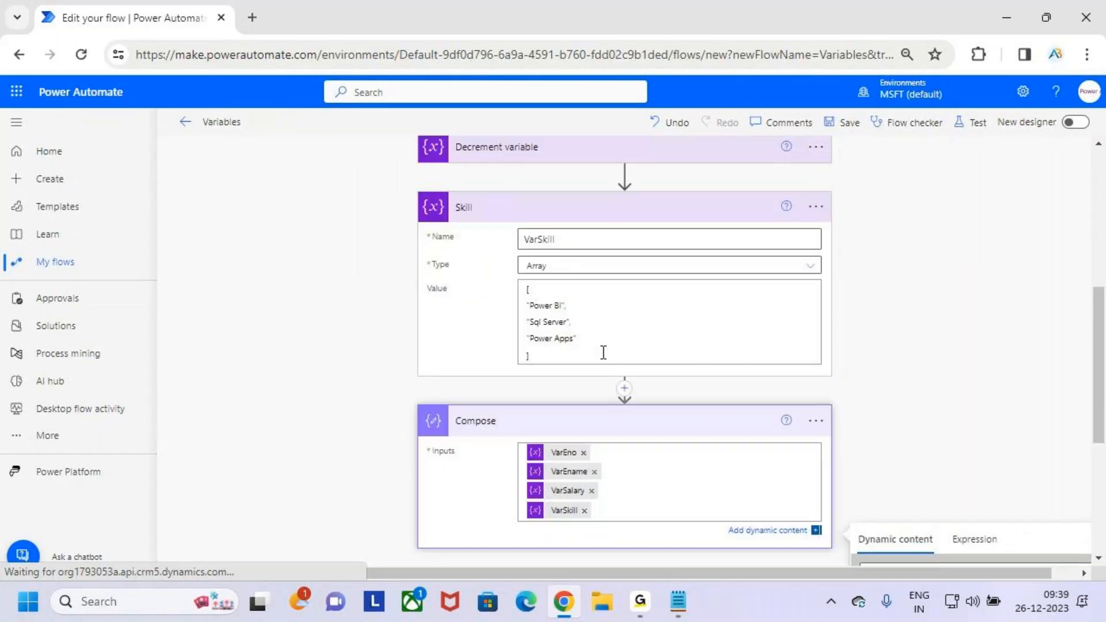
{"action": "left_click", "coordinate": [604, 353]}
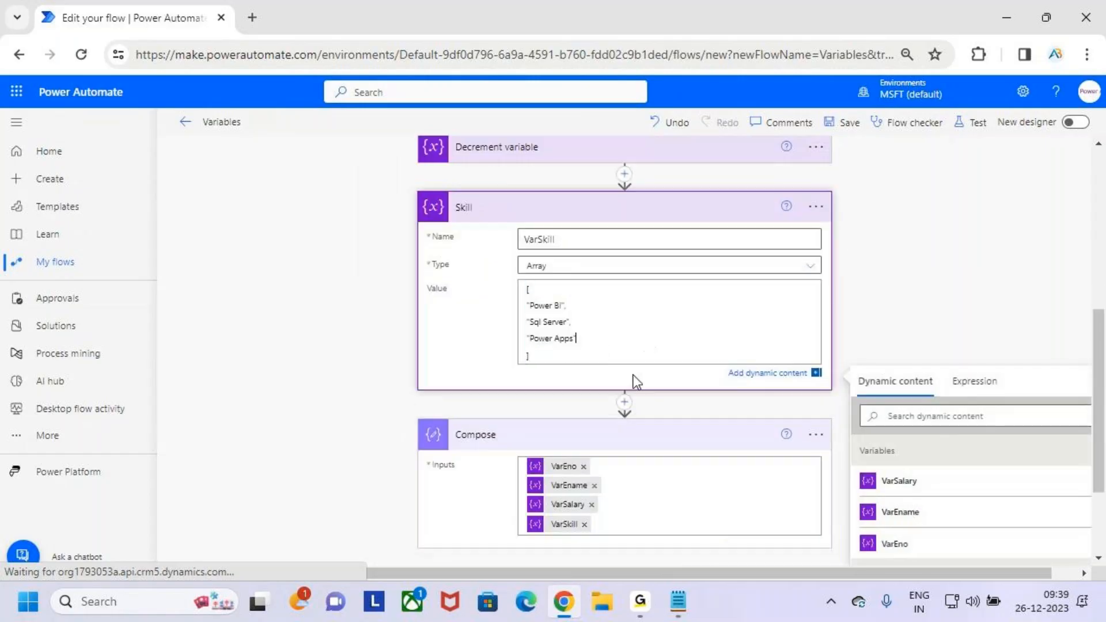
- Save the flow and run a manual test of it
{"action": "left_click", "coordinate": [851, 122]}
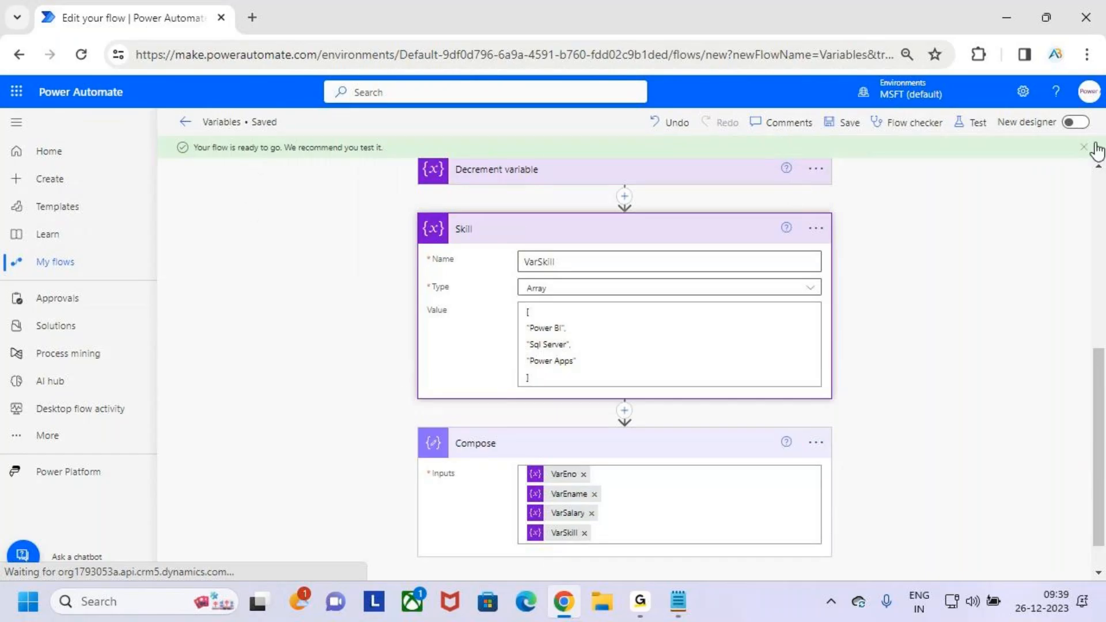
{"action": "left_click", "coordinate": [973, 123]}
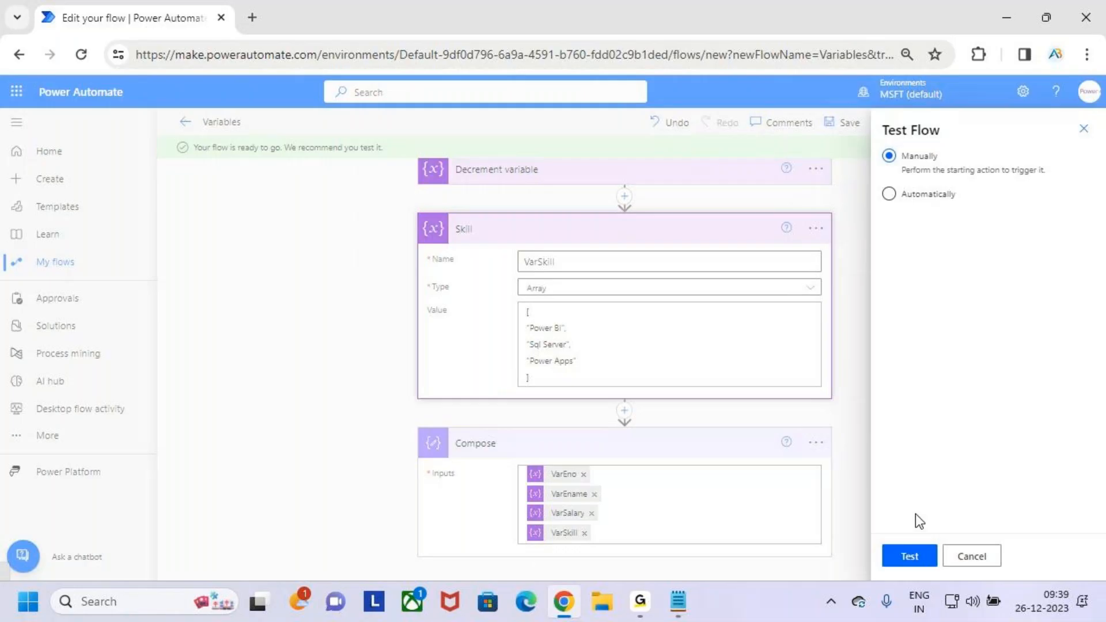
{"action": "left_click", "coordinate": [909, 555]}
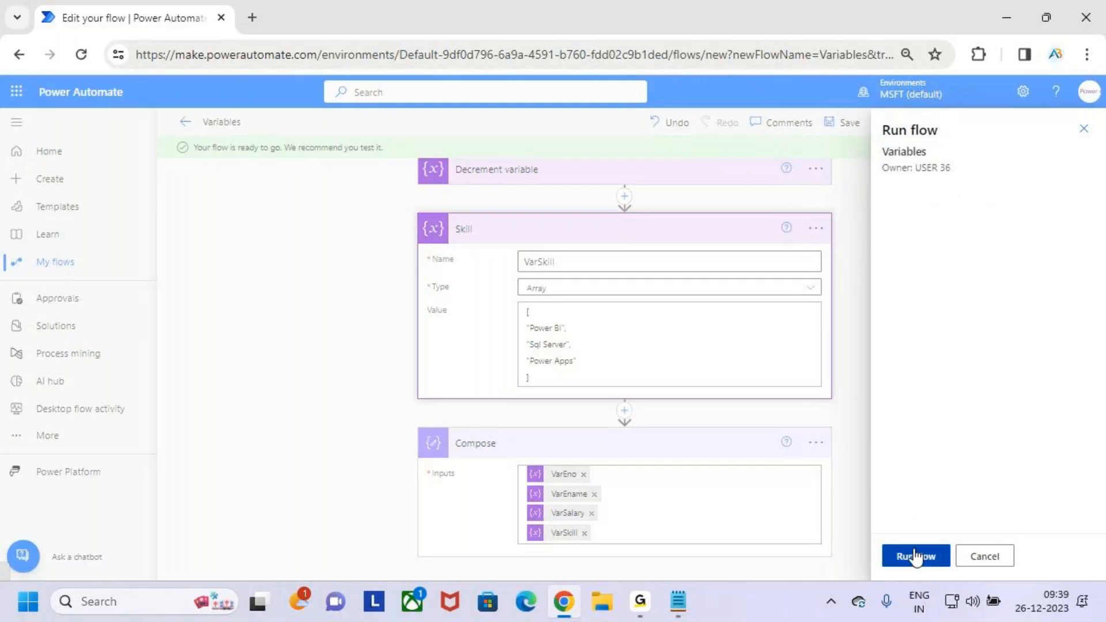
{"action": "left_click", "coordinate": [915, 557]}
{"action": "left_click", "coordinate": [921, 557]}
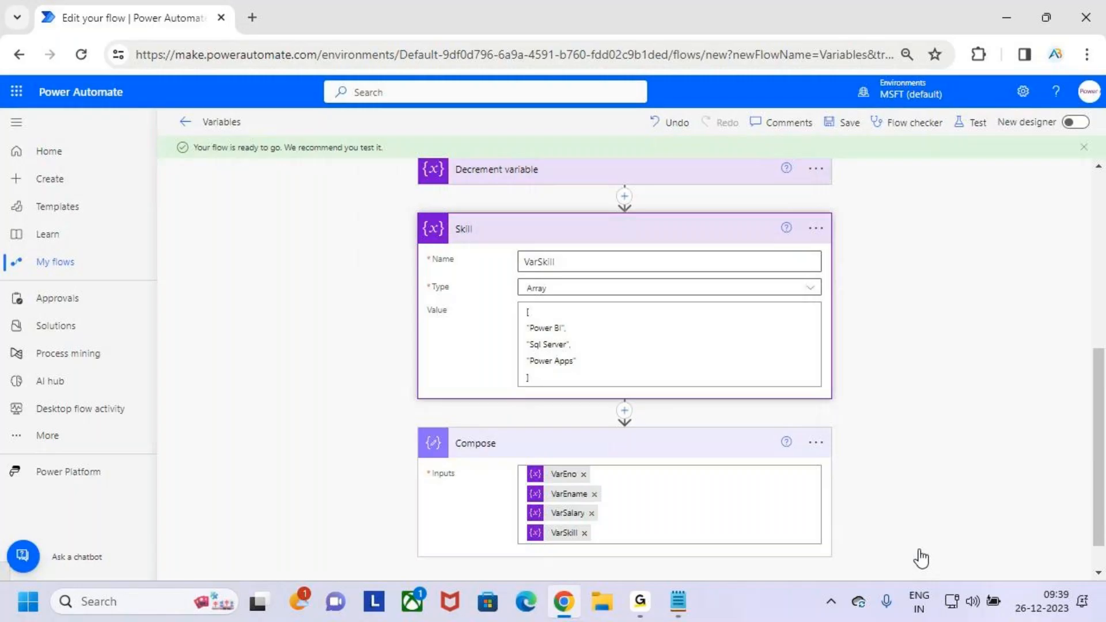
- Examine the Compose action's run outputs, temporarily mark the output values in red, clear the marks and collapse the action
{"action": "scroll", "coordinate": [744, 414], "scroll_direction": "down", "scroll_amount": 3}
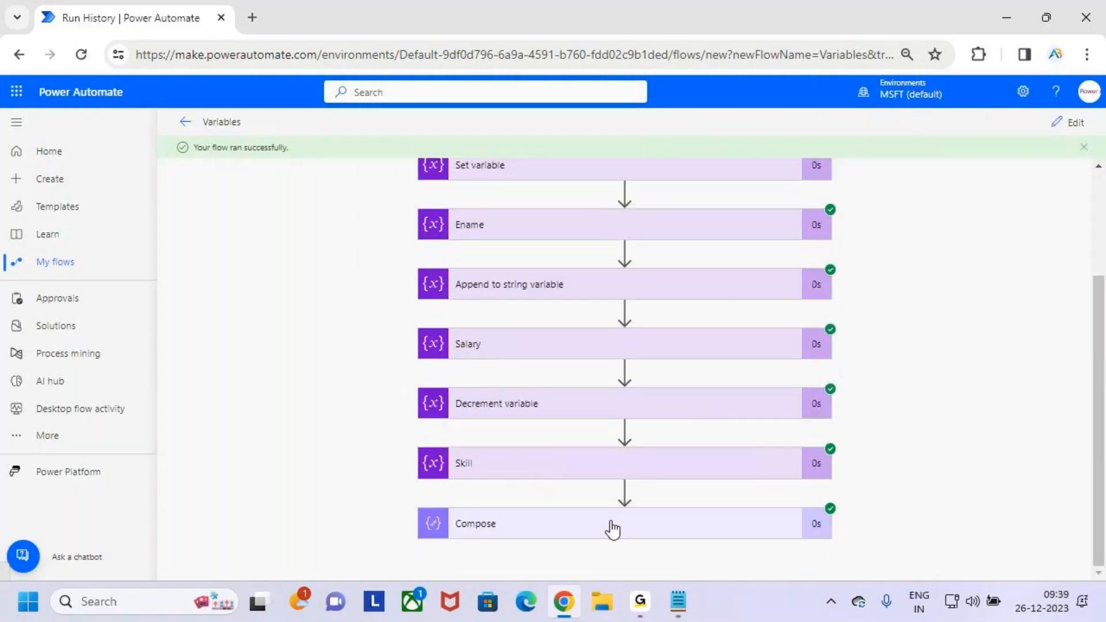
{"action": "left_click", "coordinate": [685, 512]}
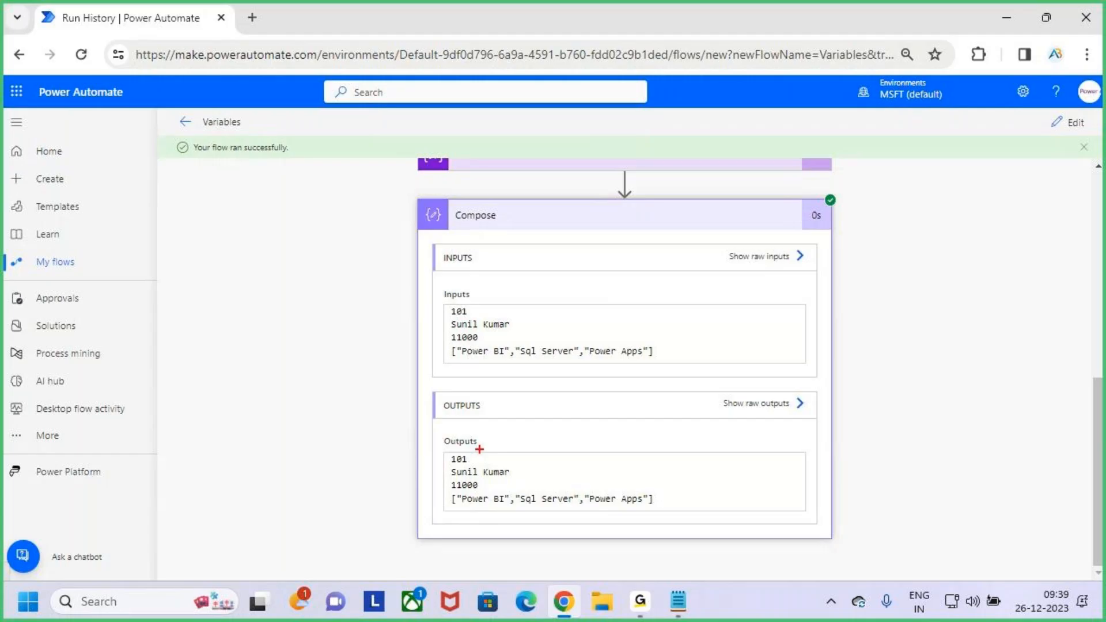
{"action": "mouse_move", "coordinate": [469, 459]}
{"action": "left_mouse_down"}
{"action": "mouse_move", "coordinate": [489, 437]}
{"action": "mouse_move", "coordinate": [517, 465]}
{"action": "mouse_move", "coordinate": [534, 455]}
{"action": "left_mouse_up"}
{"action": "left_click_drag", "start_coordinate": [489, 484], "coordinate": [515, 473]}
{"action": "left_click_drag", "start_coordinate": [465, 508], "coordinate": [498, 508]}
{"action": "left_click_drag", "start_coordinate": [528, 509], "coordinate": [654, 512]}
{"action": "key", "text": "Escape"}
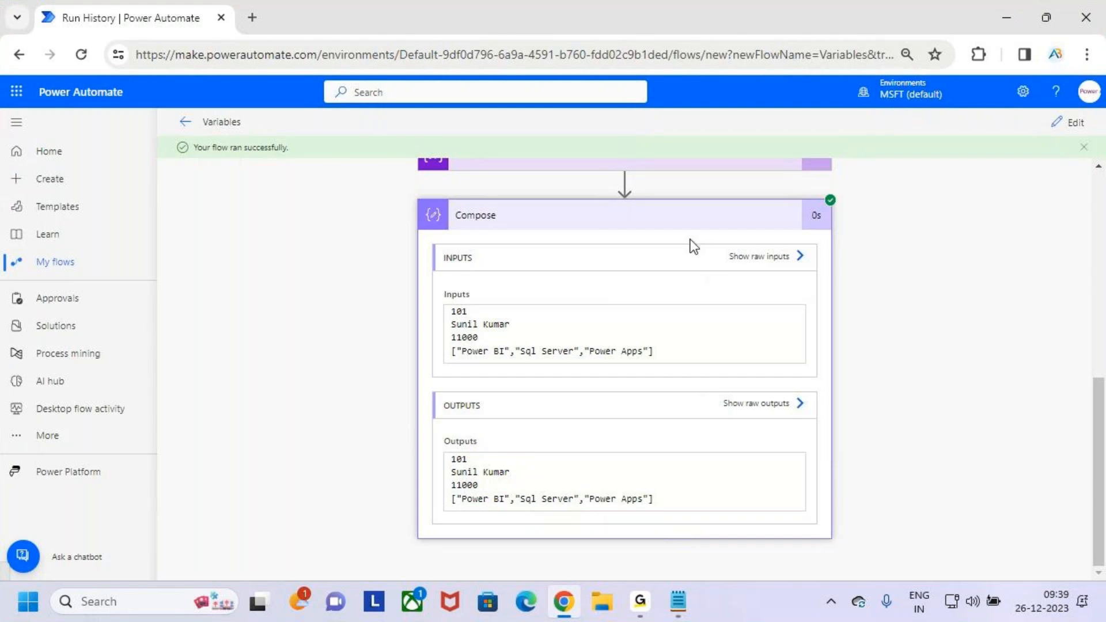
{"action": "left_click", "coordinate": [703, 223]}
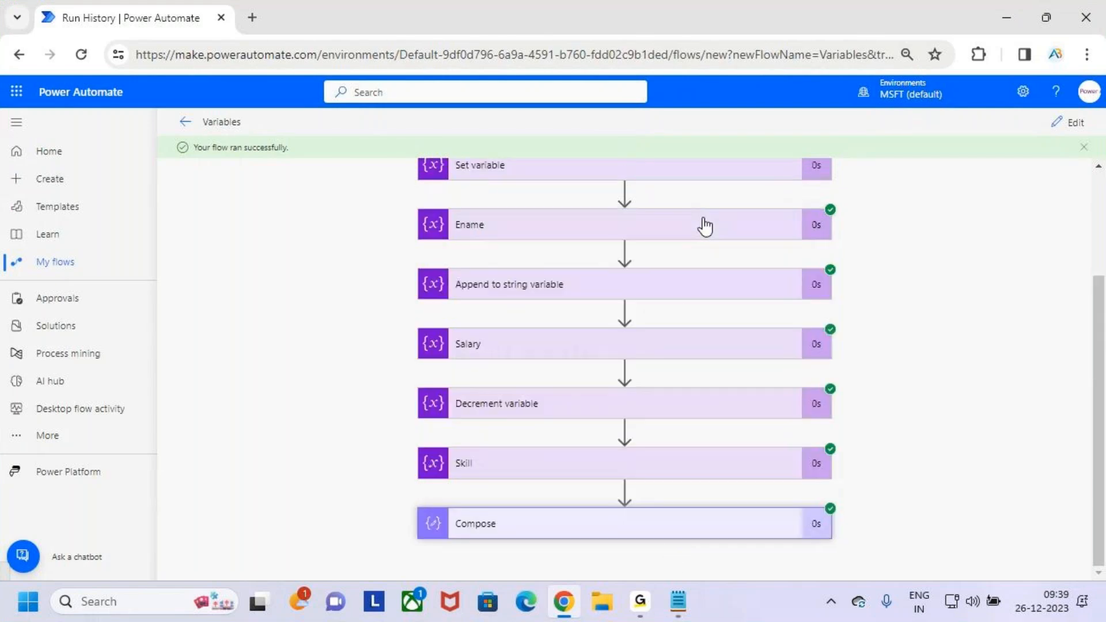
- Return to editing the flow, temporarily box the Skill action's array settings in red, clear the mark and collapse the action
{"action": "left_click", "coordinate": [1054, 135]}
{"action": "scroll", "coordinate": [584, 444], "scroll_direction": "down", "scroll_amount": 5}
{"action": "key", "text": "ctrl+2"}
{"action": "mouse_move", "coordinate": [522, 386]}
{"action": "left_mouse_down"}
{"action": "mouse_move", "coordinate": [560, 385]}
{"action": "mouse_move", "coordinate": [586, 473]}
{"action": "left_mouse_up"}
{"action": "key", "text": "Escape"}
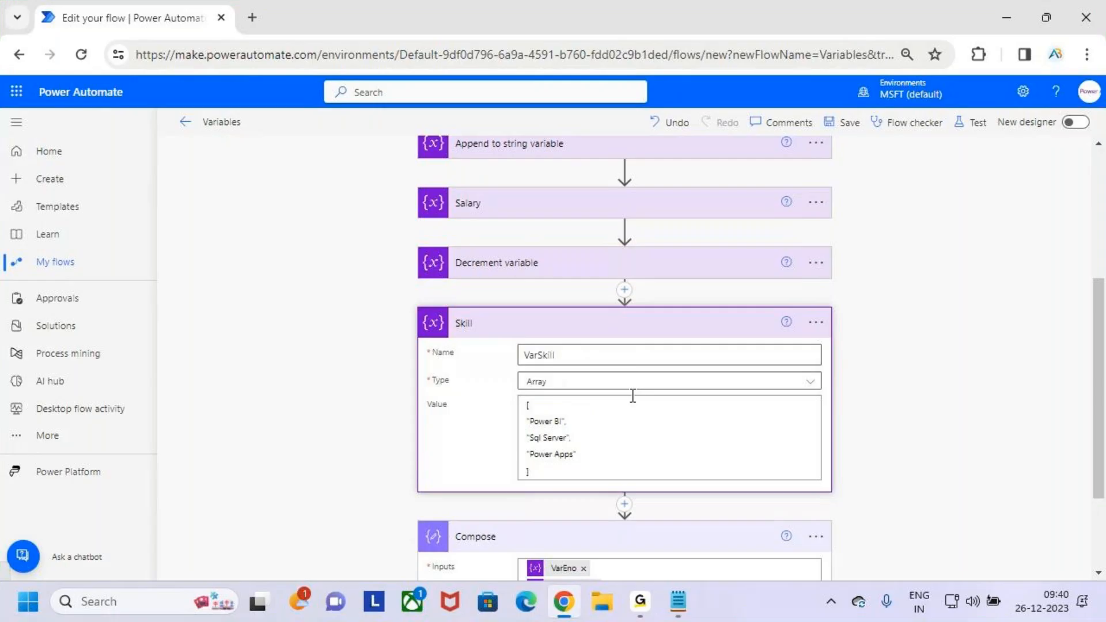
{"action": "left_click", "coordinate": [682, 325]}
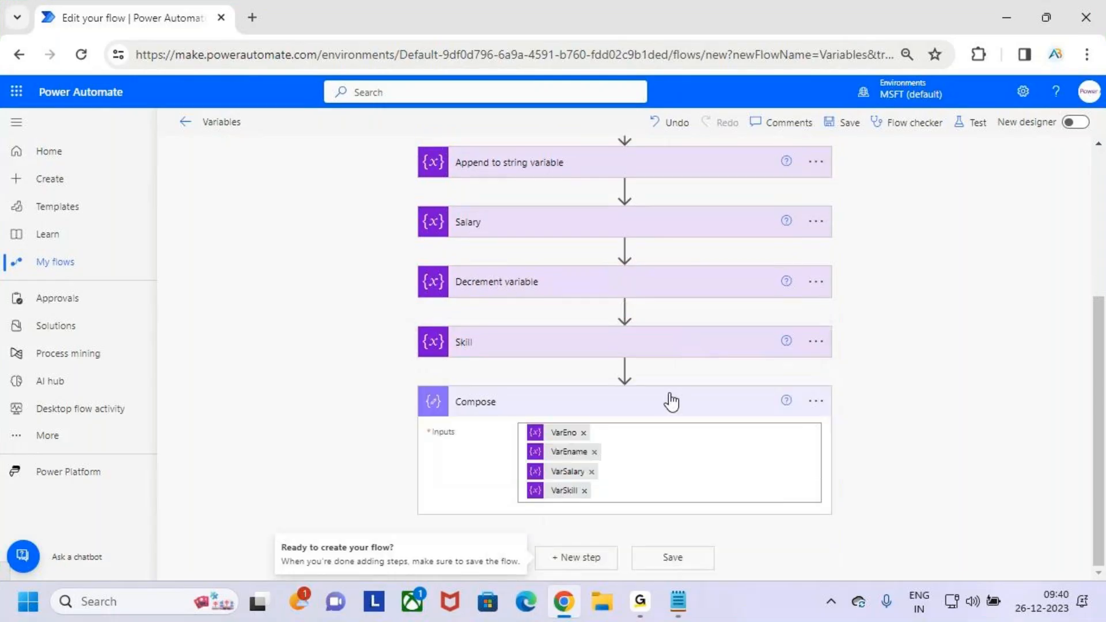
- Temporarily box the insertion point between Skill and Compose in red, add a new action there and search for "variable"
{"action": "key", "text": "ctrl+2"}
{"action": "left_click_drag", "start_coordinate": [605, 353], "coordinate": [639, 386]}
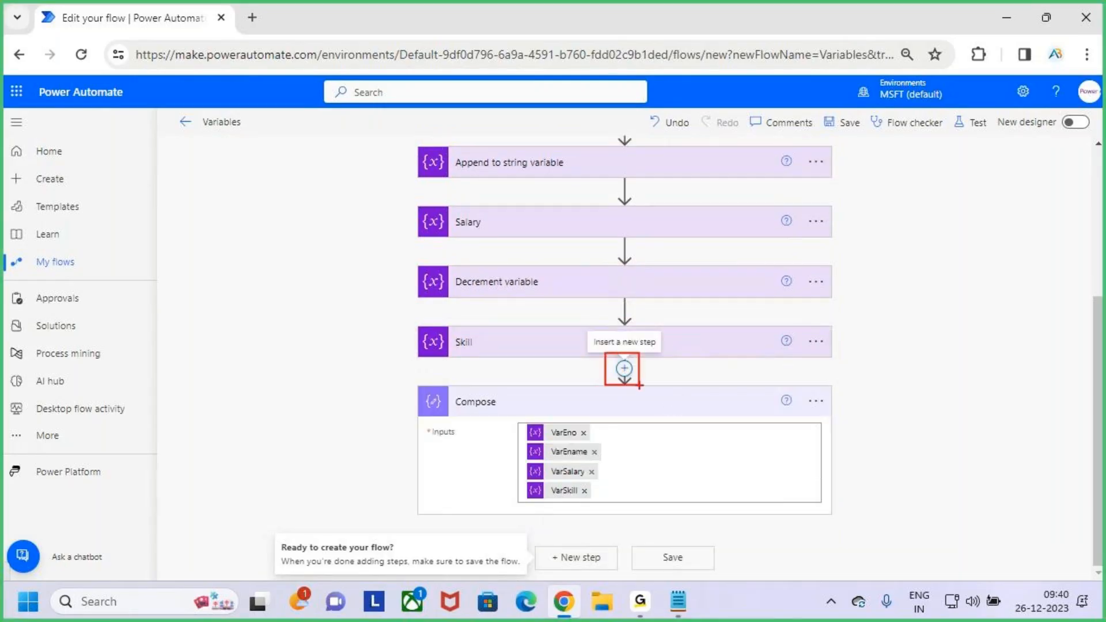
{"action": "key", "text": "Escape"}
{"action": "left_click", "coordinate": [624, 368]}
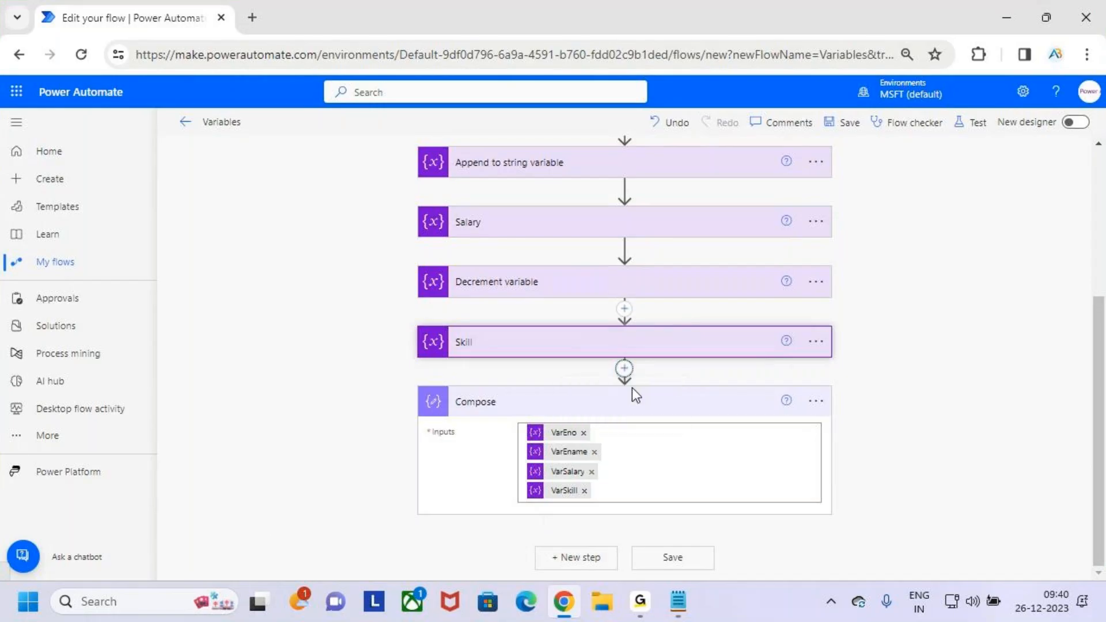
{"action": "left_click", "coordinate": [632, 389]}
{"action": "scroll", "coordinate": [642, 402], "scroll_direction": "down", "scroll_amount": 3}
{"action": "left_click", "coordinate": [560, 266]}
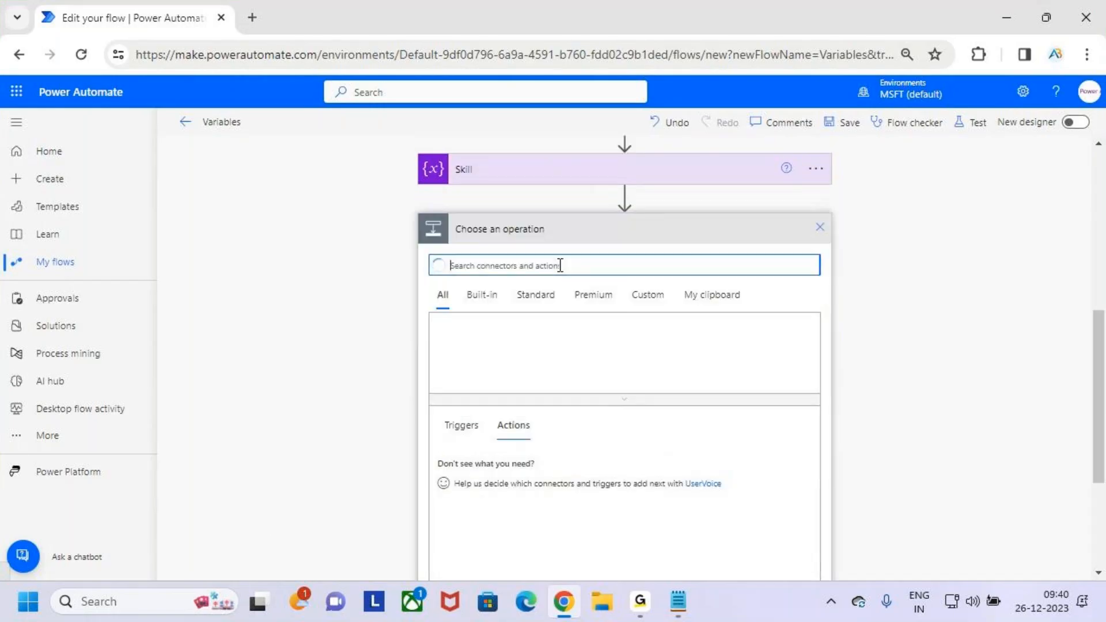
{"action": "type", "text": "varc"}
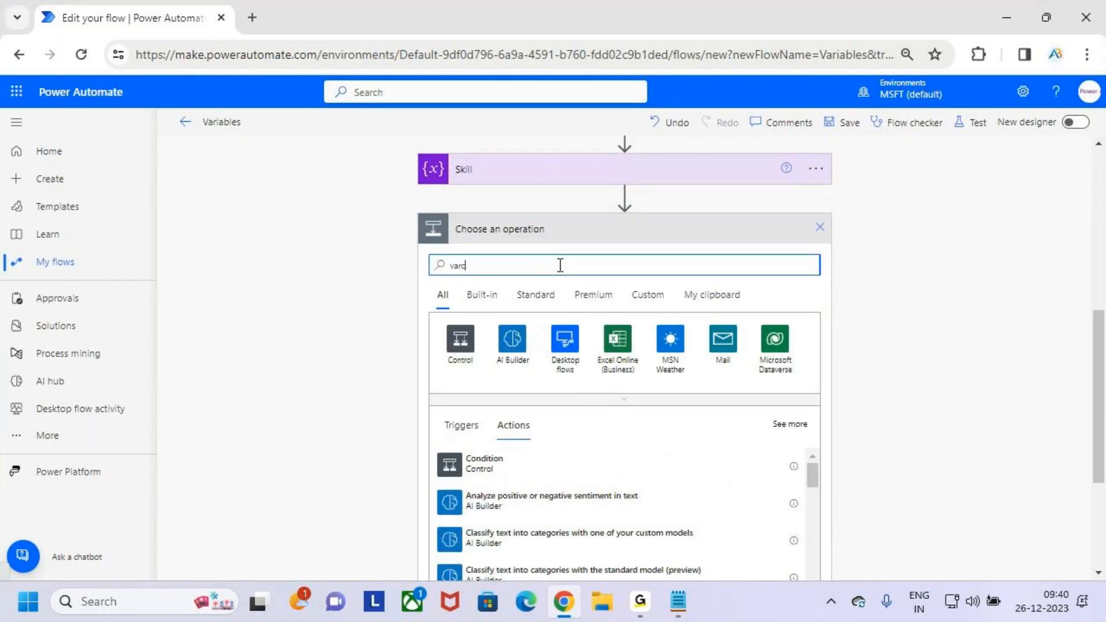
{"action": "key", "text": "BackSpace"}
{"action": "type", "text": "iab"}
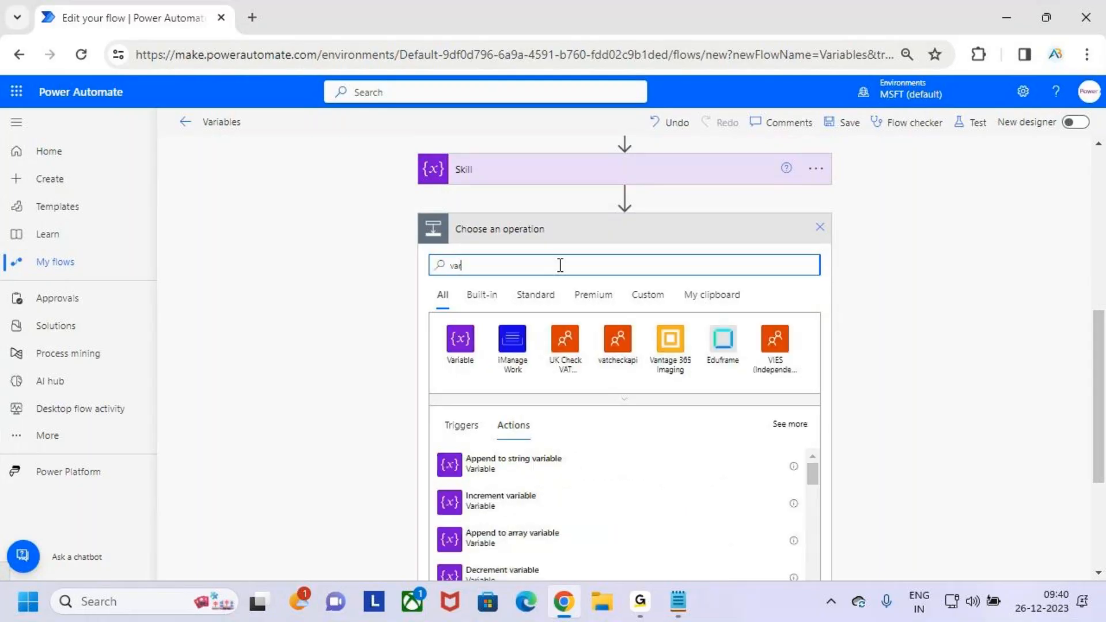
{"action": "type", "text": "le"}
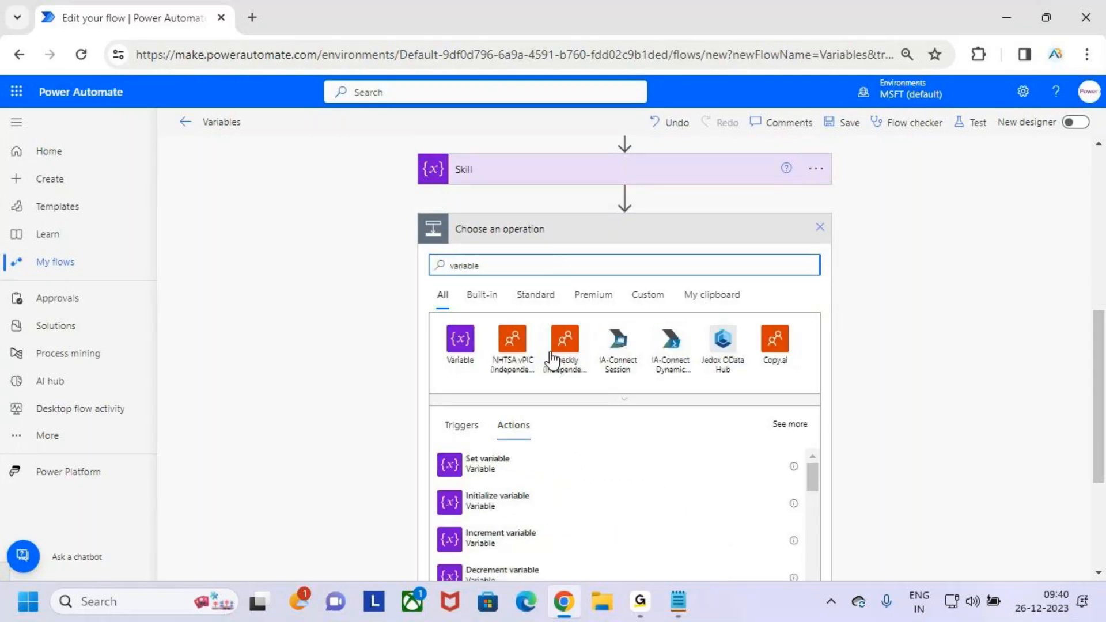
- Temporarily box and tick Append to array variable in red among the found actions, and clear the marks
{"action": "scroll", "coordinate": [561, 345], "scroll_direction": "down", "scroll_amount": 3}
{"action": "key", "text": "ctrl+2"}
{"action": "mouse_move", "coordinate": [452, 463]}
{"action": "left_mouse_down"}
{"action": "mouse_move", "coordinate": [521, 491]}
{"action": "mouse_move", "coordinate": [589, 498]}
{"action": "mouse_move", "coordinate": [568, 485]}
{"action": "mouse_move", "coordinate": [588, 455]}
{"action": "mouse_move", "coordinate": [615, 450]}
{"action": "left_mouse_up"}
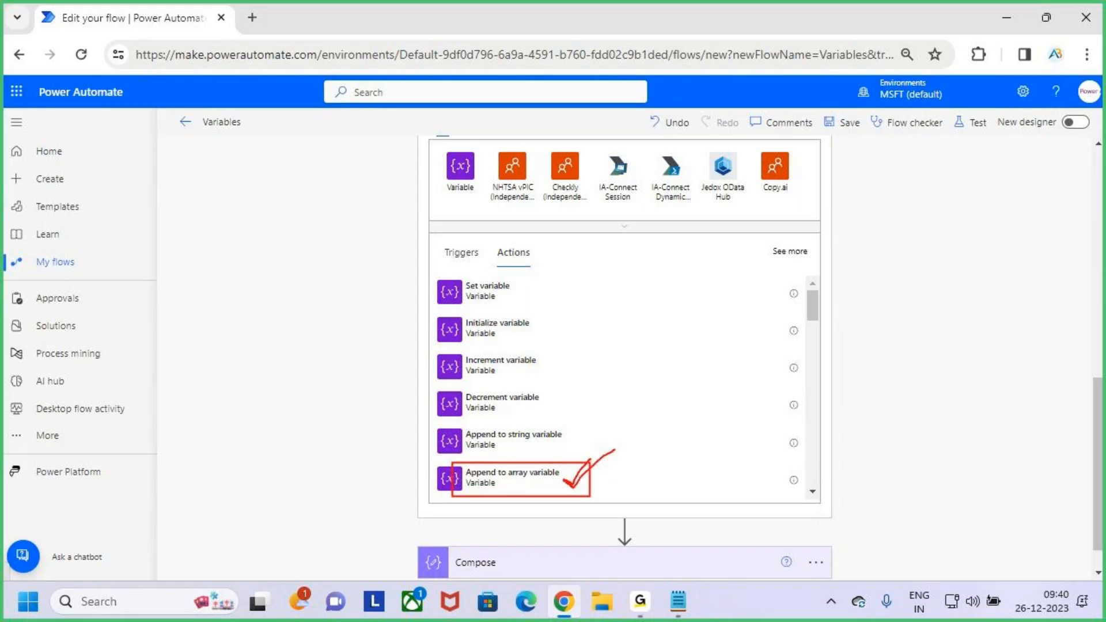
{"action": "key", "text": "Escape"}
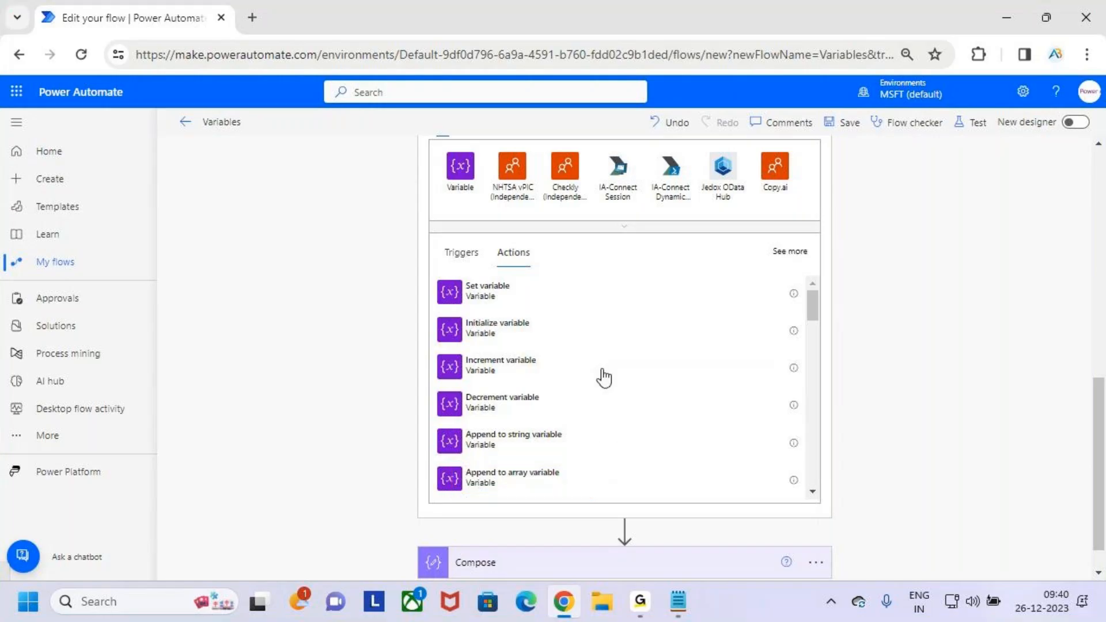
- Expand the Skill action, temporarily mark its Array type and listed values in red, clear the marks and collapse the action
{"action": "scroll", "coordinate": [604, 377], "scroll_direction": "up", "scroll_amount": 1}
{"action": "scroll", "coordinate": [573, 369], "scroll_direction": "up", "scroll_amount": 4}
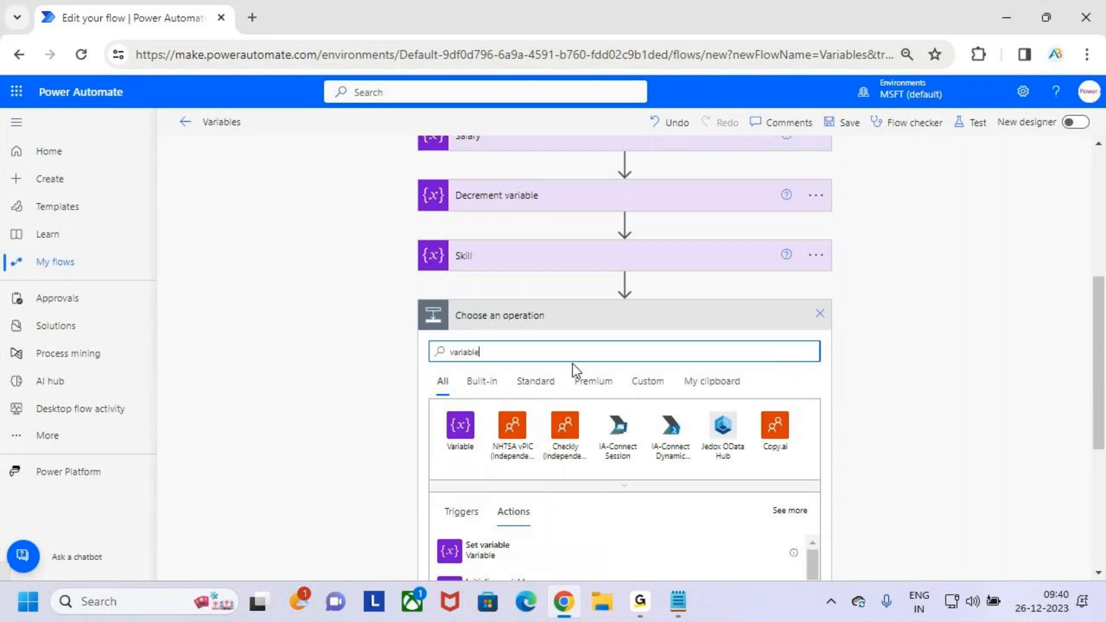
{"action": "left_click", "coordinate": [539, 263]}
{"action": "key", "text": "ctrl+2"}
{"action": "mouse_move", "coordinate": [526, 328]}
{"action": "left_mouse_down"}
{"action": "mouse_move", "coordinate": [570, 324]}
{"action": "mouse_move", "coordinate": [583, 400]}
{"action": "mouse_move", "coordinate": [611, 333]}
{"action": "left_mouse_up"}
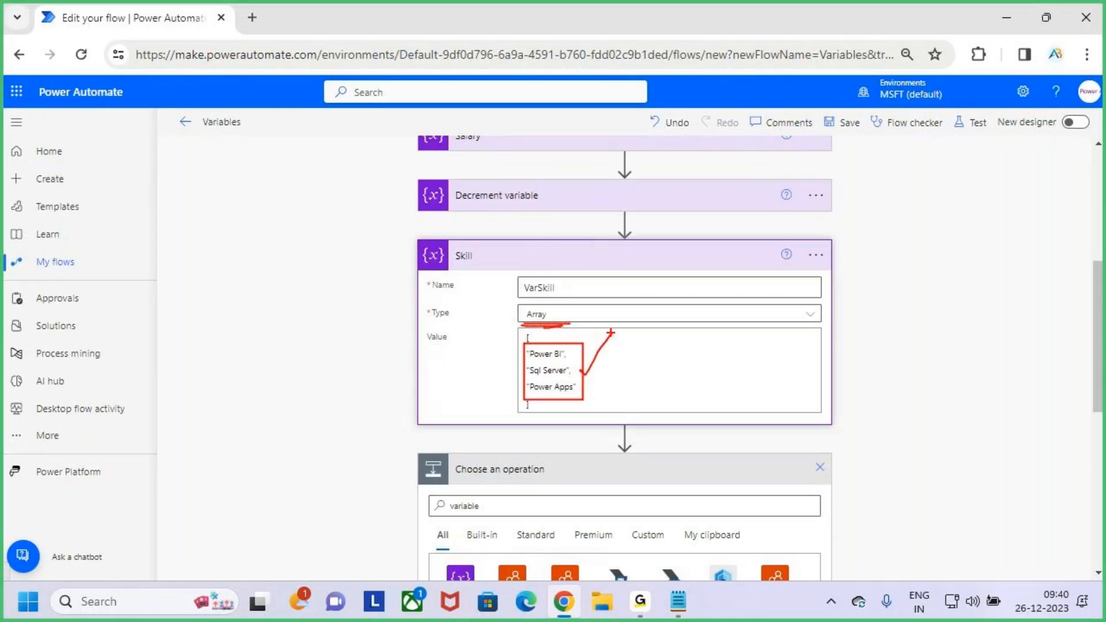
{"action": "mouse_move", "coordinate": [520, 344]}
{"action": "left_mouse_down"}
{"action": "mouse_move", "coordinate": [588, 401]}
{"action": "mouse_move", "coordinate": [586, 422]}
{"action": "mouse_move", "coordinate": [571, 394]}
{"action": "mouse_move", "coordinate": [586, 425]}
{"action": "left_mouse_up"}
{"action": "key", "text": "Escape"}
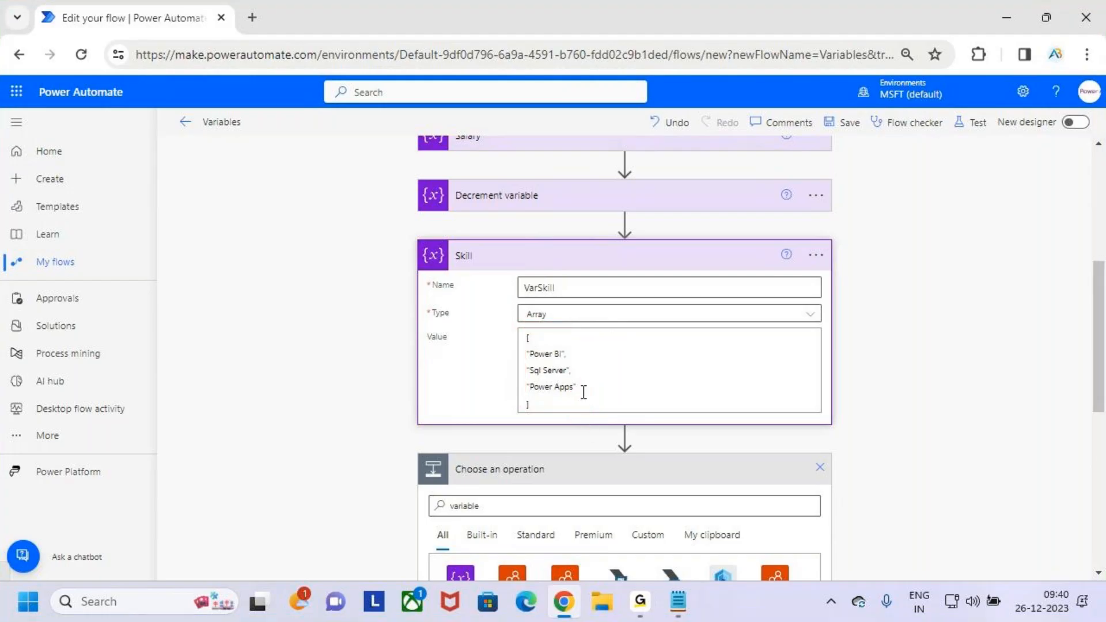
{"action": "left_click", "coordinate": [592, 260]}
- Mark Append to array variable in red again, clear the marks and add that action between Skill and Compose
{"action": "scroll", "coordinate": [602, 355], "scroll_direction": "down", "scroll_amount": 5}
{"action": "key", "text": "ctrl+2"}
{"action": "left_click_drag", "start_coordinate": [446, 417], "coordinate": [573, 463]}
{"action": "mouse_move", "coordinate": [564, 432]}
{"action": "left_mouse_down"}
{"action": "mouse_move", "coordinate": [578, 445]}
{"action": "mouse_move", "coordinate": [707, 322]}
{"action": "left_mouse_up"}
{"action": "key", "text": "Escape"}
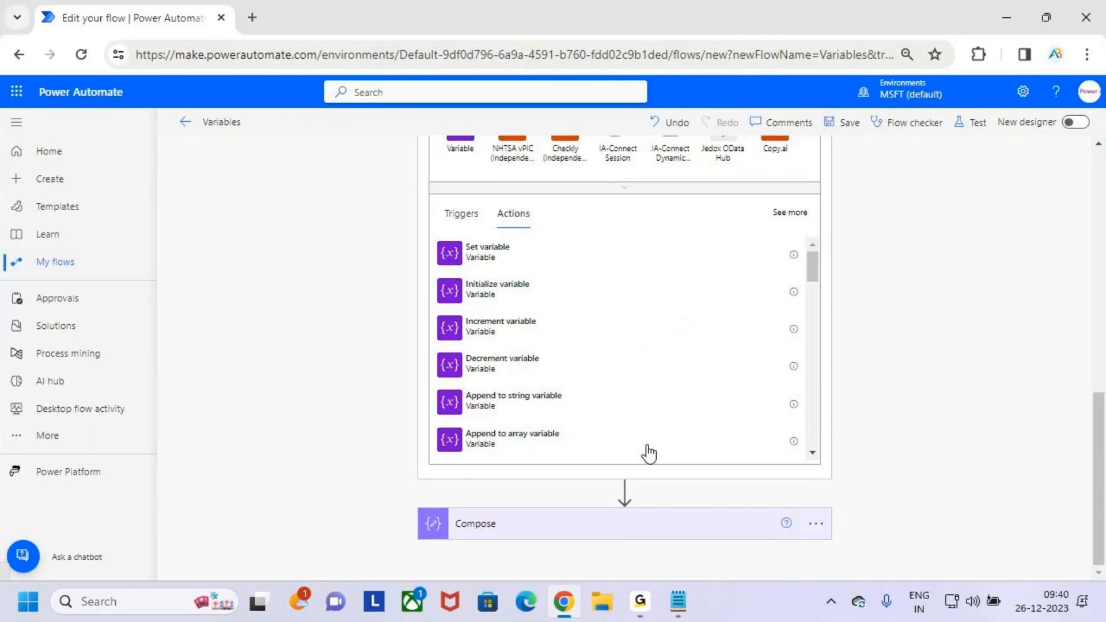
{"action": "left_click", "coordinate": [538, 439]}
- Select VarSkill as the array variable to append to, temporarily marking that choice and the Skill action in red, and activate the value for entry
{"action": "left_click", "coordinate": [583, 413]}
{"action": "key", "text": "ctrl+2"}
{"action": "left_click_drag", "start_coordinate": [521, 449], "coordinate": [584, 476]}
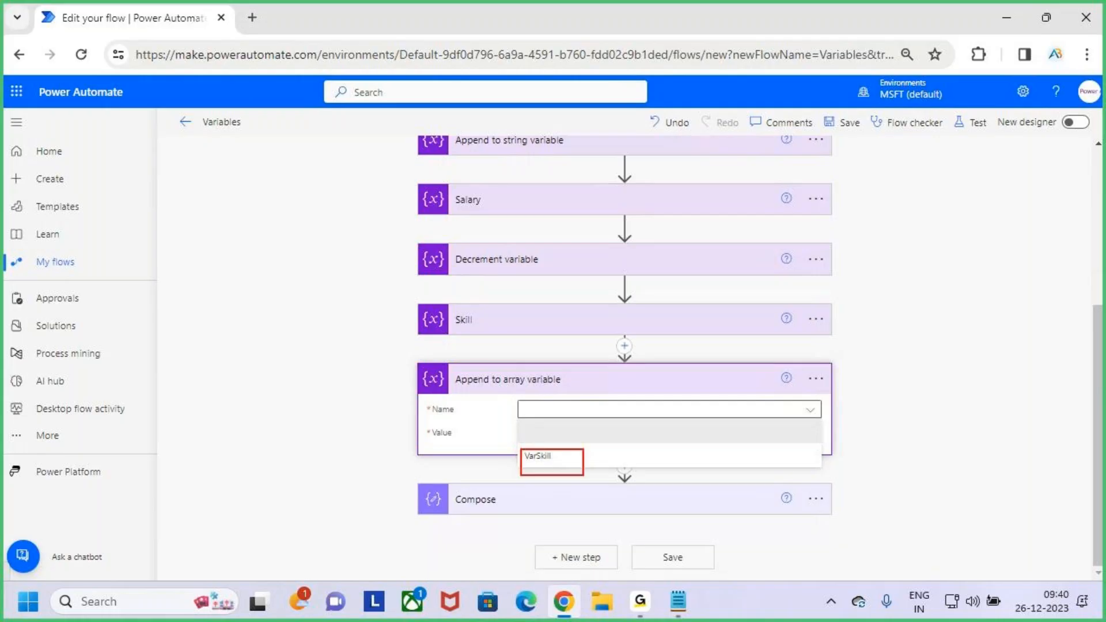
{"action": "left_click_drag", "start_coordinate": [448, 336], "coordinate": [497, 329]}
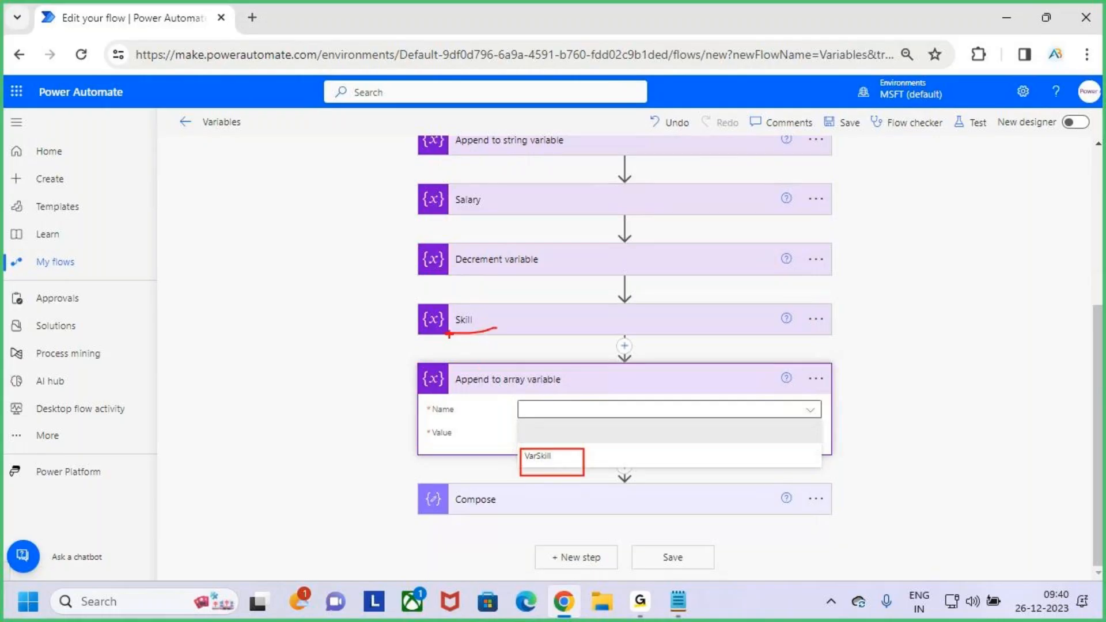
{"action": "key", "text": "Escape"}
{"action": "left_click", "coordinate": [551, 458]}
{"action": "left_click", "coordinate": [565, 432]}
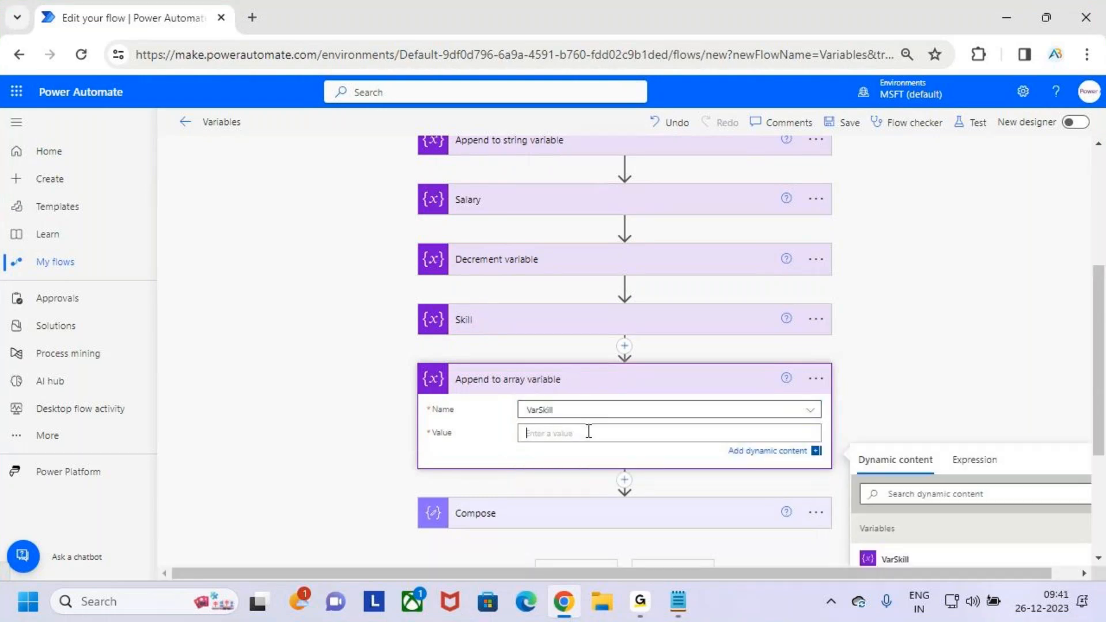
- Set the value to append to VarSkill as Power Automate and save the flow
{"action": "type", "text": "Power Automate"}
{"action": "left_click_drag", "start_coordinate": [612, 435], "coordinate": [507, 442]}
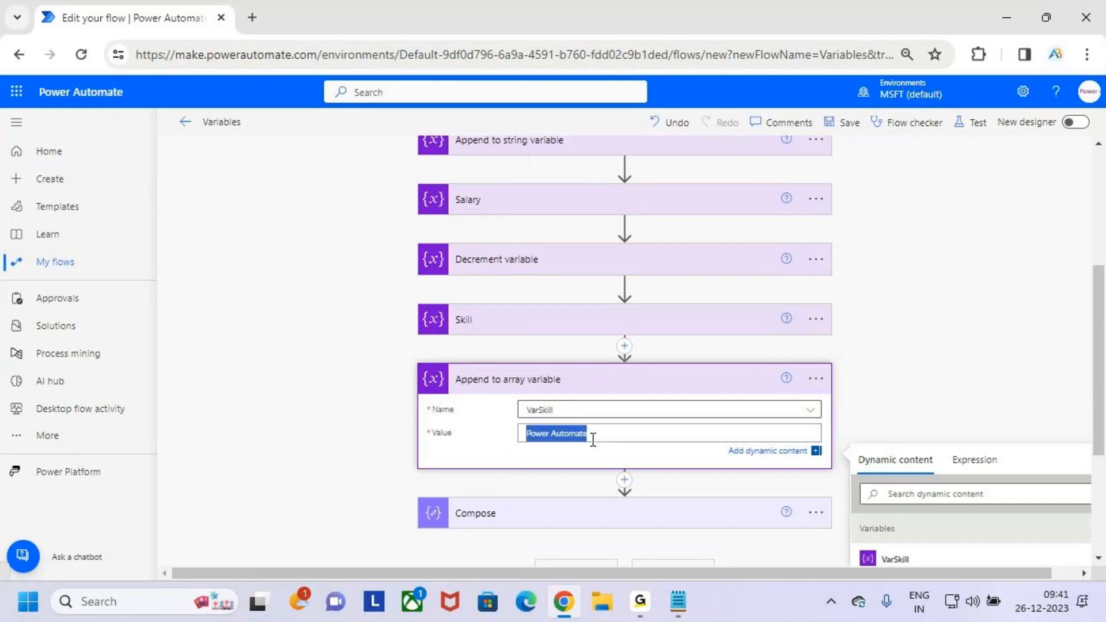
{"action": "scroll", "coordinate": [613, 427], "scroll_direction": "down", "scroll_amount": 3}
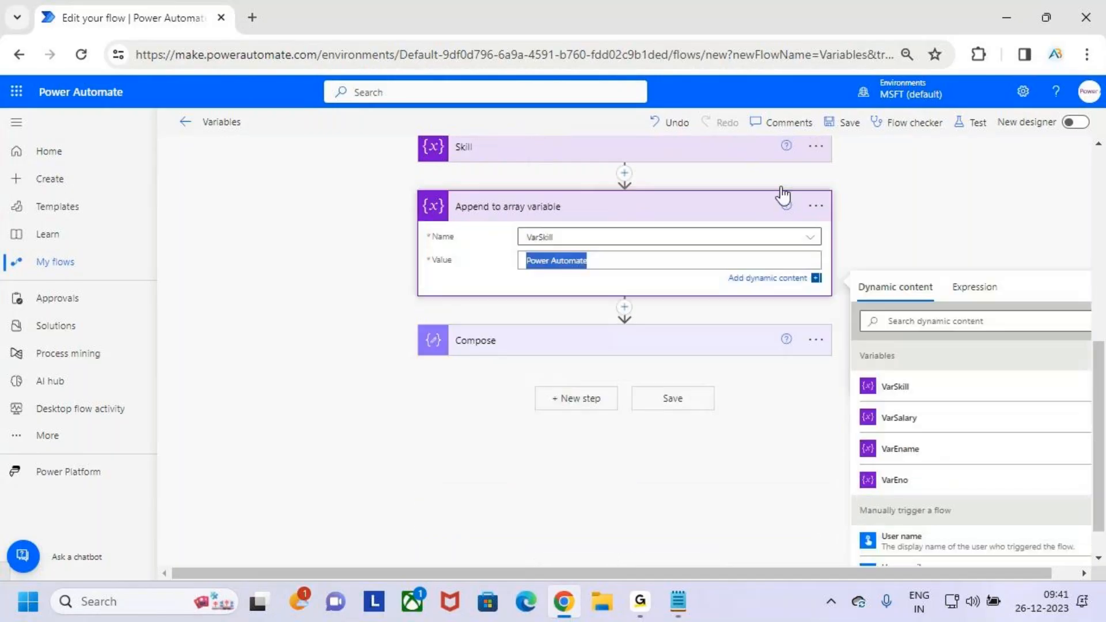
{"action": "left_click", "coordinate": [846, 123]}
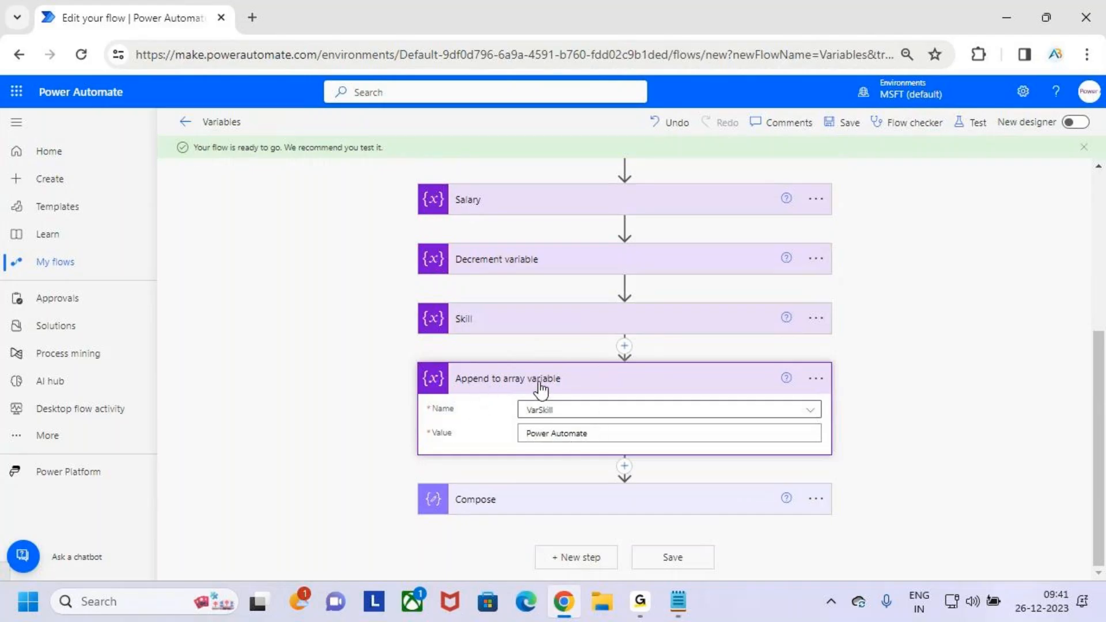
- Test the saved Variables flow manually, run it and open its run details
{"action": "left_click", "coordinate": [970, 122]}
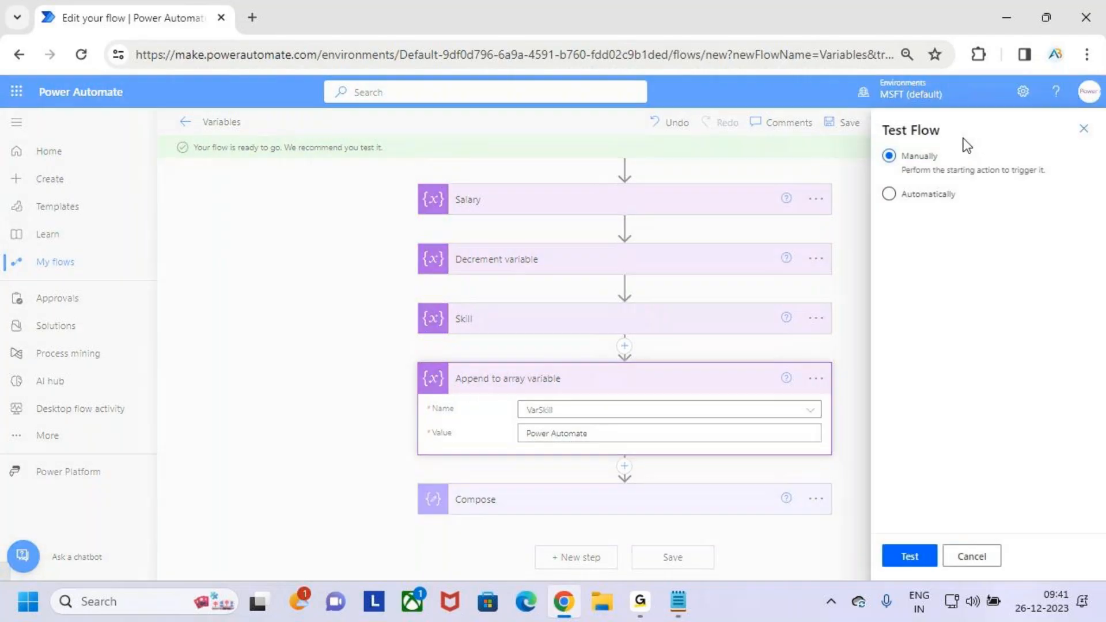
{"action": "left_click", "coordinate": [915, 561]}
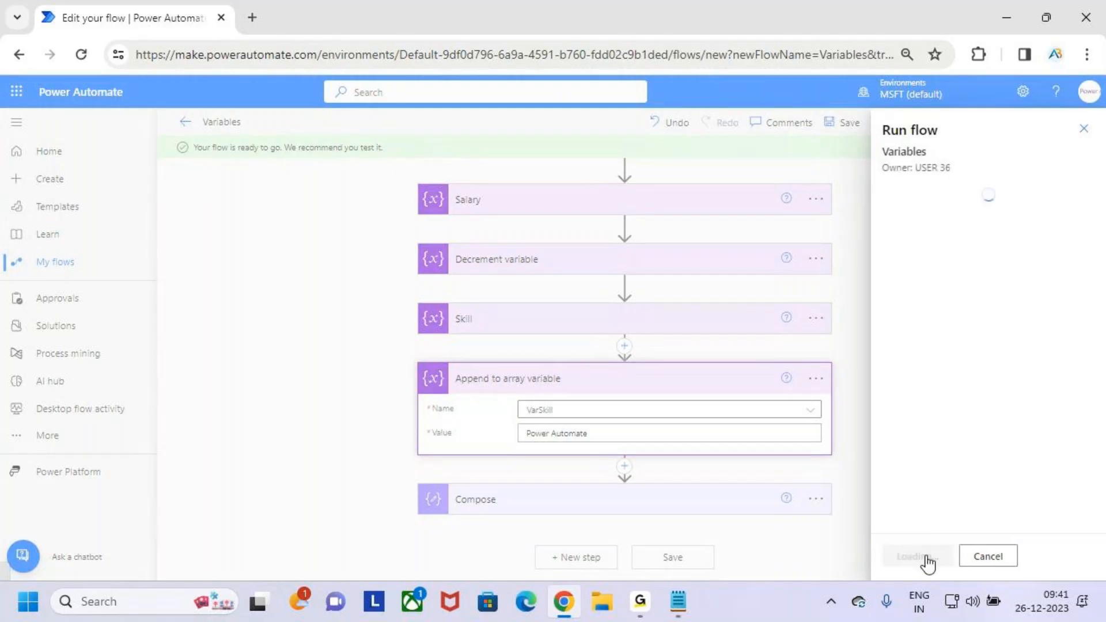
{"action": "left_click", "coordinate": [925, 561]}
{"action": "left_click", "coordinate": [929, 561]}
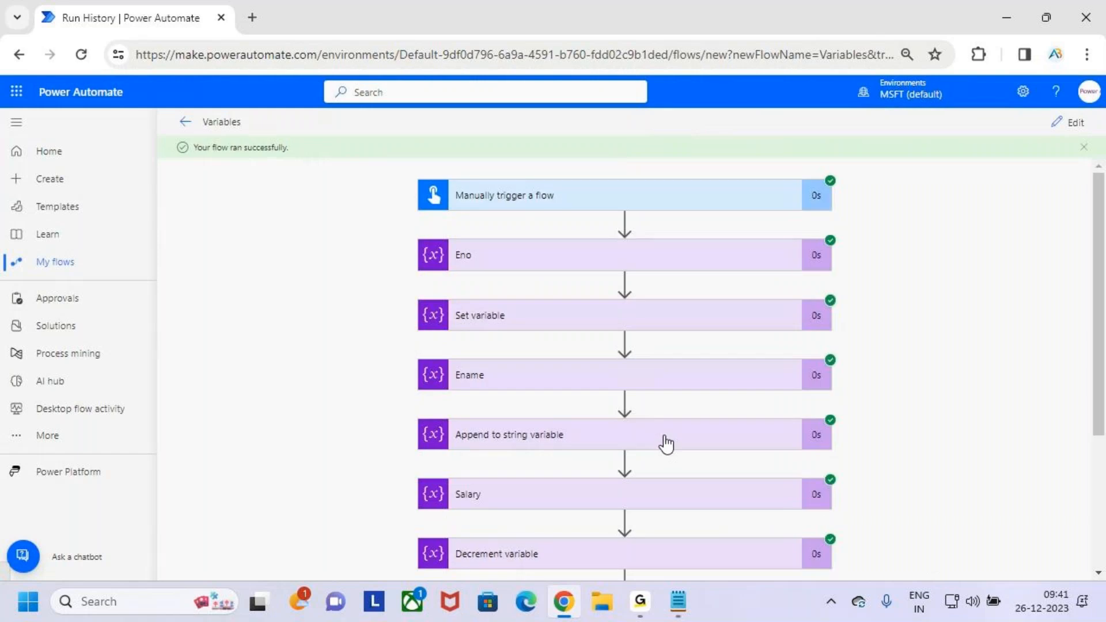
- Expand Compose in the run and box and tick "Power Automate" in its outputs in red
{"action": "scroll", "coordinate": [717, 492], "scroll_direction": "down", "scroll_amount": 3}
{"action": "left_click", "coordinate": [686, 528]}
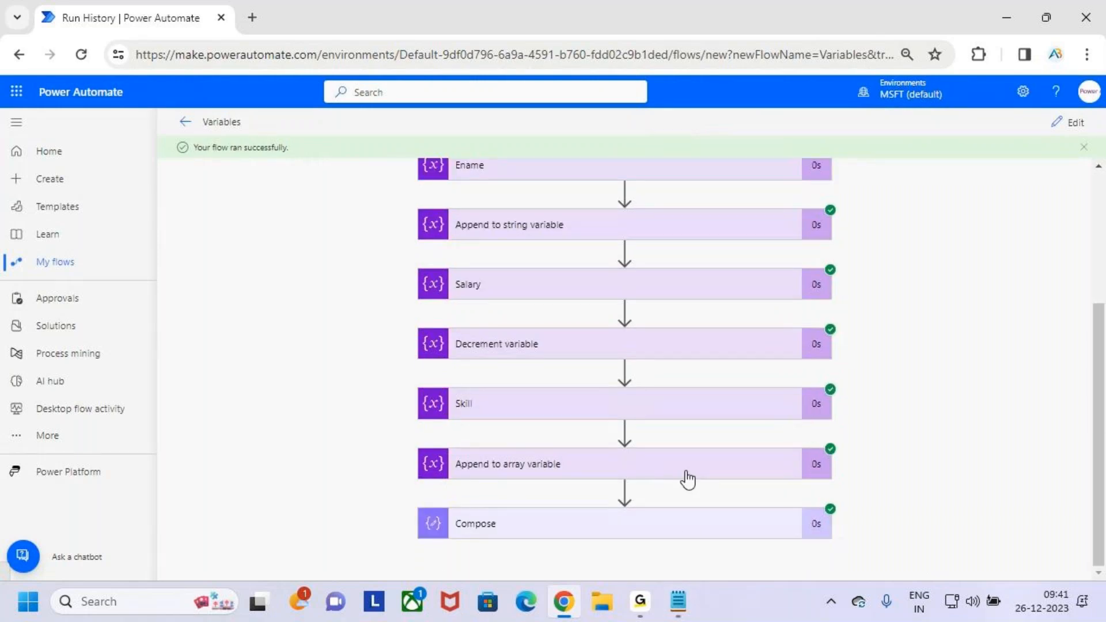
{"action": "scroll", "coordinate": [687, 473], "scroll_direction": "down", "scroll_amount": 5}
{"action": "key", "text": "ctrl+2"}
{"action": "mouse_move", "coordinate": [650, 485]}
{"action": "left_mouse_down"}
{"action": "mouse_move", "coordinate": [739, 511]}
{"action": "mouse_move", "coordinate": [773, 459]}
{"action": "left_mouse_up"}
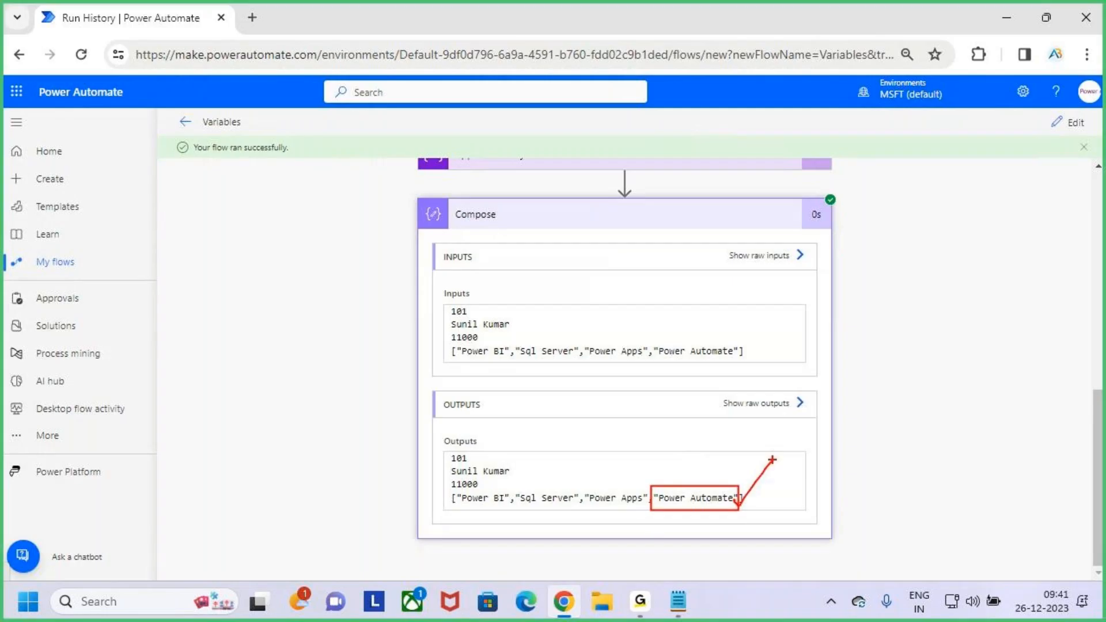
- Expand the Skill action in the run, temporarily mark its array values in red, clear the marks and collapse it
{"action": "scroll", "coordinate": [592, 363], "scroll_direction": "up", "scroll_amount": 5}
{"action": "left_click", "coordinate": [591, 363]}
{"action": "scroll", "coordinate": [593, 368], "scroll_direction": "down", "scroll_amount": 3}
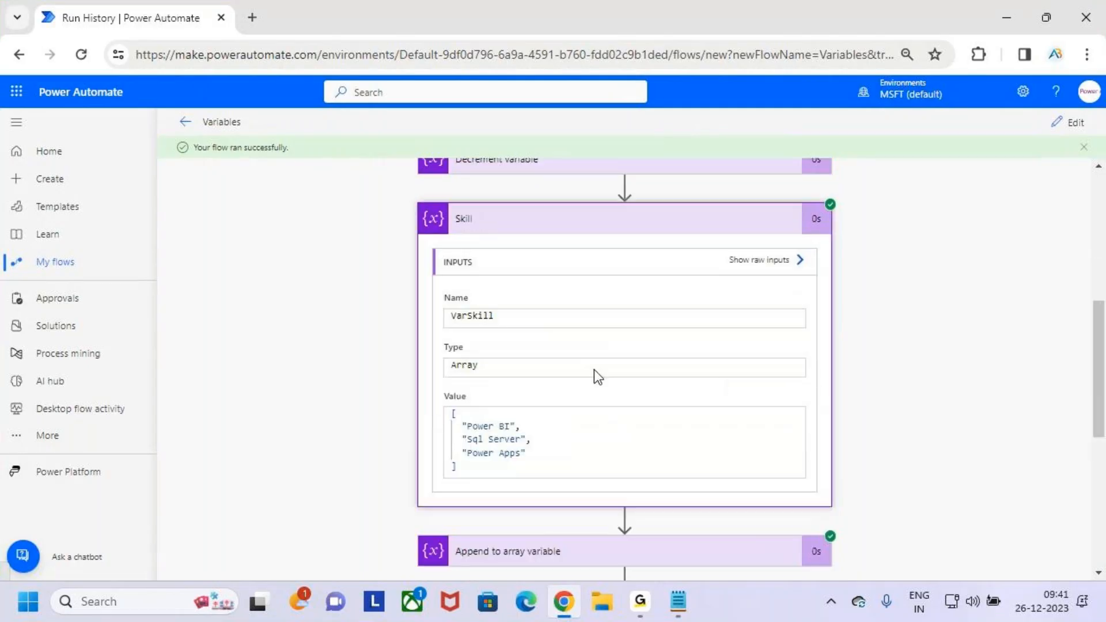
{"action": "key", "text": "ctrl+2"}
{"action": "mouse_move", "coordinate": [451, 376]}
{"action": "left_mouse_down"}
{"action": "mouse_move", "coordinate": [548, 438]}
{"action": "mouse_move", "coordinate": [605, 344]}
{"action": "left_mouse_up"}
{"action": "key", "text": "Escape"}
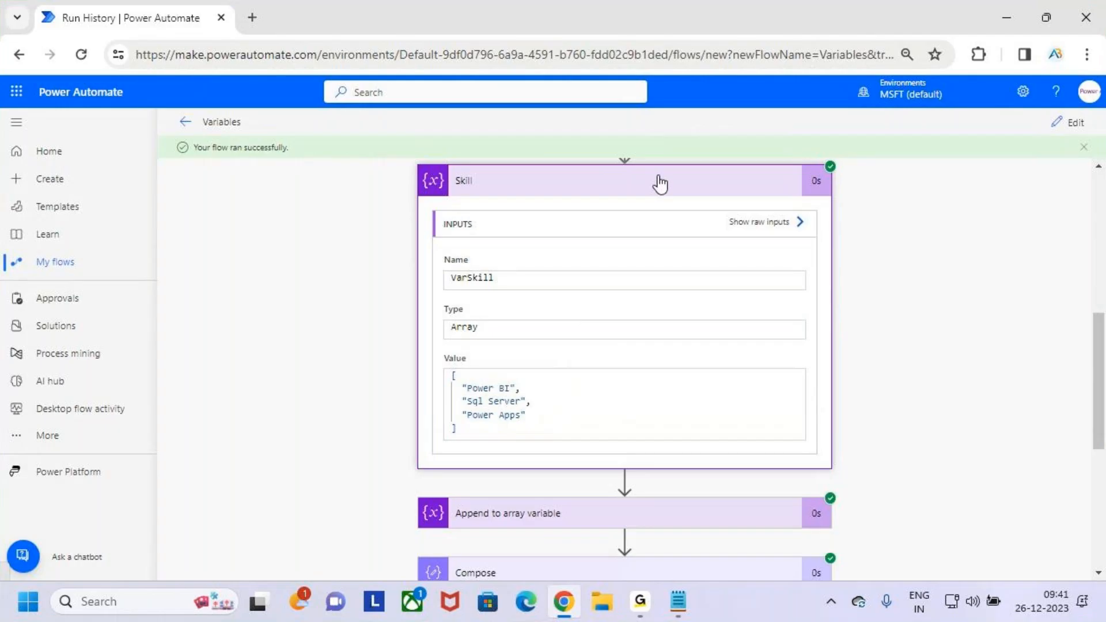
{"action": "left_click", "coordinate": [660, 183]}
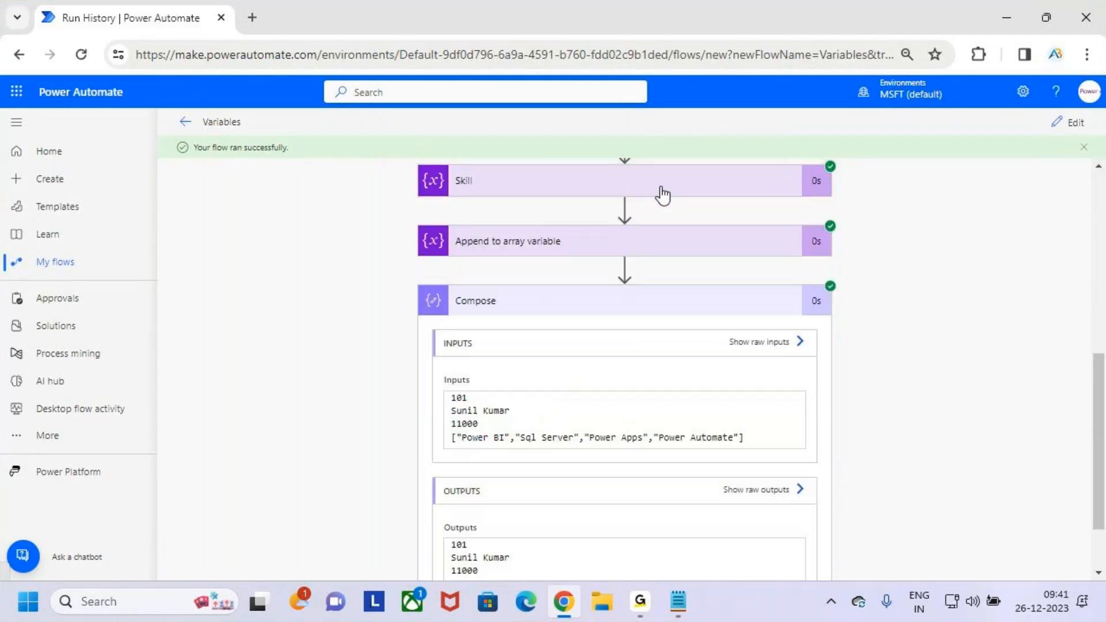
- Expand Append to array variable in the run, highlight its variable name and appended value, and collapse it
{"action": "left_click", "coordinate": [653, 251]}
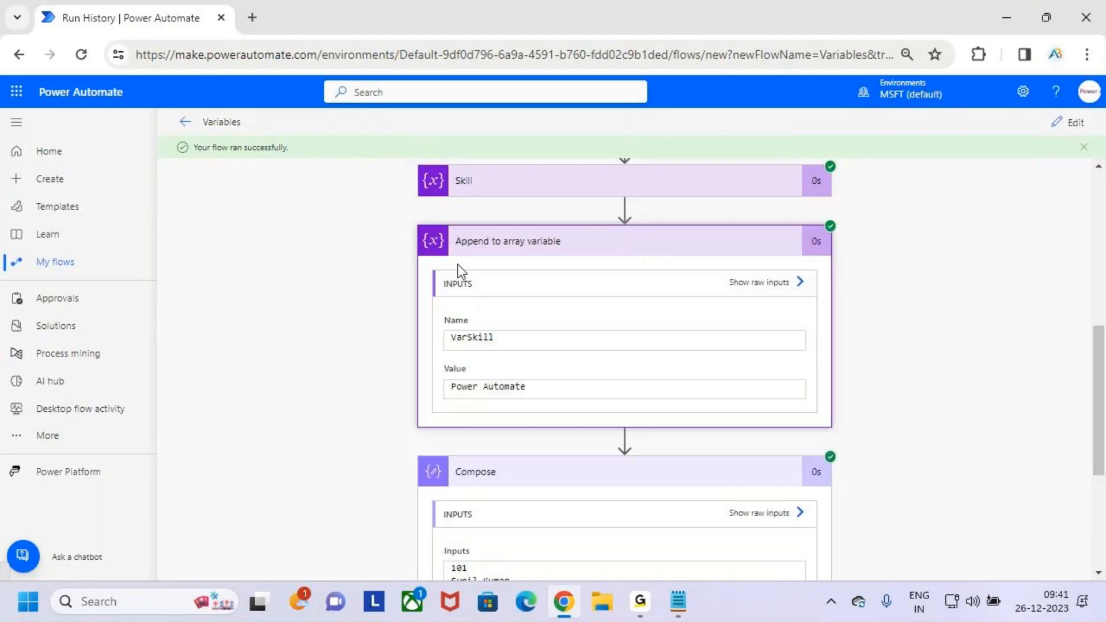
{"action": "left_click_drag", "start_coordinate": [529, 336], "coordinate": [441, 340]}
{"action": "left_click_drag", "start_coordinate": [524, 388], "coordinate": [442, 385]}
{"action": "left_click", "coordinate": [620, 255]}
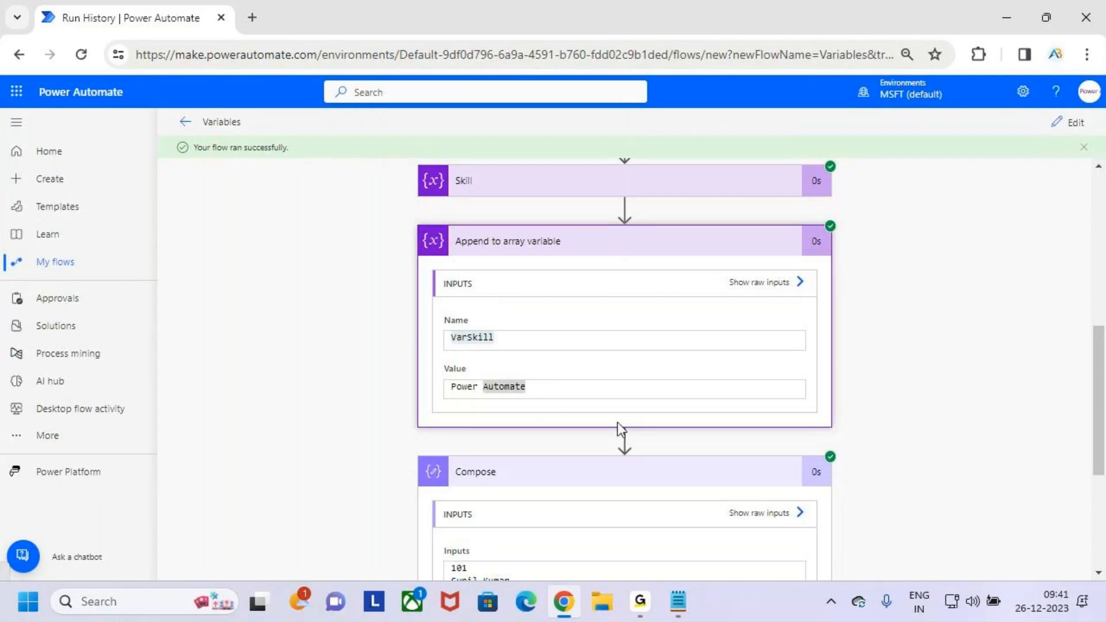
- Mark the appended skill in Compose's results in red again, clear the marks and collapse Compose
{"action": "scroll", "coordinate": [917, 444], "scroll_direction": "down", "scroll_amount": 2}
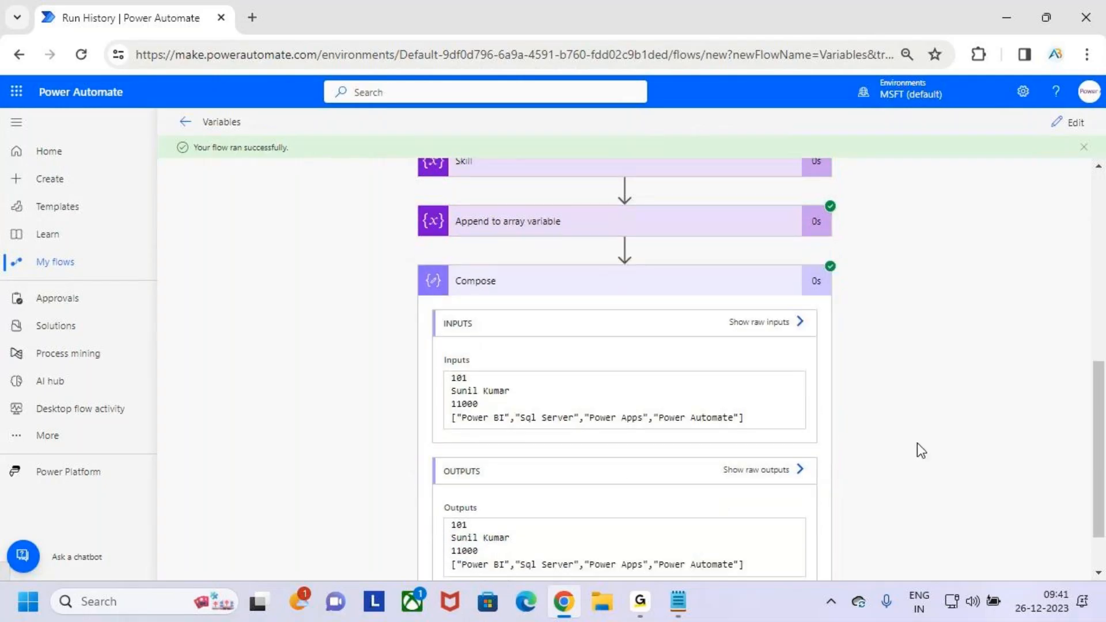
{"action": "key", "text": "ctrl+2"}
{"action": "left_click_drag", "start_coordinate": [636, 478], "coordinate": [766, 519]}
{"action": "key", "text": "Escape"}
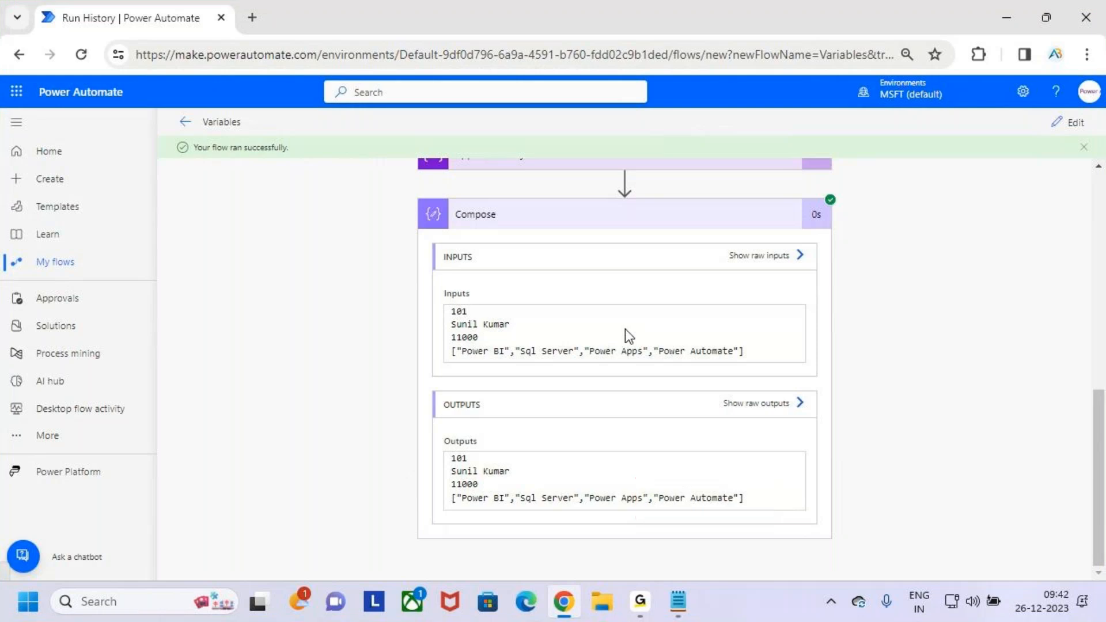
{"action": "left_click", "coordinate": [647, 224]}
- Temporarily box Skill, label it as an array and underline Append to array variable in red, and clear the marks
{"action": "scroll", "coordinate": [696, 359], "scroll_direction": "up", "scroll_amount": 2}
{"action": "scroll", "coordinate": [688, 444], "scroll_direction": "down", "scroll_amount": 1}
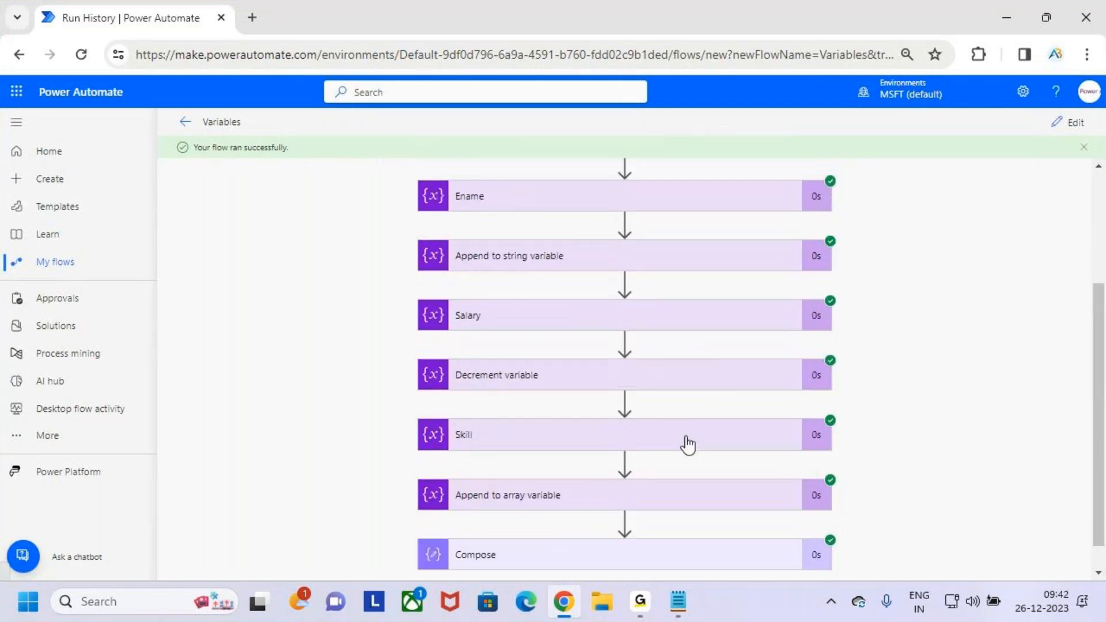
{"action": "scroll", "coordinate": [687, 443], "scroll_direction": "down", "scroll_amount": 1}
{"action": "key", "text": "ctrl+2"}
{"action": "left_click_drag", "start_coordinate": [417, 381], "coordinate": [590, 435]}
{"action": "mouse_move", "coordinate": [576, 422]}
{"action": "left_mouse_down"}
{"action": "mouse_move", "coordinate": [627, 412]}
{"action": "mouse_move", "coordinate": [612, 439]}
{"action": "mouse_move", "coordinate": [694, 421]}
{"action": "mouse_move", "coordinate": [692, 408]}
{"action": "mouse_move", "coordinate": [740, 381]}
{"action": "mouse_move", "coordinate": [845, 430]}
{"action": "mouse_move", "coordinate": [935, 376]}
{"action": "left_mouse_up"}
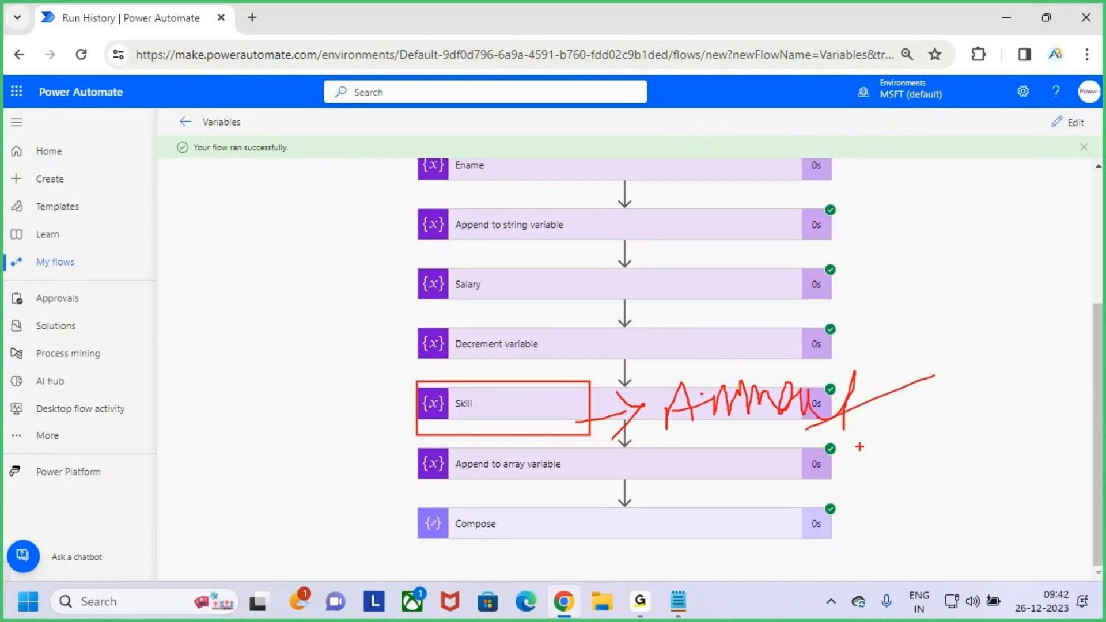
{"action": "mouse_move", "coordinate": [469, 486]}
{"action": "left_mouse_down"}
{"action": "mouse_move", "coordinate": [594, 492]}
{"action": "mouse_move", "coordinate": [536, 495]}
{"action": "mouse_move", "coordinate": [553, 482]}
{"action": "left_mouse_up"}
{"action": "key", "text": "Escape"}
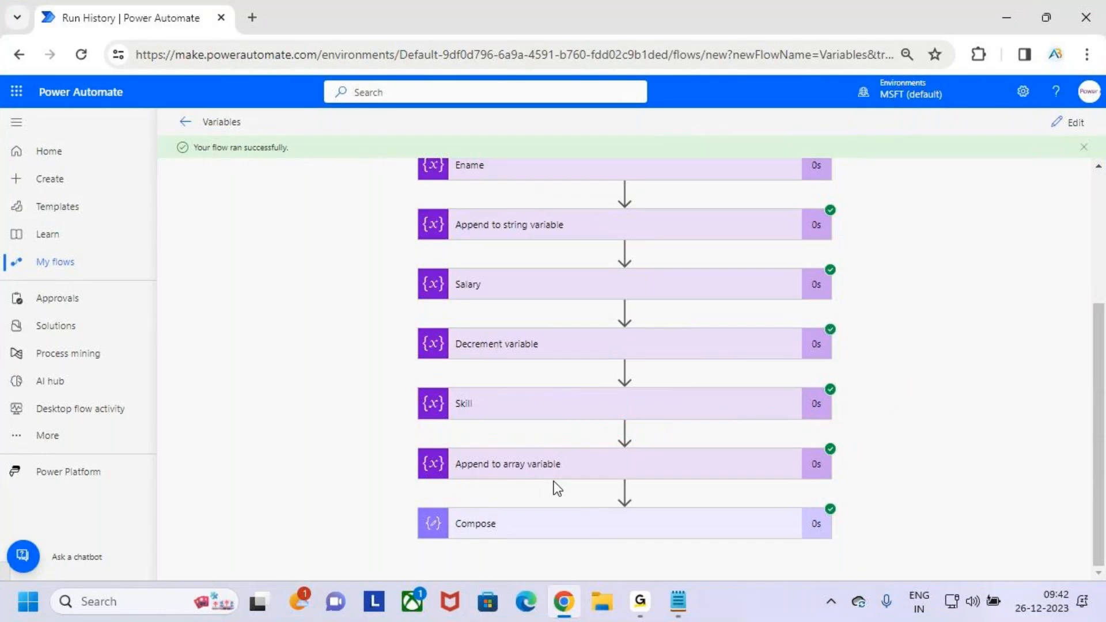
- Return the Variables flow from the run to editing and briefly expand Append to array variable
{"action": "scroll", "coordinate": [591, 377], "scroll_direction": "up", "scroll_amount": 3}
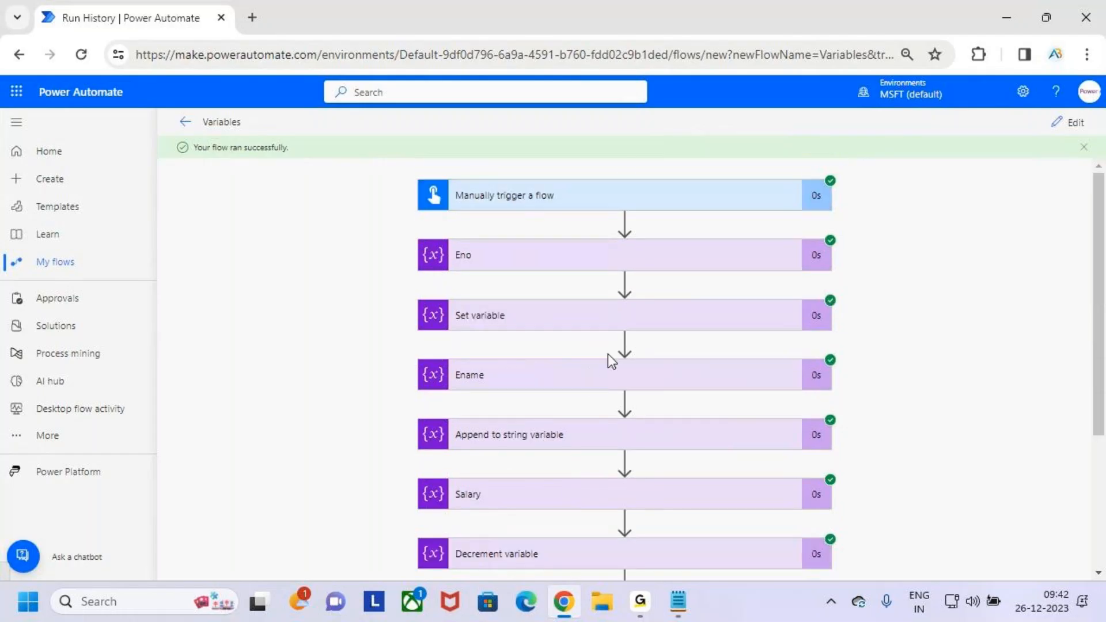
{"action": "scroll", "coordinate": [610, 357], "scroll_direction": "down", "scroll_amount": 3}
{"action": "scroll", "coordinate": [612, 360], "scroll_direction": "up", "scroll_amount": 3}
{"action": "left_click", "coordinate": [1076, 125]}
{"action": "scroll", "coordinate": [772, 393], "scroll_direction": "down", "scroll_amount": 4}
{"action": "left_click", "coordinate": [730, 391]}
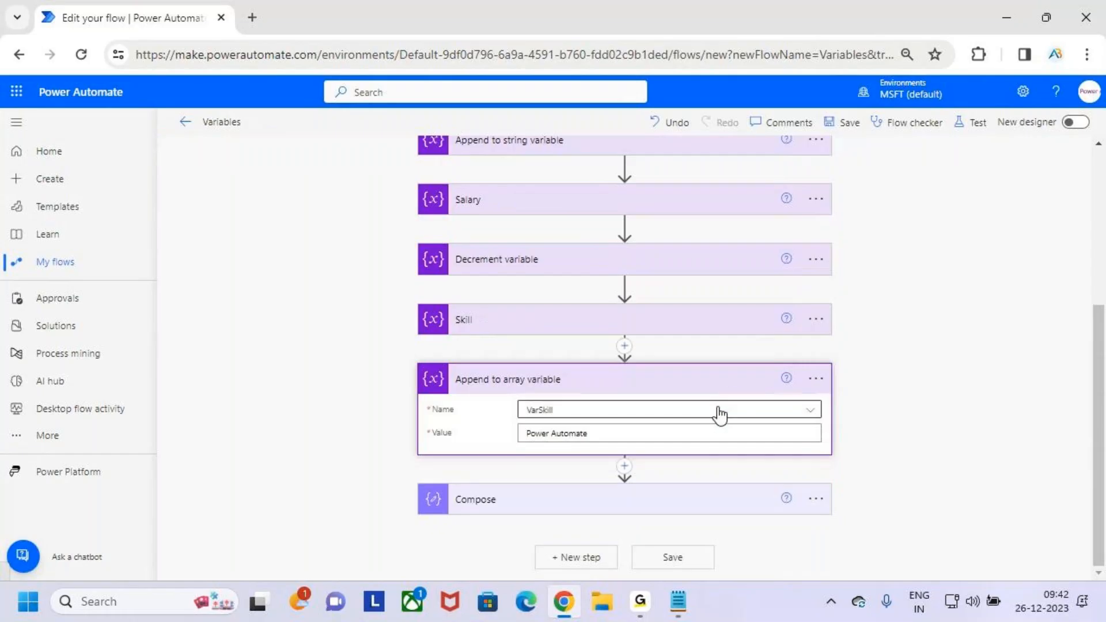
{"action": "scroll", "coordinate": [686, 432], "scroll_direction": "up", "scroll_amount": 1}
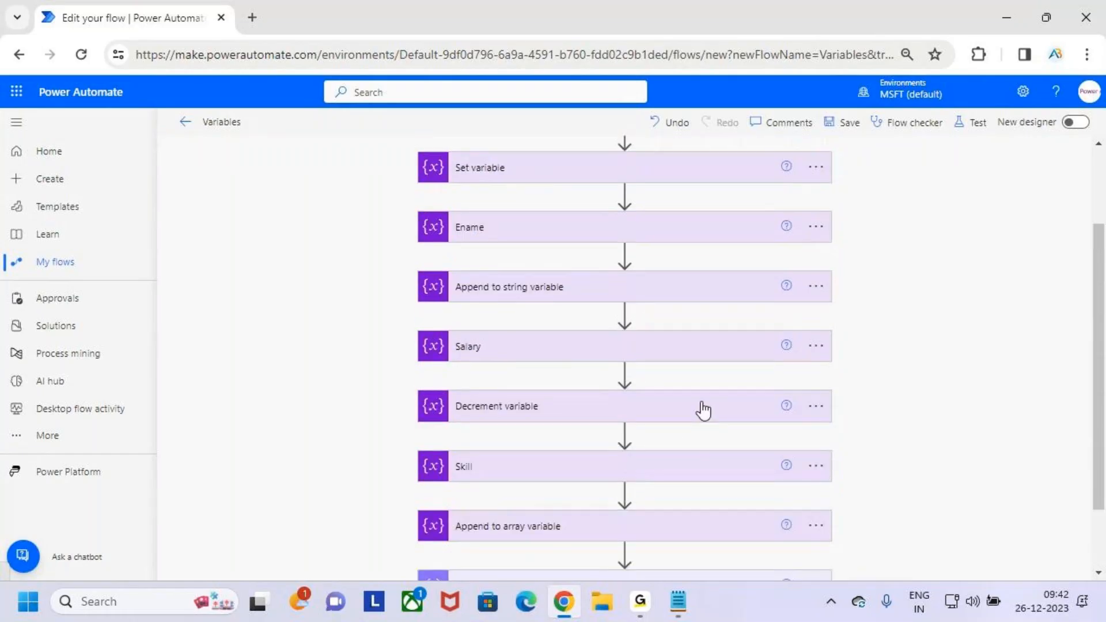
- Mark the Eno, Ename, Salary and Skill actions in red and draw a circled 4 beside the flow
{"action": "scroll", "coordinate": [702, 410], "scroll_direction": "up", "scroll_amount": 2}
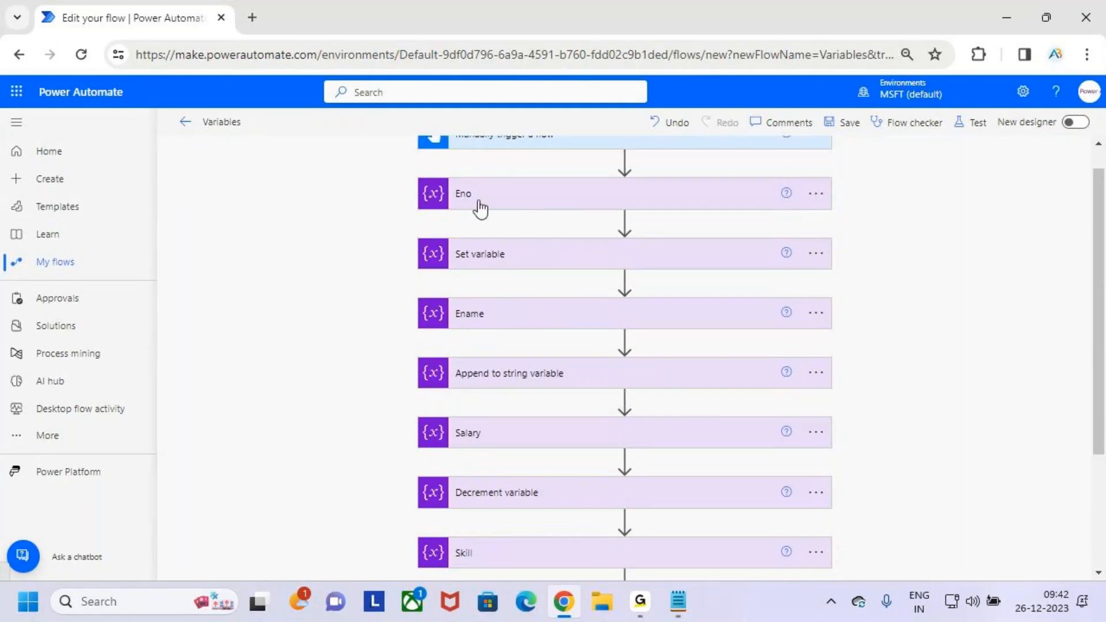
{"action": "left_click_drag", "start_coordinate": [459, 200], "coordinate": [515, 176]}
{"action": "left_click_drag", "start_coordinate": [461, 332], "coordinate": [502, 327]}
{"action": "left_click_drag", "start_coordinate": [462, 452], "coordinate": [534, 438]}
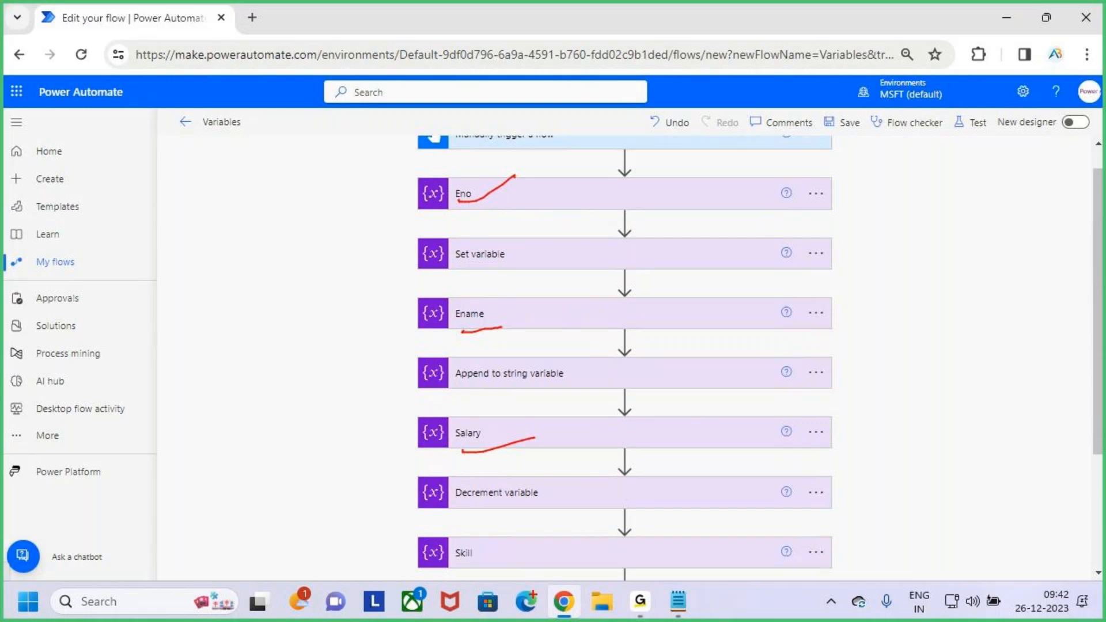
{"action": "left_click_drag", "start_coordinate": [472, 573], "coordinate": [489, 552]}
{"action": "mouse_move", "coordinate": [923, 248]}
{"action": "left_mouse_down"}
{"action": "mouse_move", "coordinate": [920, 298]}
{"action": "mouse_move", "coordinate": [963, 284]}
{"action": "mouse_move", "coordinate": [943, 327]}
{"action": "left_mouse_up"}
{"action": "mouse_move", "coordinate": [978, 262]}
{"action": "left_mouse_down"}
{"action": "mouse_move", "coordinate": [978, 249]}
{"action": "mouse_move", "coordinate": [899, 278]}
{"action": "mouse_move", "coordinate": [972, 301]}
{"action": "mouse_move", "coordinate": [960, 239]}
{"action": "mouse_move", "coordinate": [950, 240]}
{"action": "left_mouse_up"}
{"action": "left_click_drag", "start_coordinate": [450, 205], "coordinate": [497, 200]}
{"action": "left_click_drag", "start_coordinate": [461, 322], "coordinate": [508, 320]}
{"action": "left_click_drag", "start_coordinate": [447, 452], "coordinate": [508, 449]}
{"action": "left_click_drag", "start_coordinate": [467, 581], "coordinate": [519, 545]}
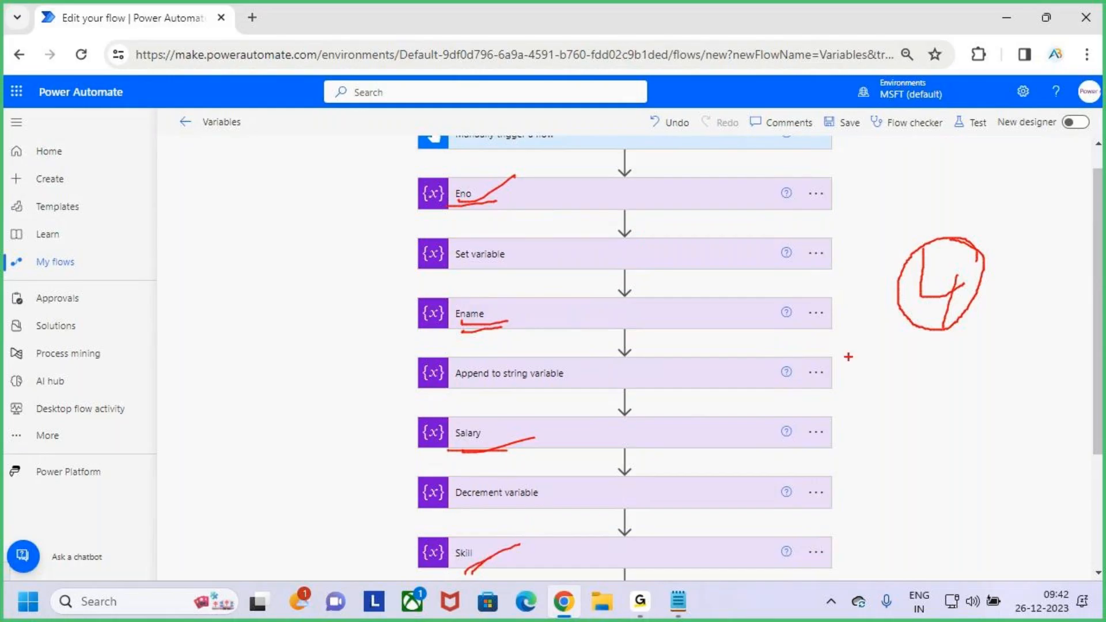
- Add an arrow to the 4, box the variable actions, draw a circled 250 with an arrow, and clear all marks
{"action": "mouse_move", "coordinate": [958, 180]}
{"action": "left_mouse_down"}
{"action": "mouse_move", "coordinate": [956, 242]}
{"action": "mouse_move", "coordinate": [974, 231]}
{"action": "left_mouse_up"}
{"action": "mouse_move", "coordinate": [406, 174]}
{"action": "left_mouse_down"}
{"action": "mouse_move", "coordinate": [673, 422]}
{"action": "mouse_move", "coordinate": [852, 548]}
{"action": "mouse_move", "coordinate": [856, 566]}
{"action": "left_mouse_up"}
{"action": "mouse_move", "coordinate": [709, 109]}
{"action": "left_mouse_down"}
{"action": "mouse_move", "coordinate": [718, 184]}
{"action": "mouse_move", "coordinate": [757, 147]}
{"action": "left_mouse_up"}
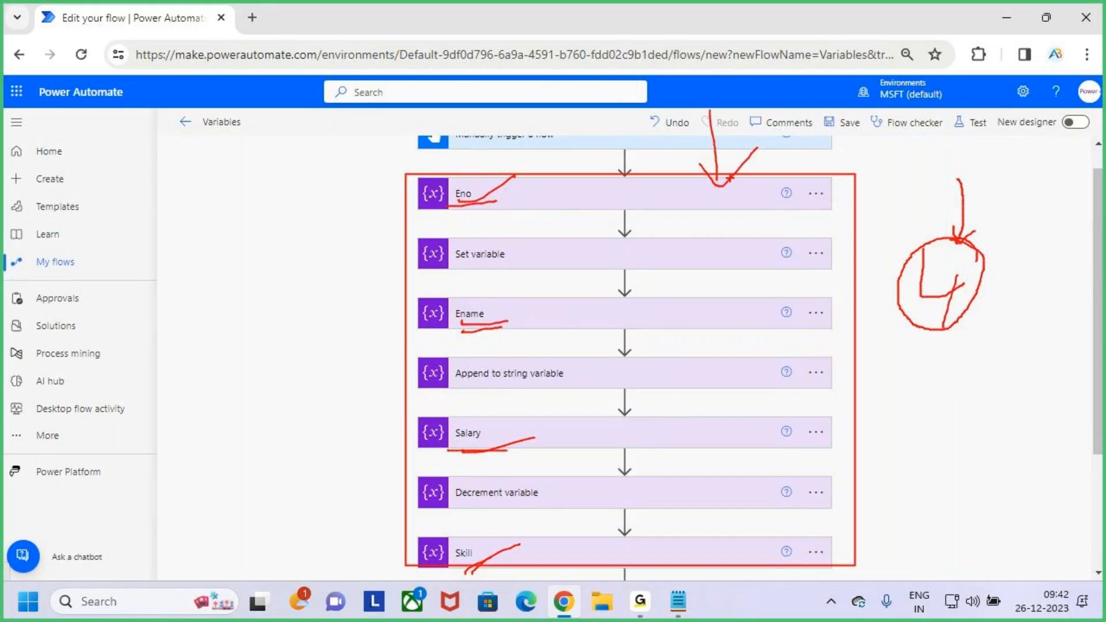
{"action": "mouse_move", "coordinate": [187, 193]}
{"action": "left_mouse_down"}
{"action": "mouse_move", "coordinate": [206, 222]}
{"action": "mouse_move", "coordinate": [192, 245]}
{"action": "mouse_move", "coordinate": [226, 260]}
{"action": "left_mouse_up"}
{"action": "mouse_move", "coordinate": [235, 205]}
{"action": "left_mouse_down"}
{"action": "mouse_move", "coordinate": [232, 233]}
{"action": "mouse_move", "coordinate": [260, 205]}
{"action": "left_mouse_up"}
{"action": "left_click_drag", "start_coordinate": [161, 170], "coordinate": [288, 184]}
{"action": "mouse_move", "coordinate": [161, 171]}
{"action": "left_mouse_down"}
{"action": "mouse_move", "coordinate": [321, 246]}
{"action": "mouse_move", "coordinate": [262, 176]}
{"action": "left_mouse_up"}
{"action": "mouse_move", "coordinate": [262, 111]}
{"action": "left_mouse_down"}
{"action": "mouse_move", "coordinate": [249, 165]}
{"action": "mouse_move", "coordinate": [280, 148]}
{"action": "left_mouse_up"}
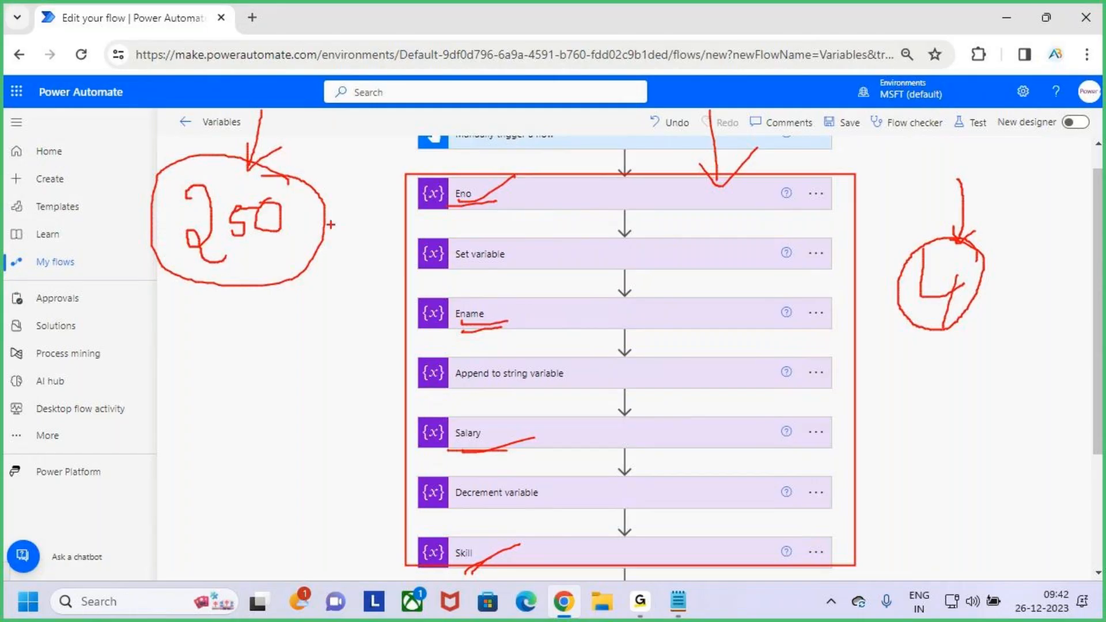
{"action": "key", "text": "Escape"}
- Draw a circled 50 with an arrow in red beside the variable actions
{"action": "scroll", "coordinate": [635, 450], "scroll_direction": "down", "scroll_amount": 3}
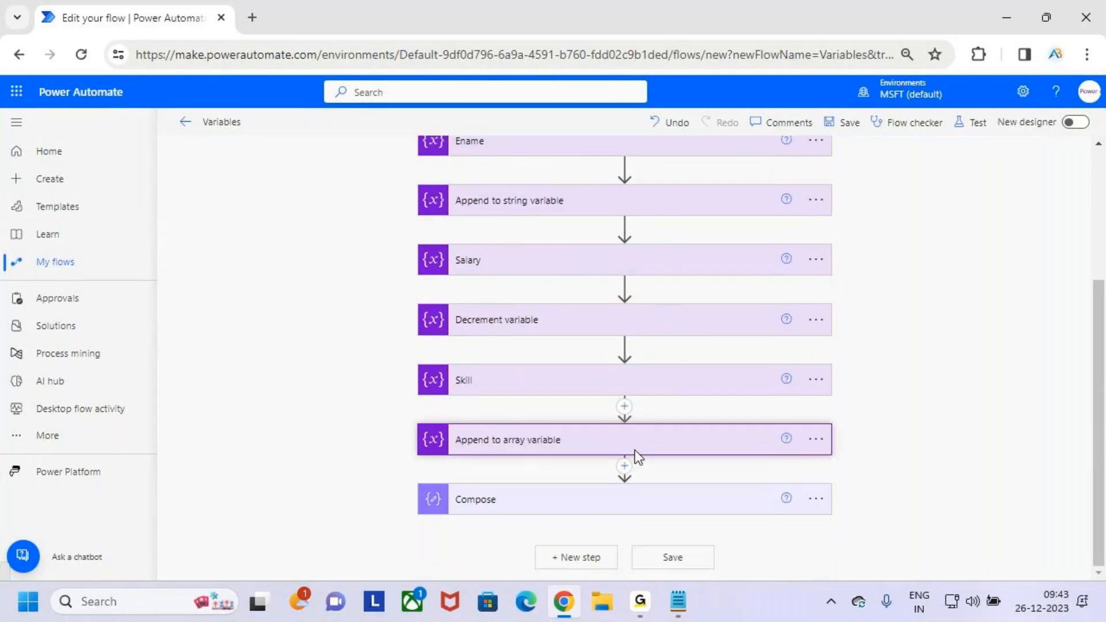
{"action": "scroll", "coordinate": [777, 382], "scroll_direction": "up", "scroll_amount": 4}
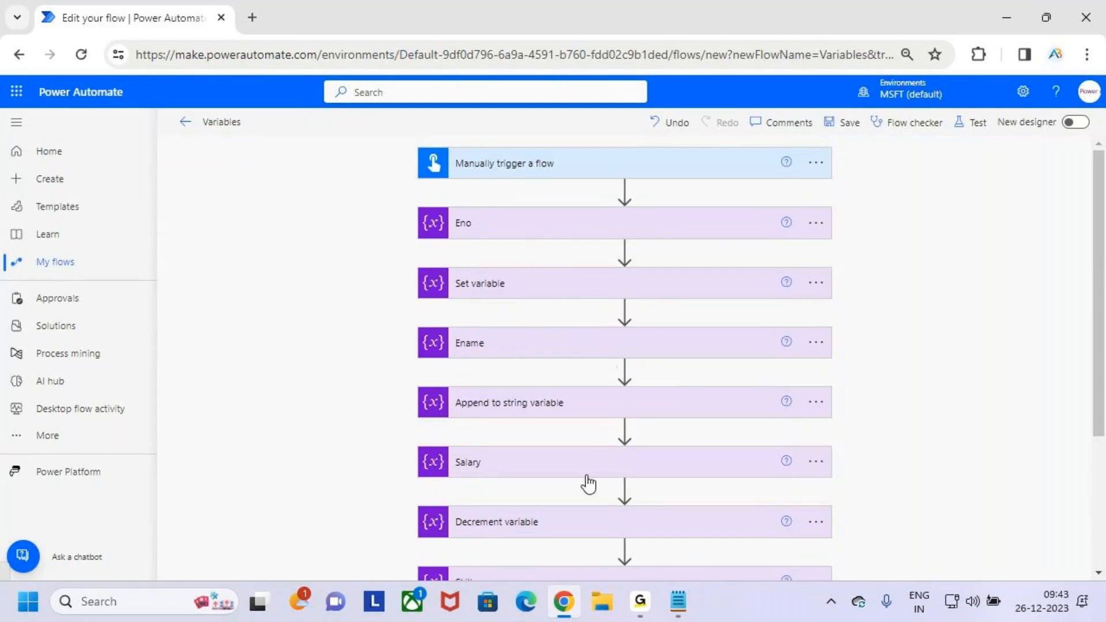
{"action": "key", "text": "ctrl+2"}
{"action": "mouse_move", "coordinate": [890, 260]}
{"action": "left_mouse_down"}
{"action": "mouse_move", "coordinate": [876, 309]}
{"action": "mouse_move", "coordinate": [911, 269]}
{"action": "mouse_move", "coordinate": [903, 299]}
{"action": "mouse_move", "coordinate": [917, 270]}
{"action": "left_mouse_up"}
{"action": "mouse_move", "coordinate": [940, 266]}
{"action": "left_mouse_down"}
{"action": "mouse_move", "coordinate": [850, 280]}
{"action": "mouse_move", "coordinate": [922, 248]}
{"action": "left_mouse_up"}
{"action": "mouse_move", "coordinate": [914, 204]}
{"action": "left_mouse_down"}
{"action": "mouse_move", "coordinate": [917, 248]}
{"action": "mouse_move", "coordinate": [930, 220]}
{"action": "left_mouse_up"}
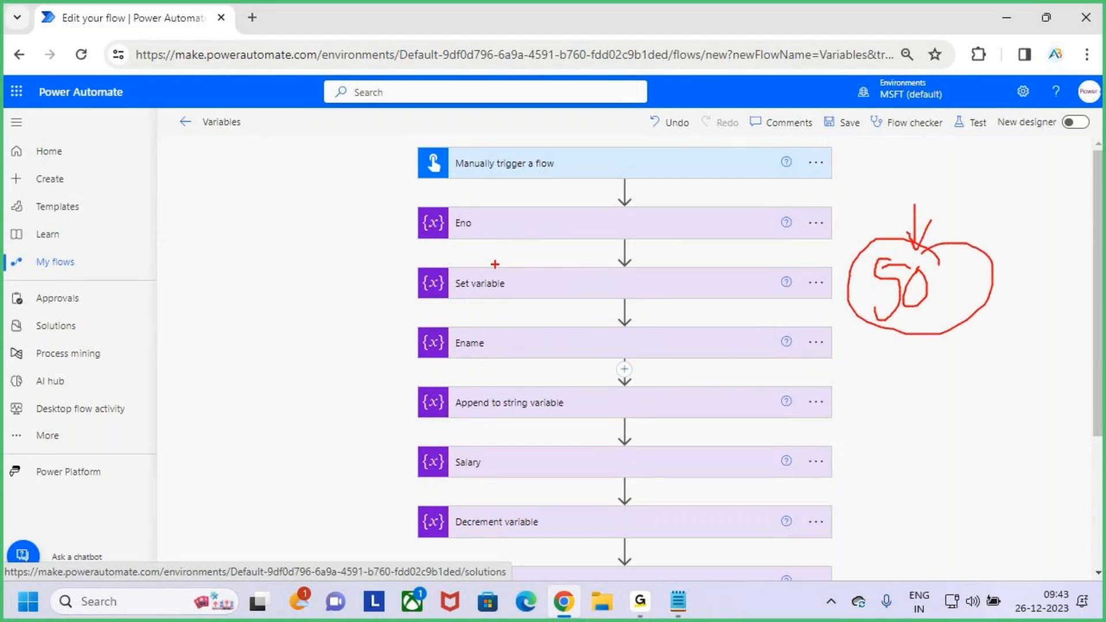
- Underline Eno, Ename and Salary in red, emphasize and cross out the 50, and clear the marks
{"action": "left_click_drag", "start_coordinate": [425, 238], "coordinate": [542, 222]}
{"action": "left_click_drag", "start_coordinate": [454, 364], "coordinate": [523, 348]}
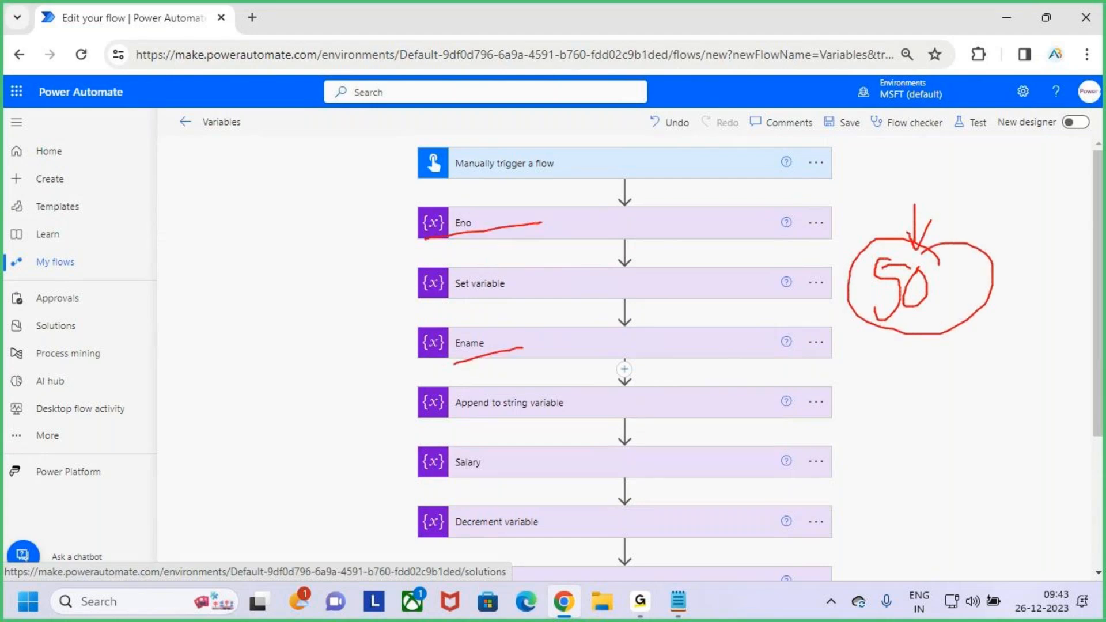
{"action": "left_click_drag", "start_coordinate": [445, 479], "coordinate": [502, 475]}
{"action": "mouse_move", "coordinate": [945, 247]}
{"action": "left_mouse_down"}
{"action": "mouse_move", "coordinate": [927, 334]}
{"action": "mouse_move", "coordinate": [983, 260]}
{"action": "left_mouse_up"}
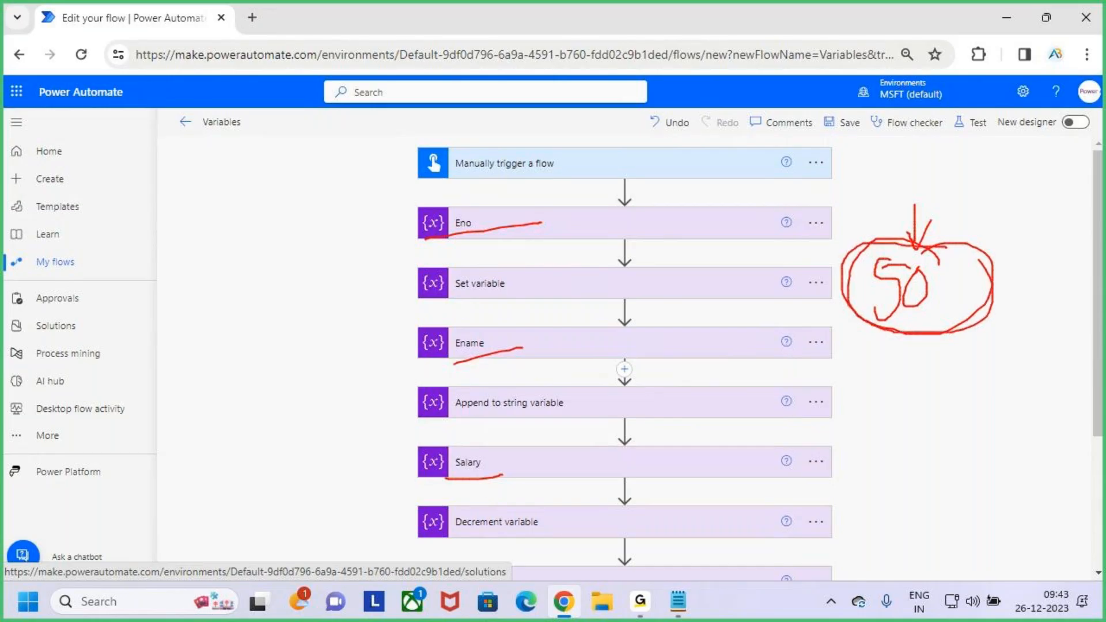
{"action": "left_click_drag", "start_coordinate": [909, 205], "coordinate": [917, 254]}
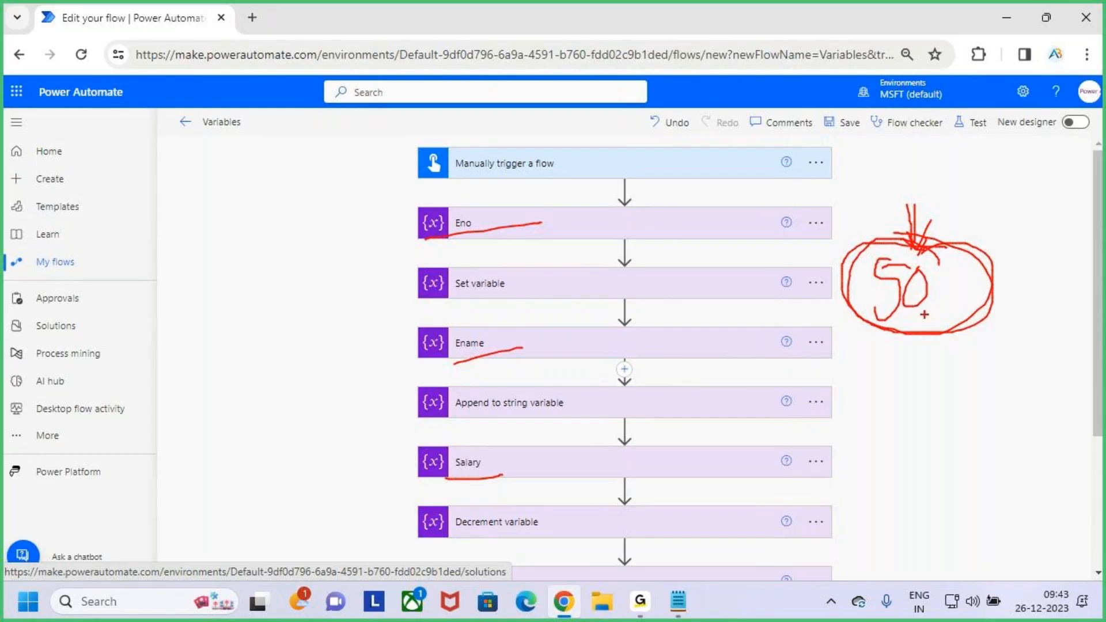
{"action": "left_click_drag", "start_coordinate": [865, 221], "coordinate": [986, 371]}
{"action": "left_click_drag", "start_coordinate": [974, 249], "coordinate": [801, 495]}
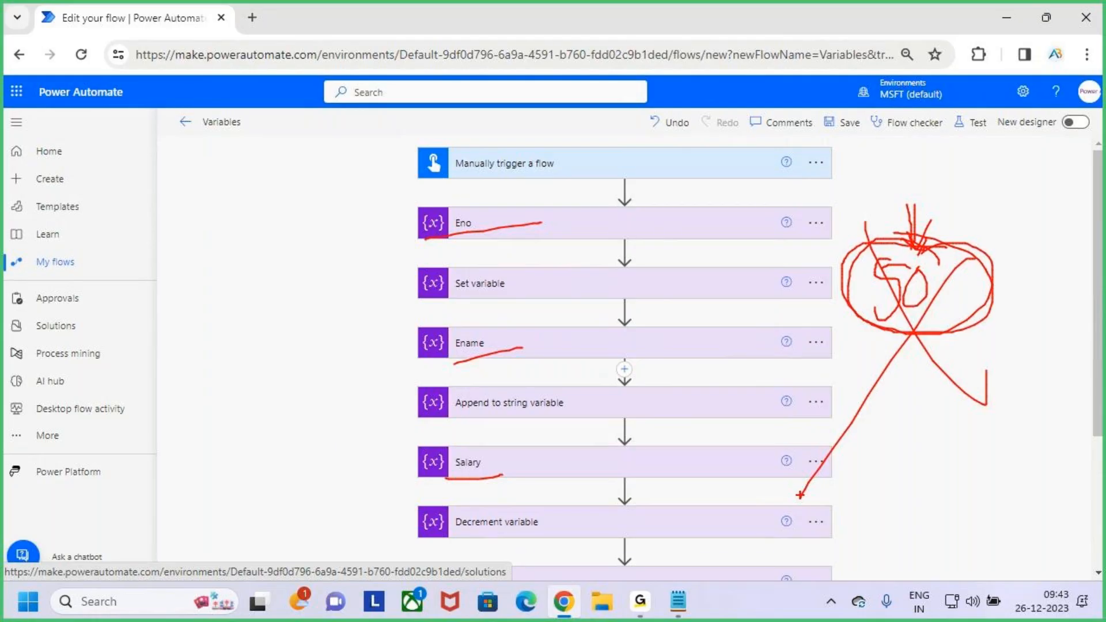
{"action": "key", "text": "Escape"}
- Underline each variable action from Eno through Append to array variable in red, and clear the marks
{"action": "scroll", "coordinate": [709, 395], "scroll_direction": "down", "scroll_amount": 1}
{"action": "scroll", "coordinate": [711, 403], "scroll_direction": "up", "scroll_amount": 1}
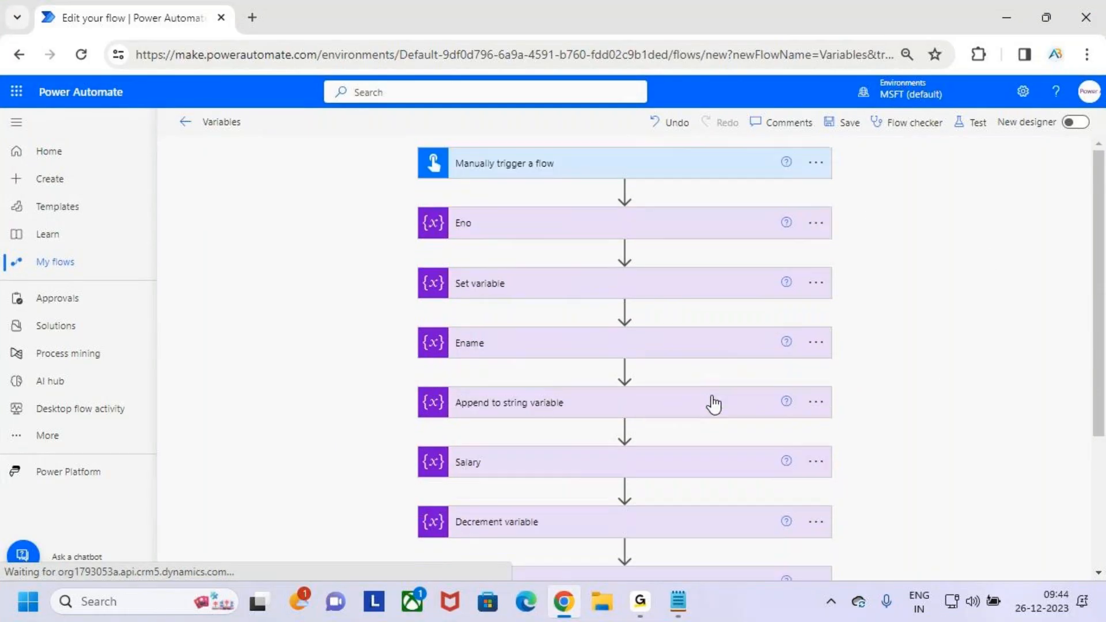
{"action": "scroll", "coordinate": [714, 403], "scroll_direction": "down", "scroll_amount": 2}
{"action": "scroll", "coordinate": [714, 406], "scroll_direction": "up", "scroll_amount": 2}
{"action": "key", "text": "ctrl+2"}
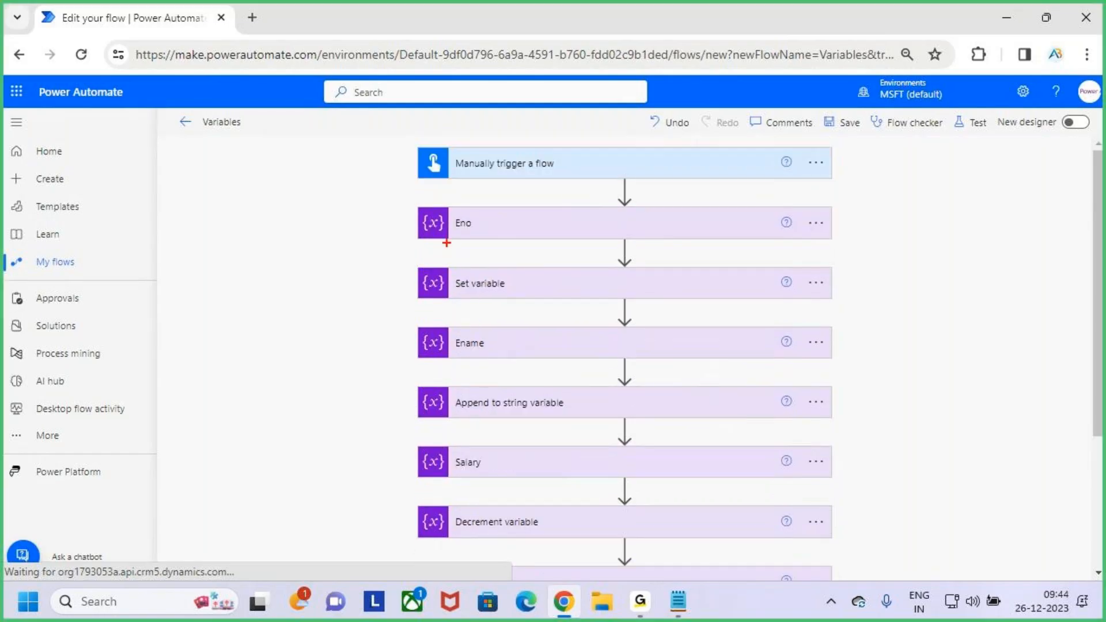
{"action": "left_click_drag", "start_coordinate": [442, 241], "coordinate": [549, 219]}
{"action": "left_click_drag", "start_coordinate": [452, 359], "coordinate": [522, 343]}
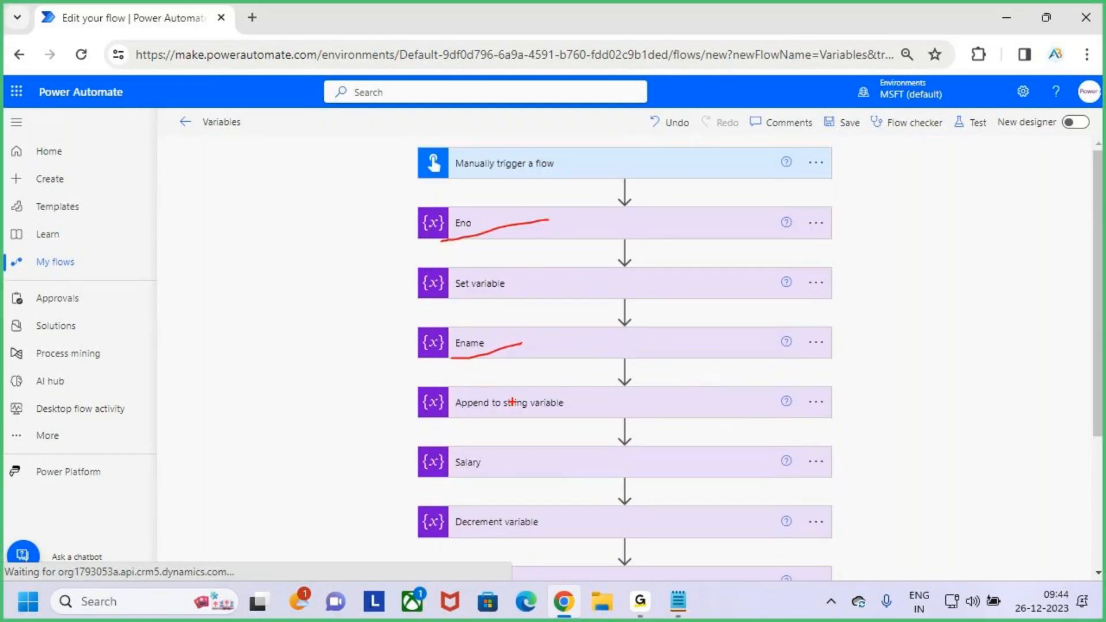
{"action": "left_click_drag", "start_coordinate": [457, 306], "coordinate": [495, 292]}
{"action": "left_click_drag", "start_coordinate": [452, 418], "coordinate": [497, 409]}
{"action": "left_click_drag", "start_coordinate": [436, 484], "coordinate": [466, 468]}
{"action": "left_click_drag", "start_coordinate": [449, 541], "coordinate": [494, 510]}
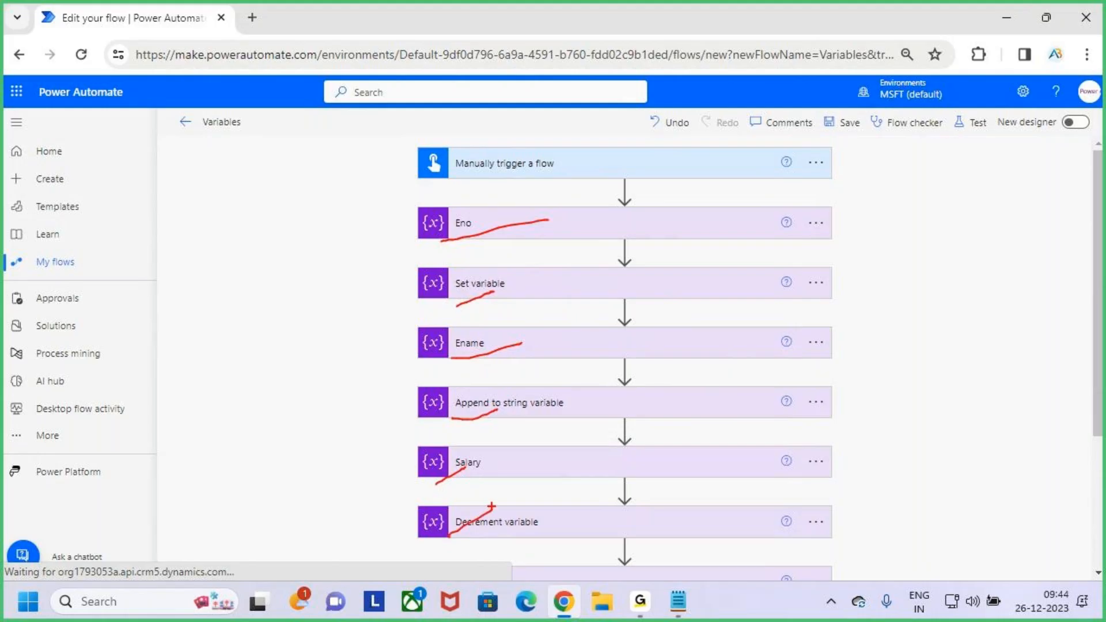
{"action": "scroll", "coordinate": [473, 427], "scroll_direction": "down", "scroll_amount": 3}
{"action": "left_click_drag", "start_coordinate": [442, 426], "coordinate": [505, 391]}
{"action": "left_click_drag", "start_coordinate": [461, 489], "coordinate": [581, 439]}
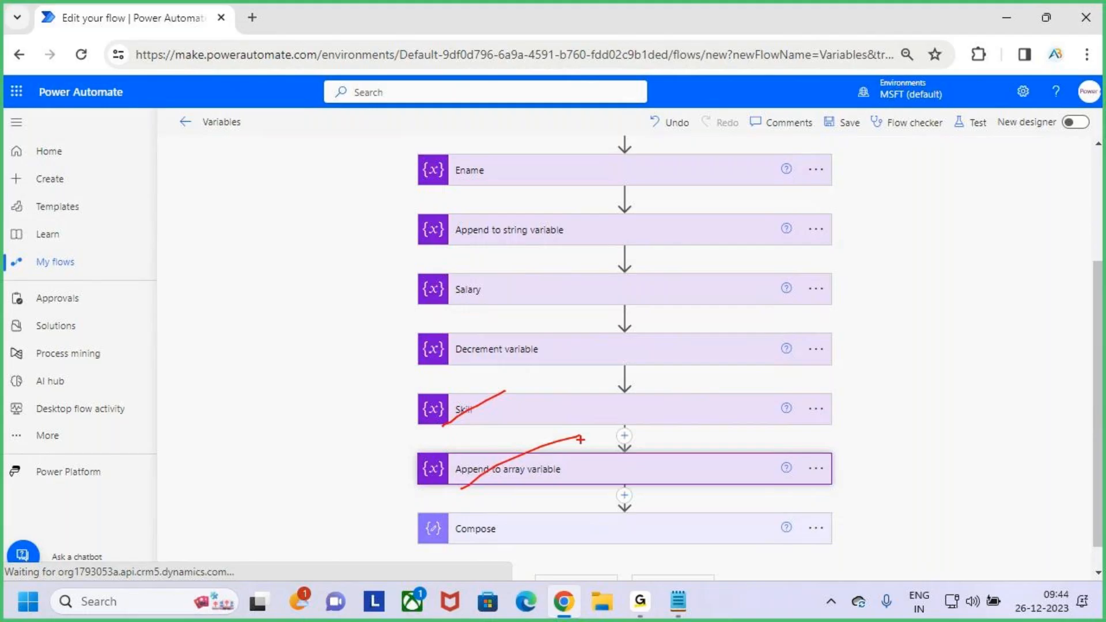
{"action": "key", "text": "Escape"}
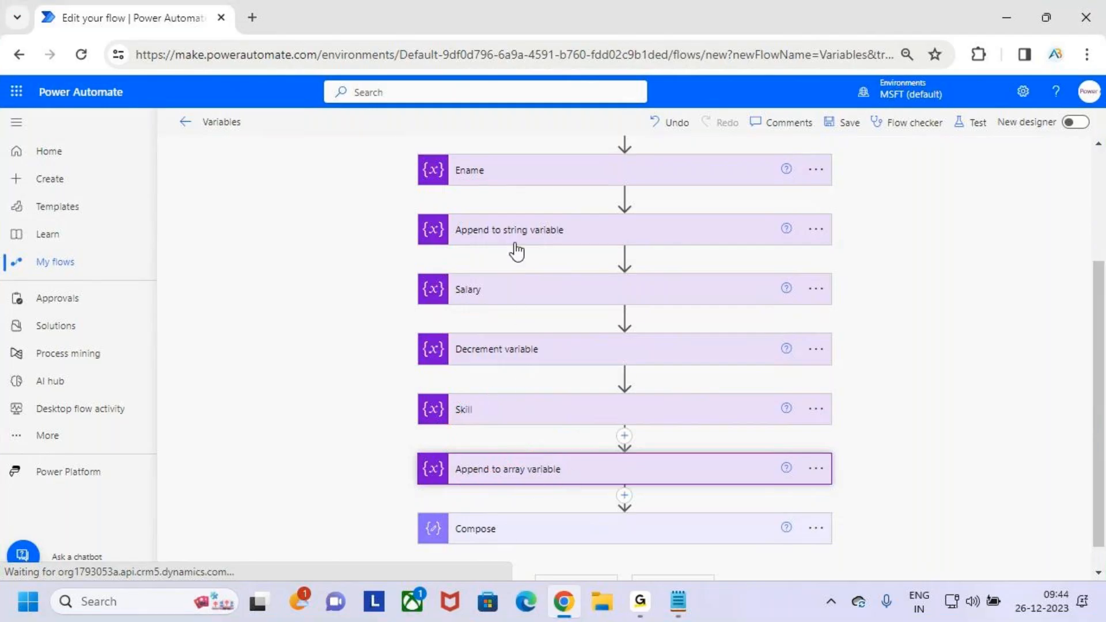
{"action": "scroll", "coordinate": [513, 249], "scroll_direction": "up", "scroll_amount": 3}
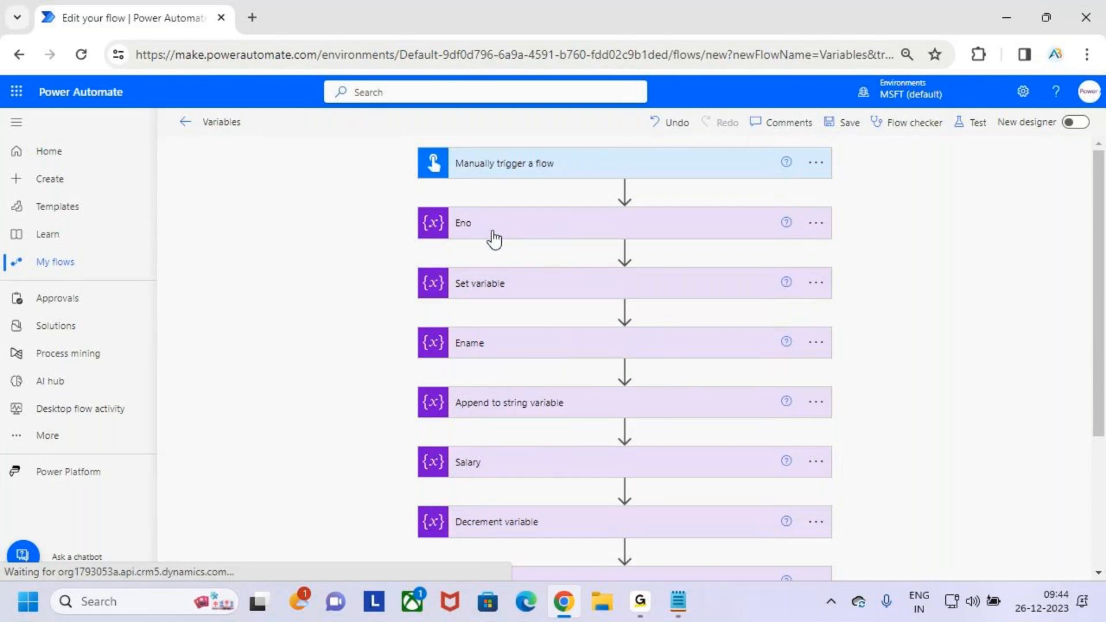
{"action": "key", "text": "ctrl+2"}
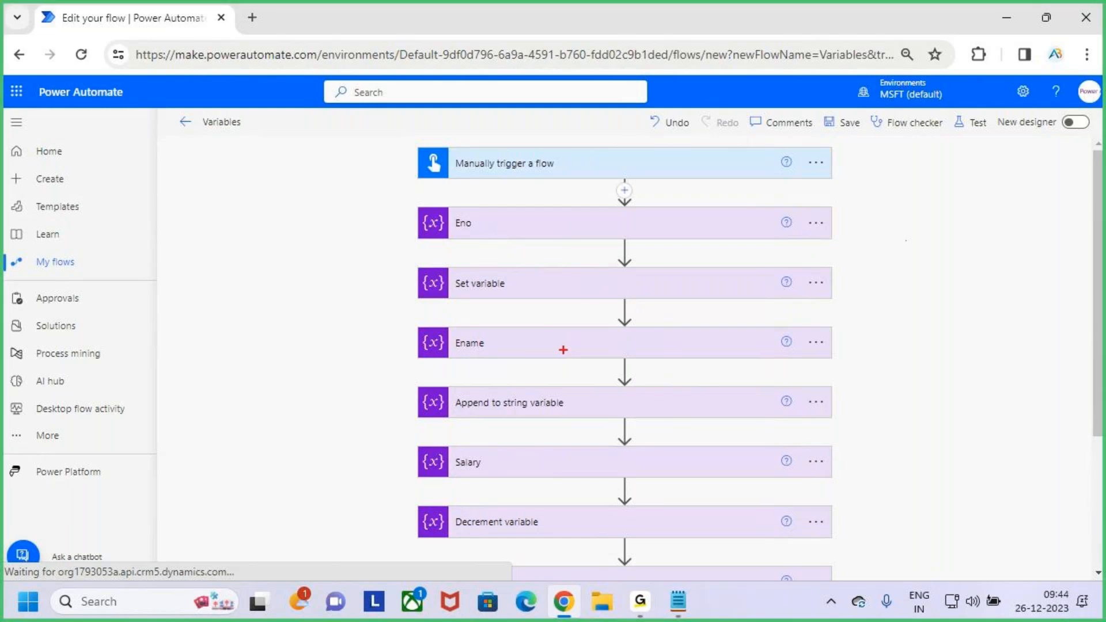
{"action": "key", "text": "Escape"}
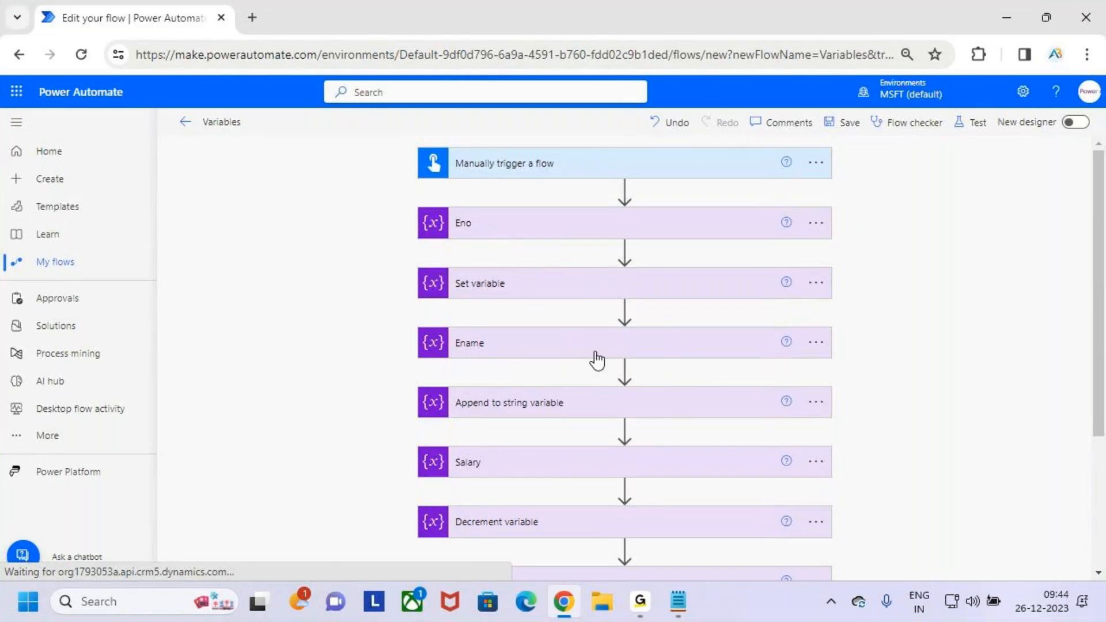
{"action": "scroll", "coordinate": [649, 306], "scroll_direction": "down", "scroll_amount": 4}
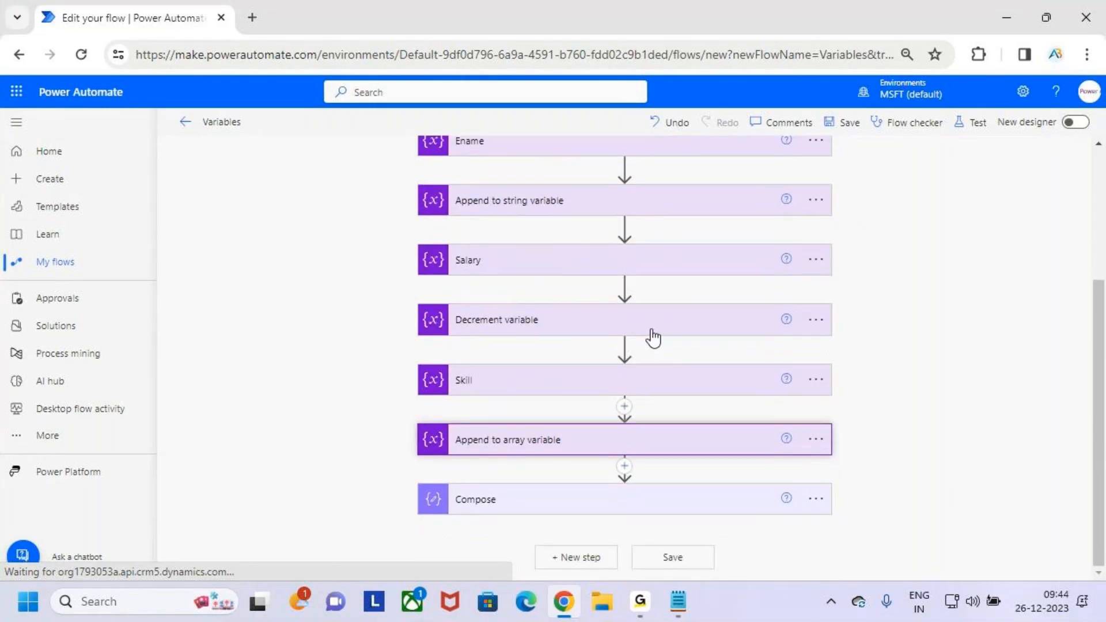
{"action": "scroll", "coordinate": [653, 338], "scroll_direction": "up", "scroll_amount": 3}
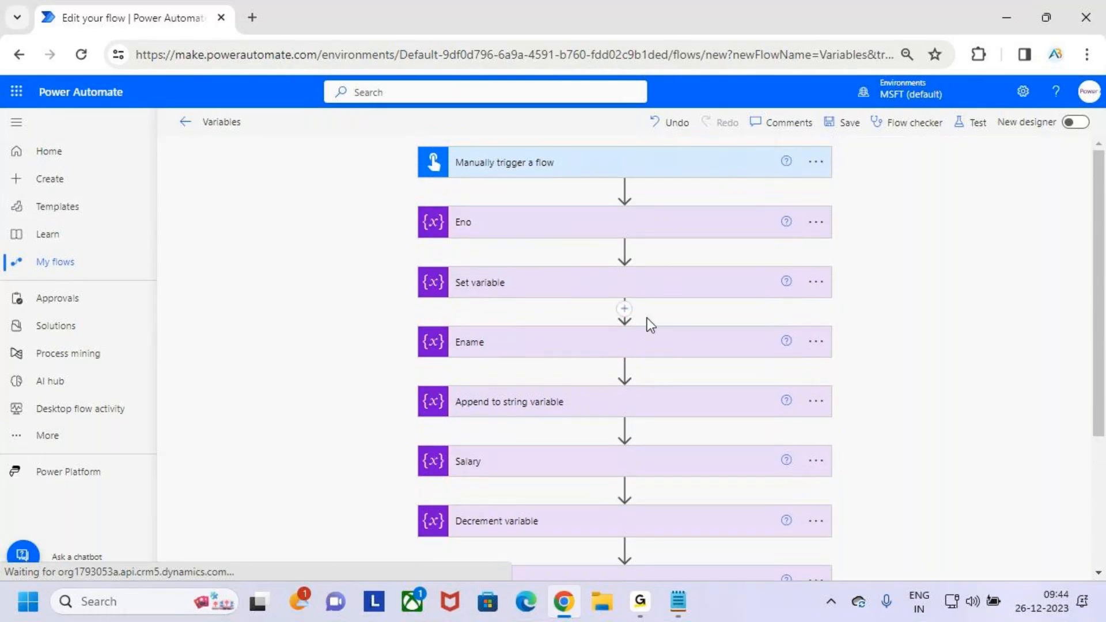
- Draw a red stroke on each of the eight actions from Eno to Append to array variable, and clear the strokes
{"action": "scroll", "coordinate": [647, 322], "scroll_direction": "down", "scroll_amount": 1}
{"action": "key", "text": "ctrl+2"}
{"action": "left_click_drag", "start_coordinate": [442, 172], "coordinate": [490, 162]}
{"action": "left_click_drag", "start_coordinate": [463, 224], "coordinate": [529, 196]}
{"action": "left_click_drag", "start_coordinate": [472, 281], "coordinate": [538, 237]}
{"action": "left_click_drag", "start_coordinate": [476, 330], "coordinate": [548, 299]}
{"action": "left_click_drag", "start_coordinate": [464, 404], "coordinate": [558, 353]}
{"action": "left_click_drag", "start_coordinate": [494, 454], "coordinate": [567, 418]}
{"action": "left_click_drag", "start_coordinate": [480, 501], "coordinate": [538, 485]}
{"action": "left_click_drag", "start_coordinate": [500, 562], "coordinate": [594, 526]}
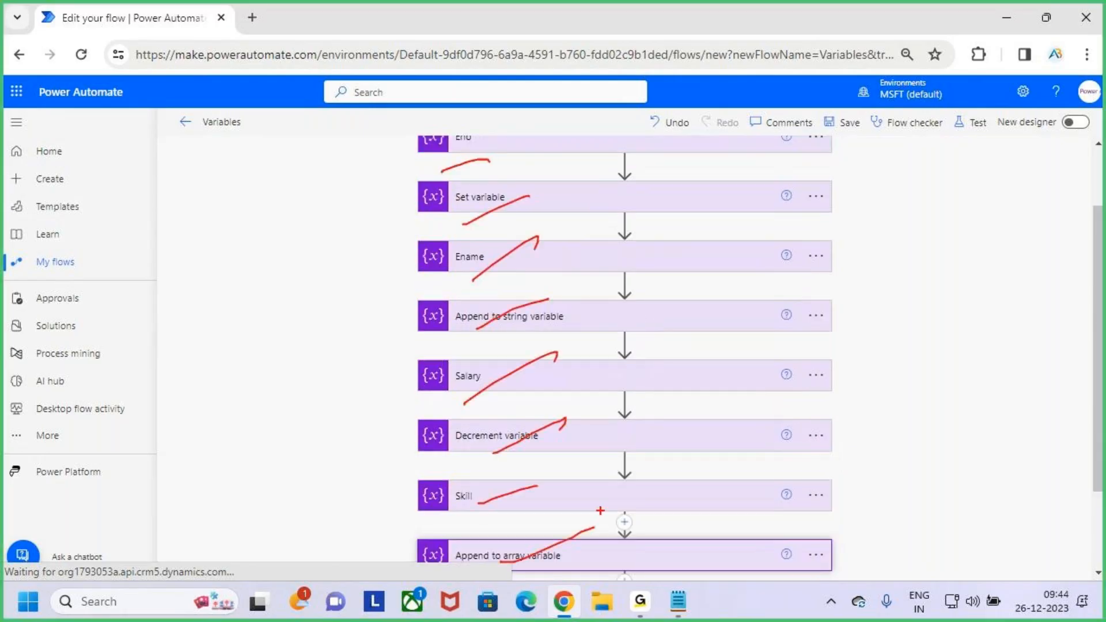
{"action": "key", "text": "Escape"}
{"action": "scroll", "coordinate": [634, 386], "scroll_direction": "up", "scroll_amount": 2}
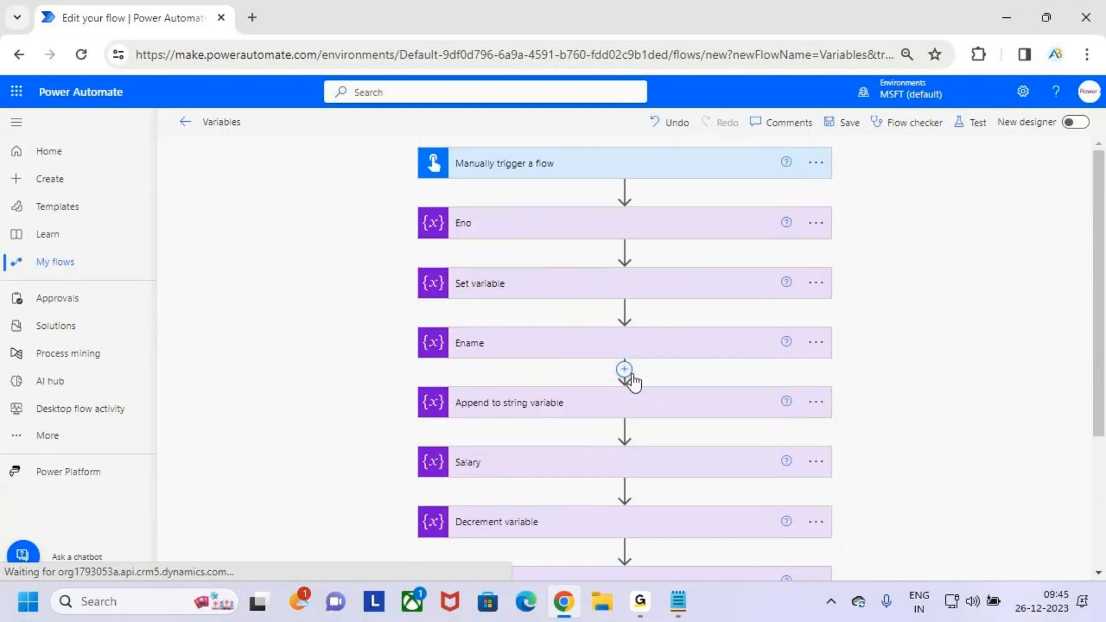
- Box the actions from Eno to Skill in red with an arrow, underline Eno, Ename, Salary and Skill, and clear all marks
{"action": "scroll", "coordinate": [667, 314], "scroll_direction": "down", "scroll_amount": 3}
{"action": "scroll", "coordinate": [670, 299], "scroll_direction": "up", "scroll_amount": 1}
{"action": "key", "text": "ctrl+2"}
{"action": "mouse_move", "coordinate": [425, 136]}
{"action": "left_mouse_down"}
{"action": "mouse_move", "coordinate": [817, 449]}
{"action": "mouse_move", "coordinate": [853, 518]}
{"action": "left_mouse_up"}
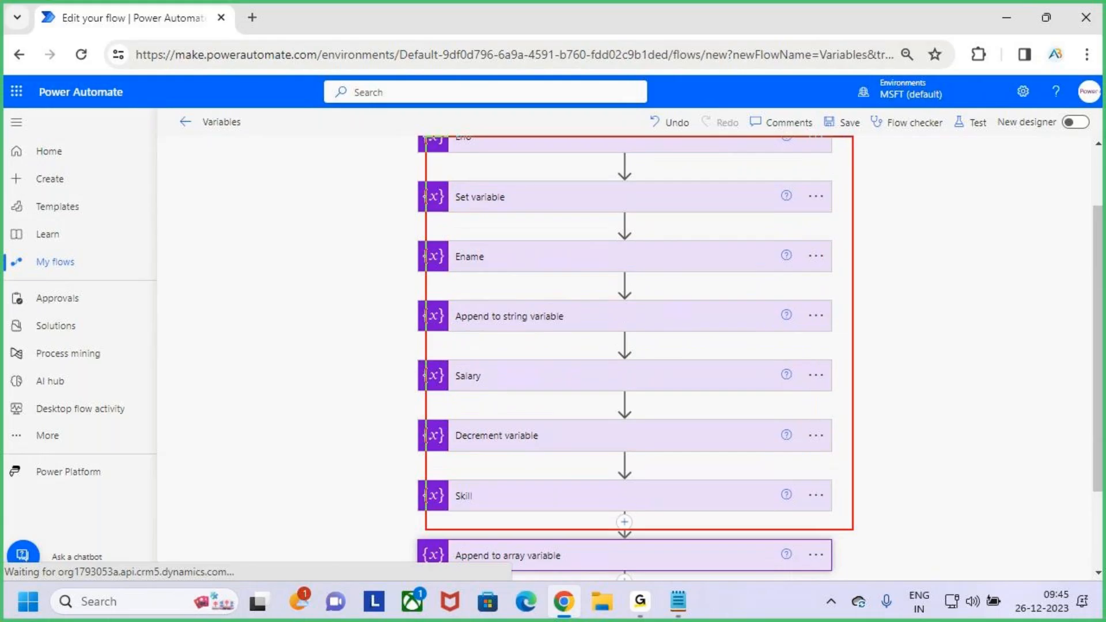
{"action": "left_click_drag", "start_coordinate": [862, 383], "coordinate": [842, 442]}
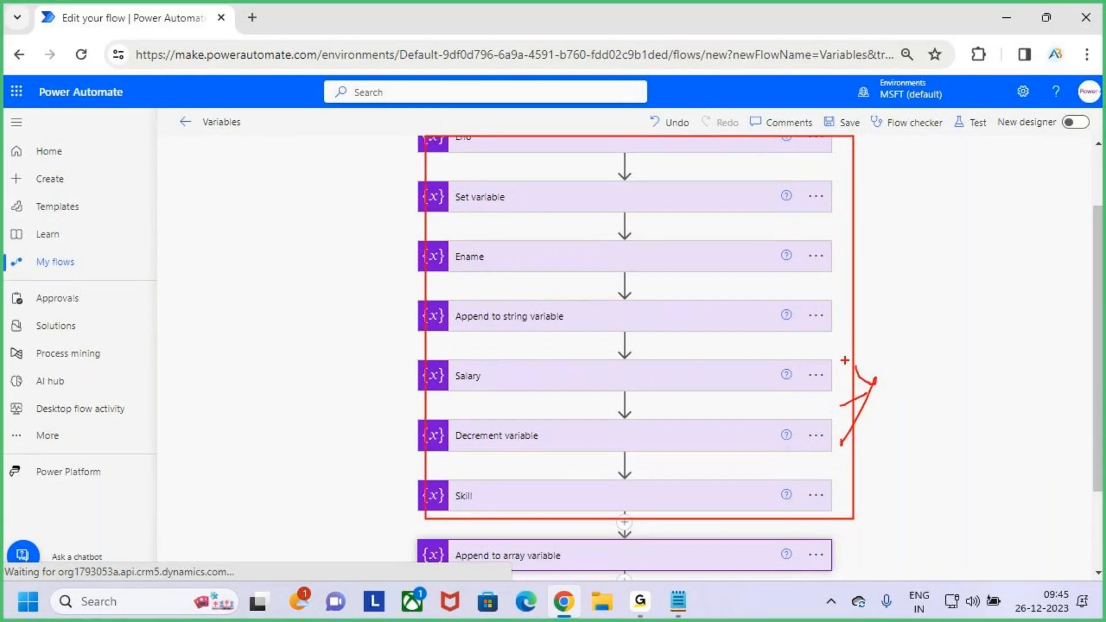
{"action": "left_click_drag", "start_coordinate": [458, 148], "coordinate": [503, 137]}
{"action": "left_click_drag", "start_coordinate": [455, 267], "coordinate": [504, 254]}
{"action": "left_click_drag", "start_coordinate": [448, 402], "coordinate": [503, 382]}
{"action": "left_click_drag", "start_coordinate": [449, 514], "coordinate": [543, 487]}
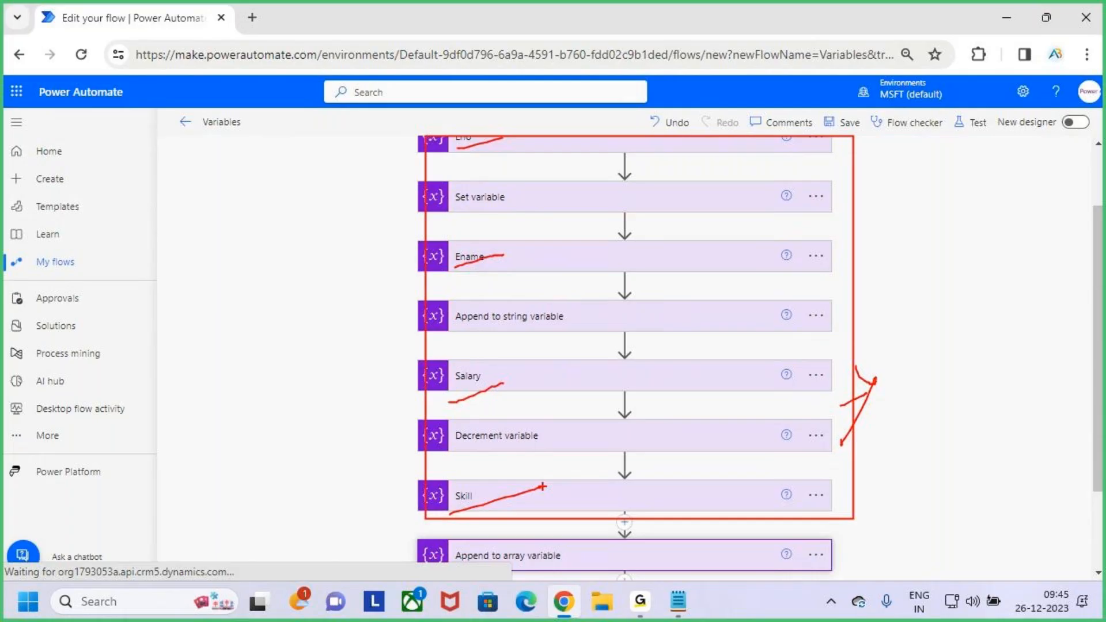
{"action": "key", "text": "Escape"}
- Insert an Initialize variable action between Append to array variable and Compose, searching the operations for "variables"
{"action": "scroll", "coordinate": [534, 465], "scroll_direction": "down", "scroll_amount": 2}
{"action": "left_click", "coordinate": [624, 465]}
{"action": "scroll", "coordinate": [662, 455], "scroll_direction": "up", "scroll_amount": 4}
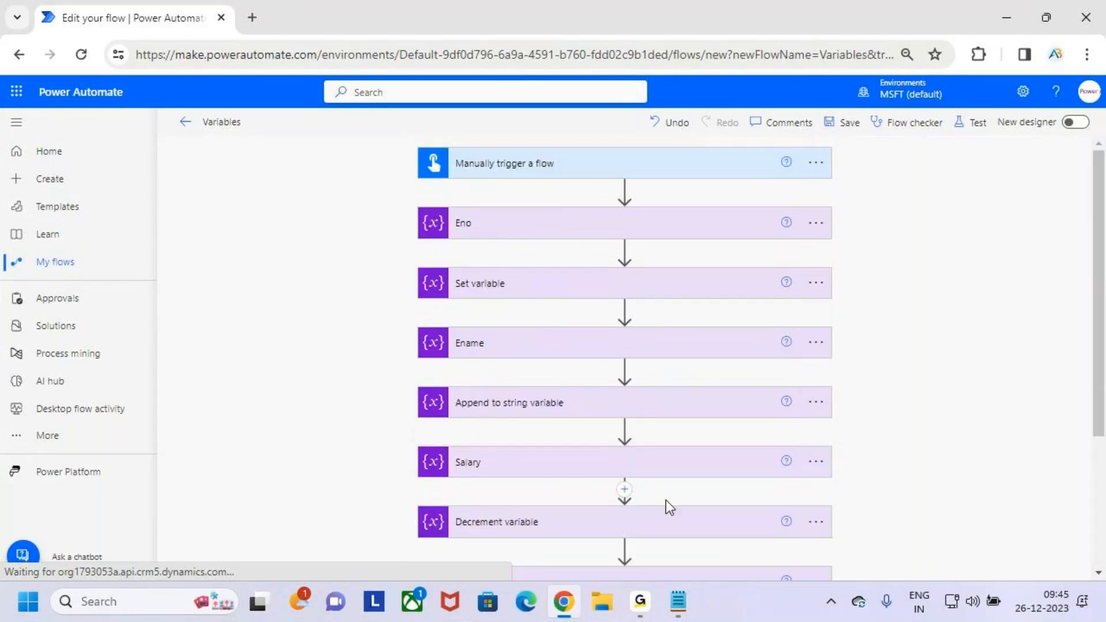
{"action": "scroll", "coordinate": [666, 500], "scroll_direction": "down", "scroll_amount": 3}
{"action": "left_click", "coordinate": [625, 466]}
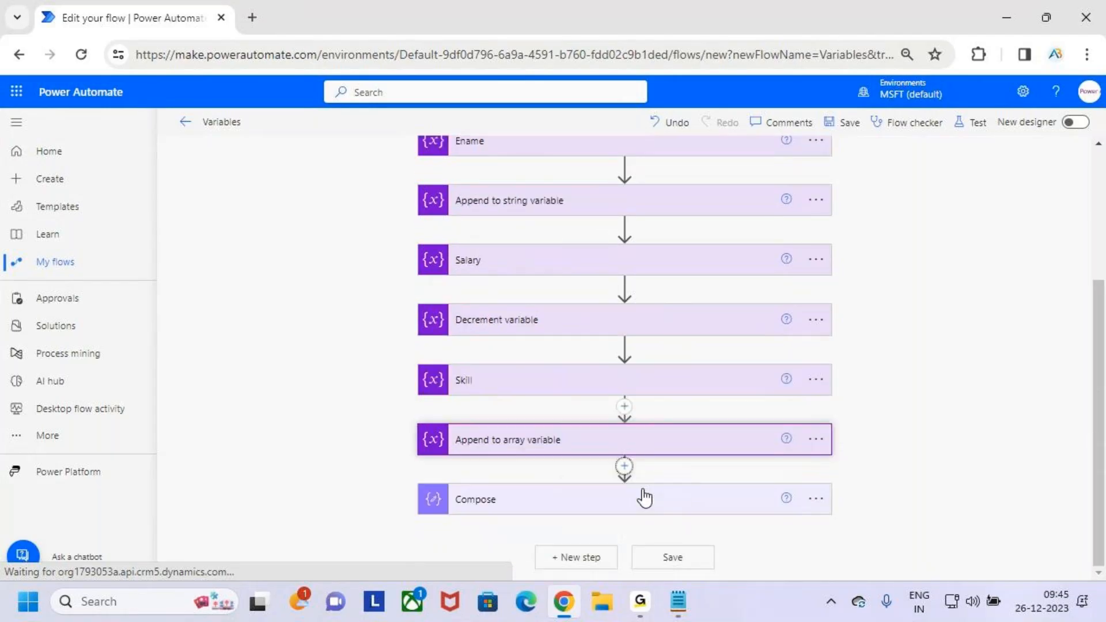
{"action": "scroll", "coordinate": [628, 349], "scroll_direction": "up", "scroll_amount": 3}
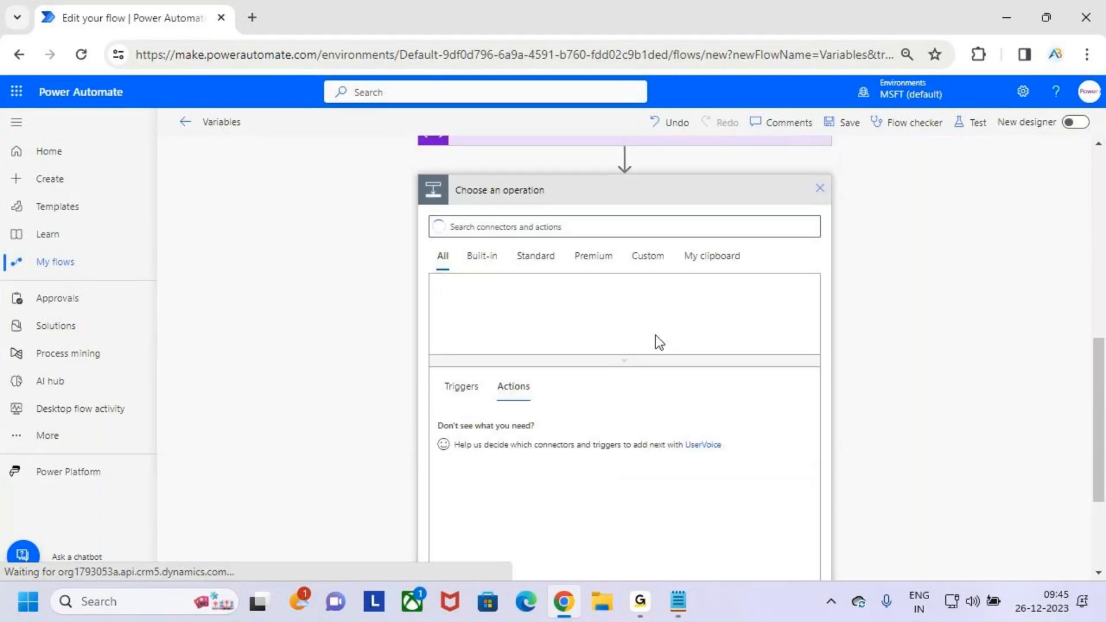
{"action": "type", "text": "variables"}
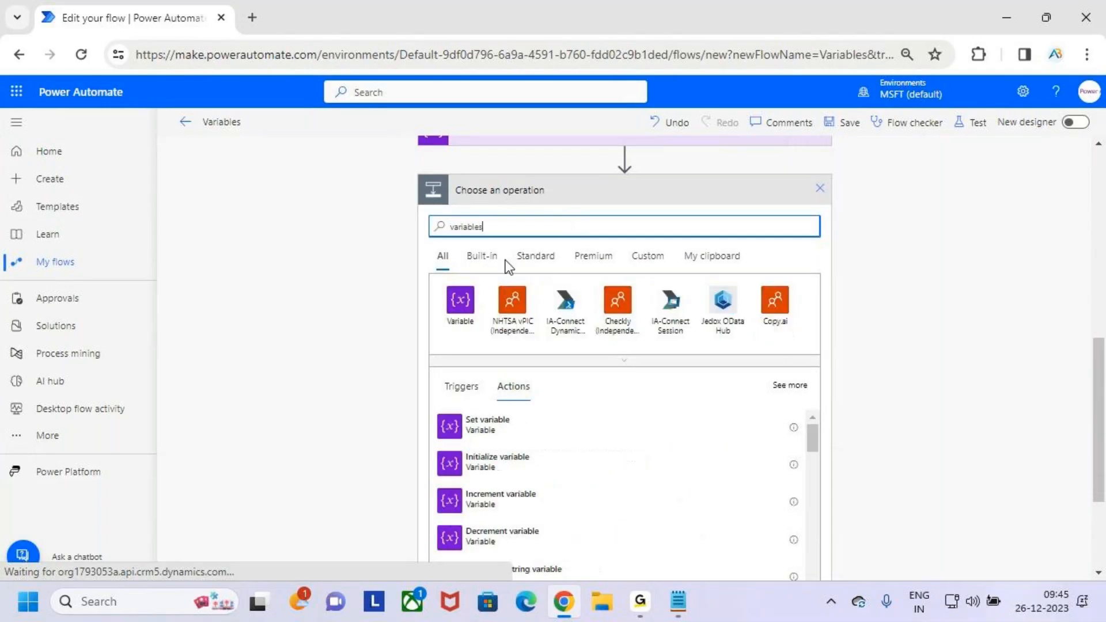
{"action": "scroll", "coordinate": [599, 436], "scroll_direction": "down", "scroll_amount": 2}
{"action": "scroll", "coordinate": [600, 436], "scroll_direction": "down", "scroll_amount": 2}
{"action": "scroll", "coordinate": [624, 445], "scroll_direction": "up", "scroll_amount": 3}
{"action": "scroll", "coordinate": [798, 391], "scroll_direction": "down", "scroll_amount": 1}
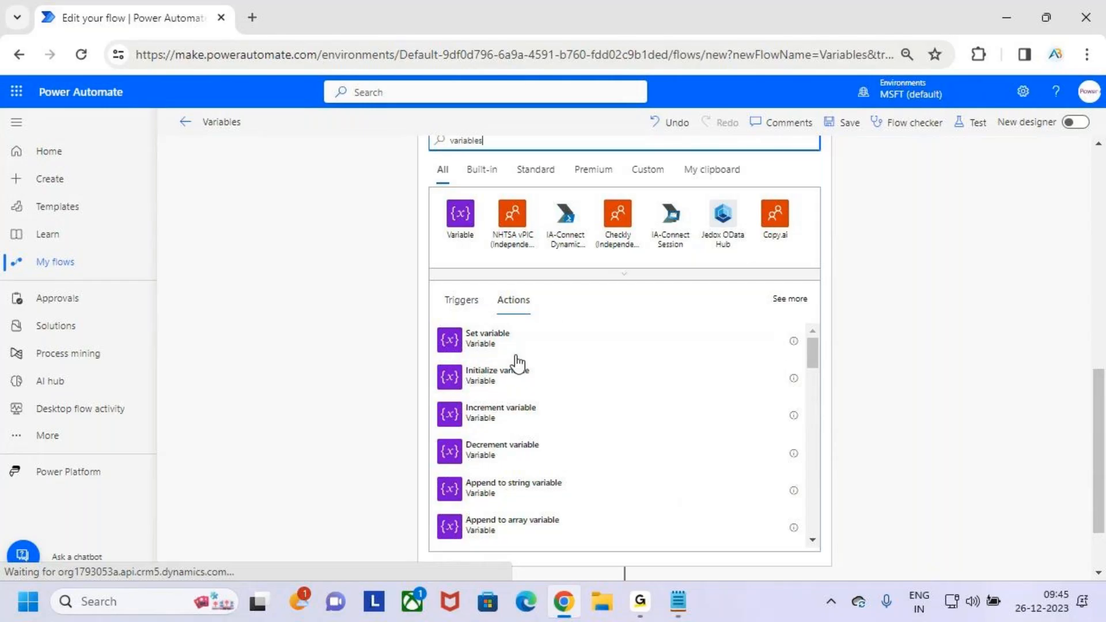
{"action": "left_click", "coordinate": [549, 377]}
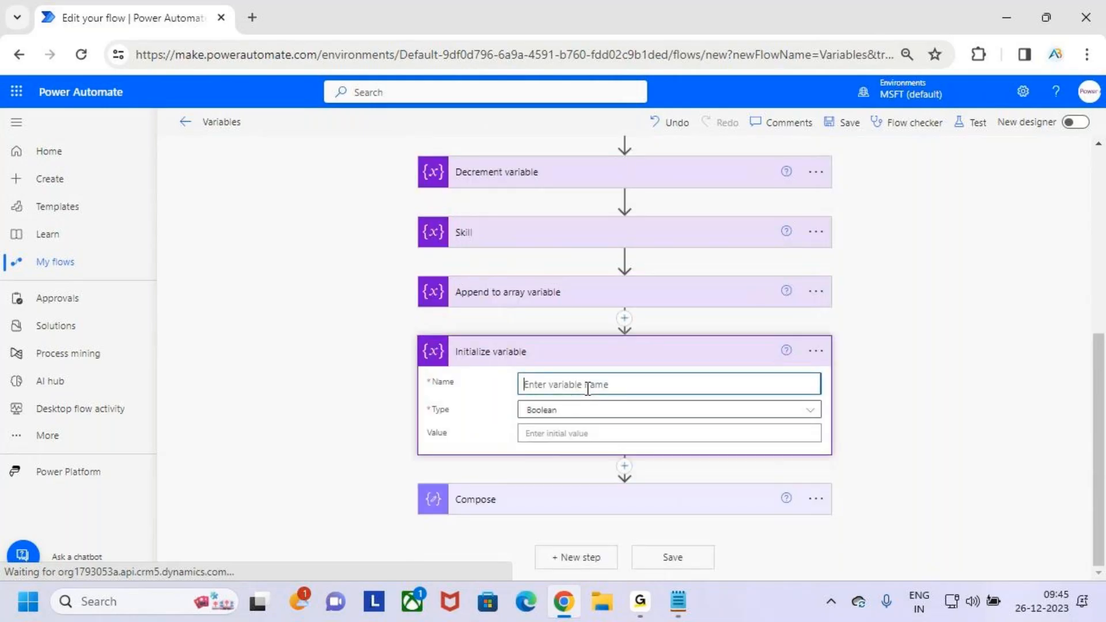
- Name the new variable "Emp Detail;s" in the Initialize variable action
{"action": "scroll", "coordinate": [573, 314], "scroll_direction": "up", "scroll_amount": 2}
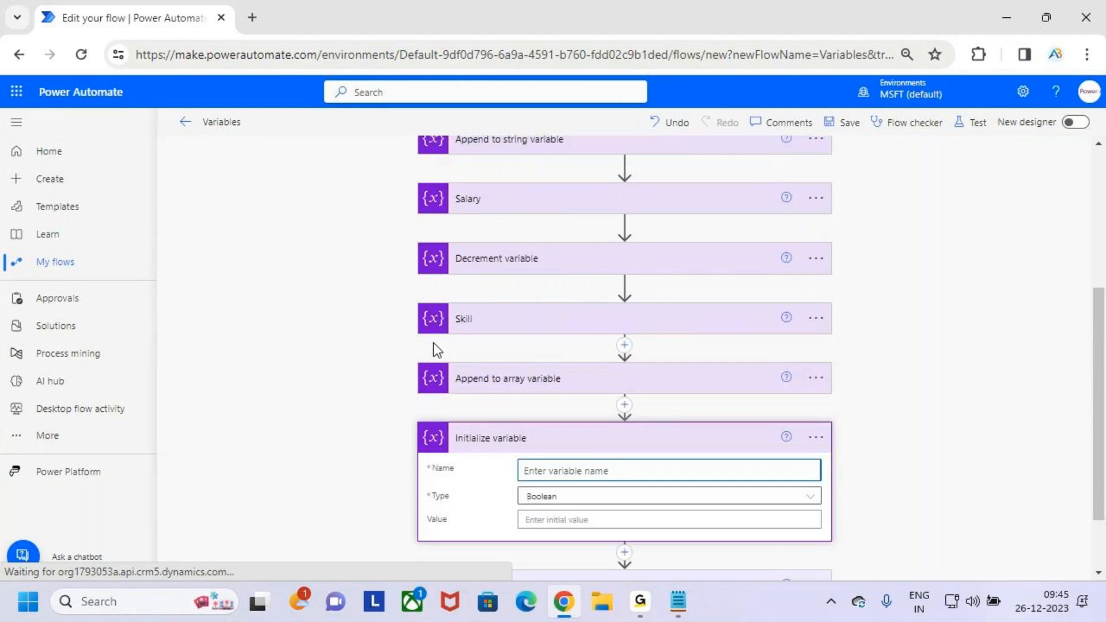
{"action": "scroll", "coordinate": [485, 295], "scroll_direction": "up", "scroll_amount": 4}
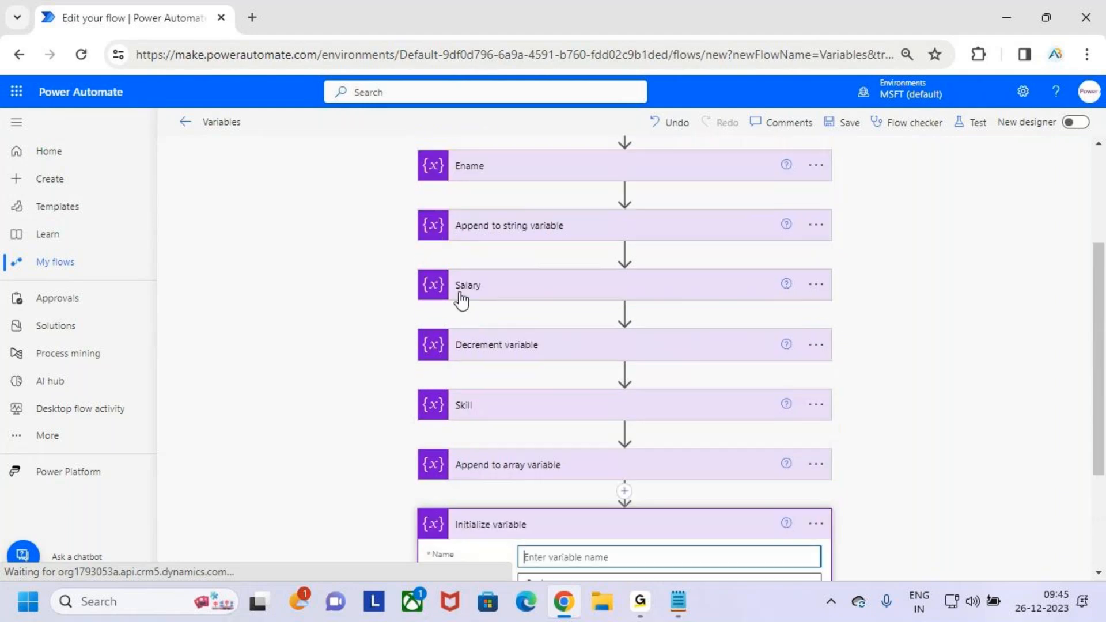
{"action": "scroll", "coordinate": [497, 277], "scroll_direction": "up", "scroll_amount": 2}
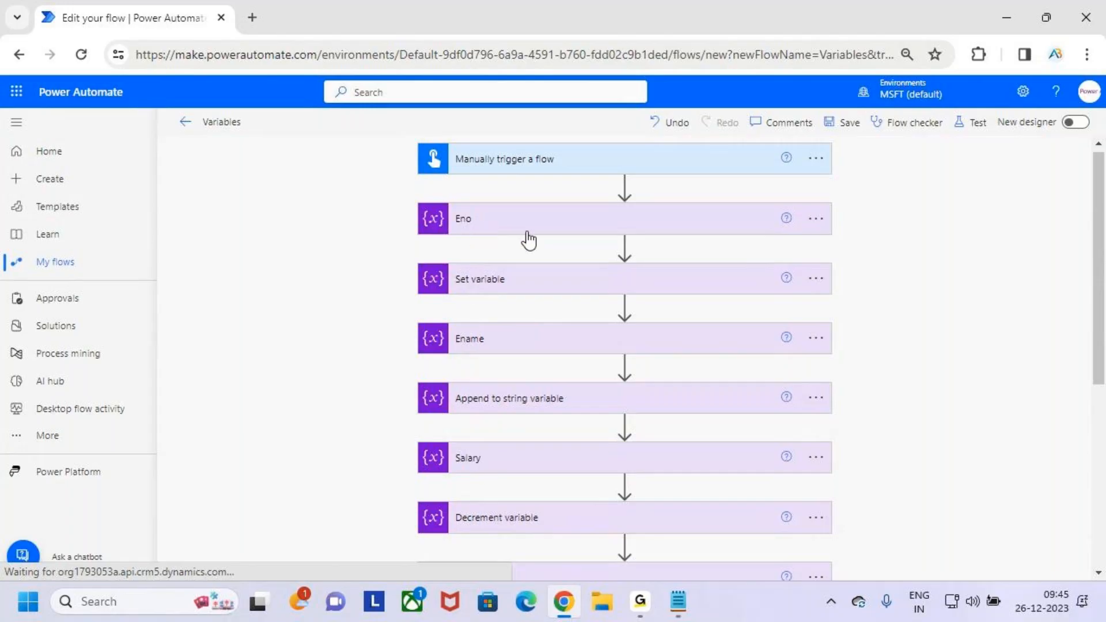
{"action": "scroll", "coordinate": [517, 464], "scroll_direction": "down", "scroll_amount": 1}
{"action": "scroll", "coordinate": [518, 468], "scroll_direction": "down", "scroll_amount": 7}
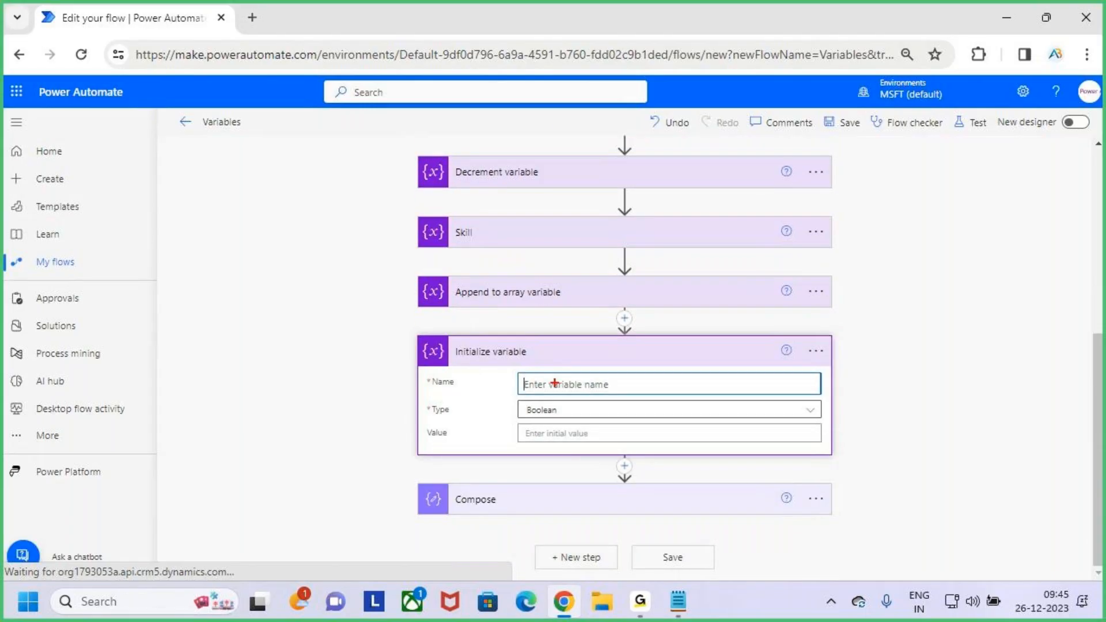
{"action": "type", "text": "E"}
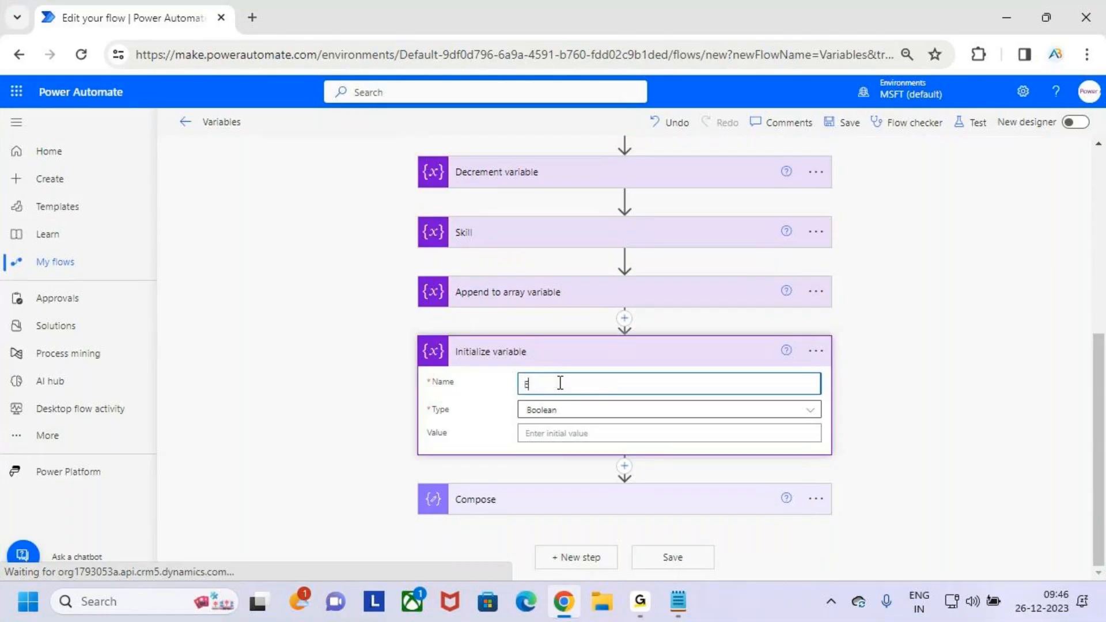
{"action": "type", "text": "mp Detail;s"}
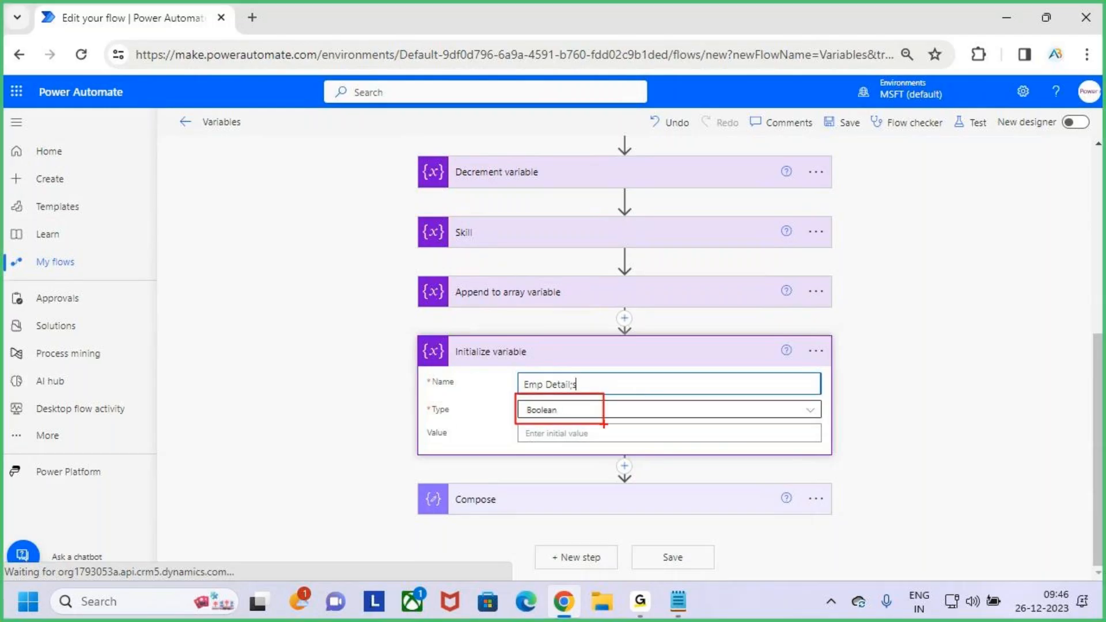
- Mark the Object type option in red, clear the mark, and set the new variable's type to Object
{"action": "left_click", "coordinate": [778, 410]}
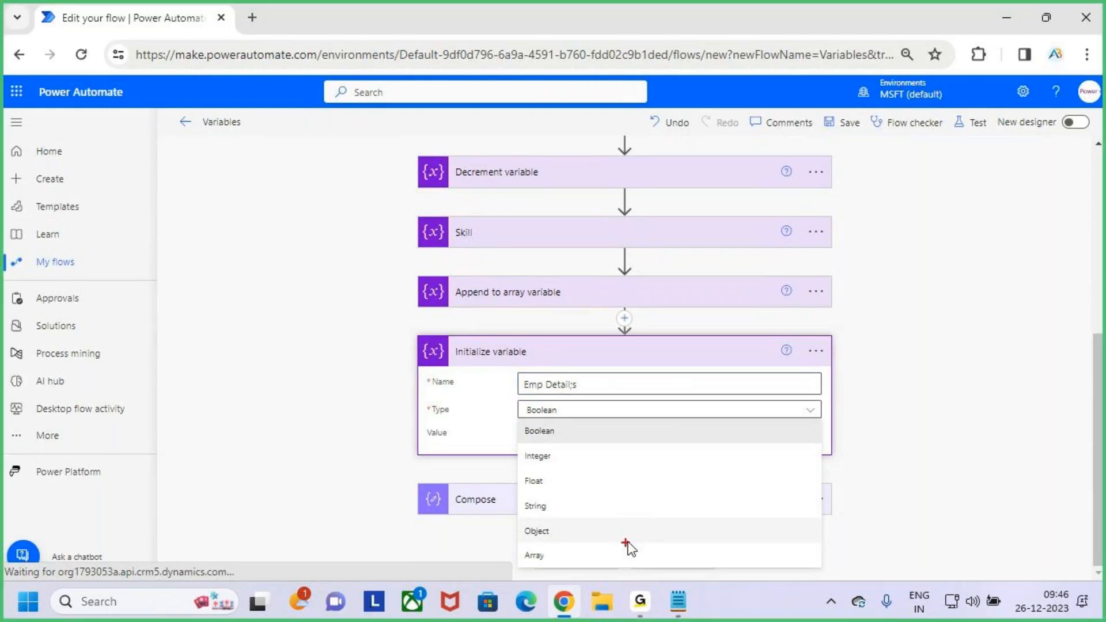
{"action": "mouse_move", "coordinate": [521, 518]}
{"action": "left_mouse_down"}
{"action": "mouse_move", "coordinate": [570, 547]}
{"action": "mouse_move", "coordinate": [654, 457]}
{"action": "left_mouse_up"}
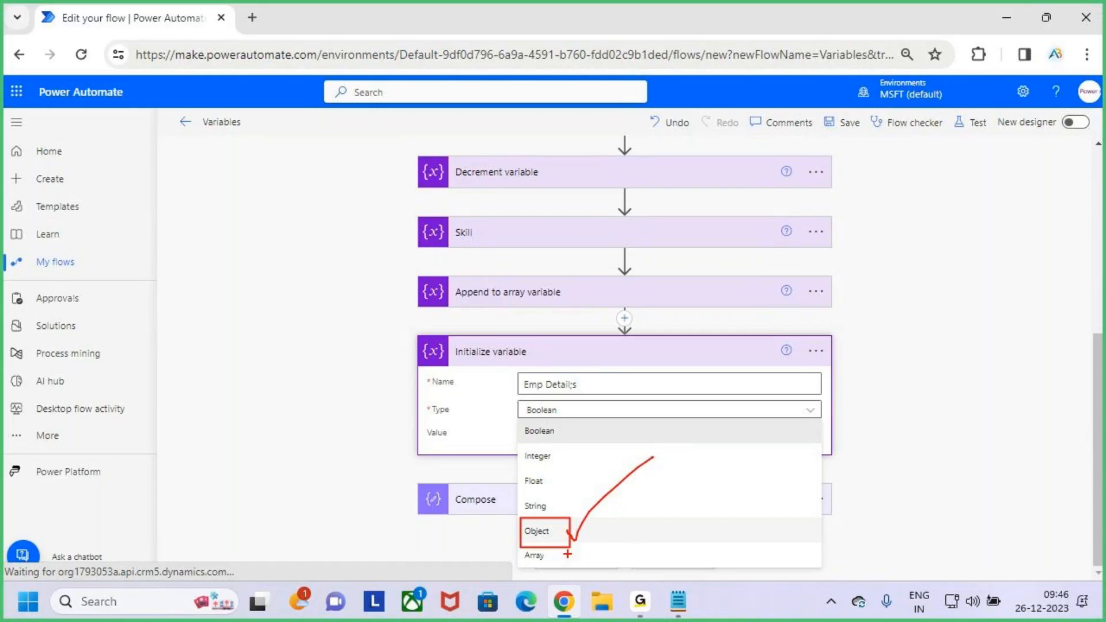
{"action": "key", "text": "Escape"}
{"action": "left_click", "coordinate": [599, 531]}
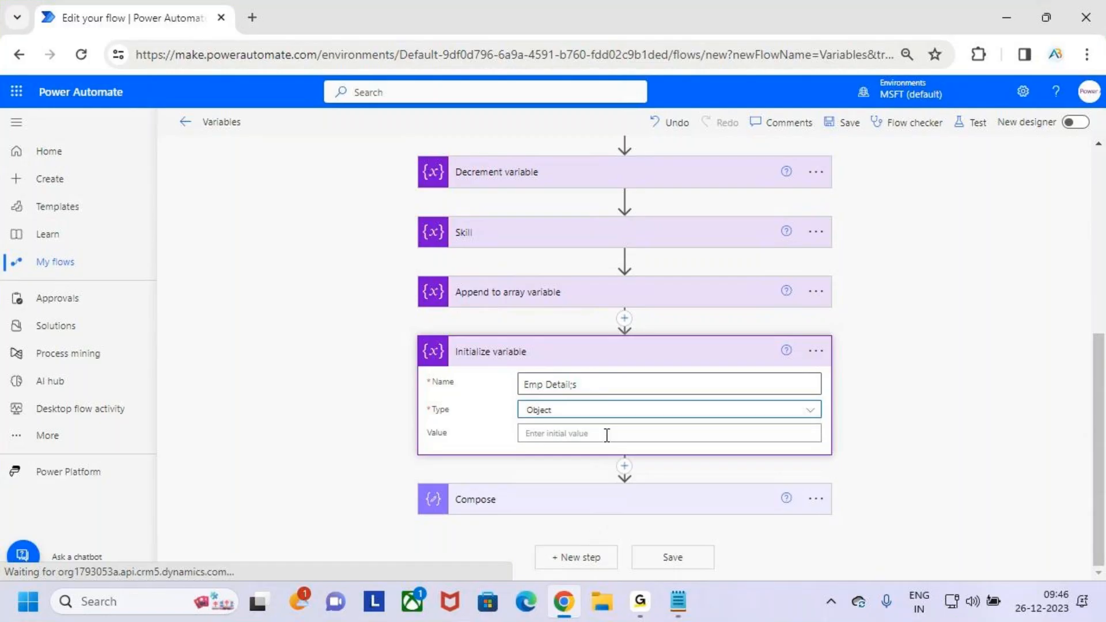
- Start the object variable's initial value with an opening and a closing curly brace, leaving blank lines between them
{"action": "left_click", "coordinate": [607, 435]}
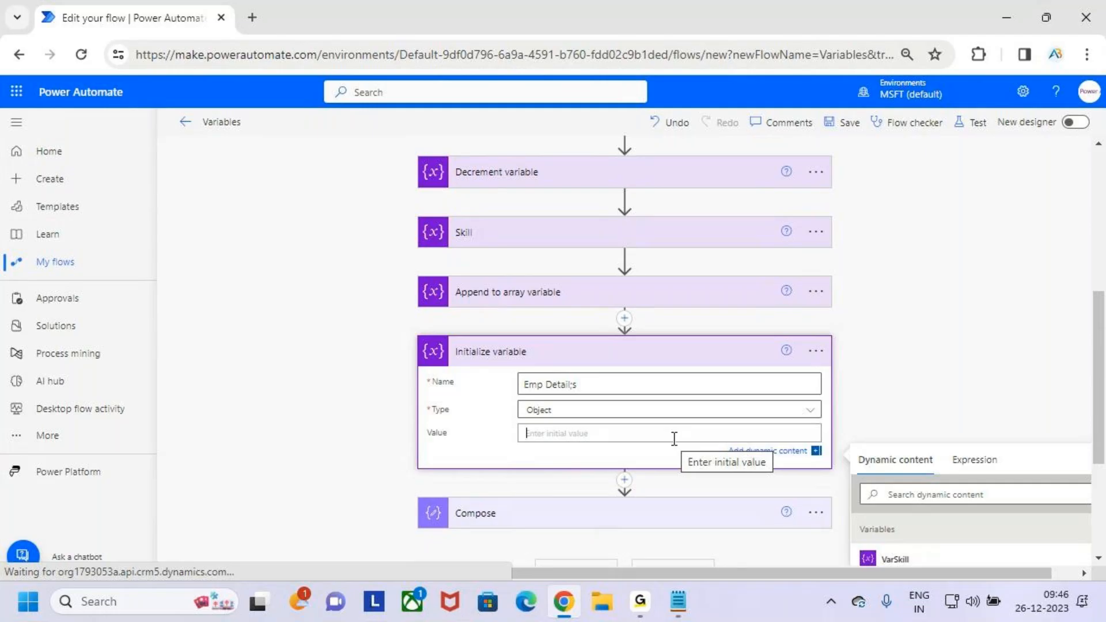
{"action": "type", "text": "{"}
{"action": "key", "text": "Return"}
{"action": "key", "text": "Return"}
{"action": "key", "text": "Return"}
{"action": "key", "text": "Return"}
{"action": "type", "text": "}"}
{"action": "left_click", "coordinate": [556, 450]}
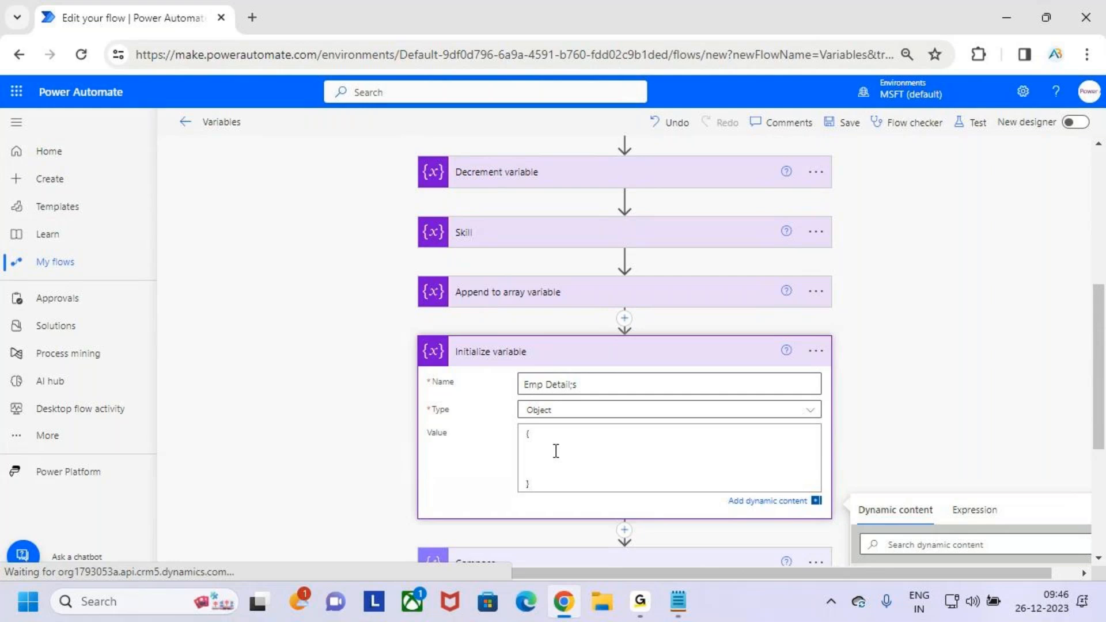
{"action": "key", "text": "BackSpace"}
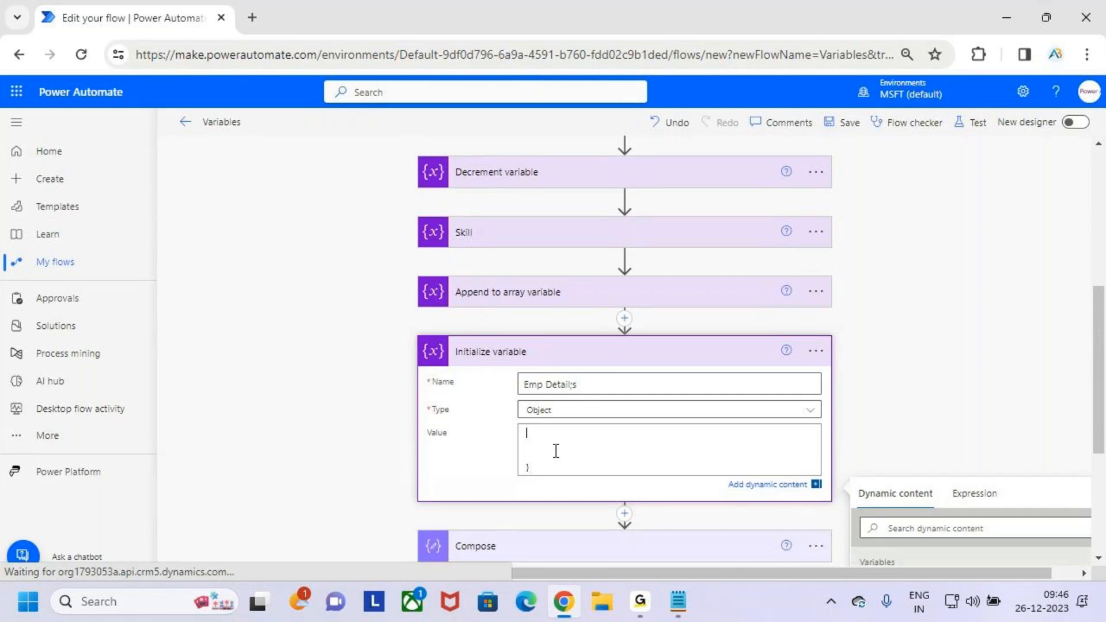
{"action": "key", "text": "BackSpace"}
{"action": "type", "text": "{"}
{"action": "key", "text": "Return"}
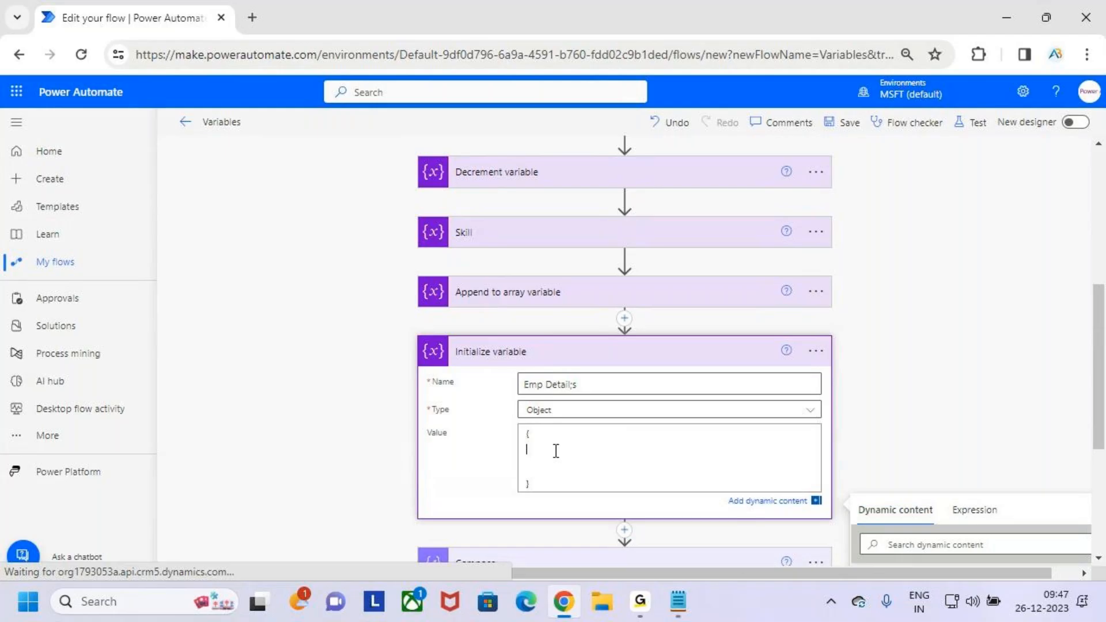
{"action": "key", "text": "BackSpace"}
{"action": "key", "text": "Num_Lock"}
{"action": "key", "text": "Num_Lock"}
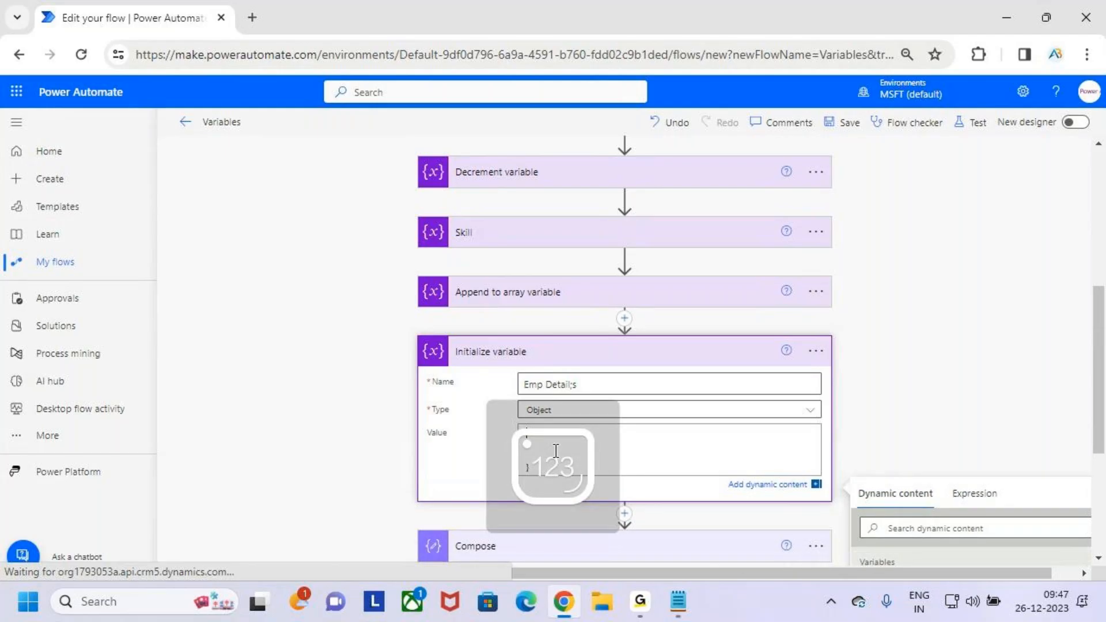
{"action": "left_click", "coordinate": [575, 411]}
{"action": "left_click", "coordinate": [615, 531]}
{"action": "left_click", "coordinate": [562, 451]}
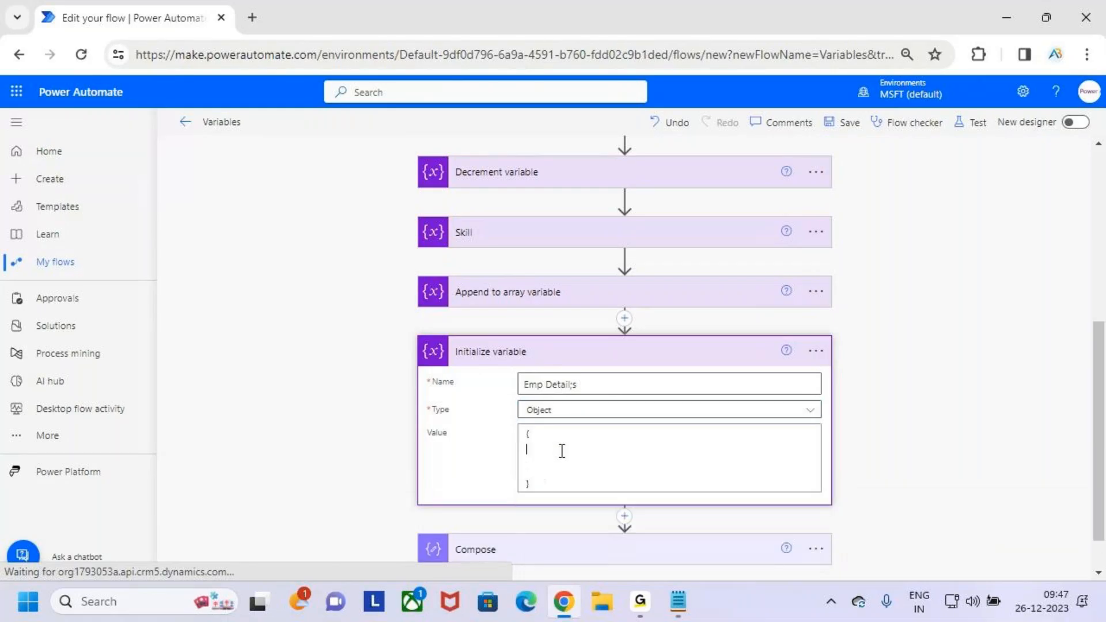
- Add the entry "Eno" : "101" followed by a comma on the first line inside the braces
{"action": "type", "text": "Emp\""}
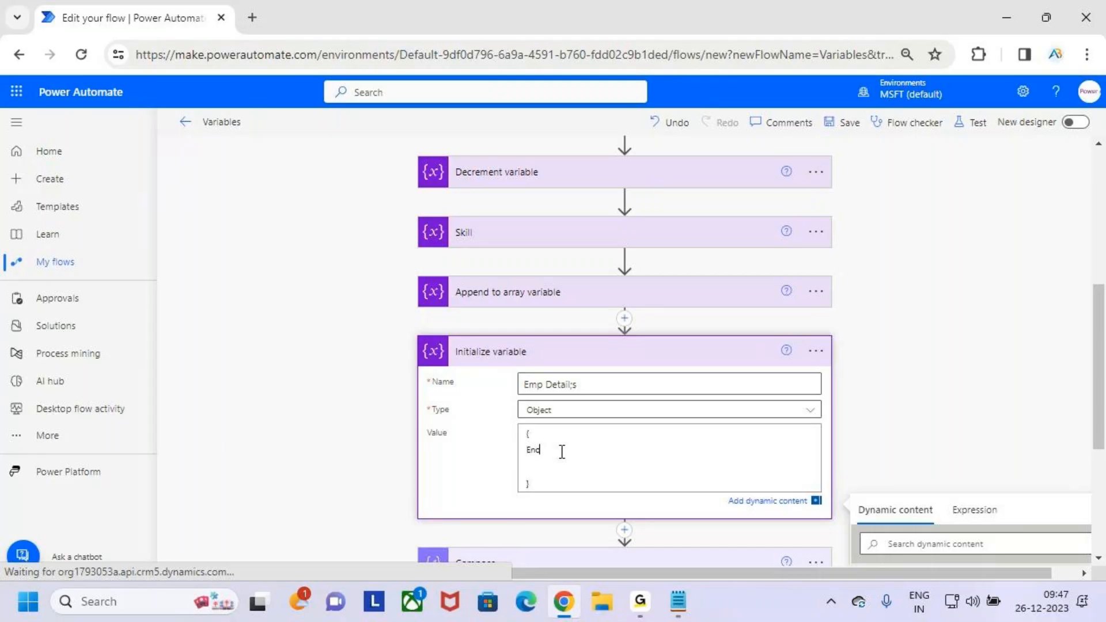
{"action": "key", "text": "Home"}
{"action": "type", "text": "\""}
{"action": "key", "text": "Right"}
{"action": "key", "text": "Right"}
{"action": "key", "text": "Right"}
{"action": "key", "text": "Right"}
{"action": "type", "text": ": 10\""}
{"action": "key", "text": "Left"}
{"action": "key", "text": "Left"}
{"action": "key", "text": "Left"}
{"action": "type", "text": "\""}
{"action": "key", "text": "Down"}
{"action": "key", "text": "Left"}
{"action": "type", "text": ","}
- Add an "Ename" entry on the next line with the employee's name in quotation marks, followed by a comma
{"action": "key", "text": "Return"}
{"action": "type", "text": "\"Ename\""}
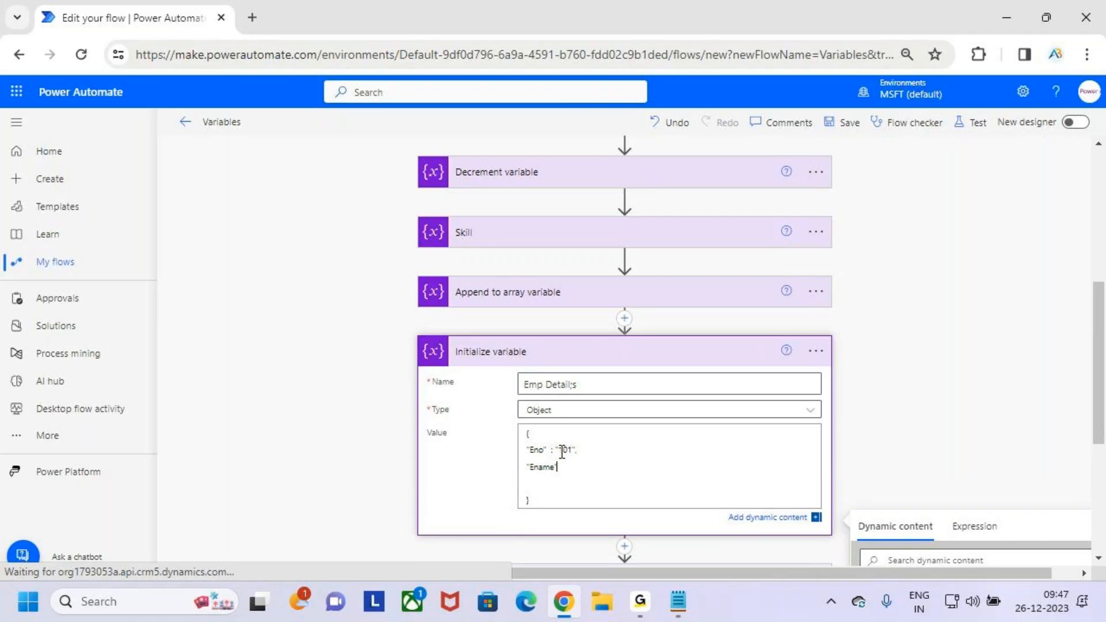
{"action": "type", "text": " :"}
{"action": "key", "text": "ctrl+plus"}
{"action": "key", "text": "ctrl+plus"}
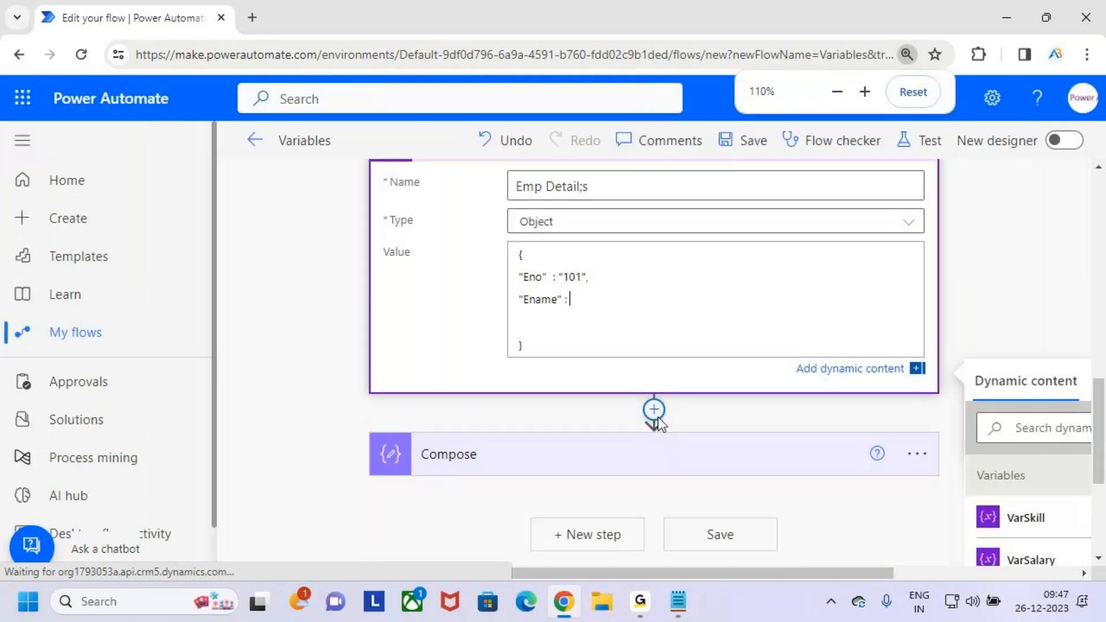
{"action": "type", "text": "\"Suji"}
{"action": "type", "text": "\""}
{"action": "key", "text": "Left"}
{"action": "type", "text": "Suni"}
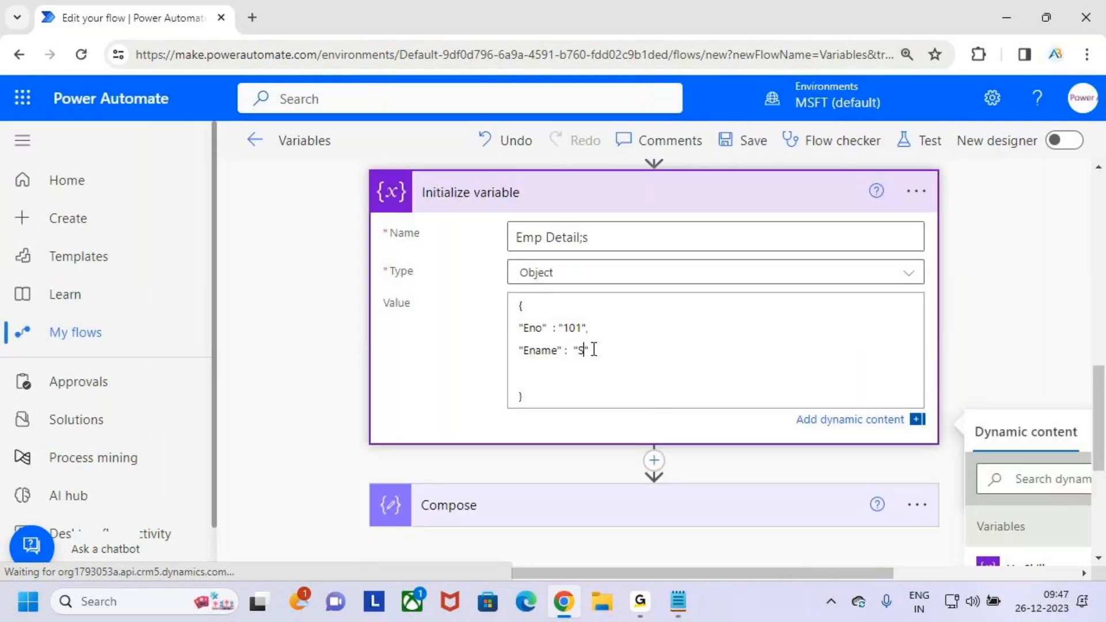
{"action": "type", "text": "l"}
{"action": "key", "text": "Right"}
{"action": "type", "text": ","}
- Start a quoted "Salary" key on its own line below Ename, keeping the comma after the Ename entry
{"action": "key", "text": "Return"}
{"action": "type", "text": "Salary\""}
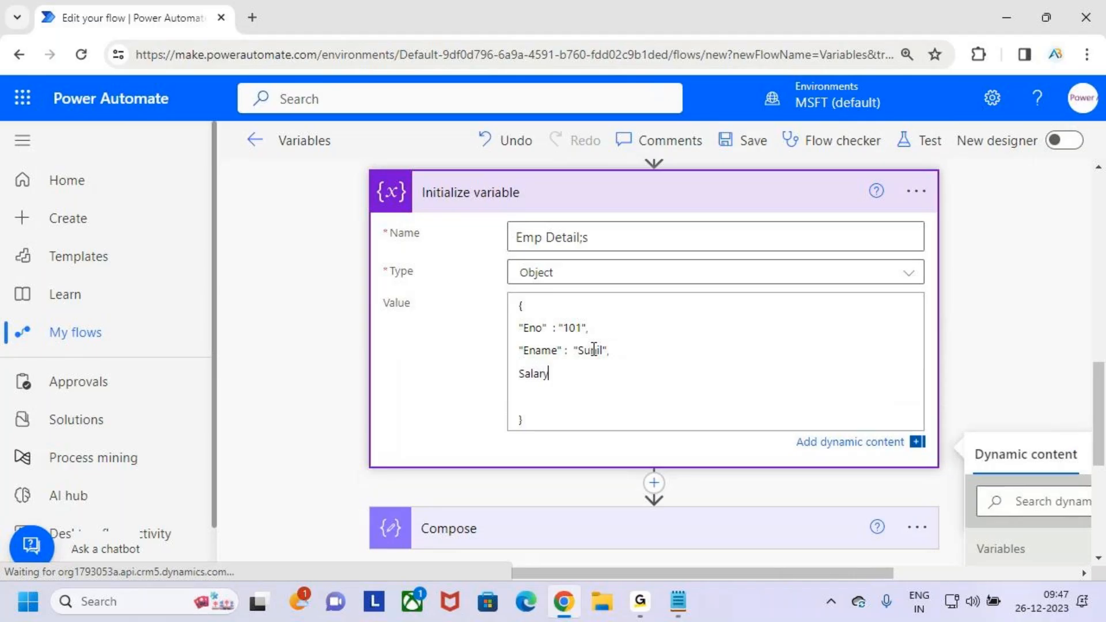
{"action": "key", "text": "Left"}
{"action": "key", "text": "Left"}
{"action": "key", "text": "Left"}
{"action": "key", "text": "Left"}
{"action": "key", "text": "Left"}
{"action": "key", "text": "Left"}
{"action": "key", "text": "BackSpace"}
{"action": "key", "text": "BackSpace"}
{"action": "key", "text": "BackSpace"}
{"action": "key", "text": "BackSpace"}
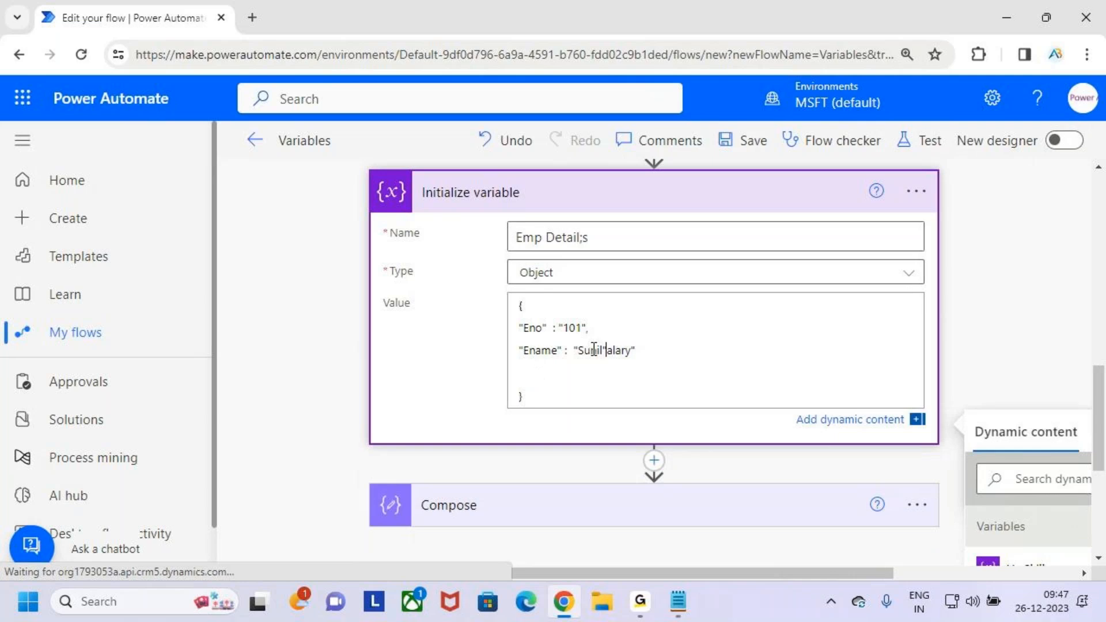
{"action": "type", "text": ","}
{"action": "key", "text": "Return"}
{"action": "type", "text": "\"S"}
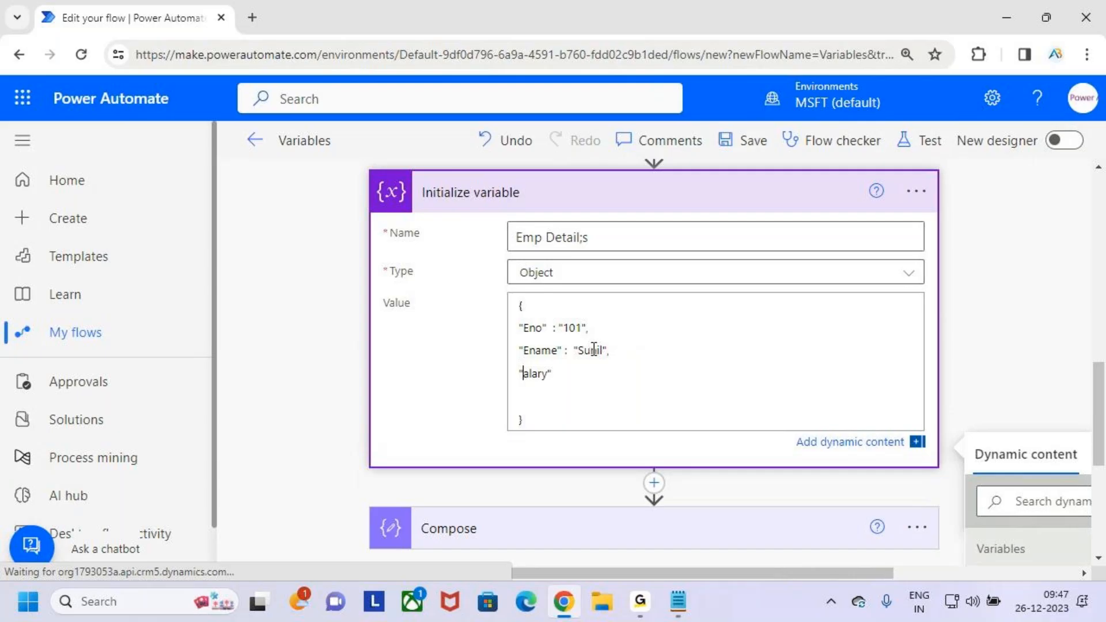
- Complete the Salary entry with a colon and the quoted value "12000"
{"action": "key", "text": "Right"}
{"action": "key", "text": "Right"}
{"action": "key", "text": "Right"}
{"action": "key", "text": "Right"}
{"action": "key", "text": "Right"}
{"action": "key", "text": "Right"}
{"action": "type", "text": ":\\\\\\\\\\\\"}
{"action": "key", "text": "BackSpace"}
{"action": "key", "text": "BackSpace"}
{"action": "key", "text": "BackSpace"}
{"action": "key", "text": "BackSpace"}
{"action": "key", "text": "BackSpace"}
{"action": "key", "text": "BackSpace"}
{"action": "key", "text": "BackSpace"}
{"action": "key", "text": "BackSpace"}
{"action": "key", "text": "BackSpace"}
{"action": "key", "text": "BackSpace"}
{"action": "type", "text": "\" : "}
{"action": "type", "text": "12000"}
{"action": "key", "text": "Left"}
{"action": "key", "text": "Left"}
{"action": "key", "text": "Left"}
{"action": "key", "text": "Left"}
{"action": "key", "text": "Left"}
{"action": "type", "text": "\""}
{"action": "key", "text": "Right"}
{"action": "key", "text": "Right"}
{"action": "key", "text": "Right"}
{"action": "key", "text": "Right"}
{"action": "key", "text": "Right"}
{"action": "key", "text": "Right"}
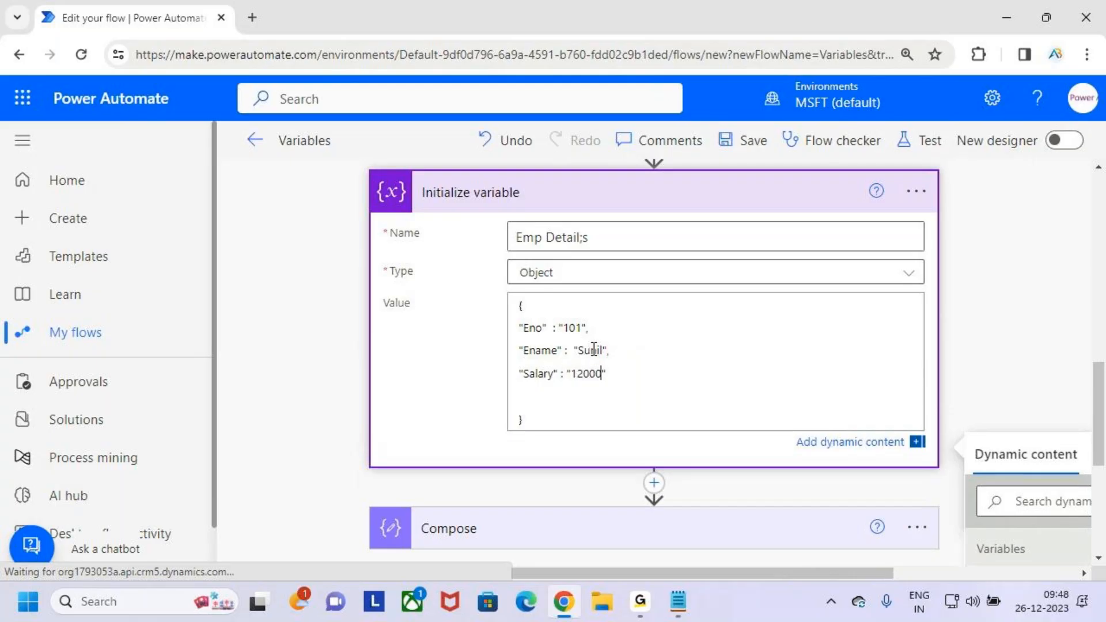
- Add a "Skill" key below Salary with square brackets on separate lines, indenting the closing bracket and leaving an empty line between
{"action": "key", "text": "Return"}
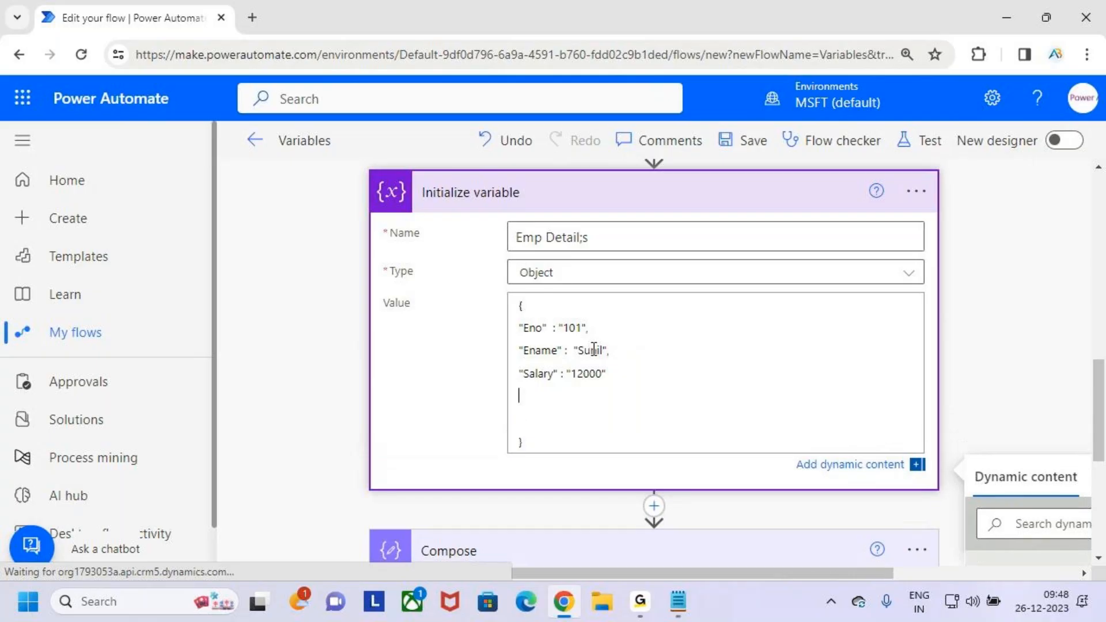
{"action": "type", "text": "\"Skill\" :"}
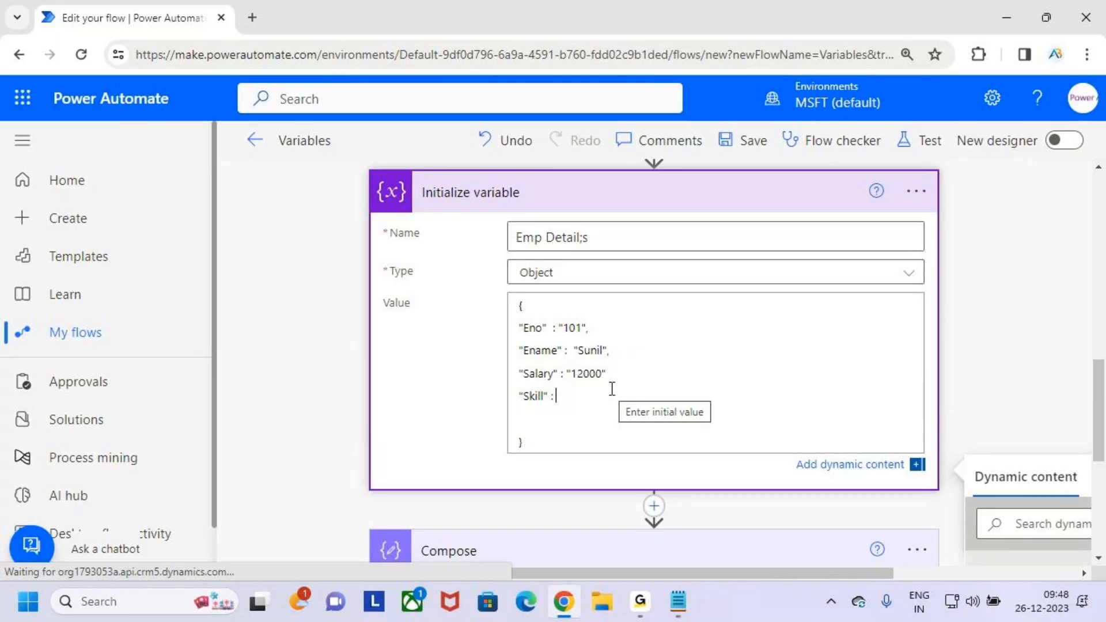
{"action": "type", "text": "["}
{"action": "key", "text": "Return"}
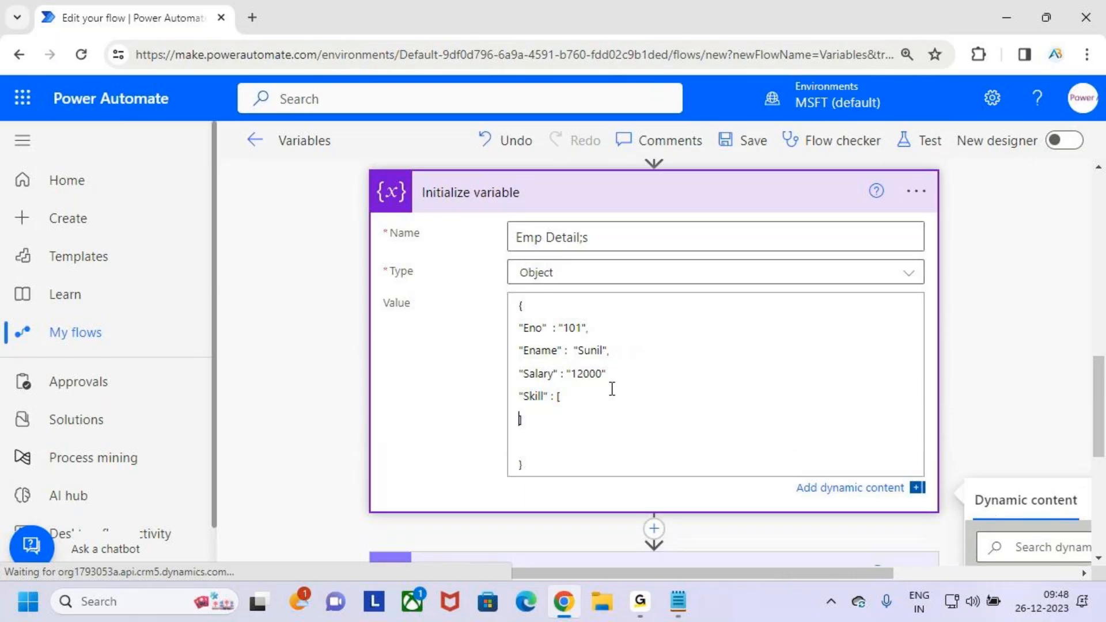
{"action": "key", "text": "Tab"}
{"action": "left_click", "coordinate": [537, 426]}
{"action": "key", "text": "BackSpace"}
{"action": "key", "text": "BackSpace"}
{"action": "key", "text": "BackSpace"}
{"action": "key", "text": "BackSpace"}
{"action": "key", "text": "BackSpace"}
{"action": "key", "text": "BackSpace"}
{"action": "key", "text": "BackSpace"}
{"action": "key", "text": "BackSpace"}
{"action": "key", "text": "Return"}
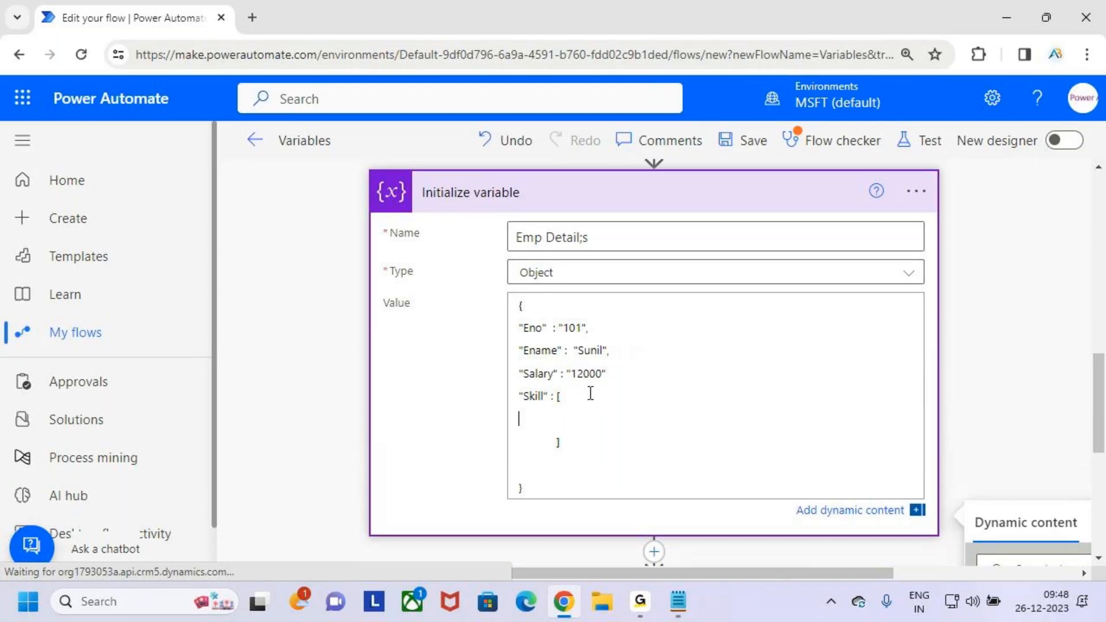
- Enter "Power BI" followed by a comma as the first, indented item of the Skill array
{"action": "left_click", "coordinate": [614, 407]}
{"action": "left_click", "coordinate": [612, 412]}
{"action": "type", "text": "\"Powe\""}
{"action": "key", "text": "Left"}
{"action": "type", "text": "Power BI"}
{"action": "left_click", "coordinate": [648, 425]}
{"action": "type", "text": ","}
{"action": "key", "text": "Return"}
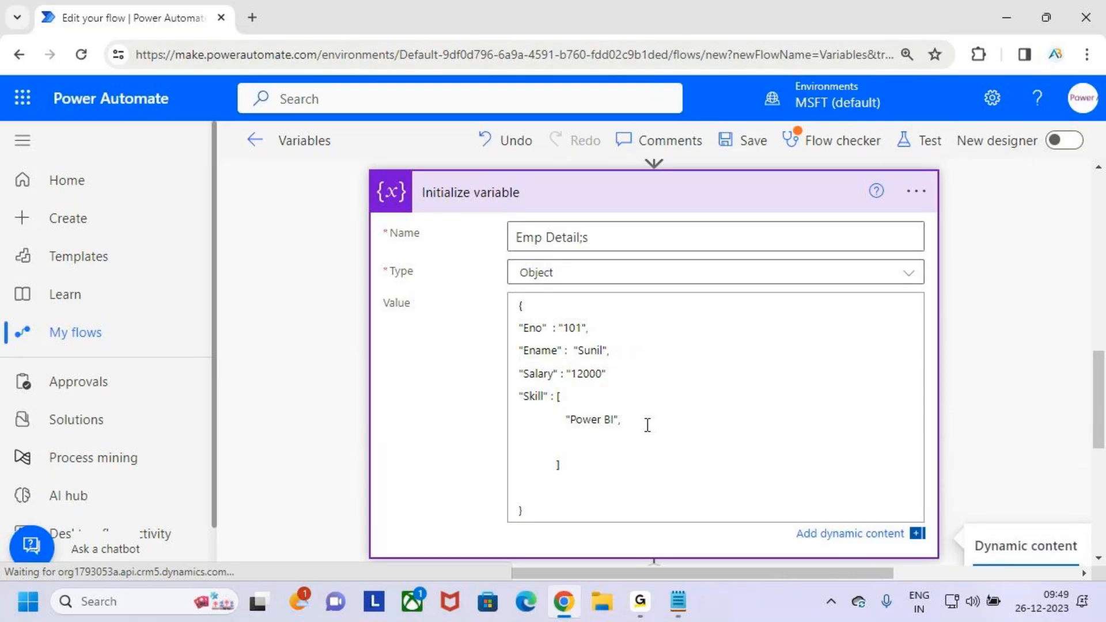
- Add " Sql Server" and "Power Apps" as the second and third items of the Skill array
{"action": "type", "text": "\" Sql Server"}
{"action": "key", "text": "BackSpace"}
{"action": "key", "text": "BackSpace"}
{"action": "key", "text": "BackSpace"}
{"action": "type", "text": "ver\","}
{"action": "key", "text": "Return"}
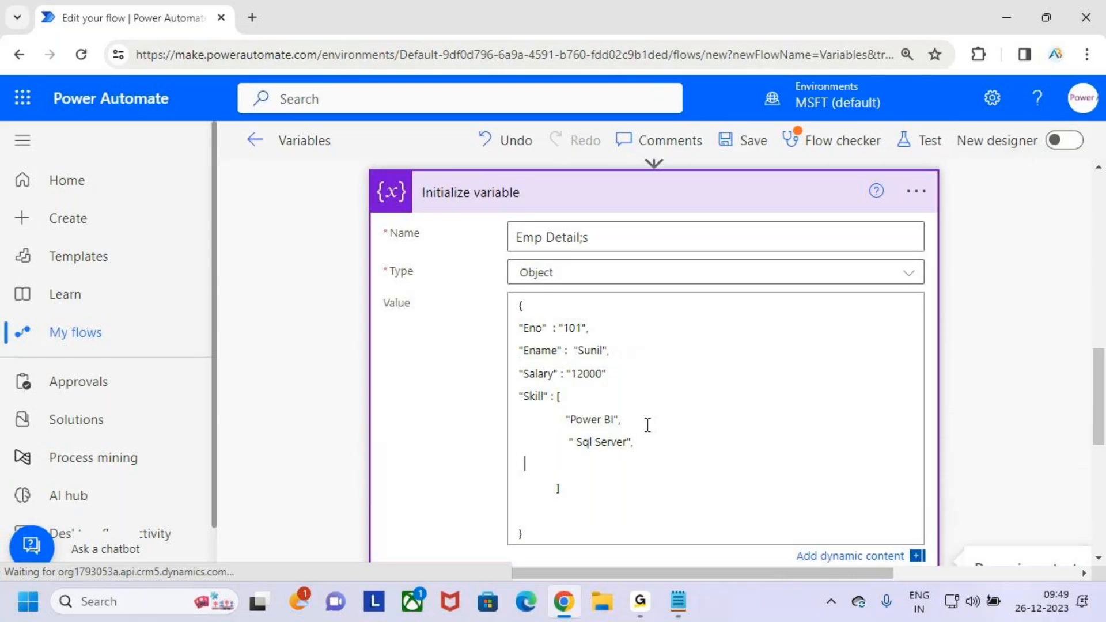
{"action": "type", "text": "\"Power Apps\""}
{"action": "scroll", "coordinate": [649, 460], "scroll_direction": "down", "scroll_amount": 3}
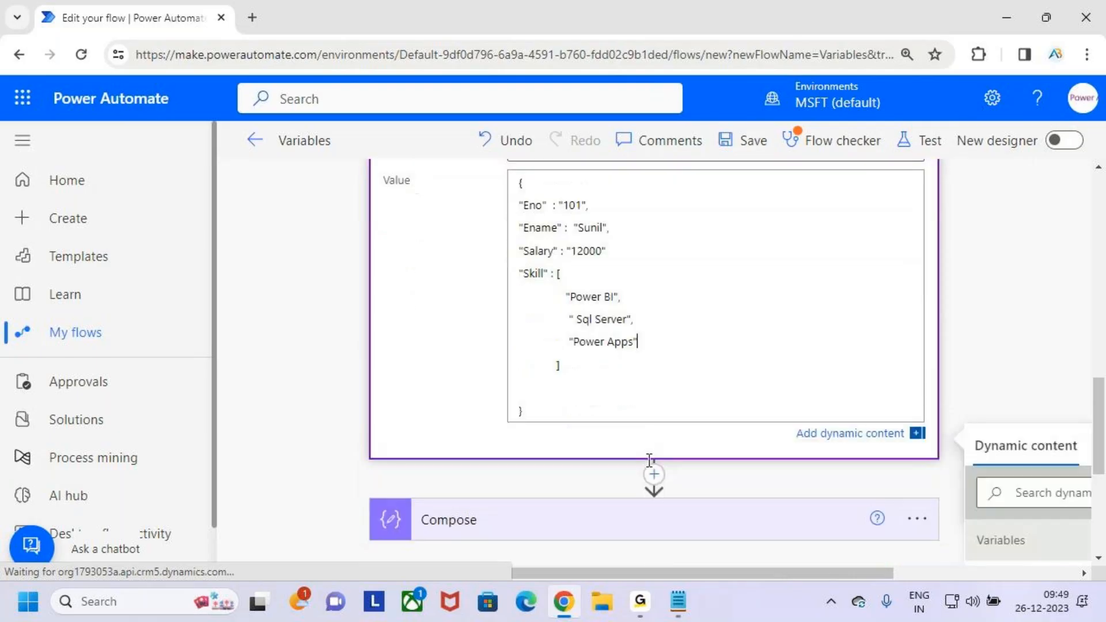
{"action": "scroll", "coordinate": [650, 460], "scroll_direction": "up", "scroll_amount": 3}
{"action": "left_click", "coordinate": [562, 382]}
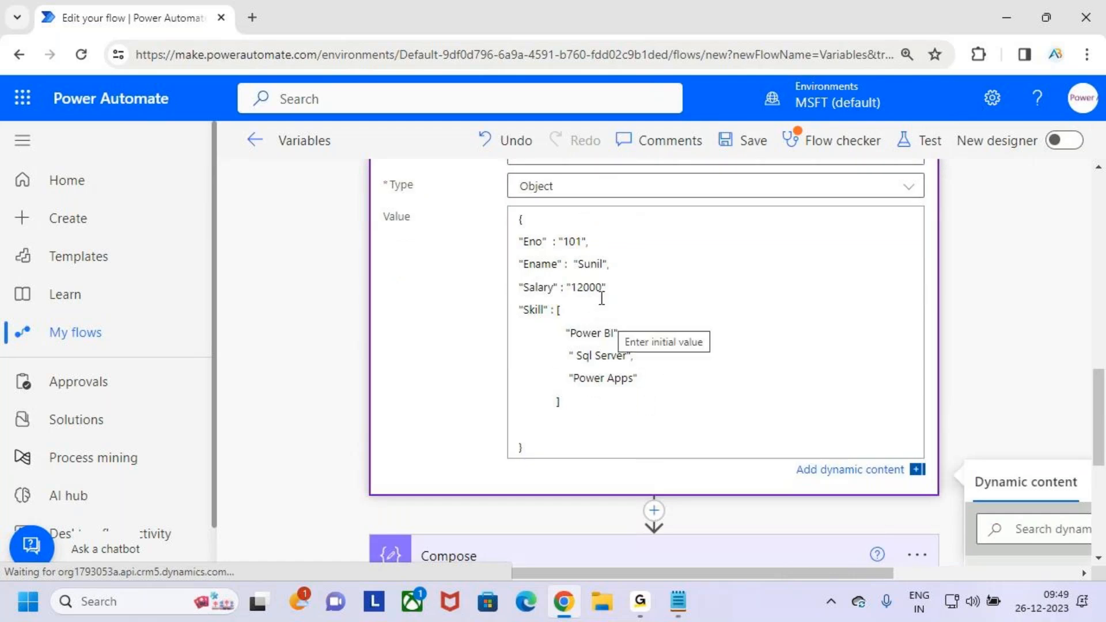
- Check the Eno, Ename and Skill entries and add the missing comma after the Salary value
{"action": "left_click_drag", "start_coordinate": [542, 241], "coordinate": [626, 242]}
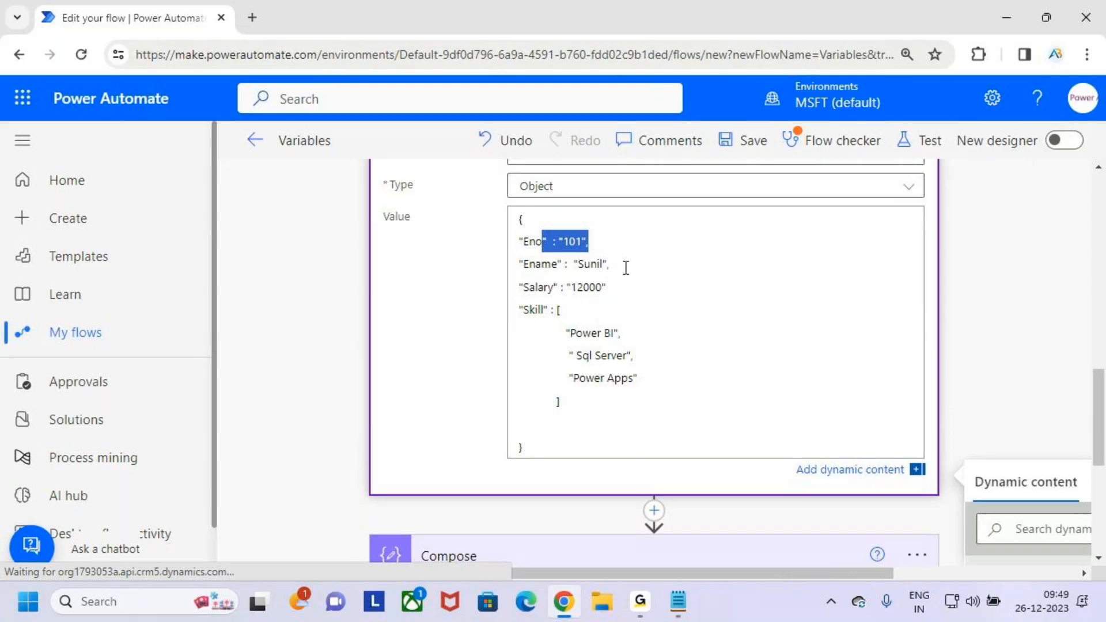
{"action": "left_click_drag", "start_coordinate": [542, 265], "coordinate": [575, 265]}
{"action": "left_click", "coordinate": [642, 285]}
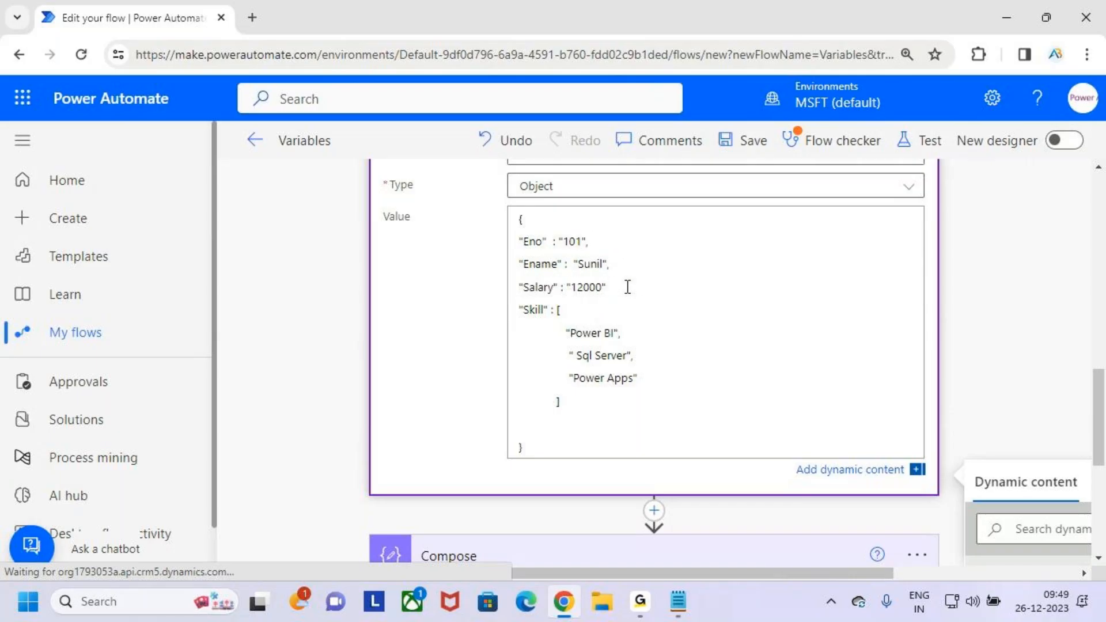
{"action": "type", "text": "\","}
{"action": "left_click_drag", "start_coordinate": [519, 309], "coordinate": [572, 324]}
{"action": "left_click", "coordinate": [700, 345]}
- Annotate the values in red with arrows, labelling Eno as Int, Ename as String and Salary as "Int , Float"
{"action": "key", "text": "ctrl+2"}
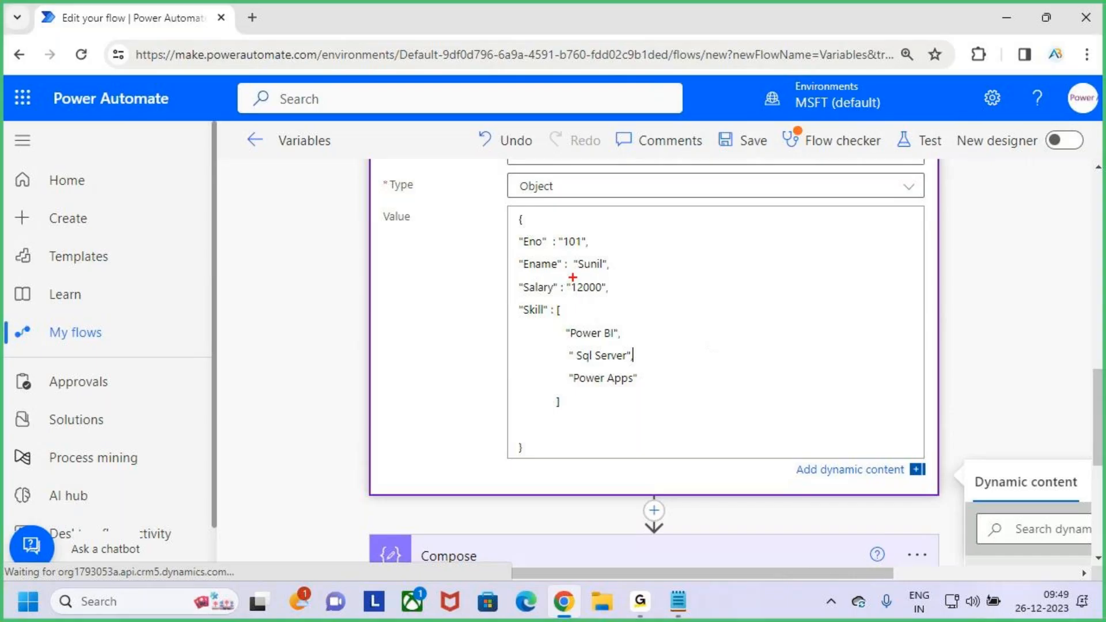
{"action": "left_click_drag", "start_coordinate": [595, 239], "coordinate": [614, 216]}
{"action": "type", "text": "tInt"}
{"action": "key", "text": "Escape"}
{"action": "left_click_drag", "start_coordinate": [618, 262], "coordinate": [645, 250]}
{"action": "type", "text": "tString"}
{"action": "key", "text": "Escape"}
{"action": "left_click_drag", "start_coordinate": [626, 289], "coordinate": [671, 281]}
{"action": "type", "text": "t"}
{"action": "type", "text": "Int "}
{"action": "type", "text": ", "}
{"action": "type", "text": "Float"}
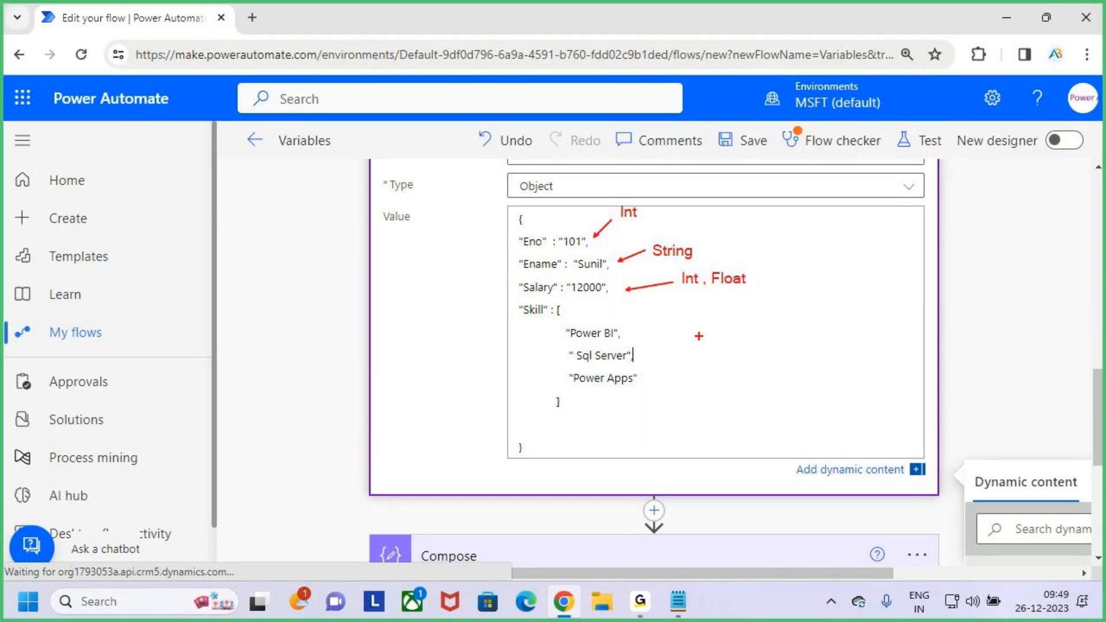
- Bracket the Skill items as Array, circle the Object type with an arrow in red, and clear all marks
{"action": "mouse_move", "coordinate": [643, 311]}
{"action": "left_mouse_down"}
{"action": "mouse_move", "coordinate": [639, 386]}
{"action": "mouse_move", "coordinate": [733, 320]}
{"action": "mouse_move", "coordinate": [759, 346]}
{"action": "mouse_move", "coordinate": [775, 331]}
{"action": "mouse_move", "coordinate": [835, 335]}
{"action": "mouse_move", "coordinate": [855, 364]}
{"action": "mouse_move", "coordinate": [942, 320]}
{"action": "left_mouse_up"}
{"action": "mouse_move", "coordinate": [608, 175]}
{"action": "left_mouse_down"}
{"action": "mouse_move", "coordinate": [570, 168]}
{"action": "mouse_move", "coordinate": [566, 180]}
{"action": "left_mouse_up"}
{"action": "left_click_drag", "start_coordinate": [585, 124], "coordinate": [583, 161]}
{"action": "left_click_drag", "start_coordinate": [573, 146], "coordinate": [600, 142]}
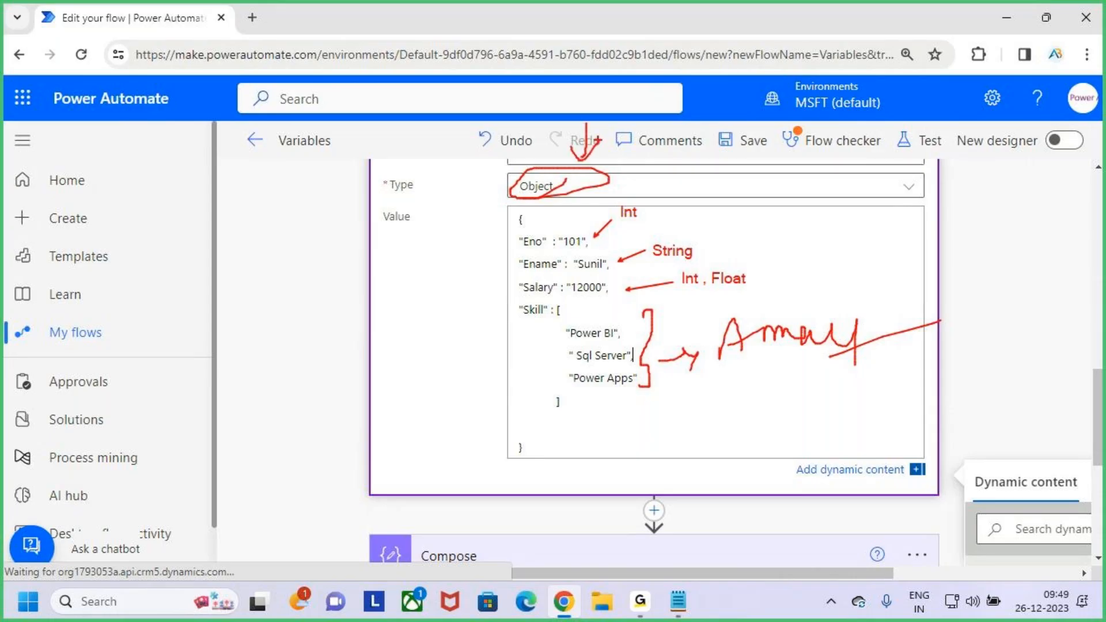
{"action": "left_click", "coordinate": [570, 429]}
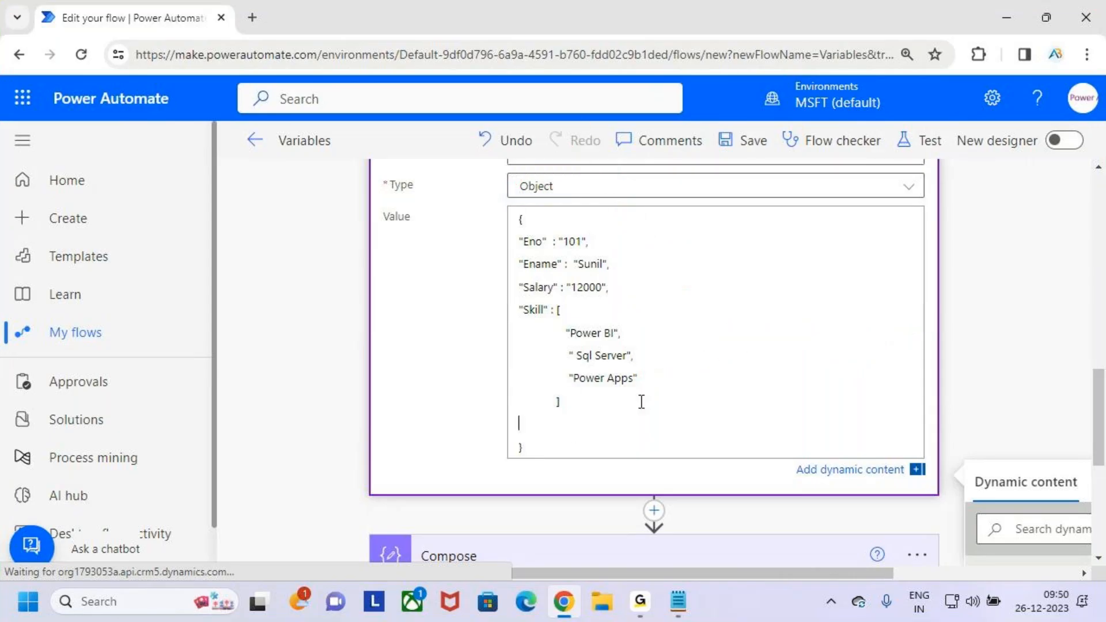
- Collapse the new Initialize variable action so the flow's actions can be seen as a list
{"action": "scroll", "coordinate": [699, 316], "scroll_direction": "up", "scroll_amount": 2}
{"action": "left_click", "coordinate": [749, 196]}
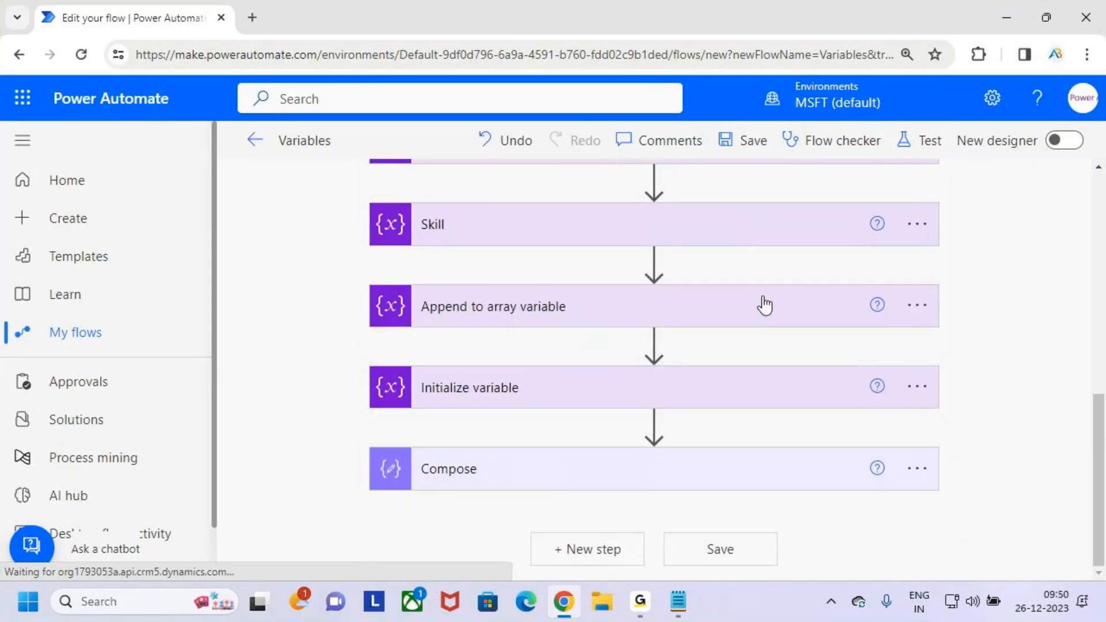
{"action": "key", "text": "ctrl+minus"}
{"action": "key", "text": "ctrl+minus"}
{"action": "key", "text": "ctrl+minus"}
{"action": "key", "text": "ctrl+minus"}
{"action": "key", "text": "ctrl+minus"}
{"action": "key", "text": "ctrl+minus"}
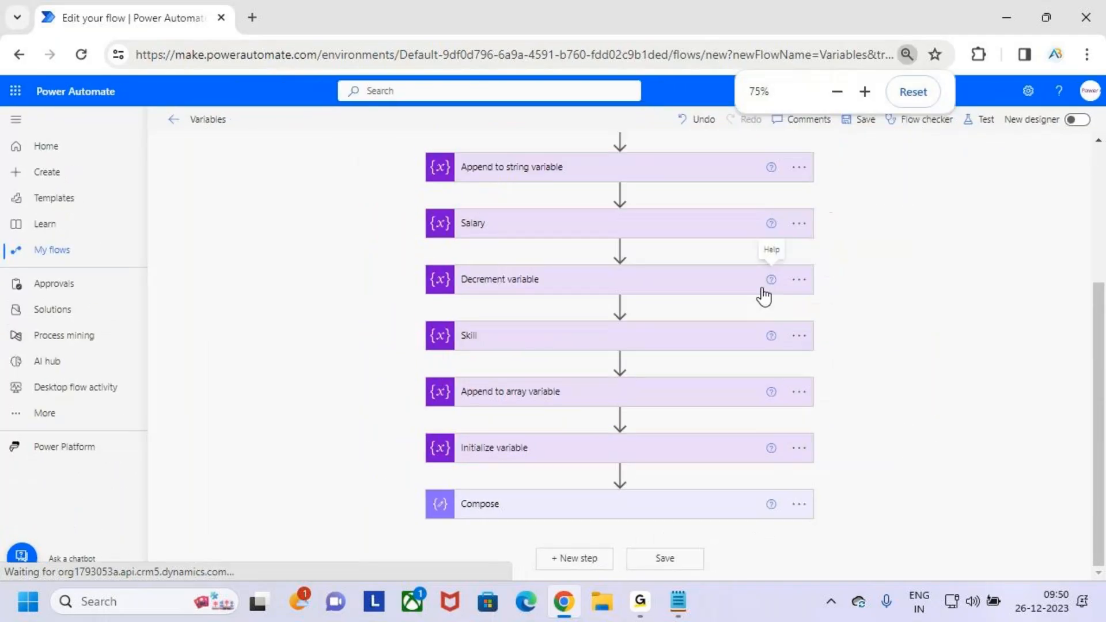
{"action": "key", "text": "ctrl+plus"}
{"action": "key", "text": "ctrl+plus"}
{"action": "key", "text": "ctrl+plus"}
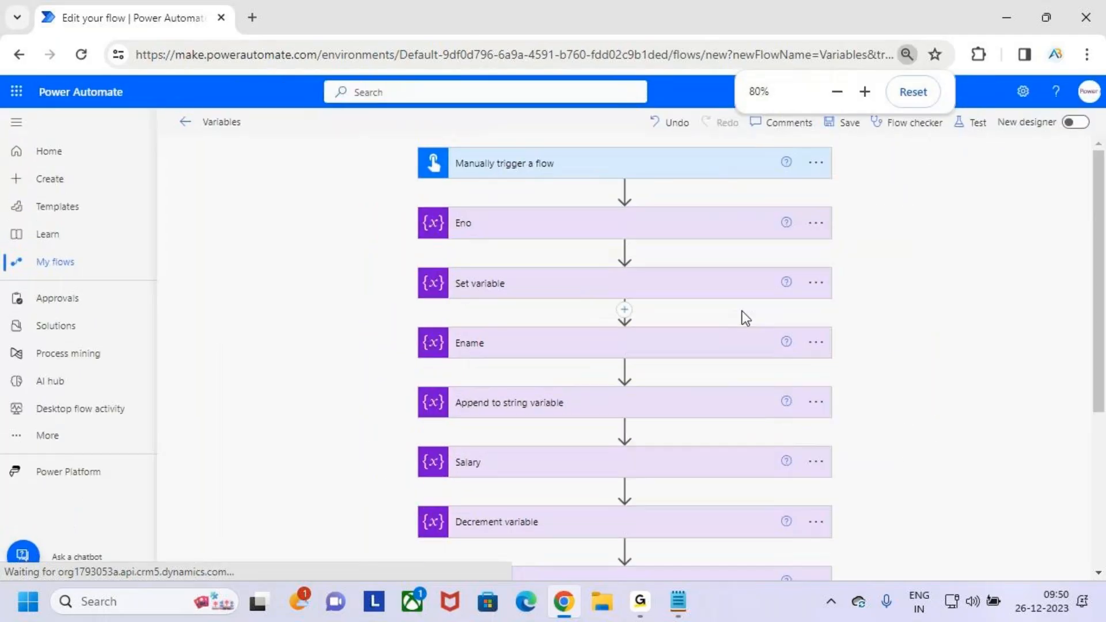
- Rename the Initialize variable action above Compose as "Emp Details"
{"action": "scroll", "coordinate": [742, 316], "scroll_direction": "down", "scroll_amount": 5}
{"action": "left_click", "coordinate": [816, 439]}
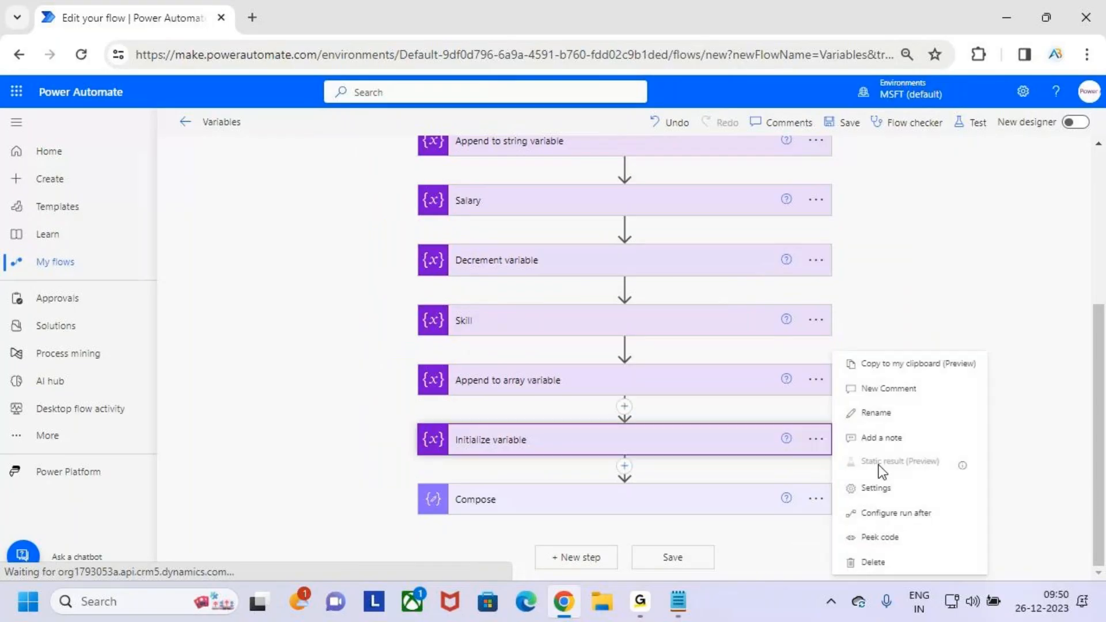
{"action": "left_click", "coordinate": [891, 413]}
{"action": "type", "text": "Em"}
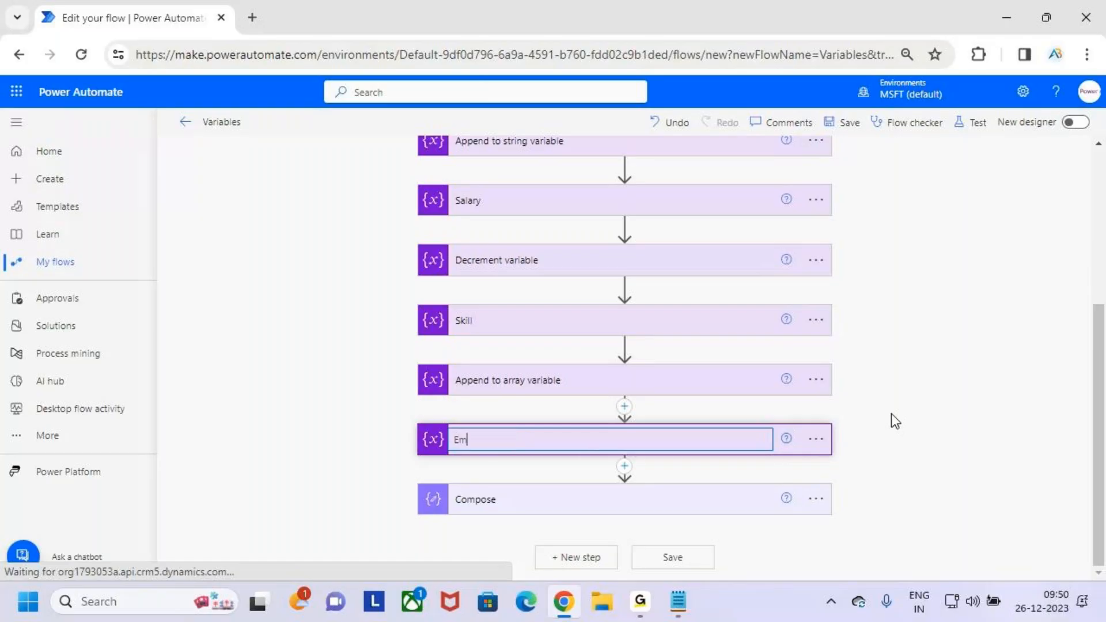
{"action": "type", "text": "p Details"}
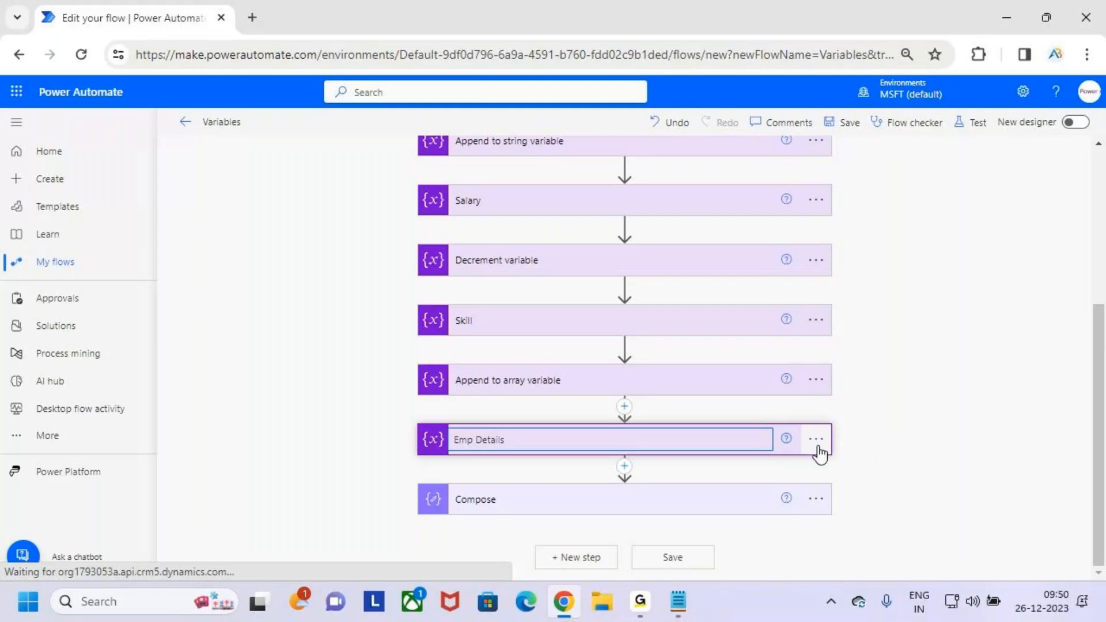
- Confirm the action's new title and rename its variable to "VarEmp Detail;s" in the Emp Details action
{"action": "key", "text": "Return"}
{"action": "left_click", "coordinate": [673, 453]}
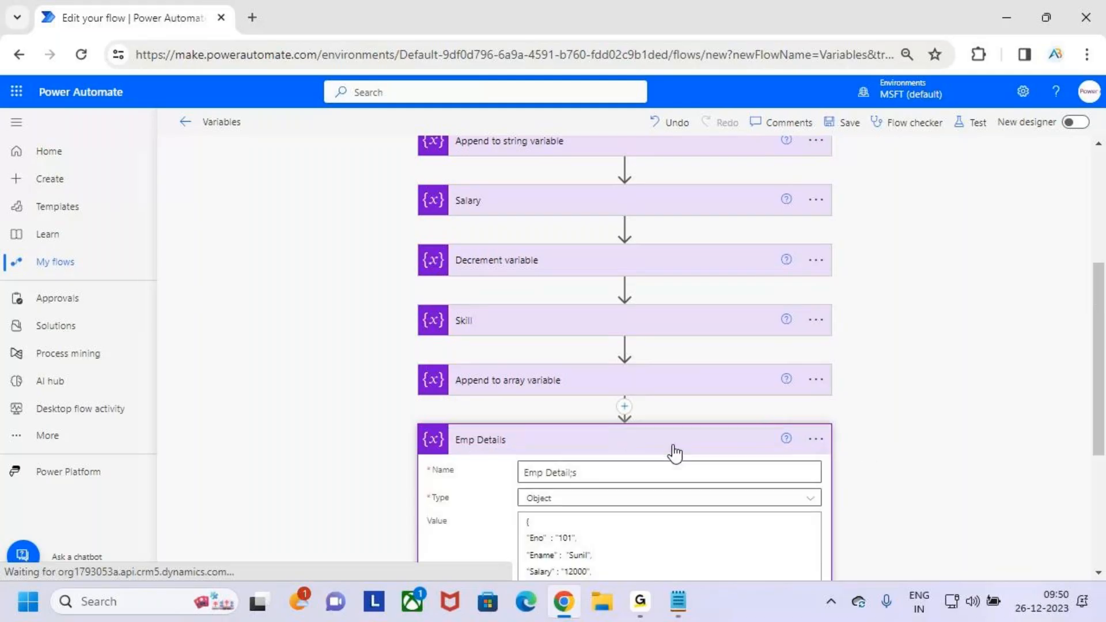
{"action": "scroll", "coordinate": [676, 452], "scroll_direction": "down", "scroll_amount": 3}
{"action": "left_click_drag", "start_coordinate": [537, 300], "coordinate": [475, 284]}
{"action": "type", "text": "Va"}
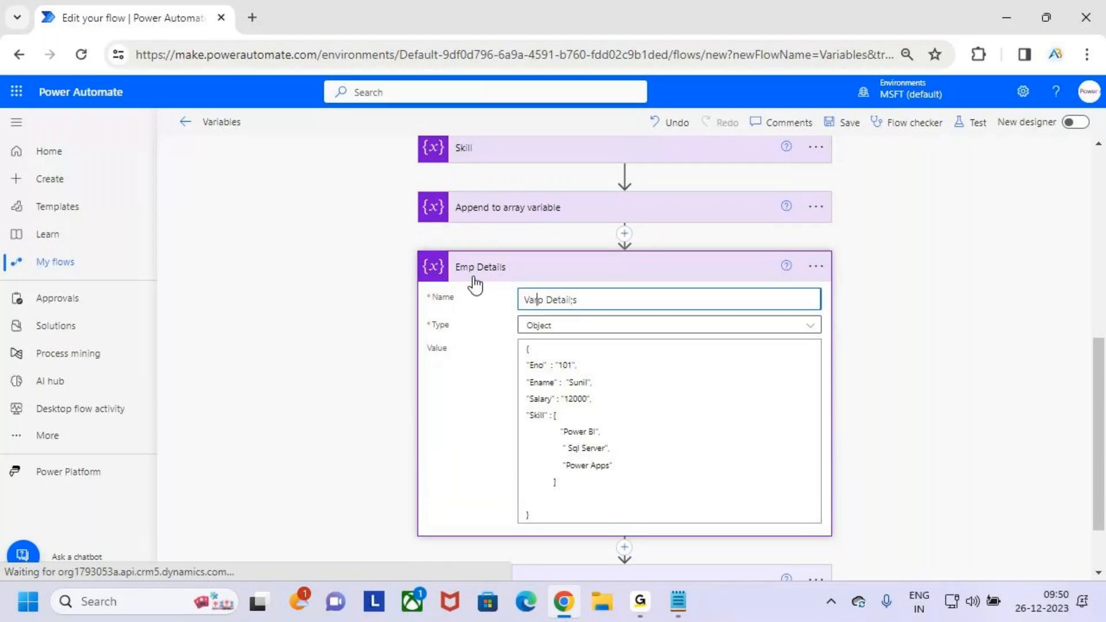
{"action": "type", "text": "rEMm"}
{"action": "key", "text": "BackSpace"}
{"action": "key", "text": "BackSpace"}
{"action": "key", "text": "BackSpace"}
{"action": "key", "text": "BackSpace"}
{"action": "key", "text": "BackSpace"}
{"action": "key", "text": "BackSpace"}
{"action": "type", "text": "VarEm"}
{"action": "left_click", "coordinate": [645, 276]}
- Remove VarEno, VarEname, VarSalary and VarSkill from the inputs of the Compose action
{"action": "left_click", "coordinate": [738, 506]}
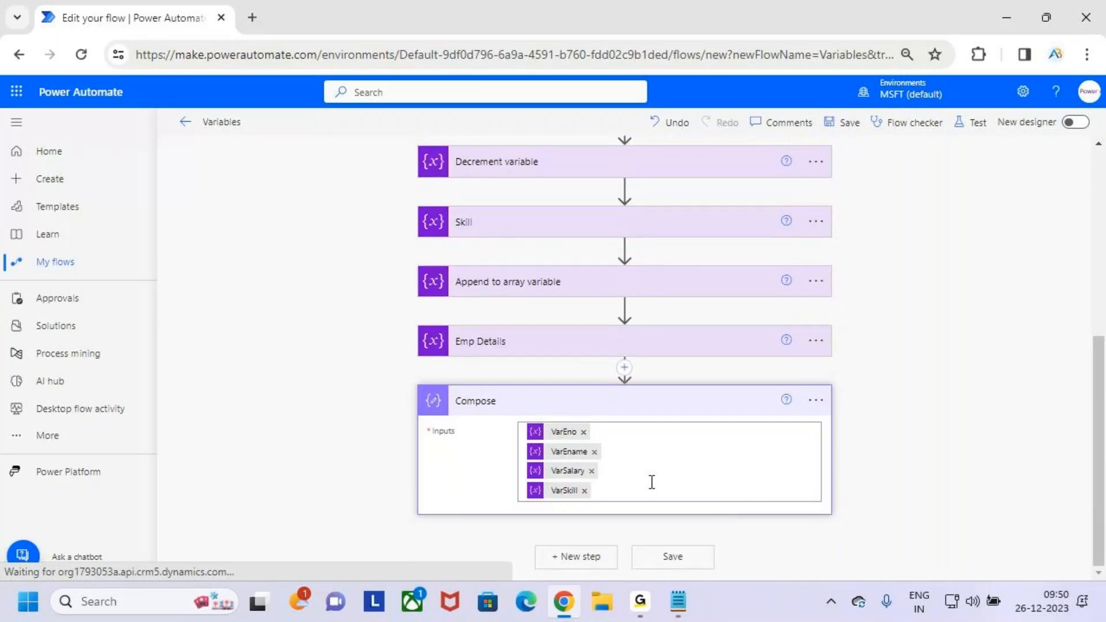
{"action": "left_click", "coordinate": [584, 490]}
{"action": "left_click", "coordinate": [591, 473]}
{"action": "left_click", "coordinate": [595, 456]}
{"action": "left_click", "coordinate": [584, 436]}
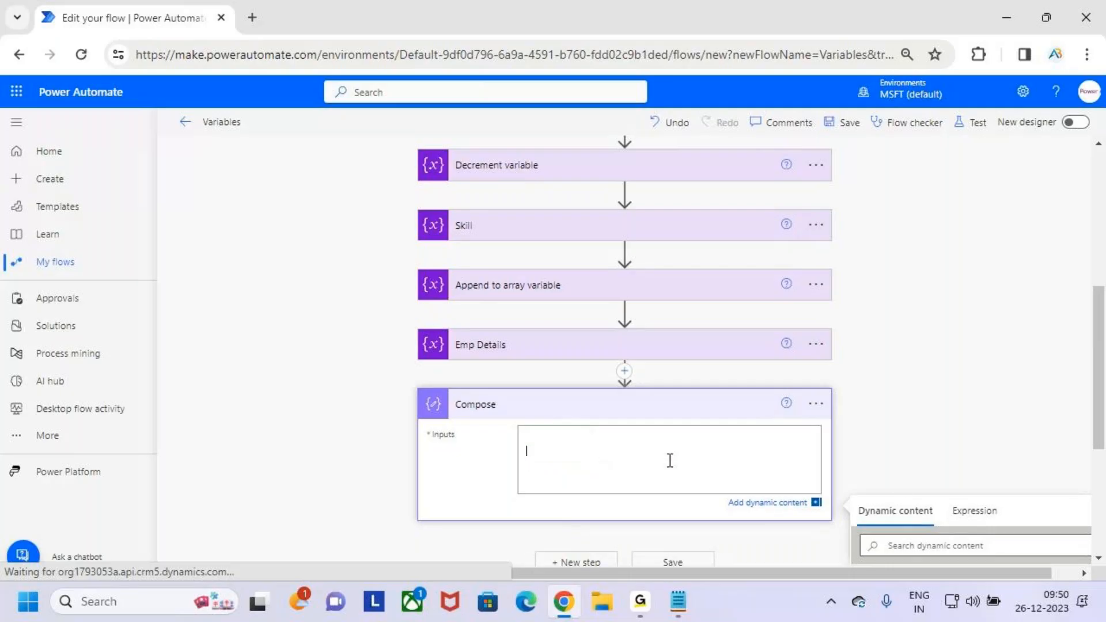
- Insert the VarEmp Detail;s variable from the dynamic content into the Compose inputs
{"action": "scroll", "coordinate": [910, 459], "scroll_direction": "down", "scroll_amount": 2}
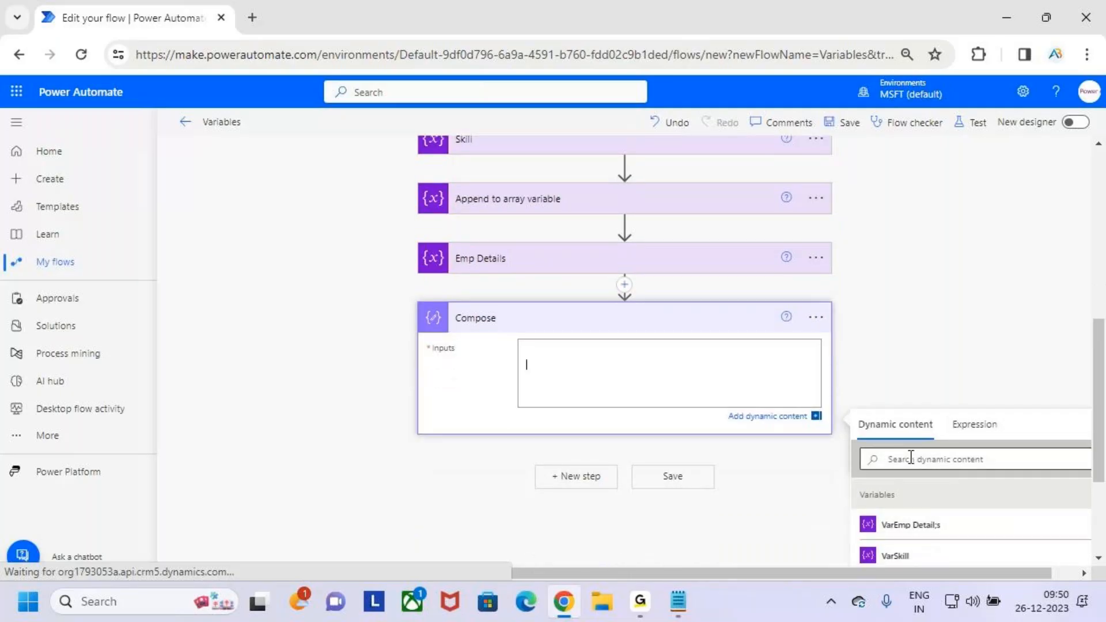
{"action": "scroll", "coordinate": [910, 459], "scroll_direction": "down", "scroll_amount": 3}
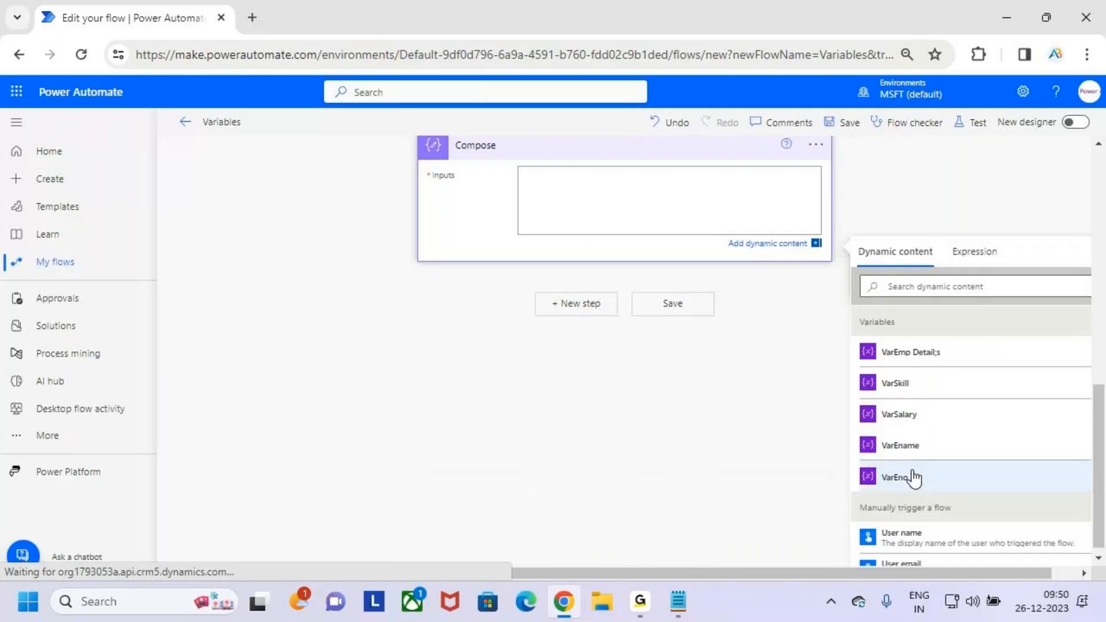
{"action": "left_click", "coordinate": [921, 355]}
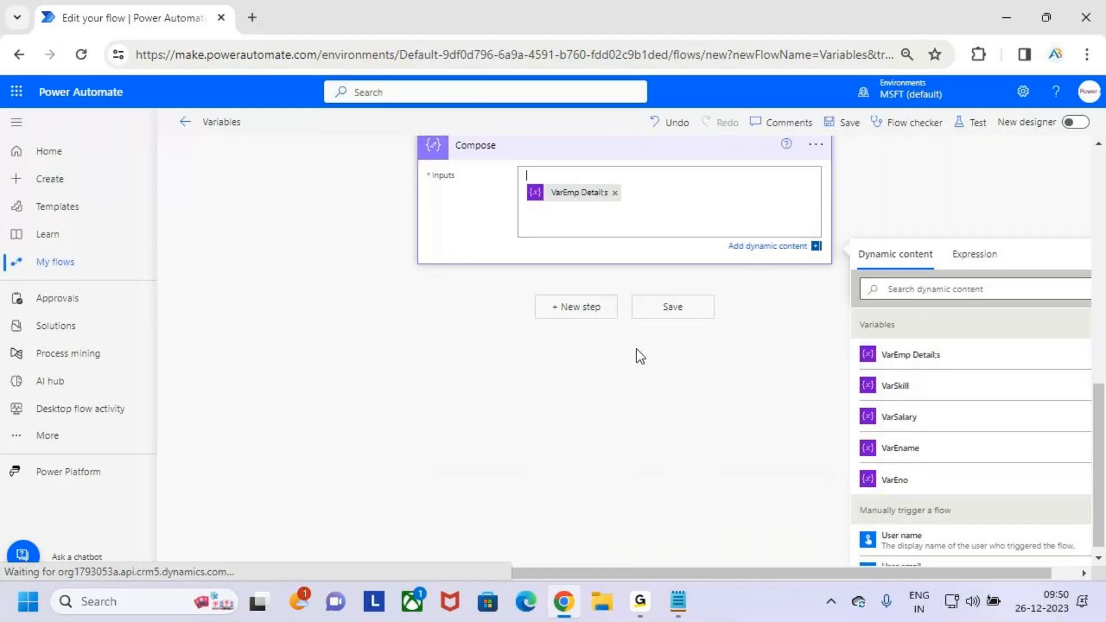
{"action": "scroll", "coordinate": [634, 353], "scroll_direction": "up", "scroll_amount": 3}
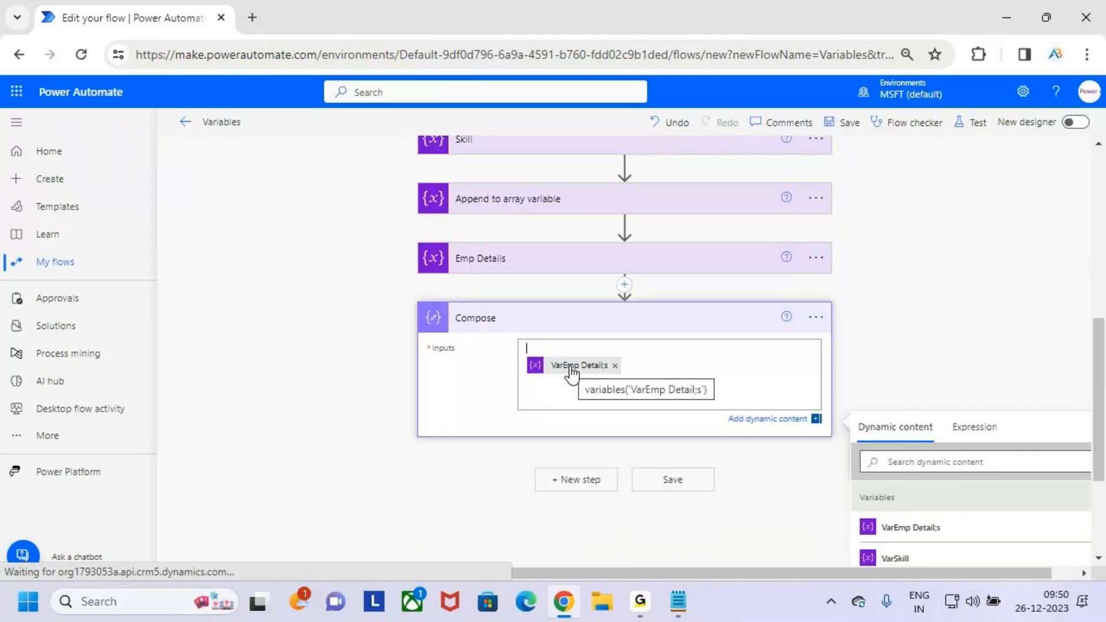
{"action": "scroll", "coordinate": [894, 173], "scroll_direction": "up", "scroll_amount": 2}
- Save the flow, run a manual test of it and open the run results
{"action": "left_click", "coordinate": [846, 128]}
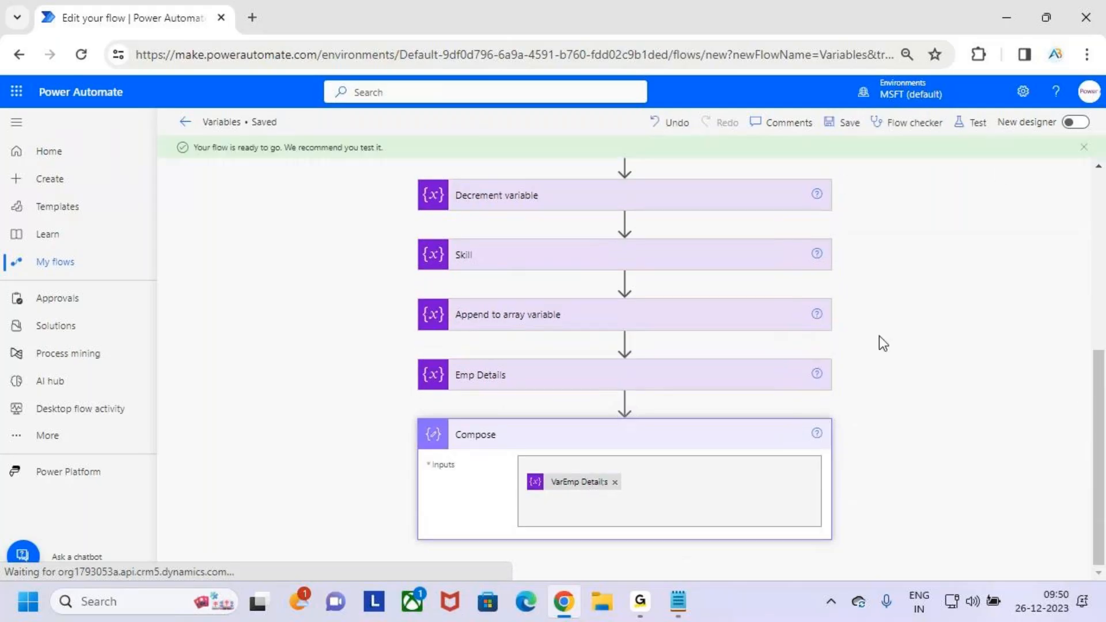
{"action": "scroll", "coordinate": [871, 340], "scroll_direction": "up", "scroll_amount": 3}
{"action": "left_click", "coordinate": [972, 124]}
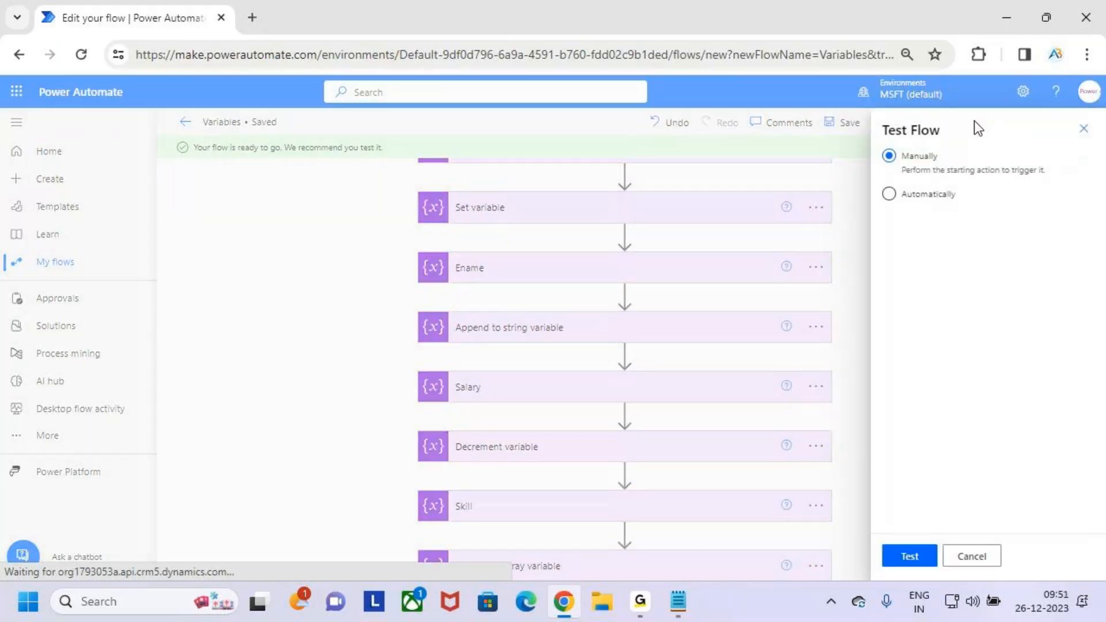
{"action": "left_click", "coordinate": [910, 556]}
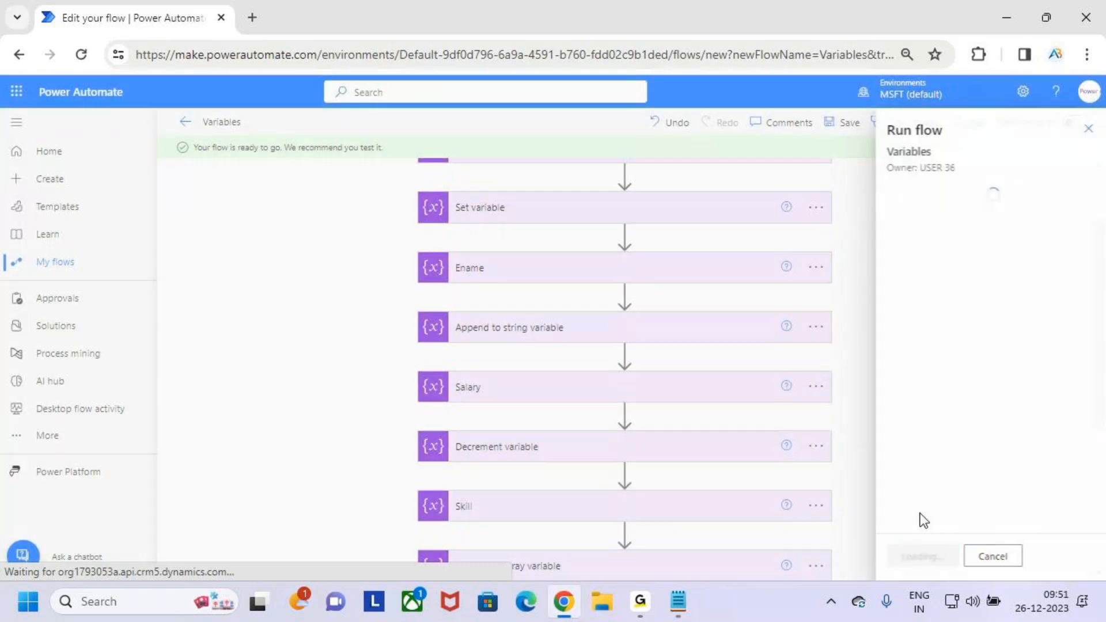
{"action": "left_click", "coordinate": [930, 558]}
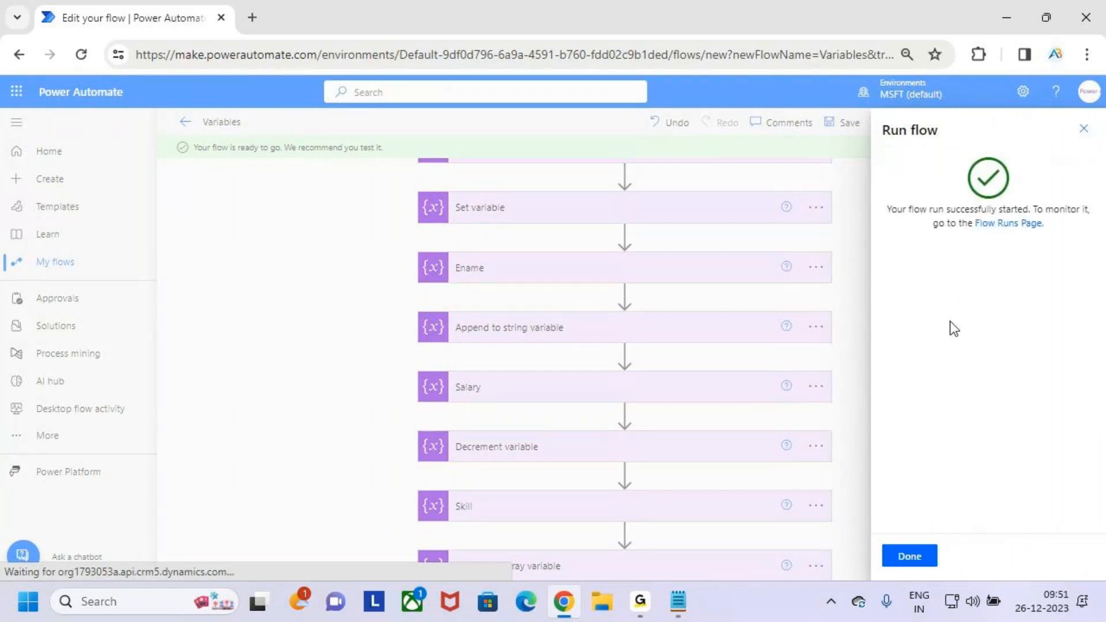
{"action": "left_click", "coordinate": [914, 560]}
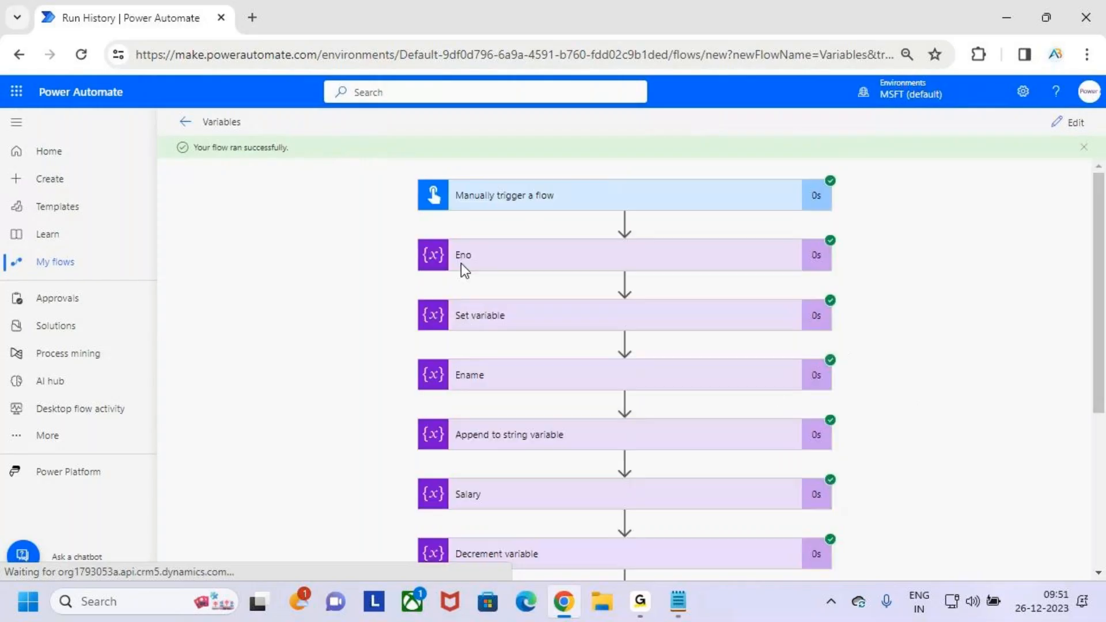
- Expand Compose in the run results and examine its inputs and outputs
{"action": "scroll", "coordinate": [769, 382], "scroll_direction": "down", "scroll_amount": 3}
{"action": "scroll", "coordinate": [769, 386], "scroll_direction": "down", "scroll_amount": 1}
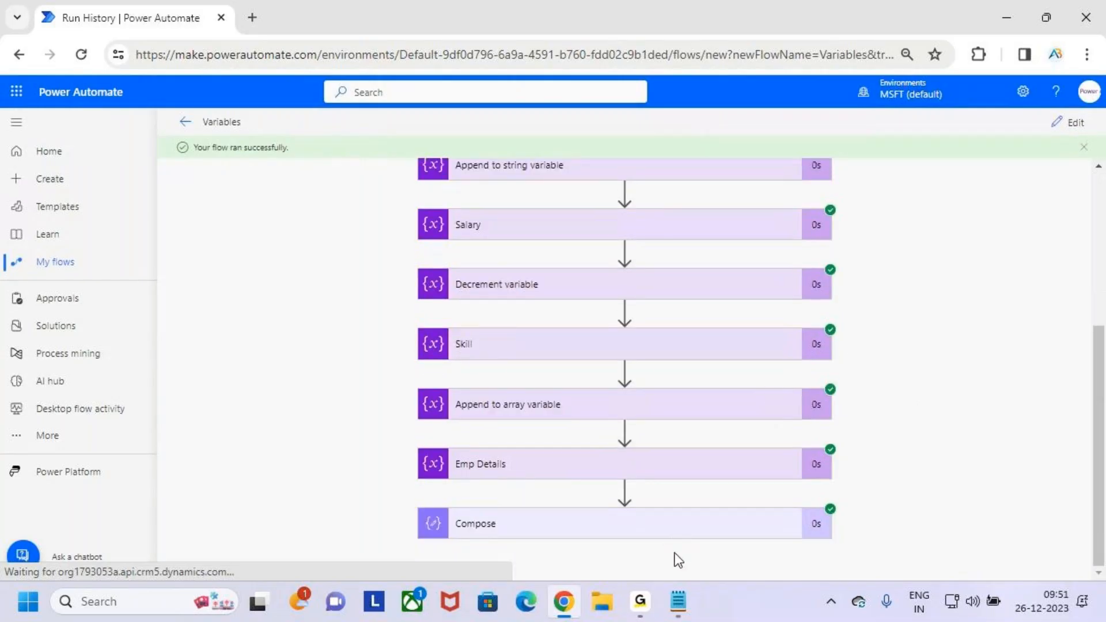
{"action": "left_click", "coordinate": [680, 526]}
{"action": "scroll", "coordinate": [677, 507], "scroll_direction": "down", "scroll_amount": 5}
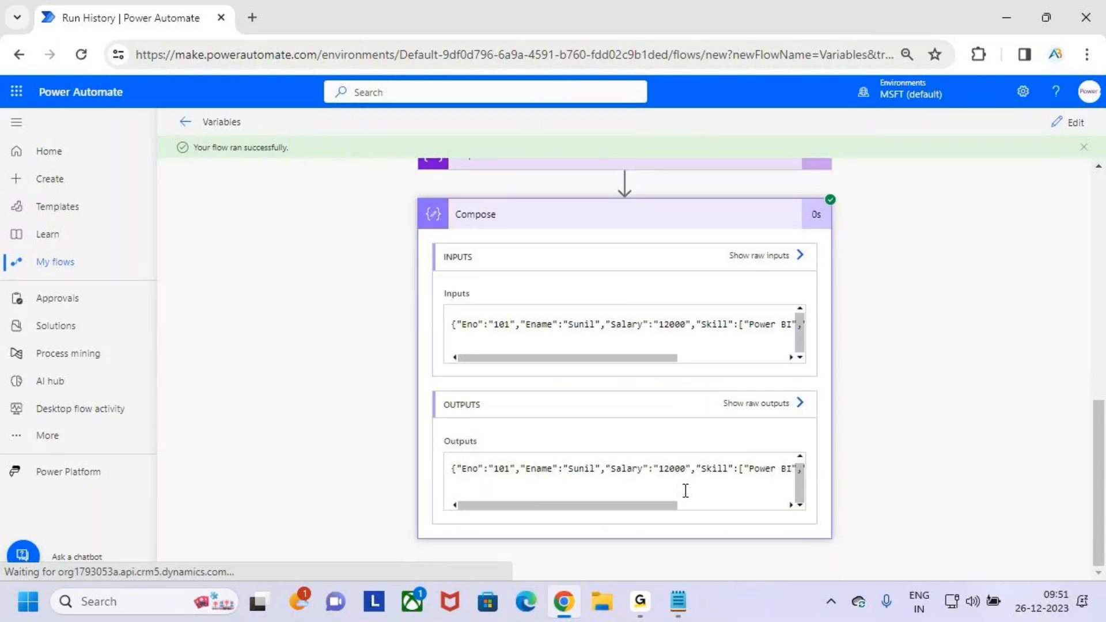
{"action": "scroll", "coordinate": [561, 230], "scroll_direction": "up", "scroll_amount": 3}
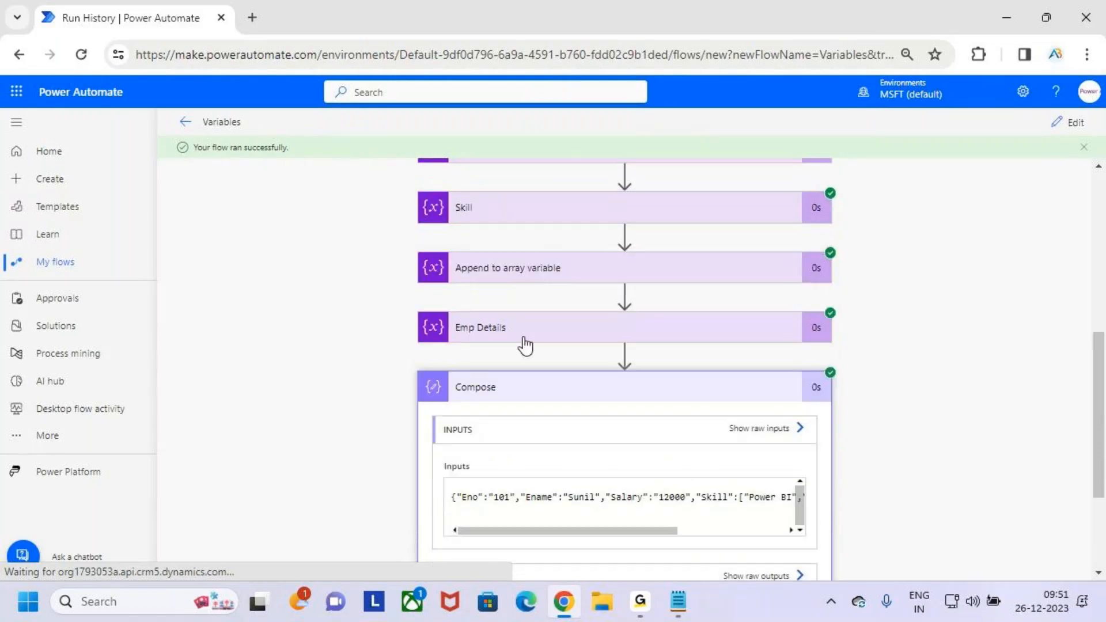
{"action": "scroll", "coordinate": [600, 357], "scroll_direction": "down", "scroll_amount": 1}
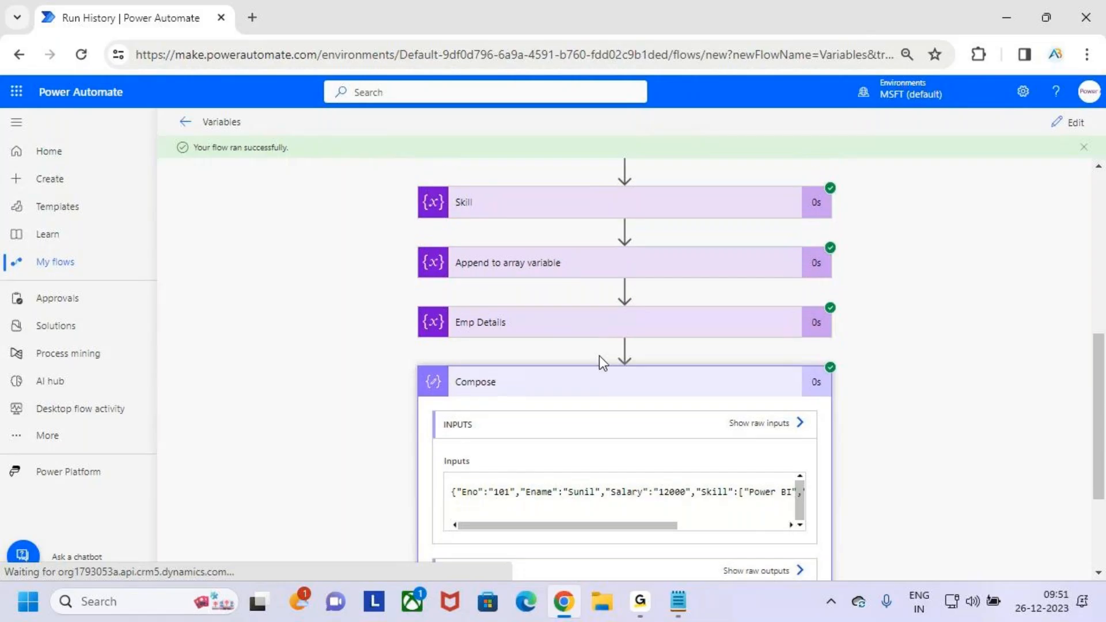
{"action": "scroll", "coordinate": [599, 356], "scroll_direction": "down", "scroll_amount": 3}
{"action": "left_click", "coordinate": [521, 507]}
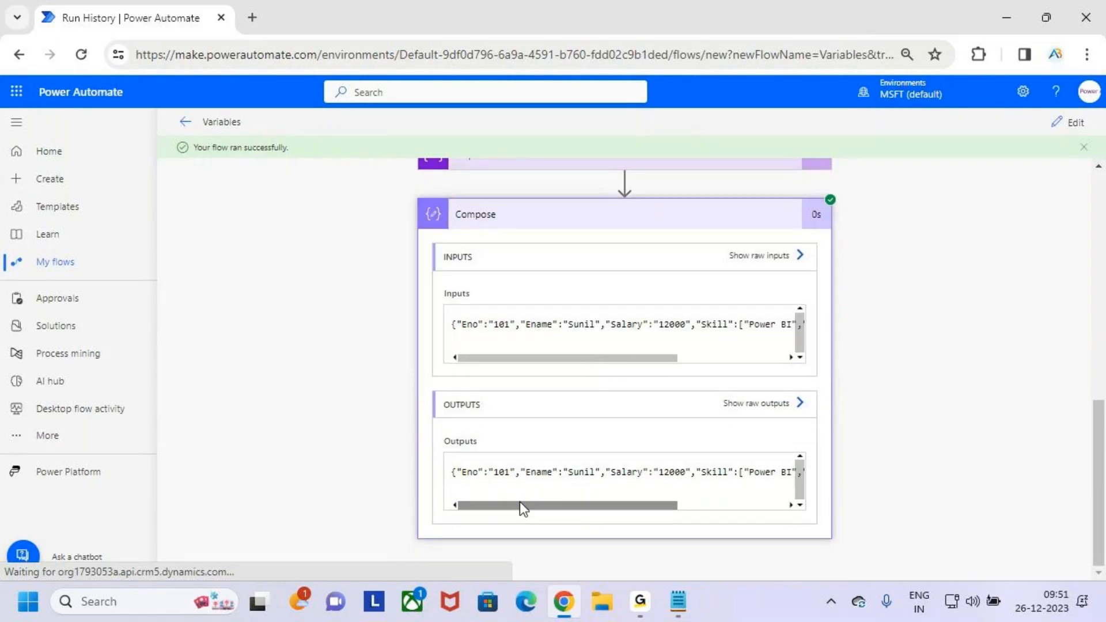
- Mark the employee details in the Compose output with the red pen, clear the mark and examine the rest of the output
{"action": "key", "text": "ctrl+2"}
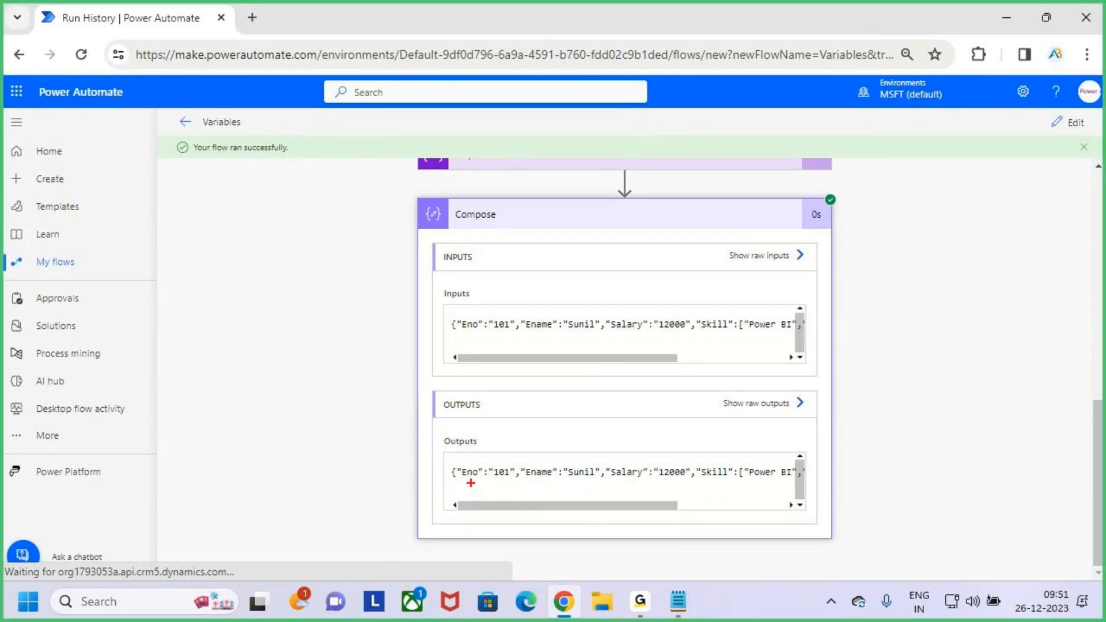
{"action": "left_click_drag", "start_coordinate": [467, 484], "coordinate": [795, 474]}
{"action": "key", "text": "Escape"}
{"action": "left_click_drag", "start_coordinate": [663, 506], "coordinate": [766, 513]}
{"action": "left_click_drag", "start_coordinate": [600, 472], "coordinate": [479, 505]}
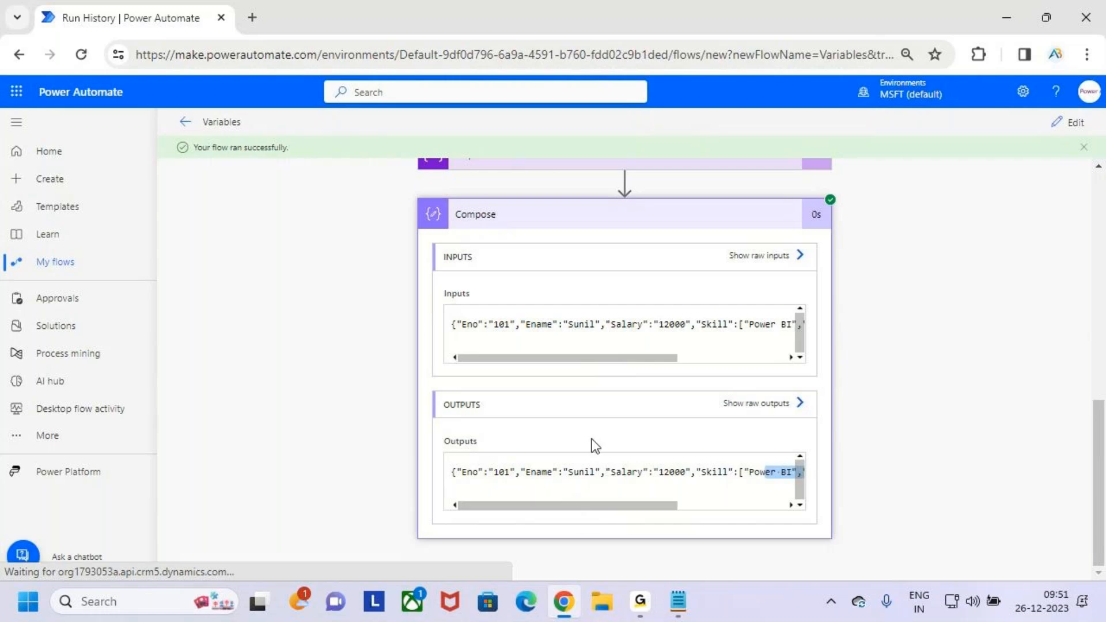
- Check the variable's name, Object type and value under Emp Details in the run results, then collapse that action
{"action": "scroll", "coordinate": [594, 445], "scroll_direction": "up", "scroll_amount": 1}
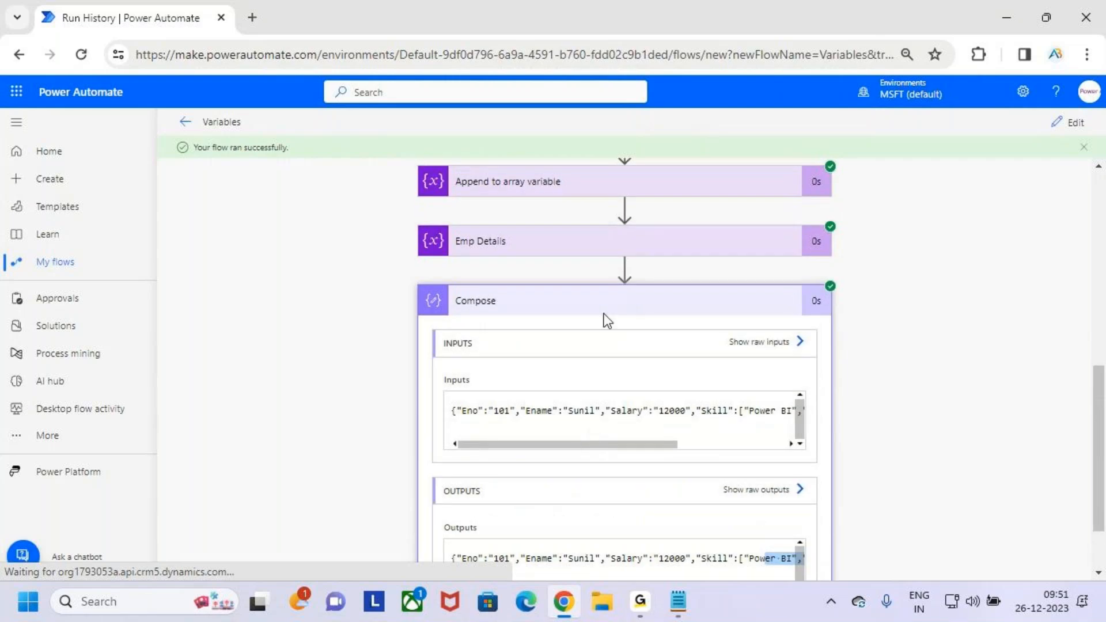
{"action": "left_click", "coordinate": [625, 246]}
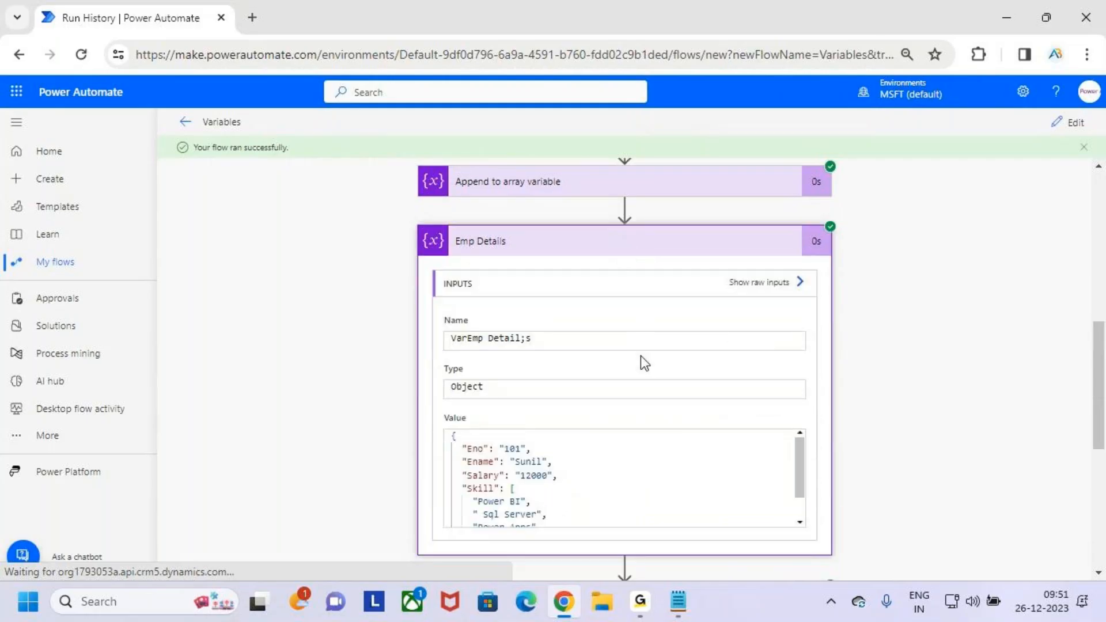
{"action": "double_click", "coordinate": [493, 395]}
{"action": "scroll", "coordinate": [582, 500], "scroll_direction": "down", "scroll_amount": 1}
{"action": "scroll", "coordinate": [535, 496], "scroll_direction": "up", "scroll_amount": 2}
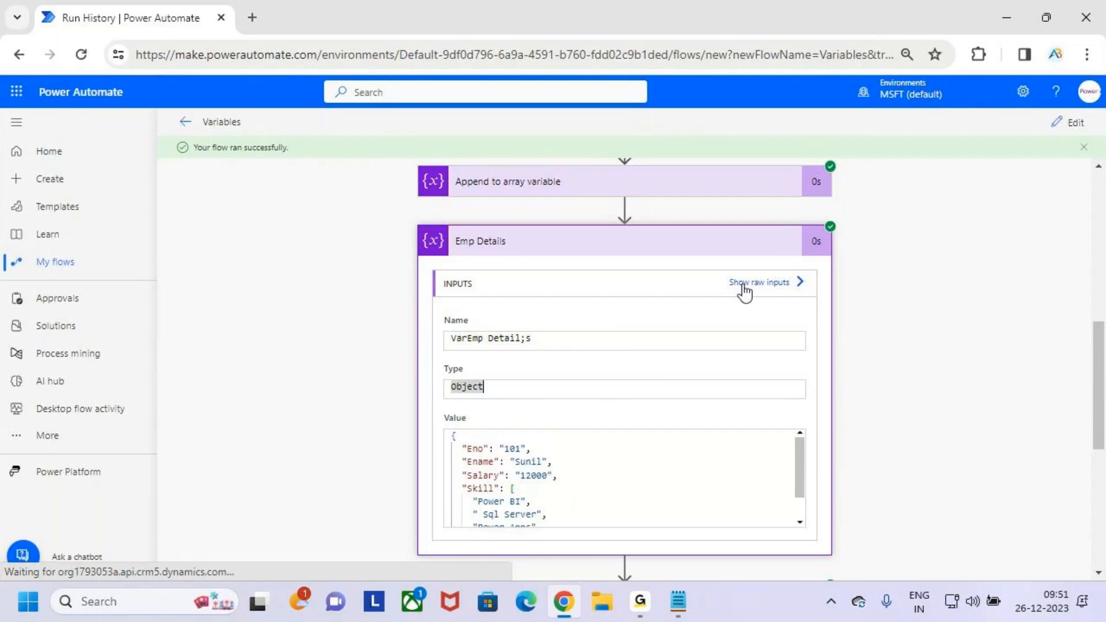
{"action": "left_click", "coordinate": [750, 249]}
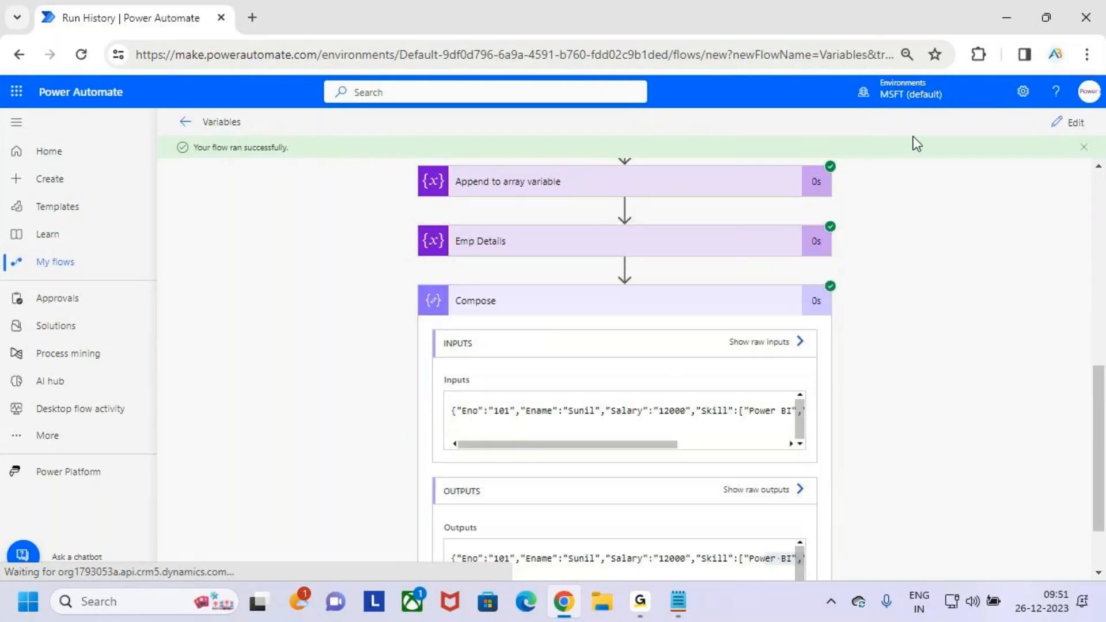
- Return to editing the flow and expand the Emp Details action to show its object value
{"action": "left_click", "coordinate": [1077, 123]}
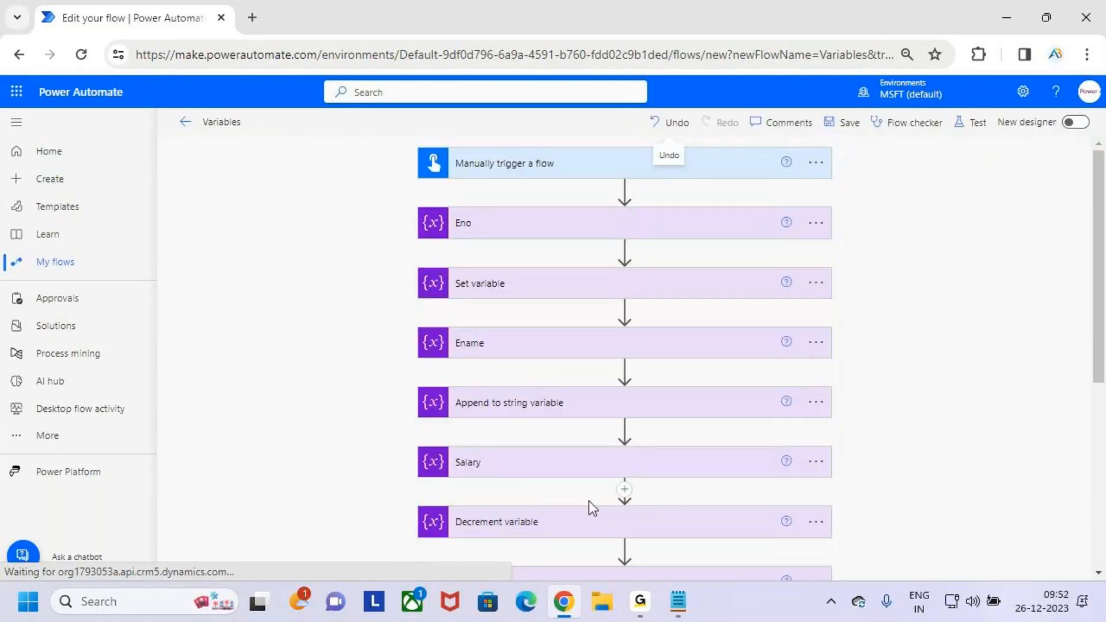
{"action": "scroll", "coordinate": [634, 461], "scroll_direction": "down", "scroll_amount": 4}
{"action": "scroll", "coordinate": [644, 427], "scroll_direction": "down", "scroll_amount": 3}
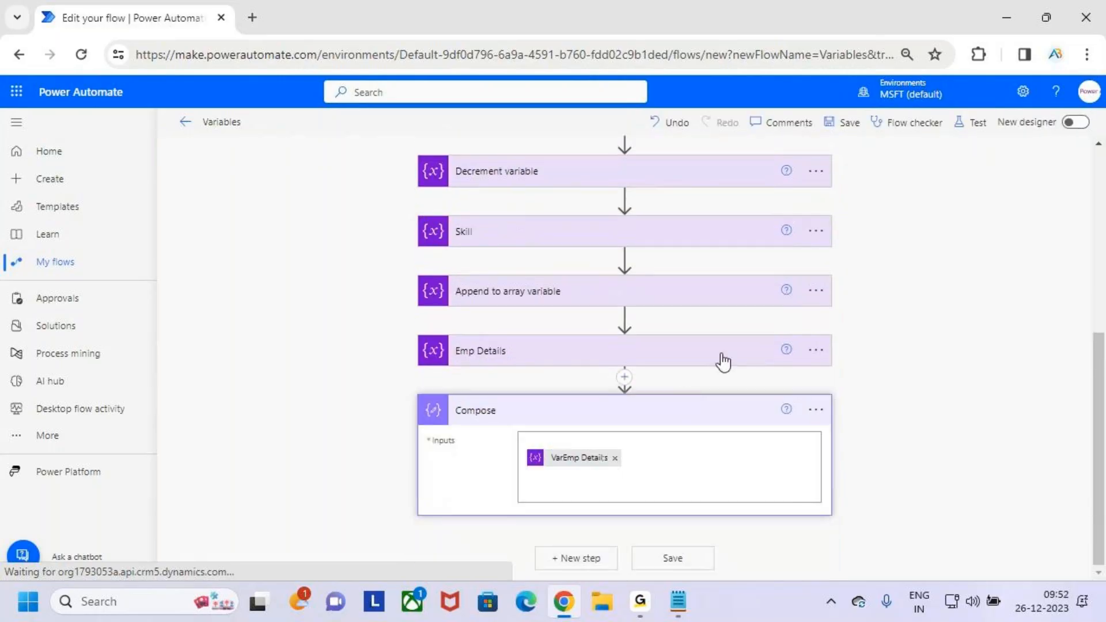
{"action": "left_click", "coordinate": [720, 360]}
{"action": "scroll", "coordinate": [727, 374], "scroll_direction": "down", "scroll_amount": 3}
{"action": "scroll", "coordinate": [734, 385], "scroll_direction": "down", "scroll_amount": 1}
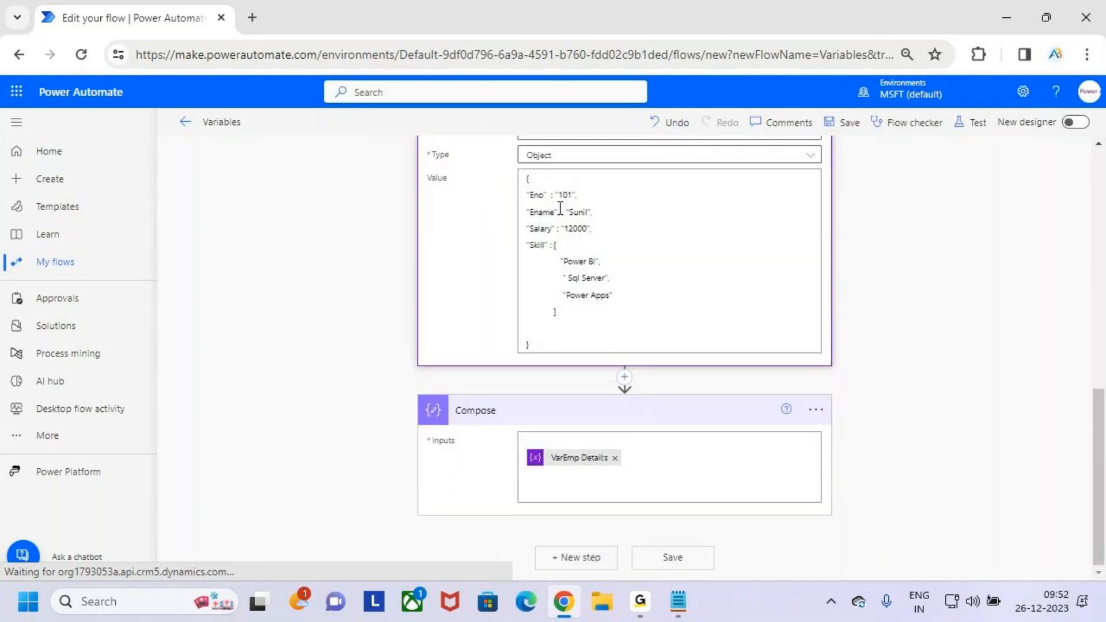
- Mark the VarEmp Detail;s token in the Compose inputs with the red pen and clear the mark
{"action": "left_click", "coordinate": [574, 344]}
{"action": "scroll", "coordinate": [657, 306], "scroll_direction": "down", "scroll_amount": 3}
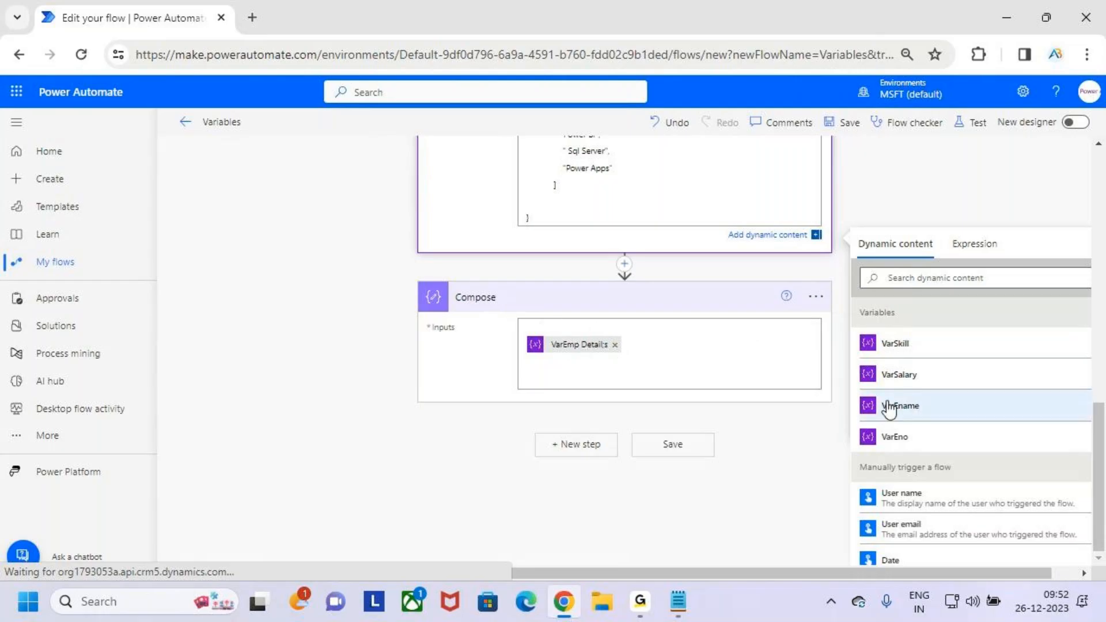
{"action": "key", "text": "ctrl+2"}
{"action": "mouse_move", "coordinate": [526, 321]}
{"action": "left_mouse_down"}
{"action": "mouse_move", "coordinate": [655, 369]}
{"action": "mouse_move", "coordinate": [681, 300]}
{"action": "left_mouse_up"}
{"action": "key", "text": "Escape"}
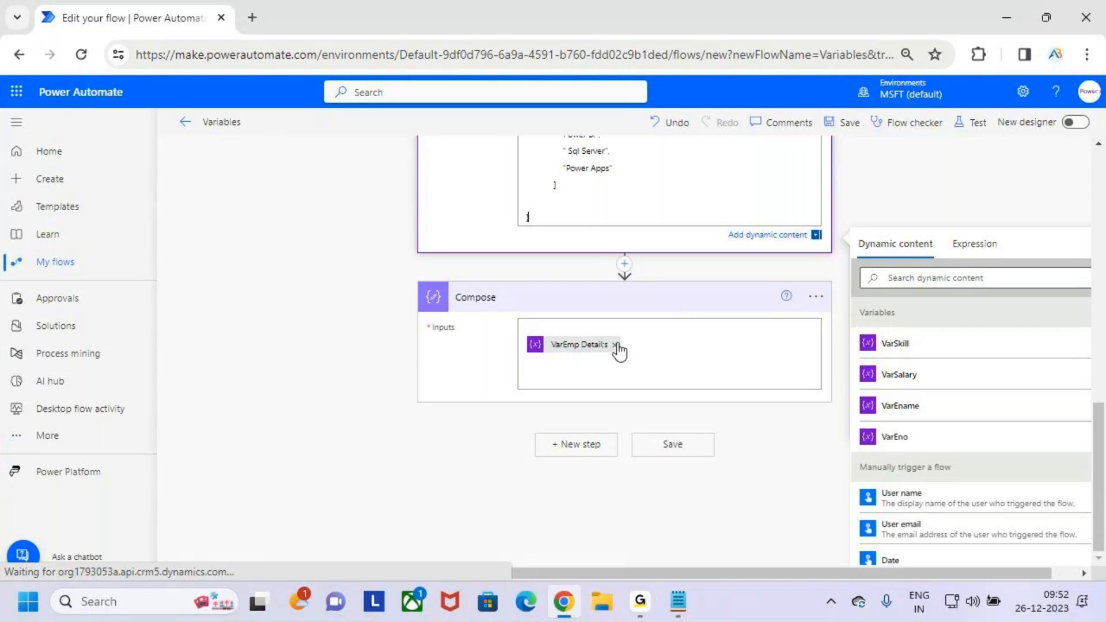
- Remove VarEmp Detail;s from the Compose inputs, reinsert it on the first line and select the token
{"action": "left_click", "coordinate": [615, 345]}
{"action": "scroll", "coordinate": [853, 421], "scroll_direction": "down", "scroll_amount": 3}
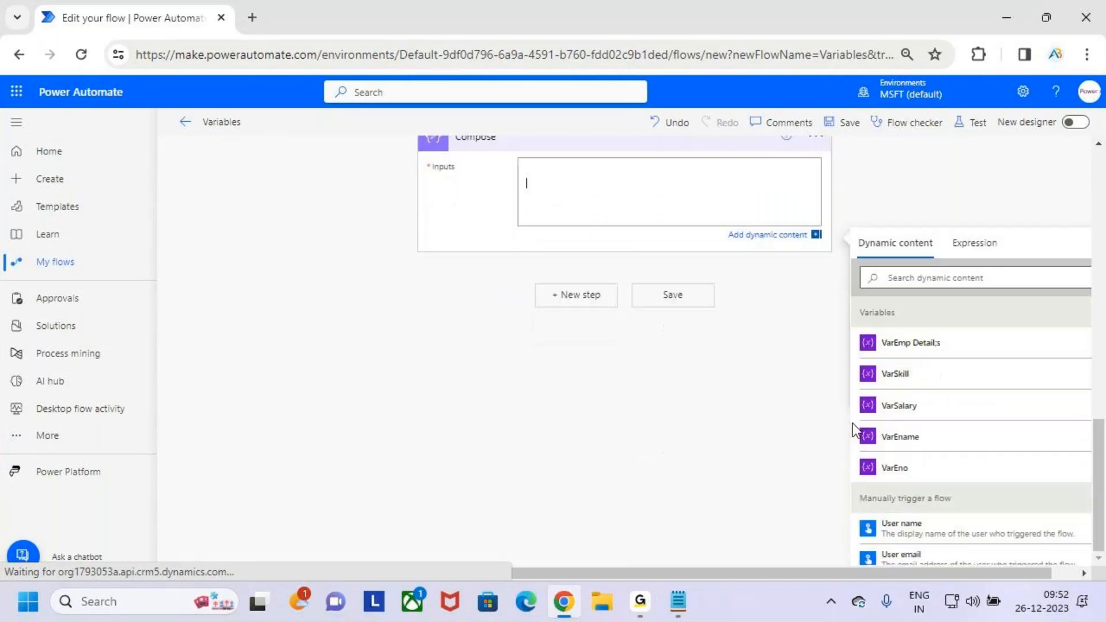
{"action": "scroll", "coordinate": [934, 363], "scroll_direction": "up", "scroll_amount": 3}
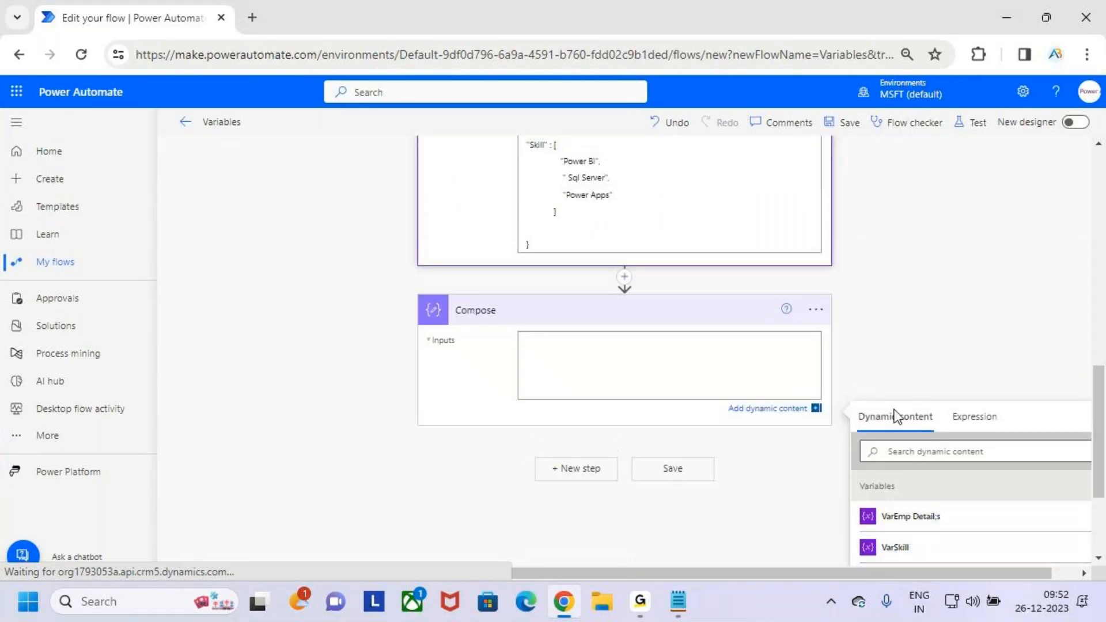
{"action": "left_click", "coordinate": [695, 348]}
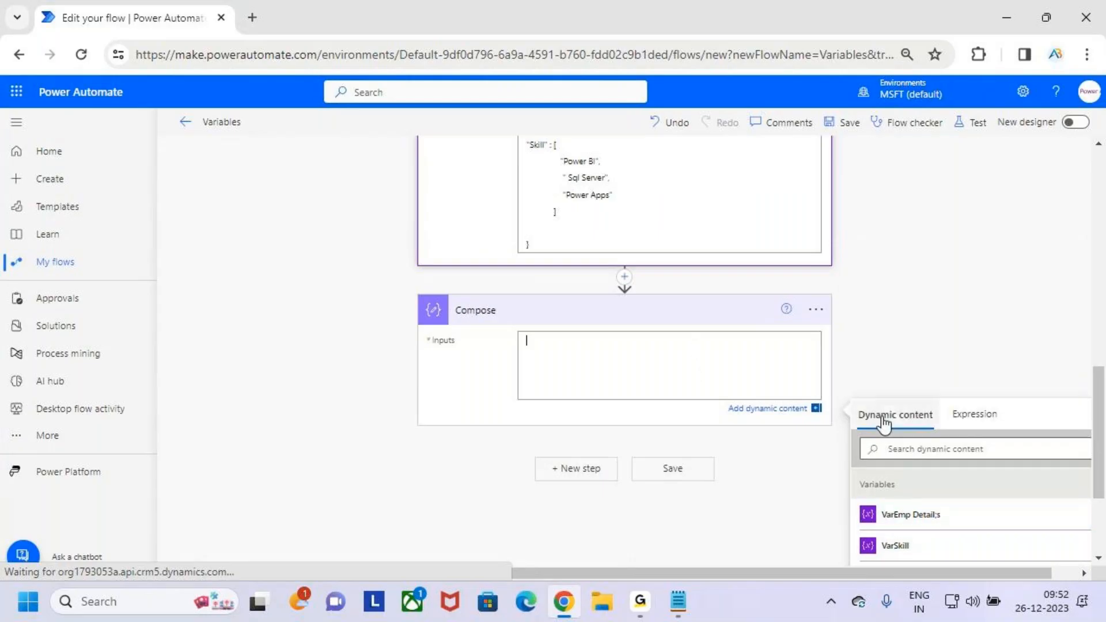
{"action": "left_click", "coordinate": [935, 517]}
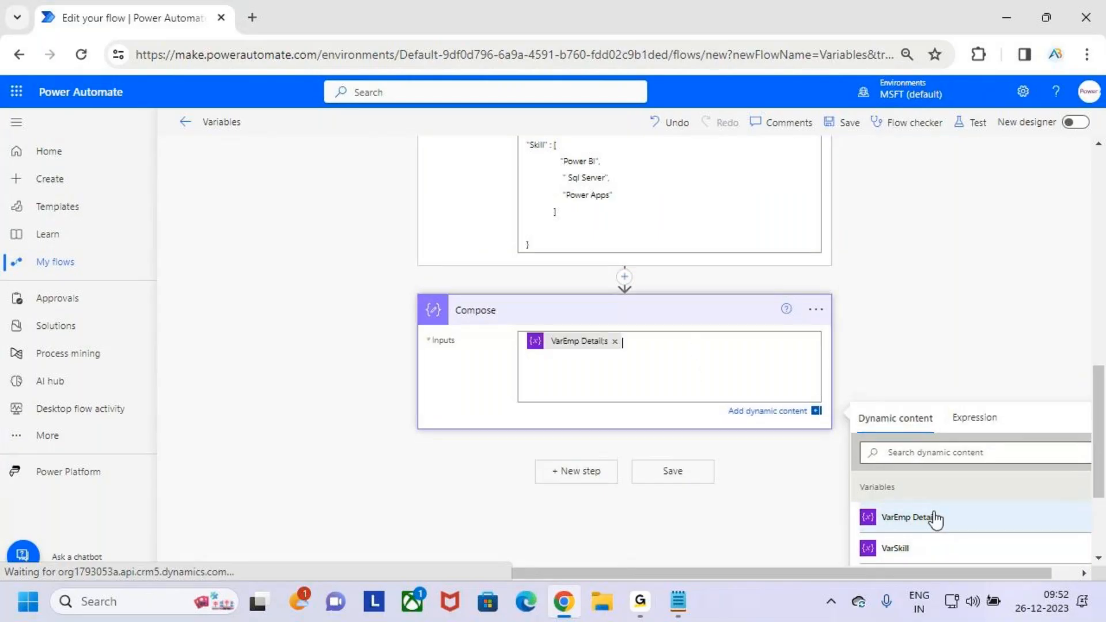
{"action": "left_click", "coordinate": [819, 307]}
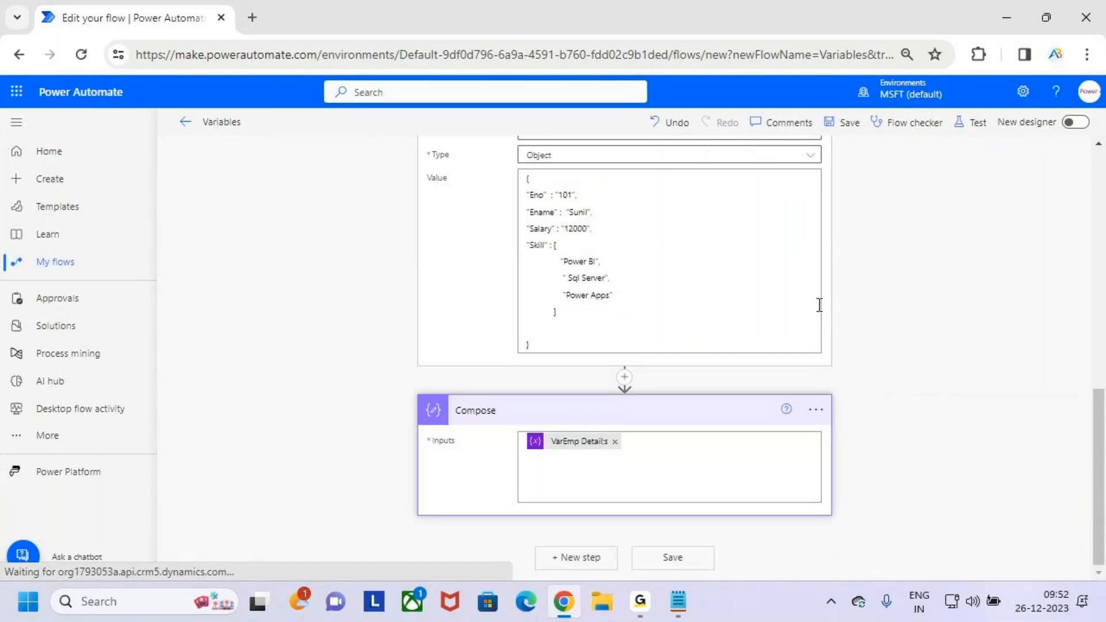
{"action": "left_click", "coordinate": [596, 444]}
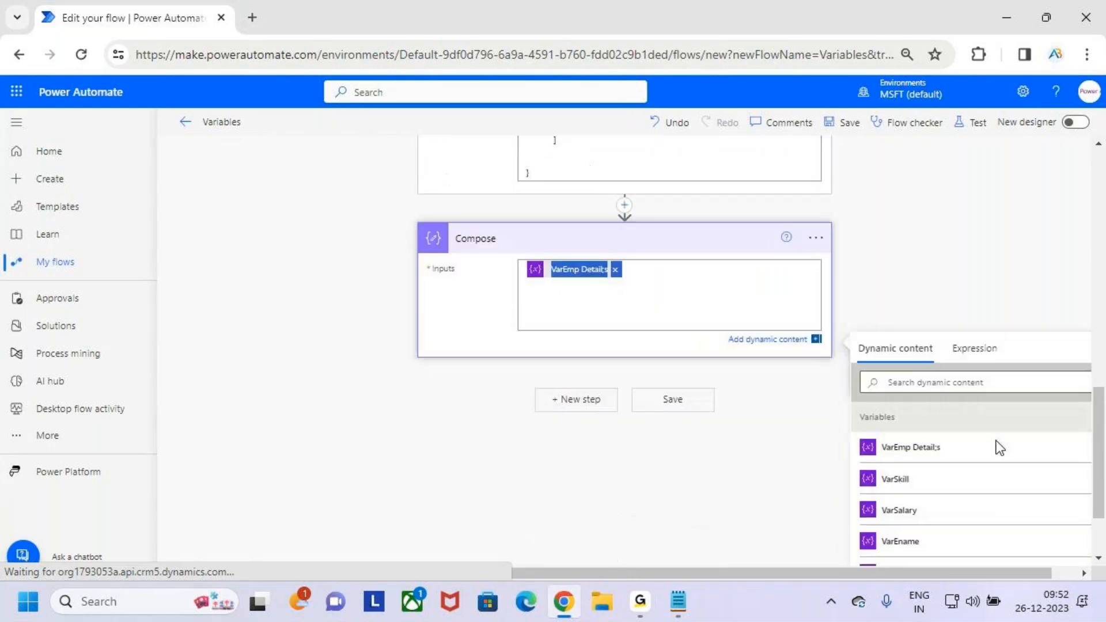
- Peek at the Compose action's code, mark the inputs expression with the red pen and clear the mark
{"action": "left_click", "coordinate": [979, 349]}
{"action": "scroll", "coordinate": [795, 448], "scroll_direction": "up", "scroll_amount": 3}
{"action": "left_click", "coordinate": [816, 409]}
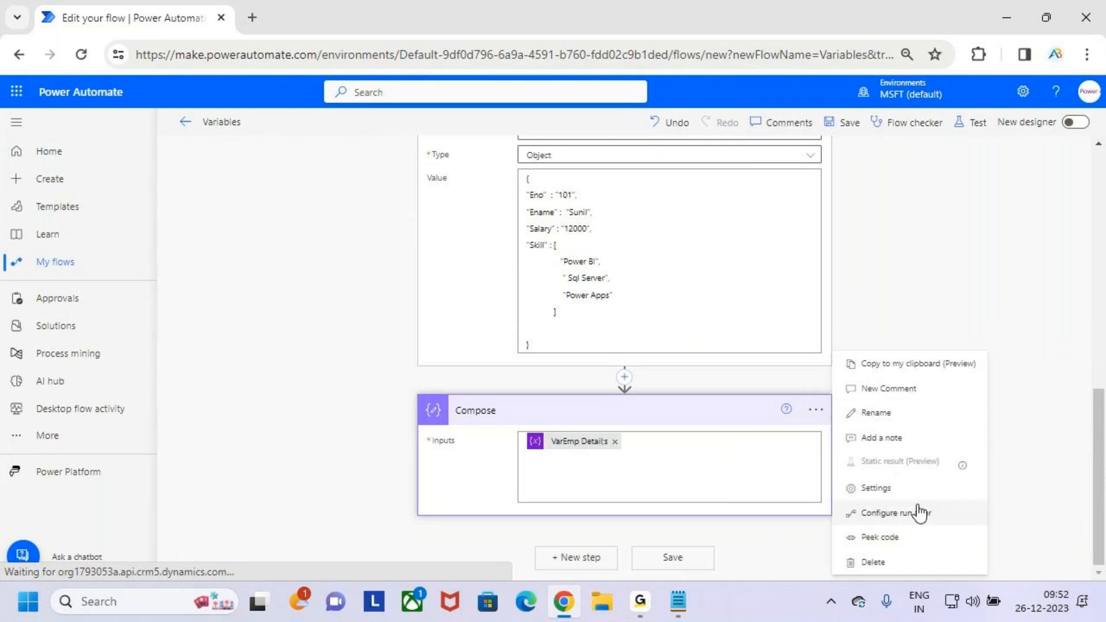
{"action": "left_click", "coordinate": [920, 537]}
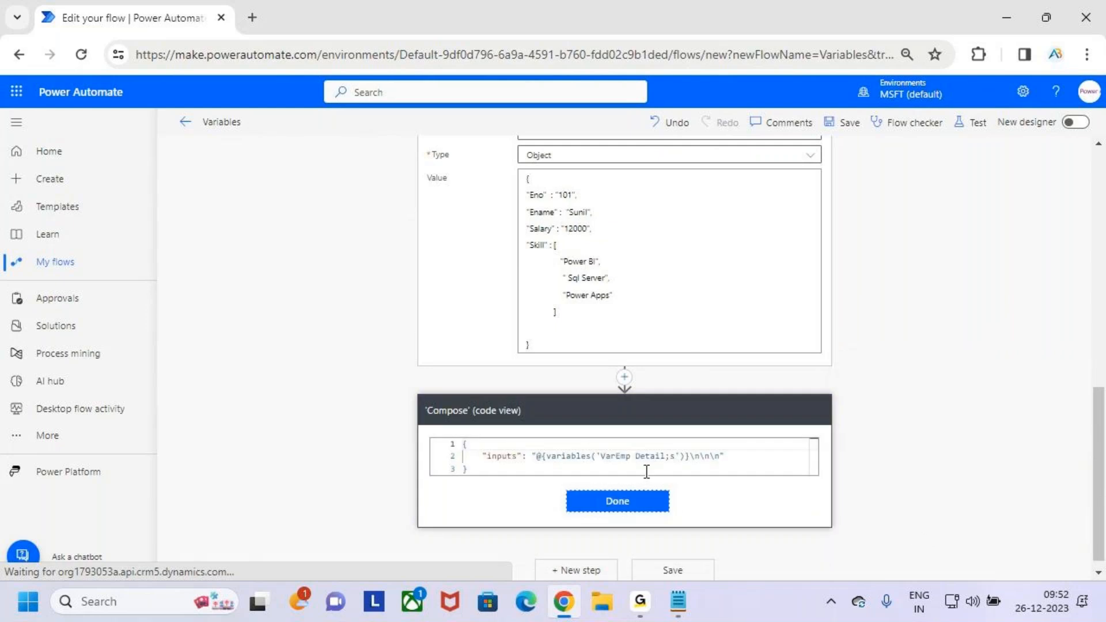
{"action": "left_click", "coordinate": [754, 455]}
{"action": "key", "text": "ctrl+2"}
{"action": "left_click_drag", "start_coordinate": [474, 444], "coordinate": [768, 491]}
{"action": "key", "text": "Escape"}
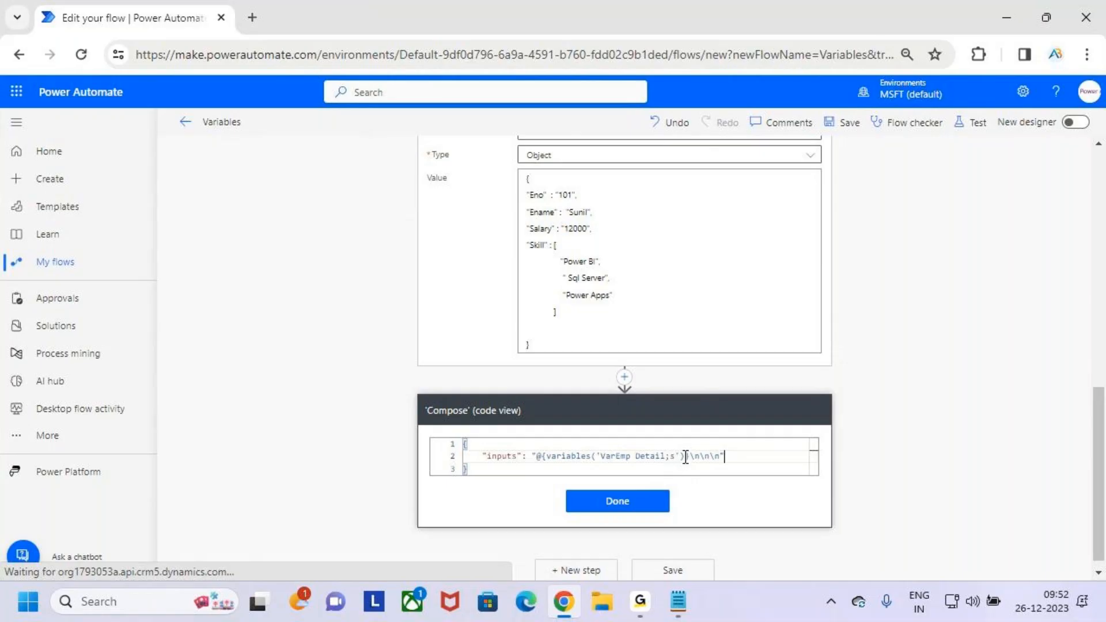
{"action": "scroll", "coordinate": [622, 291], "scroll_direction": "up", "scroll_amount": 3}
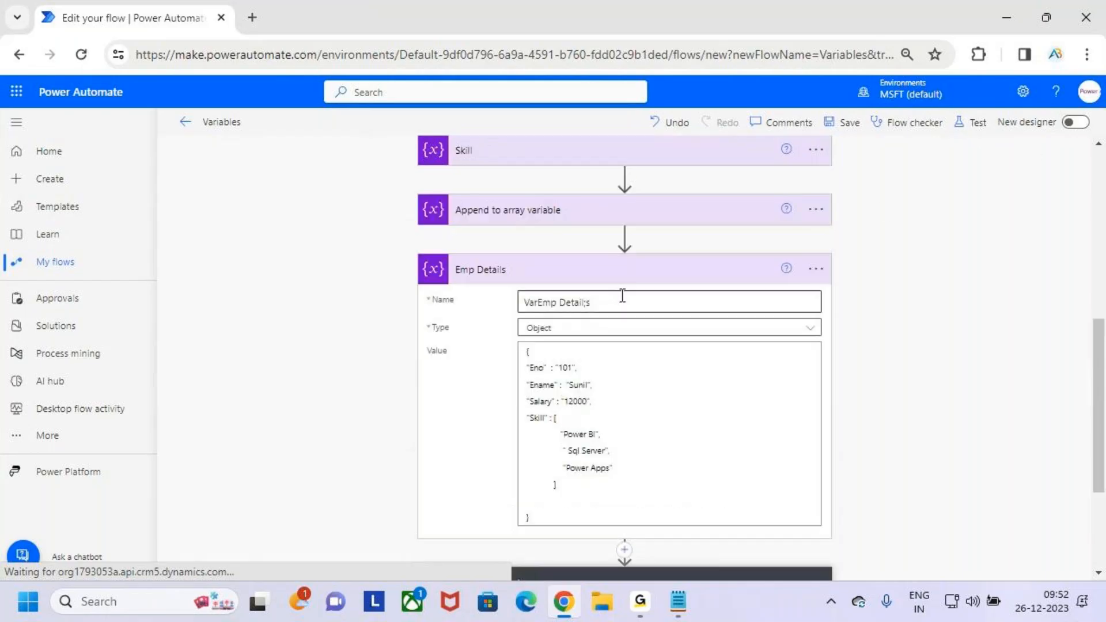
{"action": "left_click", "coordinate": [658, 272]}
{"action": "left_click", "coordinate": [816, 337]}
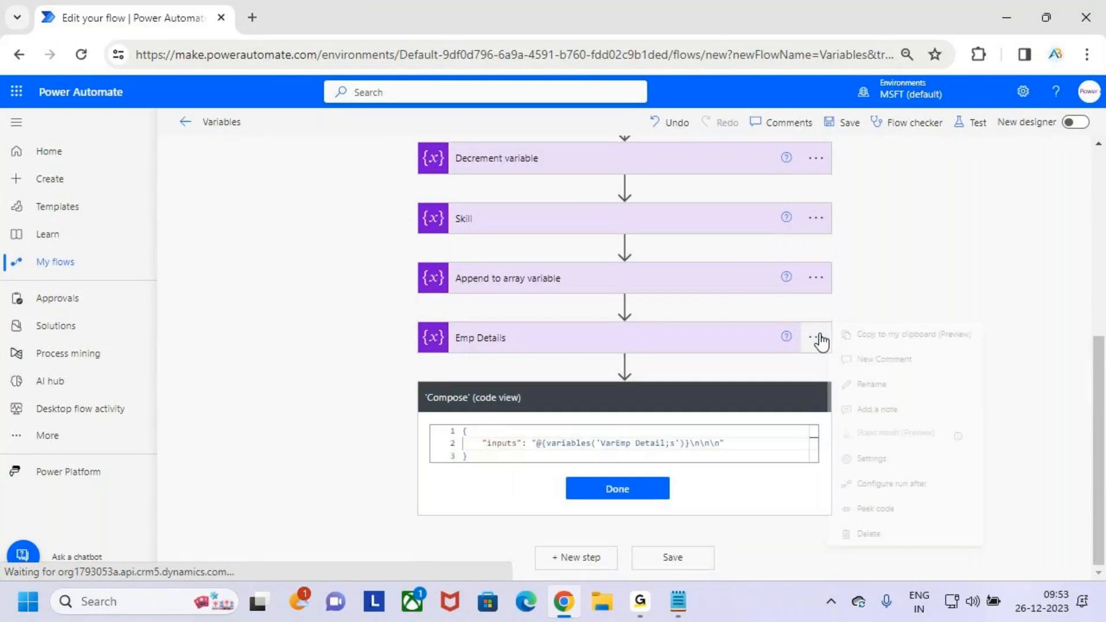
{"action": "left_click", "coordinate": [893, 384]}
{"action": "left_click", "coordinate": [529, 332]}
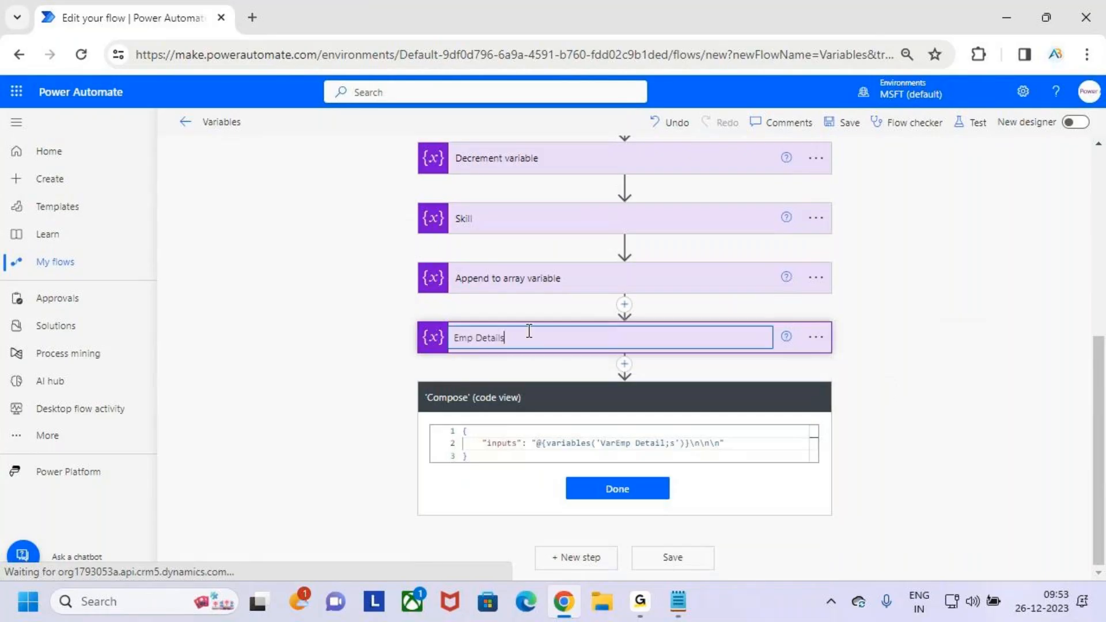
{"action": "left_click", "coordinate": [883, 338]}
- Expand the Emp Details action, correct the variable name to VarEmp Details and collapse the action
{"action": "left_click", "coordinate": [686, 345]}
{"action": "scroll", "coordinate": [671, 397], "scroll_direction": "down", "scroll_amount": 3}
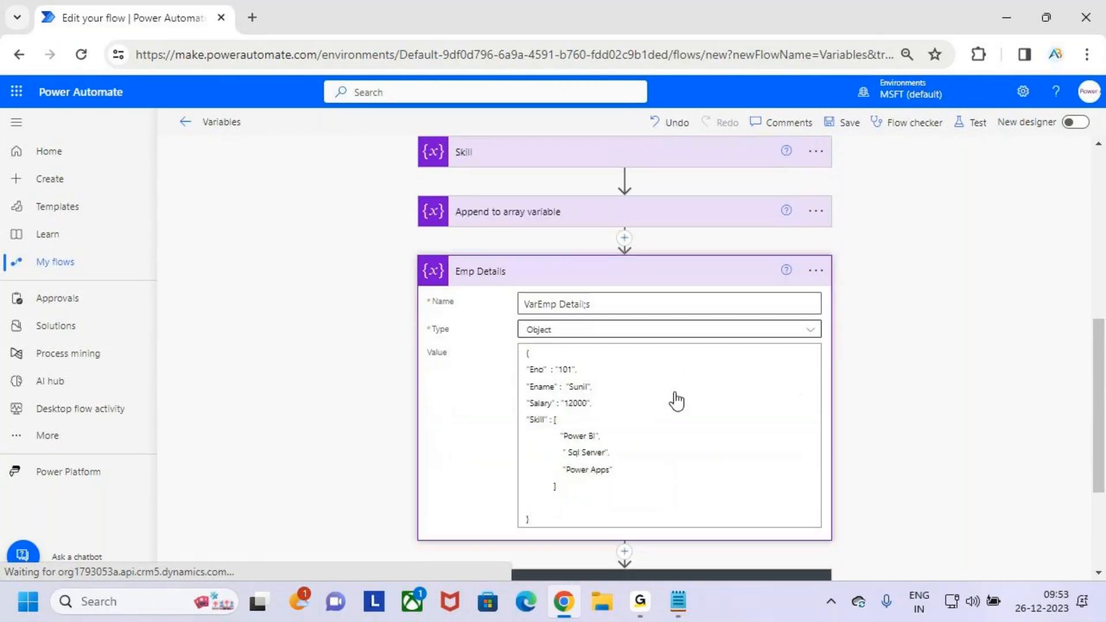
{"action": "left_click", "coordinate": [599, 290]}
{"action": "left_click", "coordinate": [601, 283]}
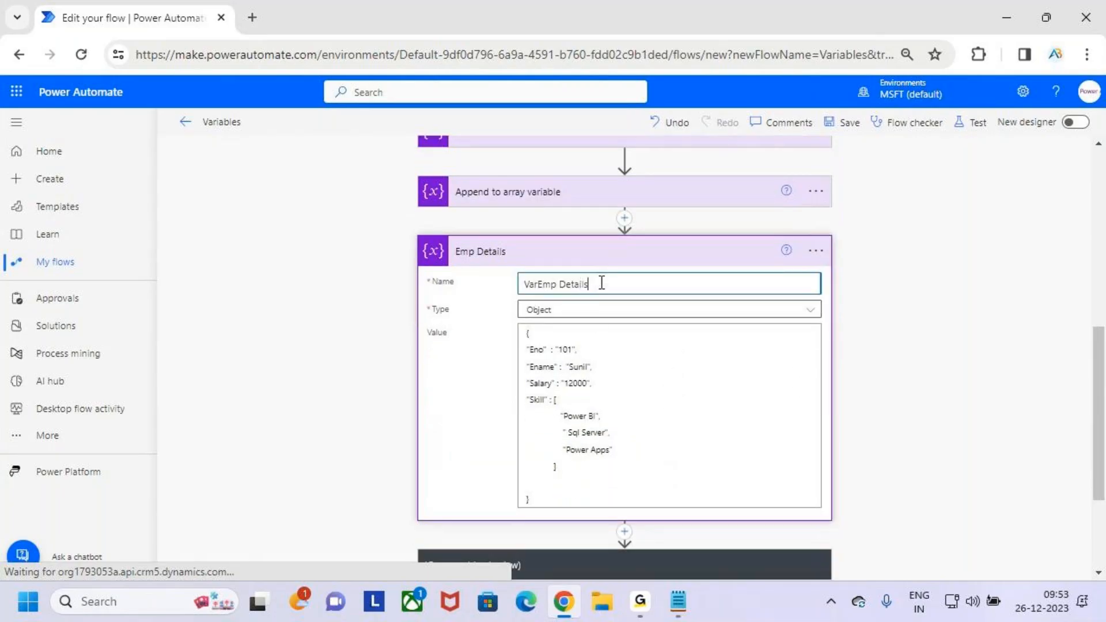
{"action": "left_click", "coordinate": [709, 254]}
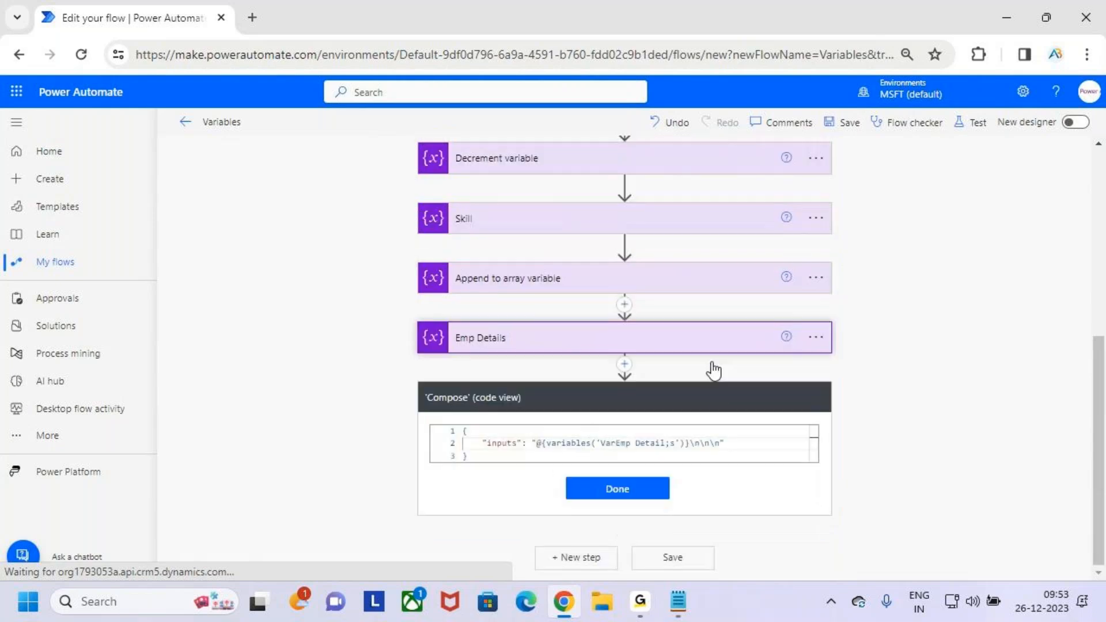
- Close the Compose code view, underline the variable token in its inputs with the red pen and clear the mark
{"action": "left_click", "coordinate": [618, 487]}
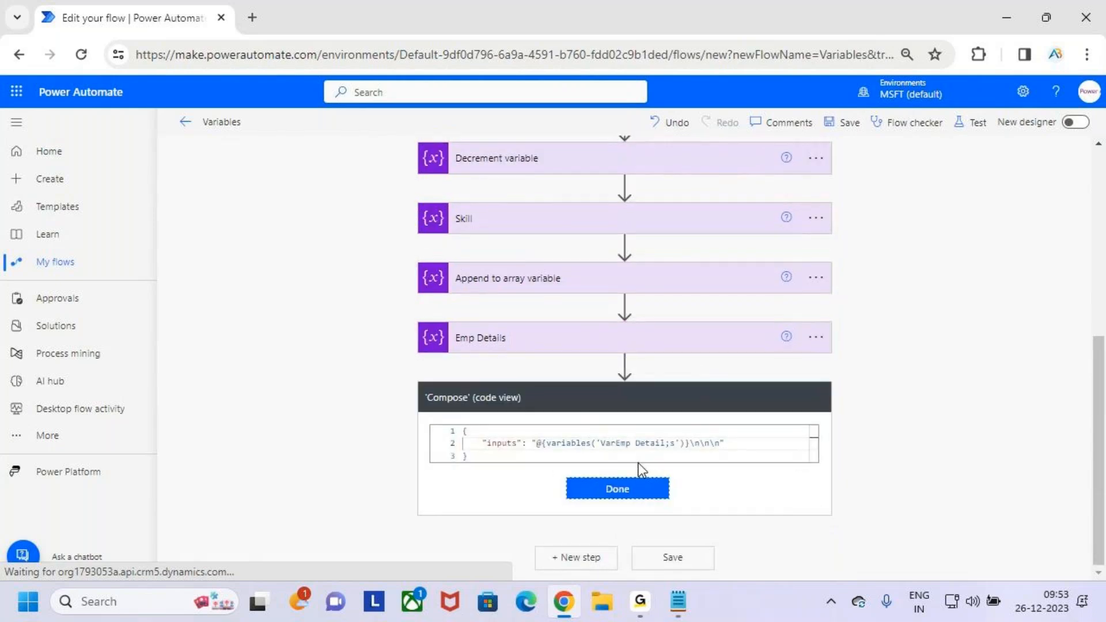
{"action": "key", "text": "ctrl+2"}
{"action": "left_click_drag", "start_coordinate": [554, 454], "coordinate": [605, 456]}
{"action": "key", "text": "Escape"}
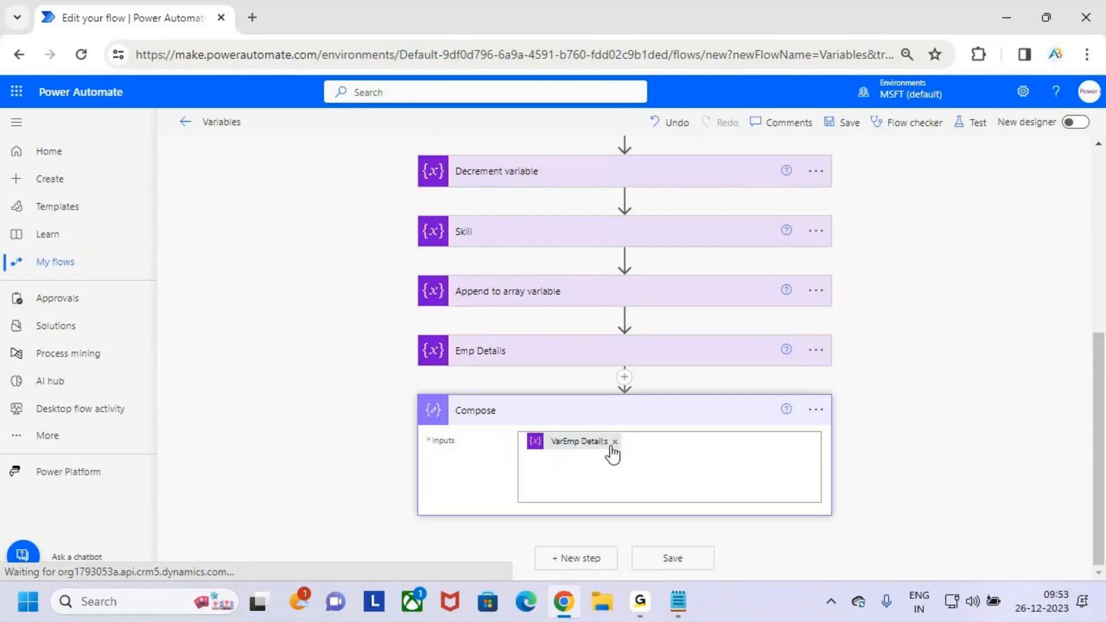
- Expand the Emp Details action, underline the Ename value in the object with the red pen and clear the mark
{"action": "left_click", "coordinate": [650, 359]}
{"action": "scroll", "coordinate": [582, 388], "scroll_direction": "down", "scroll_amount": 1}
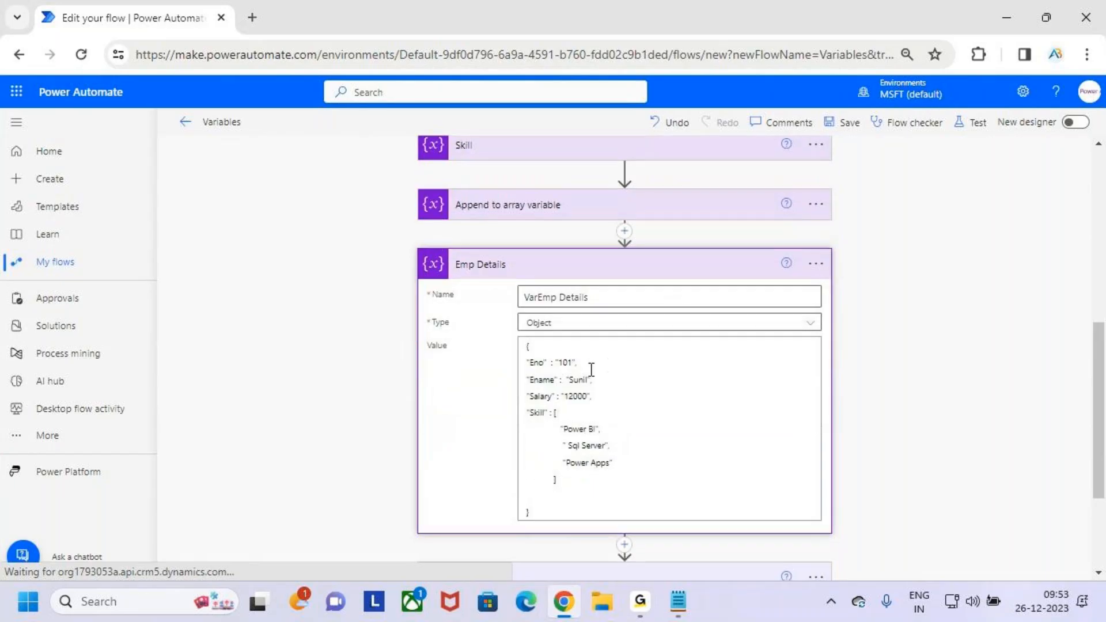
{"action": "key", "text": "ctrl+2"}
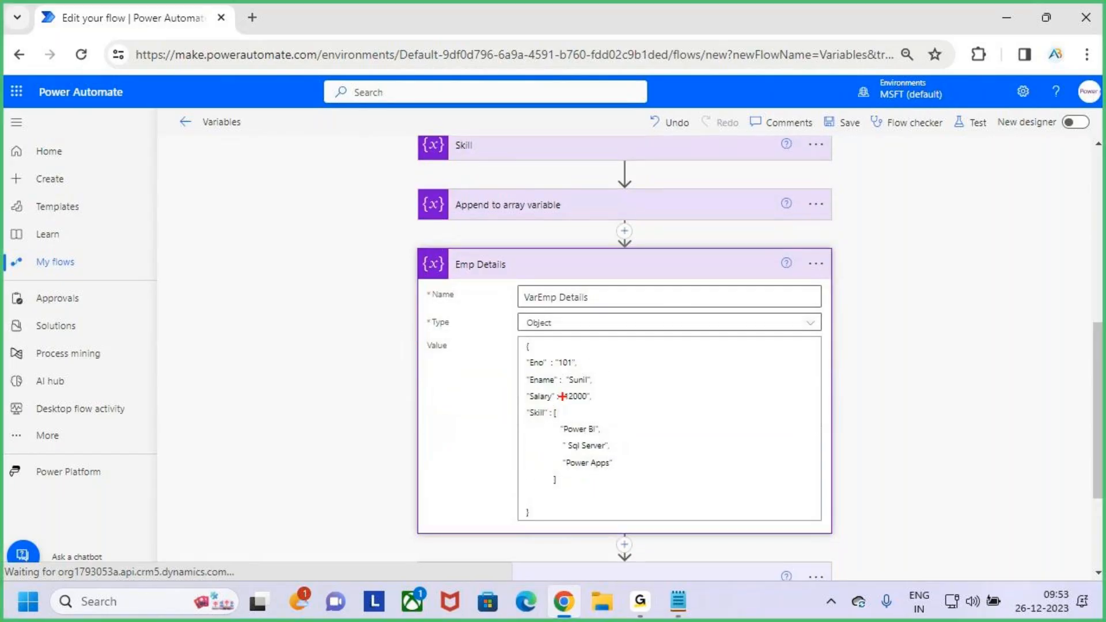
{"action": "left_click_drag", "start_coordinate": [566, 386], "coordinate": [593, 386]}
{"action": "right_click", "coordinate": [592, 385]}
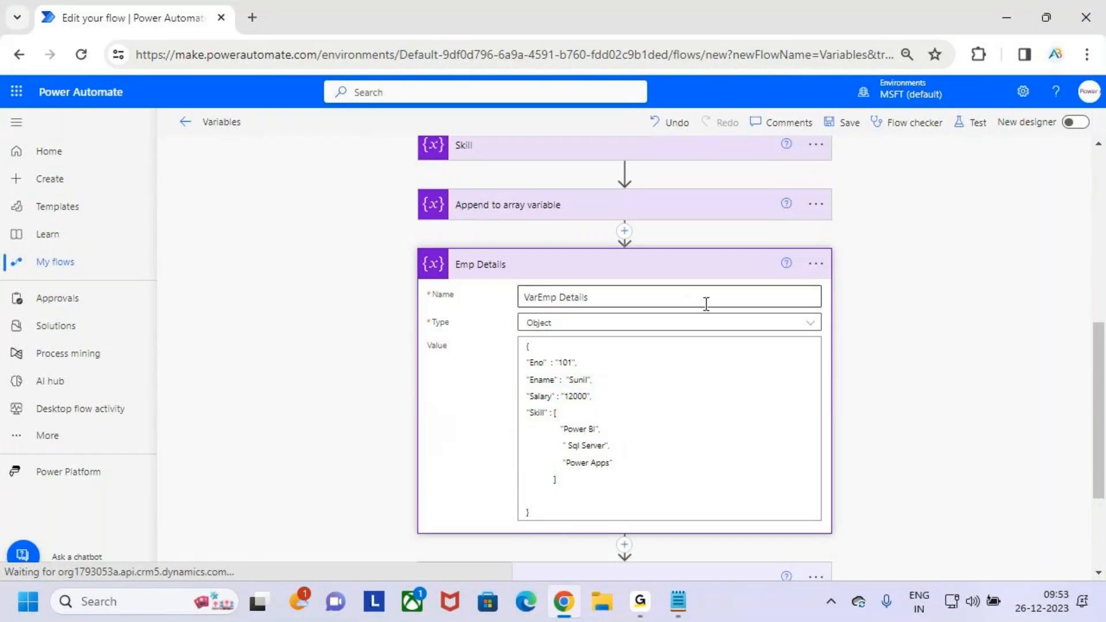
- Peek at the Compose code again, compare its variable reference with the name in Emp Details and close the code view
{"action": "scroll", "coordinate": [756, 447], "scroll_direction": "down", "scroll_amount": 3}
{"action": "left_click", "coordinate": [815, 409]}
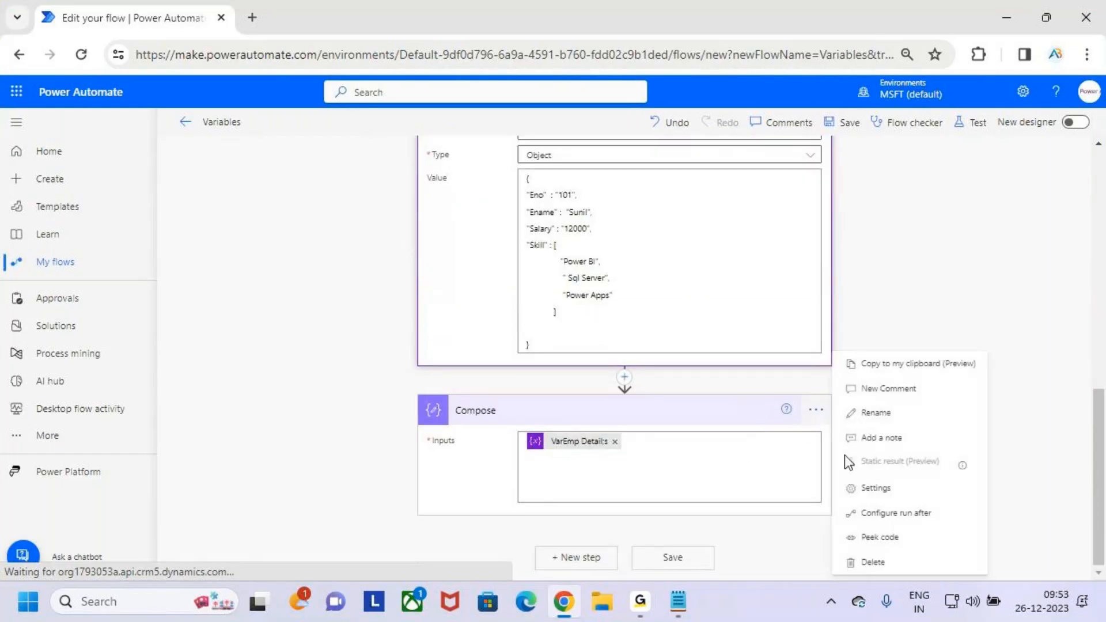
{"action": "left_click", "coordinate": [917, 546]}
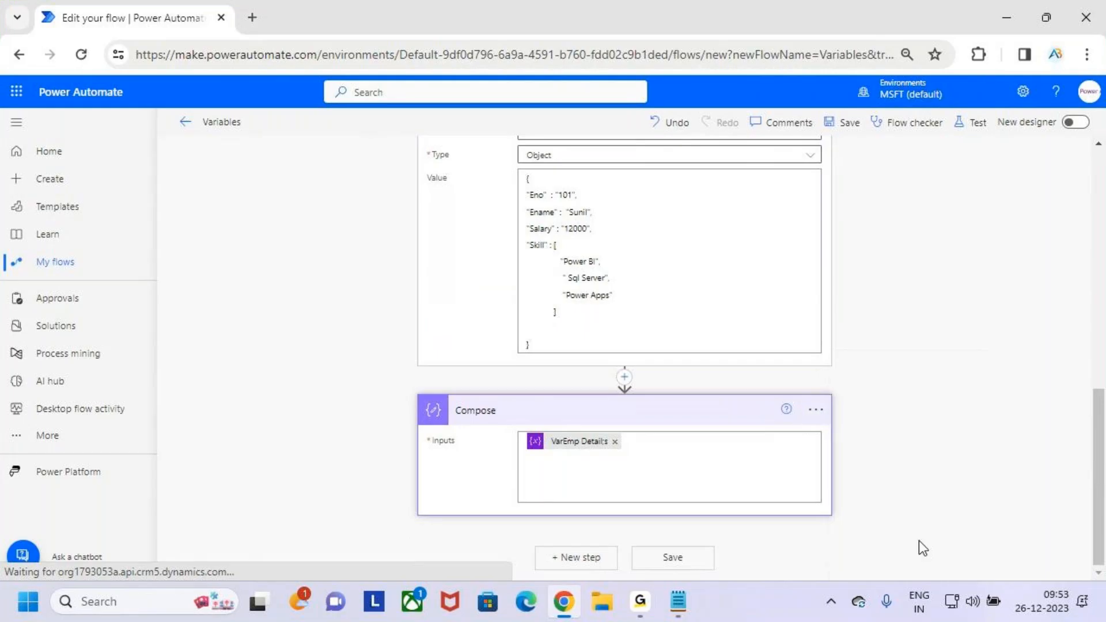
{"action": "left_click", "coordinate": [765, 456]}
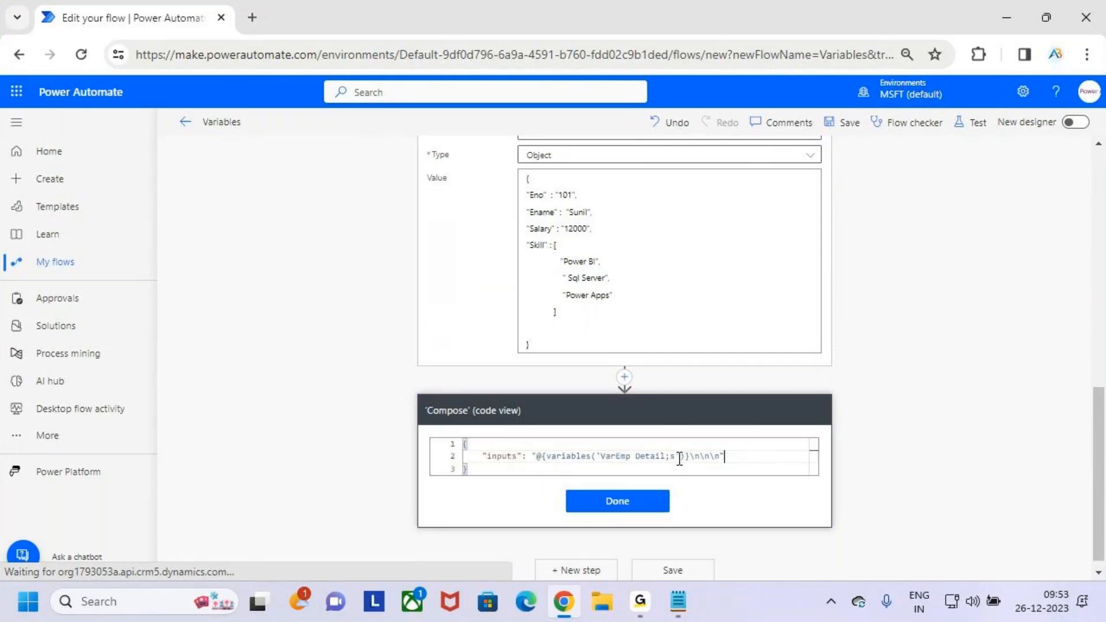
{"action": "scroll", "coordinate": [664, 318], "scroll_direction": "up", "scroll_amount": 3}
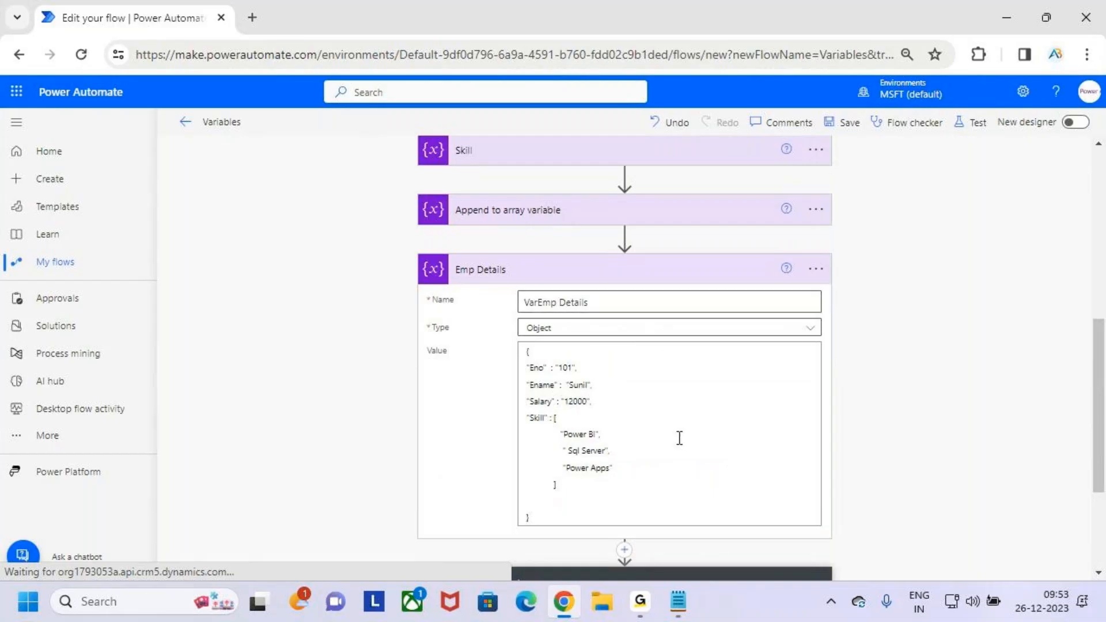
{"action": "scroll", "coordinate": [679, 437], "scroll_direction": "down", "scroll_amount": 3}
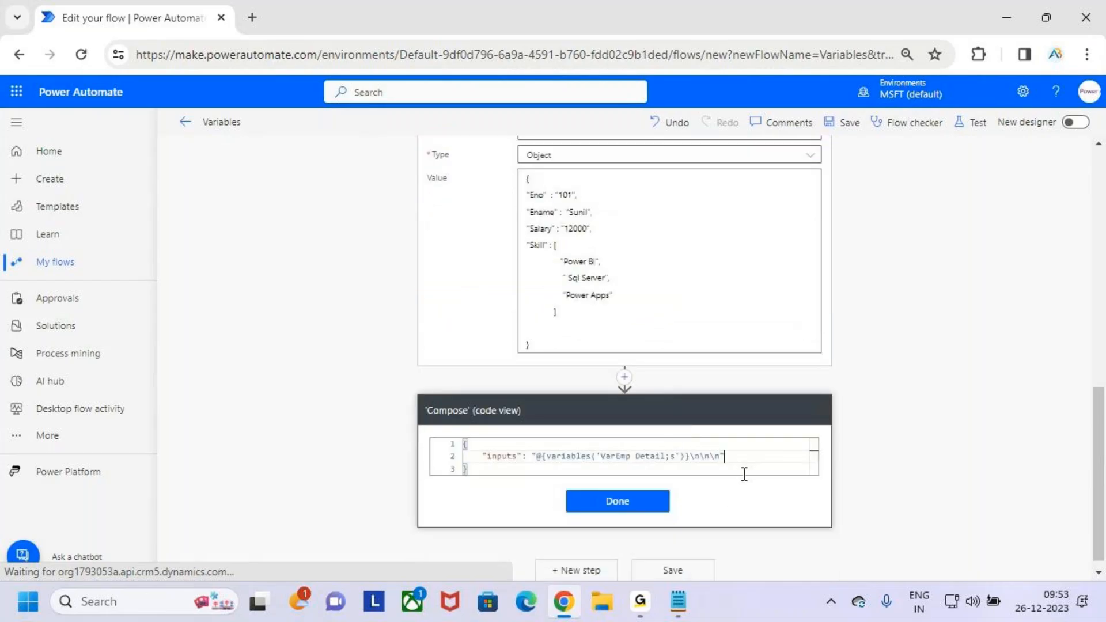
{"action": "scroll", "coordinate": [680, 530], "scroll_direction": "down", "scroll_amount": 1}
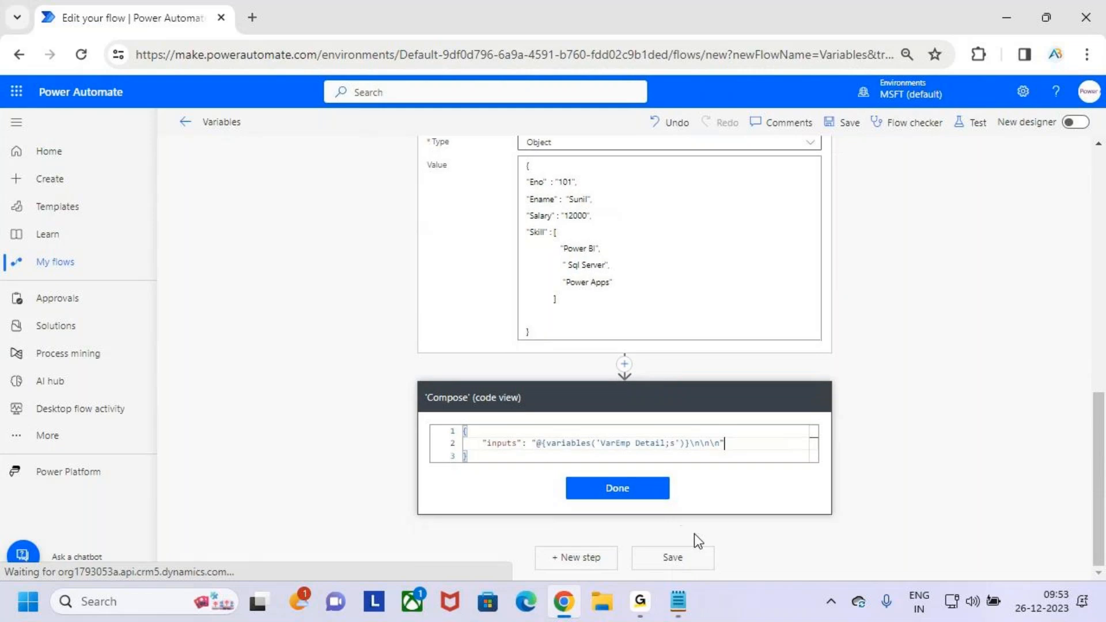
{"action": "left_click", "coordinate": [645, 492]}
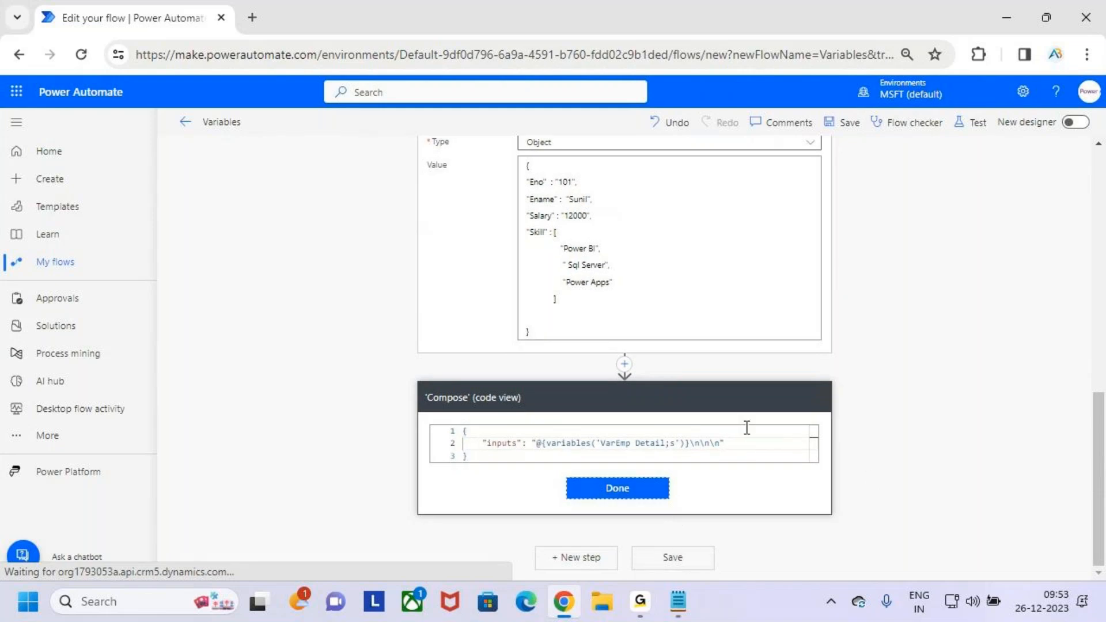
- Delete the Compose action from the flow and confirm the deletion
{"action": "left_click", "coordinate": [815, 410]}
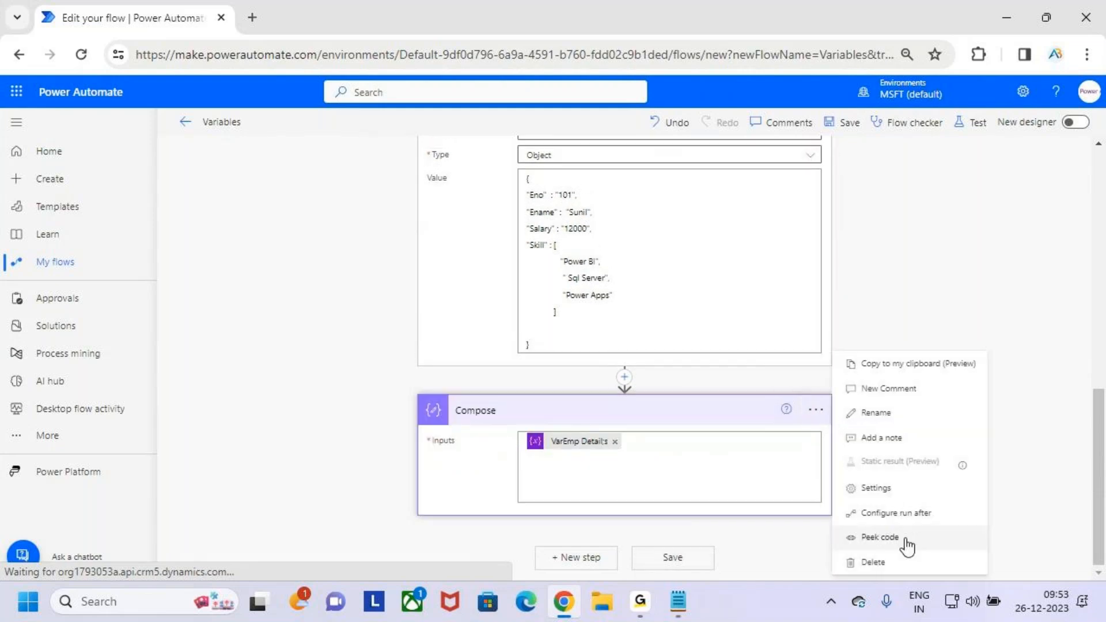
{"action": "left_click", "coordinate": [901, 562]}
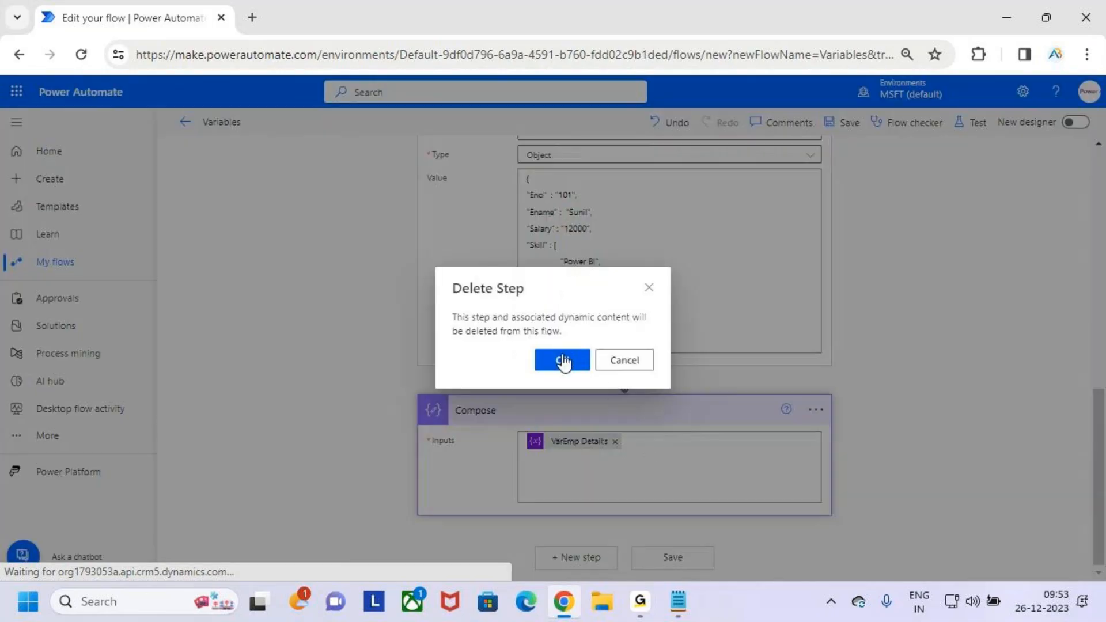
{"action": "left_click", "coordinate": [562, 362]}
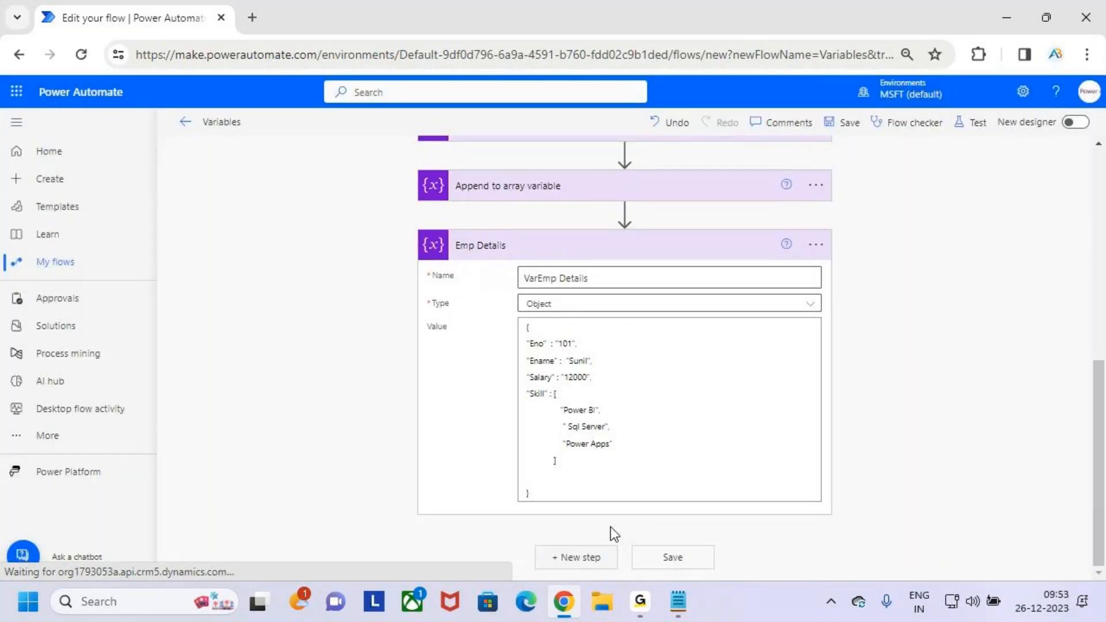
- Add a new Compose action after Emp Details and insert the VarEmp Details variable as its inputs
{"action": "left_click", "coordinate": [602, 557]}
{"action": "left_click", "coordinate": [624, 341]}
{"action": "type", "text": "compos"}
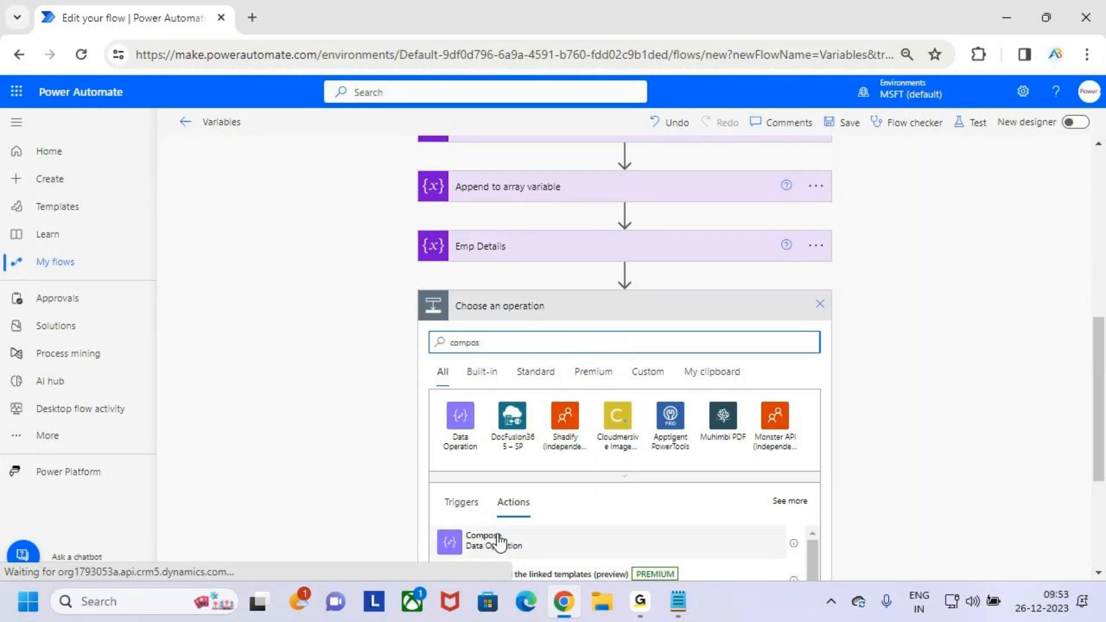
{"action": "left_click", "coordinate": [483, 535]}
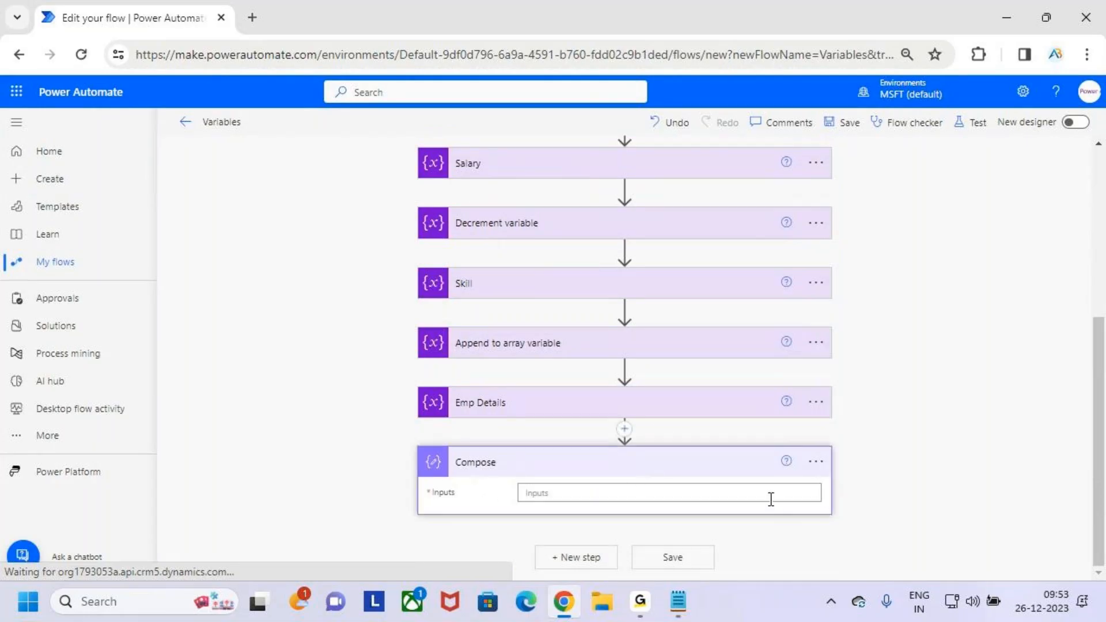
{"action": "left_click", "coordinate": [743, 494]}
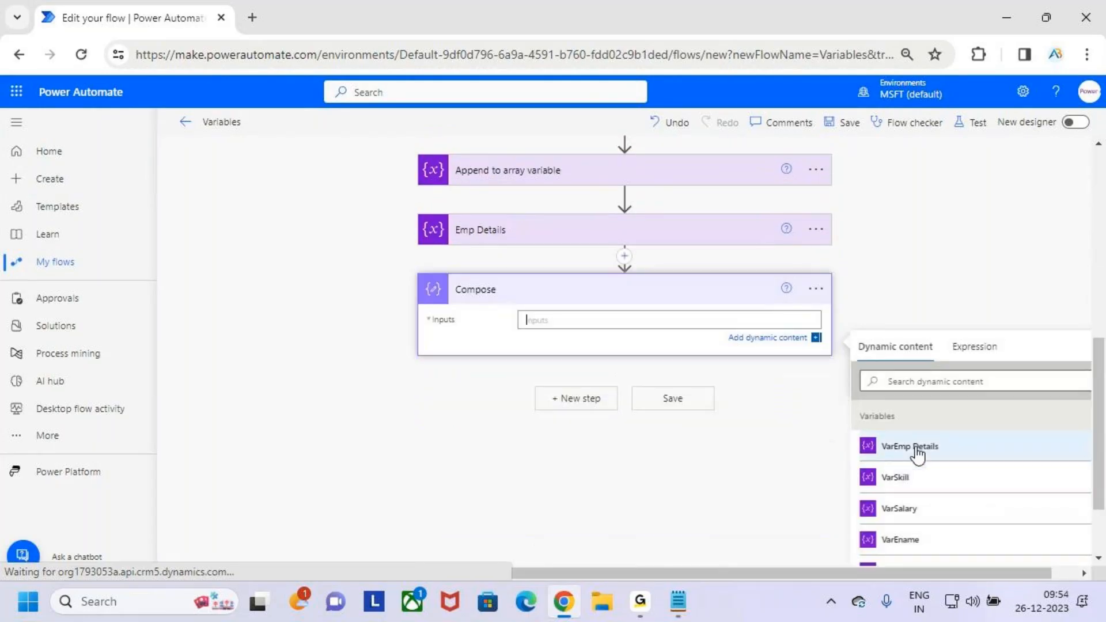
{"action": "left_click", "coordinate": [910, 449]}
{"action": "left_click", "coordinate": [807, 289]}
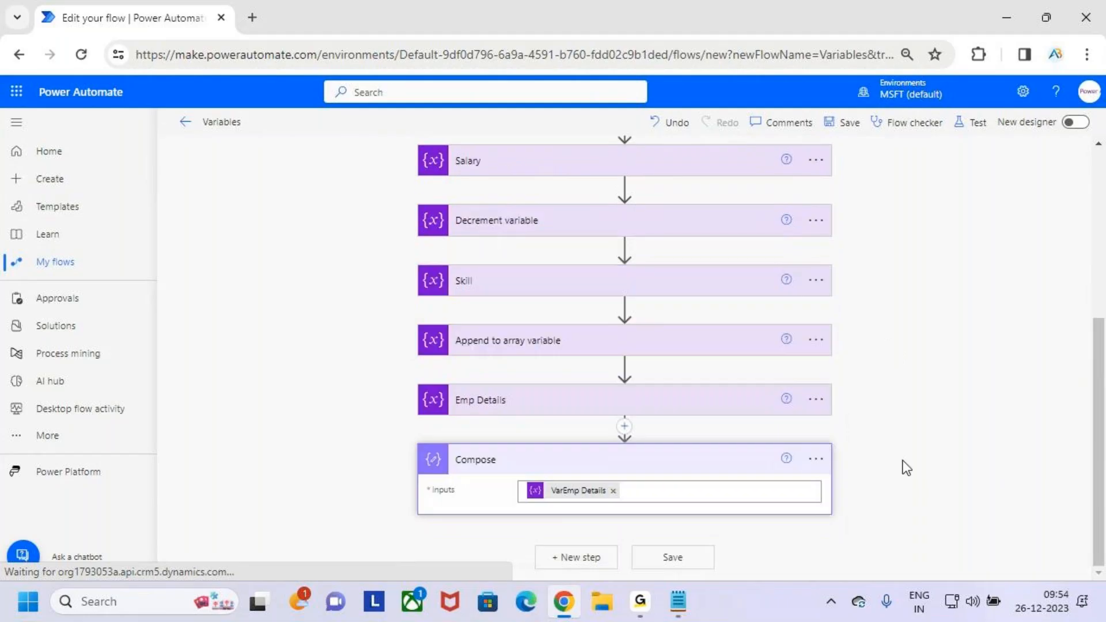
{"action": "left_click", "coordinate": [817, 463]}
{"action": "left_click", "coordinate": [886, 542]}
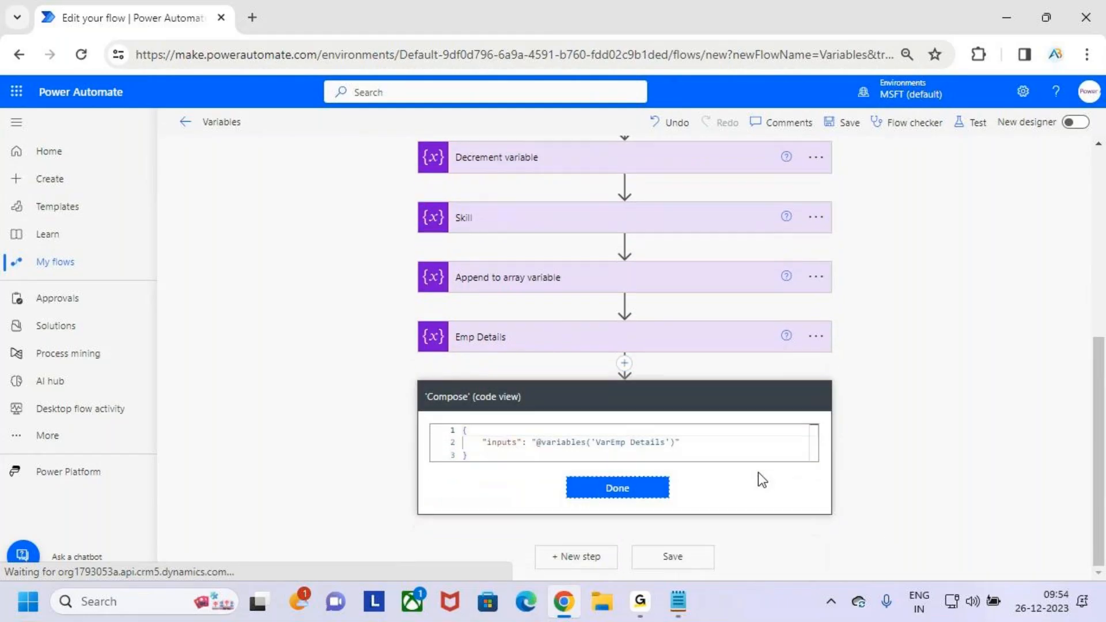
{"action": "left_click", "coordinate": [718, 445]}
{"action": "key", "text": "ctrl+2"}
{"action": "mouse_move", "coordinate": [532, 433]}
{"action": "left_mouse_down"}
{"action": "mouse_move", "coordinate": [583, 454]}
{"action": "mouse_move", "coordinate": [648, 453]}
{"action": "left_mouse_up"}
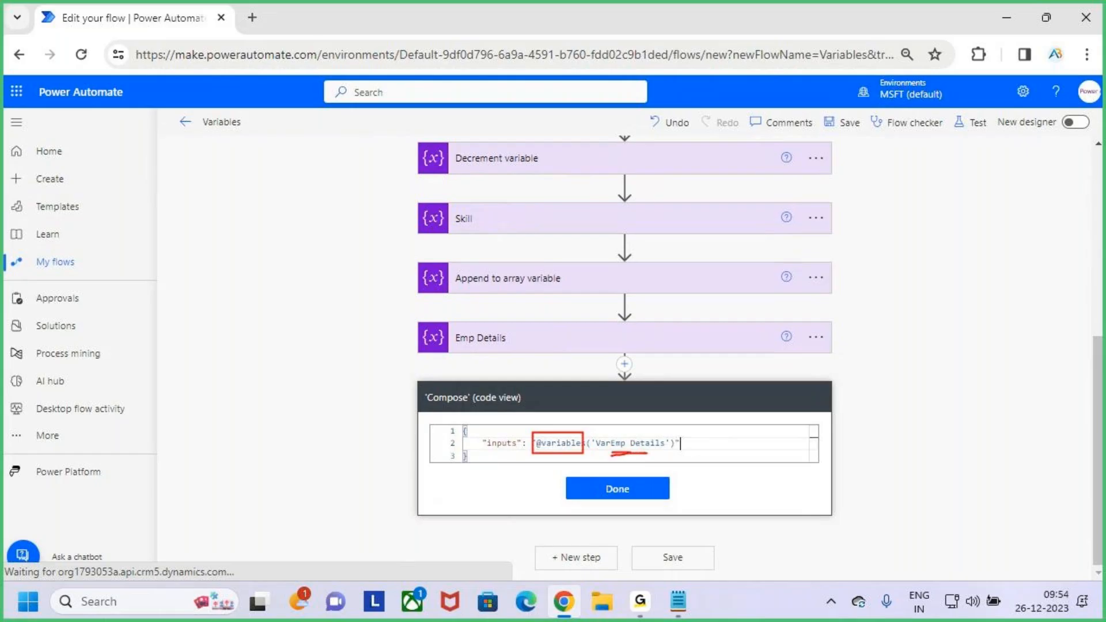
{"action": "key", "text": "Escape"}
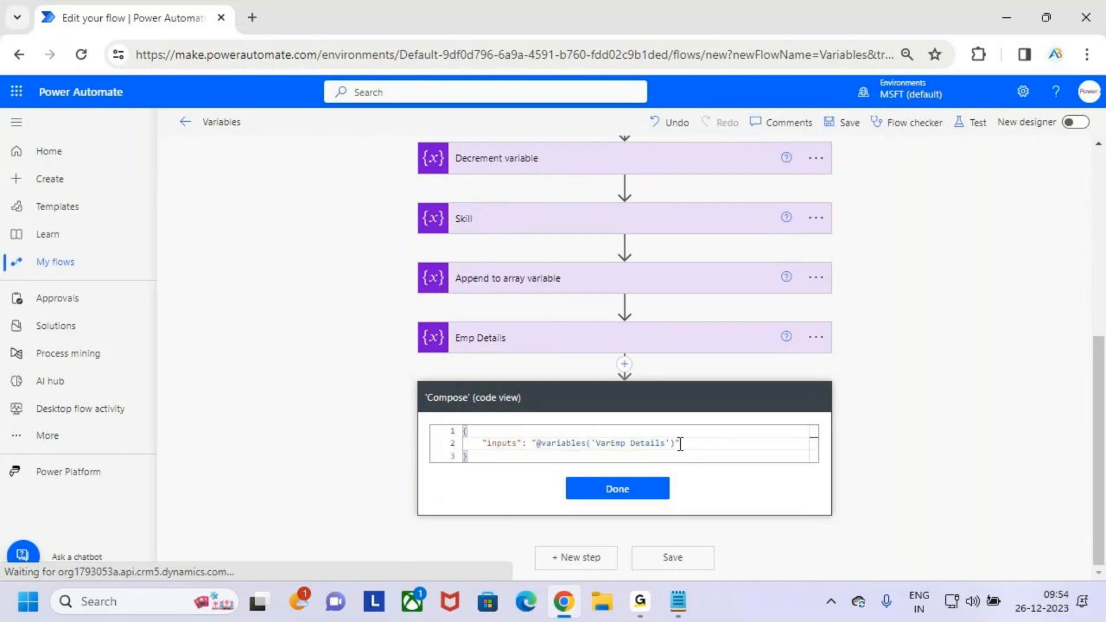
- Copy variables('VarEmp Details') from the code view, remove the Compose token and start an expression reading variables('VarEmp Details') ?
{"action": "left_click_drag", "start_coordinate": [675, 444], "coordinate": [545, 447]}
{"action": "key", "text": "ctrl+c"}
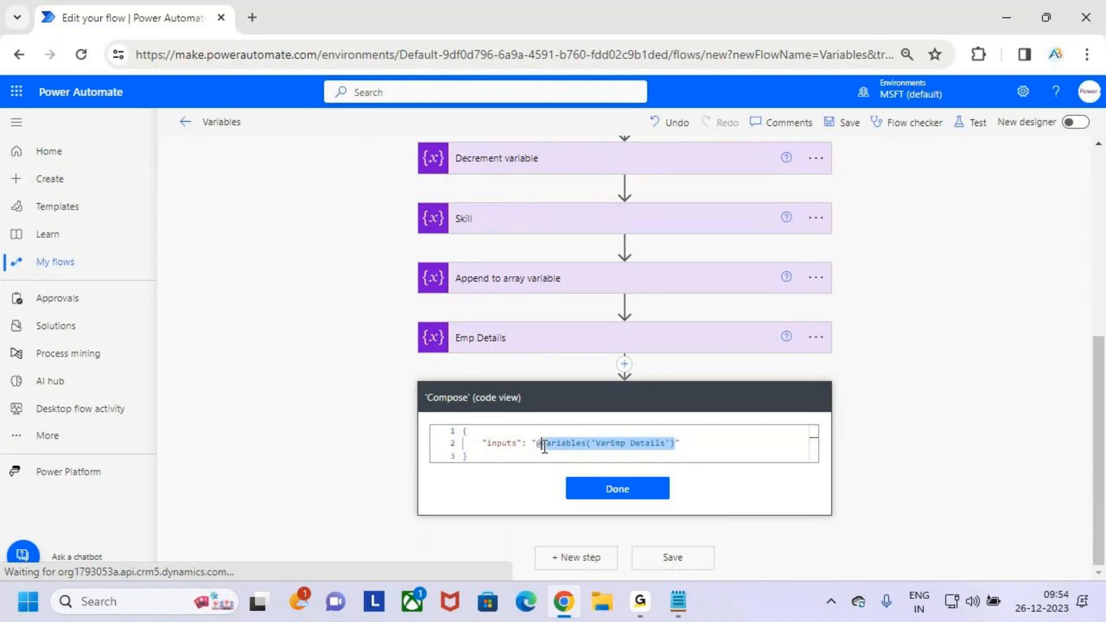
{"action": "left_click", "coordinate": [634, 492]}
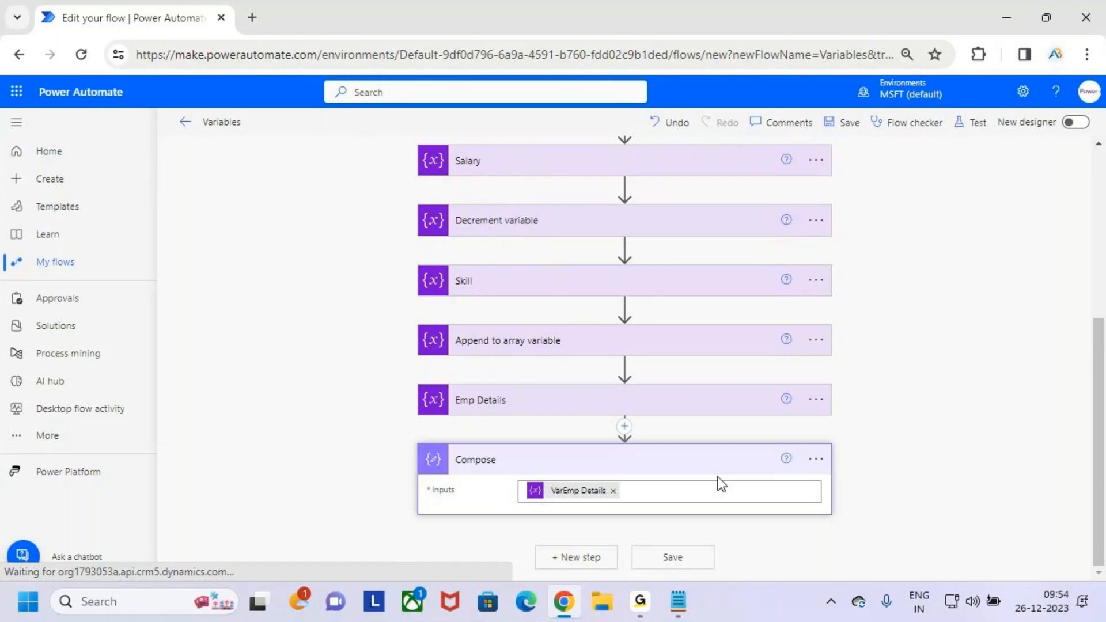
{"action": "left_click", "coordinate": [613, 491]}
{"action": "scroll", "coordinate": [749, 443], "scroll_direction": "down", "scroll_amount": 3}
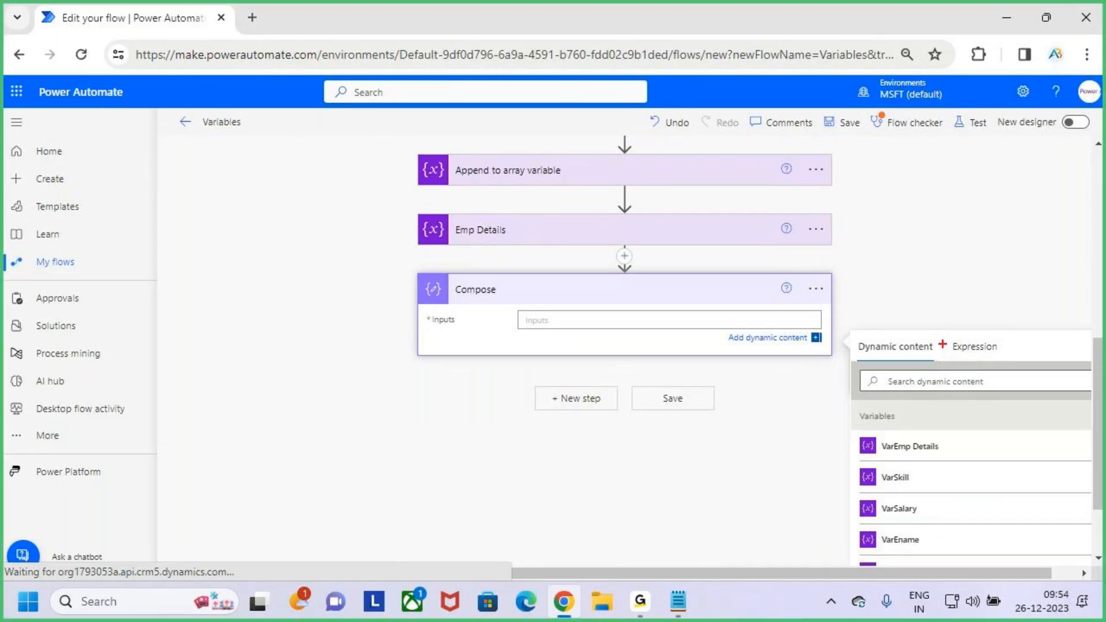
{"action": "left_click", "coordinate": [970, 365]}
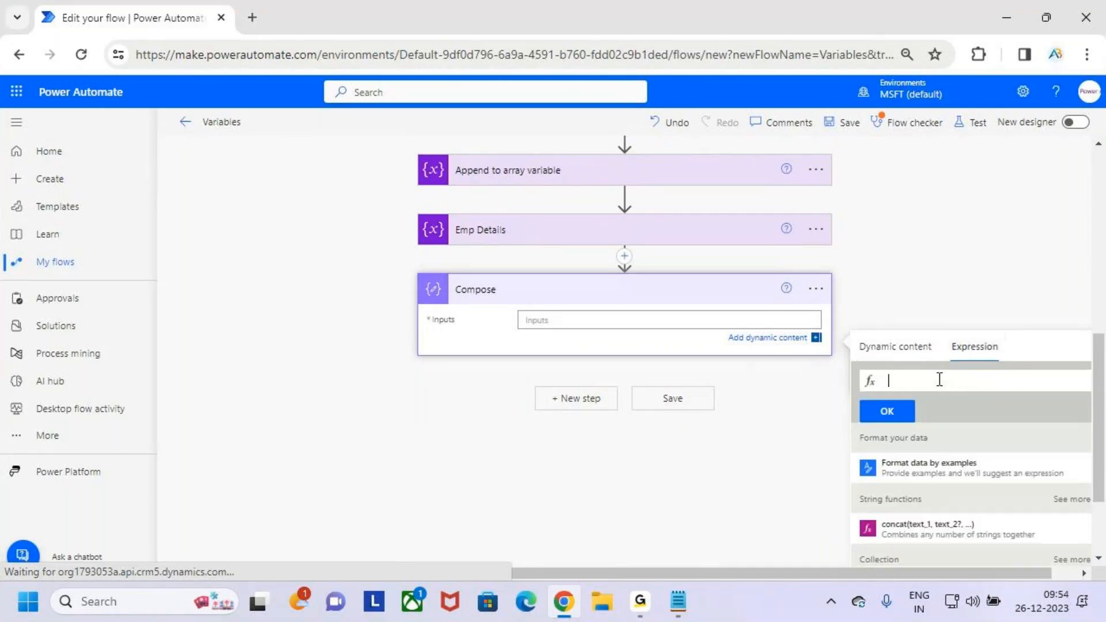
{"action": "key", "text": "ctrl+v"}
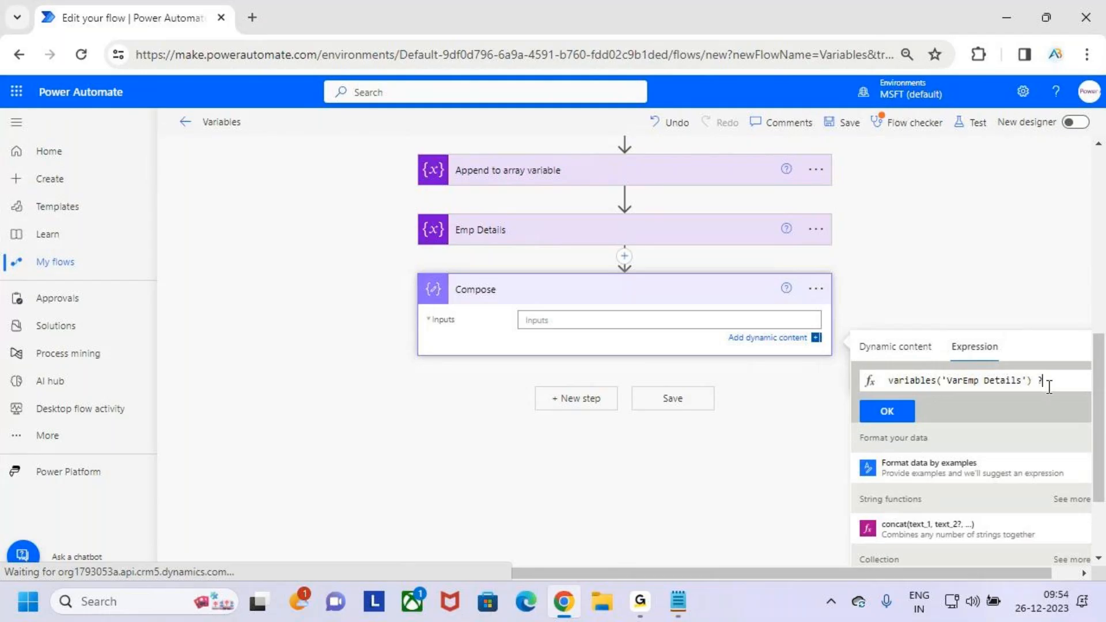
- Underline variables in the expression with the red pen, clear the mark and place the cursor after the question mark
{"action": "left_click_drag", "start_coordinate": [902, 392], "coordinate": [930, 392]}
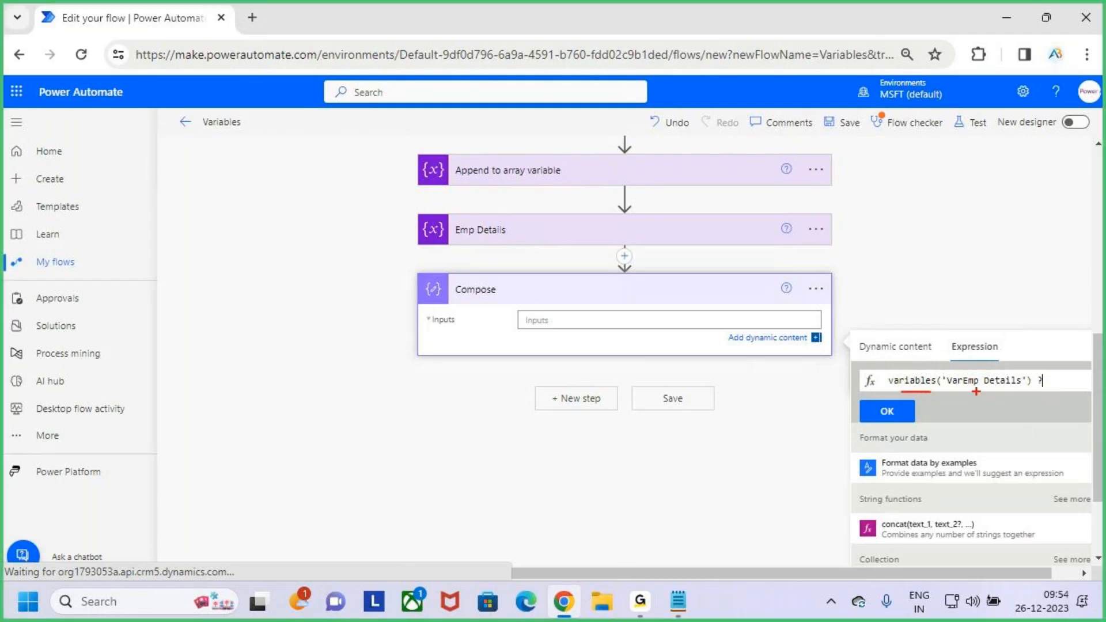
{"action": "key", "text": "Escape"}
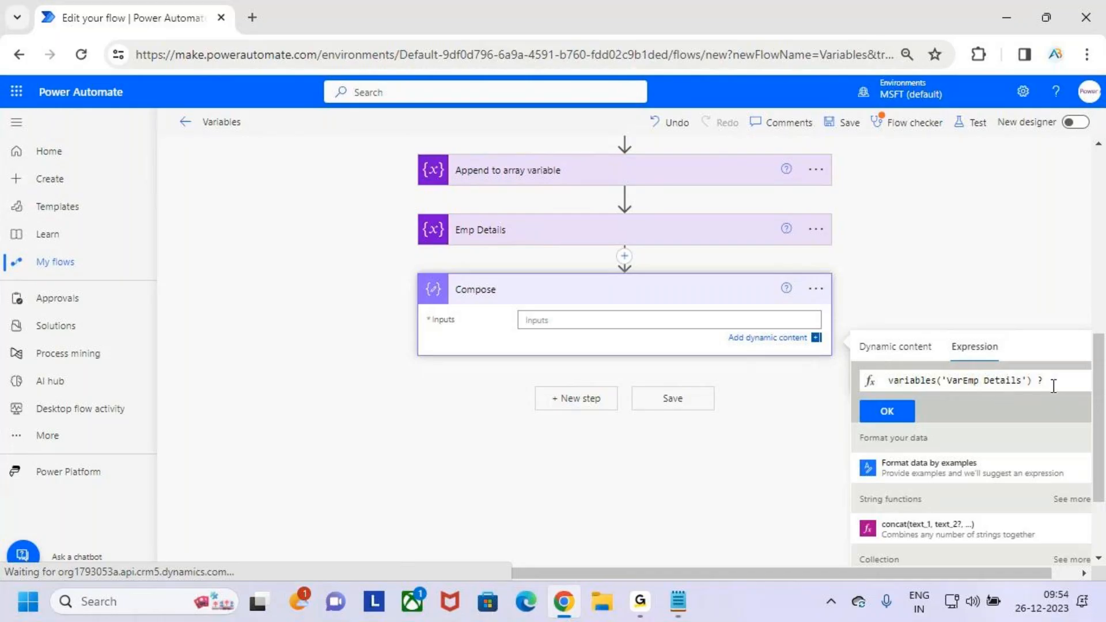
{"action": "scroll", "coordinate": [1053, 374], "scroll_direction": "down", "scroll_amount": 2}
{"action": "scroll", "coordinate": [1053, 375], "scroll_direction": "down", "scroll_amount": 1}
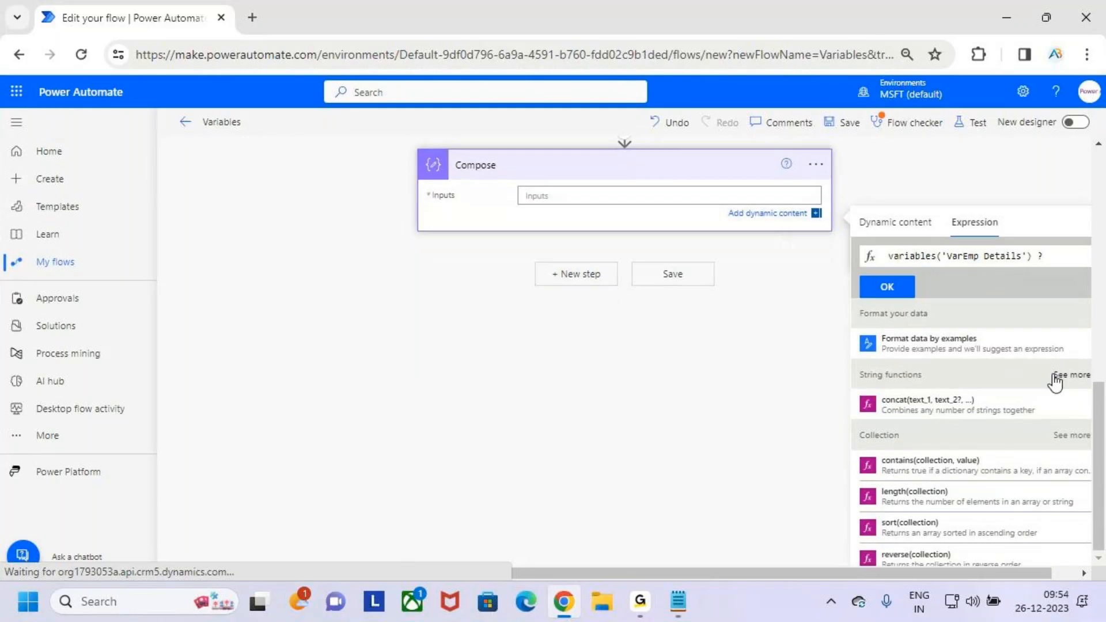
{"action": "left_click", "coordinate": [1052, 256]}
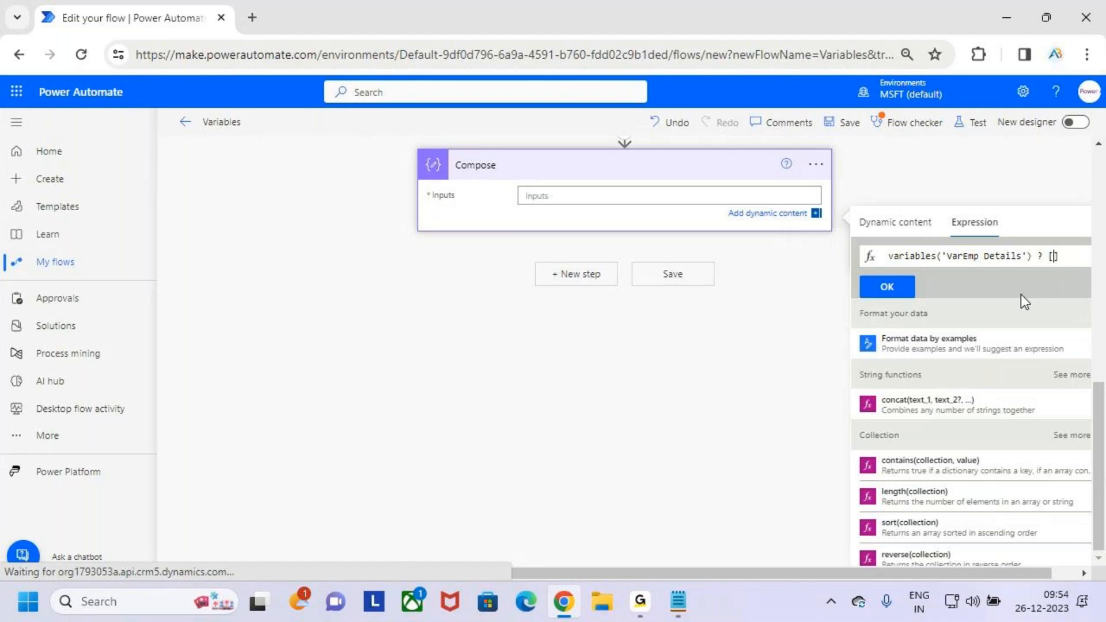
- Complete the expression as variables('VarEmp Details')? [Ename], try to insert it and dismiss the error
{"action": "type", "text": "Ename"}
{"action": "key", "text": "BackSpace"}
{"action": "left_click", "coordinate": [1040, 254]}
{"action": "key", "text": "BackSpace"}
{"action": "left_click", "coordinate": [898, 289]}
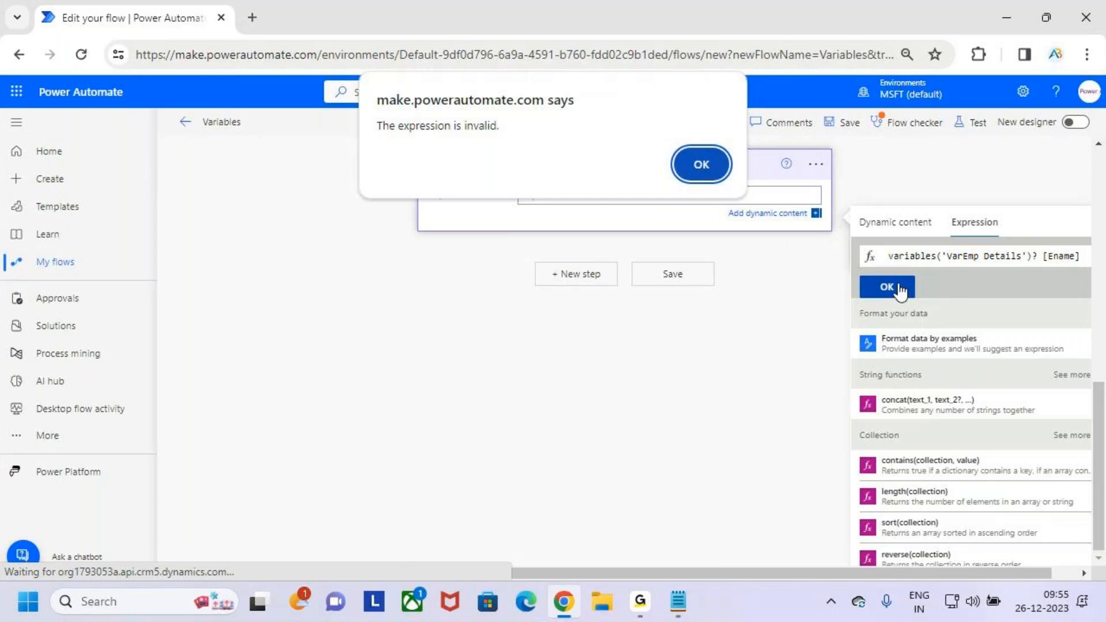
{"action": "left_click", "coordinate": [696, 173]}
- Enclose Ename in single quotes and insert variables('VarEmp Details')? ['Ename'] as the Compose inputs
{"action": "left_click", "coordinate": [1065, 259]}
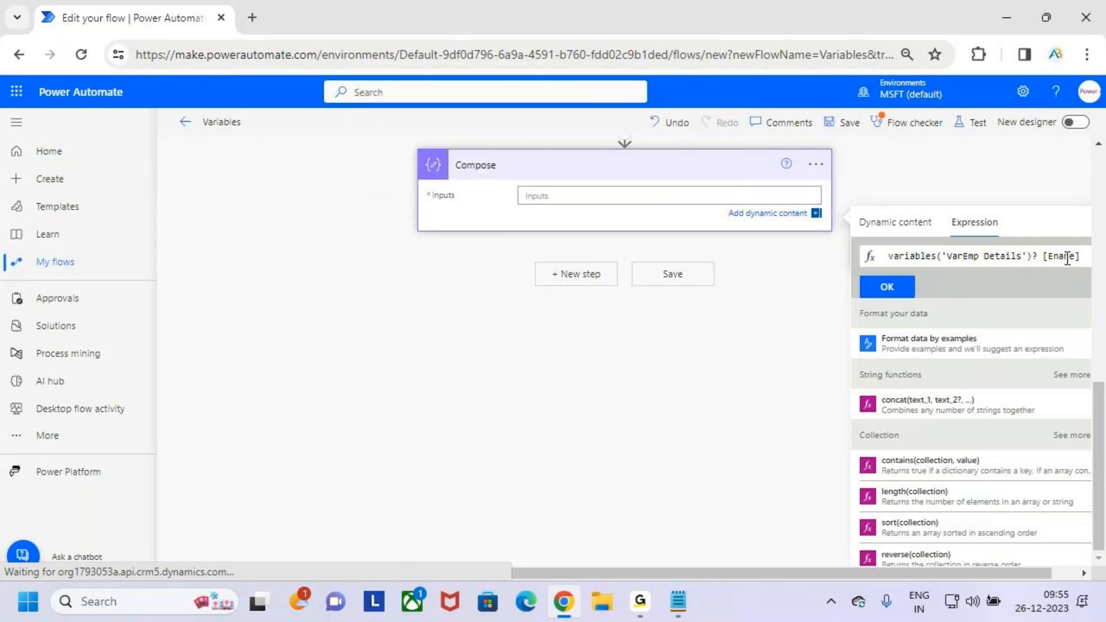
{"action": "key", "text": "Right"}
{"action": "key", "text": "Right"}
{"action": "key", "text": "Right"}
{"action": "type", "text": "'"}
{"action": "key", "text": "Left"}
{"action": "key", "text": "Left"}
{"action": "key", "text": "Left"}
{"action": "left_click", "coordinate": [882, 287]}
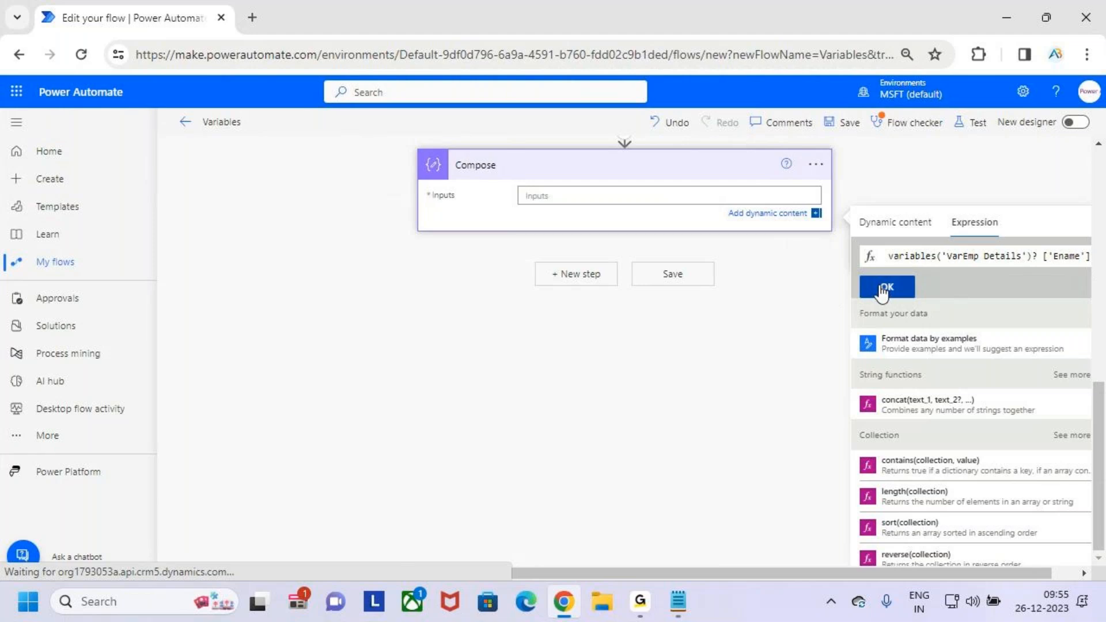
- Box the variables token with the red pen, reopen its expression, underline ['Ename'] and clear the marks
{"action": "key", "text": "ctrl+2"}
{"action": "left_click_drag", "start_coordinate": [500, 205], "coordinate": [602, 230]}
{"action": "key", "text": "Escape"}
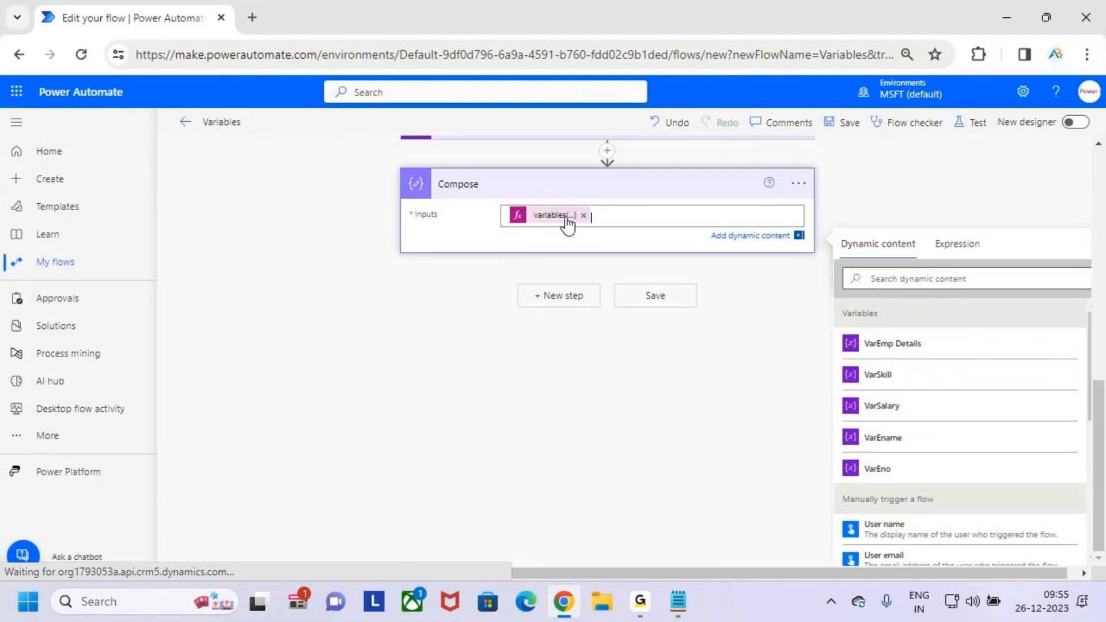
{"action": "left_click", "coordinate": [555, 222]}
{"action": "key", "text": "ctrl+2"}
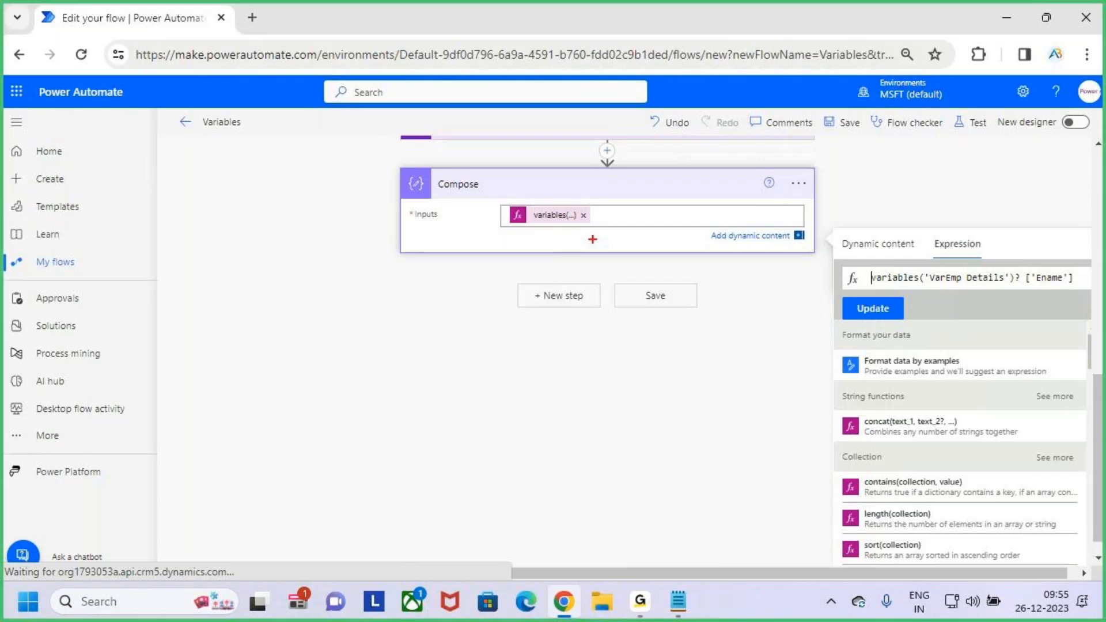
{"action": "left_click_drag", "start_coordinate": [1037, 292], "coordinate": [1080, 290]}
{"action": "key", "text": "Escape"}
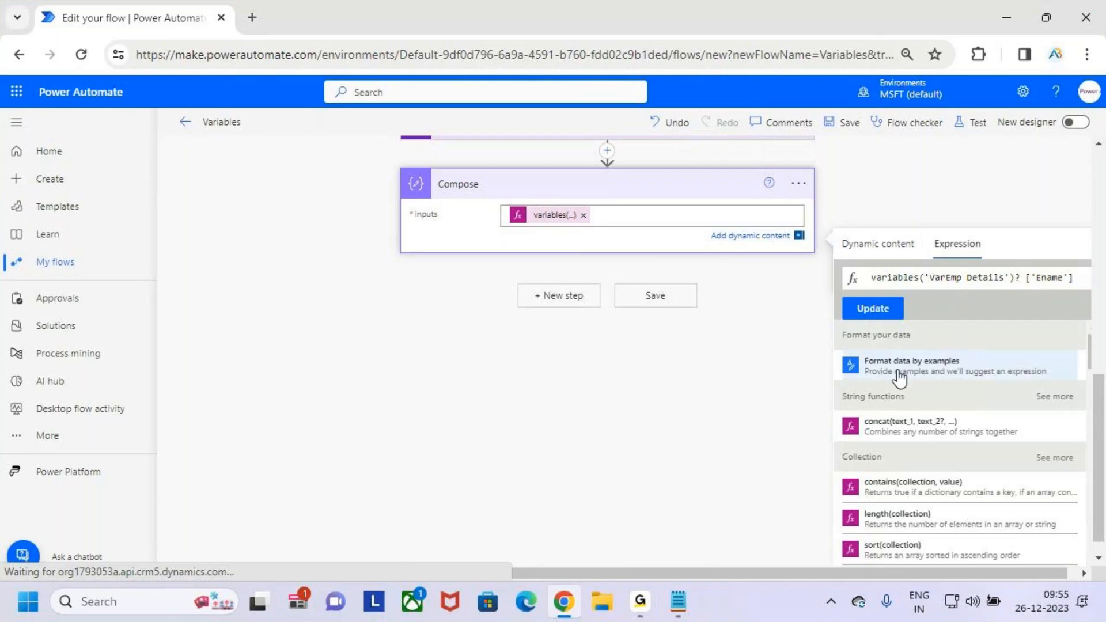
- Expand the Emp Details action, highlight its JSON value and collapse the action again
{"action": "left_click", "coordinate": [872, 246]}
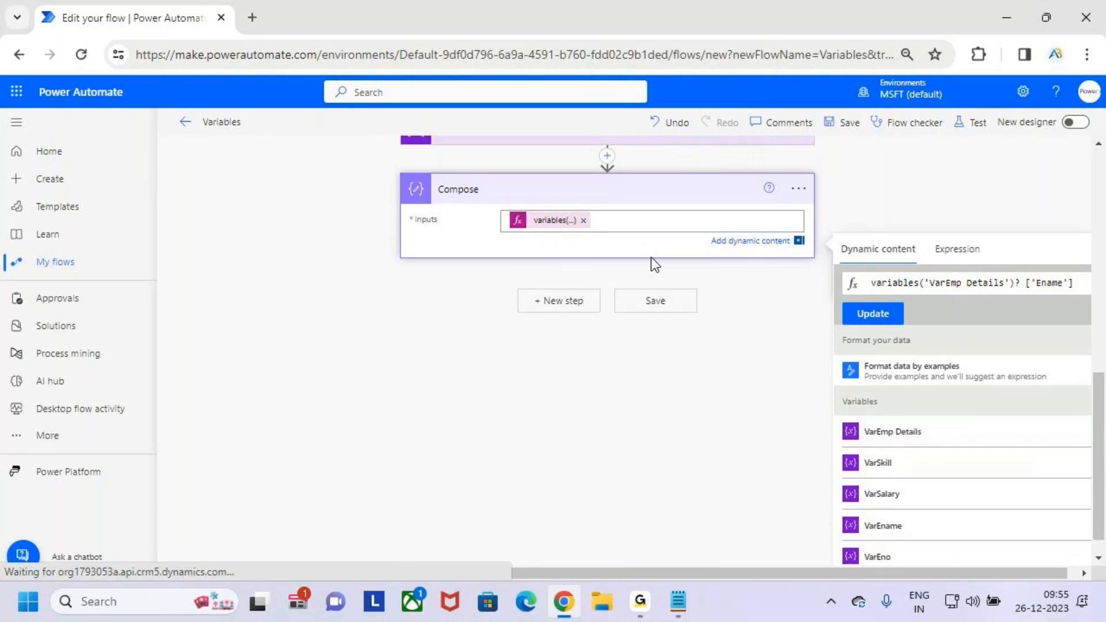
{"action": "scroll", "coordinate": [652, 258], "scroll_direction": "up", "scroll_amount": 2}
{"action": "left_click", "coordinate": [582, 219]}
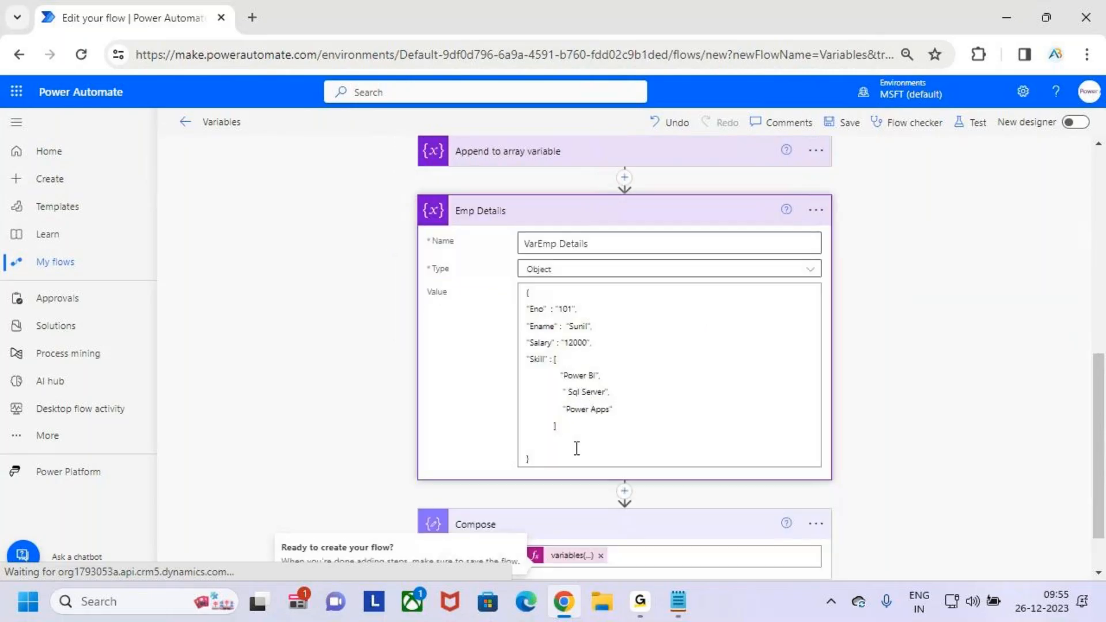
{"action": "left_click_drag", "start_coordinate": [568, 455], "coordinate": [521, 293]}
{"action": "left_click", "coordinate": [634, 217]}
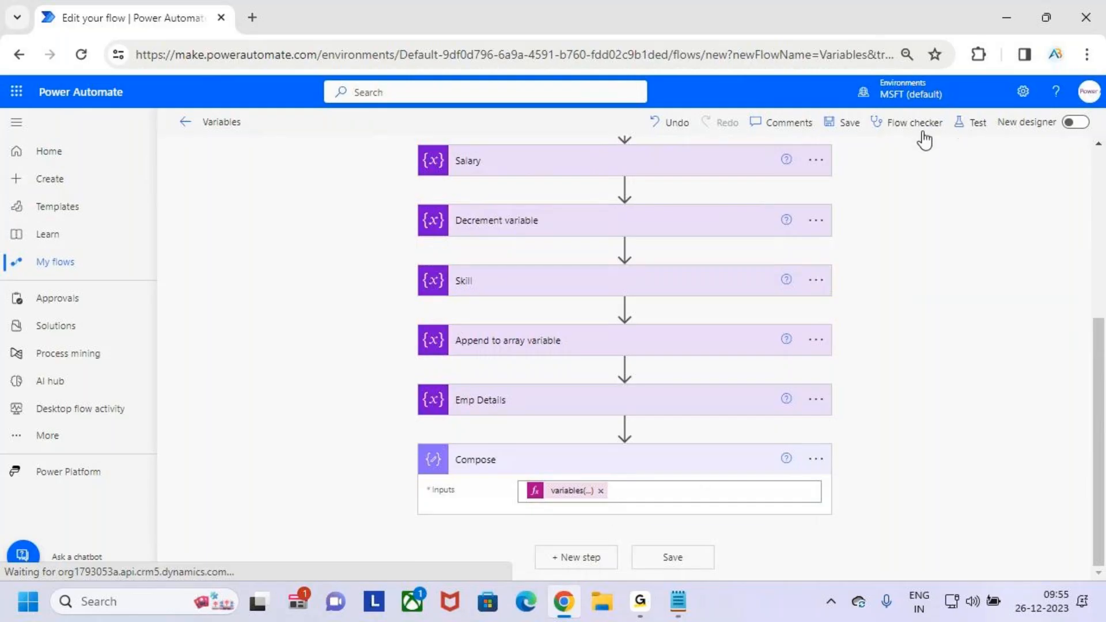
- Save the Variables flow and run a test of it
{"action": "left_click", "coordinate": [844, 123]}
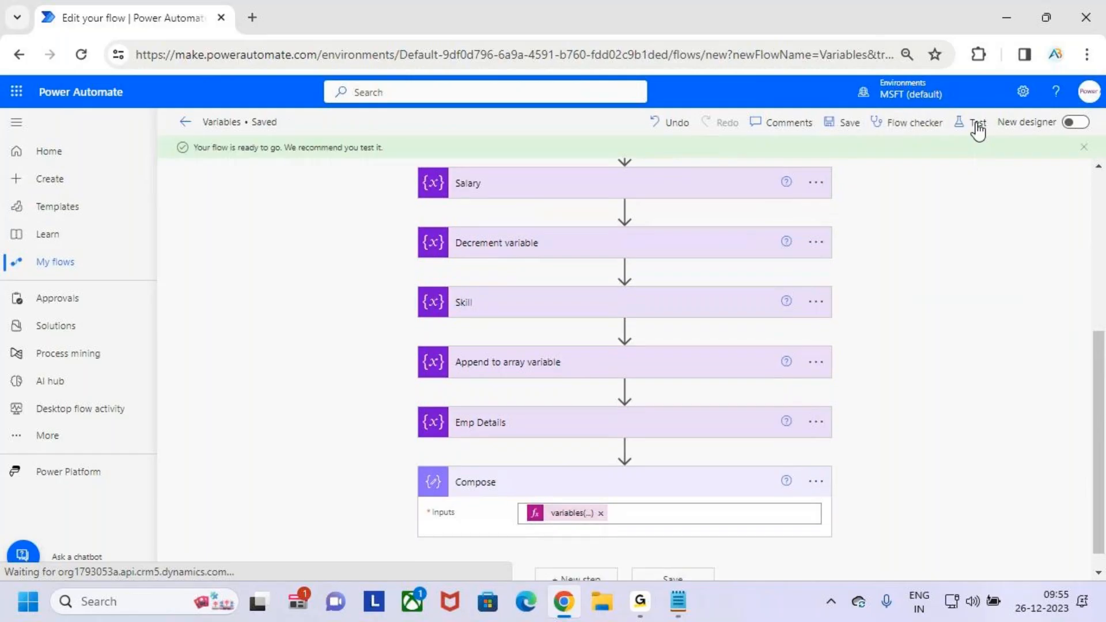
{"action": "left_click", "coordinate": [977, 124]}
{"action": "left_click", "coordinate": [925, 557]}
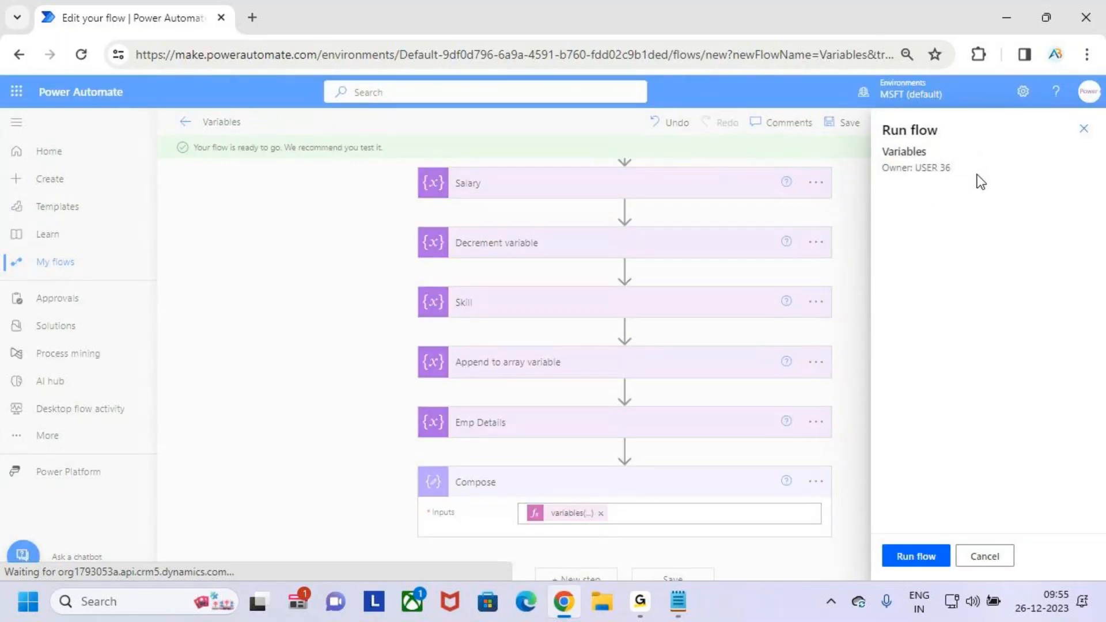
{"action": "left_click", "coordinate": [919, 562]}
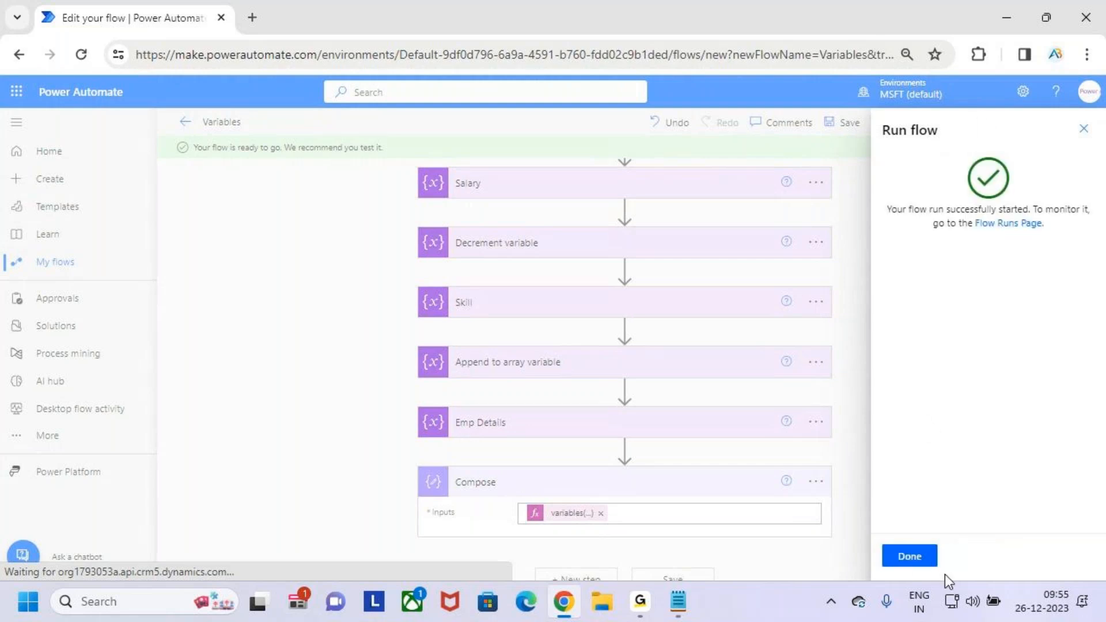
{"action": "left_click", "coordinate": [916, 559]}
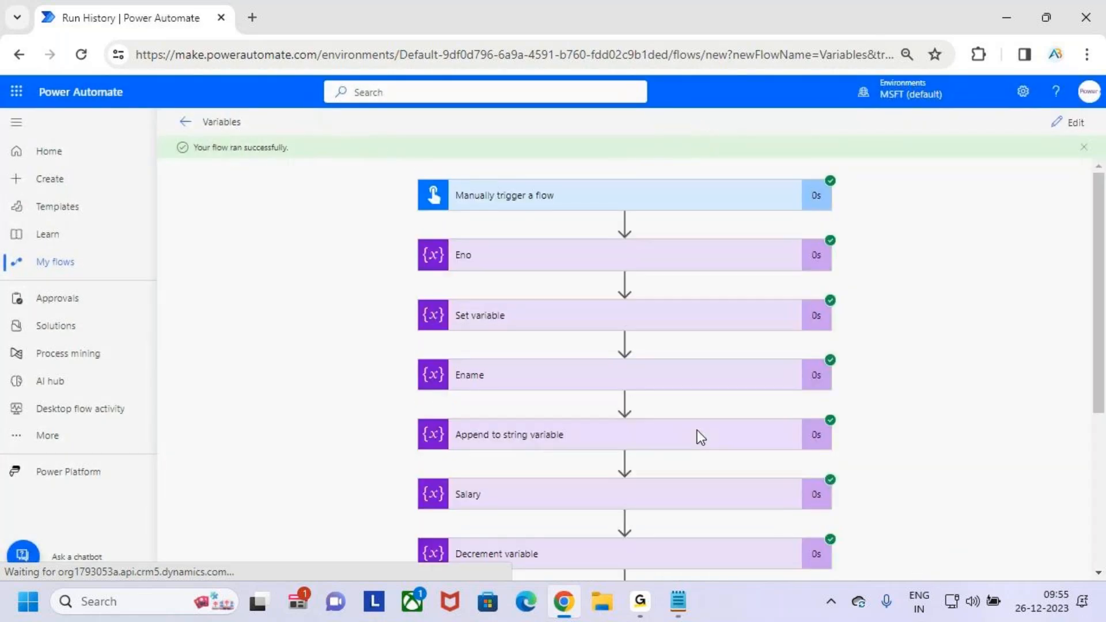
- Expand the Compose result, underline its output with the red pen, clear the mark and return to editing the flow
{"action": "scroll", "coordinate": [708, 444], "scroll_direction": "down", "scroll_amount": 4}
{"action": "left_click", "coordinate": [704, 528]}
{"action": "scroll", "coordinate": [717, 500], "scroll_direction": "down", "scroll_amount": 4}
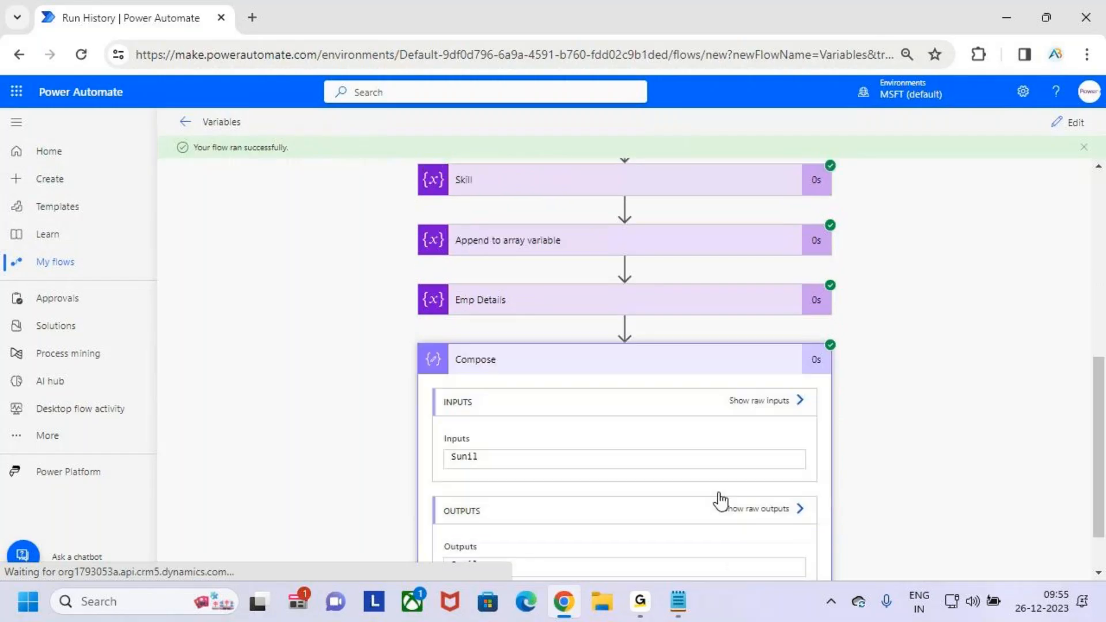
{"action": "key", "text": "ctrl+2"}
{"action": "mouse_move", "coordinate": [442, 509]}
{"action": "left_mouse_down"}
{"action": "mouse_move", "coordinate": [494, 516]}
{"action": "mouse_move", "coordinate": [499, 501]}
{"action": "left_mouse_up"}
{"action": "key", "text": "Escape"}
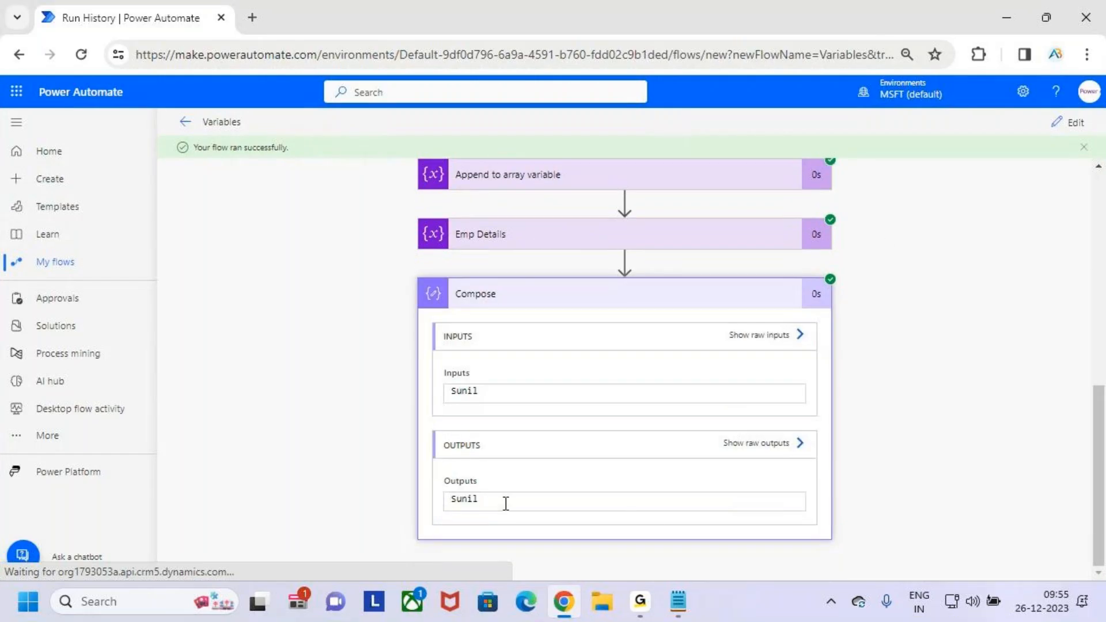
{"action": "left_click", "coordinate": [1084, 146]}
{"action": "left_click", "coordinate": [1077, 131]}
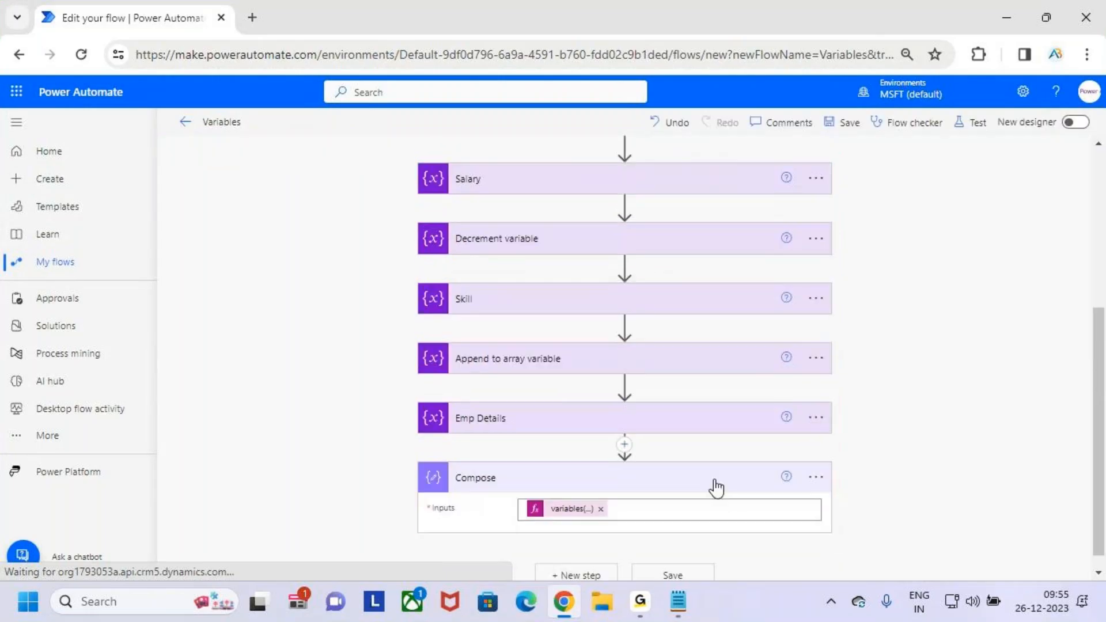
- Copy the Ename expression from the Compose token and start a second line in the Compose inputs
{"action": "scroll", "coordinate": [788, 440], "scroll_direction": "down", "scroll_amount": 5}
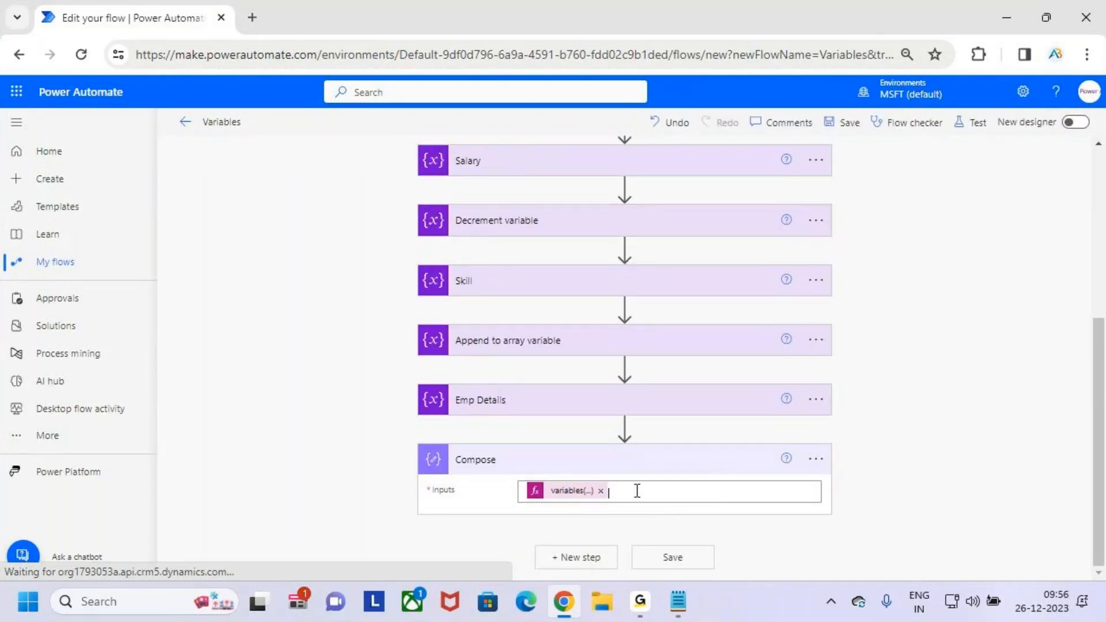
{"action": "left_click", "coordinate": [570, 492]}
{"action": "scroll", "coordinate": [1055, 511], "scroll_direction": "down", "scroll_amount": 4}
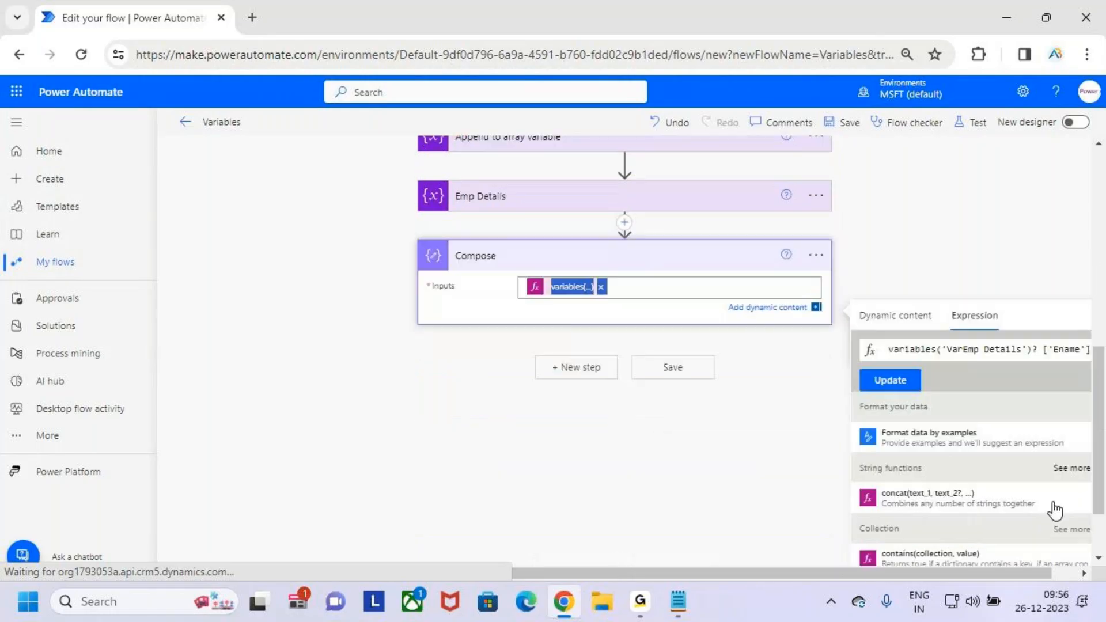
{"action": "left_click", "coordinate": [981, 290]}
{"action": "key", "text": "ctrl+a"}
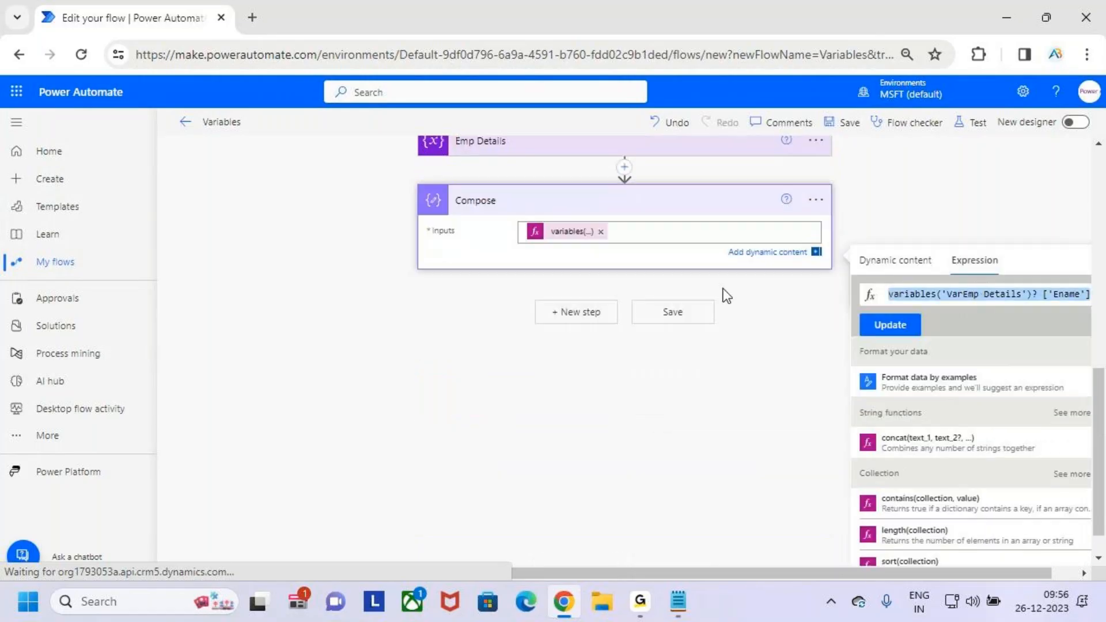
{"action": "left_click", "coordinate": [671, 236]}
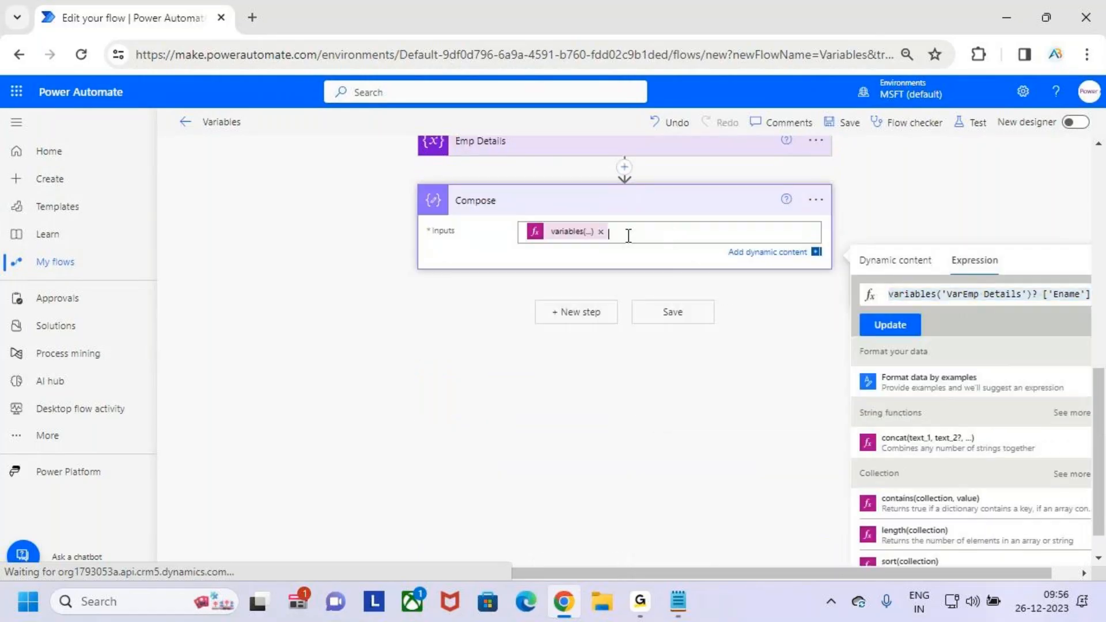
{"action": "left_click", "coordinate": [977, 292]}
{"action": "left_click", "coordinate": [692, 234]}
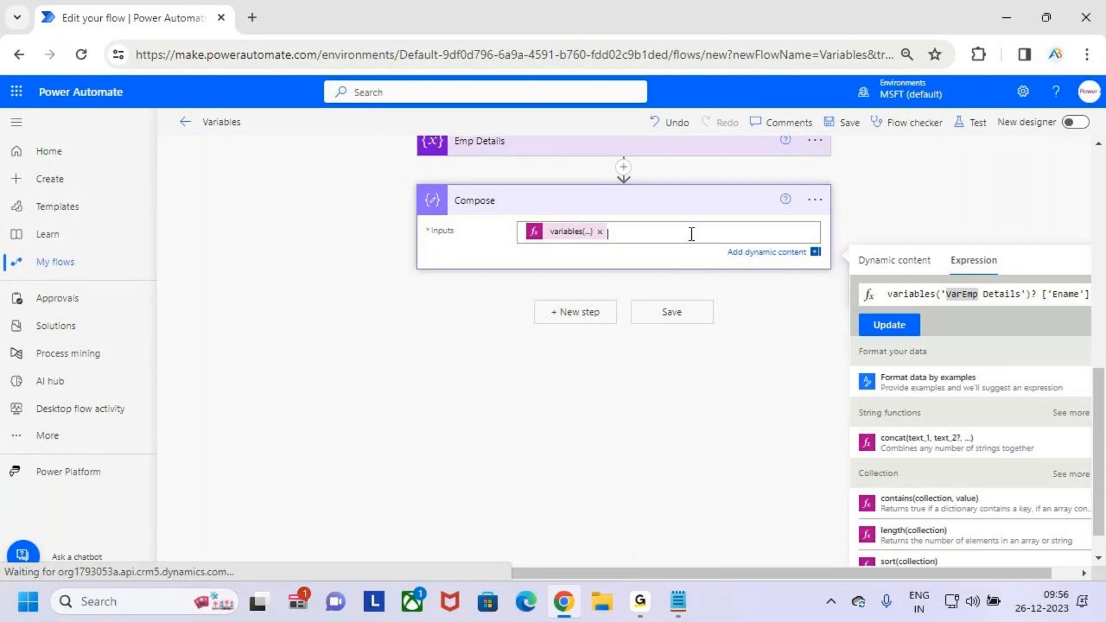
{"action": "key", "text": "Return"}
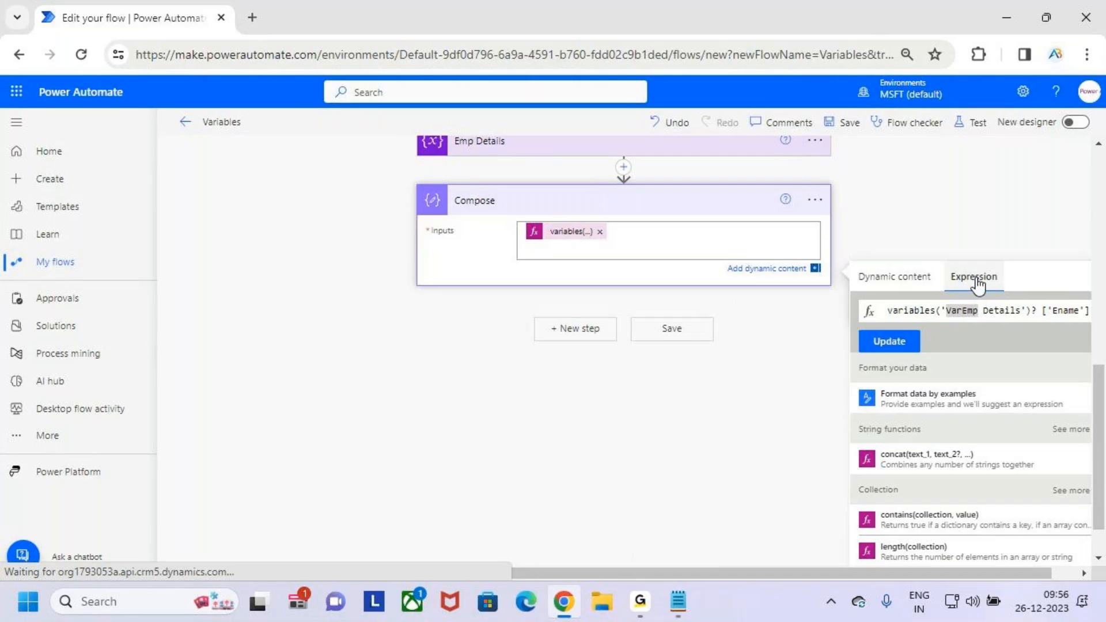
- Clear the expression, paste the copied one and replace Ename with Salary
{"action": "left_click", "coordinate": [1035, 310]}
{"action": "key", "text": "ctrl+a"}
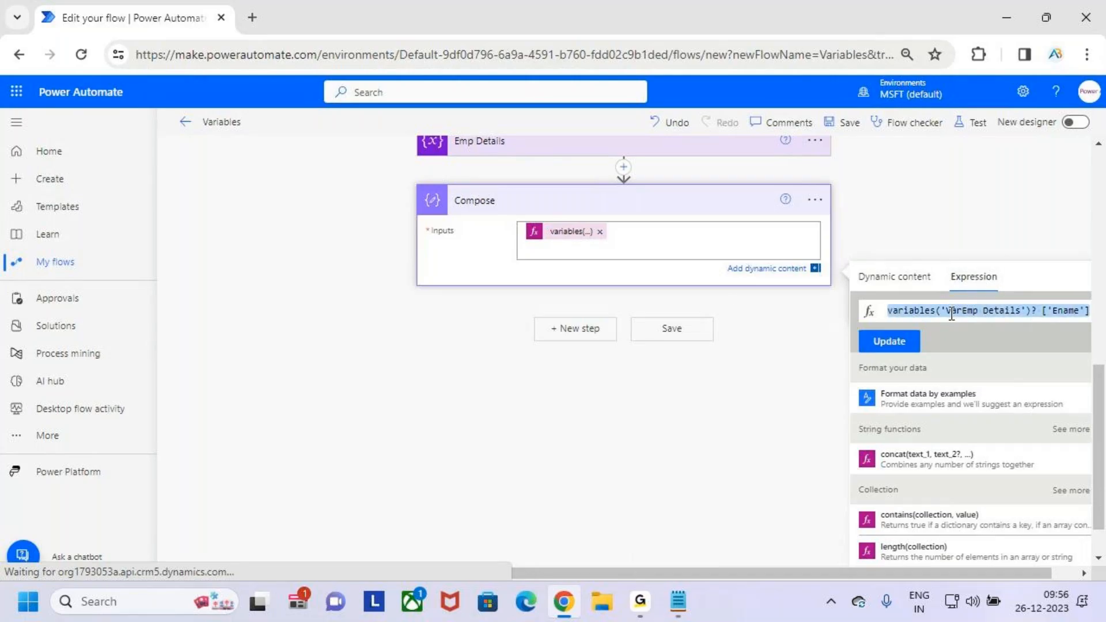
{"action": "key", "text": "BackSpace"}
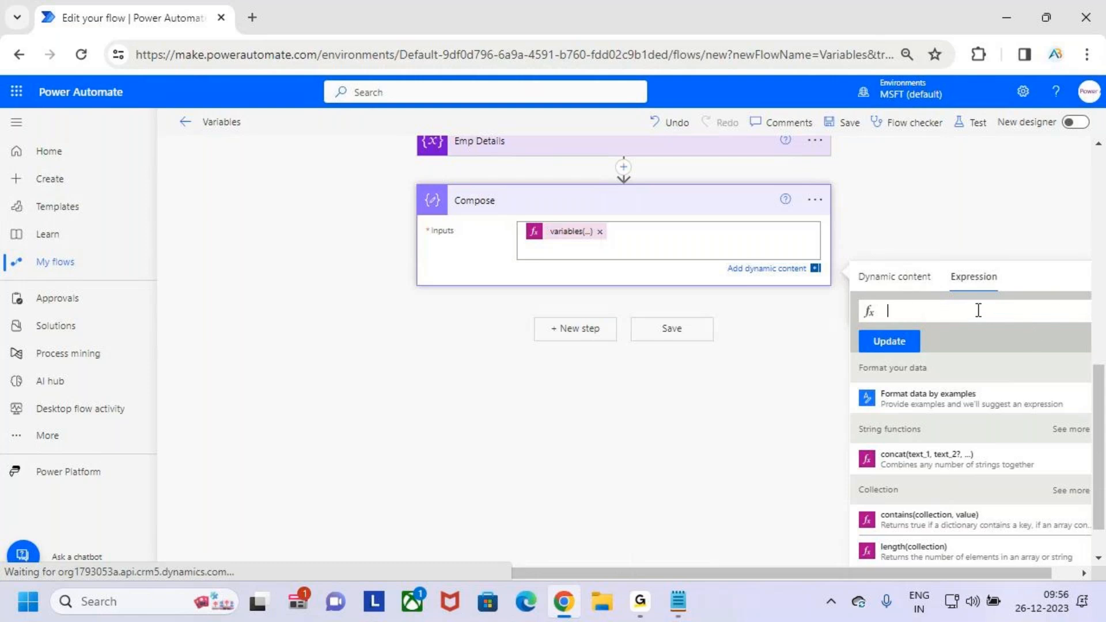
{"action": "type", "text": "variables('VarEmpDetails')?['Ename']"}
{"action": "double_click", "coordinate": [1064, 311]}
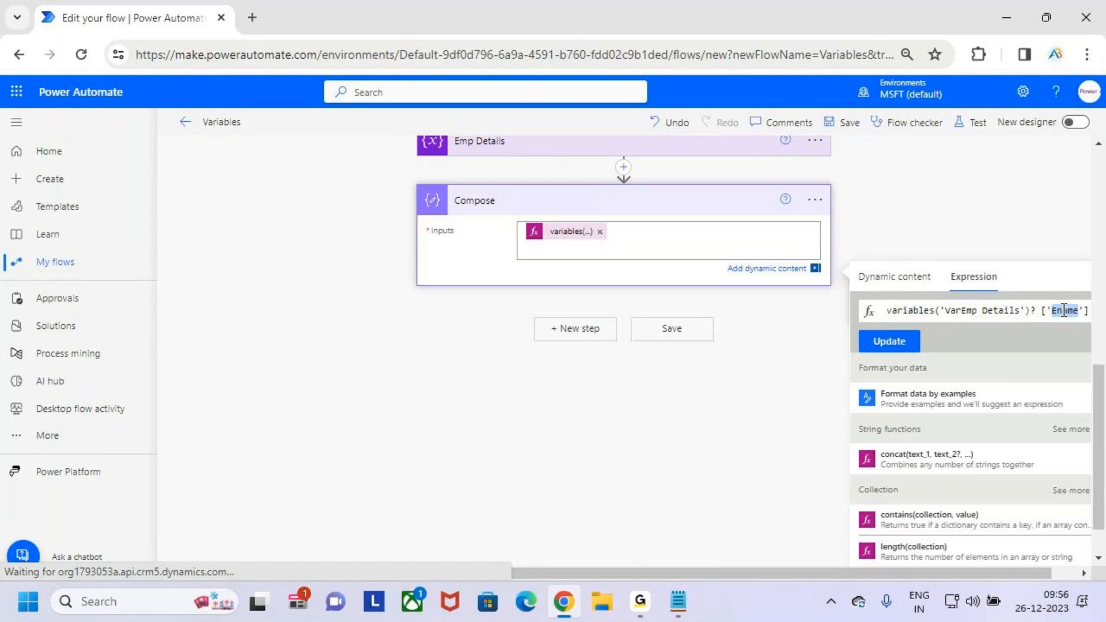
{"action": "type", "text": "Salary"}
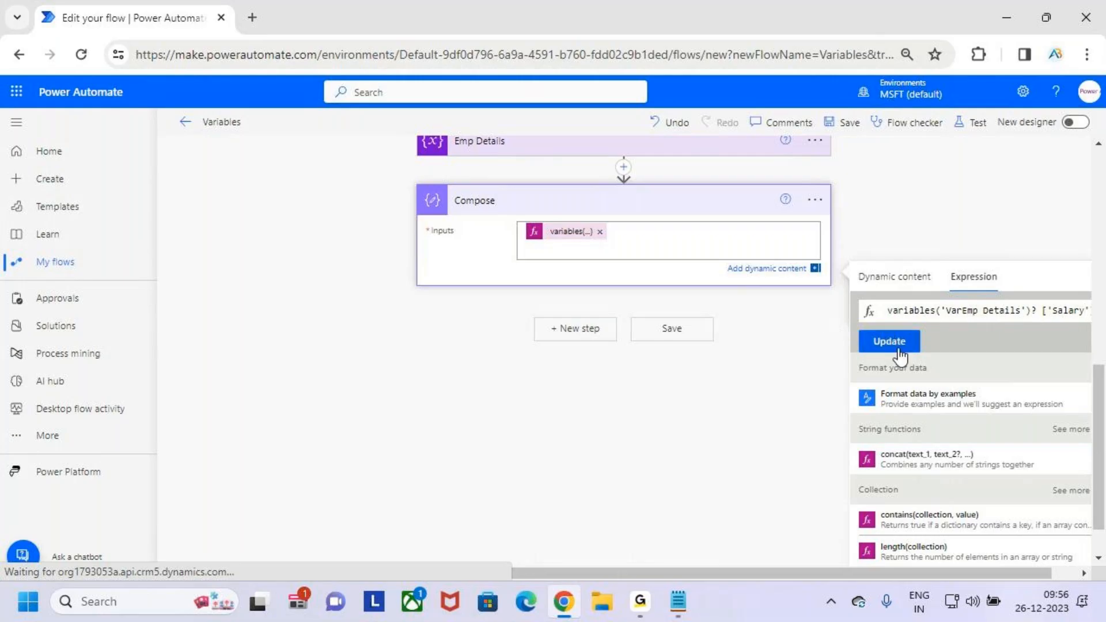
- Undo the change to Salary and apply the Ename expression to the Compose inputs
{"action": "double_click", "coordinate": [1071, 310]}
{"action": "key", "text": "ctrl+z"}
{"action": "key", "text": "ctrl+z"}
{"action": "key", "text": "ctrl+y"}
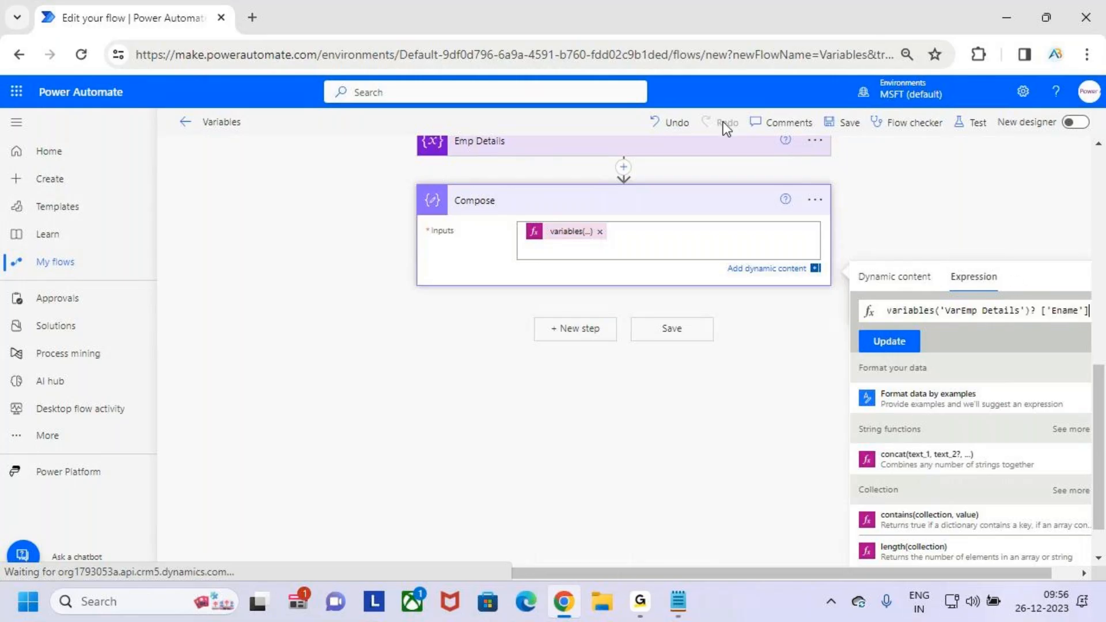
{"action": "left_click", "coordinate": [882, 345]}
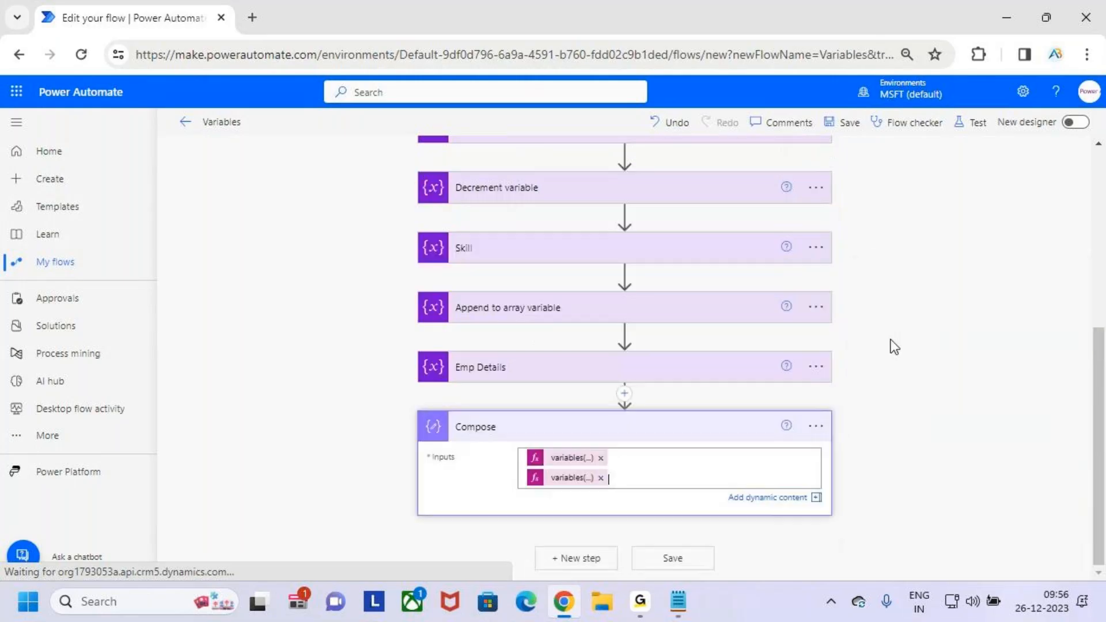
- Open the second variables token in the Compose inputs and try to update its key from Ename to Salary
{"action": "left_click", "coordinate": [677, 443]}
{"action": "scroll", "coordinate": [677, 448], "scroll_direction": "down", "scroll_amount": 1}
{"action": "left_click", "coordinate": [574, 389]}
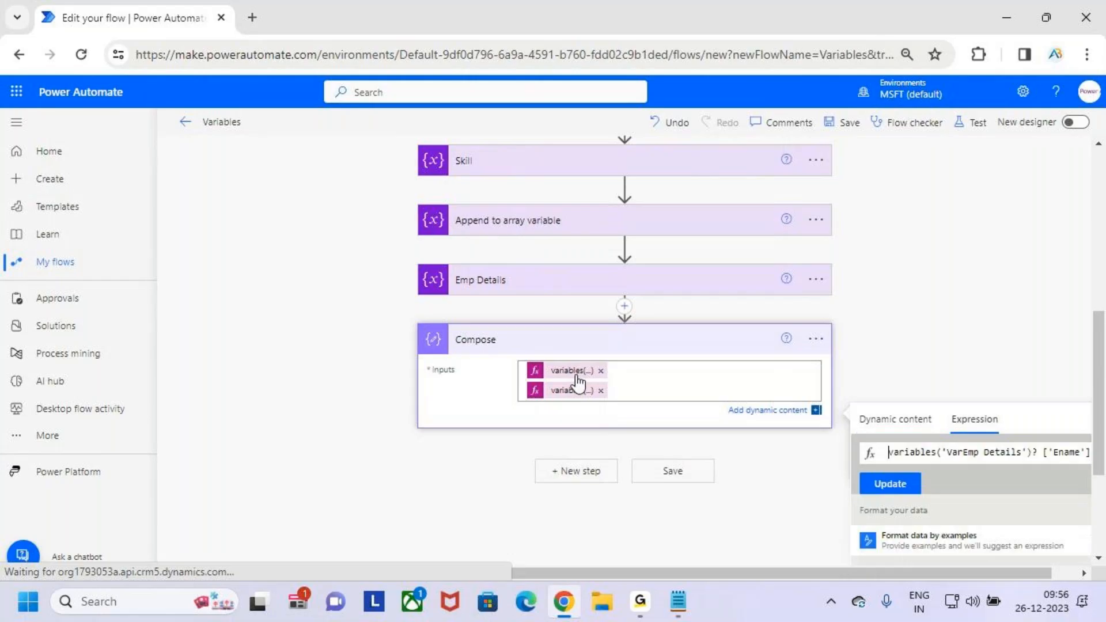
{"action": "scroll", "coordinate": [1005, 366], "scroll_direction": "down", "scroll_amount": 1}
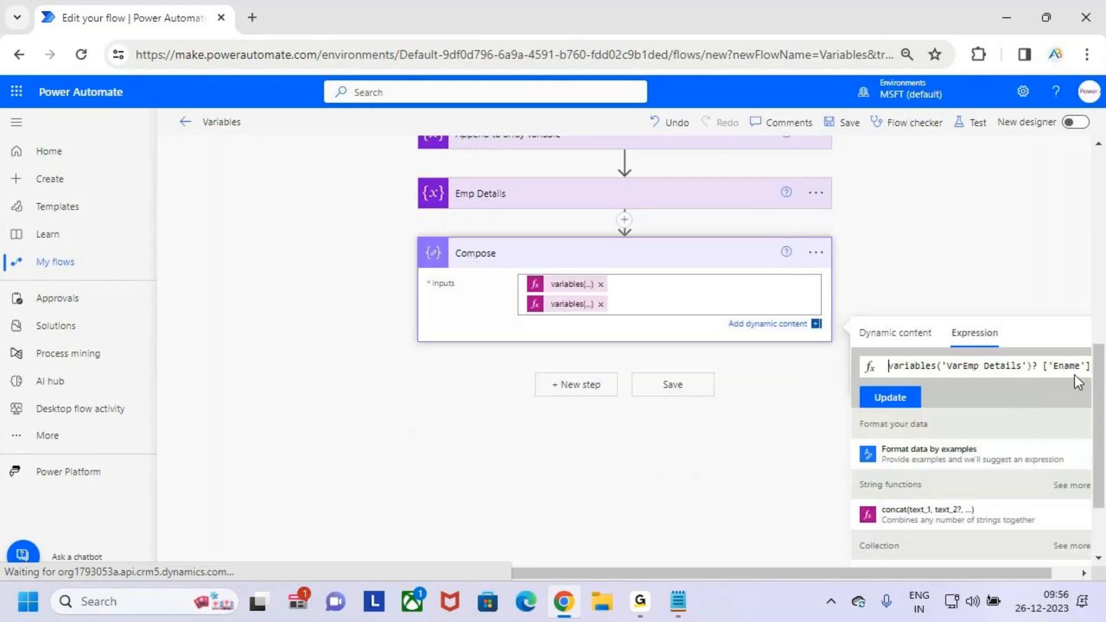
{"action": "double_click", "coordinate": [573, 307]}
{"action": "left_click", "coordinate": [579, 305]}
{"action": "double_click", "coordinate": [1063, 366]}
{"action": "type", "text": "Sala"}
{"action": "left_click", "coordinate": [902, 401]}
- Reopen the tokens in the Compose inputs to check their expressions, then close the expression editor
{"action": "left_click", "coordinate": [549, 458]}
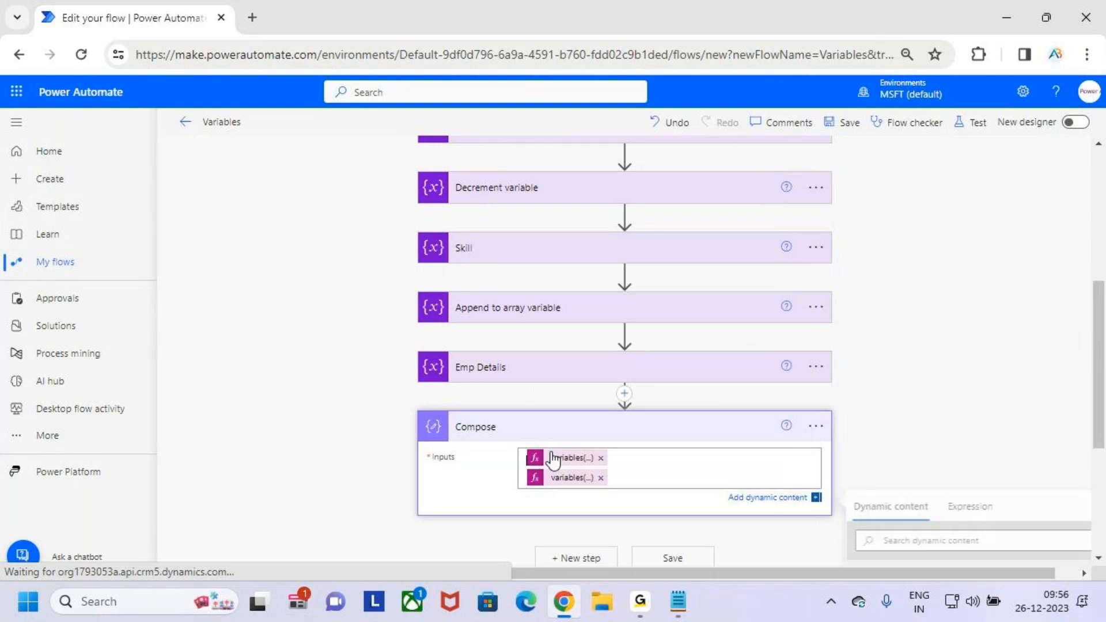
{"action": "left_click", "coordinate": [573, 478]}
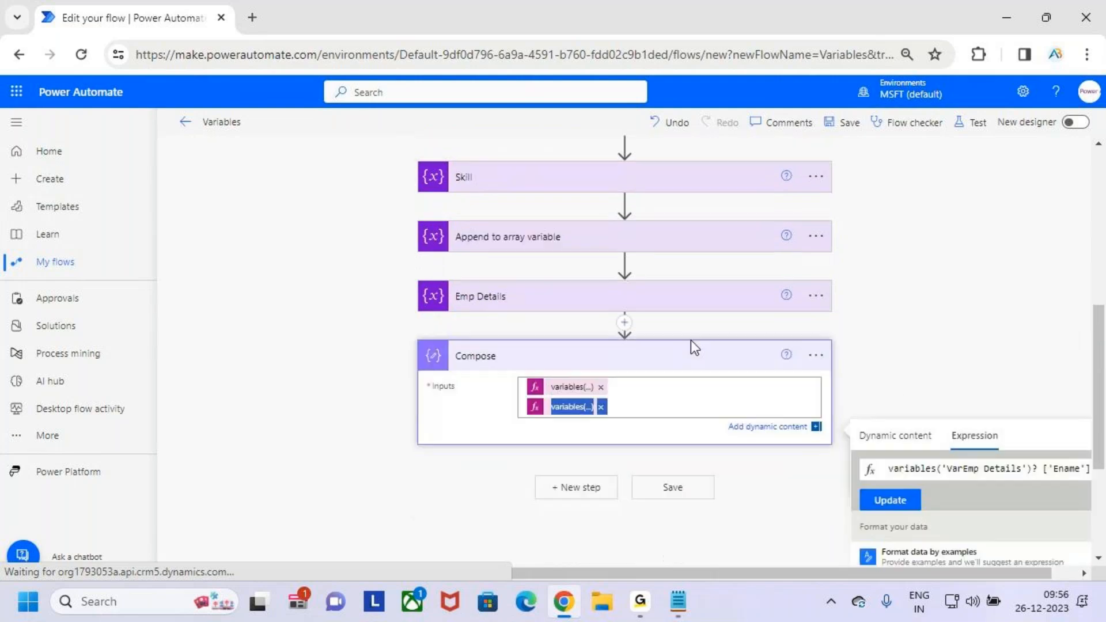
{"action": "left_click", "coordinate": [586, 326]}
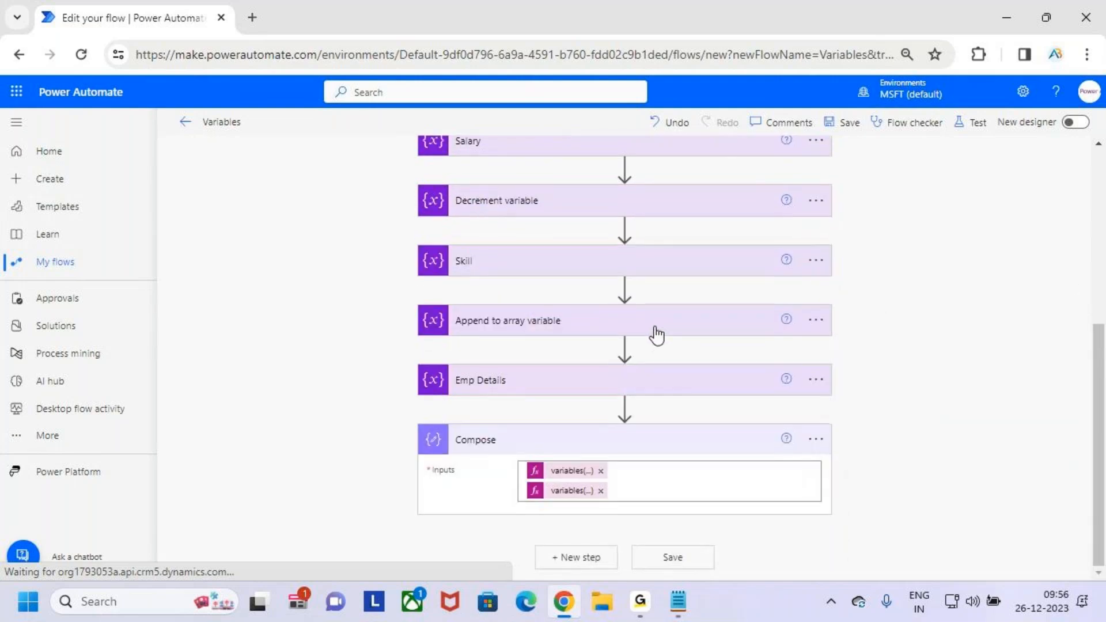
- Set the key in the second Compose expression to Salary and update the expression
{"action": "left_click", "coordinate": [596, 489]}
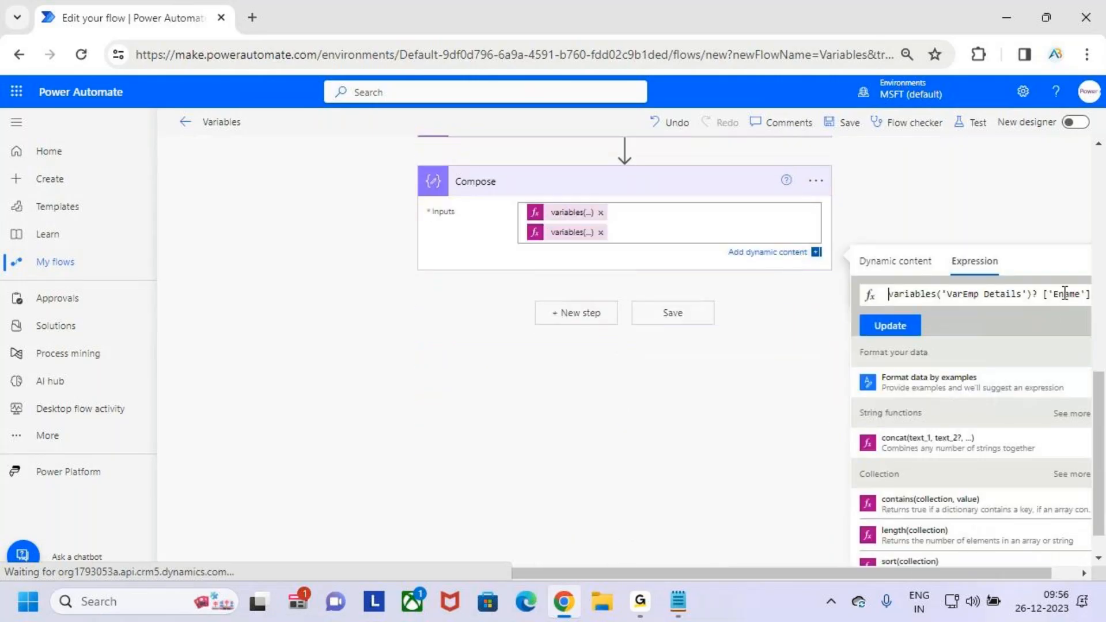
{"action": "double_click", "coordinate": [1066, 294]}
{"action": "type", "text": "Salaryu"}
{"action": "key", "text": "BackSpace"}
{"action": "key", "text": "BackSpace"}
{"action": "key", "text": "BackSpace"}
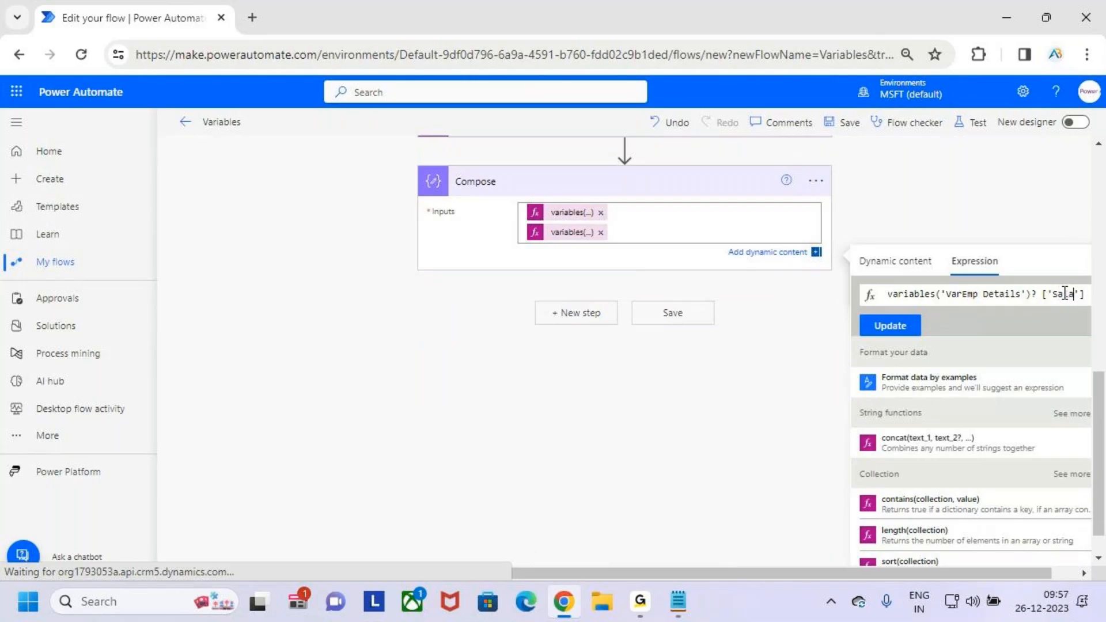
{"action": "type", "text": "ry"}
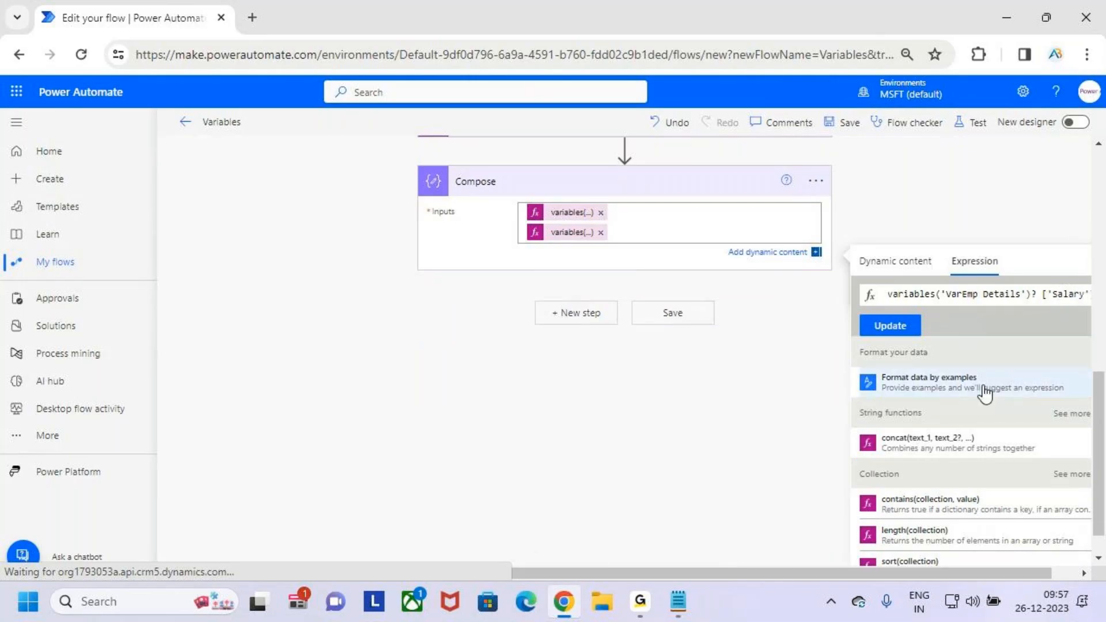
{"action": "left_click", "coordinate": [890, 327]}
{"action": "left_click", "coordinate": [564, 476]}
- Save the flow and run it with a manual test
{"action": "left_click", "coordinate": [850, 128]}
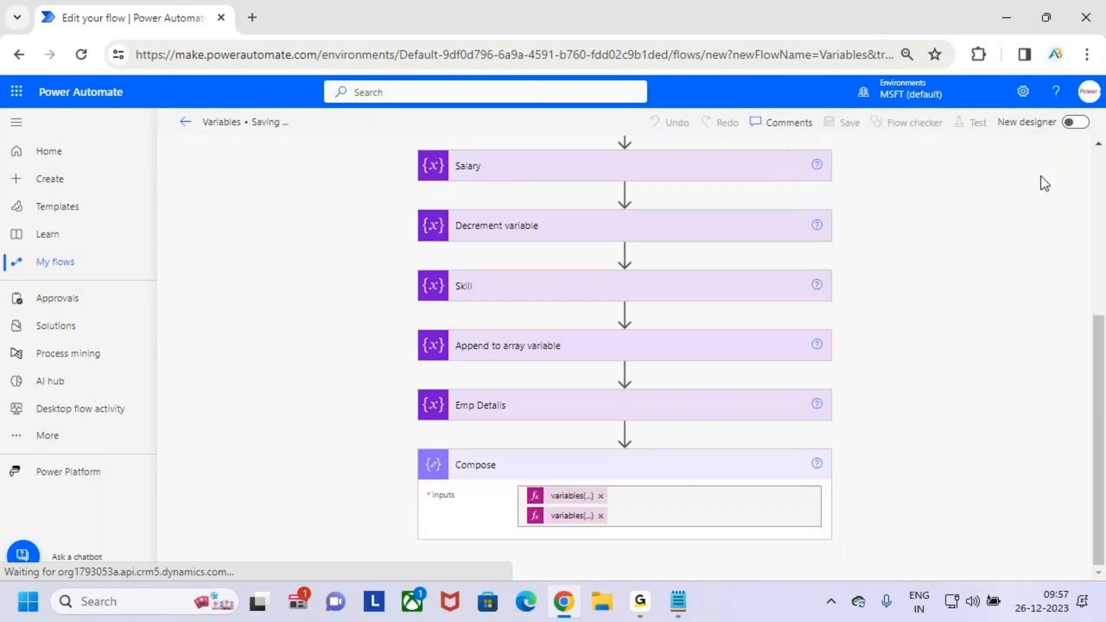
{"action": "left_click", "coordinate": [978, 126]}
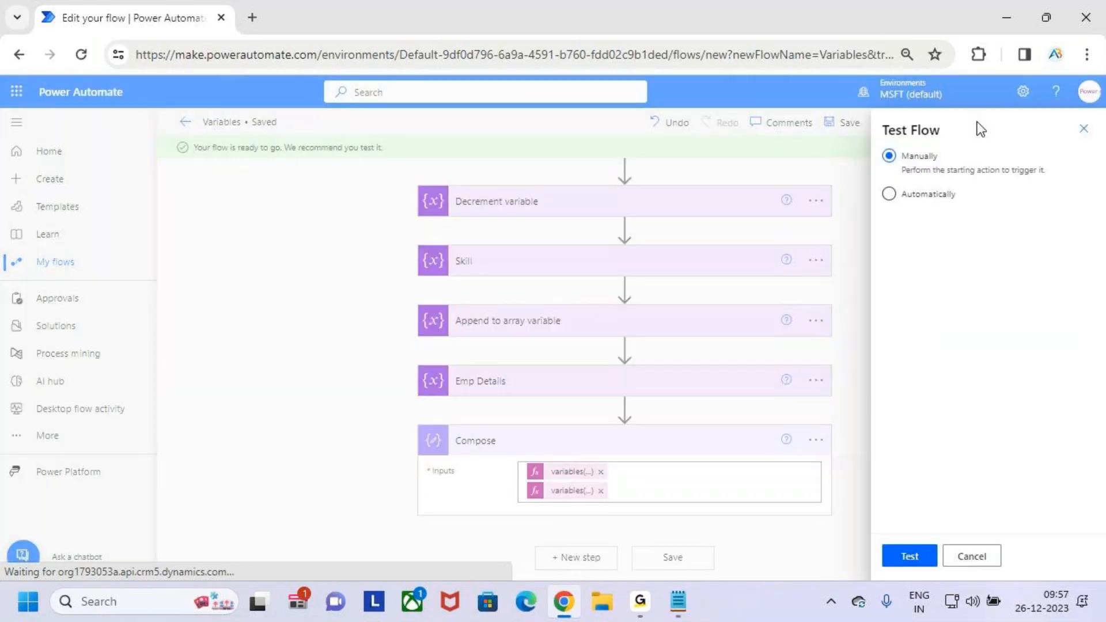
{"action": "left_click", "coordinate": [922, 557]}
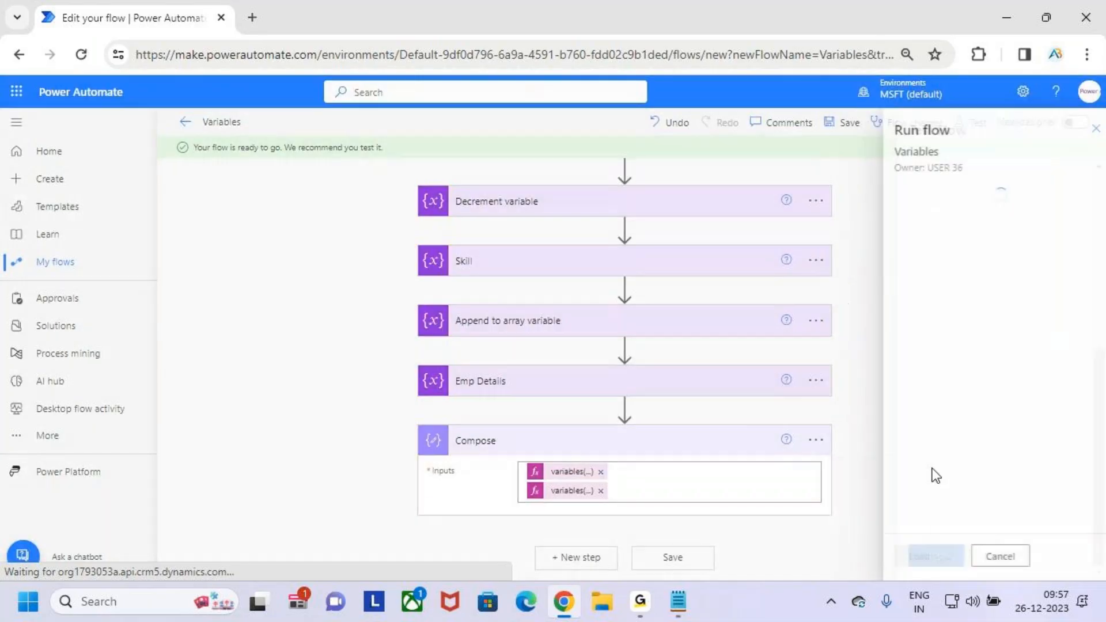
{"action": "left_click", "coordinate": [930, 558]}
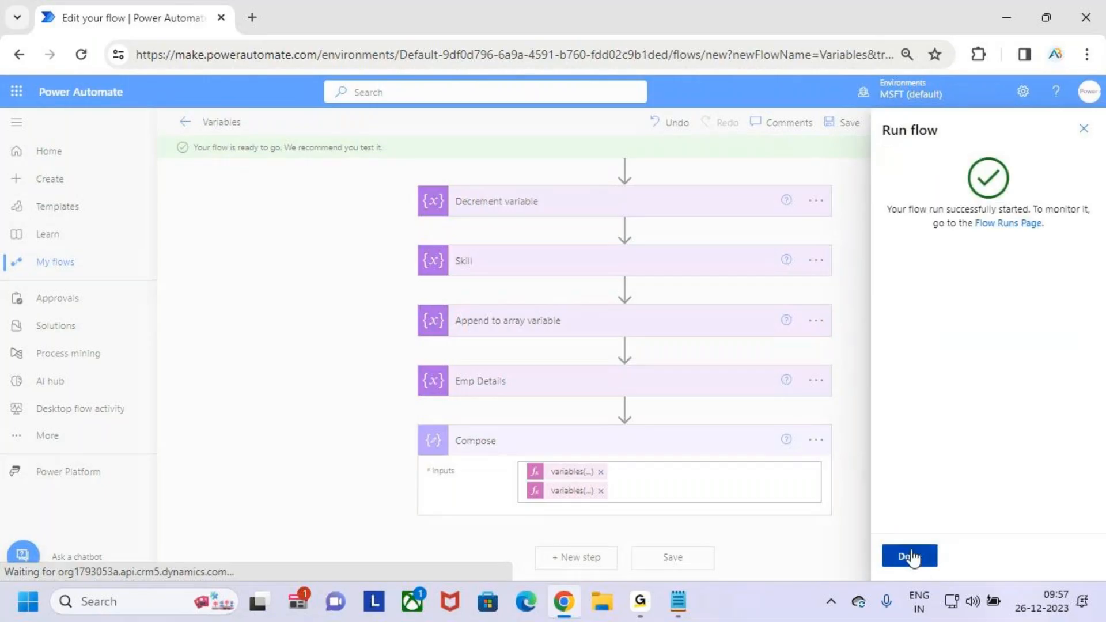
{"action": "left_click", "coordinate": [911, 556]}
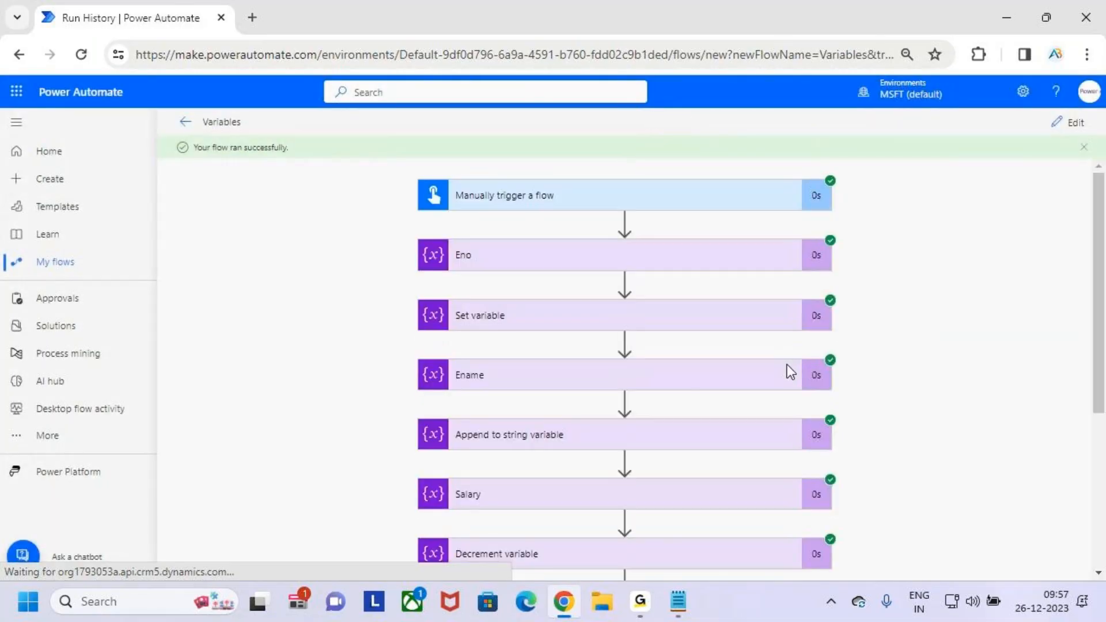
- Expand the Compose action in the run results and examine its outputs
{"action": "scroll", "coordinate": [762, 456], "scroll_direction": "down", "scroll_amount": 4}
{"action": "scroll", "coordinate": [737, 528], "scroll_direction": "down", "scroll_amount": 1}
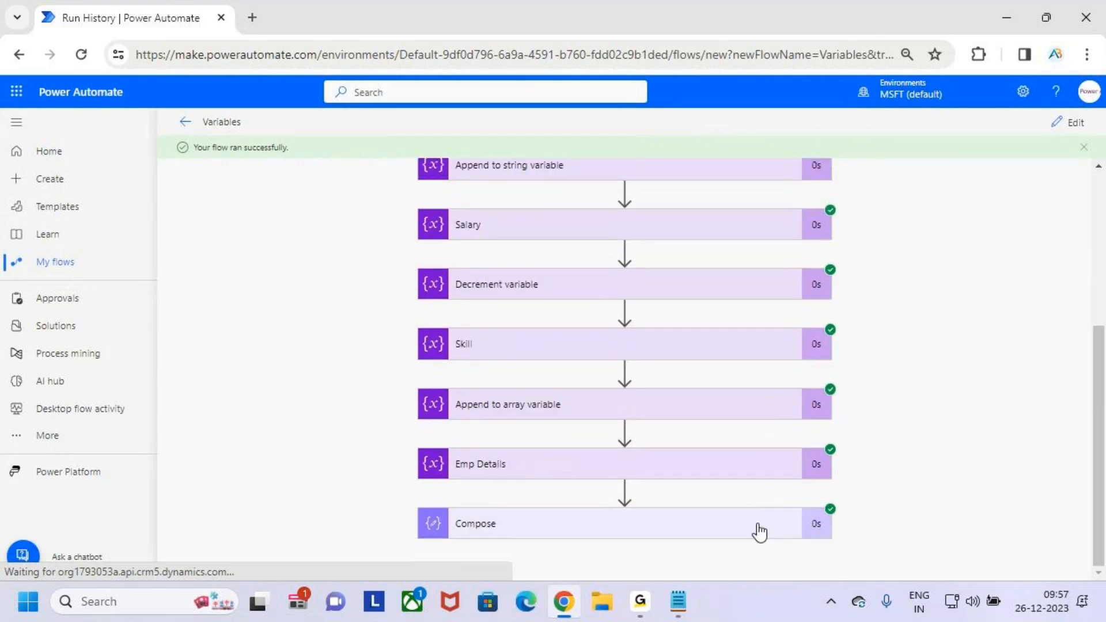
{"action": "left_click", "coordinate": [758, 527]}
{"action": "key", "text": "ctrl+2"}
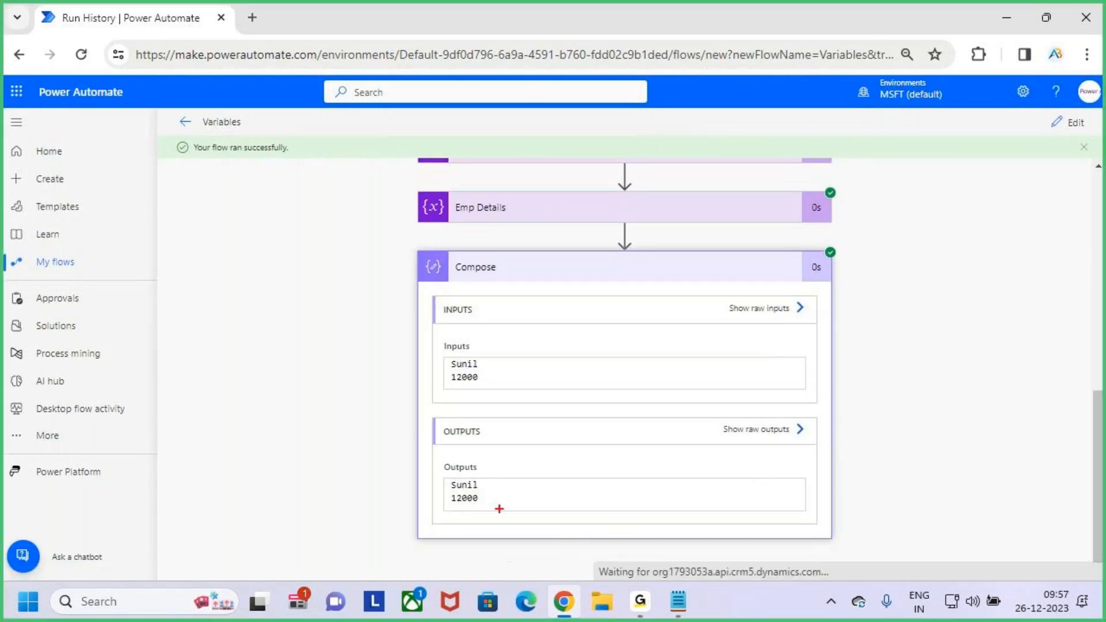
{"action": "mouse_move", "coordinate": [483, 484]}
{"action": "left_mouse_down"}
{"action": "mouse_move", "coordinate": [505, 463]}
{"action": "mouse_move", "coordinate": [485, 497]}
{"action": "left_mouse_up"}
{"action": "key", "text": "Escape"}
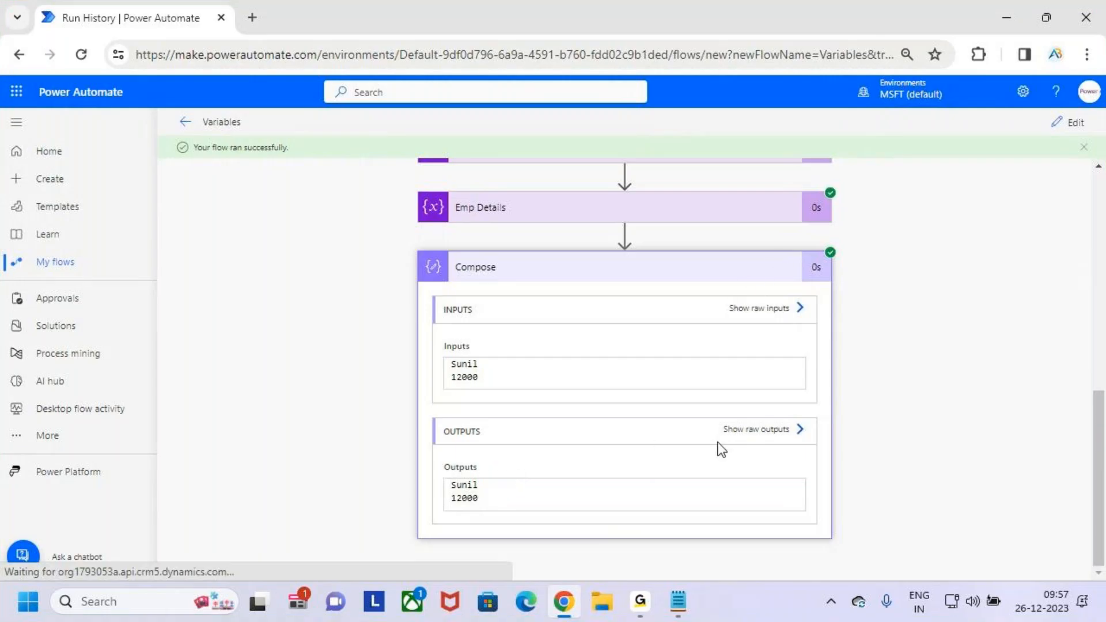
- Return to editing the flow and start a new line after the second expression in the Compose inputs
{"action": "scroll", "coordinate": [786, 294], "scroll_direction": "up", "scroll_amount": 8}
{"action": "left_click", "coordinate": [1073, 123]}
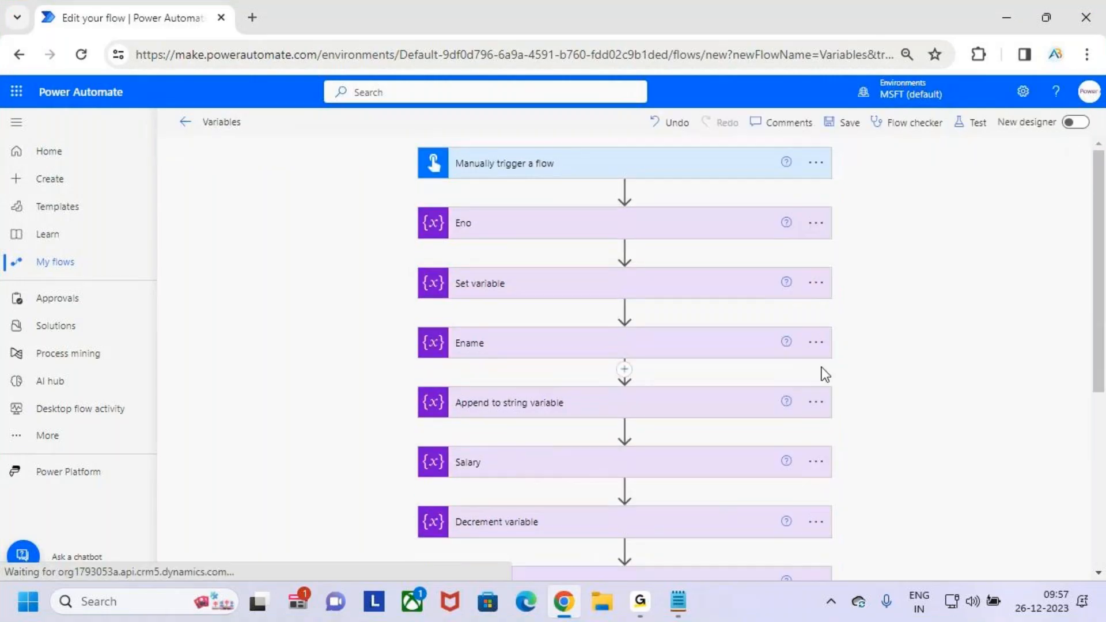
{"action": "scroll", "coordinate": [812, 386], "scroll_direction": "down", "scroll_amount": 6}
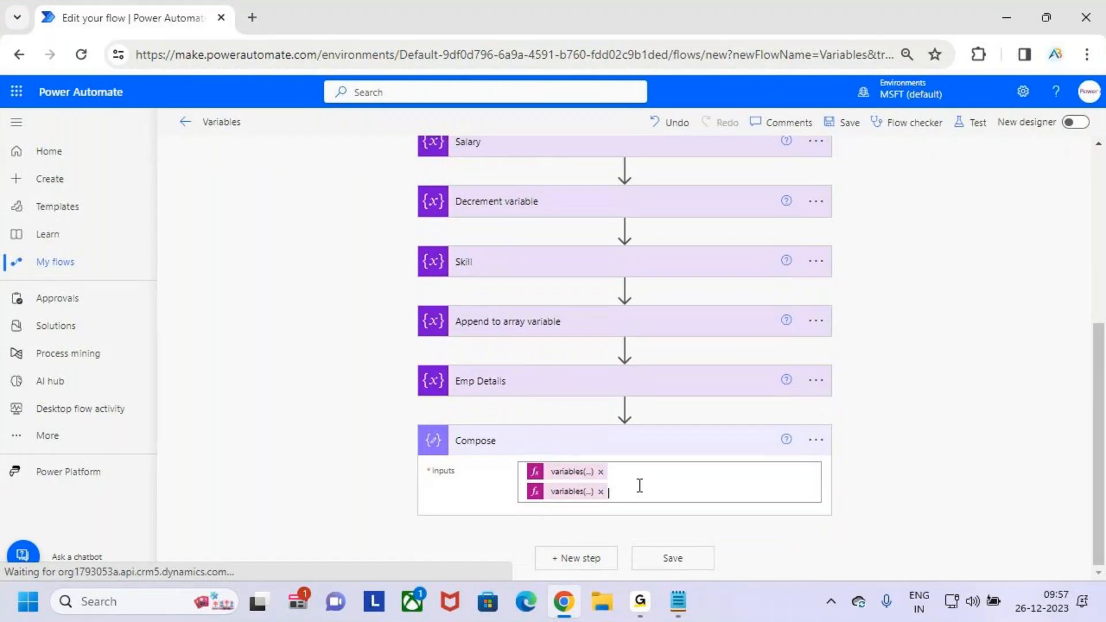
{"action": "left_click", "coordinate": [638, 484]}
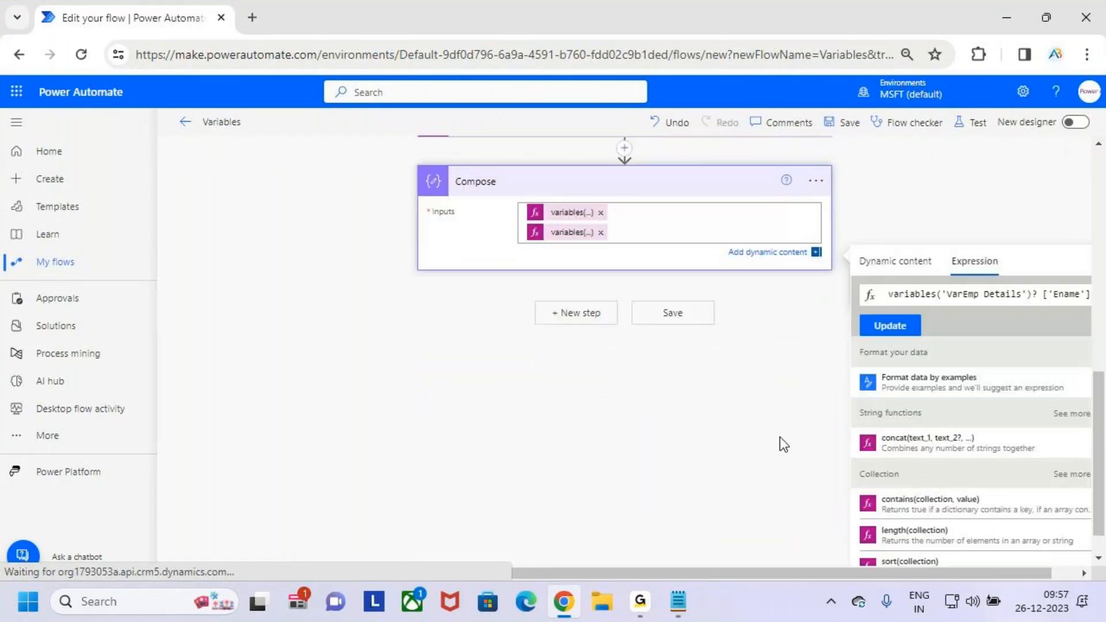
{"action": "left_click", "coordinate": [648, 236]}
- Try to add a copy of the expression with the key Skill, then check the Skill key in Emp Details
{"action": "triple_click", "coordinate": [989, 306]}
{"action": "key", "text": "ctrl+x"}
{"action": "key", "text": "ctrl+v"}
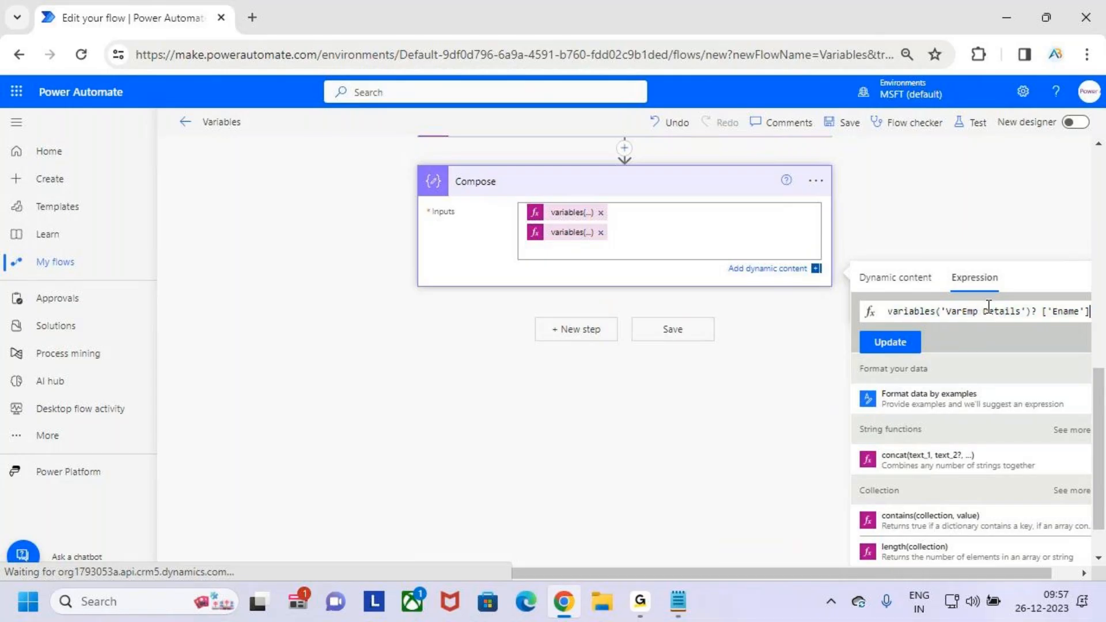
{"action": "double_click", "coordinate": [1065, 311]}
{"action": "type", "text": "Skill"}
{"action": "left_click", "coordinate": [893, 350]}
{"action": "scroll", "coordinate": [692, 354], "scroll_direction": "up", "scroll_amount": 3}
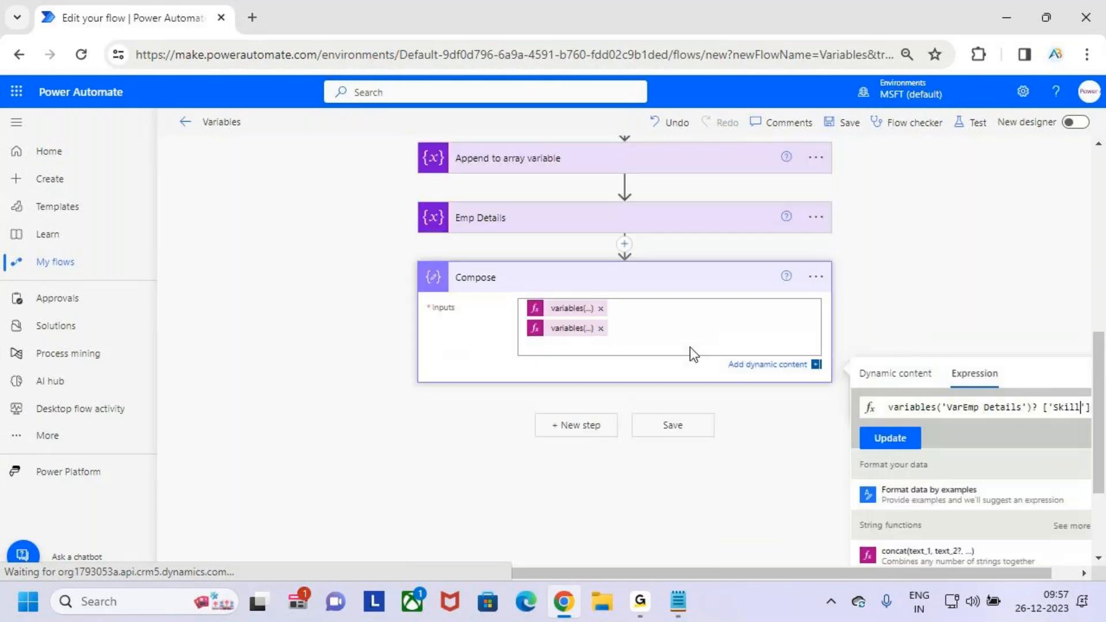
{"action": "left_click", "coordinate": [580, 293]}
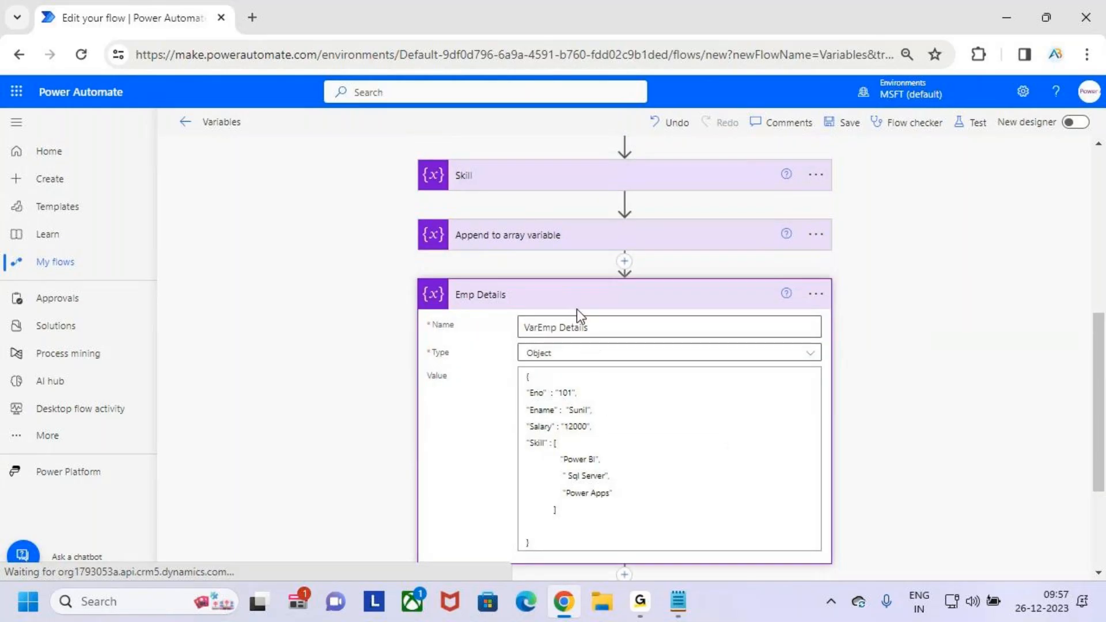
{"action": "left_click", "coordinate": [568, 304]}
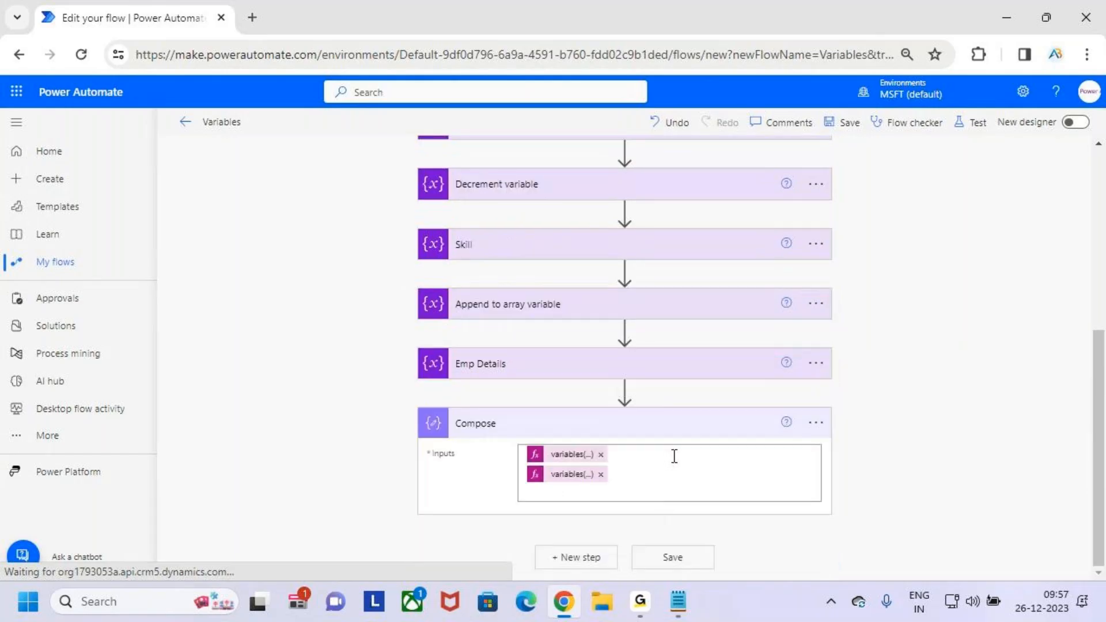
- Add variables('VarEmp Details')? ['Skill'] as the third expression in the Compose inputs
{"action": "left_click", "coordinate": [659, 487]}
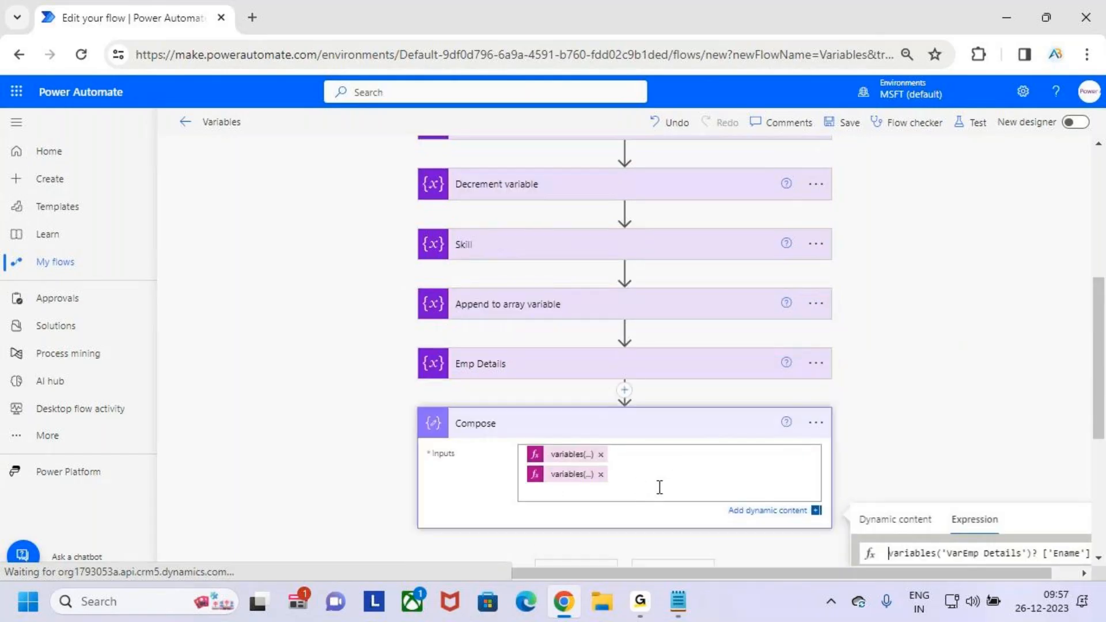
{"action": "scroll", "coordinate": [637, 491], "scroll_direction": "down", "scroll_amount": 5}
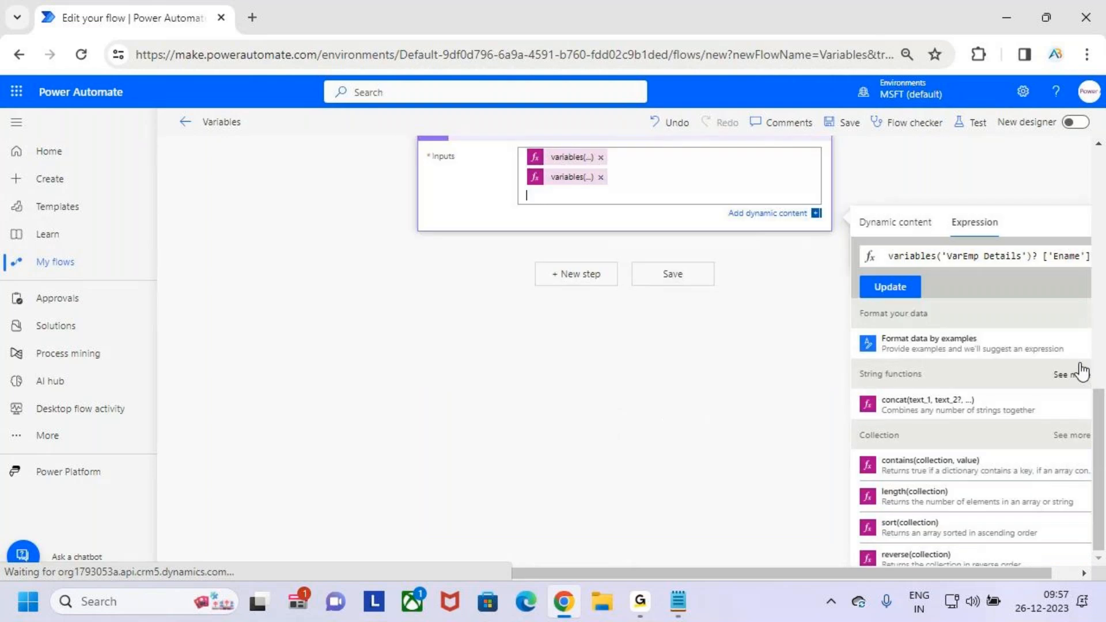
{"action": "double_click", "coordinate": [1066, 256]}
{"action": "type", "text": "Skill"}
{"action": "key", "text": "BackSpace"}
{"action": "key", "text": "BackSpace"}
{"action": "key", "text": "BackSpace"}
{"action": "key", "text": "BackSpace"}
{"action": "key", "text": "BackSpace"}
{"action": "key", "text": "BackSpace"}
{"action": "type", "text": "kill"}
{"action": "left_click", "coordinate": [900, 288]}
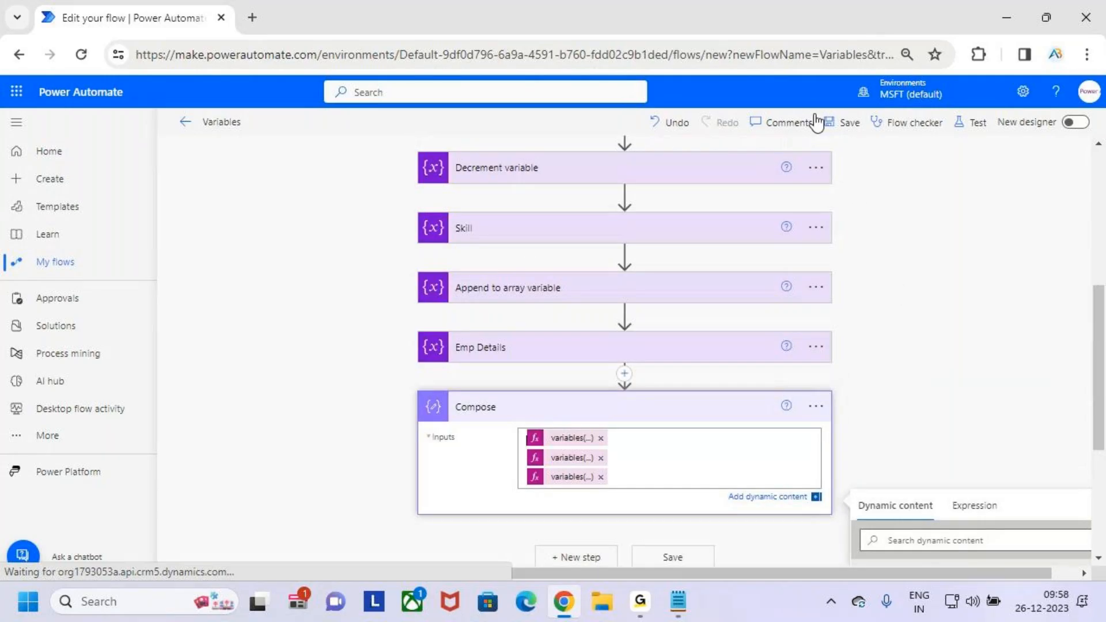
- Save the flow with the three Compose expressions and run a manual test
{"action": "left_click", "coordinate": [839, 122]}
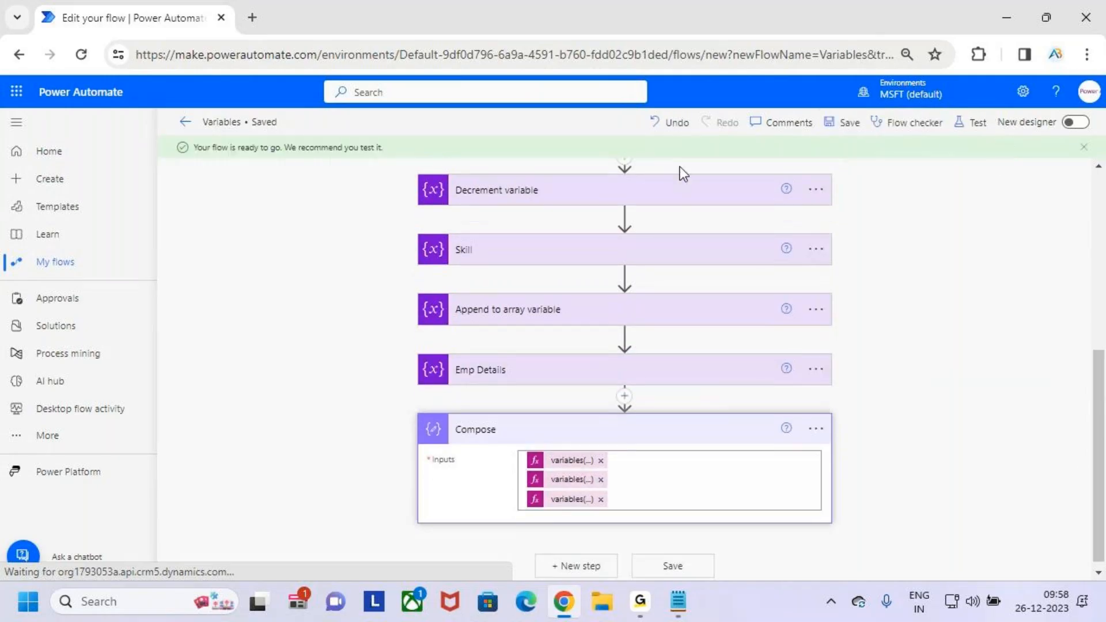
{"action": "left_click", "coordinate": [974, 123]}
{"action": "left_click", "coordinate": [911, 556]}
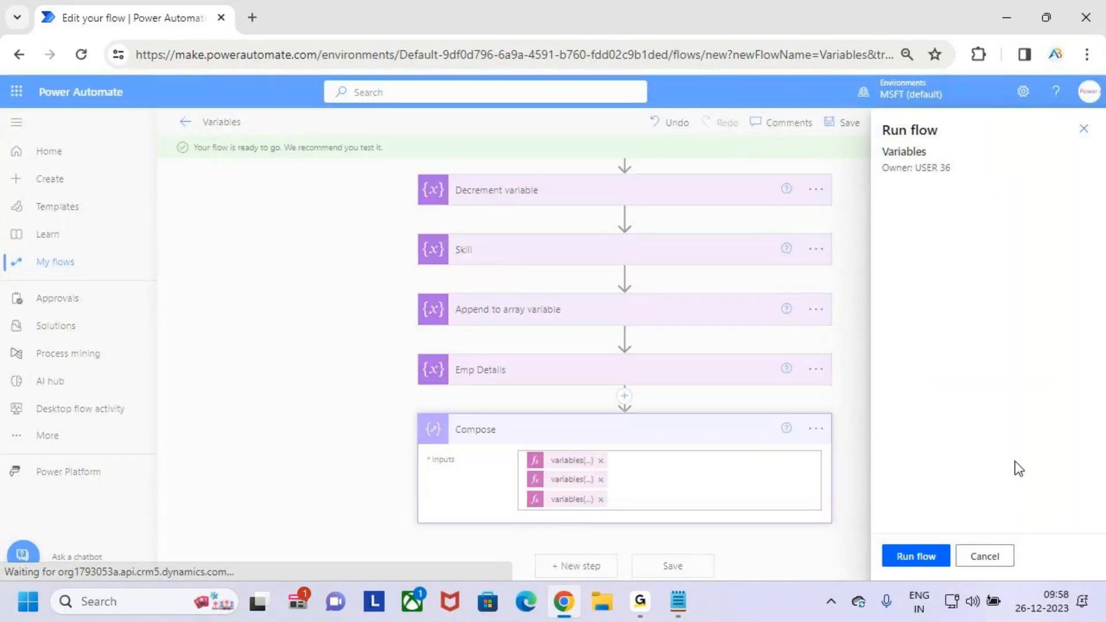
{"action": "left_click", "coordinate": [897, 555]}
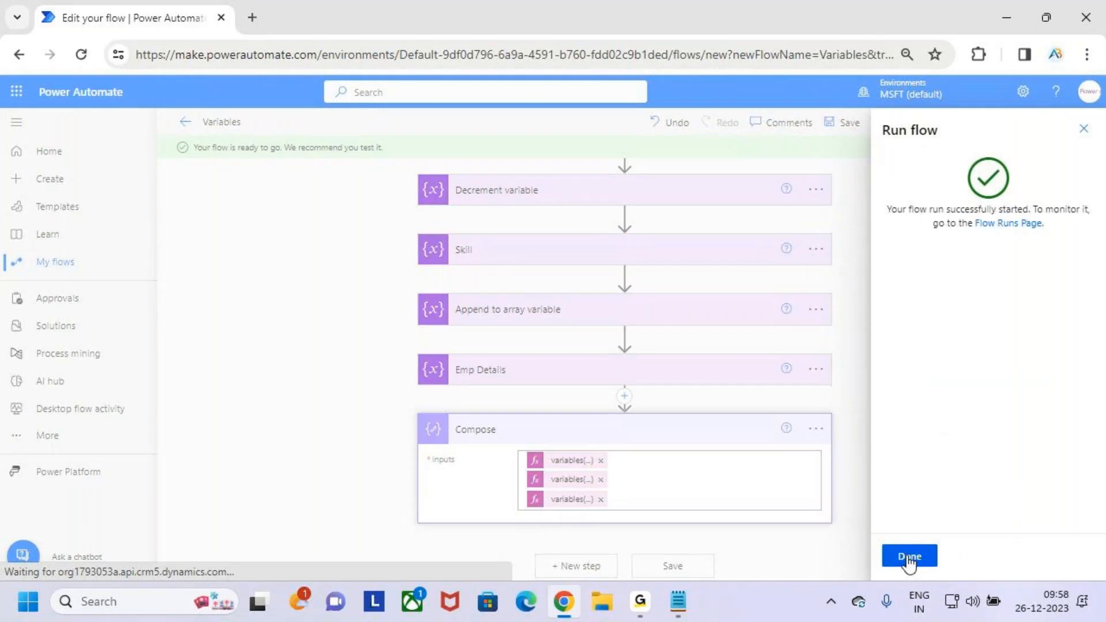
{"action": "left_click", "coordinate": [909, 557]}
- Expand the Compose action in the new run and examine the name, salary and skill outputs
{"action": "scroll", "coordinate": [804, 414], "scroll_direction": "down", "scroll_amount": 1}
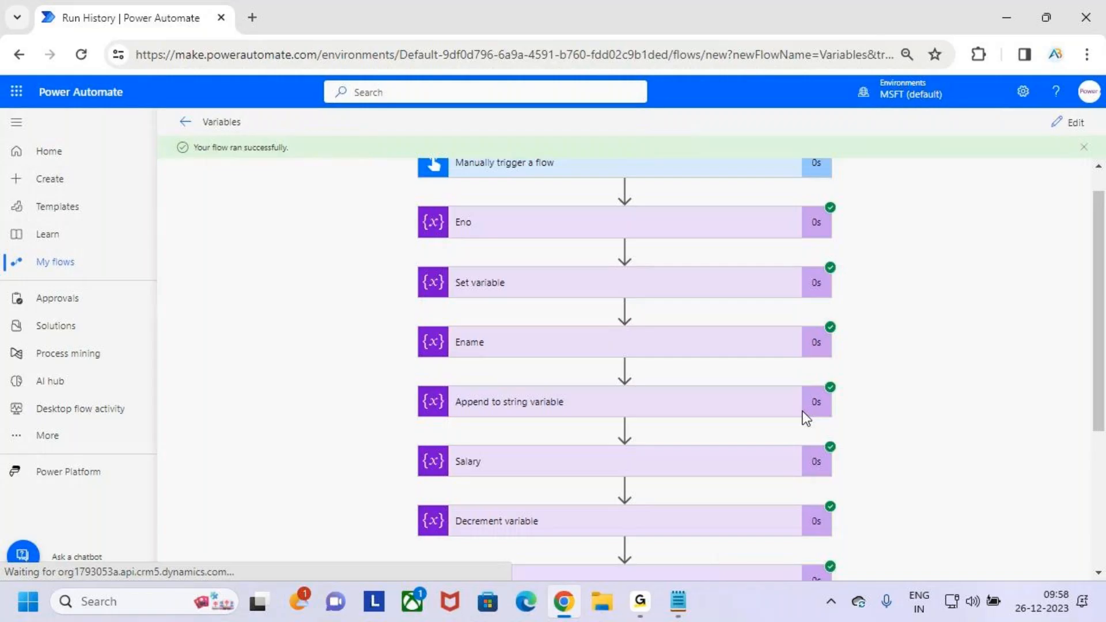
{"action": "scroll", "coordinate": [714, 505], "scroll_direction": "down", "scroll_amount": 4}
{"action": "left_click", "coordinate": [713, 518]}
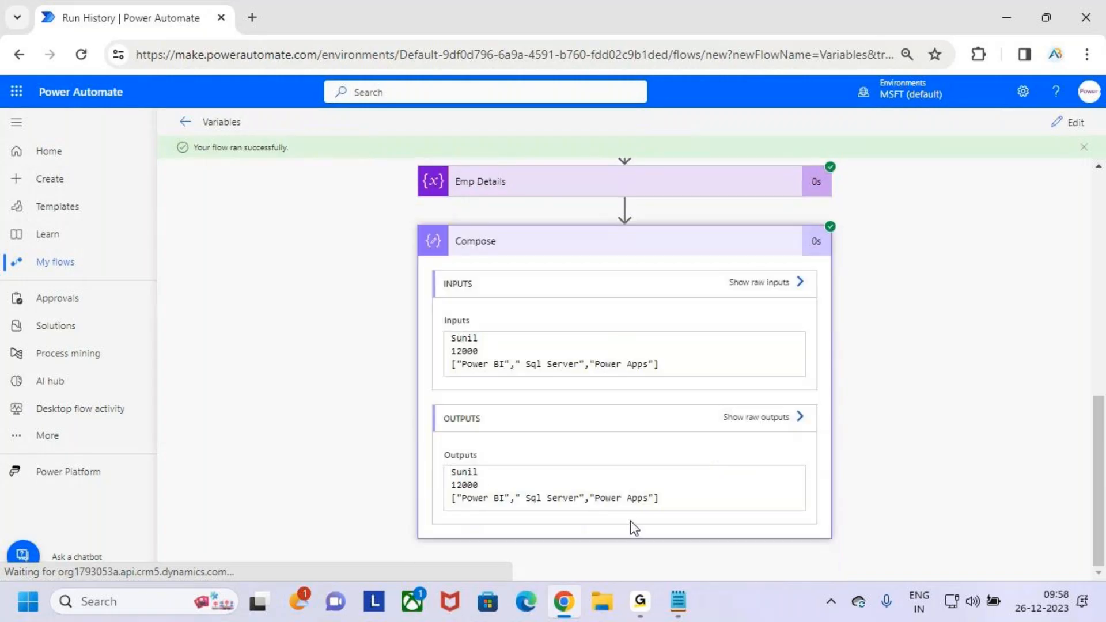
{"action": "mouse_move", "coordinate": [502, 453]}
{"action": "left_mouse_down"}
{"action": "mouse_move", "coordinate": [482, 468]}
{"action": "mouse_move", "coordinate": [486, 484]}
{"action": "mouse_move", "coordinate": [619, 499]}
{"action": "left_mouse_up"}
{"action": "left_click", "coordinate": [738, 252]}
- Return to editing the flow, expand the Compose action and open its first expression for review
{"action": "left_click", "coordinate": [1075, 123]}
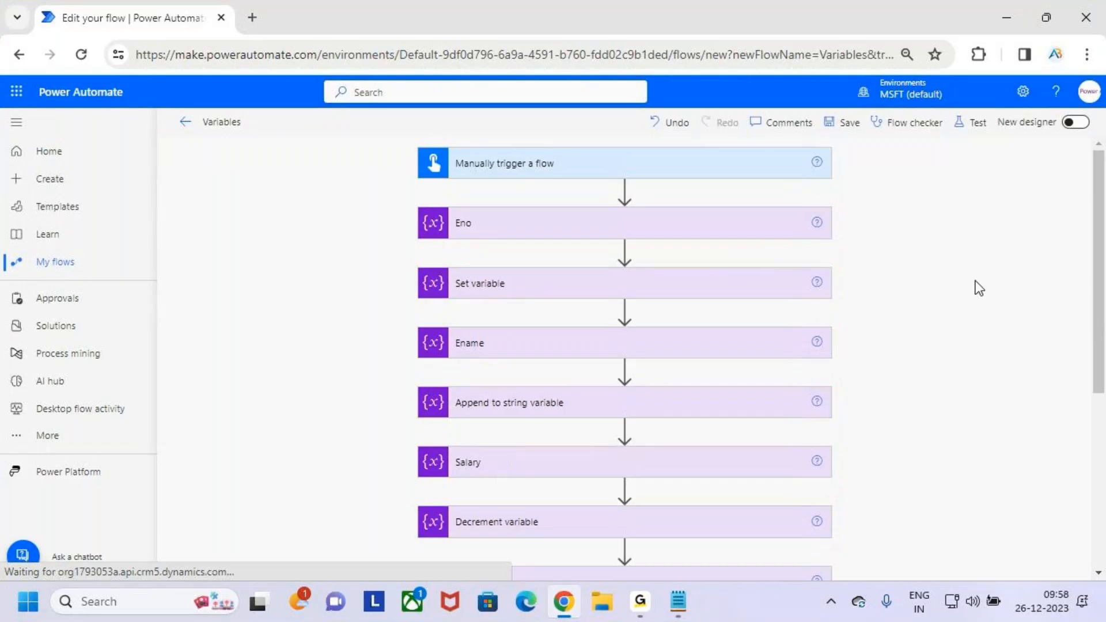
{"action": "scroll", "coordinate": [654, 507], "scroll_direction": "down", "scroll_amount": 5}
{"action": "left_click", "coordinate": [660, 435]}
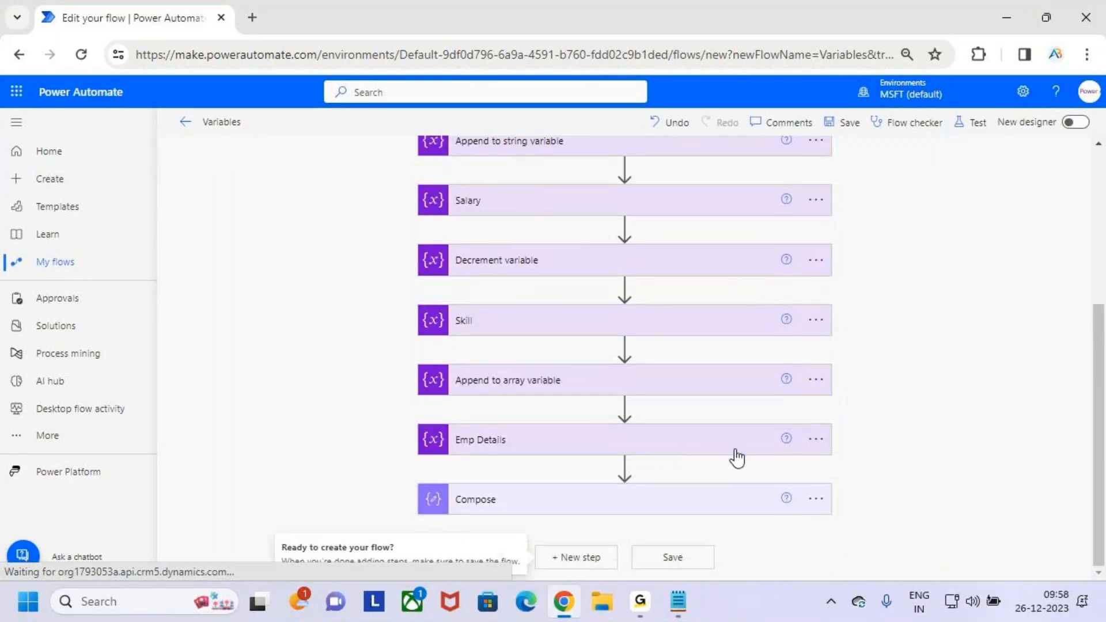
{"action": "left_click", "coordinate": [710, 491]}
{"action": "left_click", "coordinate": [709, 478]}
{"action": "scroll", "coordinate": [922, 424], "scroll_direction": "down", "scroll_amount": 5}
{"action": "scroll", "coordinate": [957, 415], "scroll_direction": "down", "scroll_amount": 2}
{"action": "scroll", "coordinate": [930, 409], "scroll_direction": "up", "scroll_amount": 2}
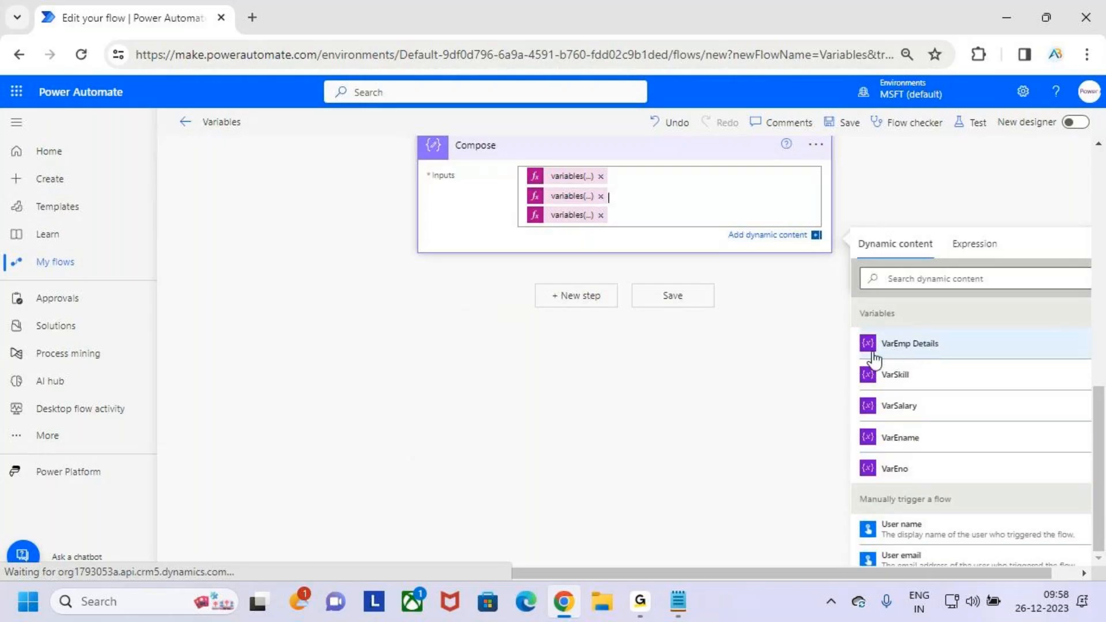
{"action": "scroll", "coordinate": [873, 363], "scroll_direction": "up", "scroll_amount": 2}
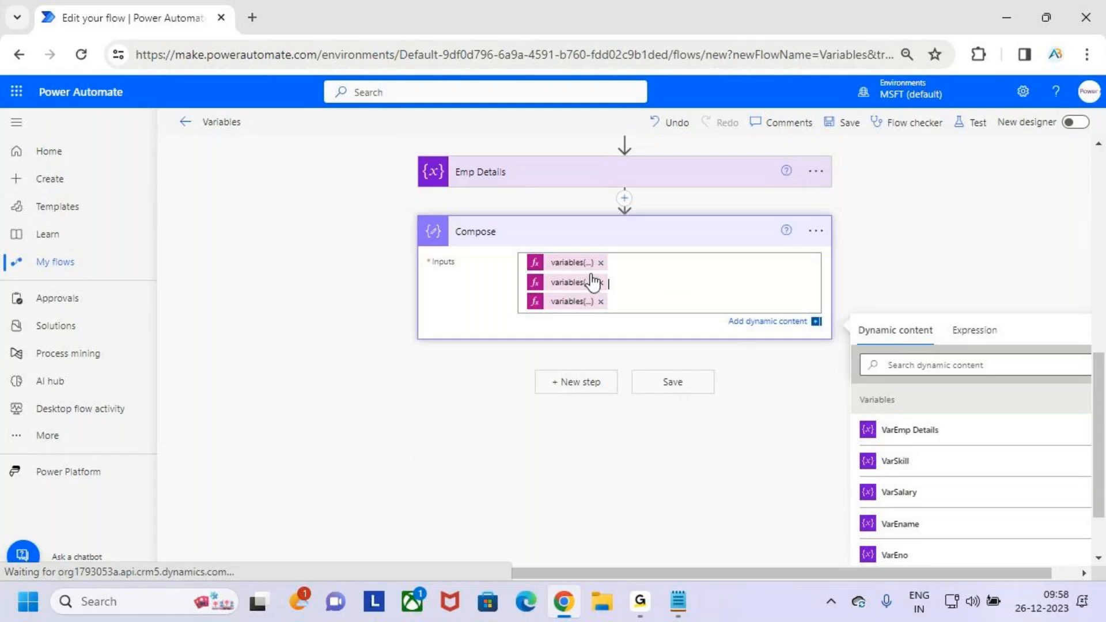
{"action": "left_click", "coordinate": [575, 270]}
{"action": "left_click", "coordinate": [881, 395]}
- Peek at the Compose action's code and examine the Ename, Salary and Skill expressions in its inputs
{"action": "left_click", "coordinate": [816, 420]}
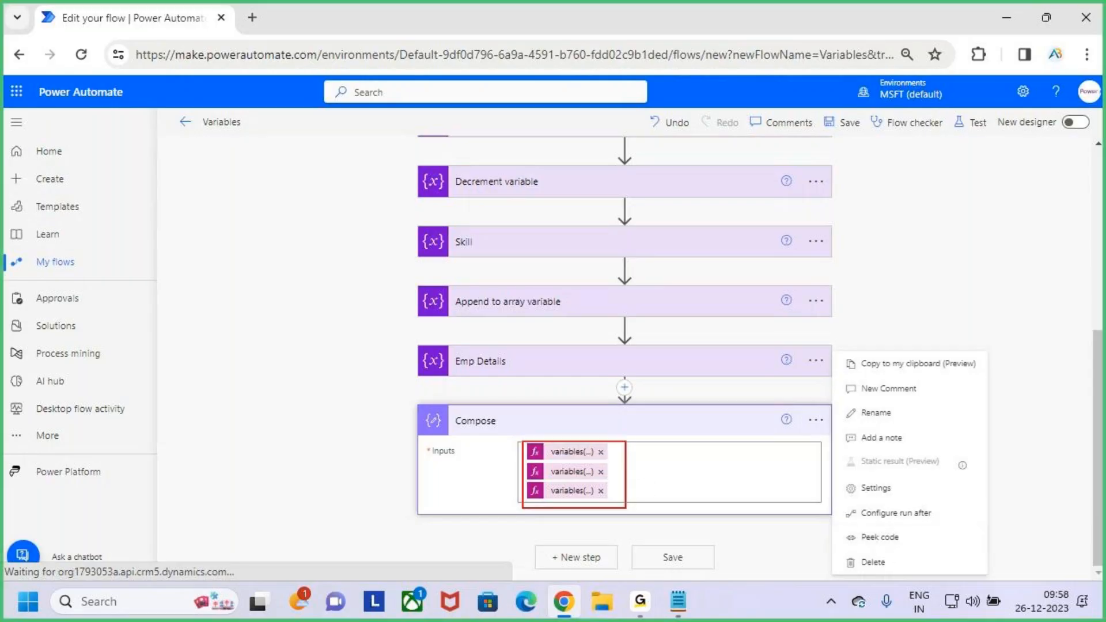
{"action": "left_click", "coordinate": [858, 536]}
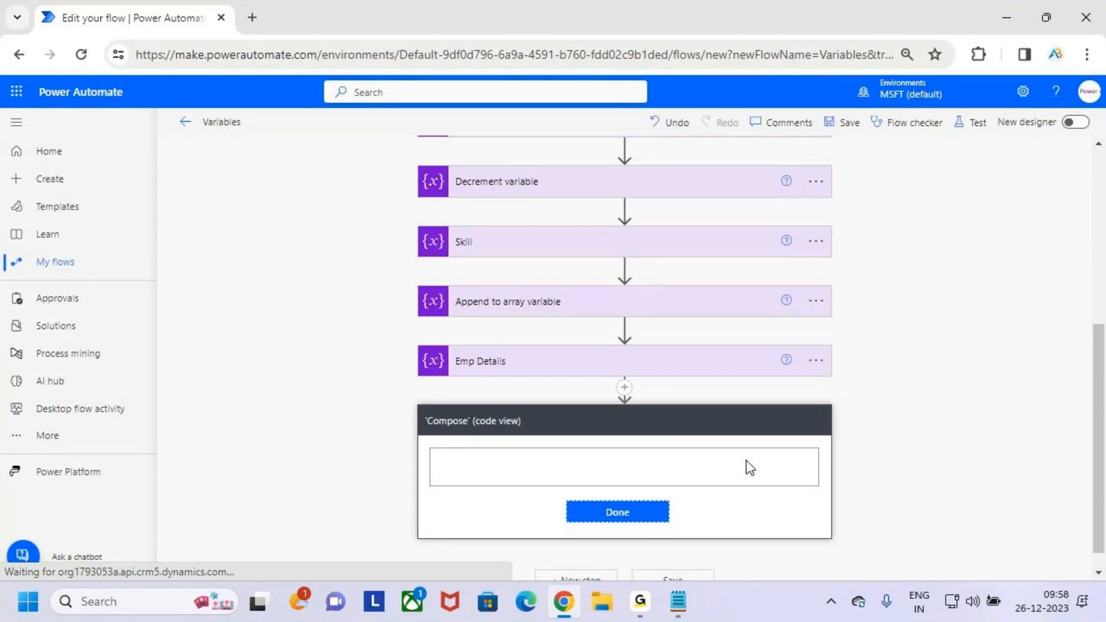
{"action": "scroll", "coordinate": [777, 268], "scroll_direction": "down", "scroll_amount": 1}
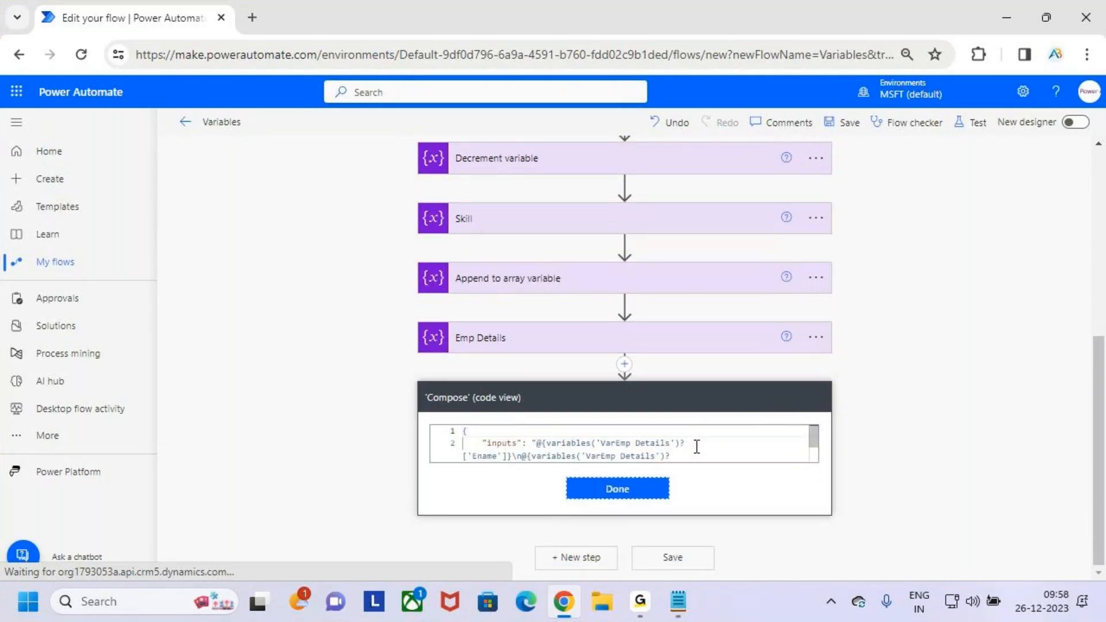
{"action": "left_click", "coordinate": [707, 451]}
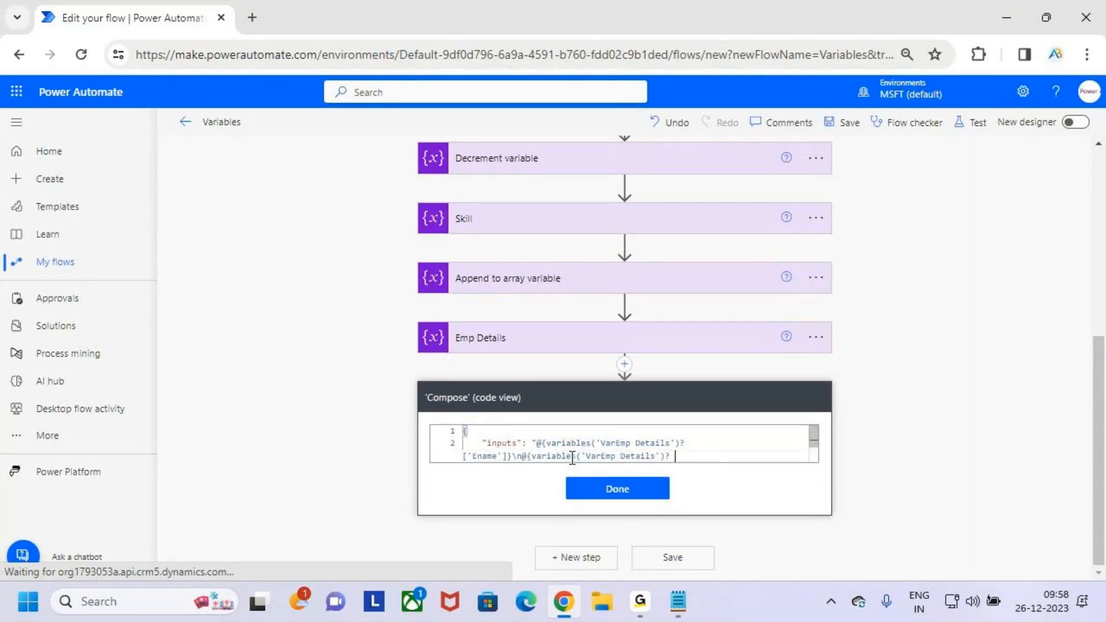
{"action": "double_click", "coordinate": [490, 456]}
{"action": "scroll", "coordinate": [655, 447], "scroll_direction": "down", "scroll_amount": 1}
{"action": "double_click", "coordinate": [488, 443]}
{"action": "double_click", "coordinate": [702, 443]}
{"action": "left_click_drag", "start_coordinate": [756, 448], "coordinate": [421, 427]}
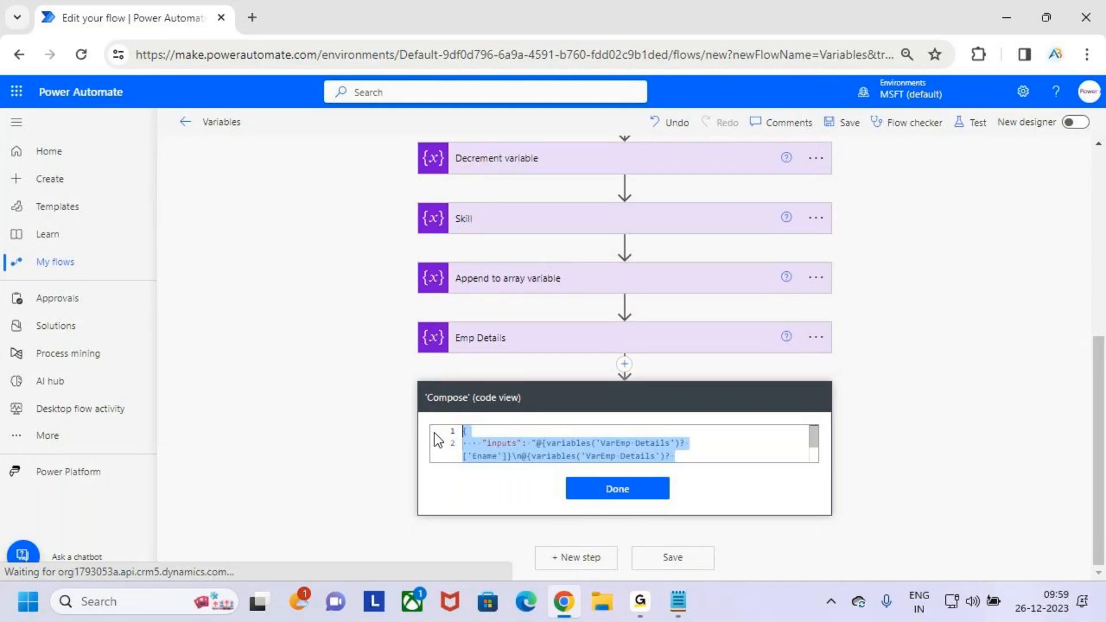
- Close the Compose action's code view and peek at its code again
{"action": "left_click", "coordinate": [663, 490]}
{"action": "left_click", "coordinate": [816, 420]}
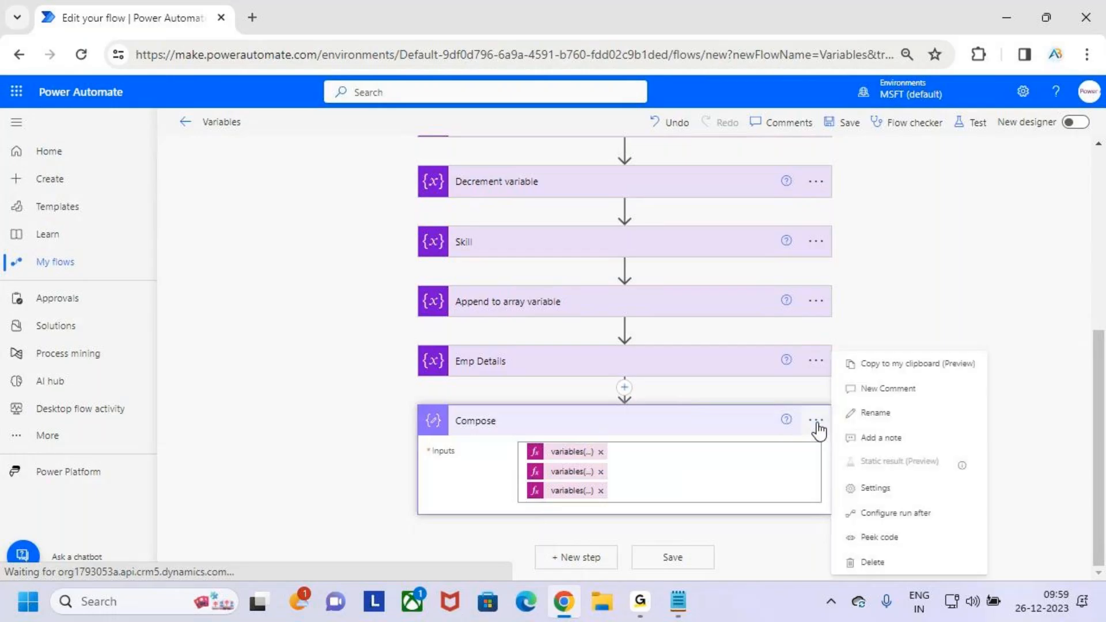
{"action": "left_click", "coordinate": [819, 438]}
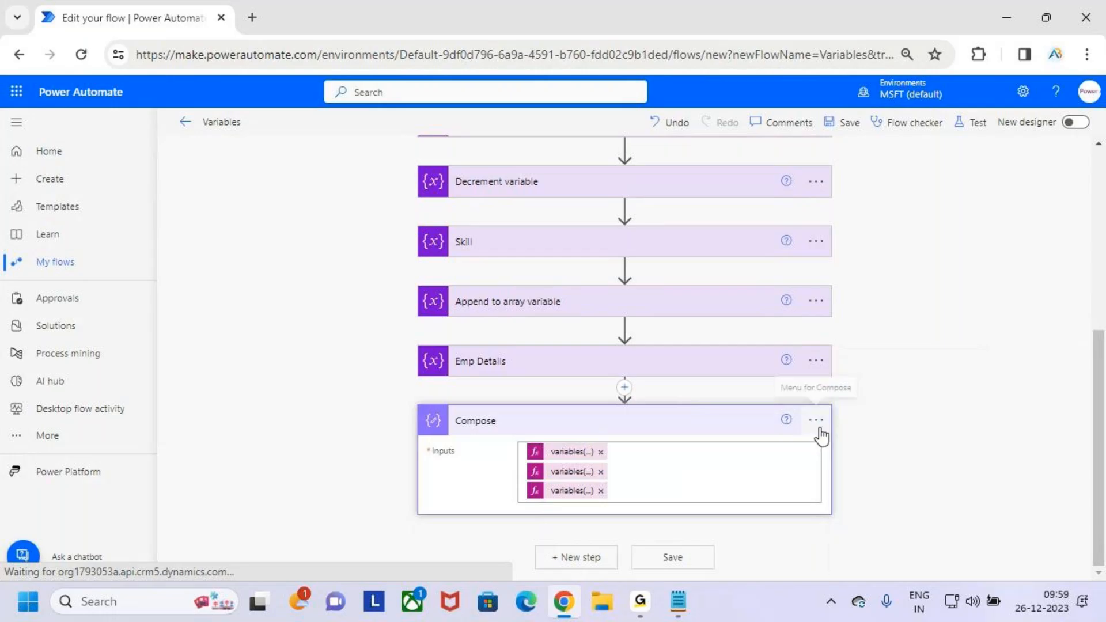
{"action": "left_click", "coordinate": [816, 420]}
{"action": "left_click", "coordinate": [916, 539]}
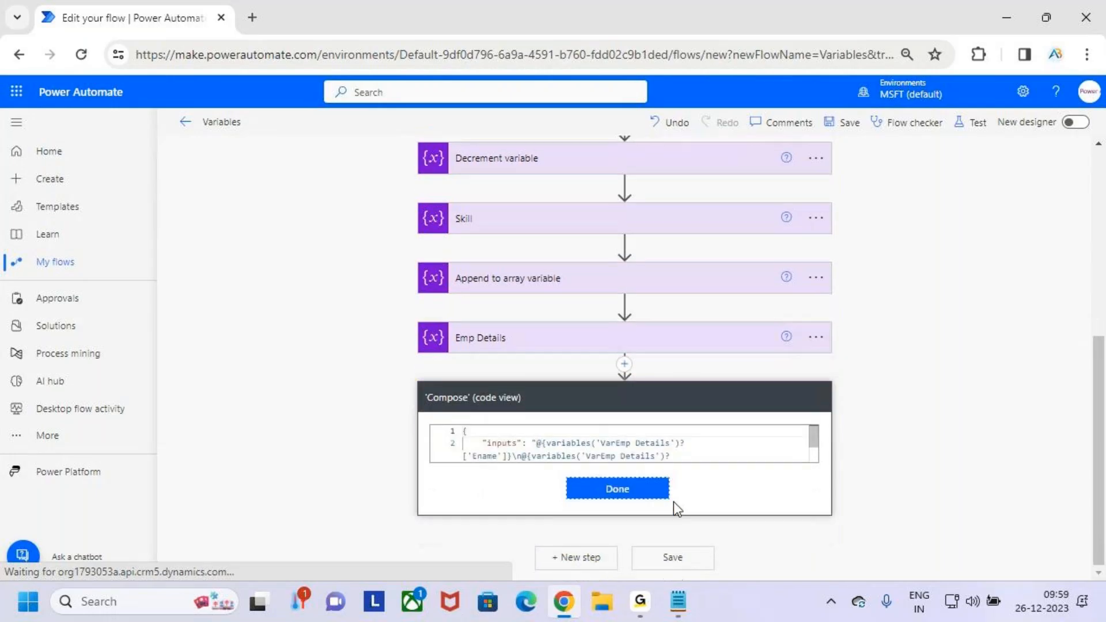
- Peek at the Emp Details action's code, examine the VarEmp Details object definition, and close the code view
{"action": "scroll", "coordinate": [679, 480], "scroll_direction": "up", "scroll_amount": 2}
{"action": "left_click", "coordinate": [817, 424]}
{"action": "left_click", "coordinate": [886, 536]}
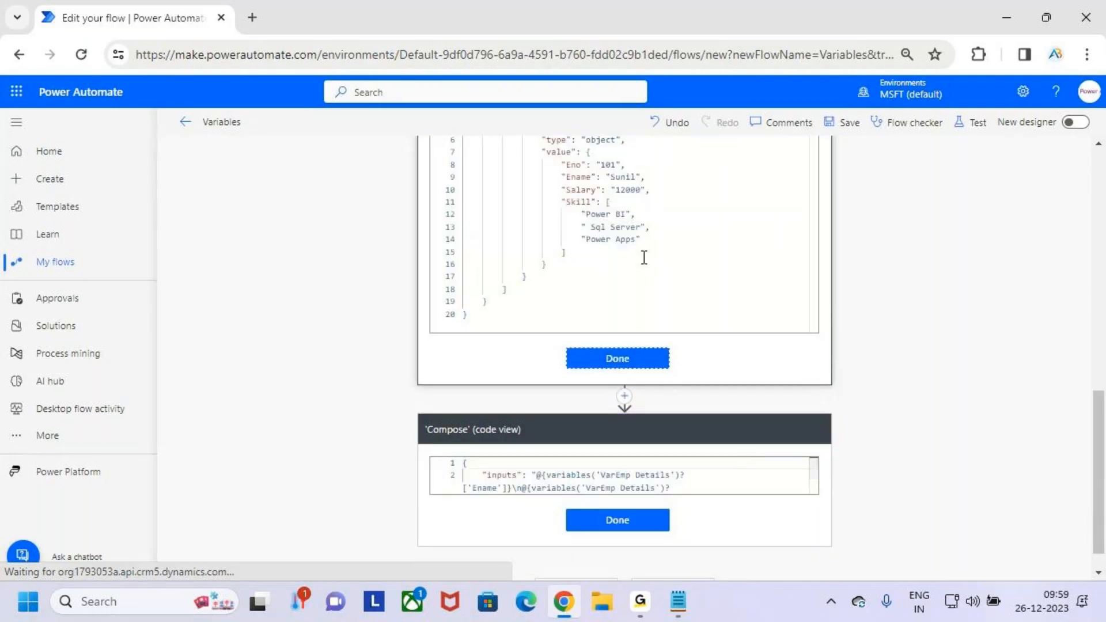
{"action": "scroll", "coordinate": [916, 295], "scroll_direction": "up", "scroll_amount": 3}
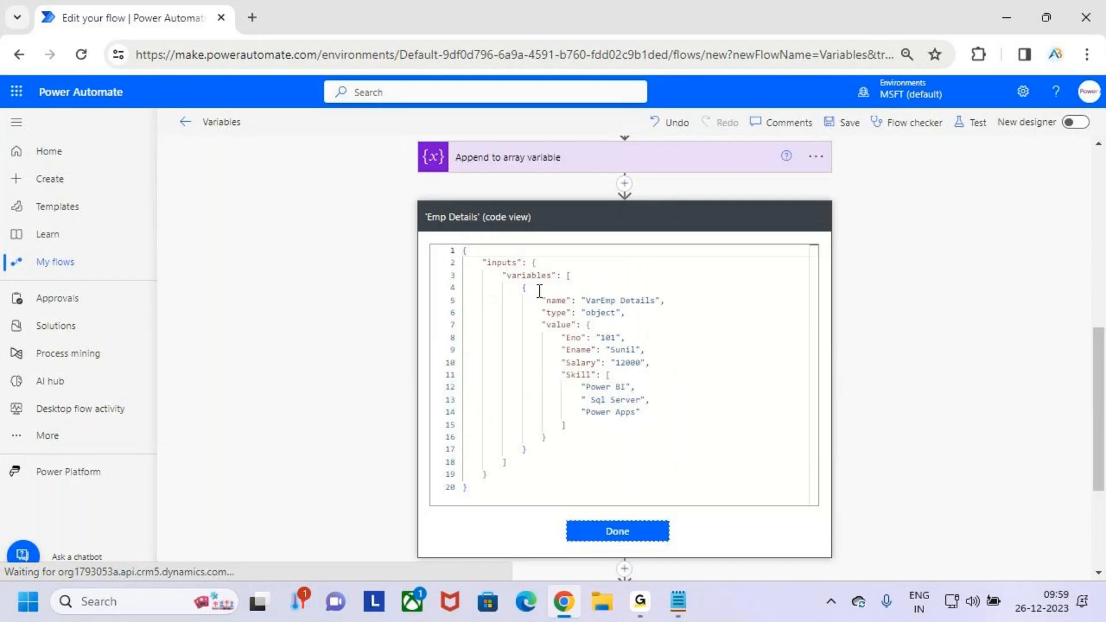
{"action": "left_click_drag", "start_coordinate": [528, 487], "coordinate": [440, 250]}
{"action": "left_click", "coordinate": [754, 454]}
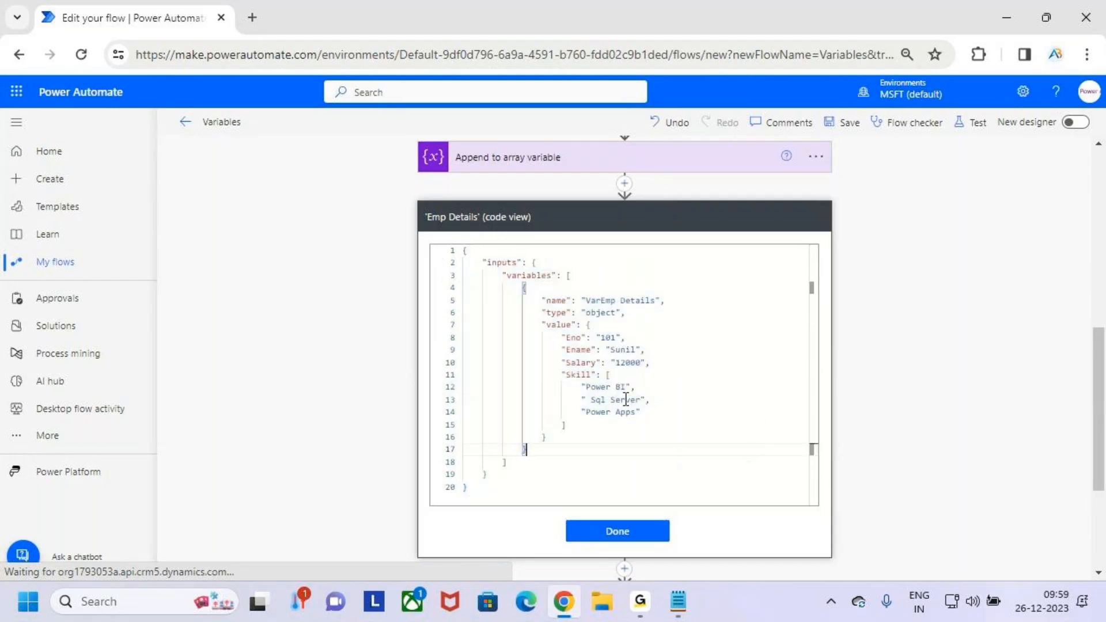
{"action": "left_click", "coordinate": [647, 536]}
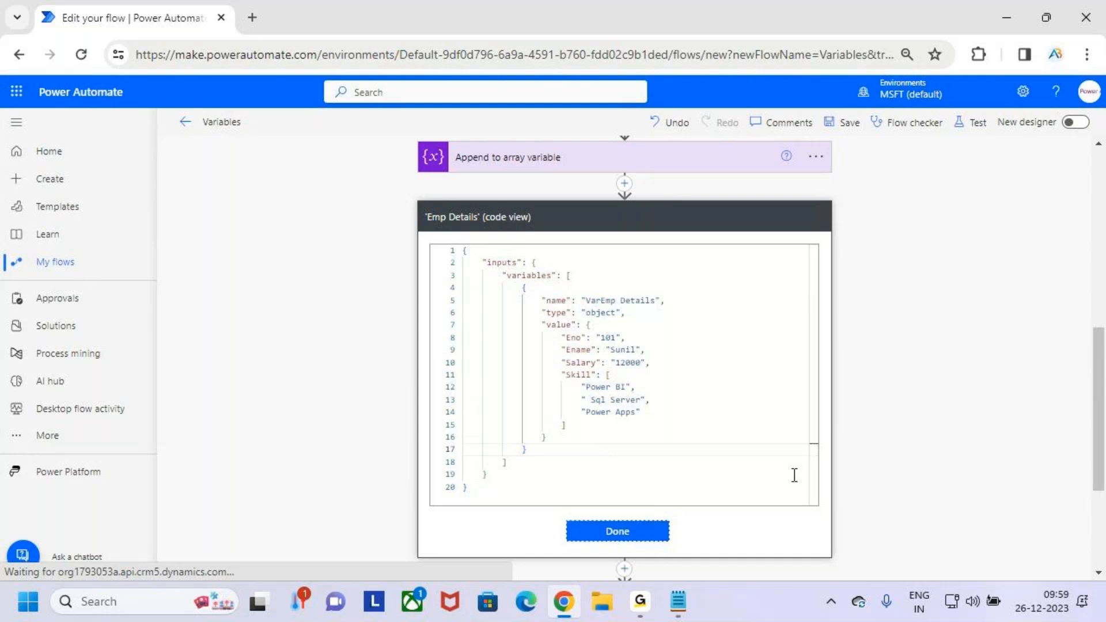
- Close the Compose action's code view and examine the Salary entry in the Emp Details object value
{"action": "scroll", "coordinate": [803, 462], "scroll_direction": "up", "scroll_amount": 3}
{"action": "scroll", "coordinate": [718, 378], "scroll_direction": "down", "scroll_amount": 8}
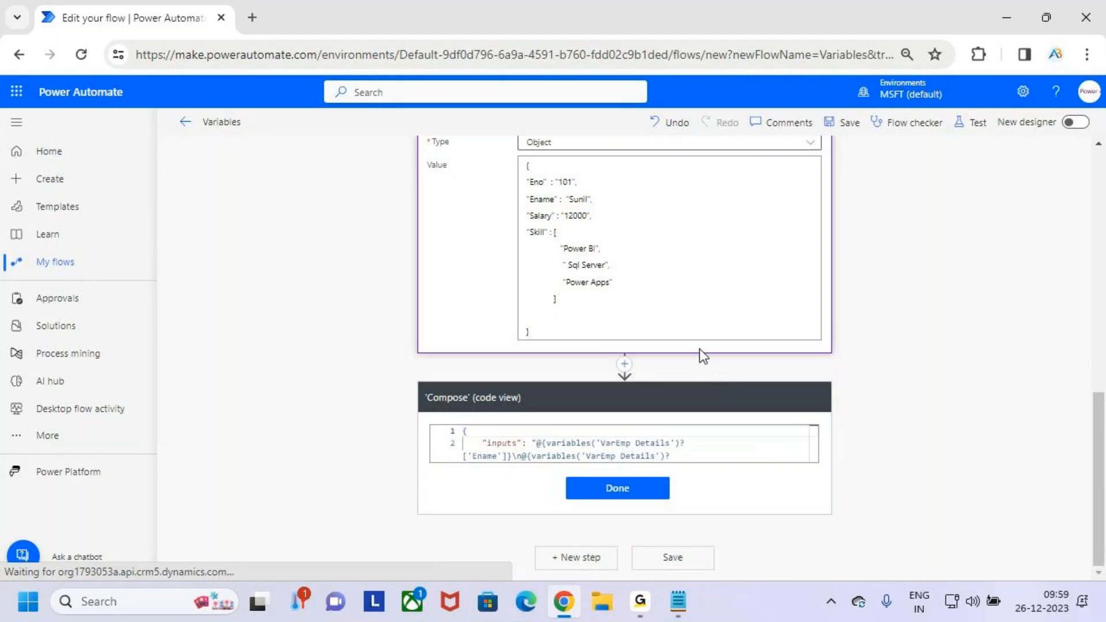
{"action": "left_click", "coordinate": [618, 490]}
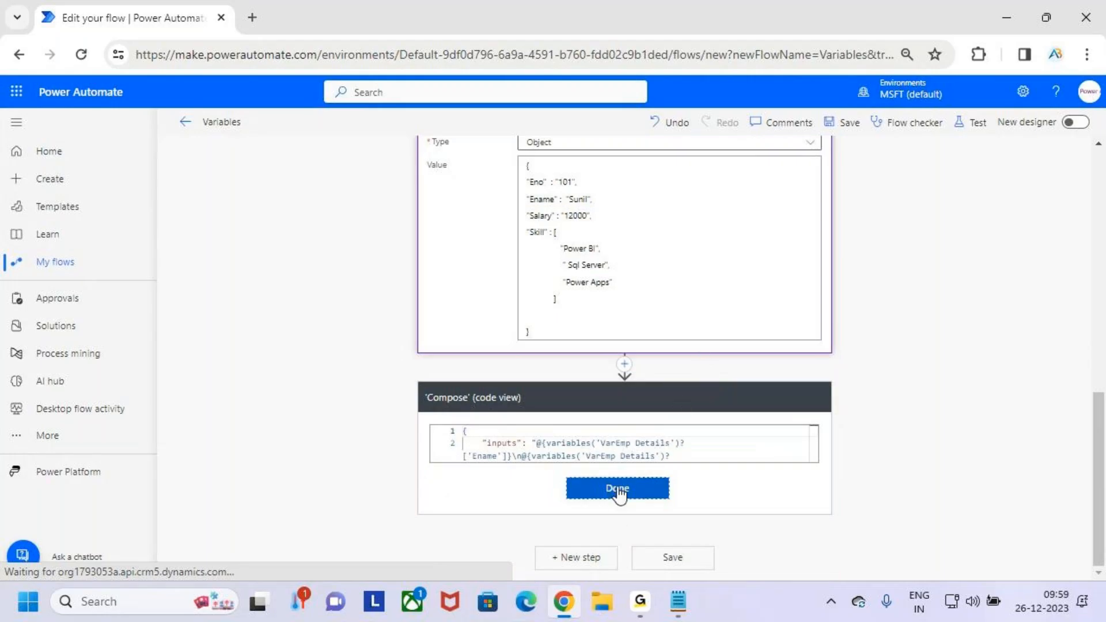
{"action": "scroll", "coordinate": [662, 364], "scroll_direction": "up", "scroll_amount": 5}
{"action": "scroll", "coordinate": [665, 364], "scroll_direction": "down", "scroll_amount": 4}
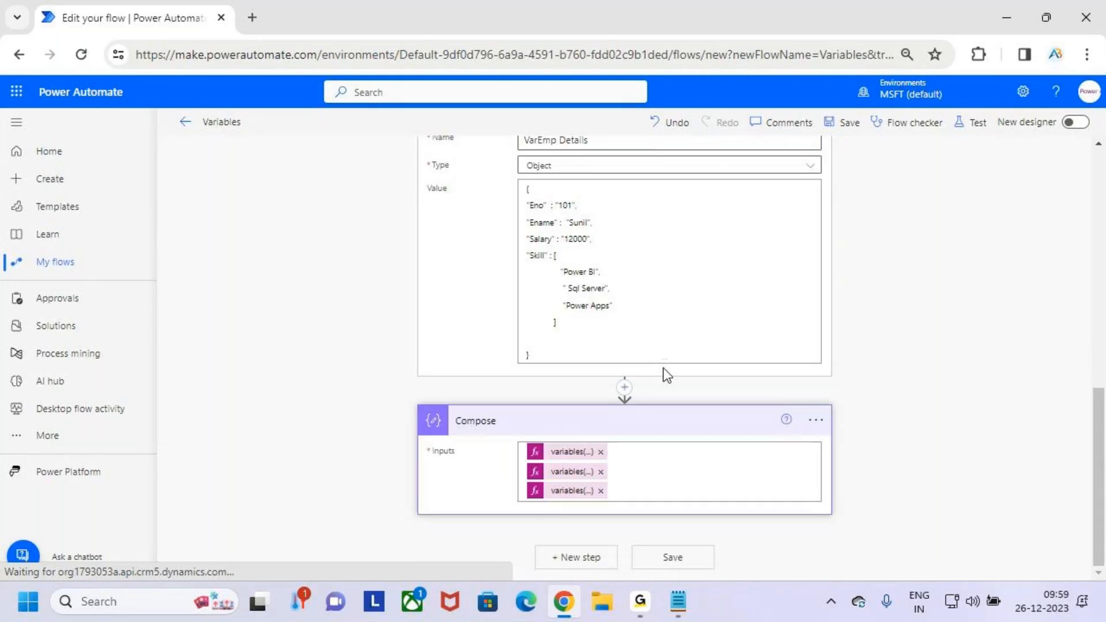
{"action": "scroll", "coordinate": [561, 306], "scroll_direction": "up", "scroll_amount": 2}
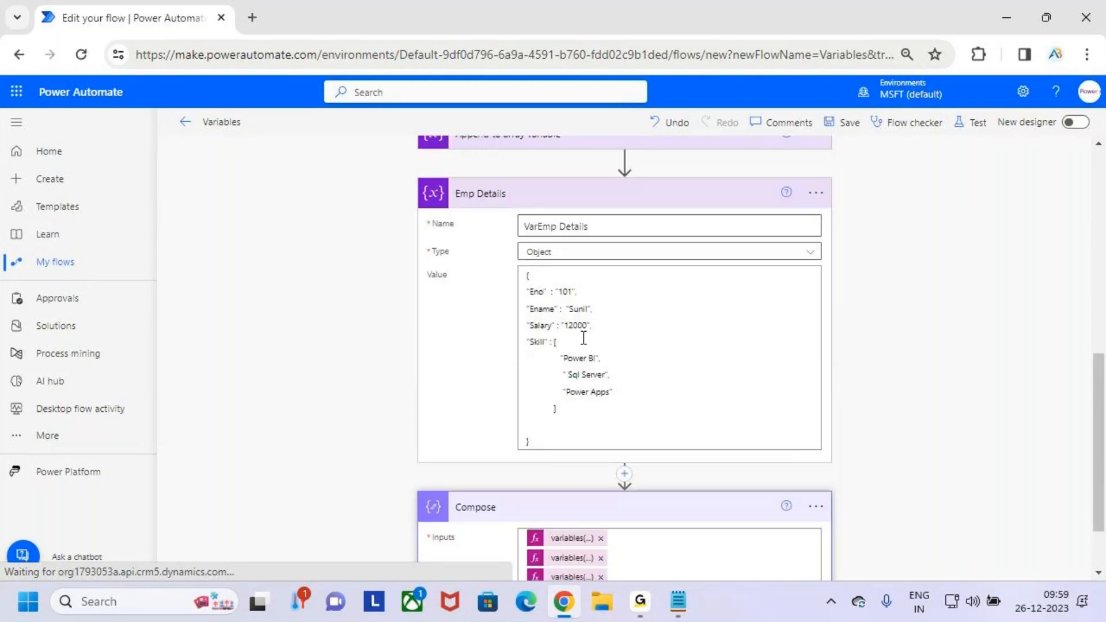
{"action": "mouse_move", "coordinate": [560, 332]}
{"action": "left_mouse_down"}
{"action": "mouse_move", "coordinate": [597, 332]}
{"action": "mouse_move", "coordinate": [587, 314]}
{"action": "mouse_move", "coordinate": [616, 307]}
{"action": "left_mouse_up"}
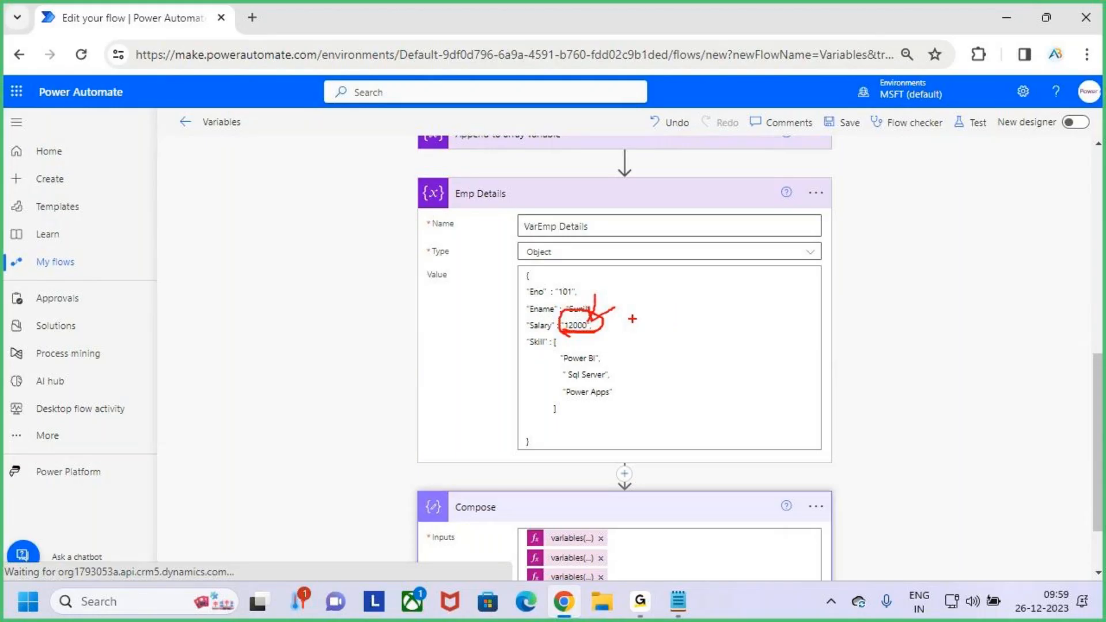
{"action": "mouse_move", "coordinate": [600, 290]}
{"action": "left_mouse_down"}
{"action": "mouse_move", "coordinate": [594, 310]}
{"action": "mouse_move", "coordinate": [628, 304]}
{"action": "mouse_move", "coordinate": [657, 317]}
{"action": "mouse_move", "coordinate": [585, 332]}
{"action": "mouse_move", "coordinate": [649, 360]}
{"action": "left_mouse_up"}
{"action": "key", "text": "Escape"}
{"action": "scroll", "coordinate": [650, 375], "scroll_direction": "down", "scroll_amount": 2}
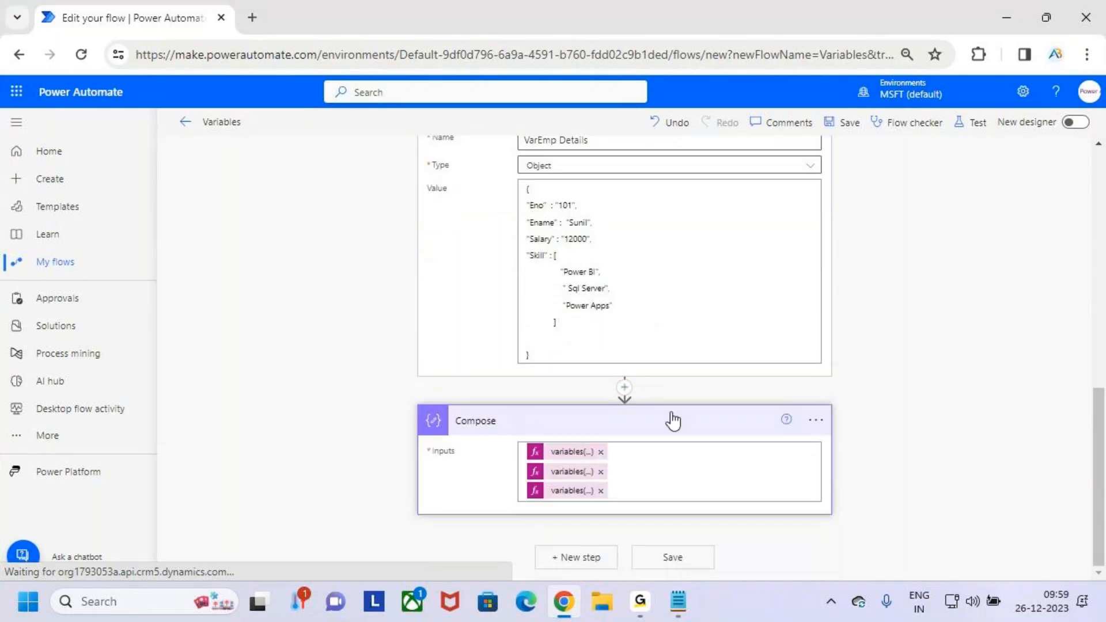
- Collapse the Emp Details action and reopen the Compose action beneath it
{"action": "left_click", "coordinate": [672, 420]}
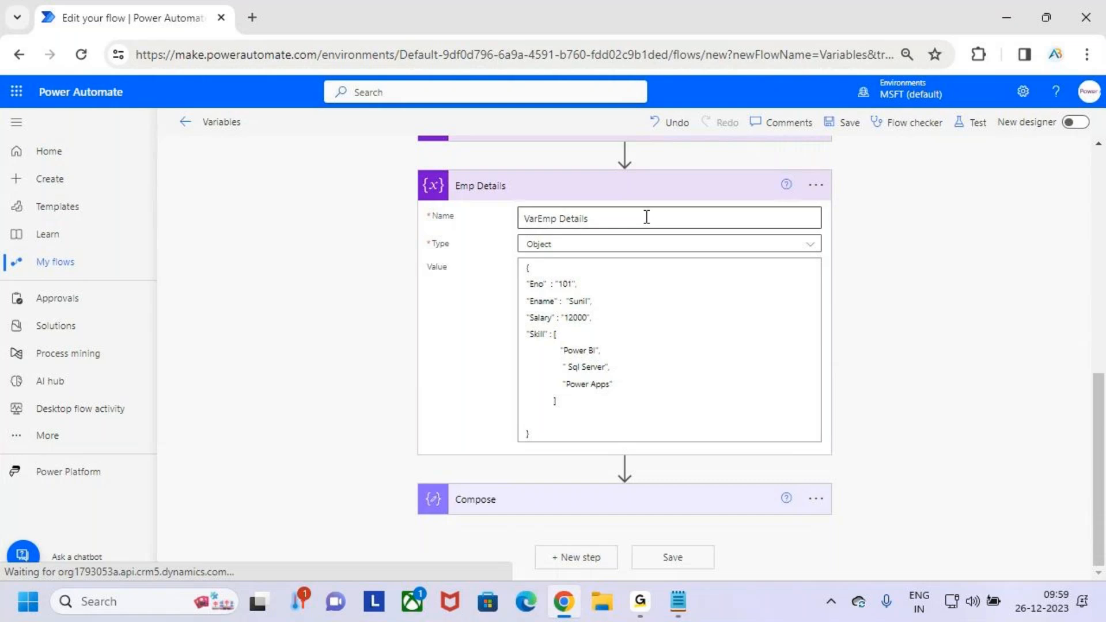
{"action": "left_click", "coordinate": [647, 193]}
{"action": "left_click", "coordinate": [700, 499]}
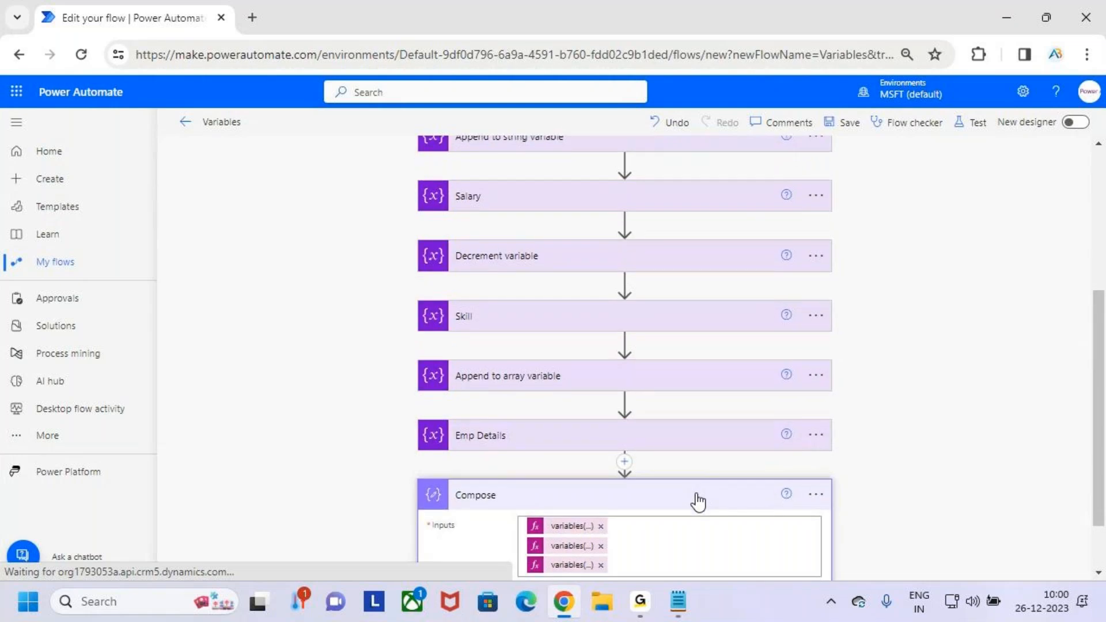
{"action": "left_click", "coordinate": [655, 491]}
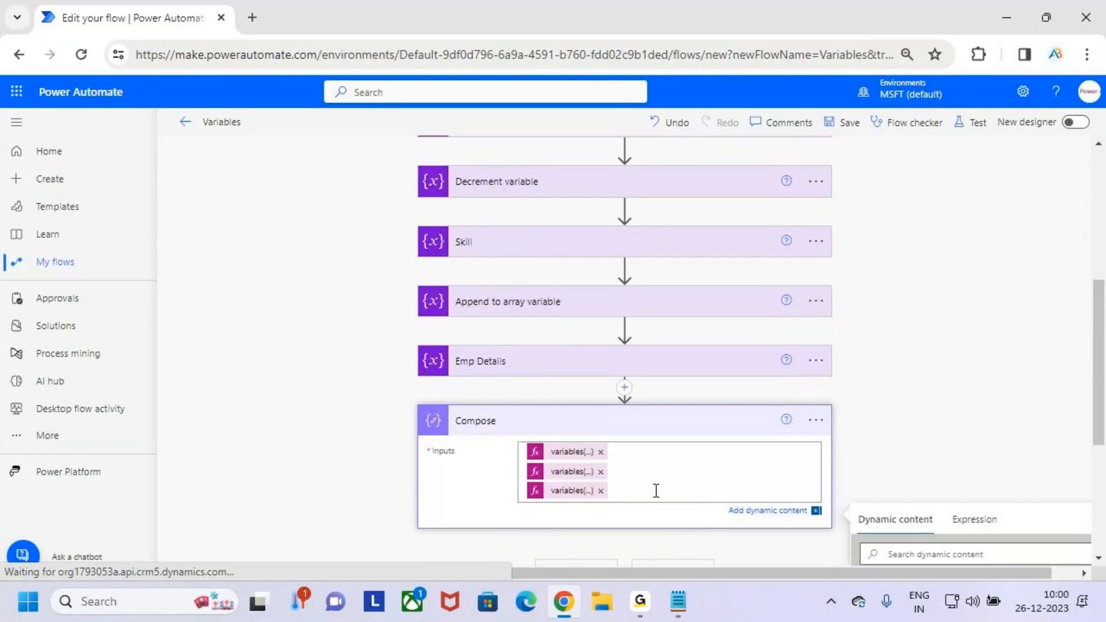
{"action": "key", "text": "Return"}
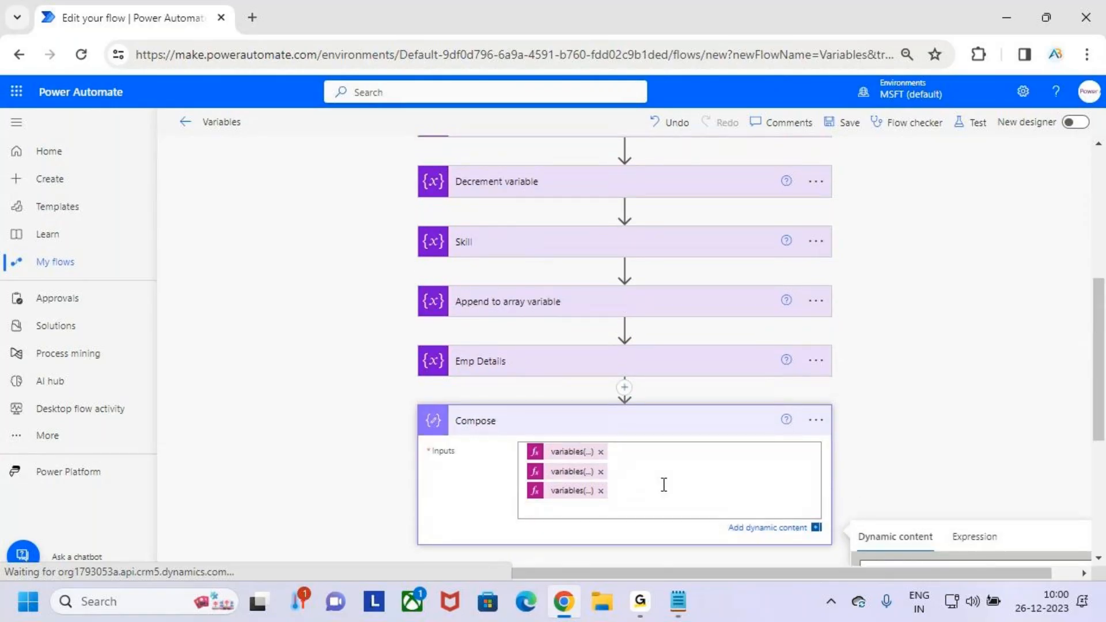
{"action": "scroll", "coordinate": [669, 485], "scroll_direction": "down", "scroll_amount": 5}
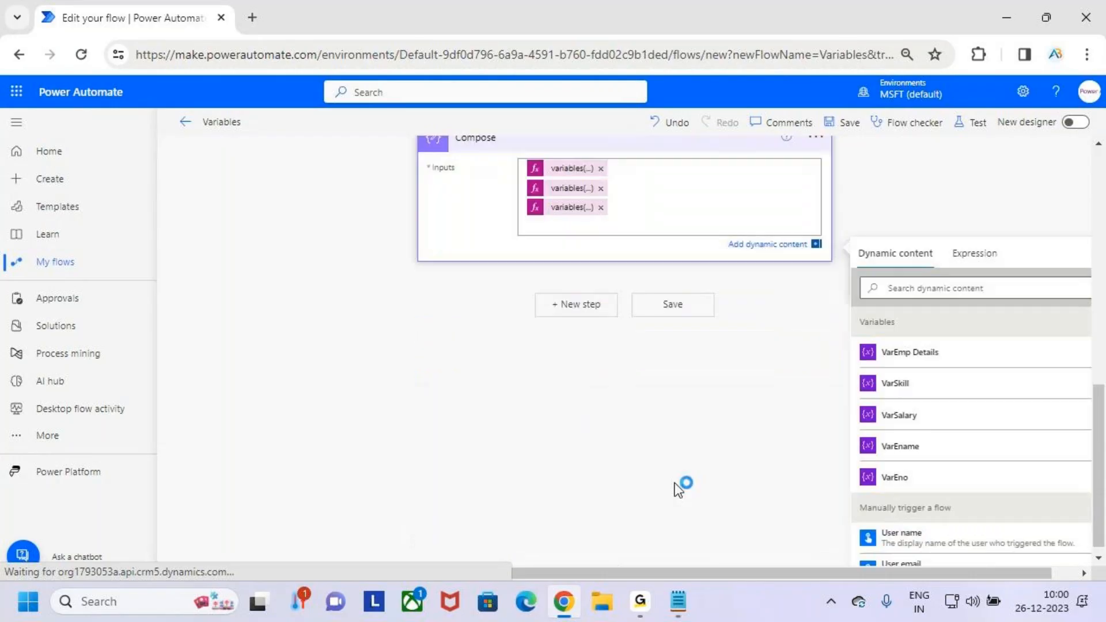
{"action": "left_click", "coordinate": [926, 282]}
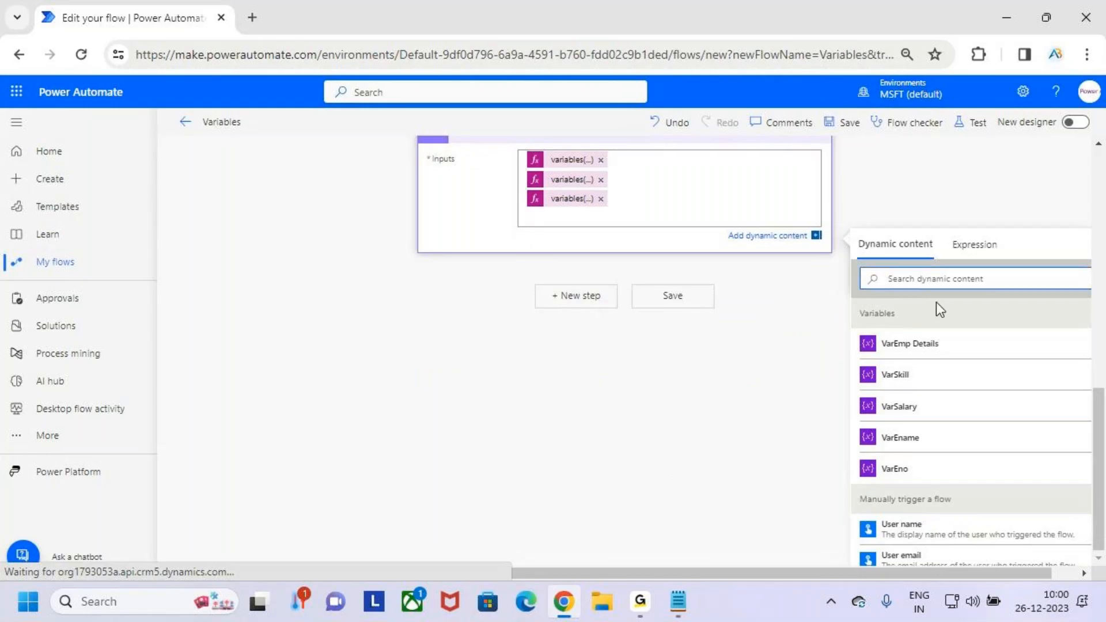
{"action": "type", "text": "set"}
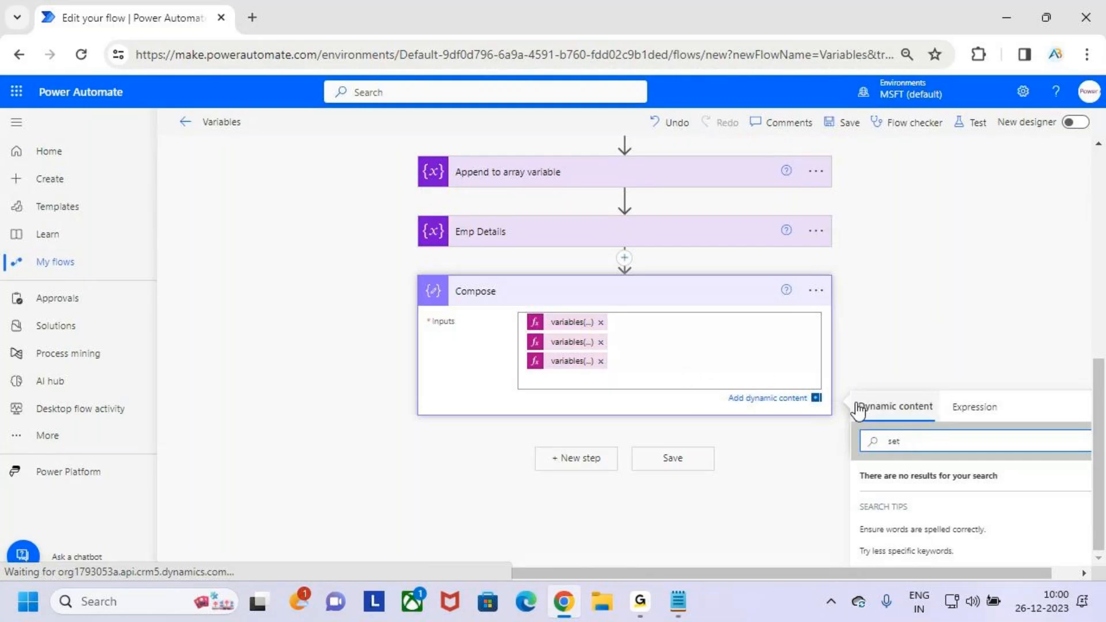
{"action": "key", "text": "BackSpace"}
{"action": "key", "text": "BackSpace"}
{"action": "key", "text": "BackSpace"}
{"action": "scroll", "coordinate": [711, 235], "scroll_direction": "up", "scroll_amount": 2}
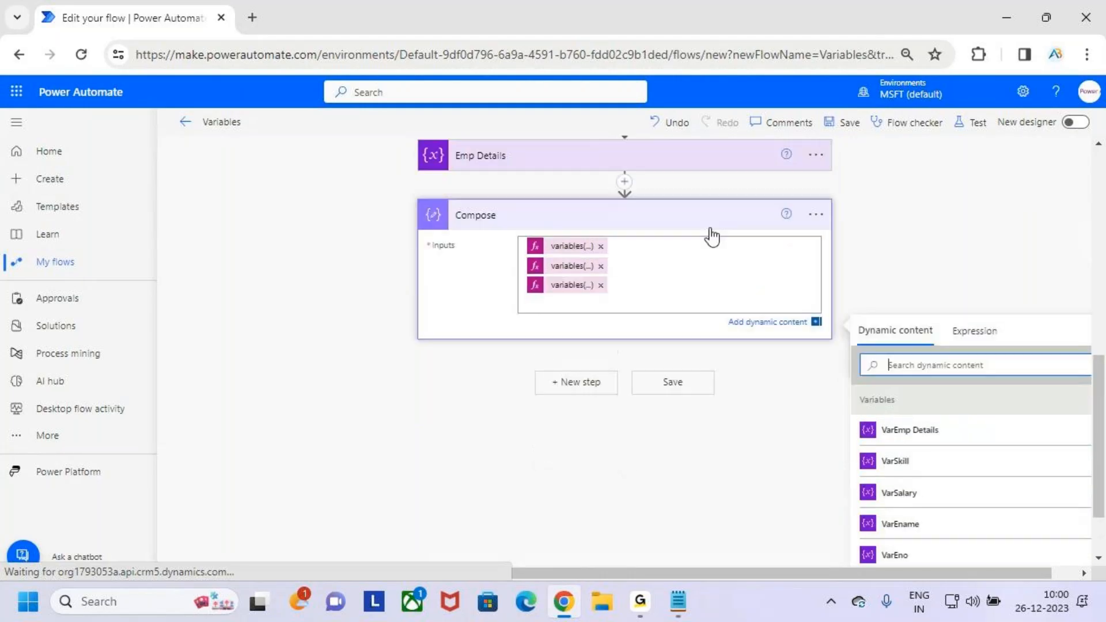
{"action": "left_click", "coordinate": [708, 223]}
- Add a second Data Operation Compose action at the end of the flow
{"action": "left_click", "coordinate": [587, 556]}
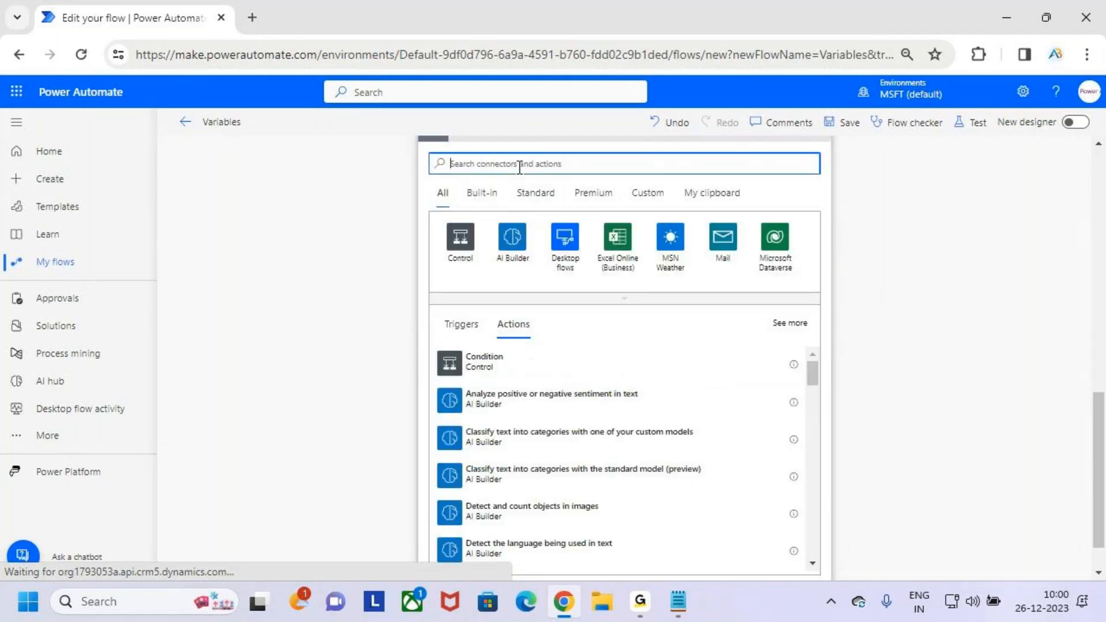
{"action": "type", "text": "action"}
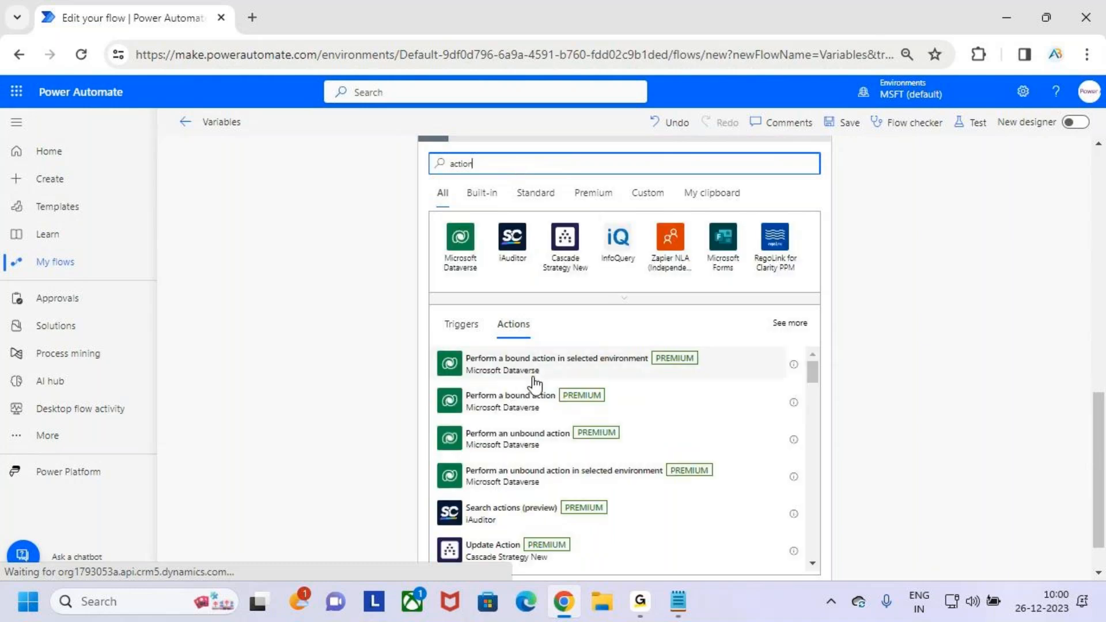
{"action": "left_click_drag", "start_coordinate": [501, 165], "coordinate": [378, 170]}
{"action": "type", "text": "c"}
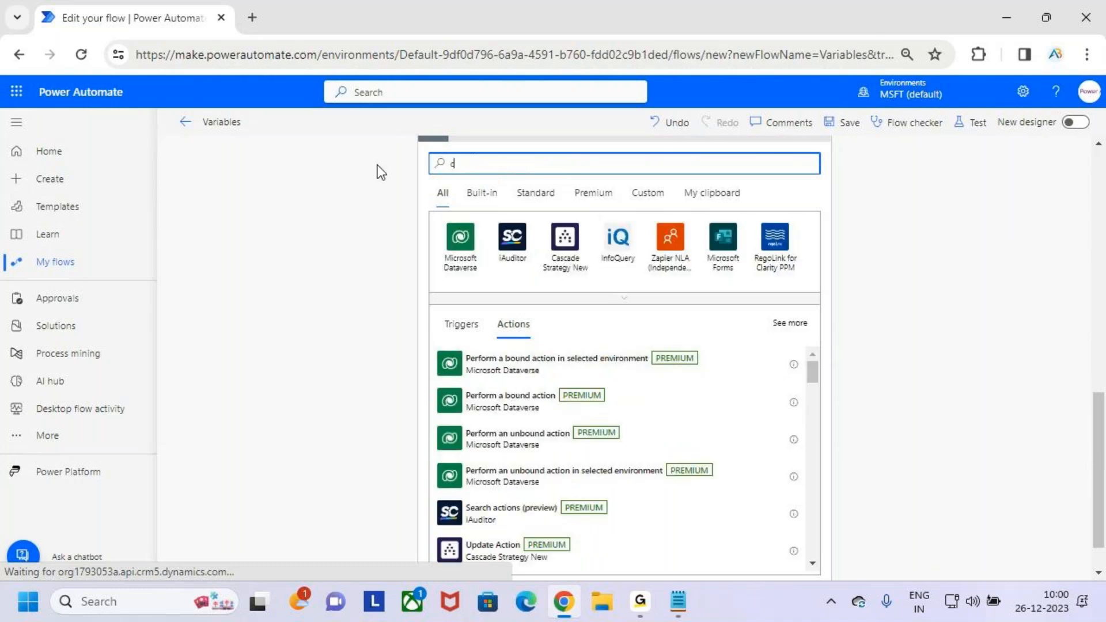
{"action": "type", "text": "ompose"}
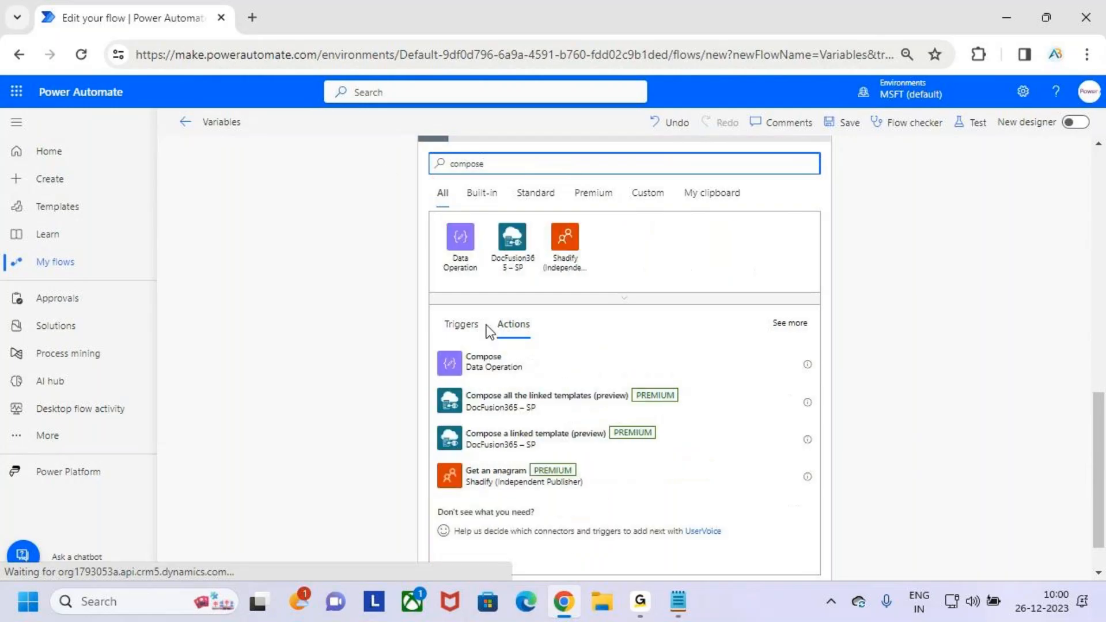
{"action": "left_click", "coordinate": [573, 365]}
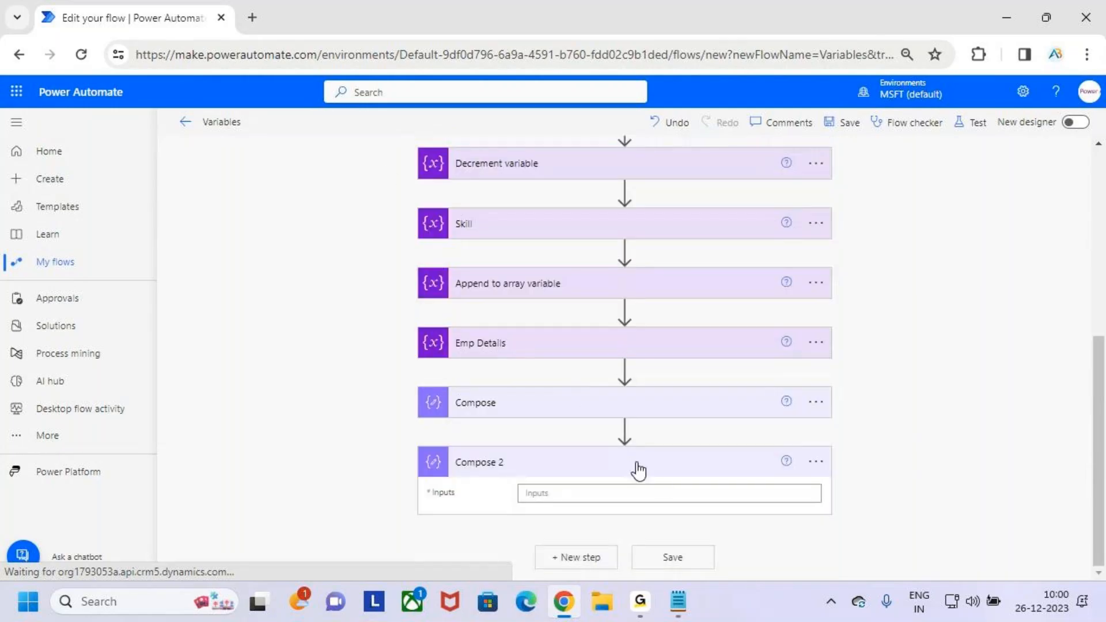
{"action": "left_click", "coordinate": [666, 489]}
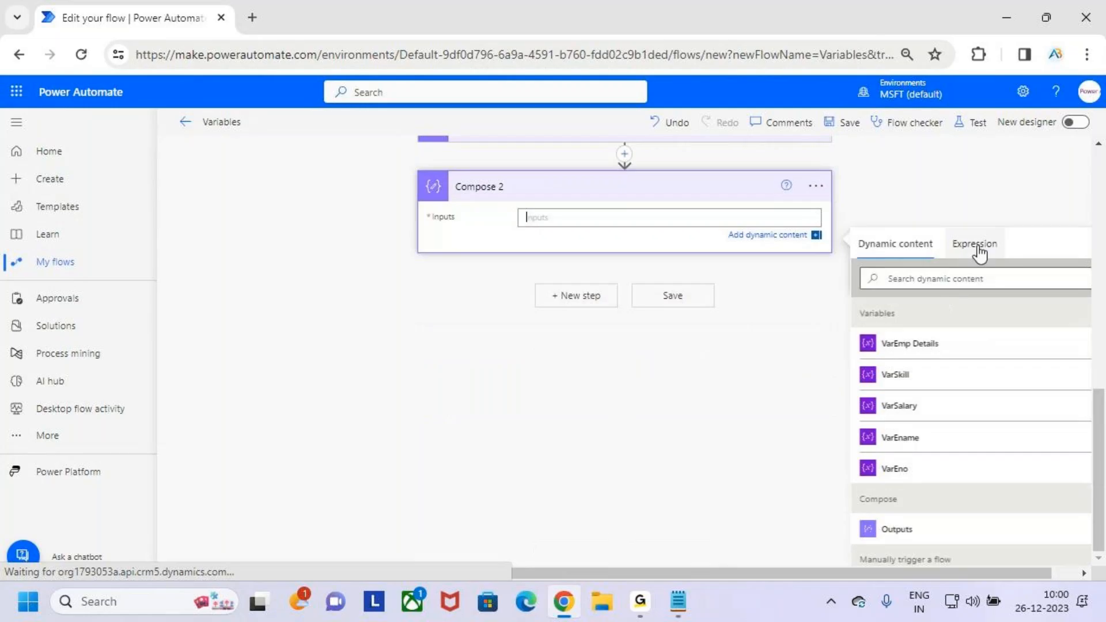
{"action": "left_click", "coordinate": [978, 245]}
{"action": "type", "text": "set"}
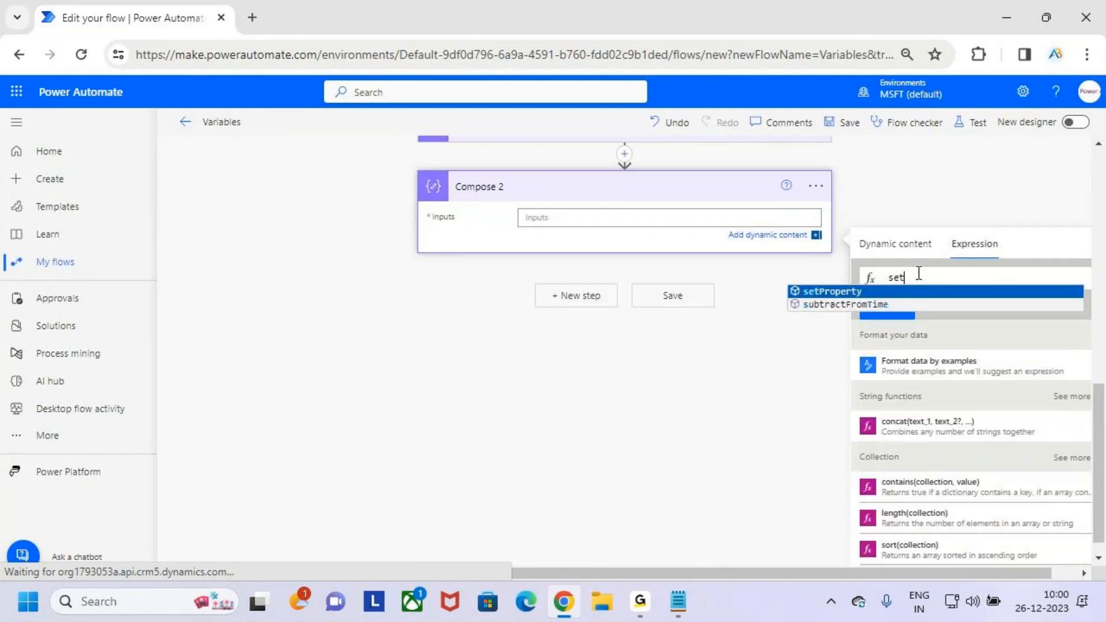
{"action": "key", "text": "Return"}
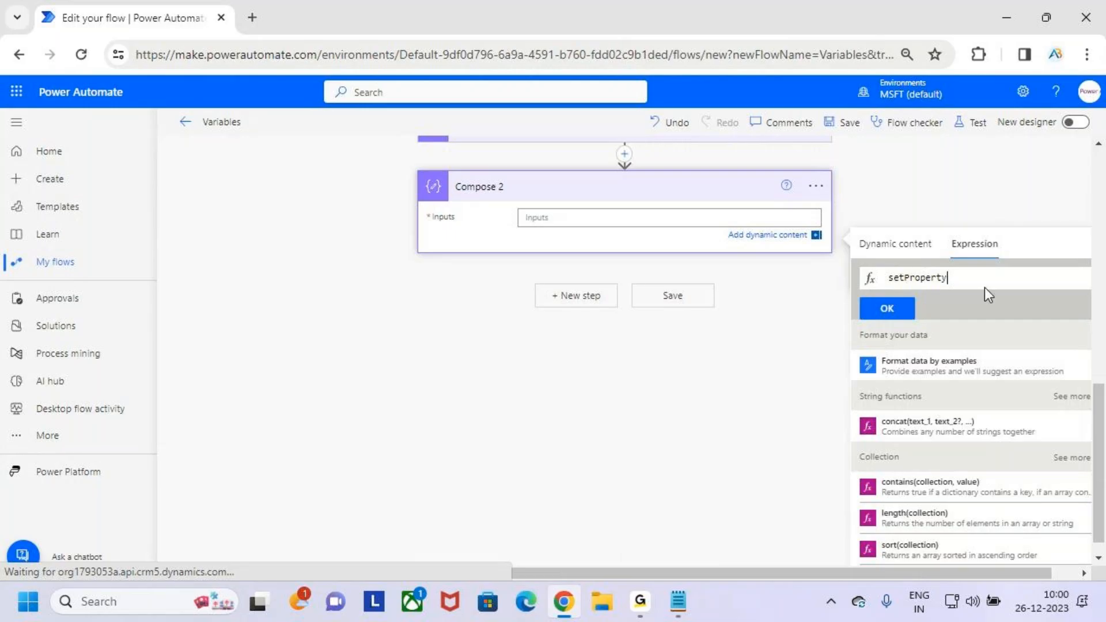
{"action": "type", "text": "("}
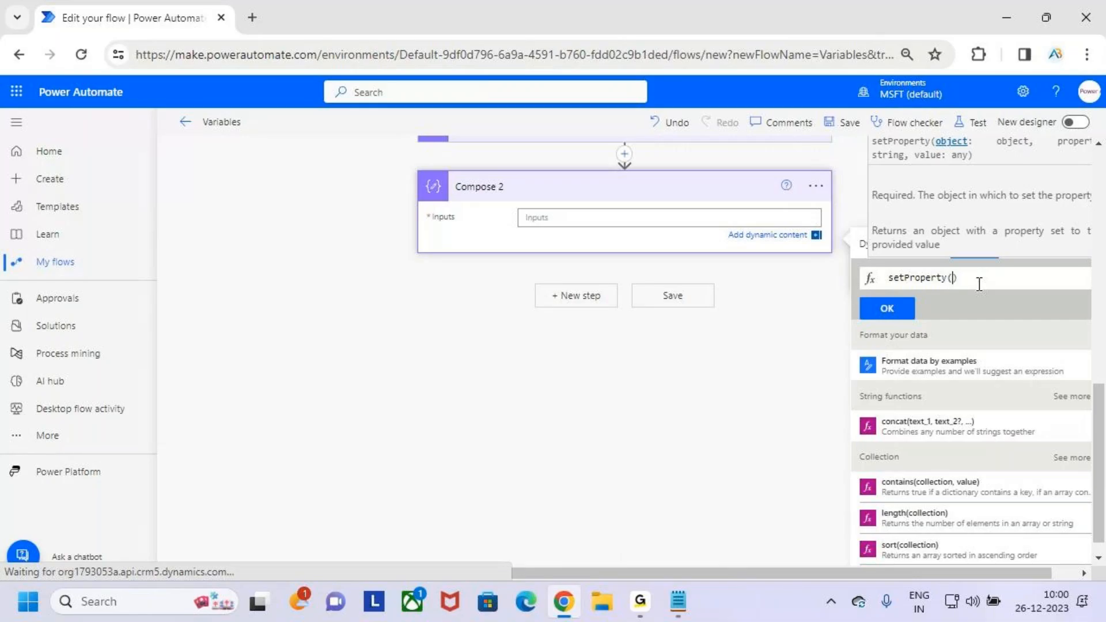
- Open the first expression of the original Compose action and select its variables('VarEmp Details') part for reuse
{"action": "scroll", "coordinate": [533, 261], "scroll_direction": "up", "scroll_amount": 3}
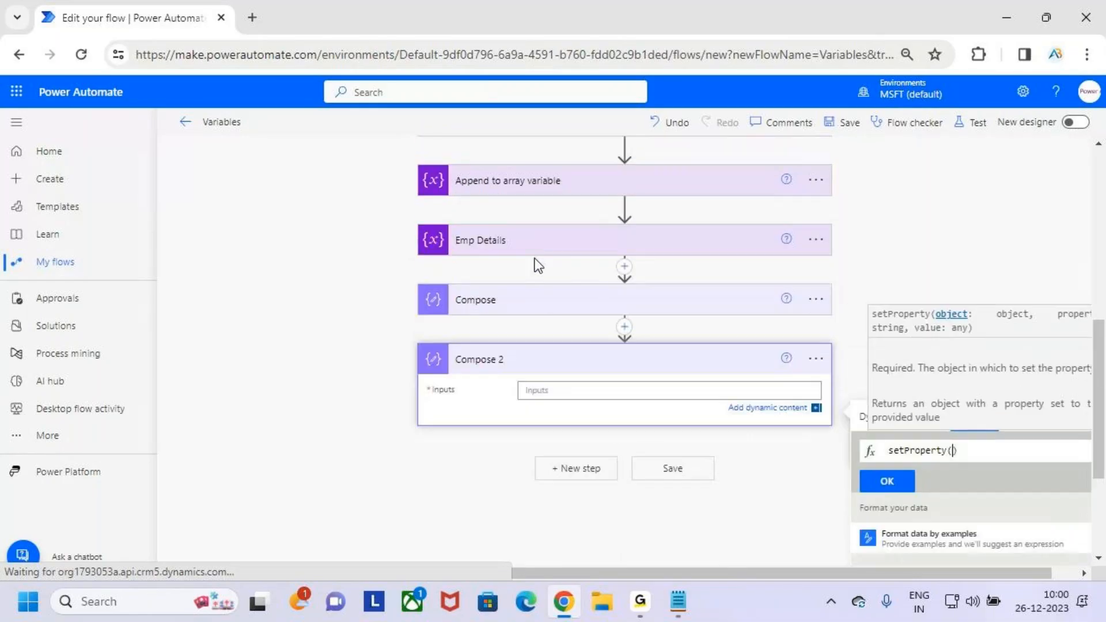
{"action": "left_click", "coordinate": [558, 309]}
{"action": "left_click", "coordinate": [576, 345]}
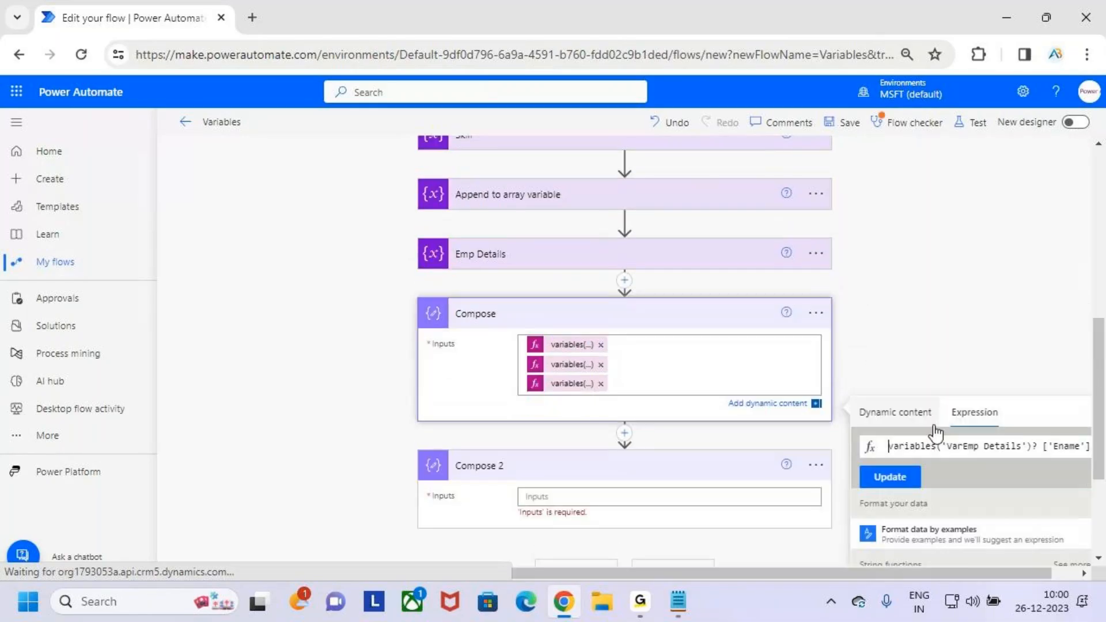
{"action": "double_click", "coordinate": [898, 360]}
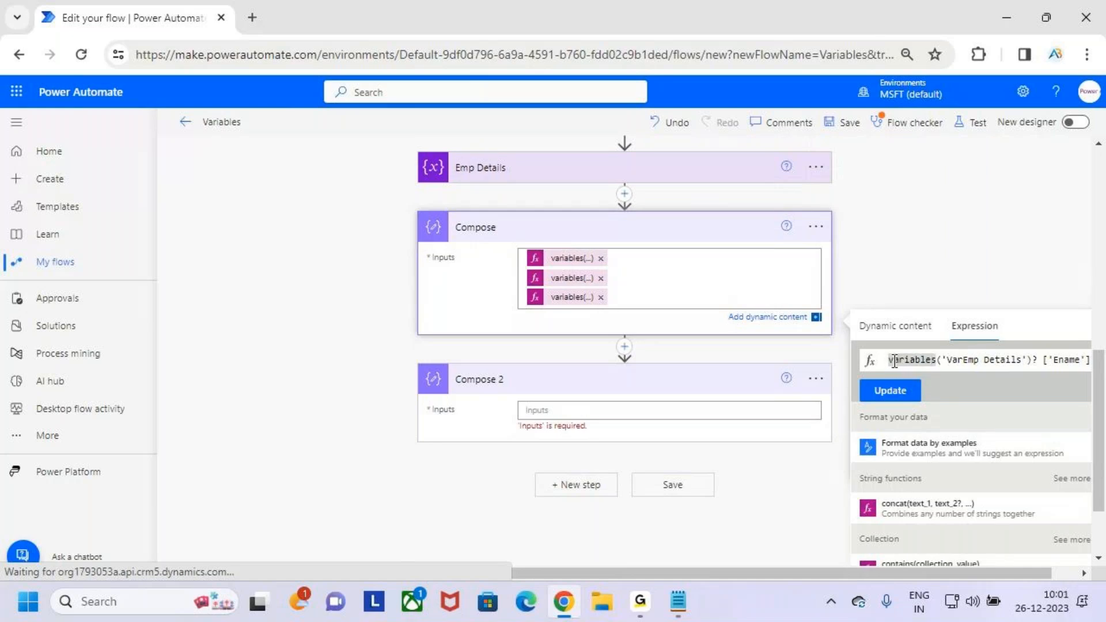
{"action": "key", "text": "Home"}
{"action": "key", "text": "shift+Right"}
{"action": "key", "text": "shift+Right"}
{"action": "key", "text": "shift+Right"}
{"action": "key", "text": "shift+Right"}
{"action": "key", "text": "shift+Right"}
{"action": "key", "text": "shift+Right"}
{"action": "key", "text": "shift+Right"}
{"action": "key", "text": "shift+Right"}
{"action": "key", "text": "shift+Right"}
{"action": "key", "text": "shift+Right"}
{"action": "key", "text": "shift+Right"}
{"action": "key", "text": "shift+Right"}
{"action": "key", "text": "shift+Right"}
{"action": "key", "text": "shift+Right"}
{"action": "key", "text": "shift+Right"}
{"action": "key", "text": "shift+Right"}
{"action": "key", "text": "shift+Right"}
{"action": "key", "text": "shift+Right"}
{"action": "key", "text": "shift+Right"}
{"action": "key", "text": "shift+Right"}
{"action": "key", "text": "shift+Right"}
{"action": "key", "text": "shift+Right"}
{"action": "key", "text": "shift+Right"}
{"action": "key", "text": "shift+Right"}
{"action": "key", "text": "shift+Right"}
{"action": "key", "text": "shift+Right"}
{"action": "key", "text": "ctrl+c"}
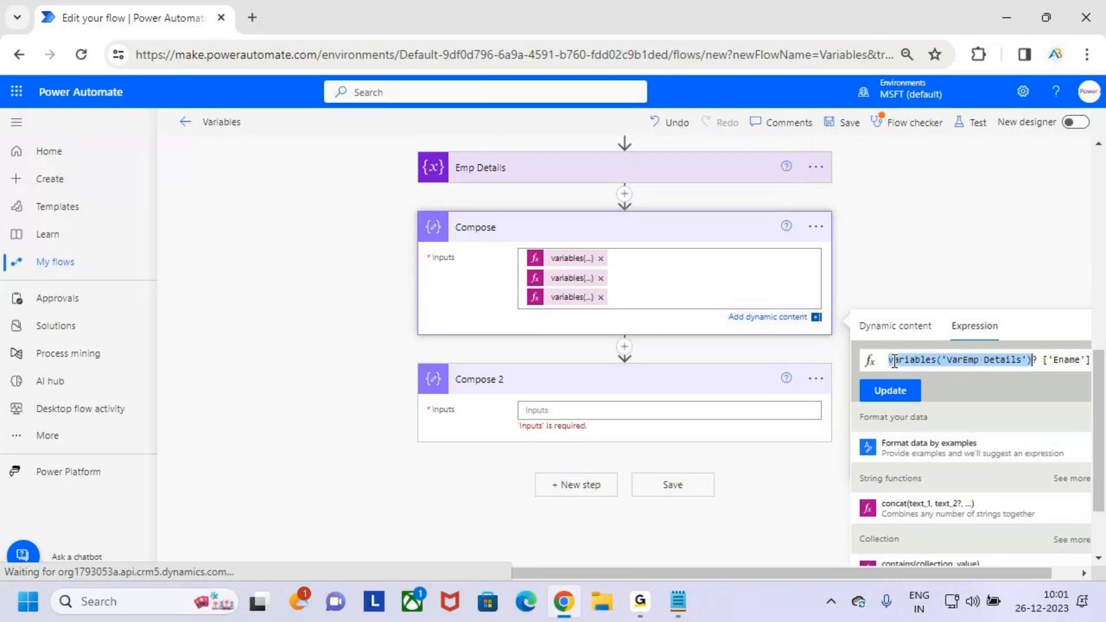
- Search the dynamic content for "set" in the inputs of Compose 2
{"action": "left_click", "coordinate": [567, 410]}
{"action": "left_click", "coordinate": [948, 472]}
{"action": "scroll", "coordinate": [955, 482], "scroll_direction": "down", "scroll_amount": 3}
{"action": "type", "text": "s"}
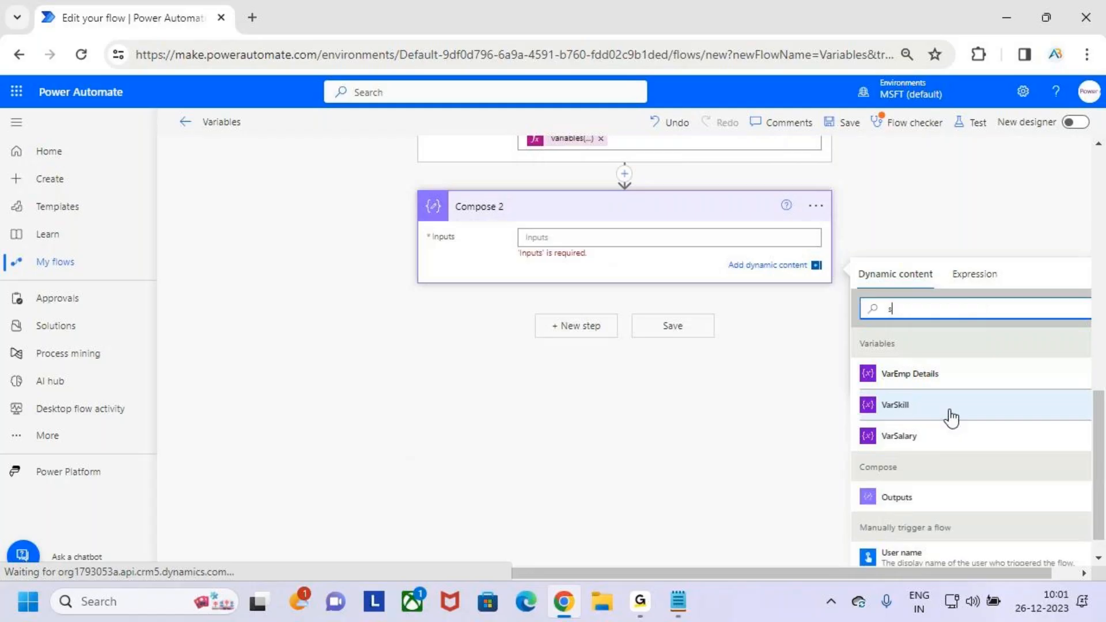
{"action": "type", "text": "et"}
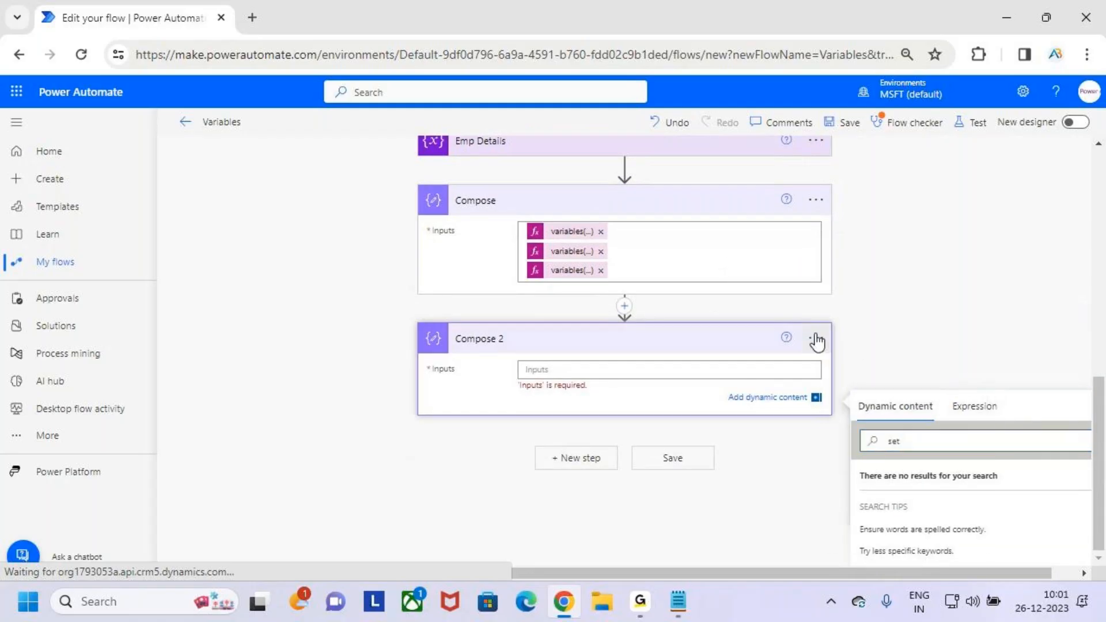
- Delete the empty Compose 2 action from the flow
{"action": "left_click", "coordinate": [893, 419]}
{"action": "left_click", "coordinate": [816, 451]}
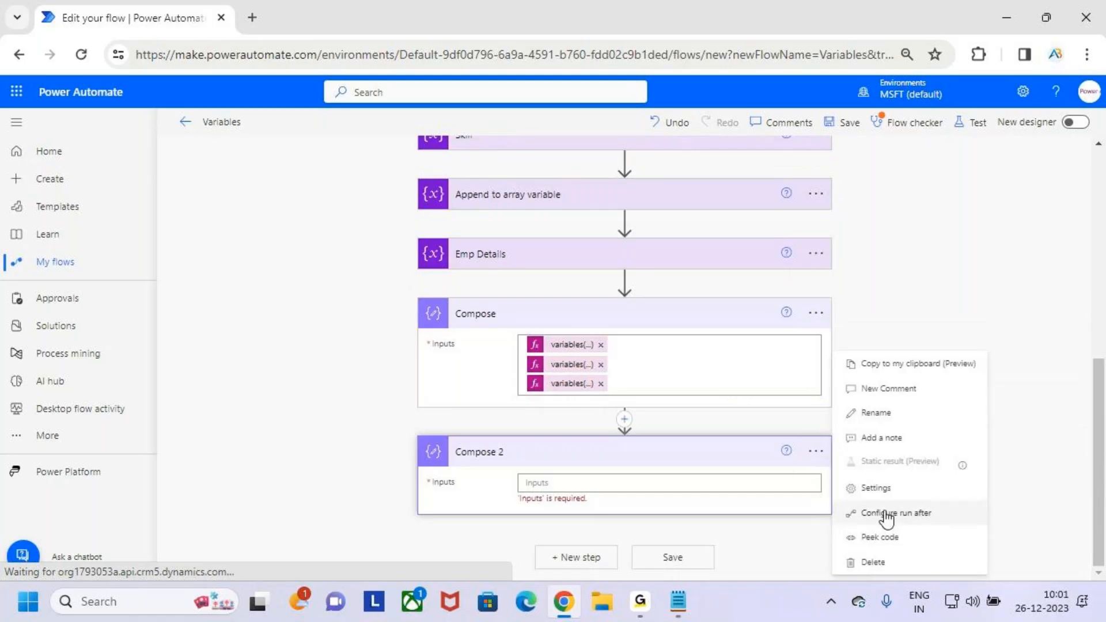
{"action": "left_click", "coordinate": [816, 450]}
- Add a new Data Operation Compose action at the end of the flow, below the existing Compose action
{"action": "left_click", "coordinate": [566, 361]}
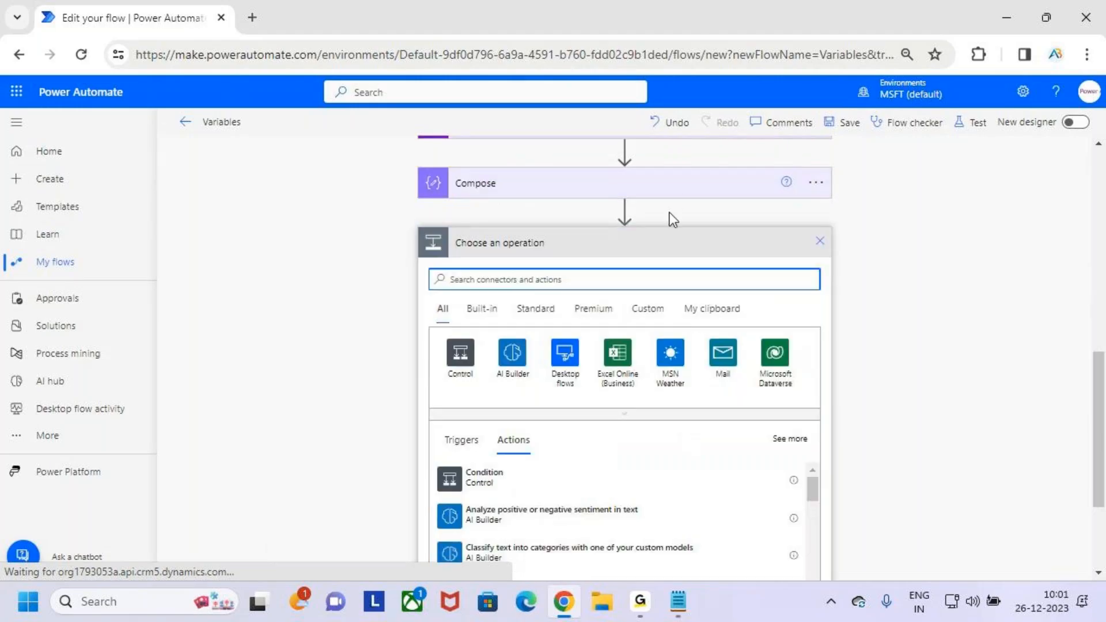
{"action": "scroll", "coordinate": [669, 219], "scroll_direction": "up", "scroll_amount": 1}
{"action": "scroll", "coordinate": [670, 248], "scroll_direction": "down", "scroll_amount": 3}
{"action": "scroll", "coordinate": [735, 190], "scroll_direction": "up", "scroll_amount": 5}
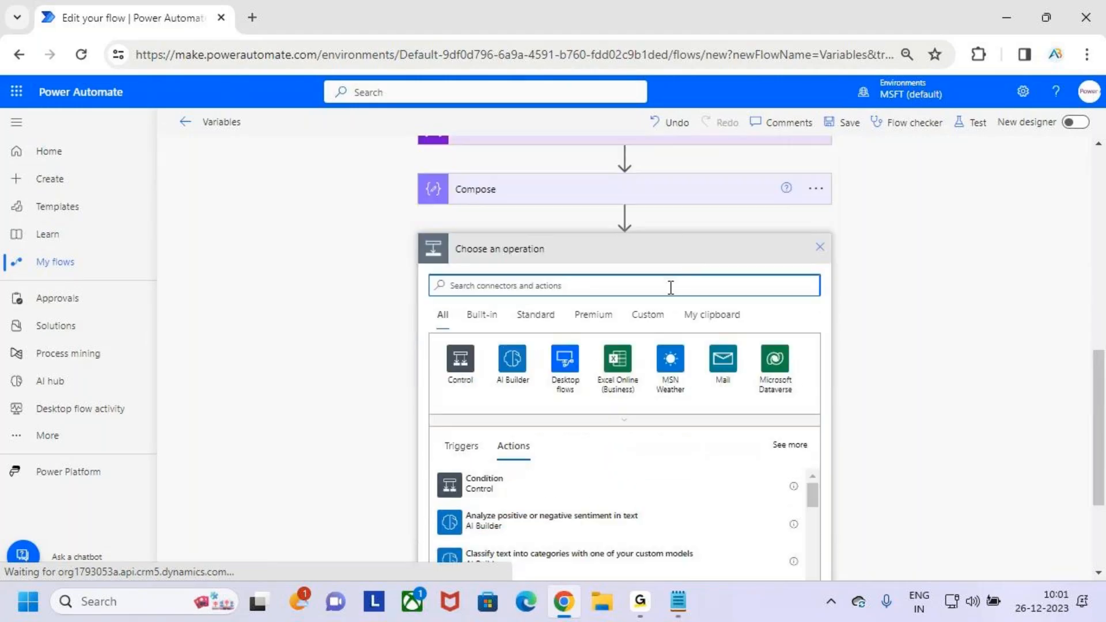
{"action": "type", "text": "com"}
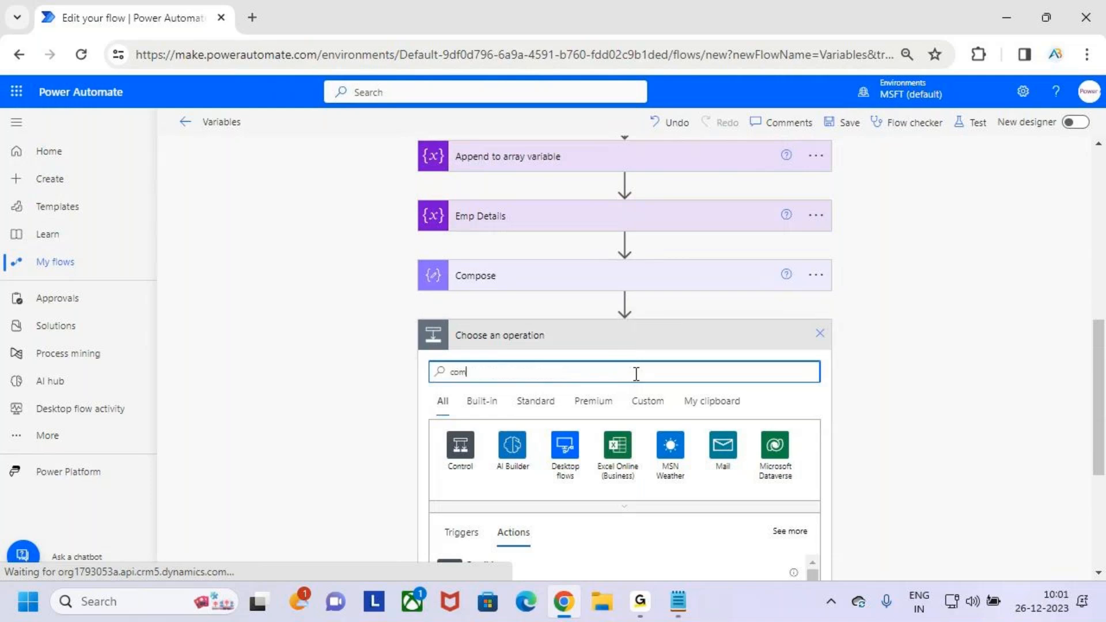
{"action": "scroll", "coordinate": [632, 383], "scroll_direction": "down", "scroll_amount": 3}
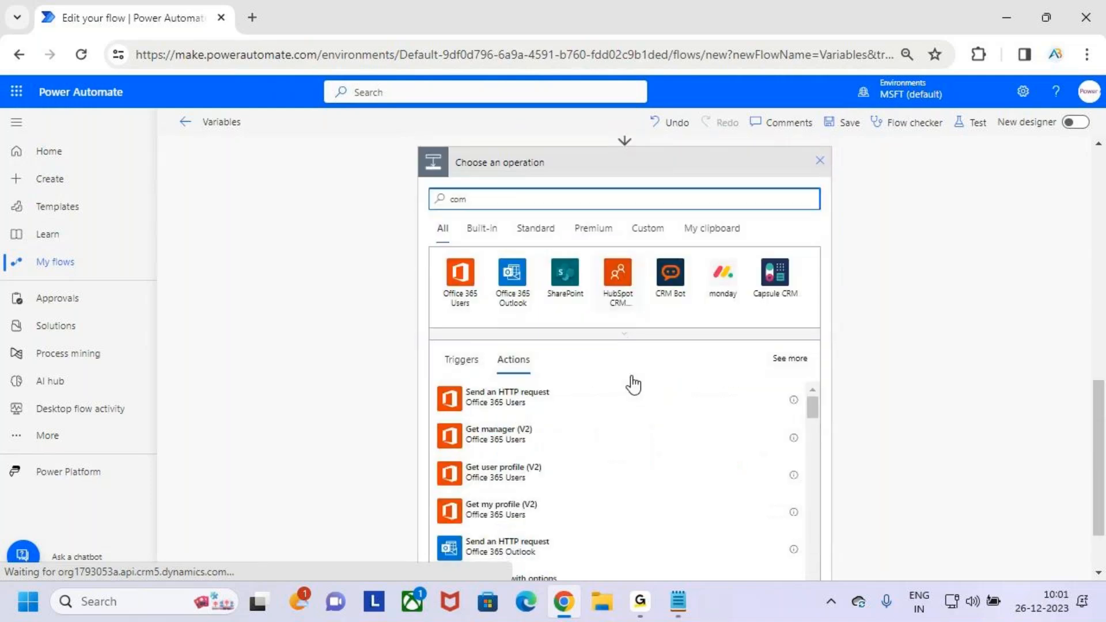
{"action": "scroll", "coordinate": [625, 412], "scroll_direction": "down", "scroll_amount": 5}
{"action": "type", "text": "piose"}
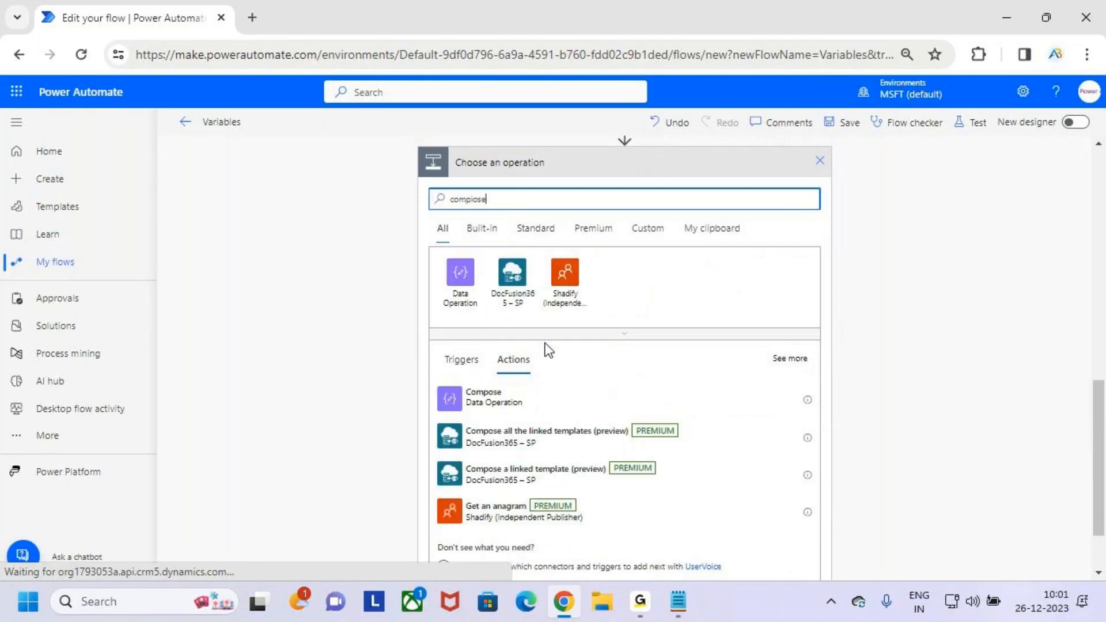
{"action": "left_click", "coordinate": [552, 398]}
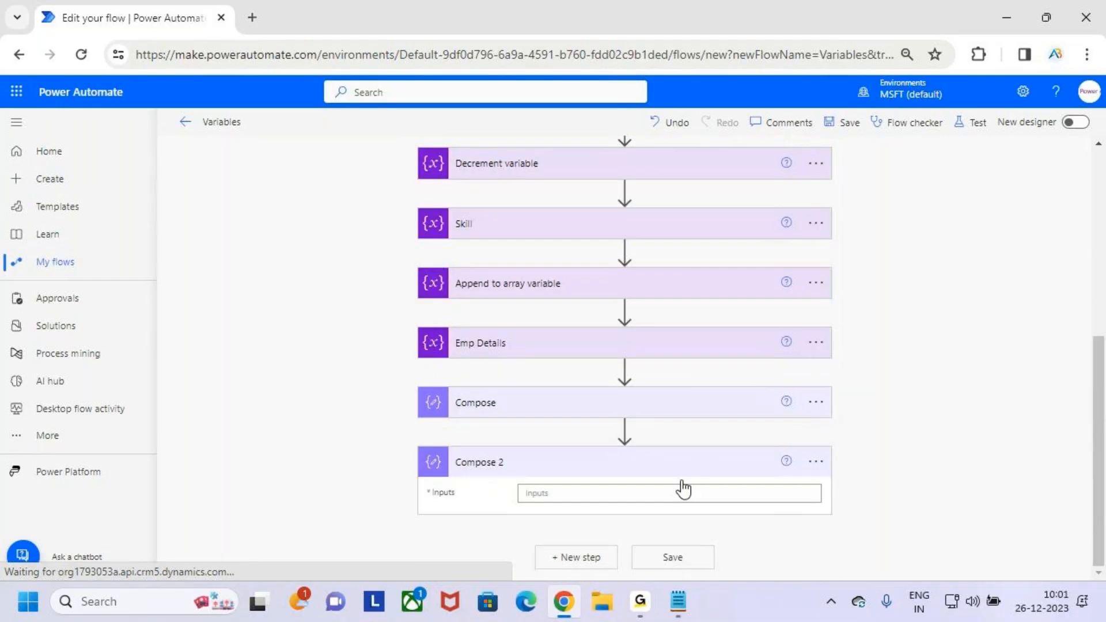
- Start a setProperty expression for the Compose 2 inputs with variables('VarEmp Details') as its object argument
{"action": "left_click", "coordinate": [782, 499]}
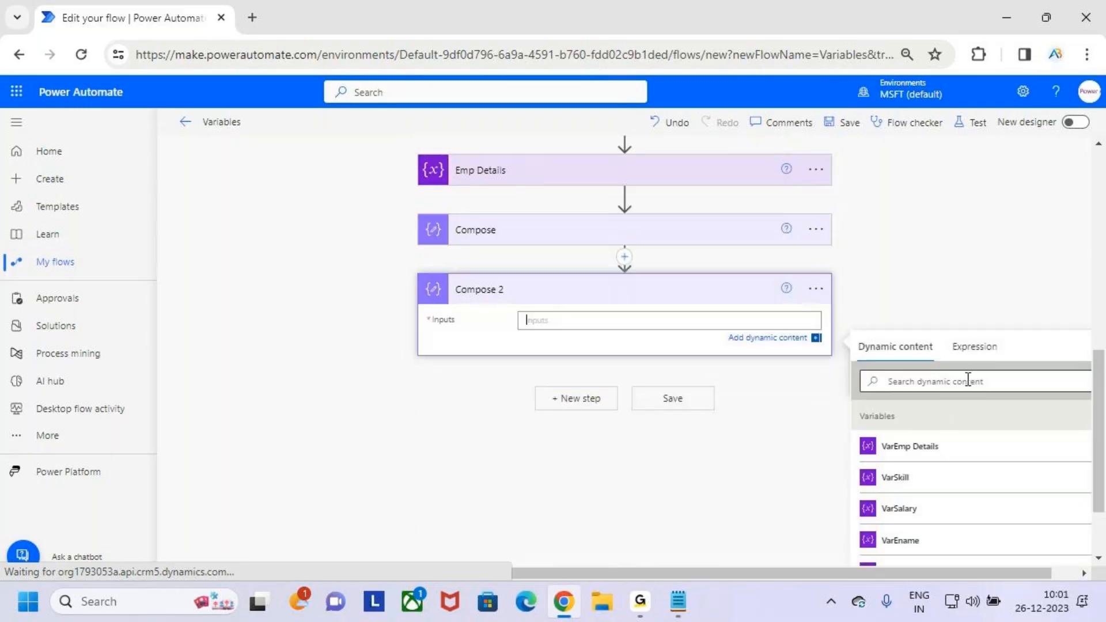
{"action": "left_click", "coordinate": [975, 347]}
{"action": "type", "text": "set"}
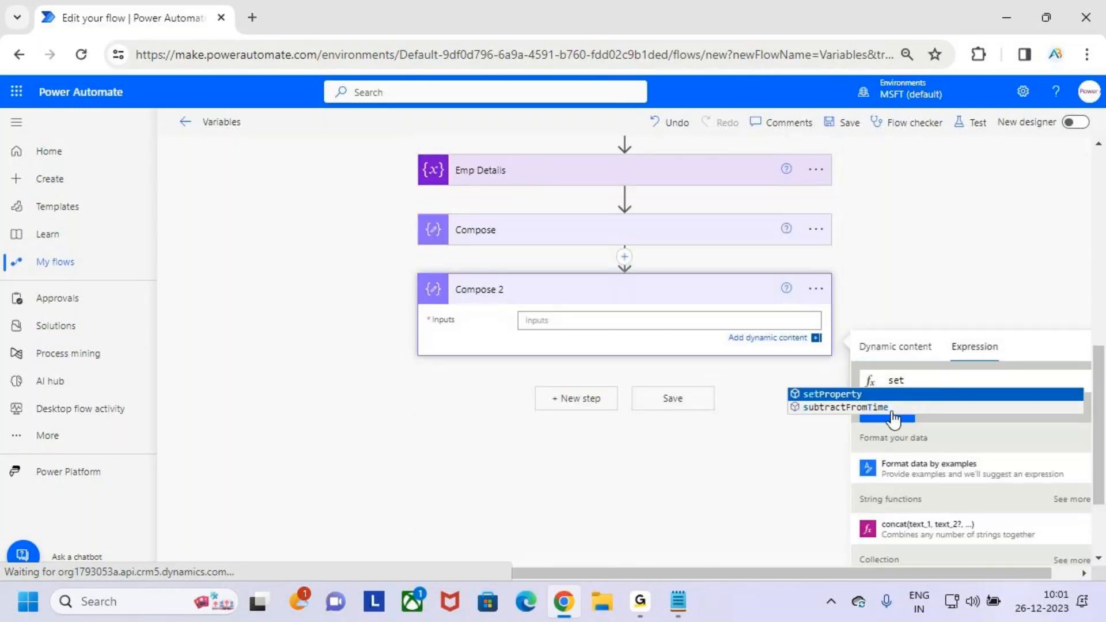
{"action": "key", "text": "Tab"}
{"action": "type", "text": "("}
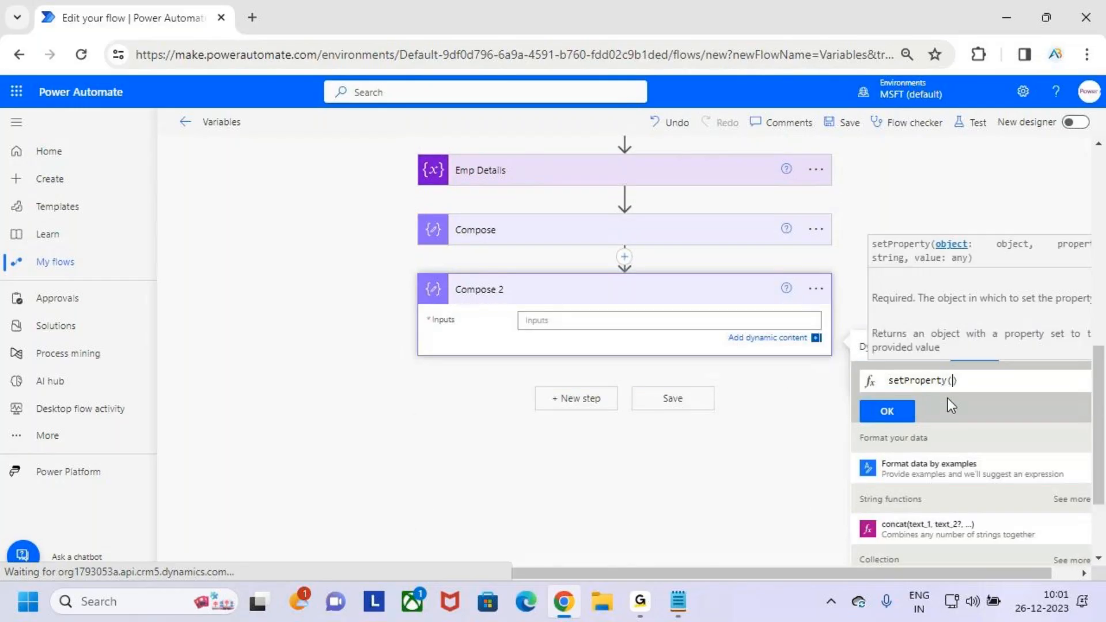
{"action": "key", "text": "ctrl+v"}
{"action": "left_click_drag", "start_coordinate": [964, 381], "coordinate": [1105, 384]}
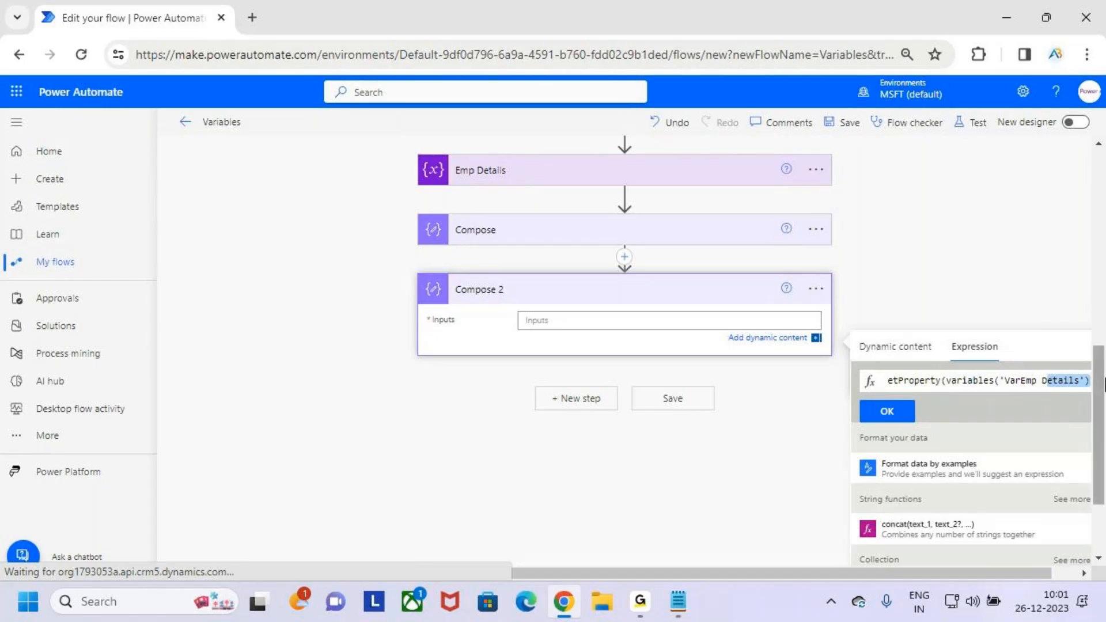
{"action": "key", "text": "Right"}
{"action": "type", "text": ","}
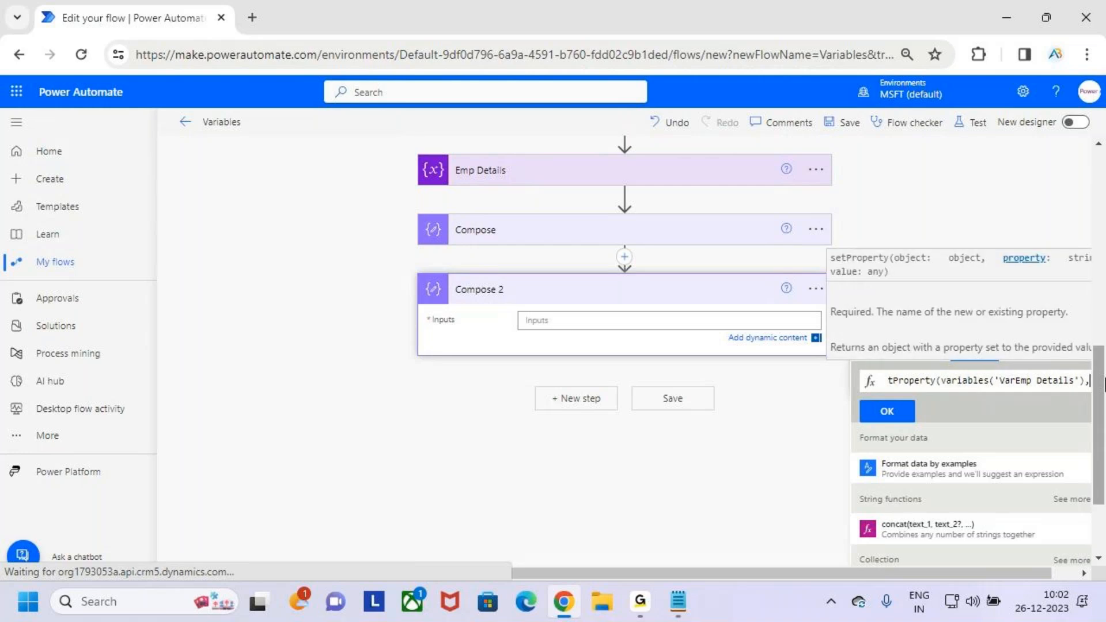
{"action": "type", "text": "''"}
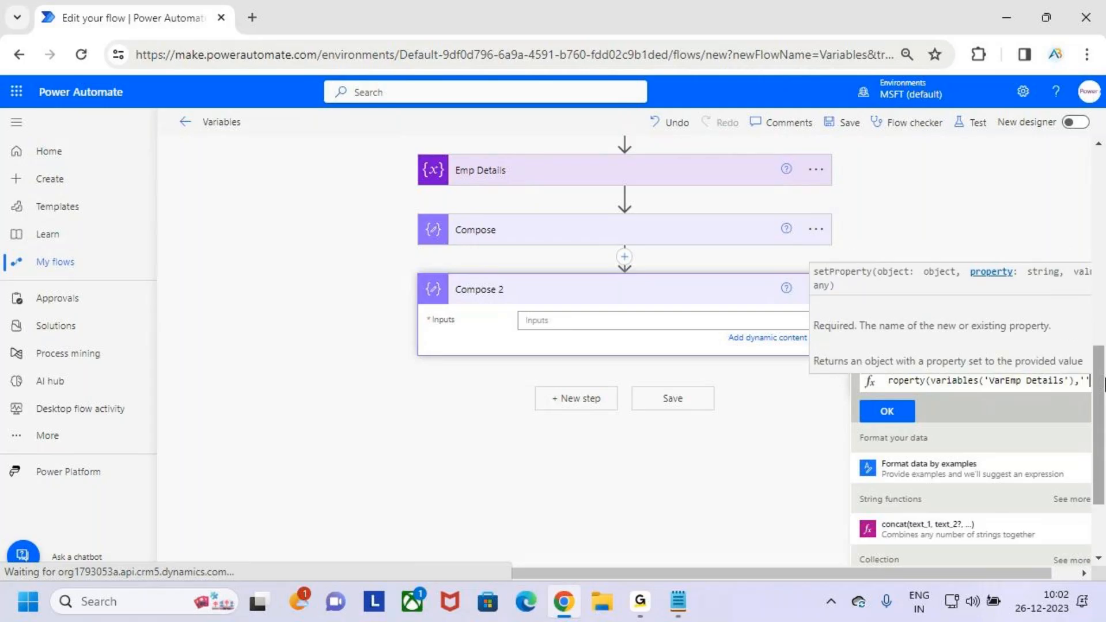
- Complete the setProperty expression with the property name 'Salary' and the value 14000
{"action": "key", "text": "Left"}
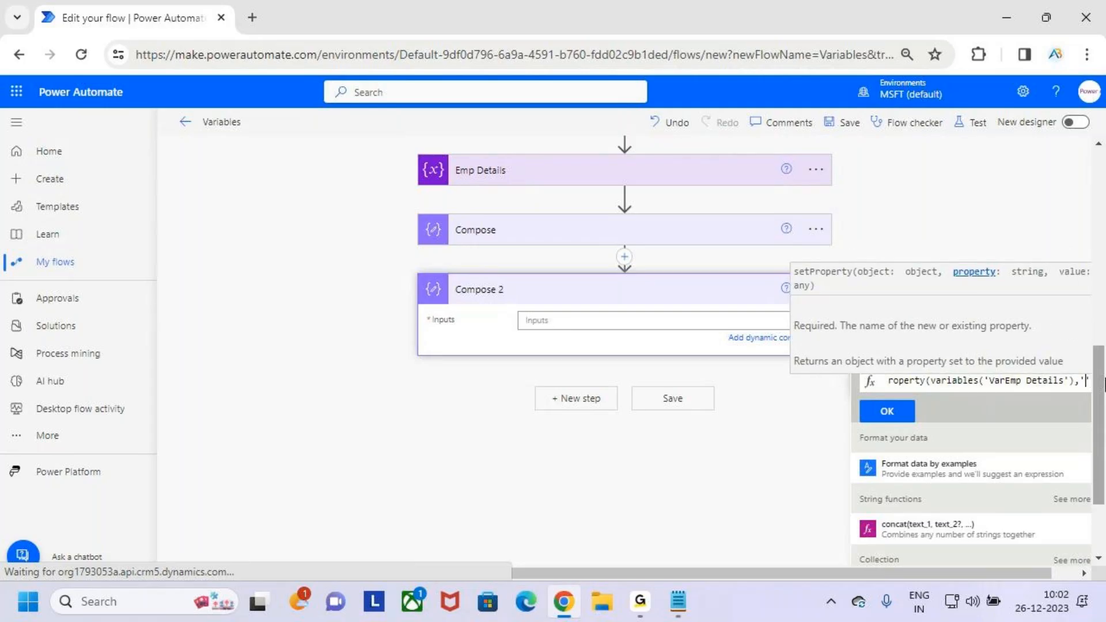
{"action": "type", "text": "Salary"}
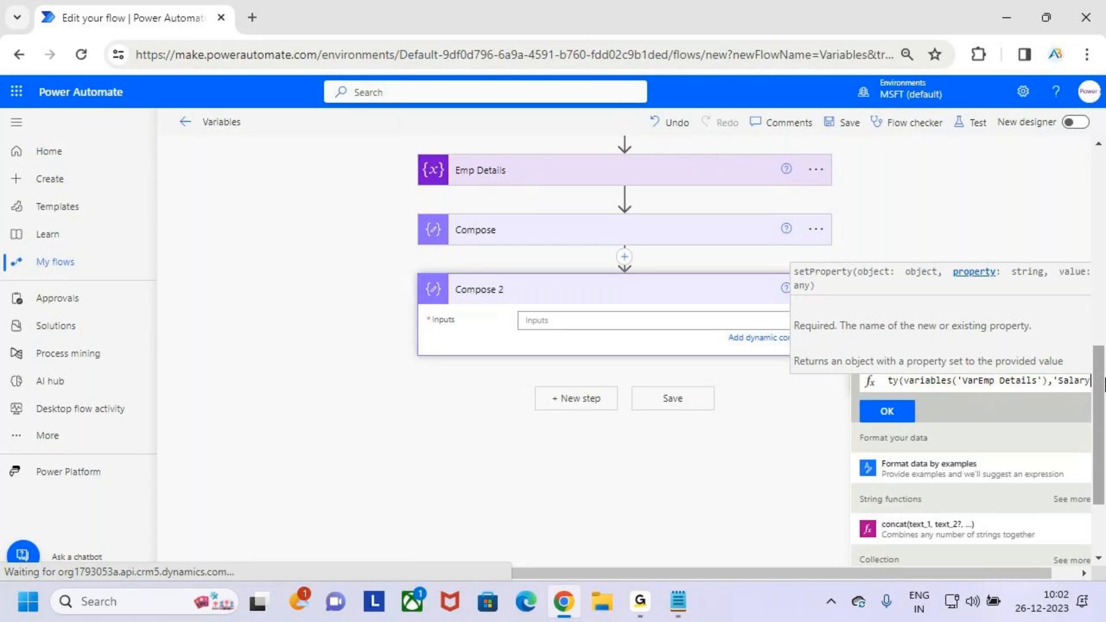
{"action": "key", "text": "Right"}
{"action": "type", "text": ","}
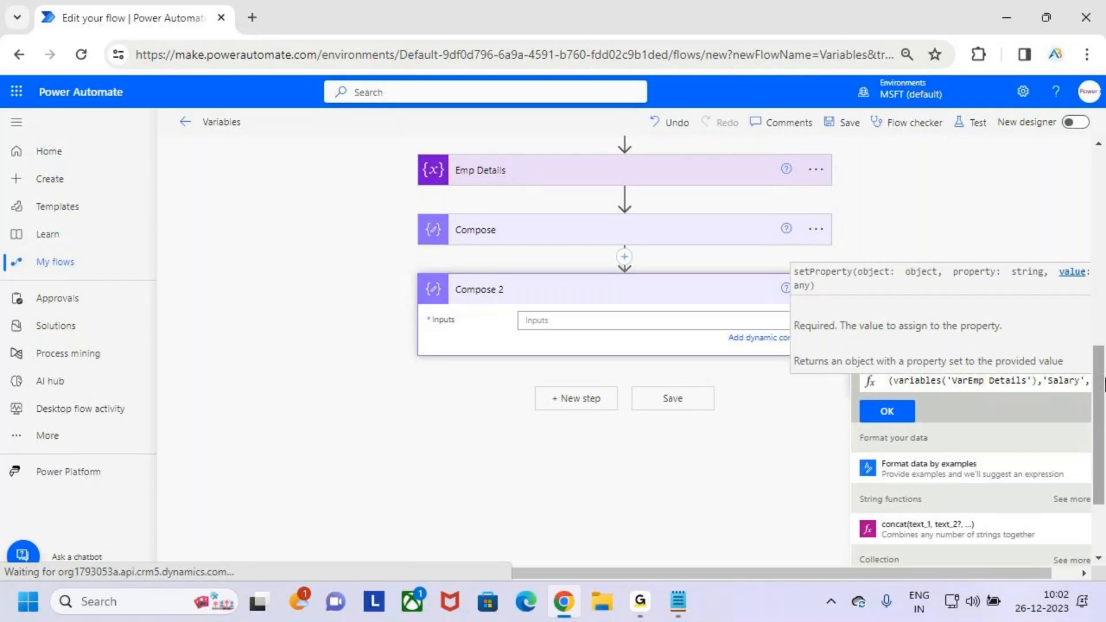
{"action": "type", "text": "1"}
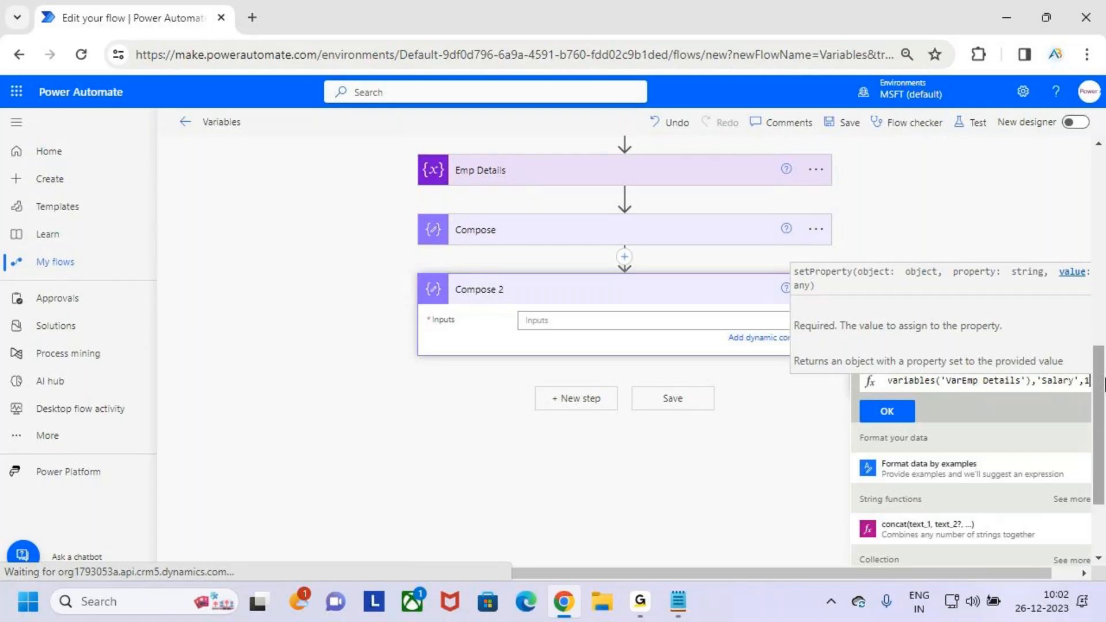
{"action": "type", "text": "4000"}
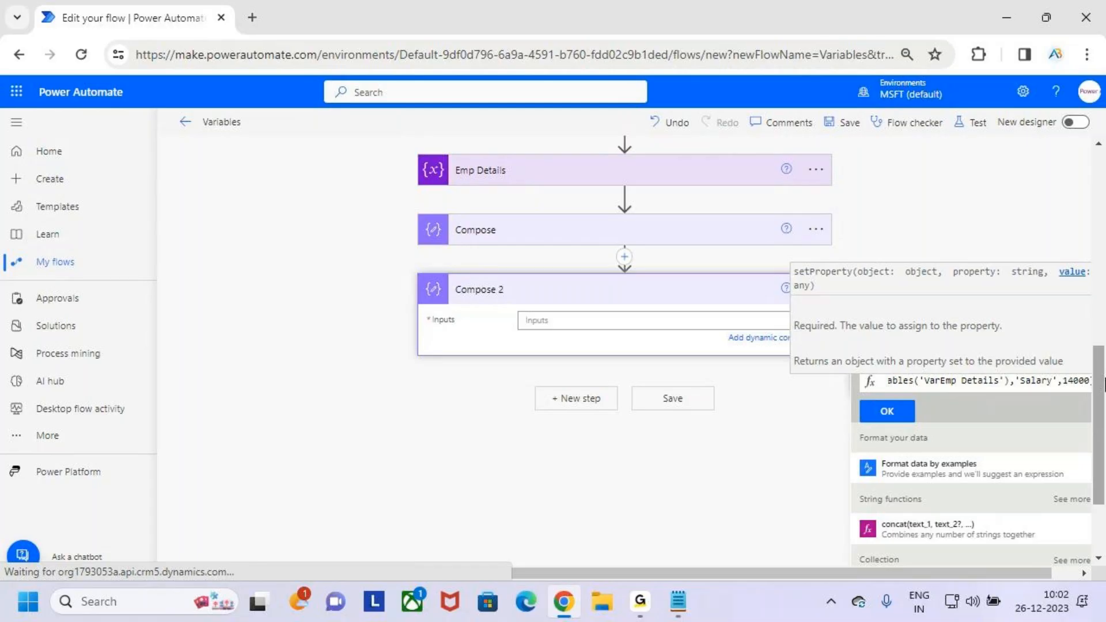
{"action": "type", "text": ")"}
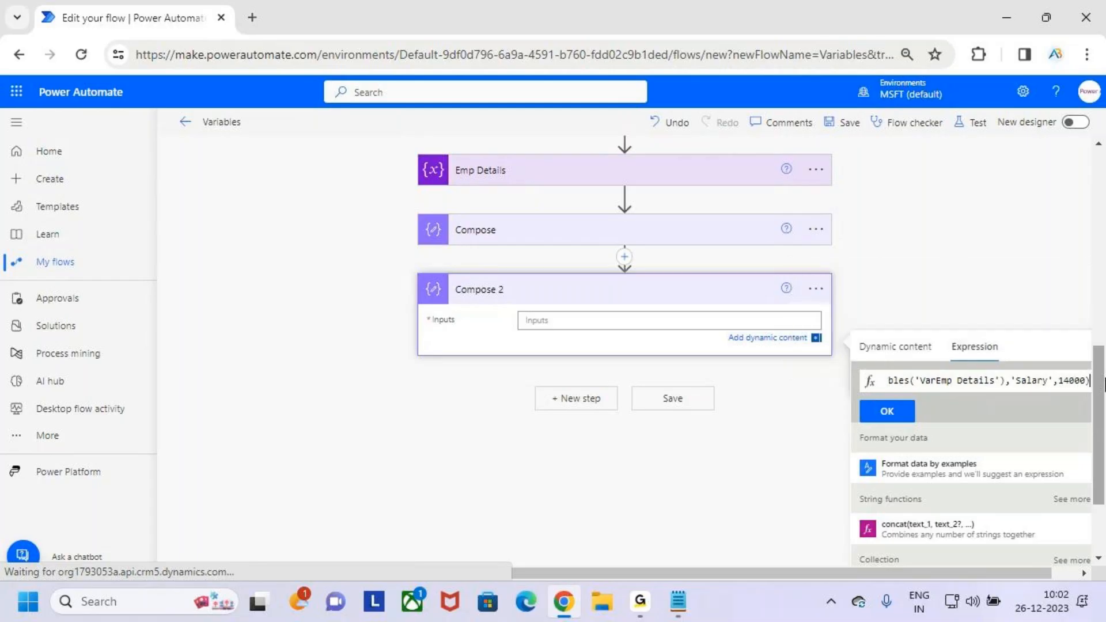
- Review the setProperty expression's value, object variable and property name arguments
{"action": "left_click_drag", "start_coordinate": [1059, 381], "coordinate": [1092, 381]}
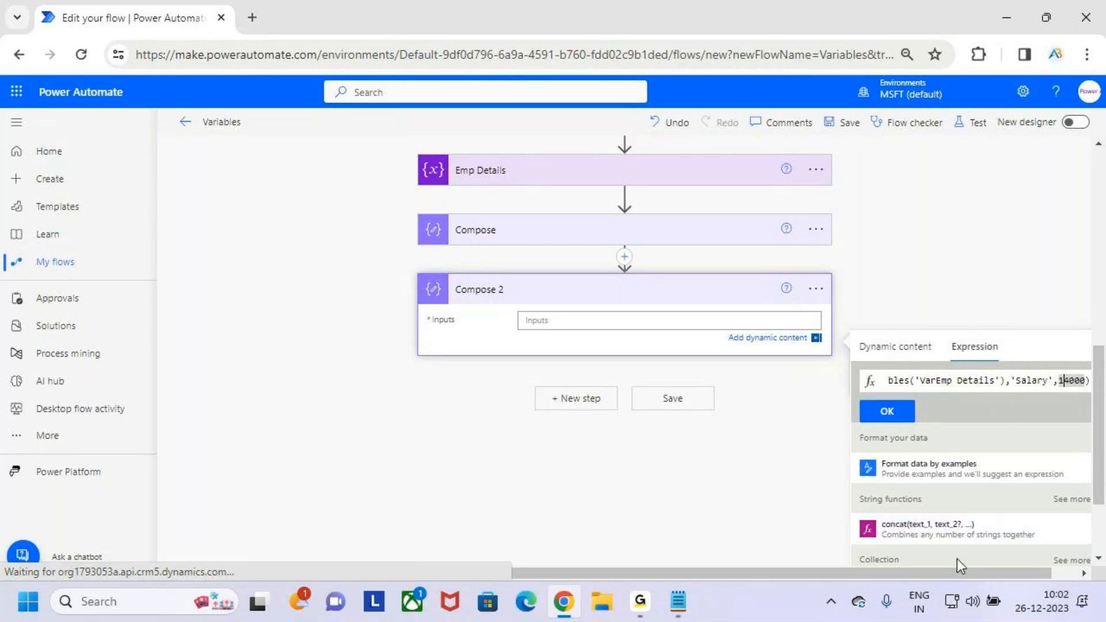
{"action": "left_click_drag", "start_coordinate": [943, 380], "coordinate": [835, 383]}
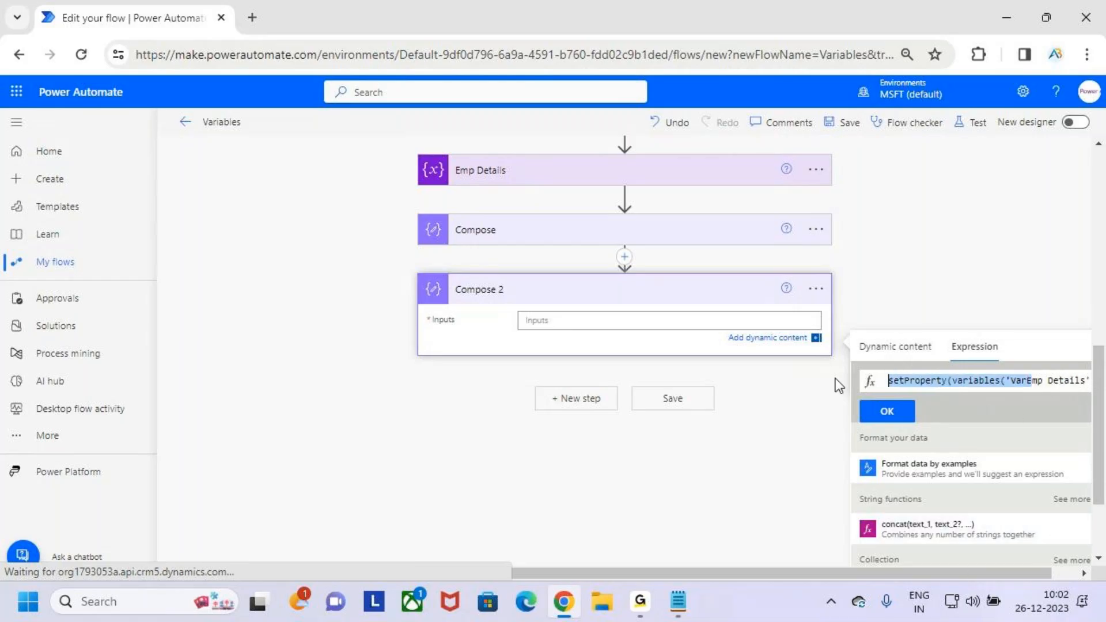
{"action": "left_click", "coordinate": [1025, 381]}
{"action": "key", "text": "Right"}
{"action": "key", "text": "Right"}
{"action": "key", "text": "Right"}
{"action": "key", "text": "Right"}
{"action": "key", "text": "Right"}
{"action": "key", "text": "Right"}
{"action": "key", "text": "Right"}
{"action": "key", "text": "Right"}
{"action": "key", "text": "Right"}
{"action": "key", "text": "Right"}
{"action": "key", "text": "Right"}
{"action": "key", "text": "Right"}
{"action": "key", "text": "Right"}
{"action": "key", "text": "Right"}
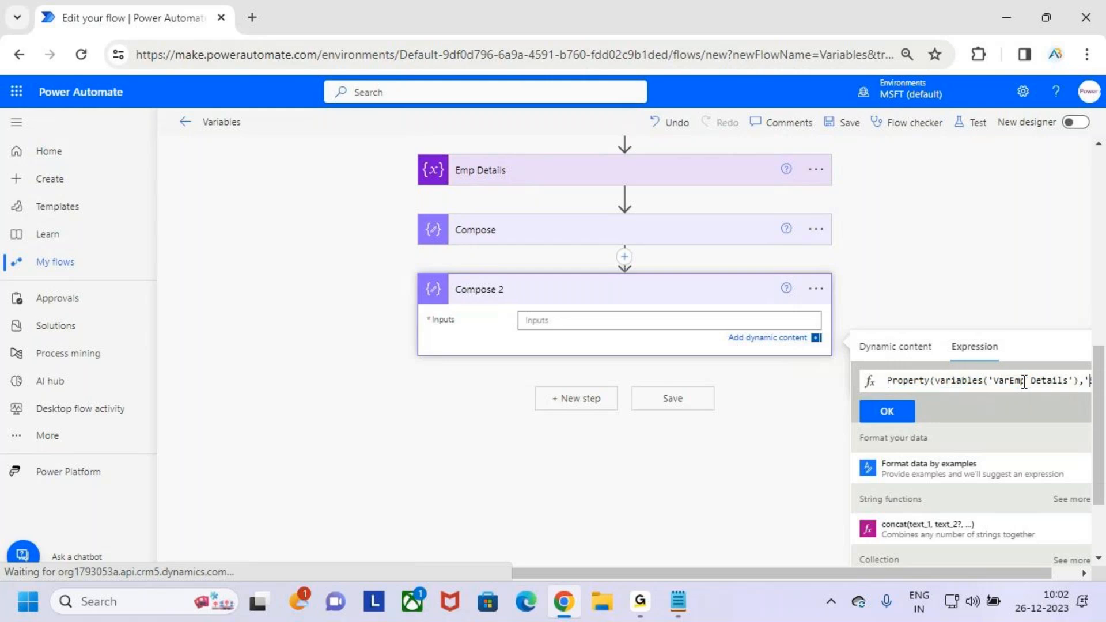
{"action": "key", "text": "shift+Right"}
{"action": "key", "text": "shift+Right"}
{"action": "key", "text": "shift+Right"}
{"action": "key", "text": "shift+Right"}
{"action": "key", "text": "shift+Right"}
{"action": "key", "text": "shift+Right"}
{"action": "key", "text": "shift+Right"}
{"action": "key", "text": "shift+Right"}
{"action": "key", "text": "shift+Right"}
{"action": "key", "text": "Right"}
{"action": "key", "text": "Right"}
{"action": "key", "text": "Right"}
{"action": "key", "text": "Right"}
{"action": "key", "text": "Right"}
{"action": "key", "text": "Right"}
{"action": "key", "text": "Right"}
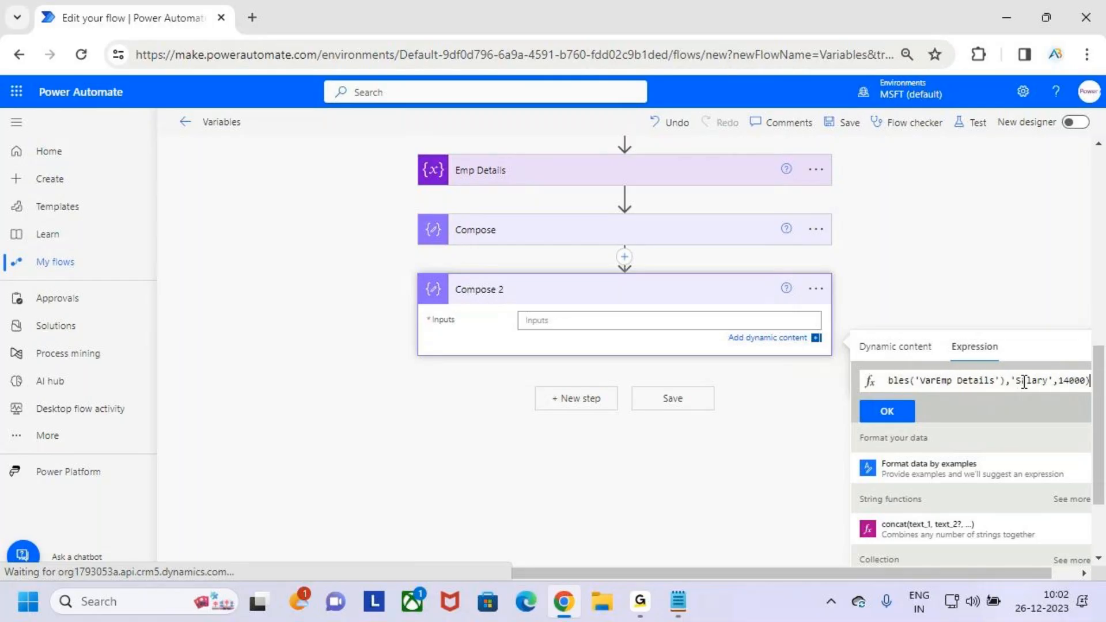
- Insert the setProperty expression into the Compose 2 inputs and save the flow
{"action": "left_click", "coordinate": [887, 411]}
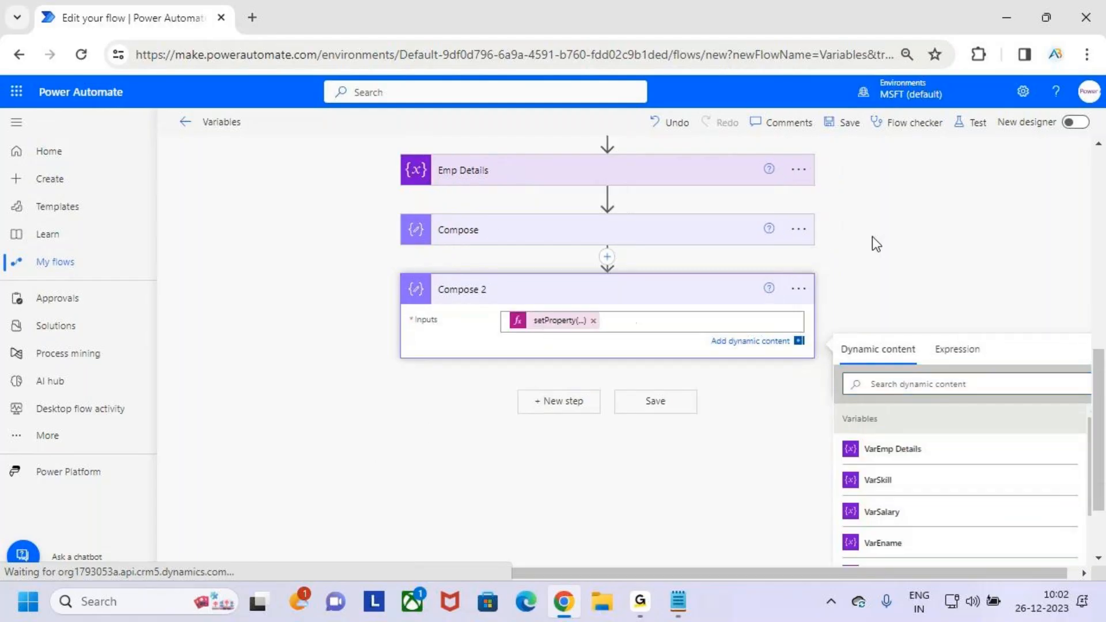
{"action": "left_click", "coordinate": [850, 120]}
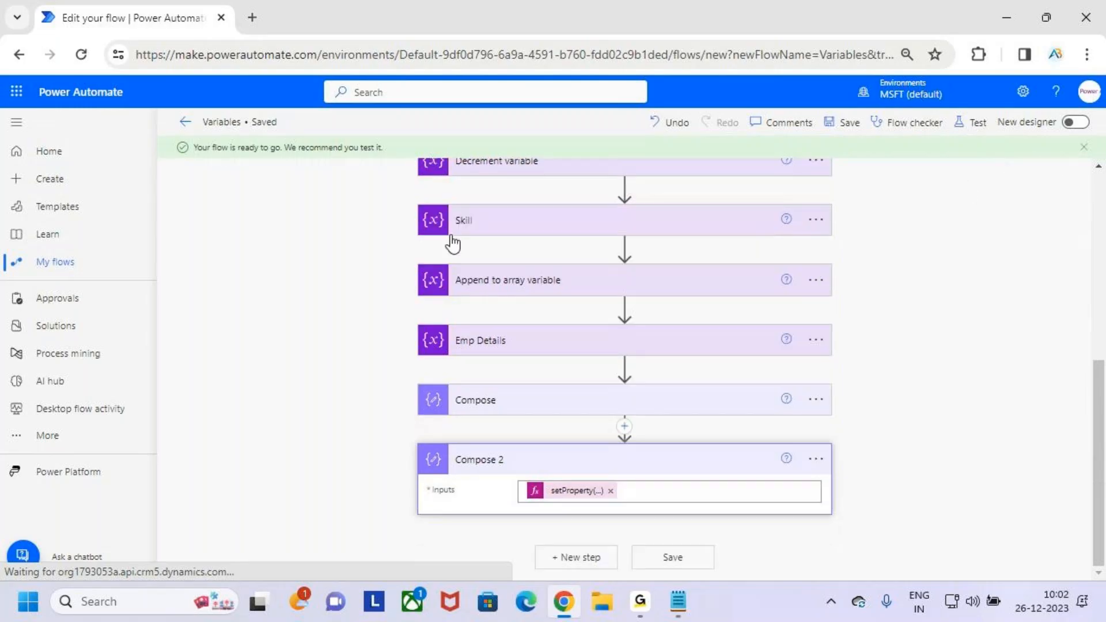
- Test the saved flow with a manual run and close the run confirmation
{"action": "left_click", "coordinate": [975, 123]}
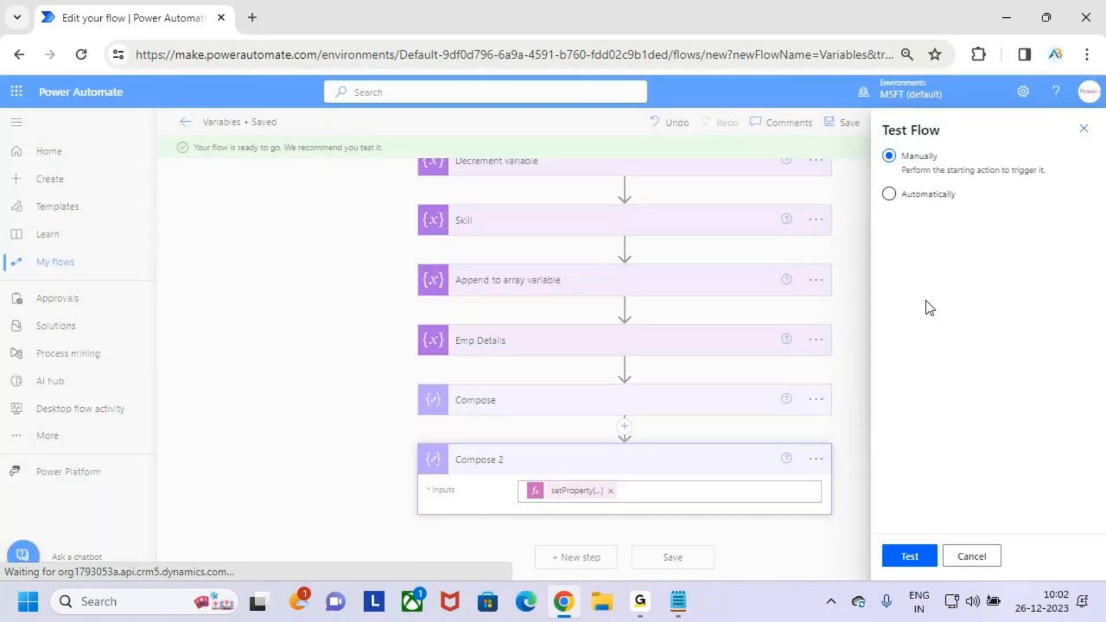
{"action": "left_click", "coordinate": [922, 558]}
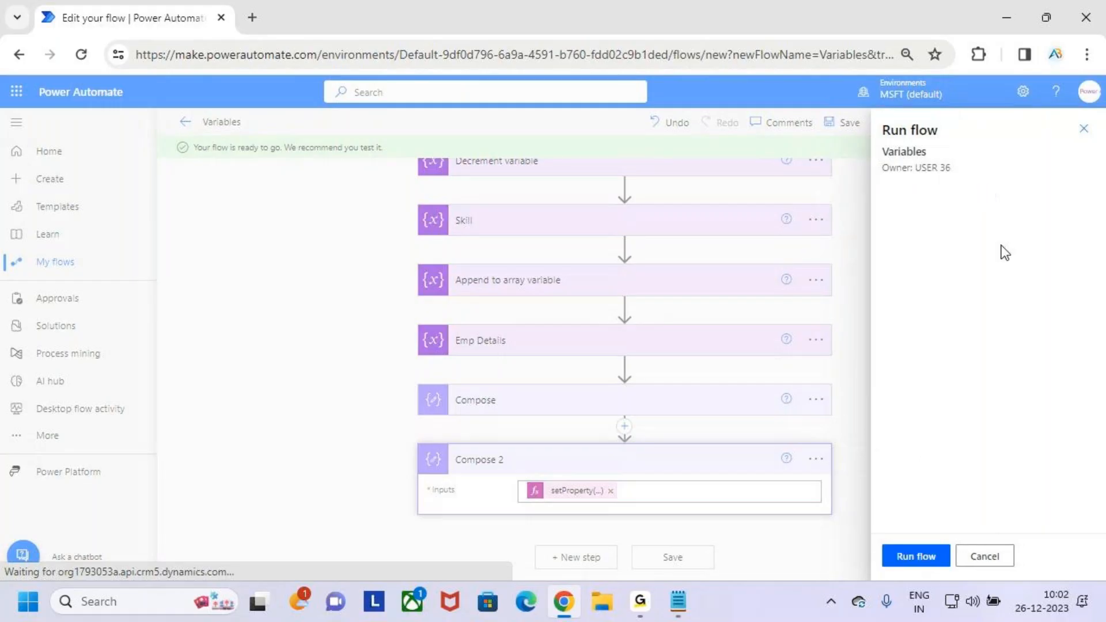
{"action": "left_click", "coordinate": [925, 558]}
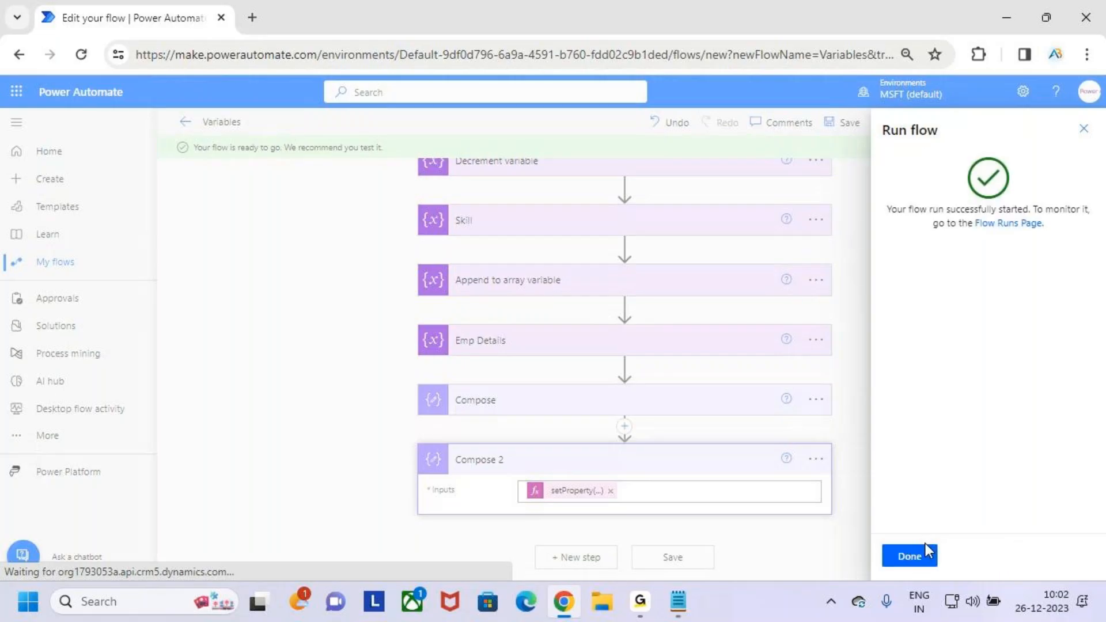
{"action": "left_click", "coordinate": [915, 559]}
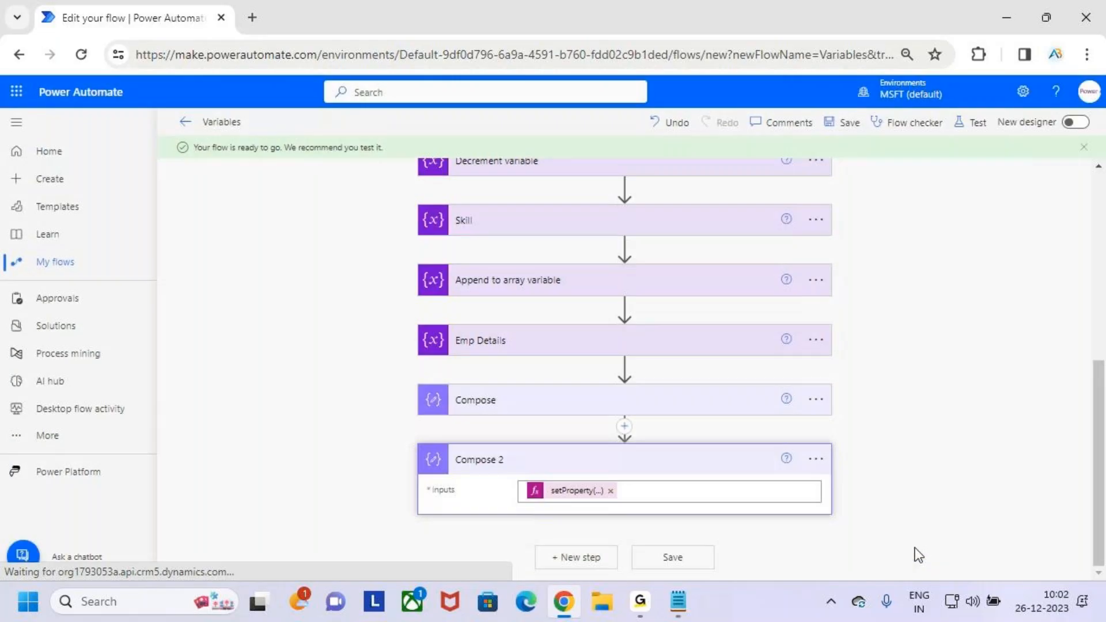
- Open the Compose 2 result in the flow run and examine the Salary value in its inputs and outputs
{"action": "scroll", "coordinate": [669, 334], "scroll_direction": "down", "scroll_amount": 5}
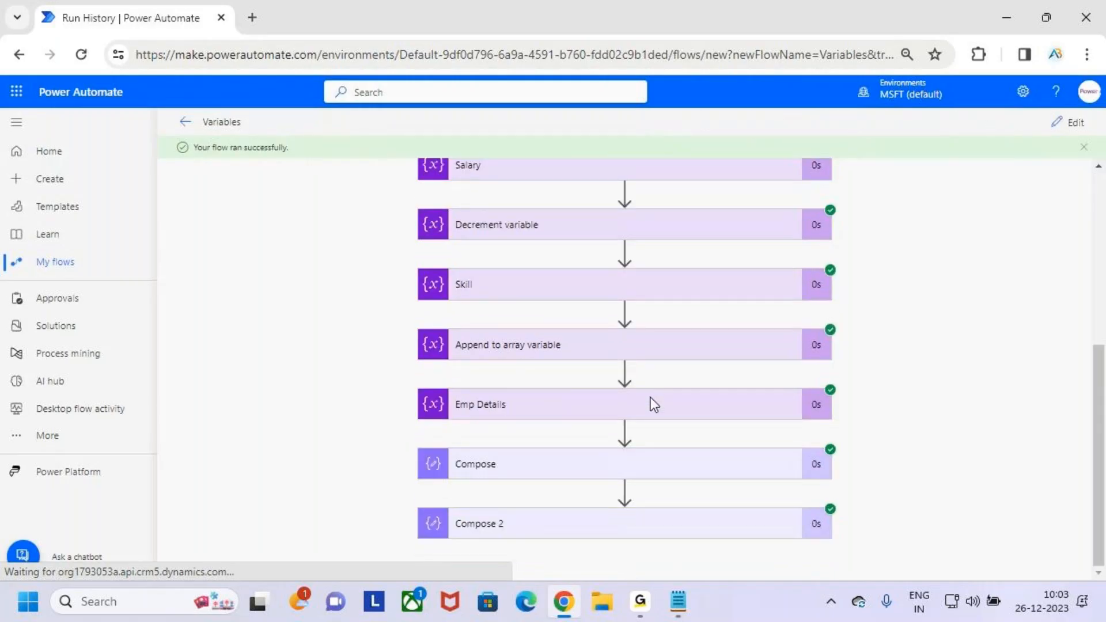
{"action": "left_click", "coordinate": [674, 526]}
{"action": "scroll", "coordinate": [668, 474], "scroll_direction": "down", "scroll_amount": 5}
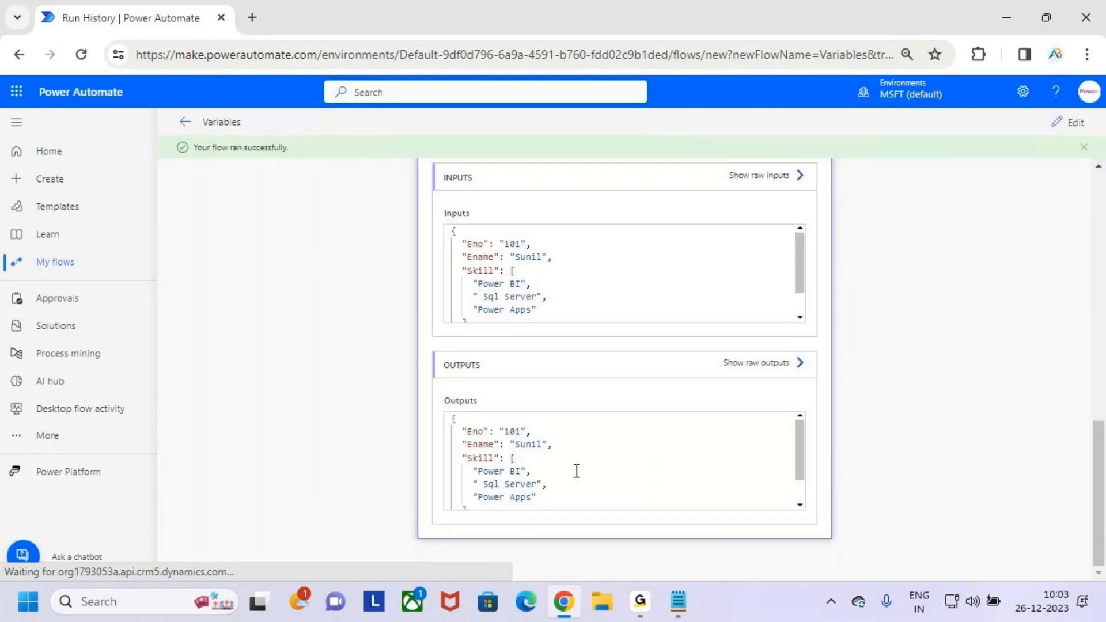
{"action": "scroll", "coordinate": [601, 442], "scroll_direction": "down", "scroll_amount": 1}
{"action": "key", "text": "ctrl+2"}
{"action": "left_click_drag", "start_coordinate": [508, 496], "coordinate": [554, 494]}
{"action": "key", "text": "Escape"}
{"action": "scroll", "coordinate": [597, 274], "scroll_direction": "down", "scroll_amount": 1}
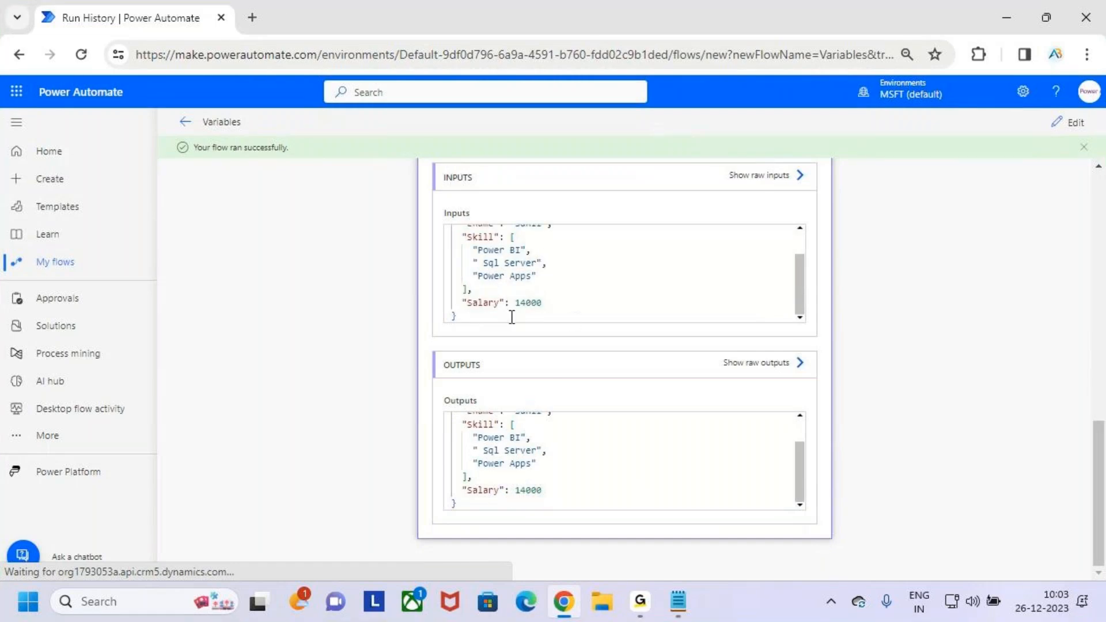
{"action": "scroll", "coordinate": [600, 330], "scroll_direction": "up", "scroll_amount": 3}
{"action": "scroll", "coordinate": [593, 343], "scroll_direction": "up", "scroll_amount": 1}
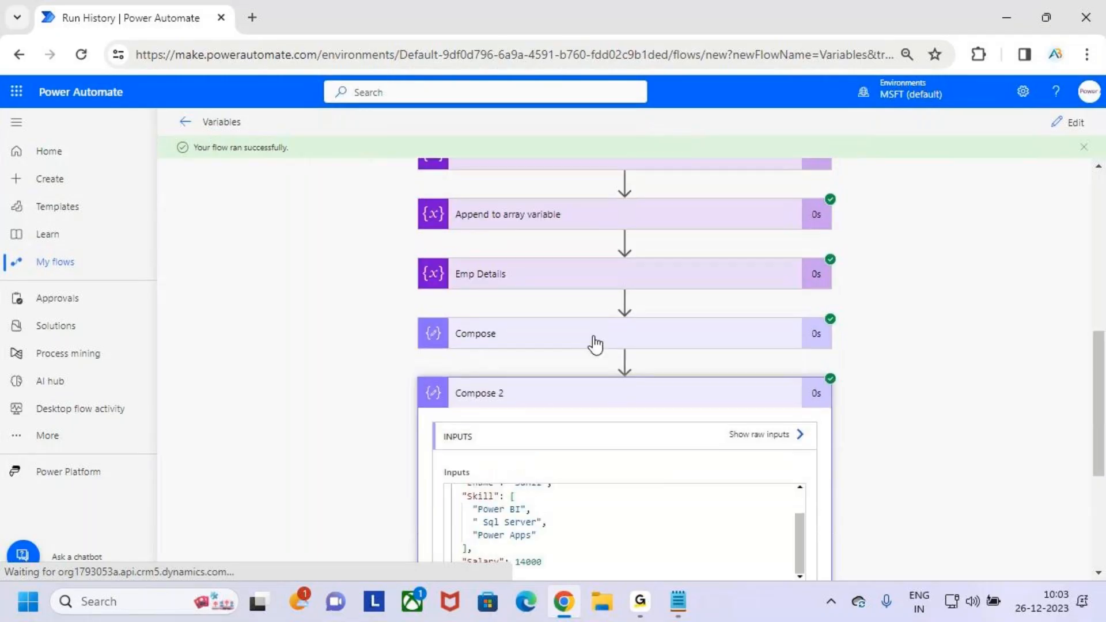
- Open the Compose result in the flow run and compare its Salary value with the one in the Compose 2 output
{"action": "left_click", "coordinate": [594, 340]}
{"action": "scroll", "coordinate": [599, 373], "scroll_direction": "down", "scroll_amount": 1}
{"action": "left_click_drag", "start_coordinate": [496, 359], "coordinate": [430, 357]}
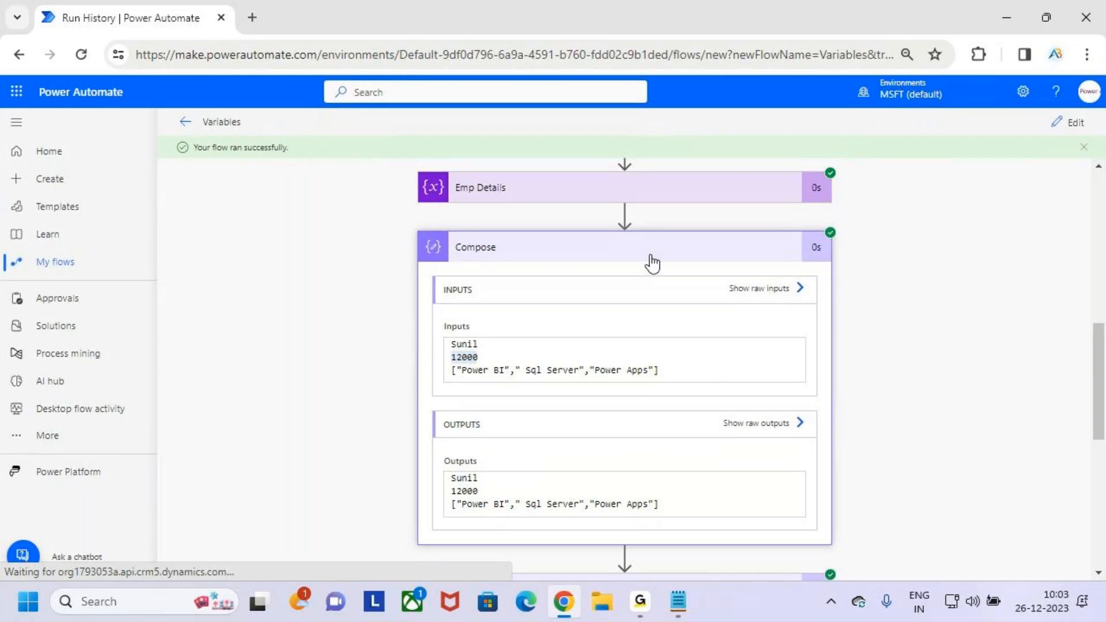
{"action": "scroll", "coordinate": [662, 288], "scroll_direction": "down", "scroll_amount": 5}
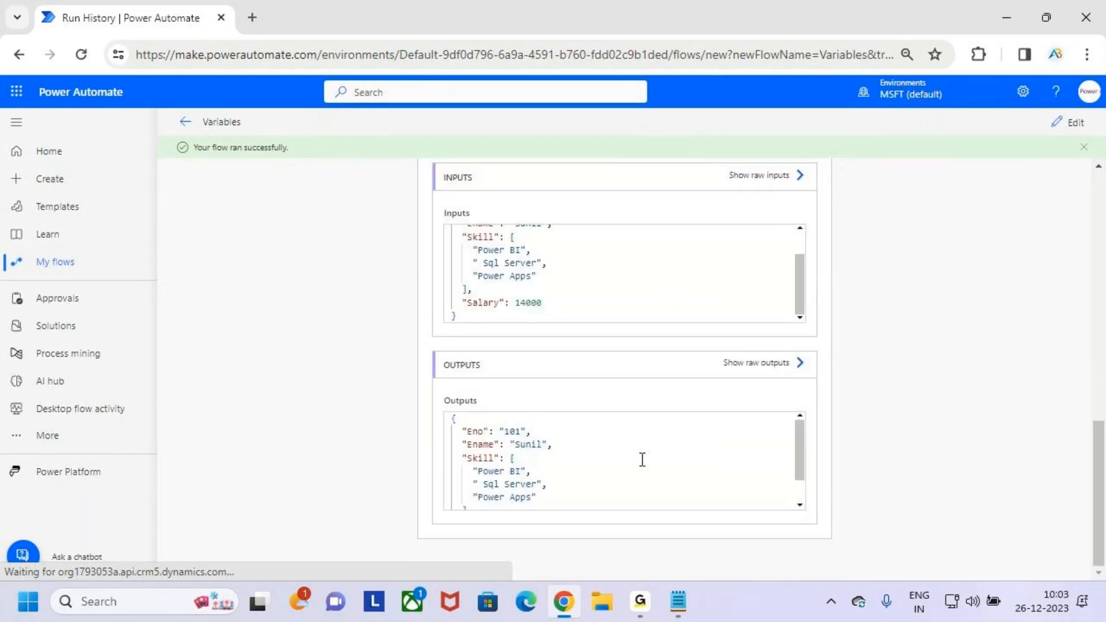
{"action": "scroll", "coordinate": [643, 458], "scroll_direction": "down", "scroll_amount": 2}
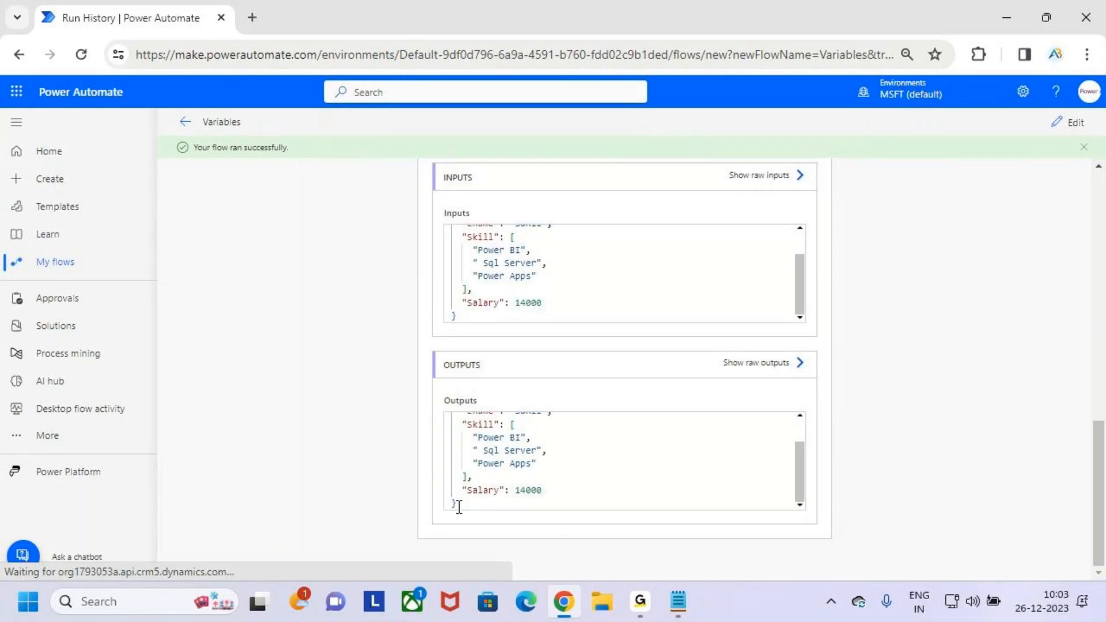
{"action": "left_click_drag", "start_coordinate": [484, 490], "coordinate": [595, 488]}
{"action": "scroll", "coordinate": [657, 422], "scroll_direction": "up", "scroll_amount": 3}
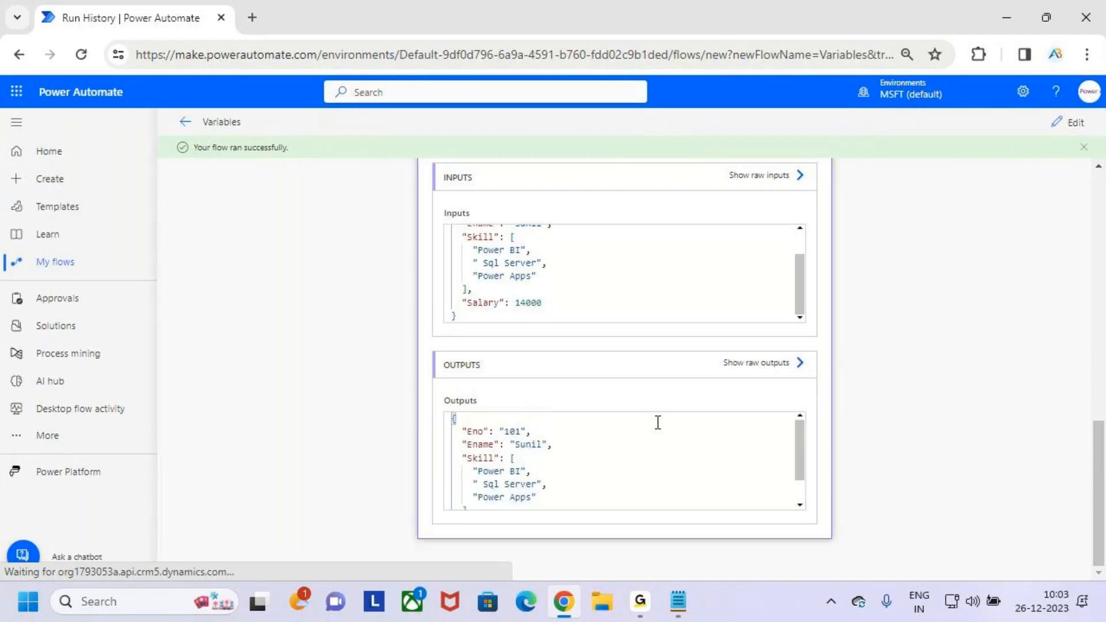
- Look over the run's sequence of actions and reopen the flow for editing
{"action": "scroll", "coordinate": [934, 350], "scroll_direction": "up", "scroll_amount": 5}
{"action": "scroll", "coordinate": [948, 351], "scroll_direction": "up", "scroll_amount": 5}
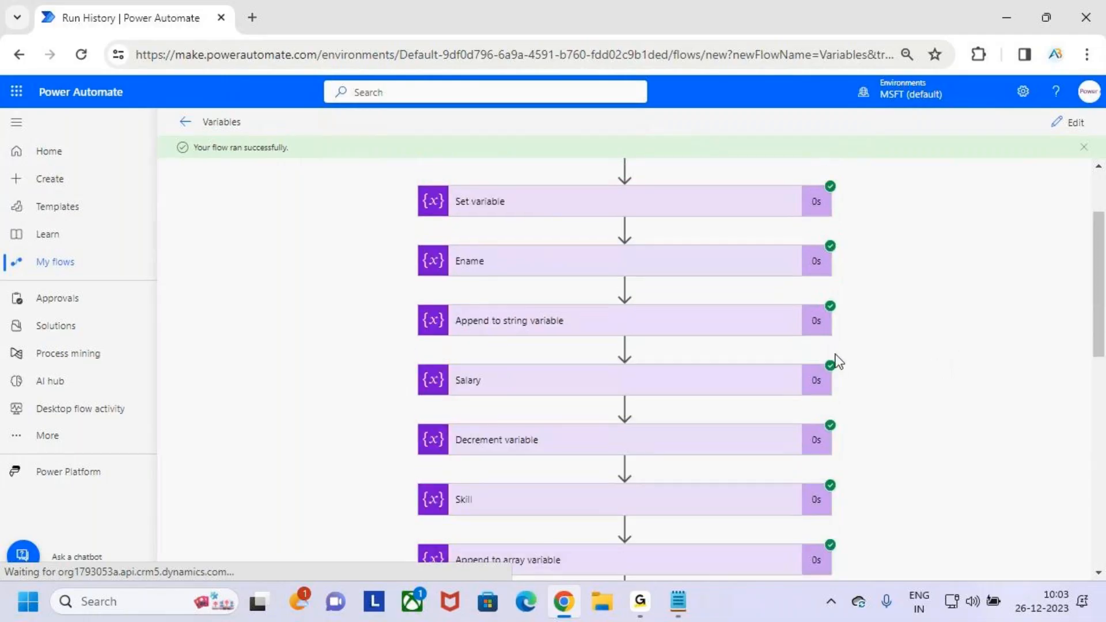
{"action": "scroll", "coordinate": [699, 374], "scroll_direction": "up", "scroll_amount": 2}
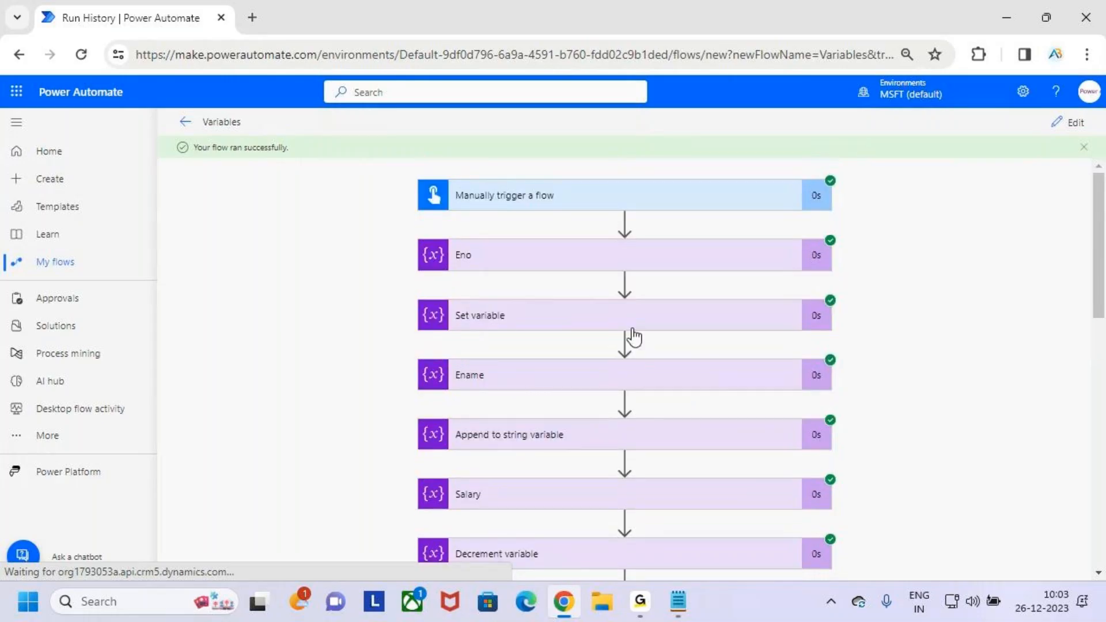
{"action": "scroll", "coordinate": [622, 455], "scroll_direction": "down", "scroll_amount": 9}
{"action": "scroll", "coordinate": [626, 438], "scroll_direction": "up", "scroll_amount": 1}
{"action": "left_click", "coordinate": [1068, 122]}
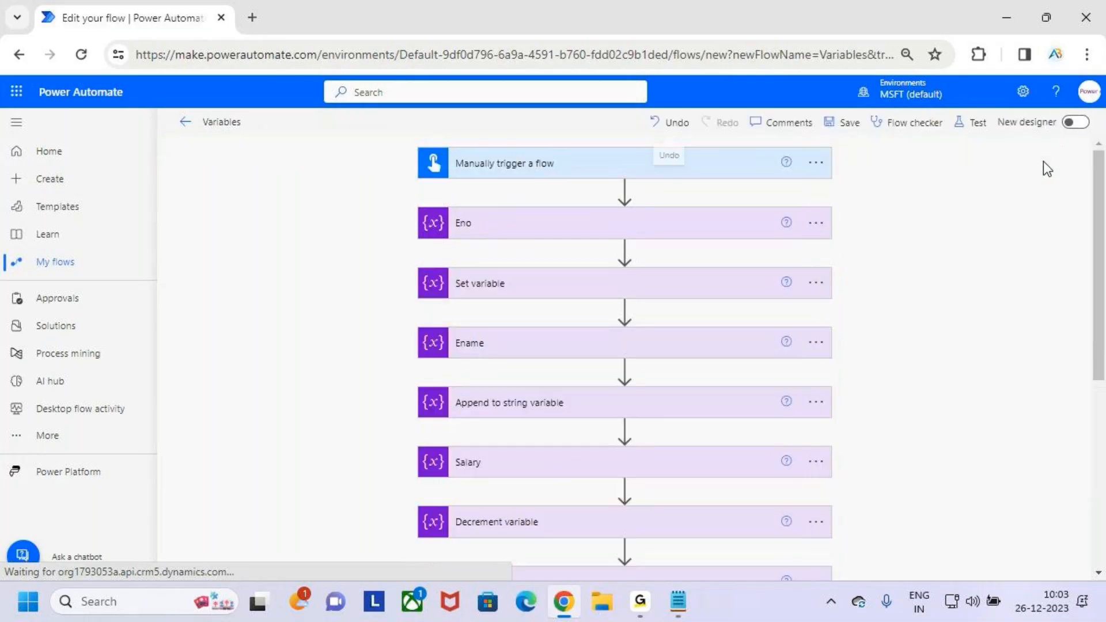
- Expand the Emp Details action, review the employee fields and Skill list in its object value, and collapse it
{"action": "scroll", "coordinate": [577, 403], "scroll_direction": "down", "scroll_amount": 3}
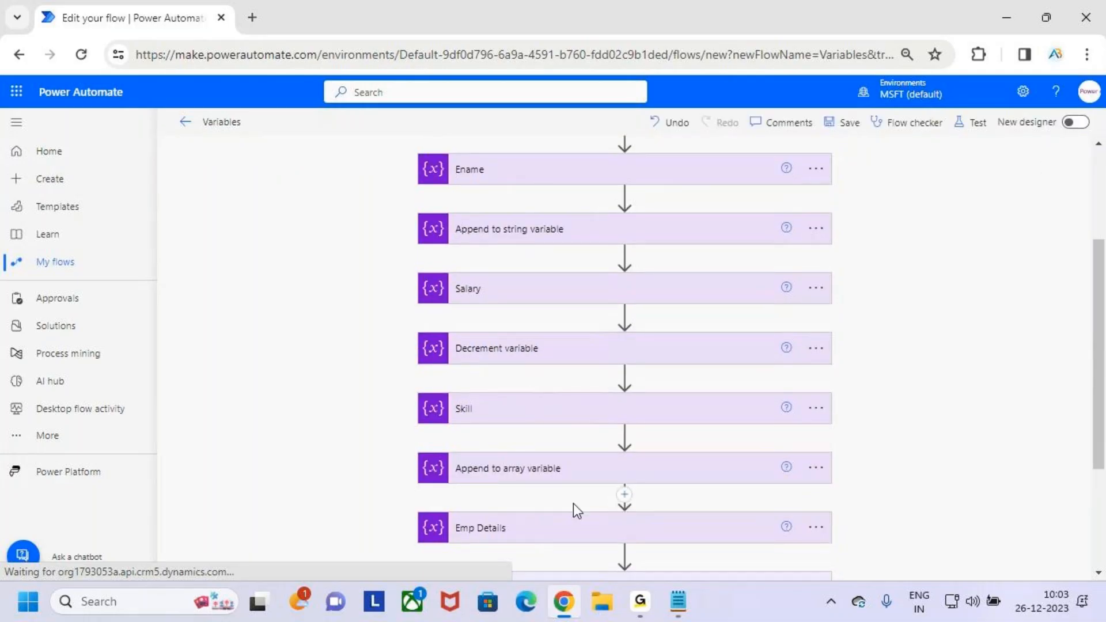
{"action": "scroll", "coordinate": [573, 504], "scroll_direction": "down", "scroll_amount": 2}
{"action": "left_click", "coordinate": [563, 441]}
{"action": "scroll", "coordinate": [599, 281], "scroll_direction": "down", "scroll_amount": 4}
{"action": "left_click_drag", "start_coordinate": [558, 282], "coordinate": [583, 301]}
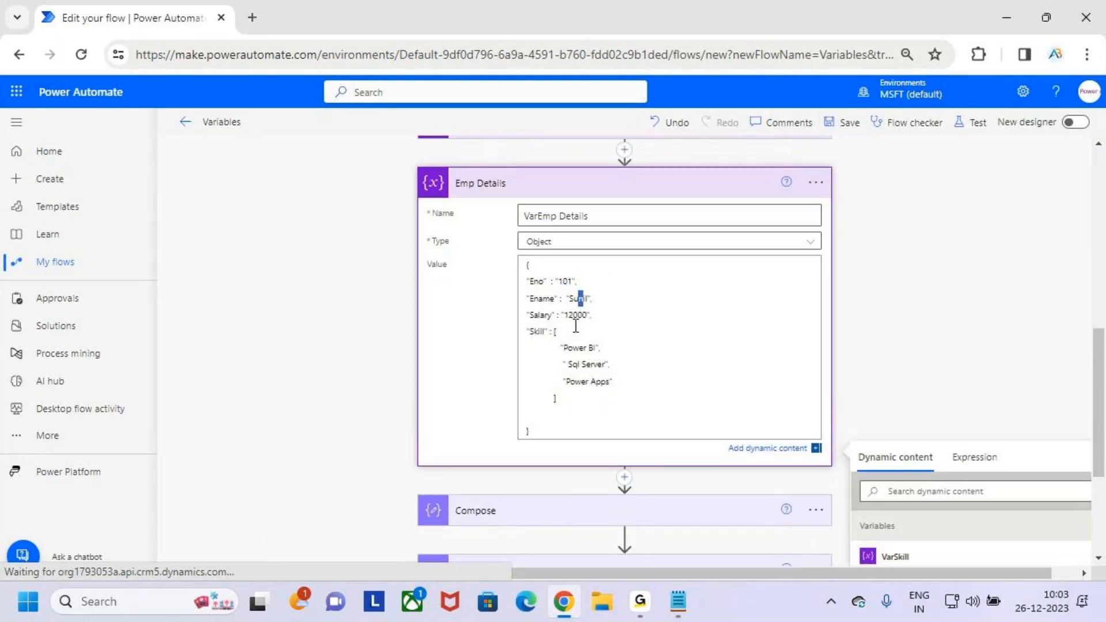
{"action": "left_click_drag", "start_coordinate": [567, 348], "coordinate": [668, 401]}
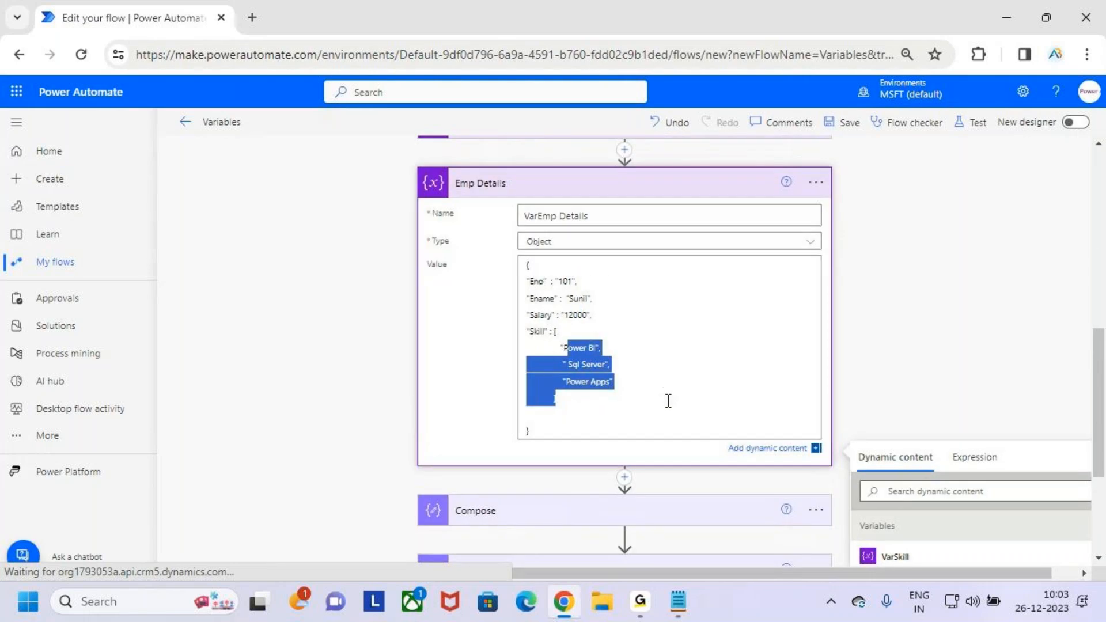
{"action": "left_click", "coordinate": [627, 411]}
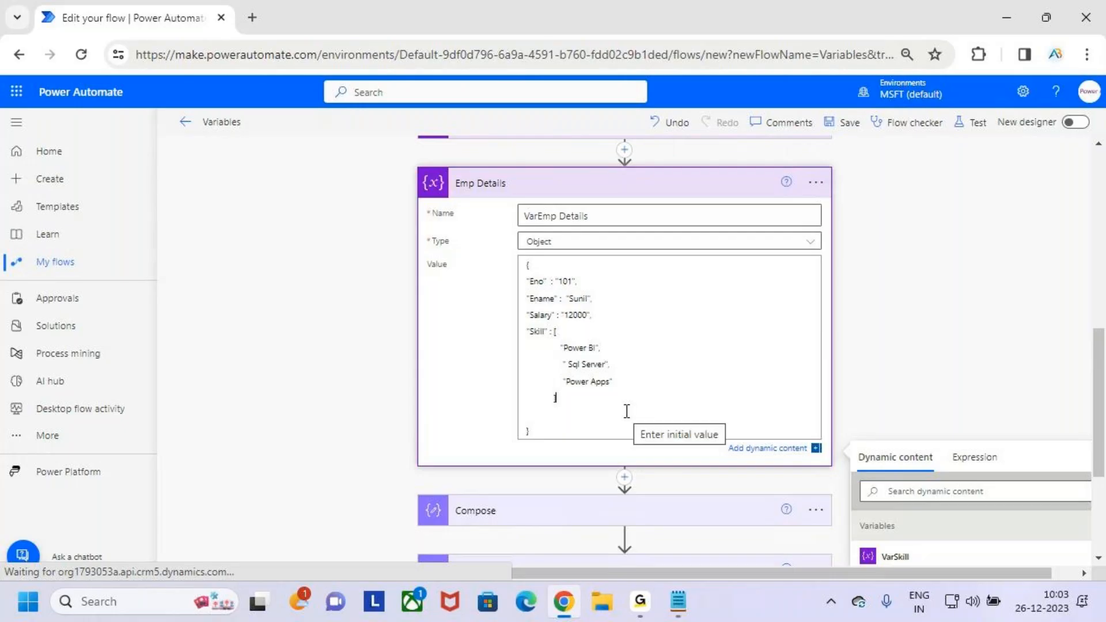
{"action": "left_click", "coordinate": [729, 193]}
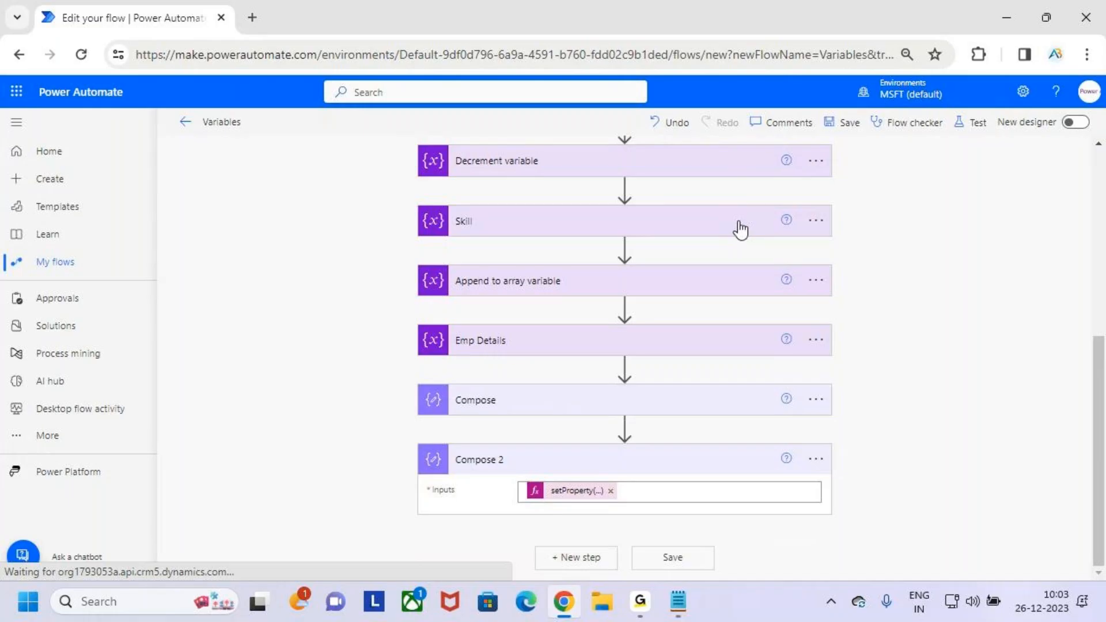
- Annotate six of the flow's variable actions with temporary arrows and clear the annotations
{"action": "scroll", "coordinate": [564, 242], "scroll_direction": "up", "scroll_amount": 6}
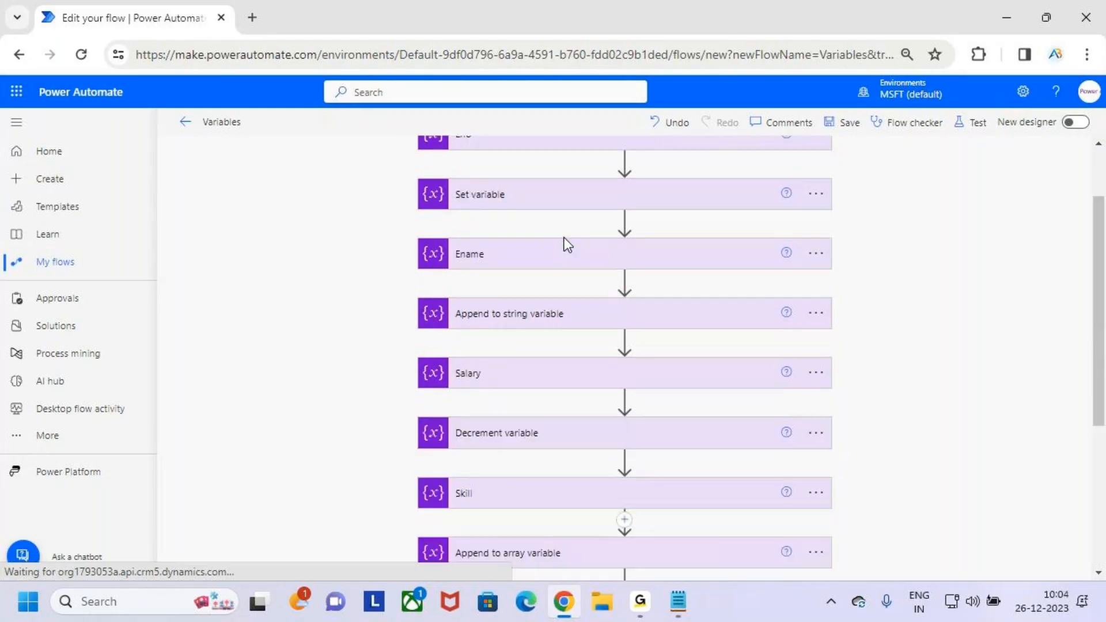
{"action": "key", "text": "ctrl+2"}
{"action": "left_click_drag", "start_coordinate": [439, 226], "coordinate": [489, 200]}
{"action": "left_click_drag", "start_coordinate": [445, 282], "coordinate": [494, 255]}
{"action": "left_click_drag", "start_coordinate": [451, 336], "coordinate": [487, 319]}
{"action": "left_click_drag", "start_coordinate": [458, 393], "coordinate": [488, 380]}
{"action": "left_click_drag", "start_coordinate": [444, 458], "coordinate": [488, 439]}
{"action": "left_click_drag", "start_coordinate": [458, 518], "coordinate": [503, 499]}
{"action": "key", "text": "Escape"}
- Reopen the Emp Details action and examine its variable name, Object type and value
{"action": "scroll", "coordinate": [492, 536], "scroll_direction": "down", "scroll_amount": 6}
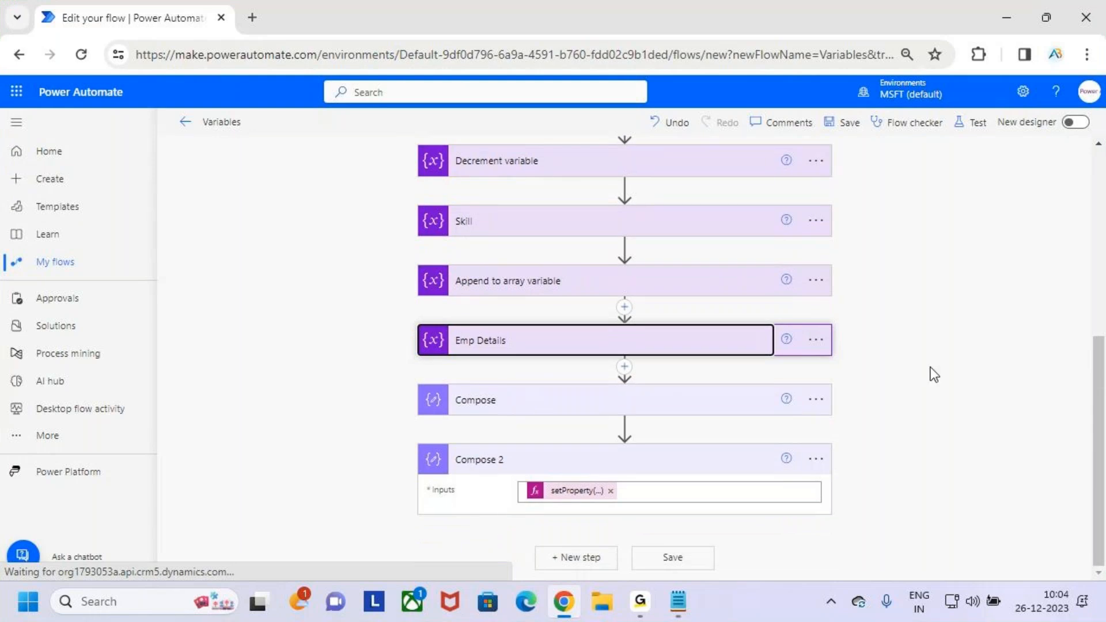
{"action": "left_click", "coordinate": [683, 351]}
{"action": "scroll", "coordinate": [685, 374], "scroll_direction": "down", "scroll_amount": 3}
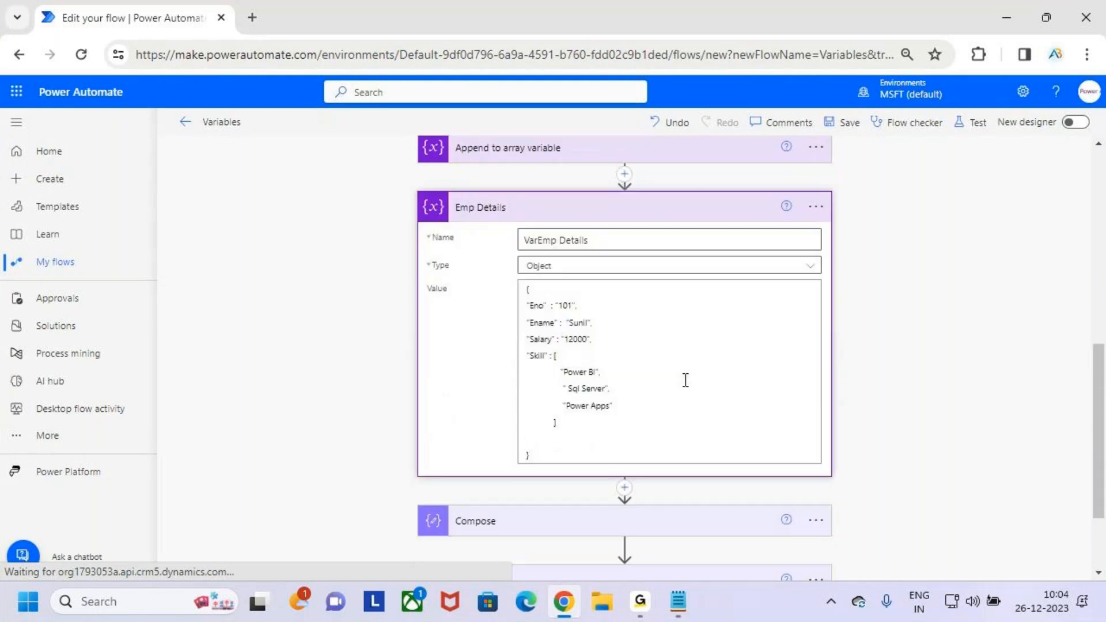
{"action": "left_click_drag", "start_coordinate": [599, 201], "coordinate": [507, 202]}
{"action": "left_click", "coordinate": [563, 231]}
{"action": "left_click", "coordinate": [563, 230]}
- Mark the Eno, Ename and Salary values with temporary arrows, box the Skill entries, and clear the annotations
{"action": "key", "text": "ctrl+2"}
{"action": "left_click_drag", "start_coordinate": [576, 265], "coordinate": [610, 237]}
{"action": "left_click_drag", "start_coordinate": [601, 280], "coordinate": [633, 250]}
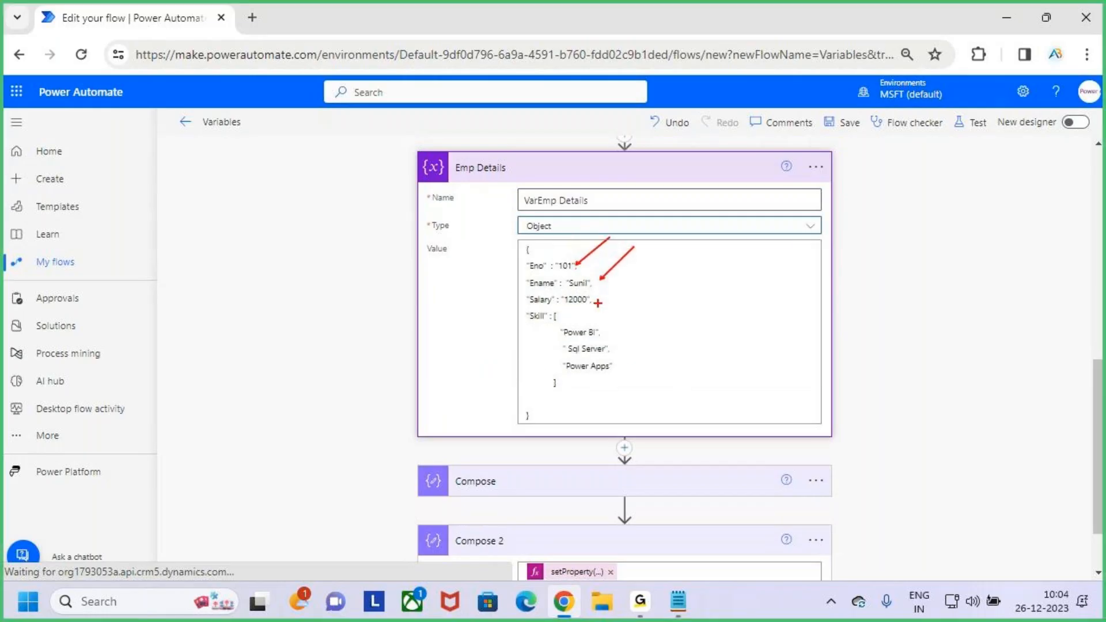
{"action": "left_click_drag", "start_coordinate": [600, 298], "coordinate": [625, 287]}
{"action": "left_click_drag", "start_coordinate": [564, 321], "coordinate": [646, 390]}
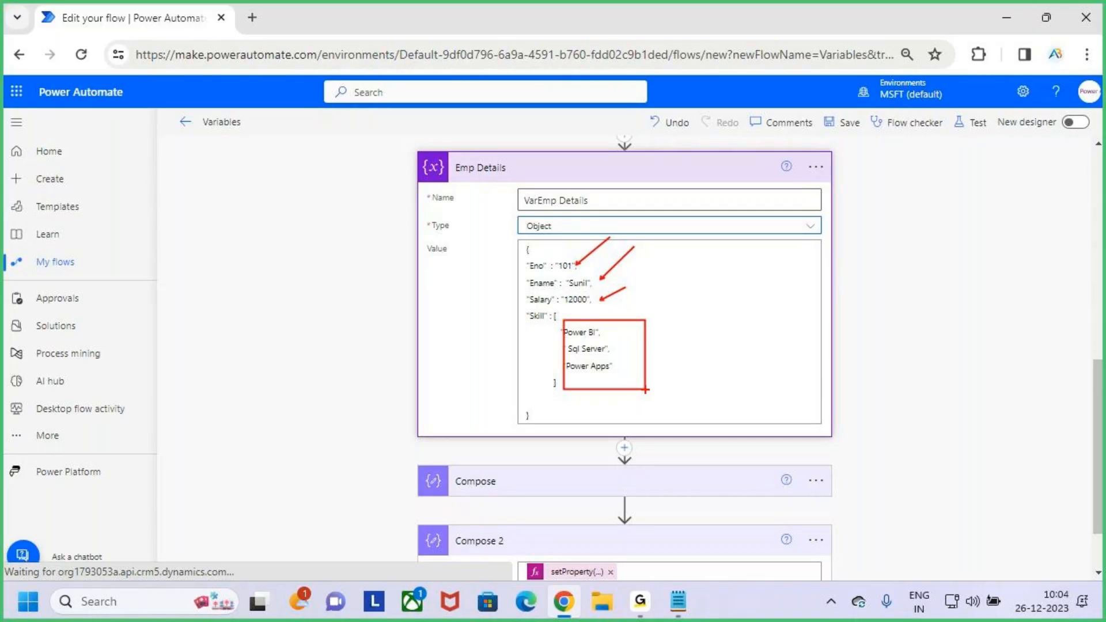
{"action": "key", "text": "Escape"}
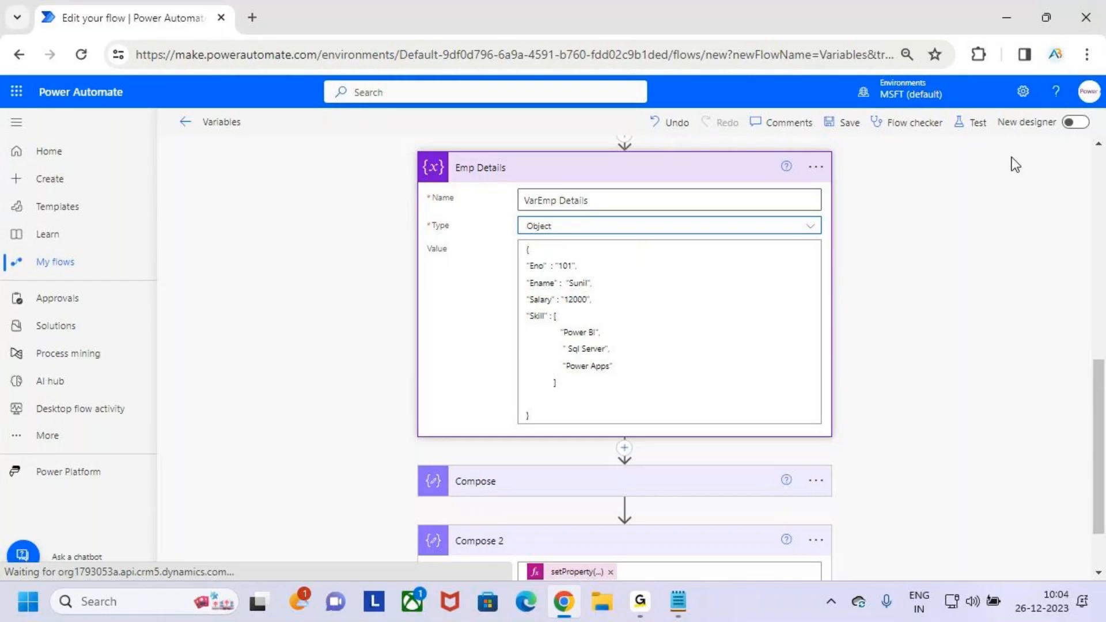
{"action": "scroll", "coordinate": [759, 261], "scroll_direction": "up", "scroll_amount": 10}
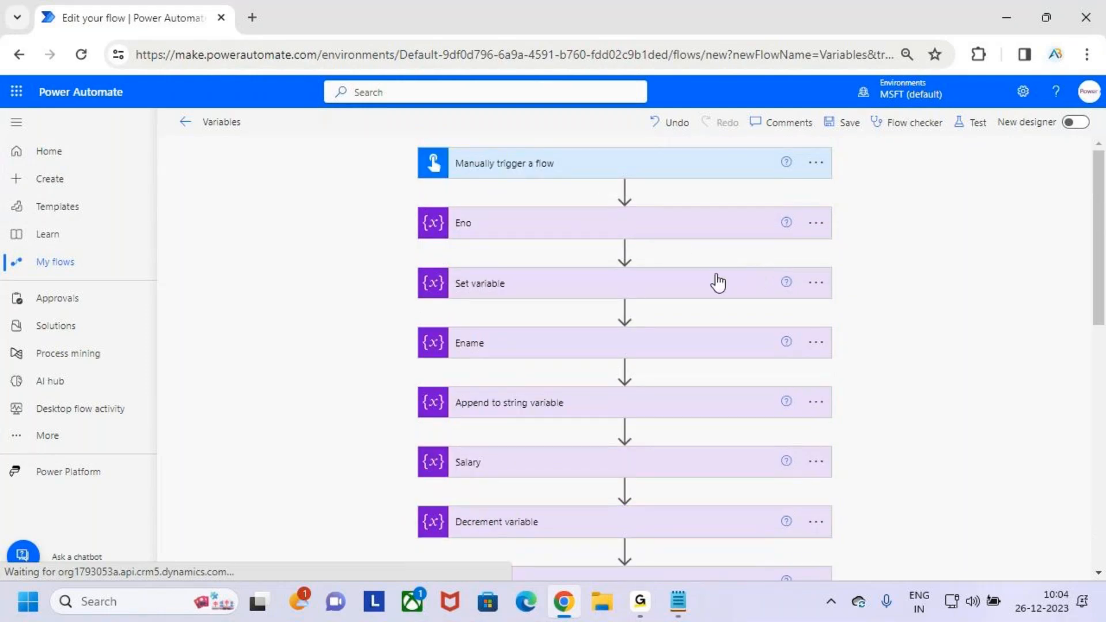
{"action": "left_click", "coordinate": [640, 602]}
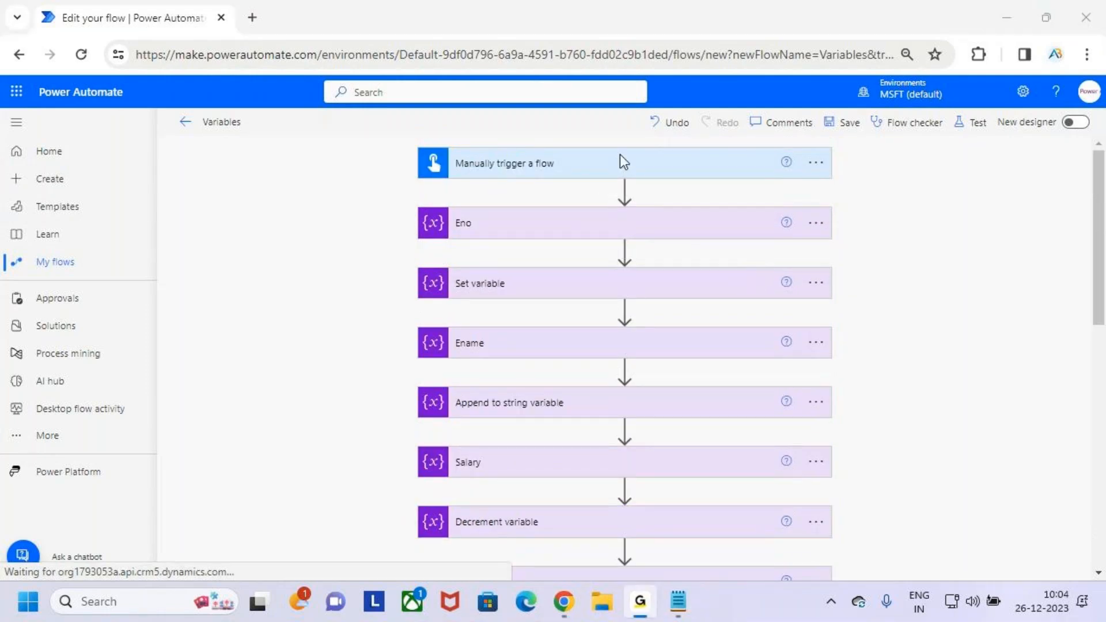